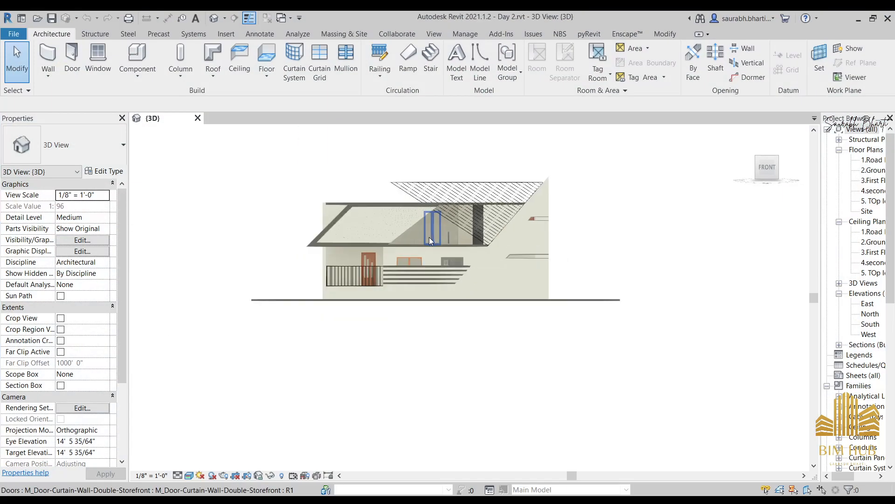
# Examine the house model's front facade, second-floor slab and roof louvres from several angles in the 3D view
pyautogui.keyDown('shift'); pyautogui.moveTo(429, 237); pyautogui.dragTo(502, 332, button='middle'); pyautogui.keyUp('shift')
pyautogui.scroll(3, 433, 214)
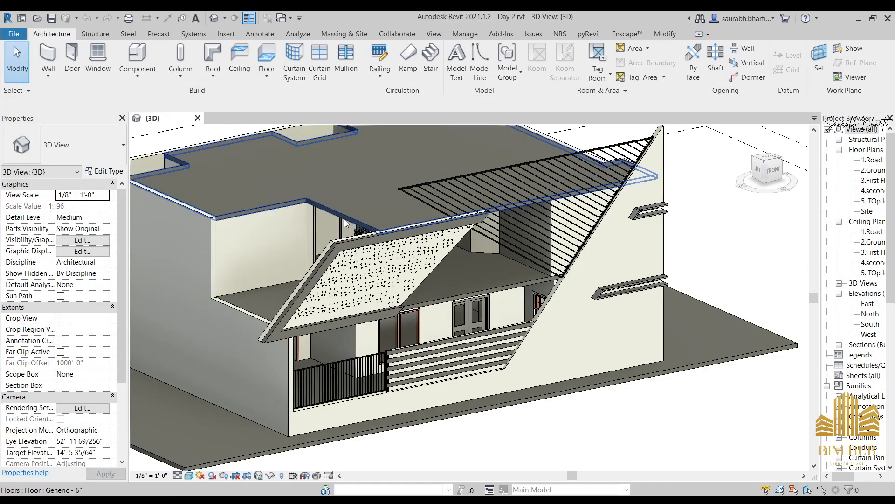
pyautogui.click(418, 239)
pyautogui.scroll(-4, 419, 239)
pyautogui.keyDown('shift'); pyautogui.moveTo(418, 239); pyautogui.dragTo(360, 247, button='middle'); pyautogui.keyUp('shift')
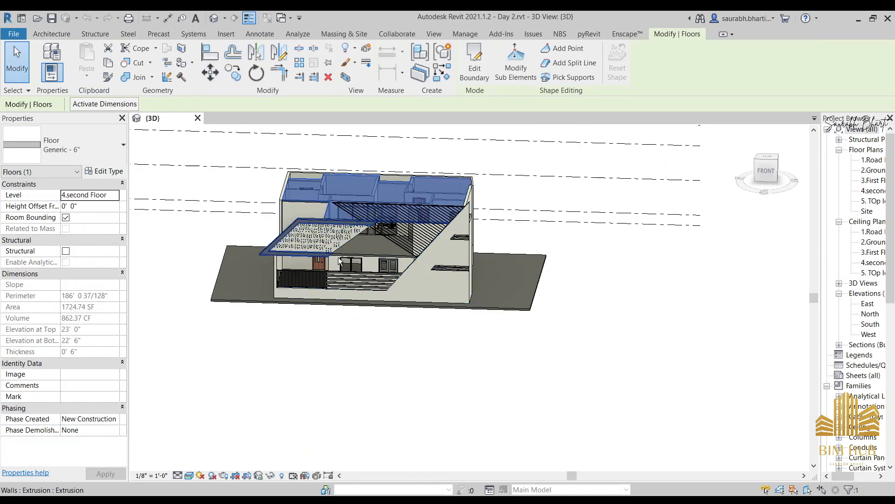
pyautogui.keyDown('shift'); pyautogui.moveTo(397, 222); pyautogui.dragTo(484, 206, button='middle'); pyautogui.keyUp('shift')
pyautogui.click(773, 171)
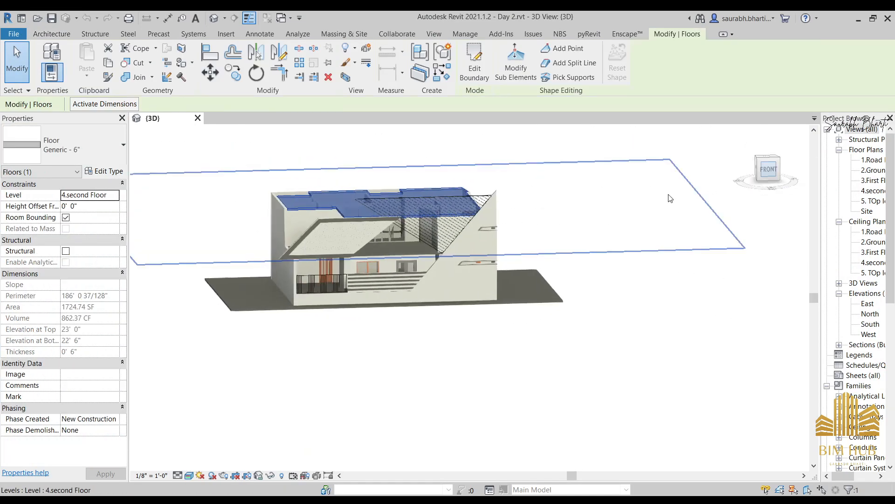
pyautogui.scroll(2, 436, 300)
pyautogui.moveTo(303, 270); pyautogui.dragTo(343, 316, button='middle')
pyautogui.scroll(1, 404, 334)
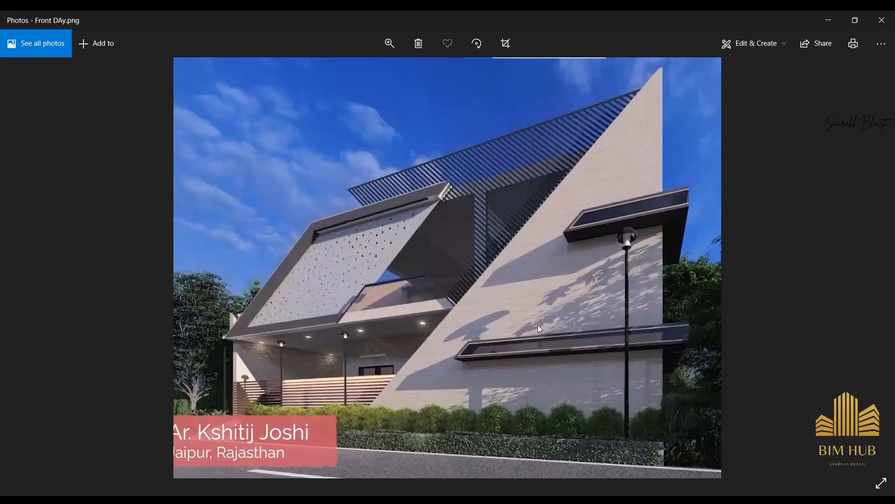
# Switch to Photos and study the perforated panel, louvres and diagonal wall in the reference renders
pyautogui.scroll(2, 525, 310)
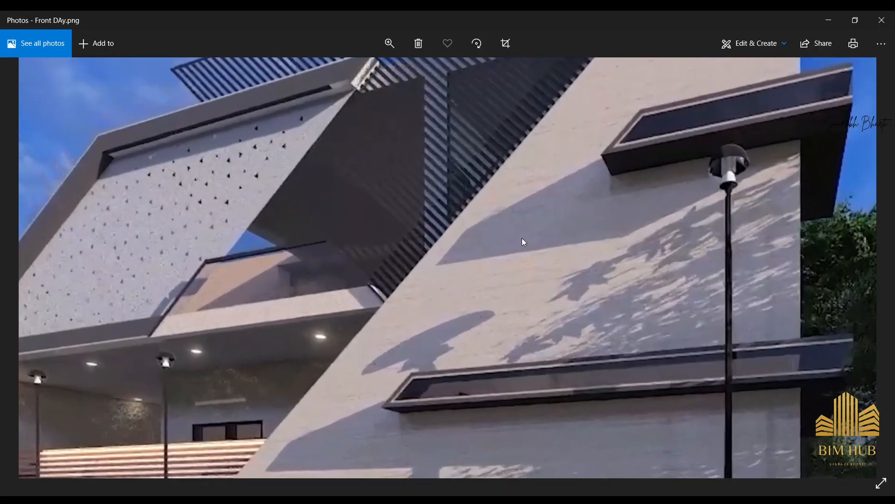
pyautogui.scroll(-2, 522, 237)
pyautogui.scroll(2, 587, 147)
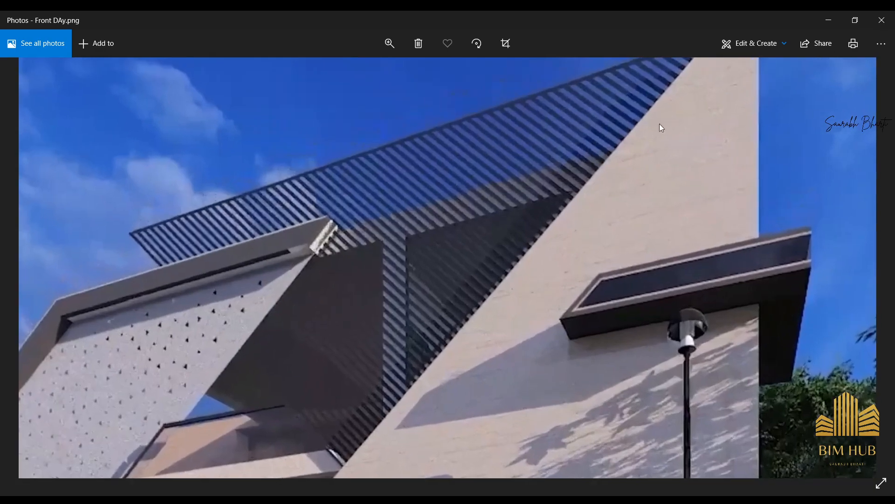
pyautogui.moveTo(521, 383); pyautogui.dragTo(608, 271)
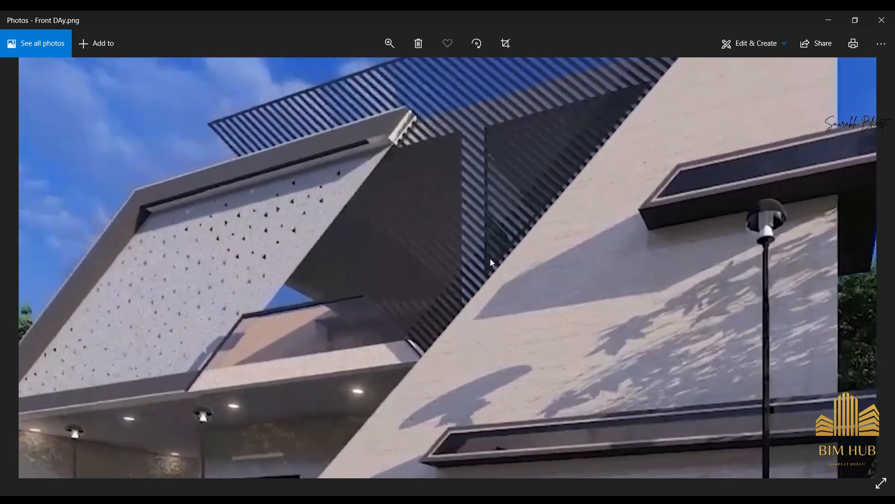
pyautogui.scroll(2, 521, 201)
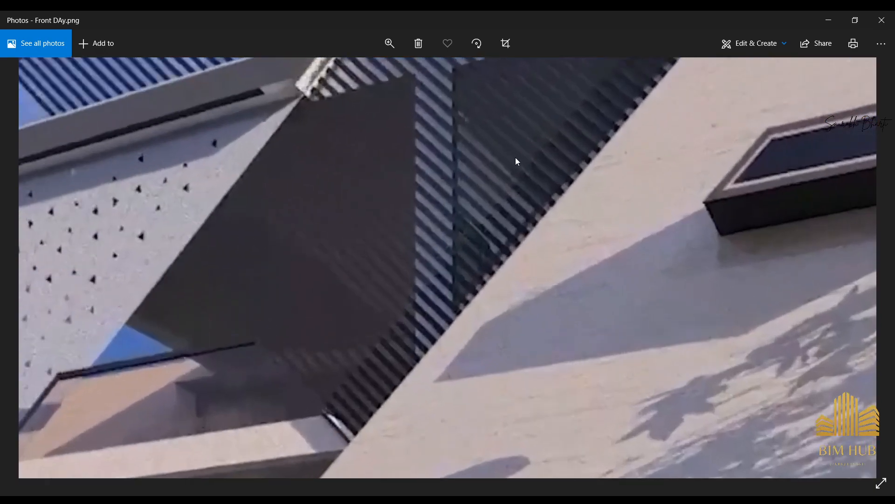
pyautogui.moveTo(516, 157); pyautogui.dragTo(486, 272)
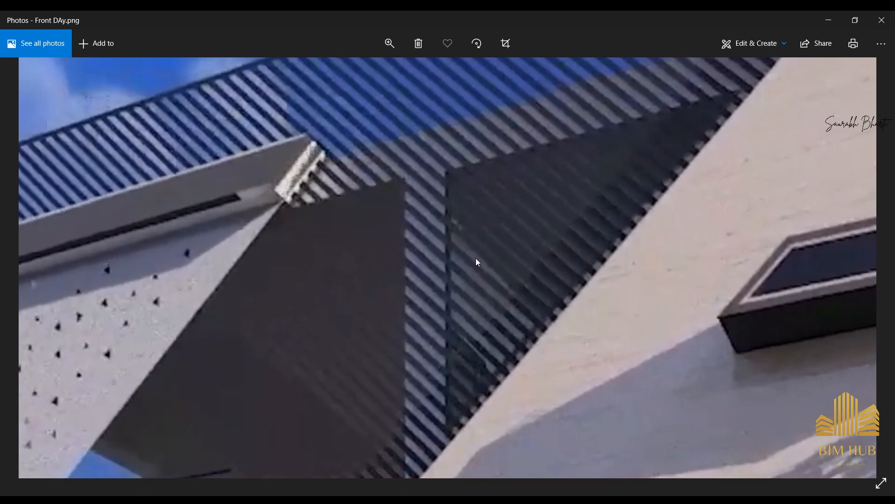
pyautogui.scroll(-3, 492, 326)
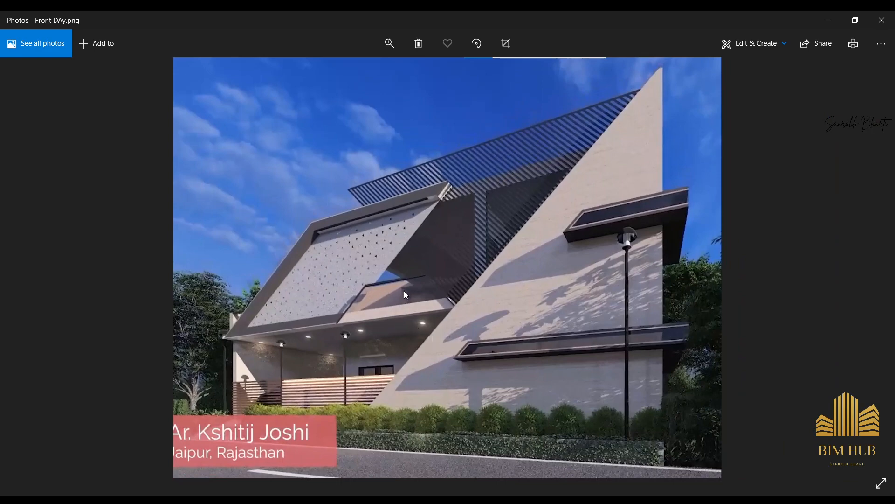
pyautogui.scroll(3, 404, 290)
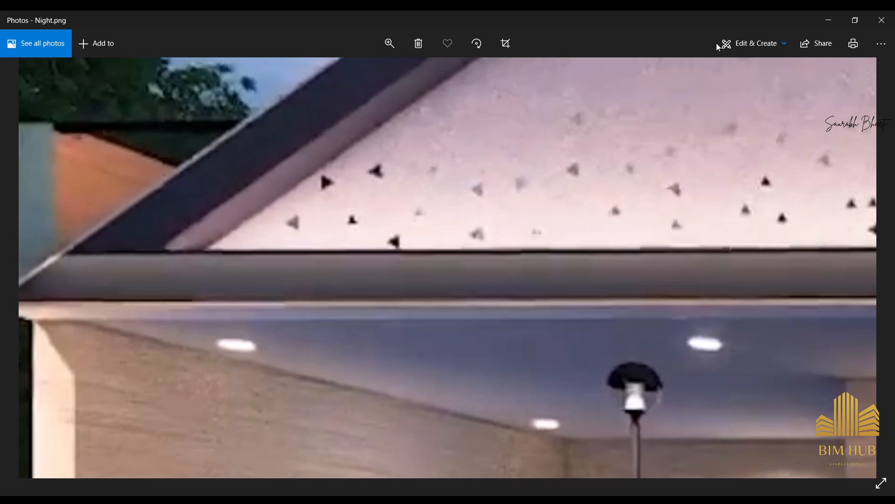
# Compare the perforated front wall in the Revit model with the facade in the Night.png reference
pyautogui.click(841, 21)
pyautogui.scroll(5, 368, 362)
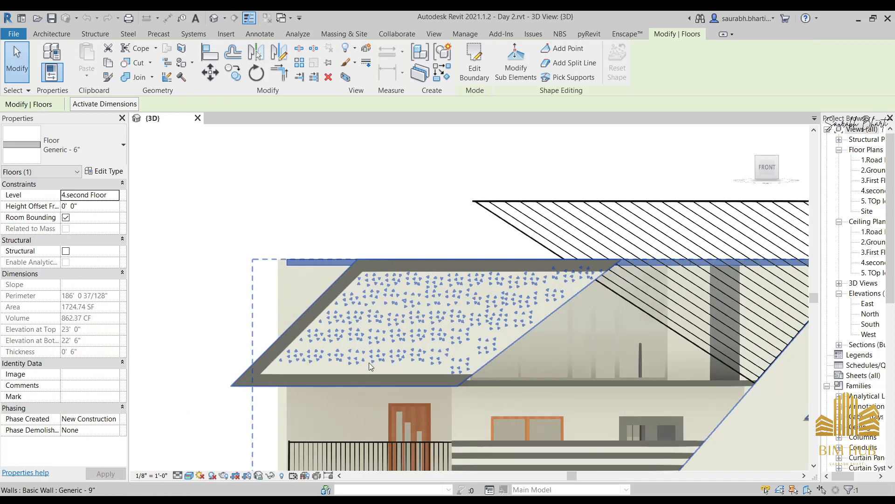
pyautogui.scroll(-4, 320, 343)
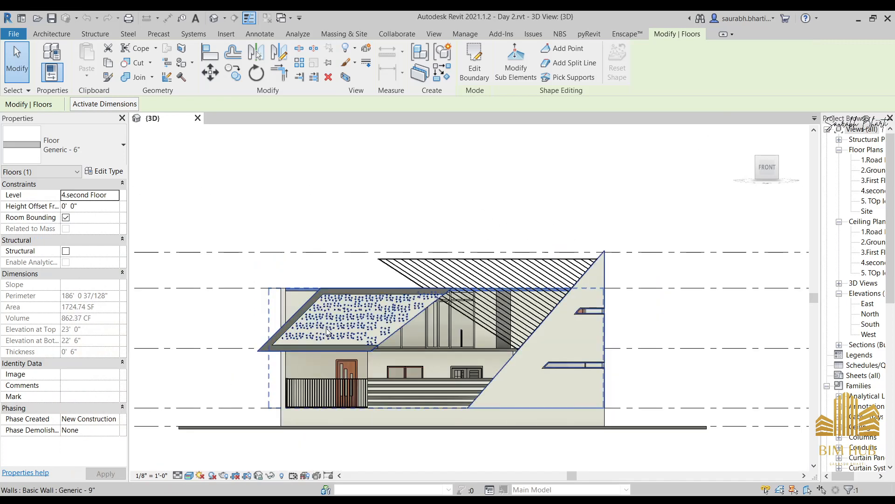
pyautogui.scroll(5, 413, 337)
pyautogui.click(390, 304)
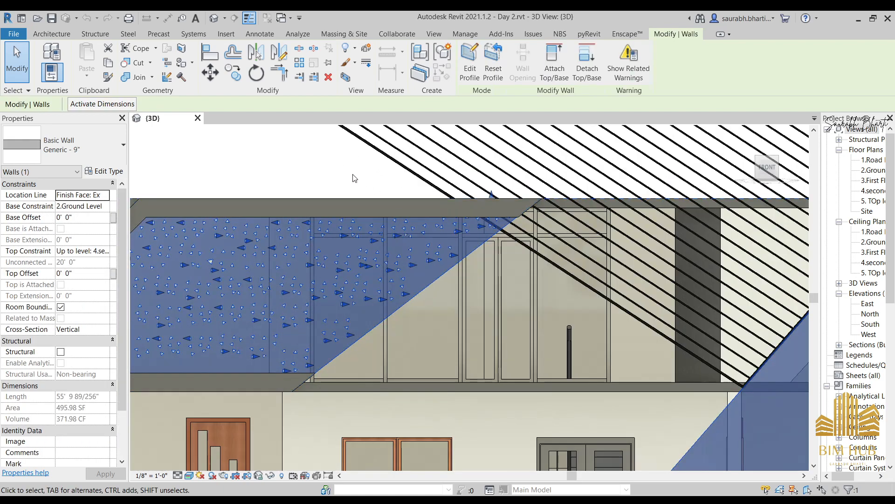
pyautogui.click(351, 176)
pyautogui.scroll(-4, 349, 176)
pyautogui.scroll(3, 538, 272)
pyautogui.scroll(-3, 543, 259)
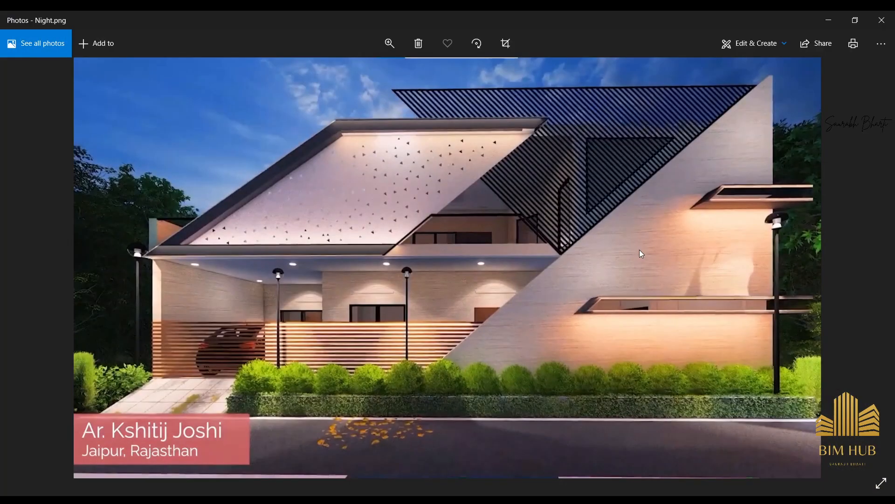
pyautogui.scroll(4, 679, 204)
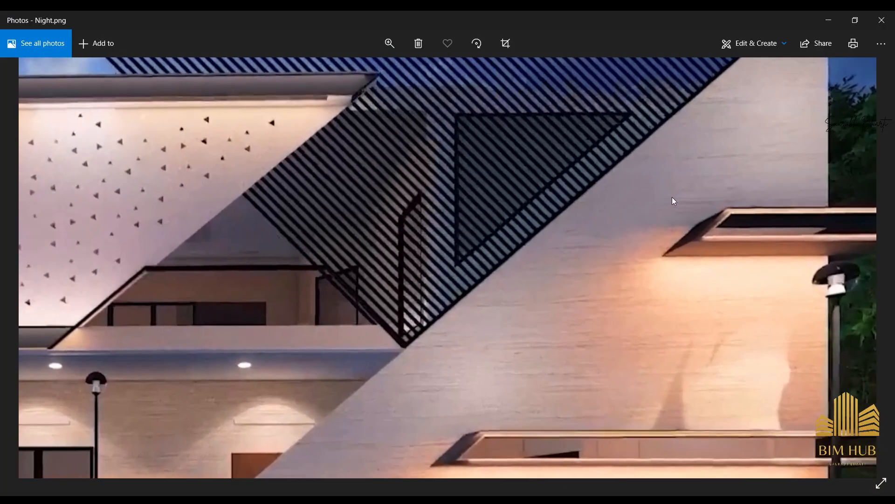
pyautogui.scroll(-4, 700, 204)
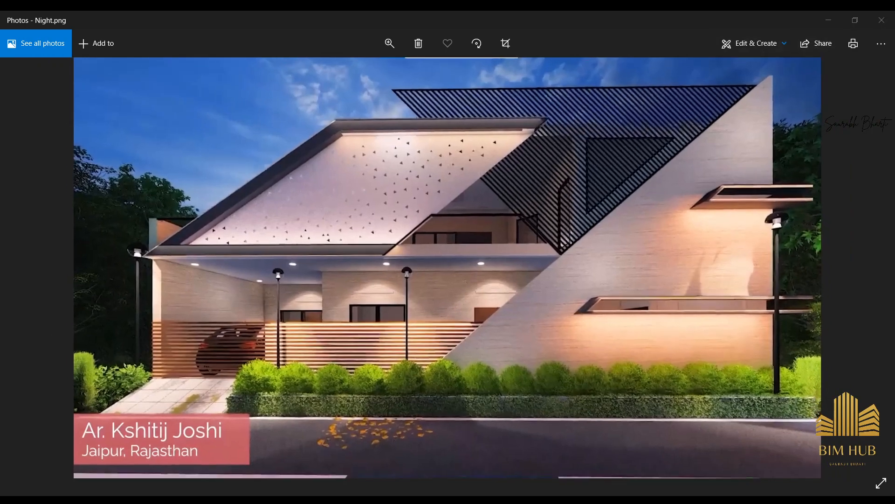
# Launch Paint and open Night.png in it from the C Angular House folder
pyautogui.press('super')
pyautogui.write('pain')
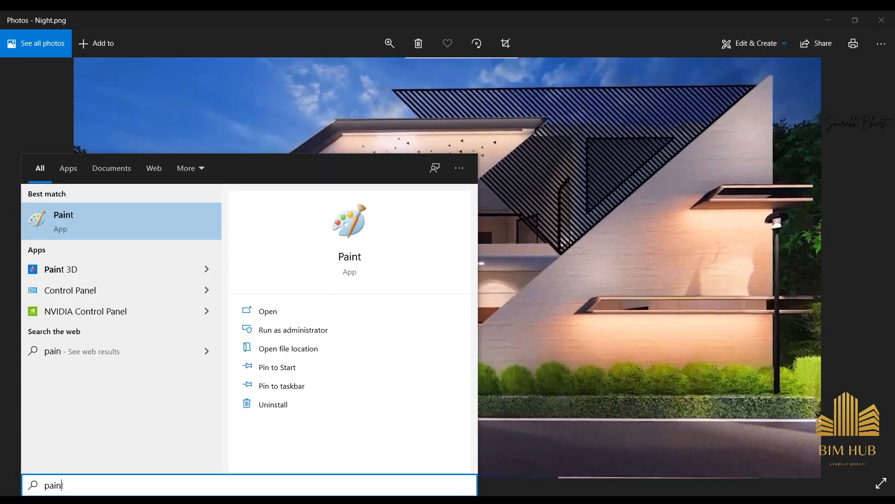
pyautogui.press('Return')
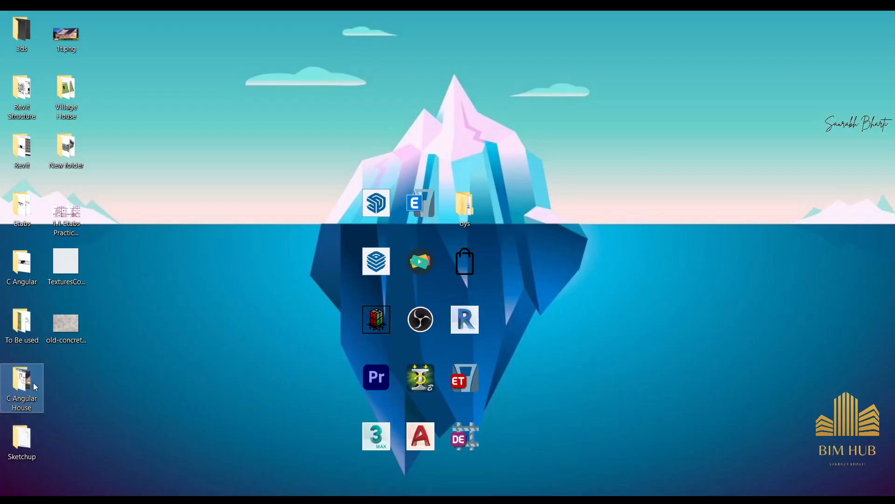
pyautogui.doubleClick(19, 398)
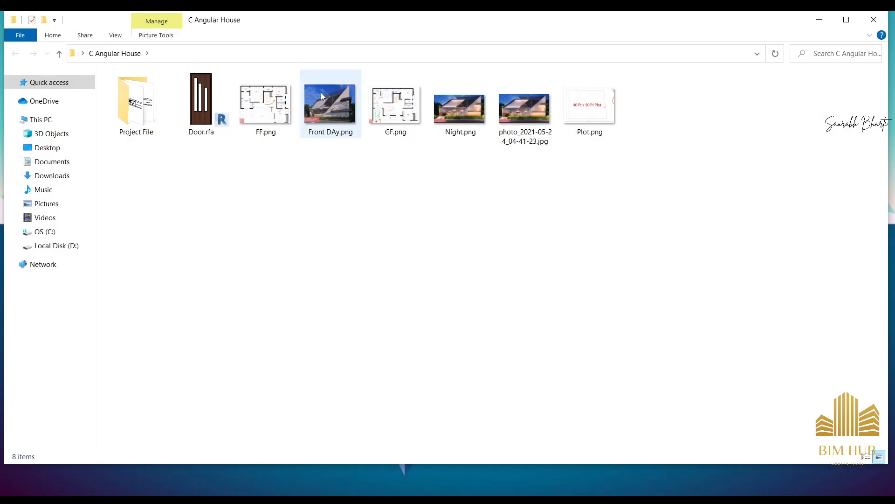
pyautogui.click(440, 127)
pyautogui.moveTo(478, 107)
pyautogui.mouseDown()
pyautogui.moveTo(185, 415)
pyautogui.moveTo(91, 471)
pyautogui.moveTo(120, 477)
pyautogui.moveTo(123, 488)
pyautogui.moveTo(169, 380)
pyautogui.moveTo(188, 274)
pyautogui.mouseUp()
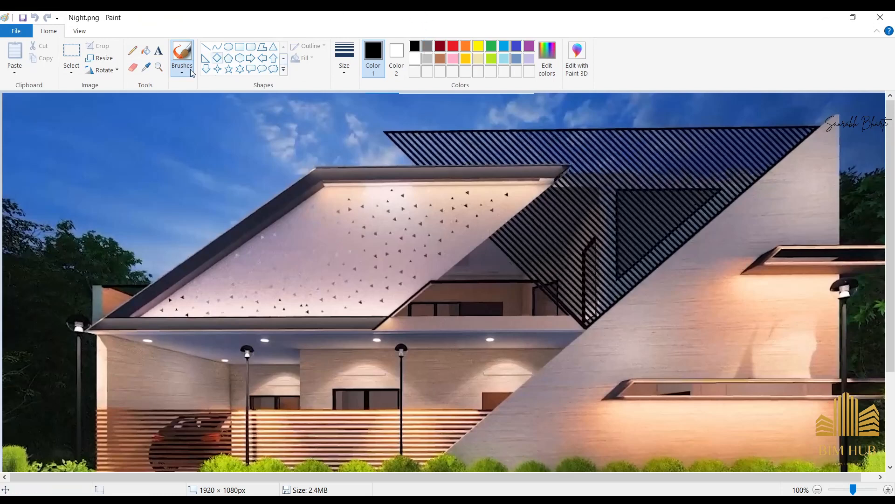
# Sample the diagonal wall's colour in Night.png with the Color picker and inspect its RGB values
pyautogui.click(146, 69)
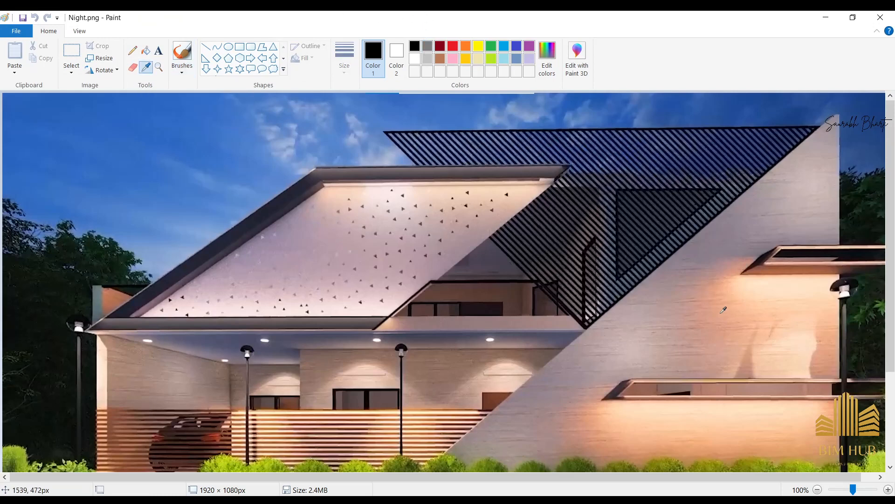
pyautogui.click(743, 216)
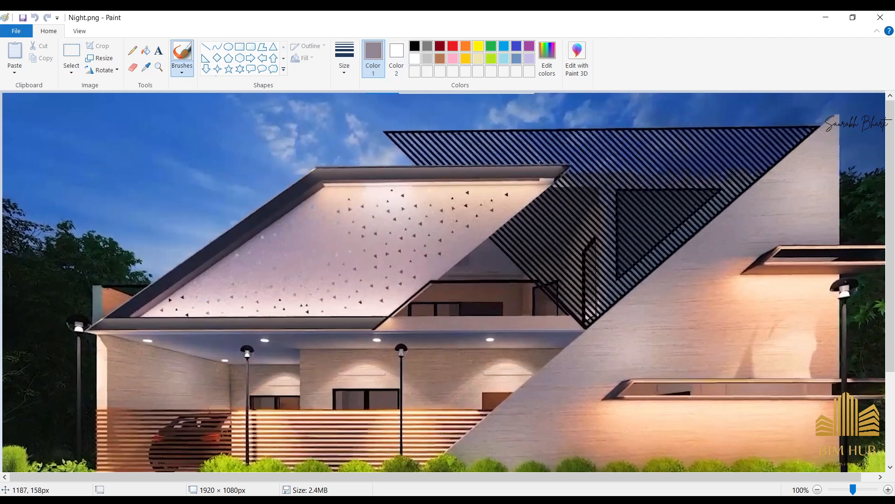
pyautogui.rightClick(378, 67)
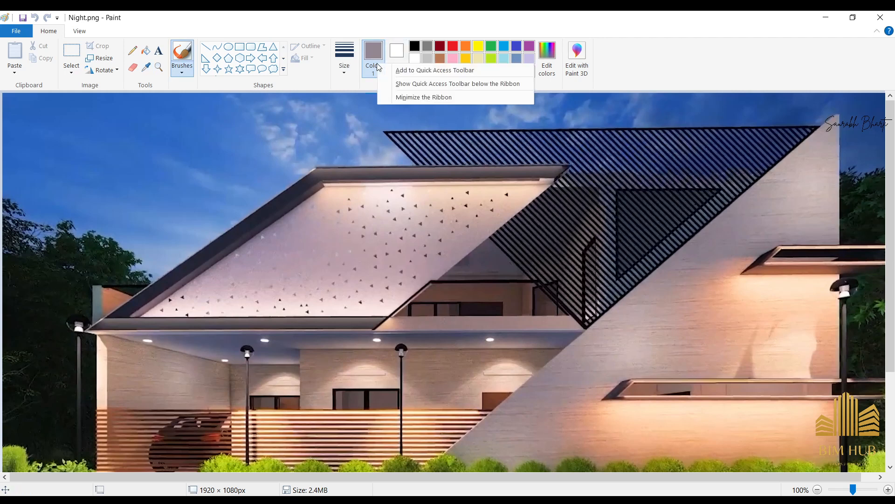
pyautogui.press('Escape')
pyautogui.click(547, 60)
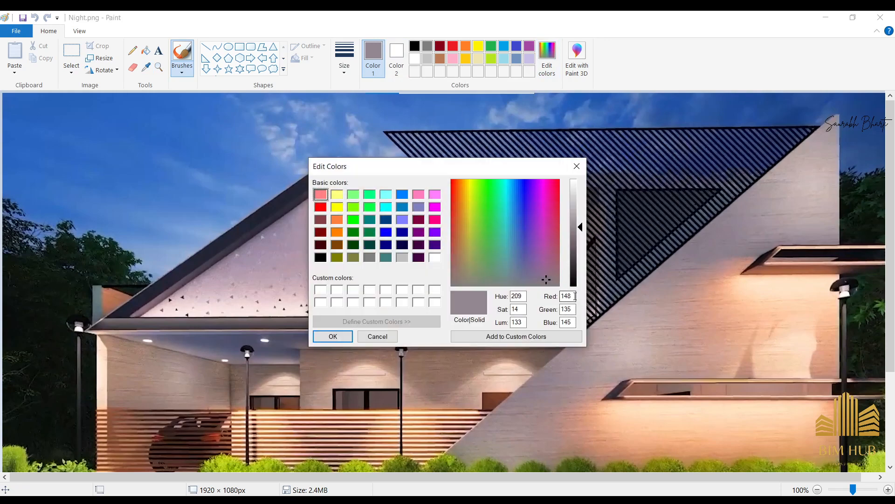
pyautogui.doubleClick(576, 295)
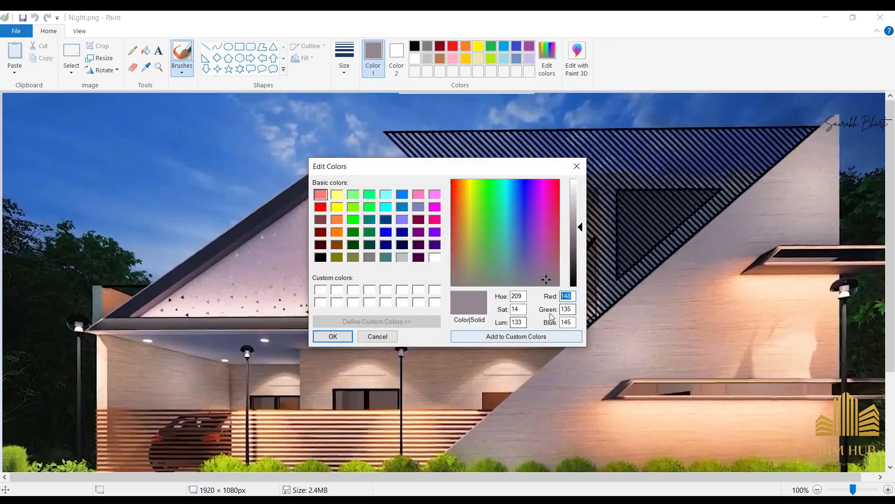
pyautogui.click(576, 168)
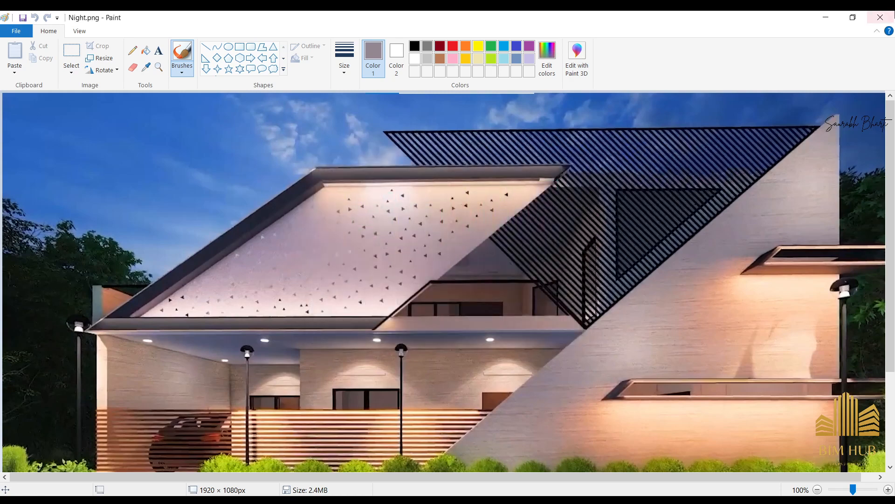
pyautogui.scroll(-5, 164, 433)
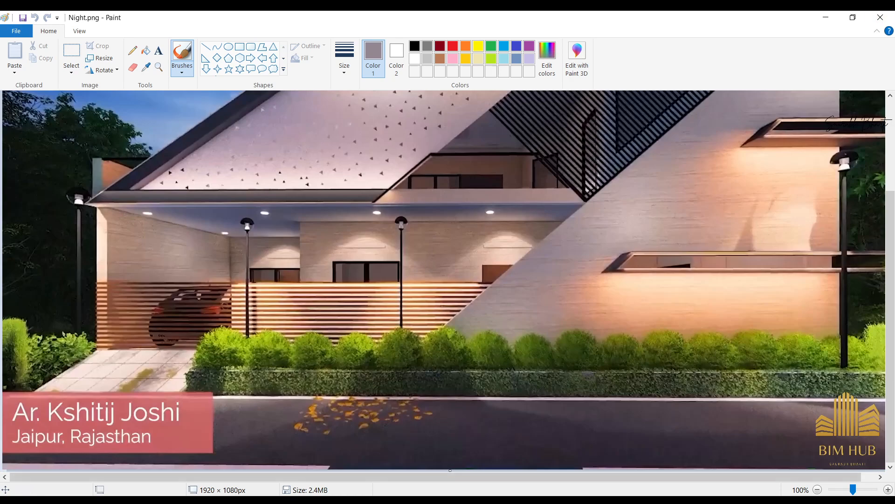
# Open Front DAy.png from the C Angular House folder in Paint and minimize the folder window
pyautogui.click(191, 501)
pyautogui.moveTo(485, 27)
pyautogui.mouseDown()
pyautogui.moveTo(488, 180)
pyautogui.moveTo(476, 217)
pyautogui.mouseUp()
pyautogui.click(322, 293)
pyautogui.moveTo(322, 294); pyautogui.dragTo(468, 163)
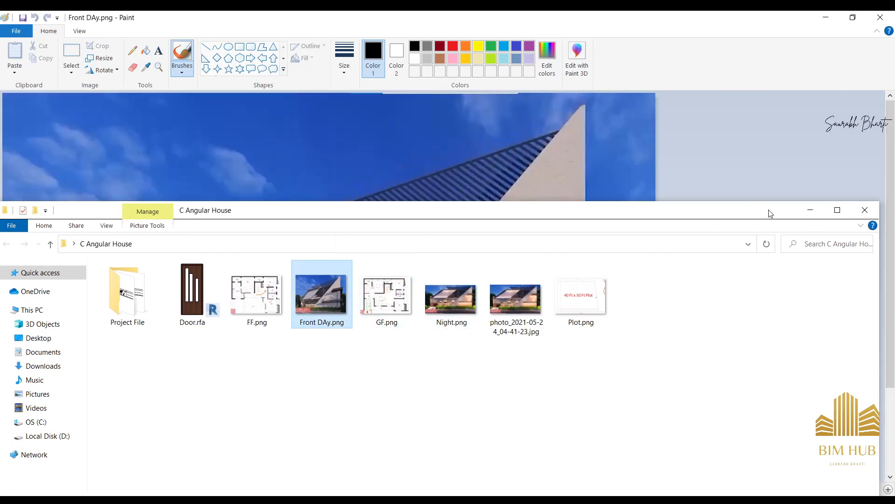
pyautogui.click(810, 210)
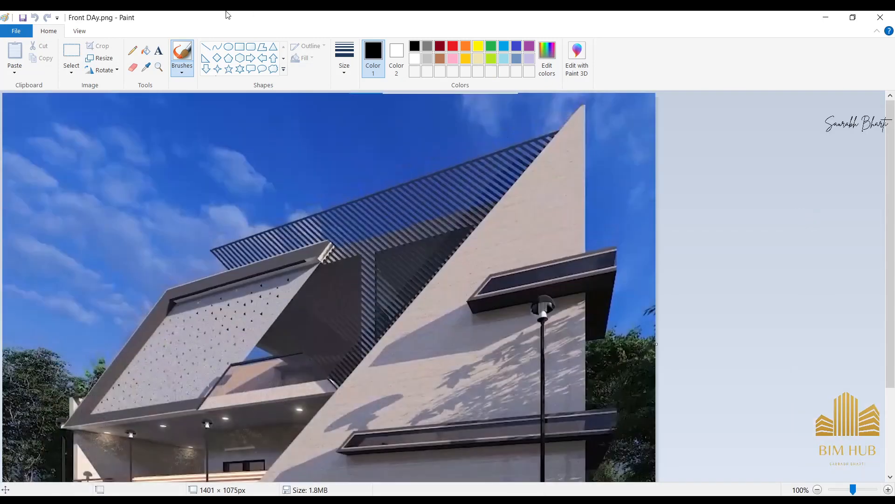
# Sample the diagonal wall's sunlit colour in Front DAy.png with the Color picker and read its RGB values
pyautogui.click(150, 70)
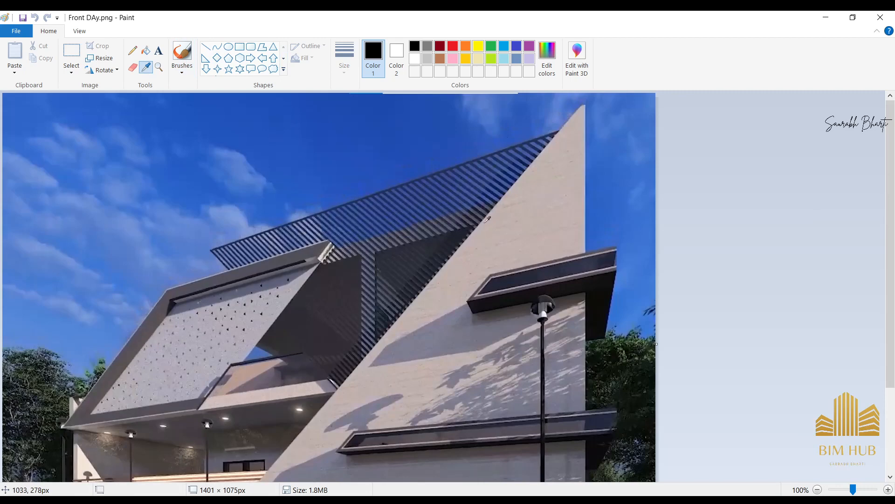
pyautogui.click(523, 214)
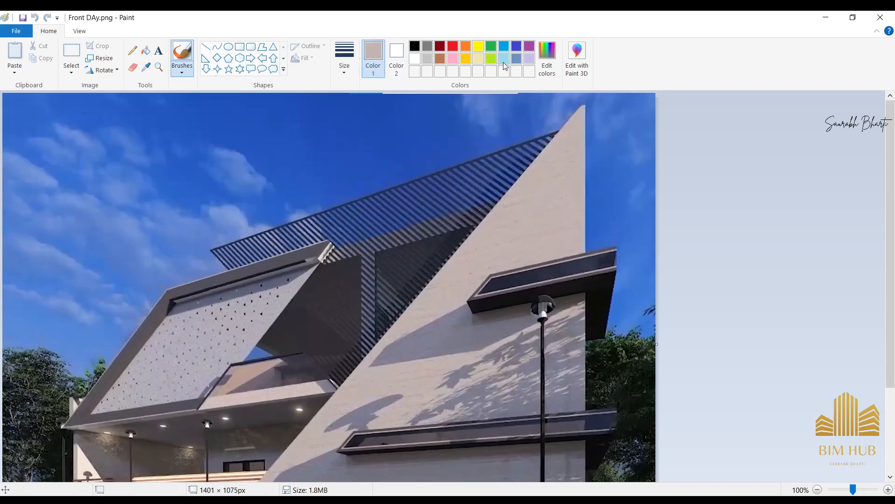
pyautogui.click(547, 58)
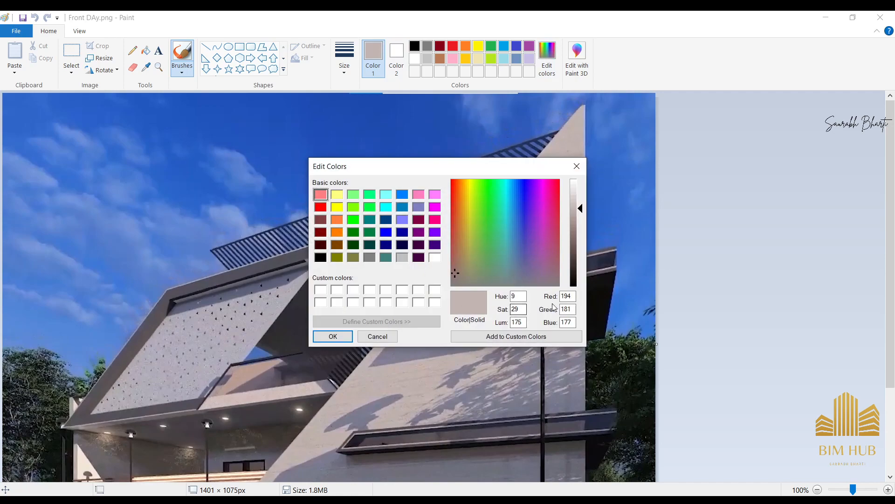
pyautogui.moveTo(572, 296); pyautogui.dragTo(562, 321)
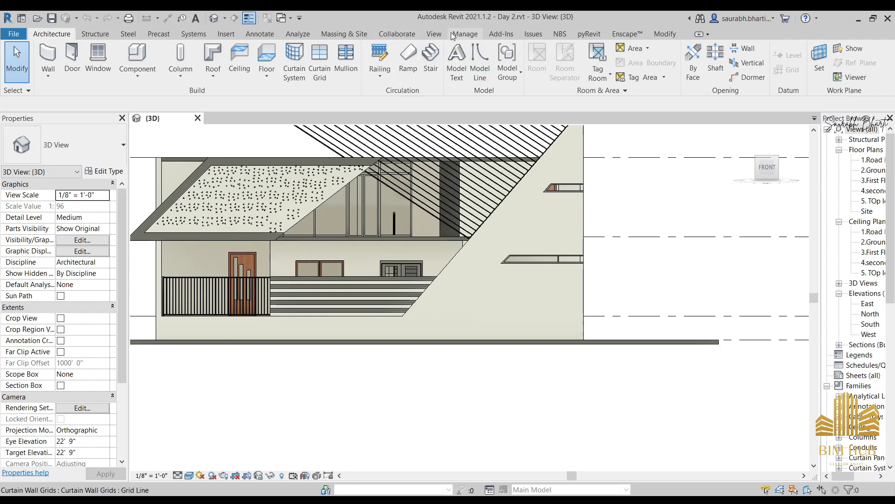
# Open the project's Material Browser
pyautogui.click(466, 34)
pyautogui.click(53, 60)
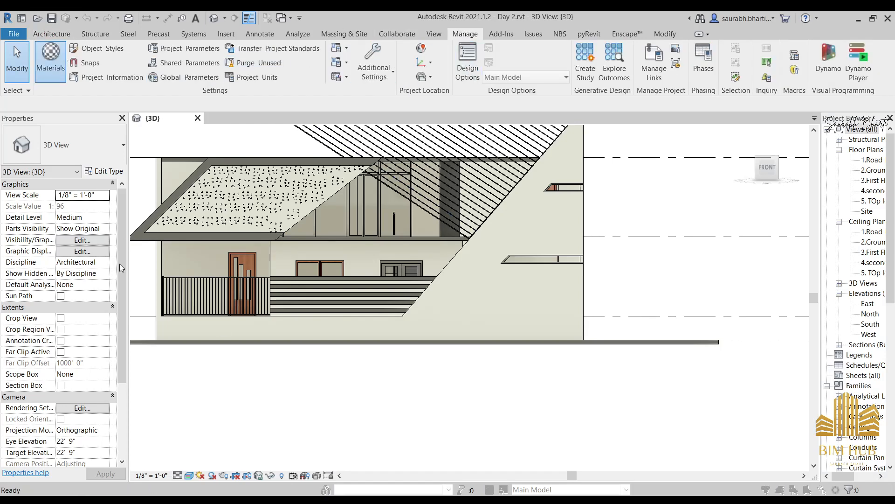
pyautogui.scroll(-1, 214, 404)
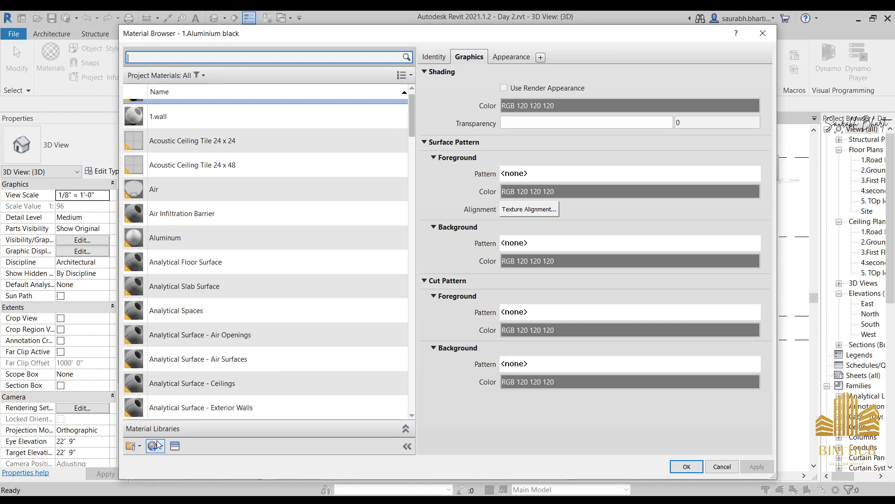
pyautogui.click(161, 446)
pyautogui.click(169, 461)
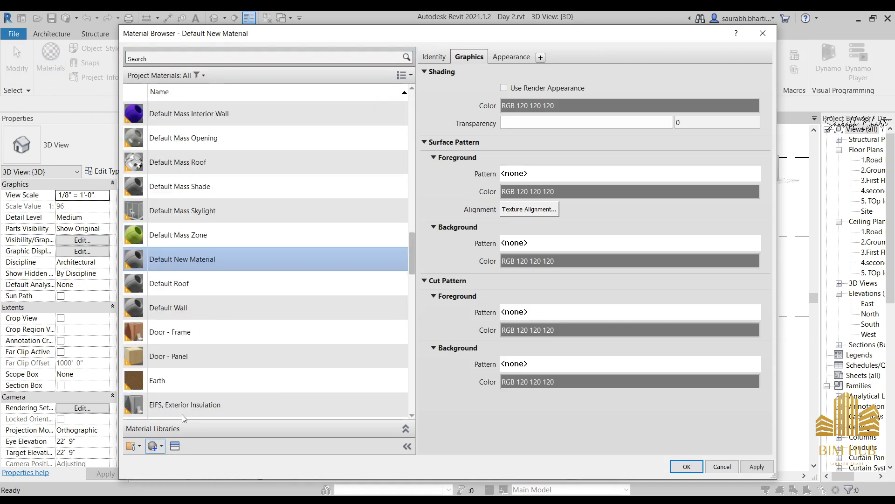
pyautogui.rightClick(192, 262)
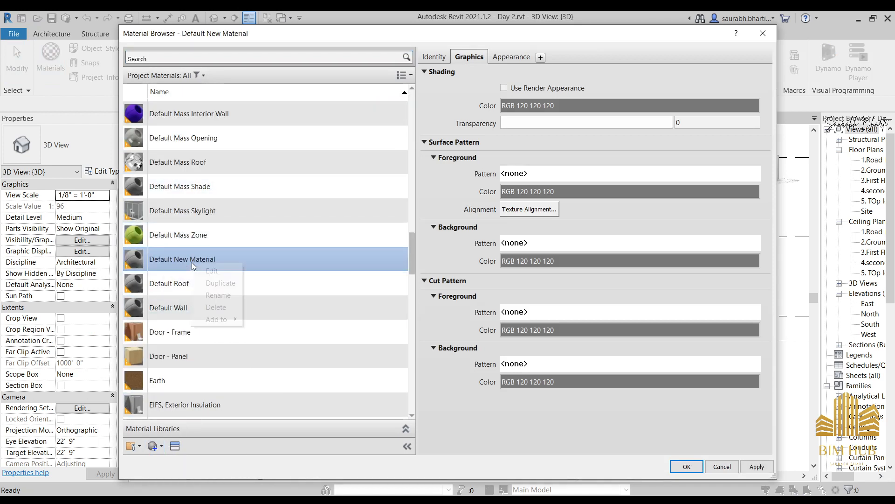
pyautogui.click(221, 297)
pyautogui.write('1.wall')
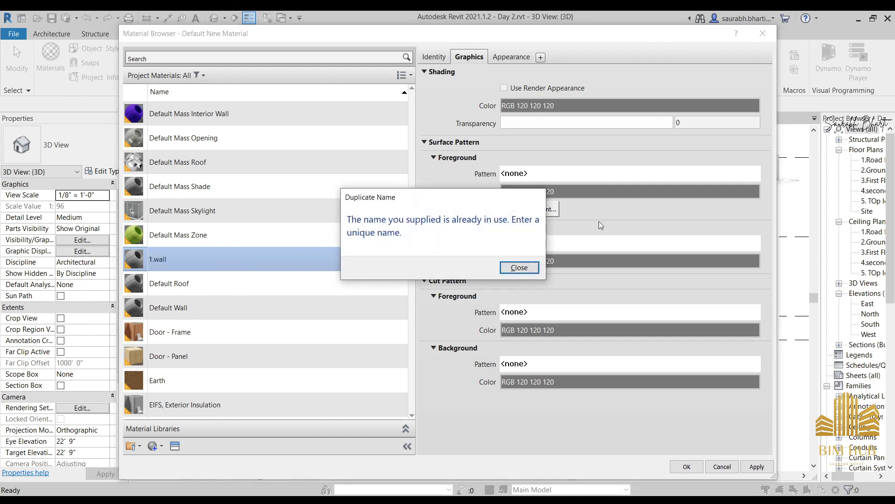
pyautogui.click(521, 269)
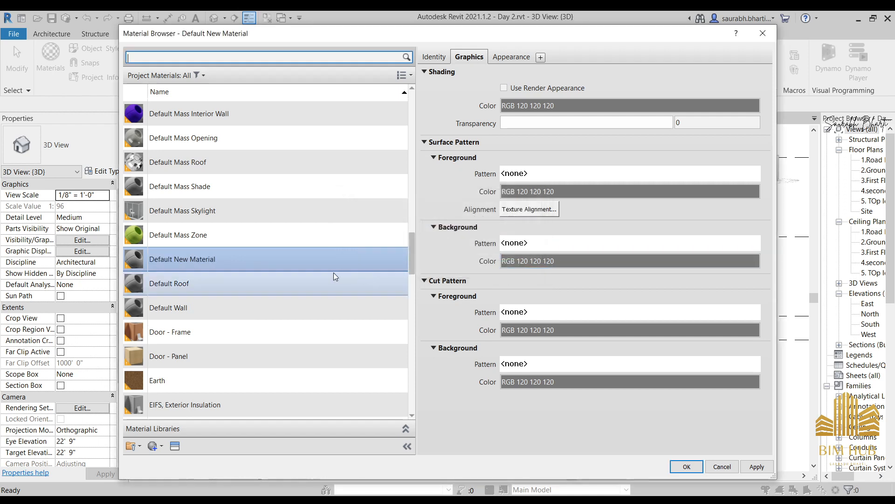
pyautogui.rightClick(242, 275)
pyautogui.click(273, 297)
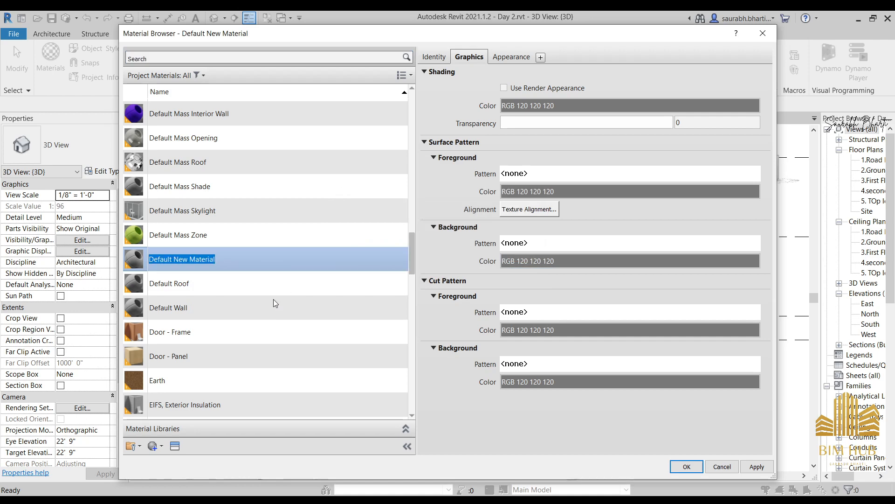
pyautogui.press('Escape')
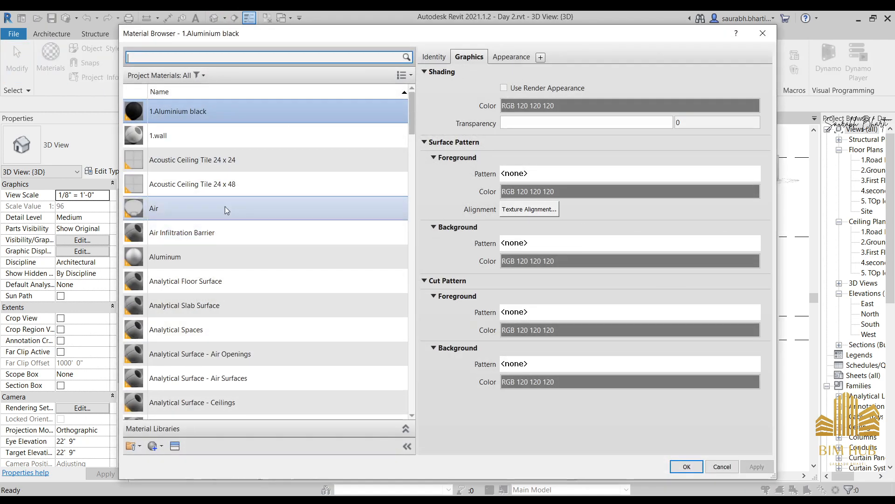
# Create a new project material and name it 1.wall colour
pyautogui.click(183, 135)
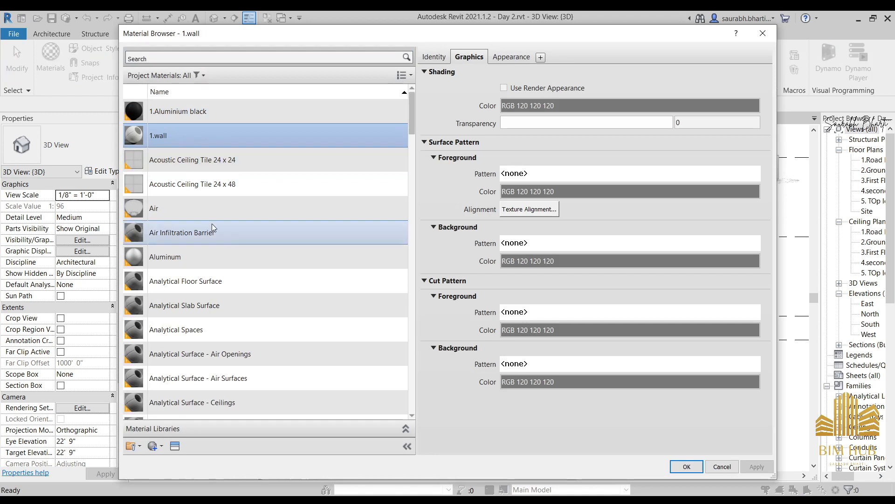
pyautogui.click(162, 446)
pyautogui.click(175, 458)
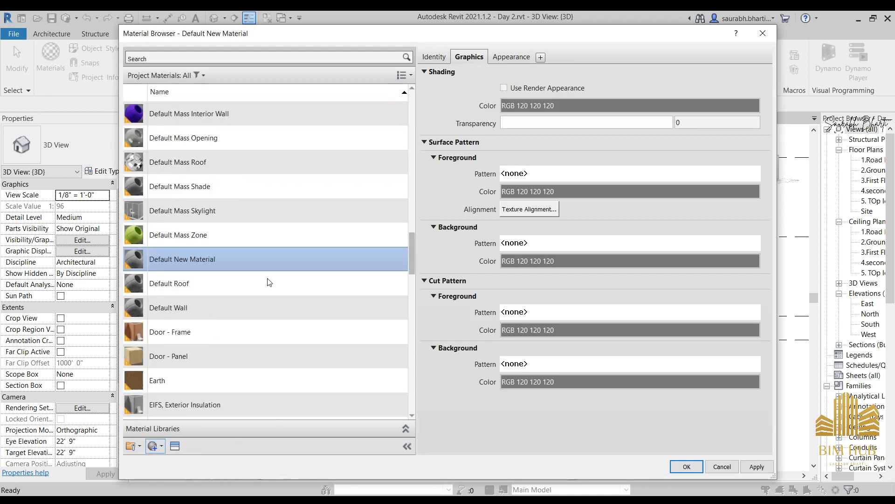
pyautogui.rightClick(261, 258)
pyautogui.click(299, 295)
pyautogui.write('1')
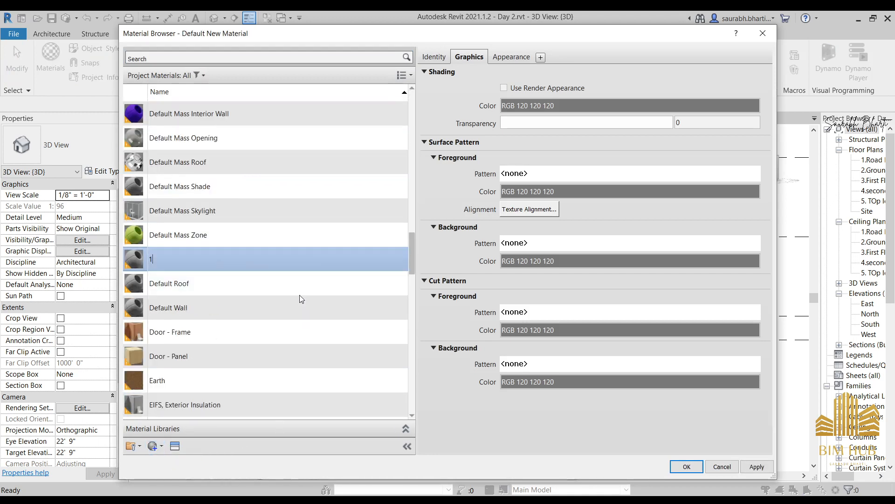
pyautogui.write('.wall')
pyautogui.press('BackSpace')
pyautogui.press('BackSpace')
pyautogui.press('BackSpace')
pyautogui.press('BackSpace')
pyautogui.press('BackSpace')
pyautogui.write('wall colour')
pyautogui.press('Return')
pyautogui.scroll(-1, 280, 233)
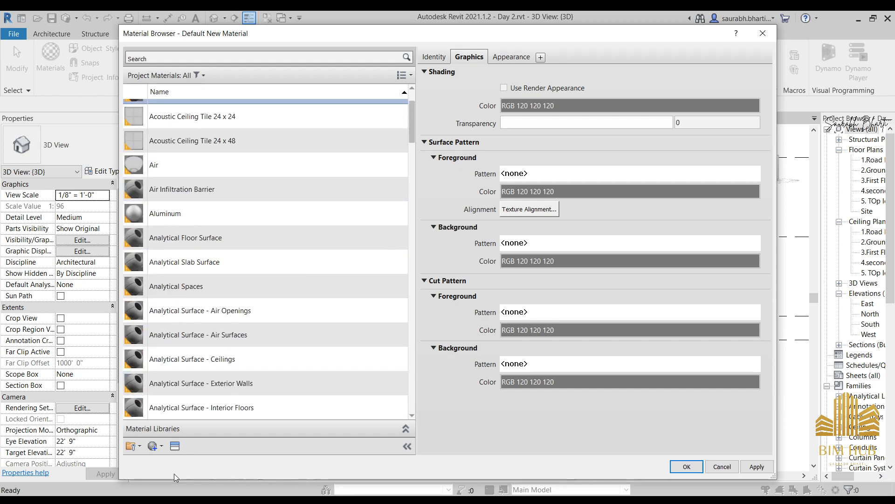
pyautogui.scroll(3, 233, 256)
pyautogui.scroll(-1, 233, 255)
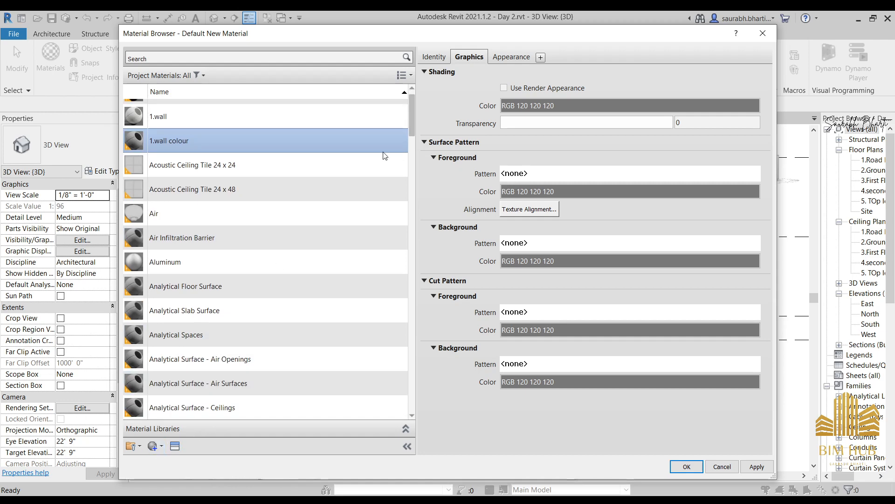
# Make the 1.wall colour material's shading use its render appearance
pyautogui.click(518, 58)
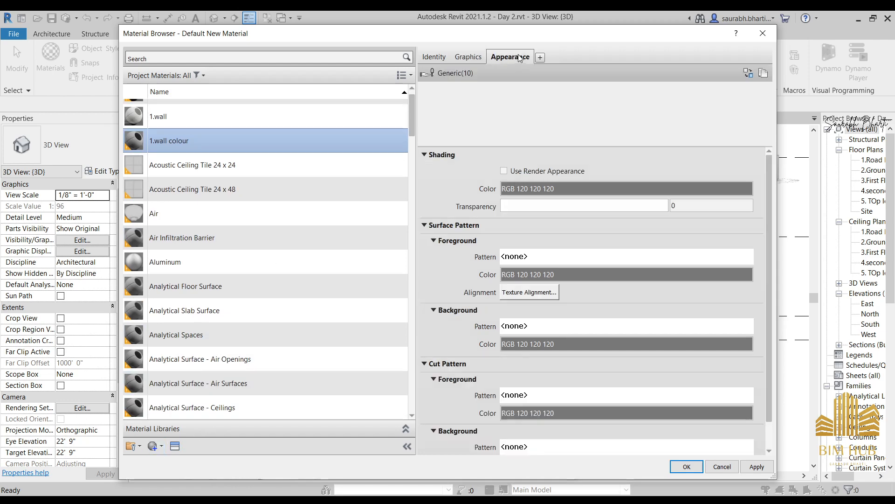
pyautogui.click(474, 56)
pyautogui.click(504, 87)
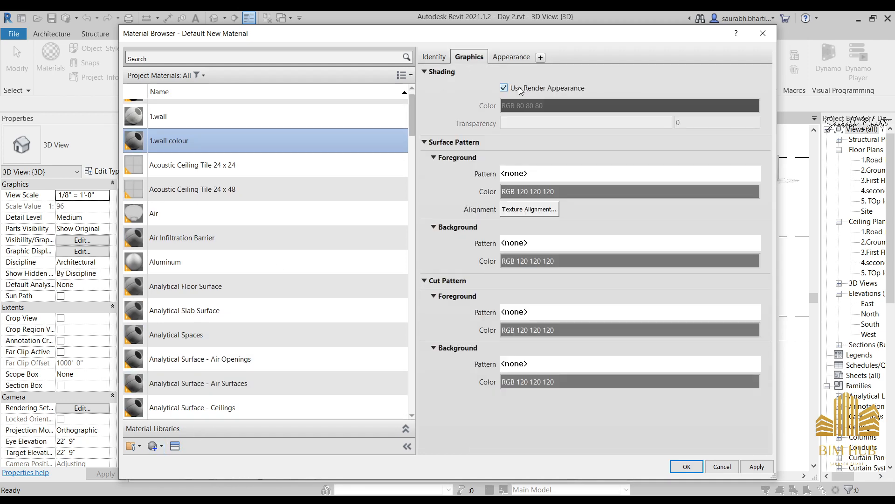
# Open the generic appearance colour of 1.wall colour and set red to 194, copied from the sampled wall colour in Paint
pyautogui.click(510, 57)
pyautogui.click(580, 188)
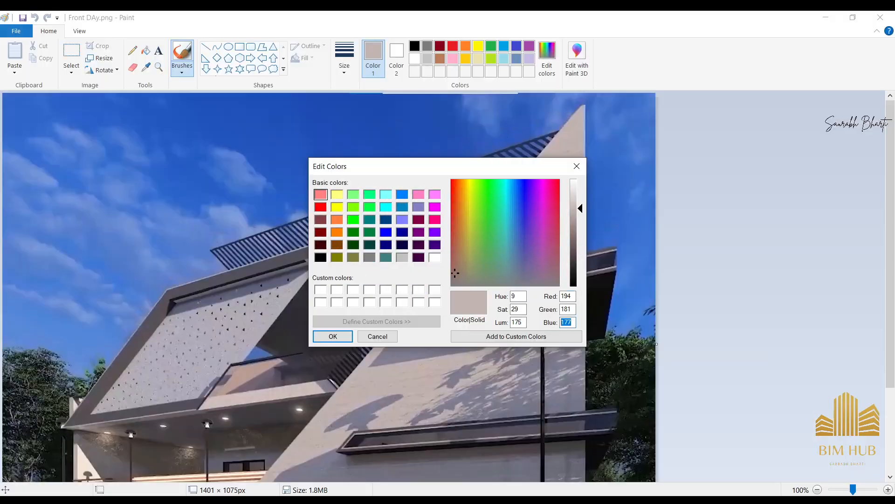
pyautogui.moveTo(570, 298); pyautogui.dragTo(563, 297)
pyautogui.hotkey('ctrl', 'c')
pyautogui.hotkey('alt', 'Tab')
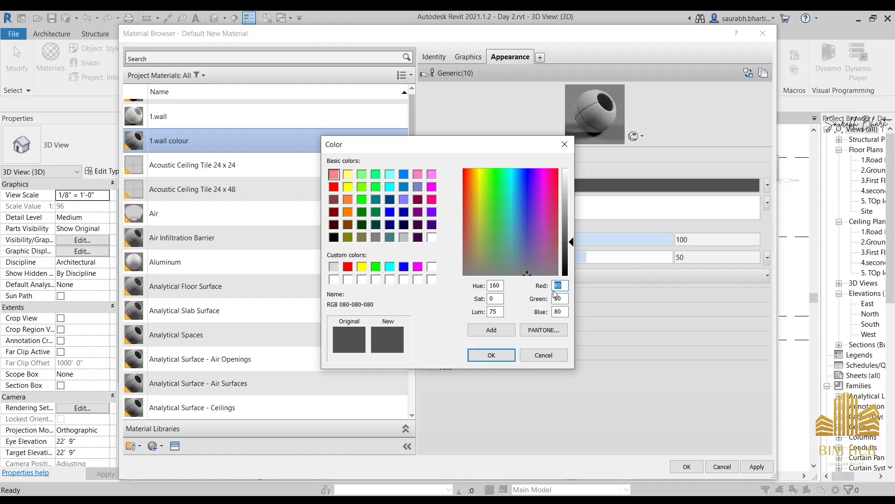
pyautogui.hotkey('ctrl', 'v')
# Set the appearance colour's green to 181 and blue to 177, taken from the sampled wall colour in Paint
pyautogui.hotkey('alt', 'Tab')
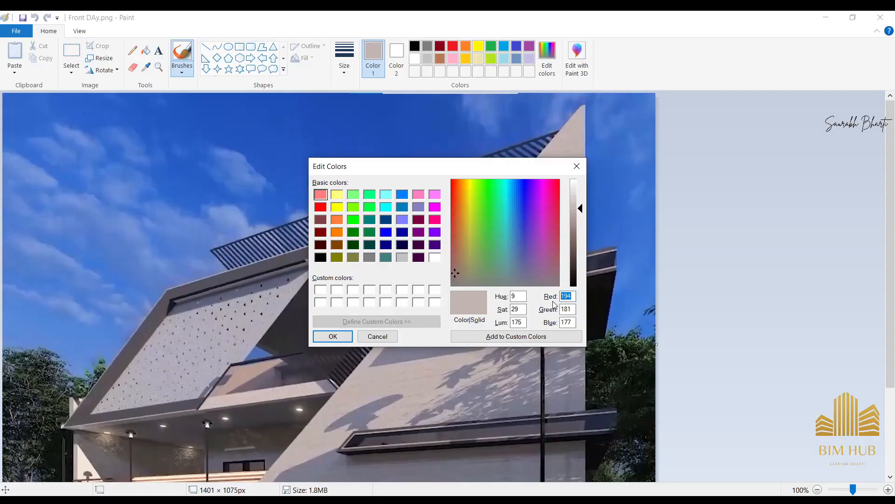
pyautogui.moveTo(572, 306); pyautogui.dragTo(542, 301)
pyautogui.hotkey('alt', 'Tab')
pyautogui.write('181')
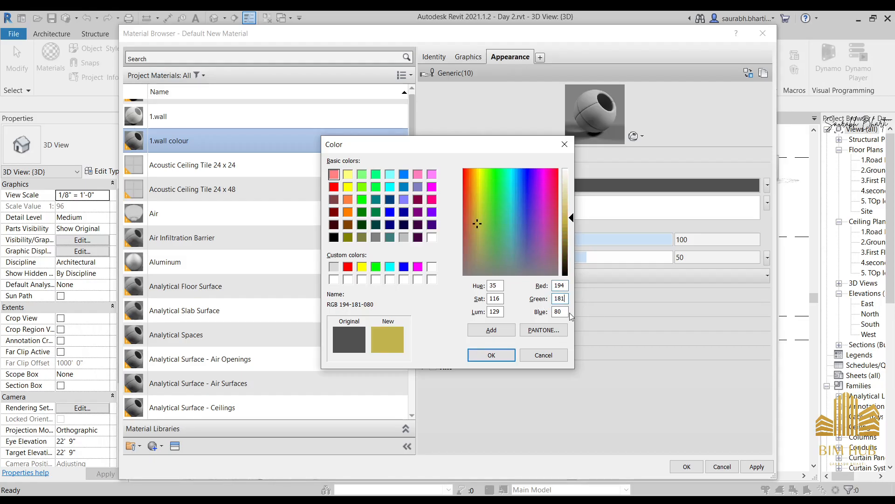
pyautogui.hotkey('alt', 'Tab')
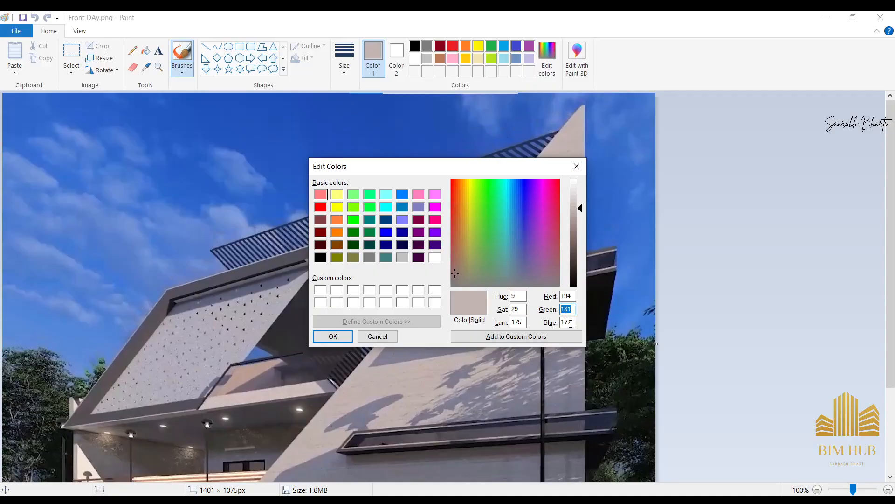
pyautogui.moveTo(571, 323); pyautogui.dragTo(502, 321)
pyautogui.hotkey('ctrl', 'c')
pyautogui.hotkey('alt', 'Tab')
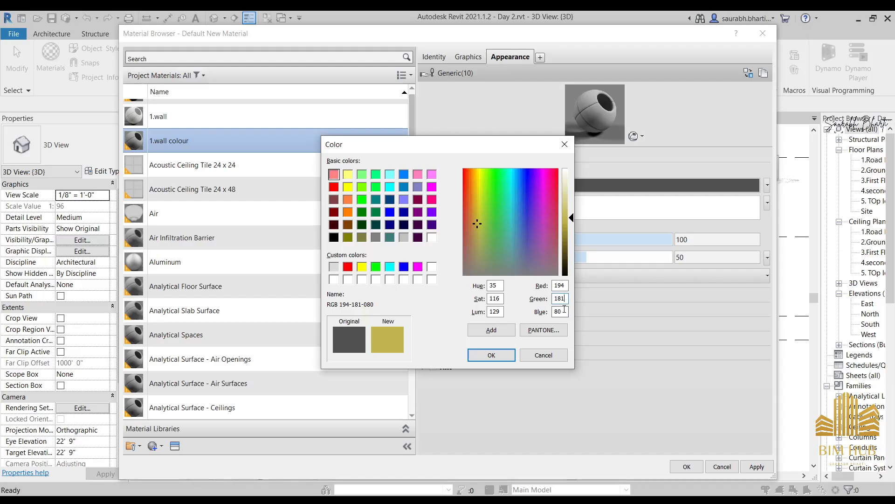
pyautogui.moveTo(563, 313); pyautogui.dragTo(517, 311)
pyautogui.hotkey('ctrl', 'v')
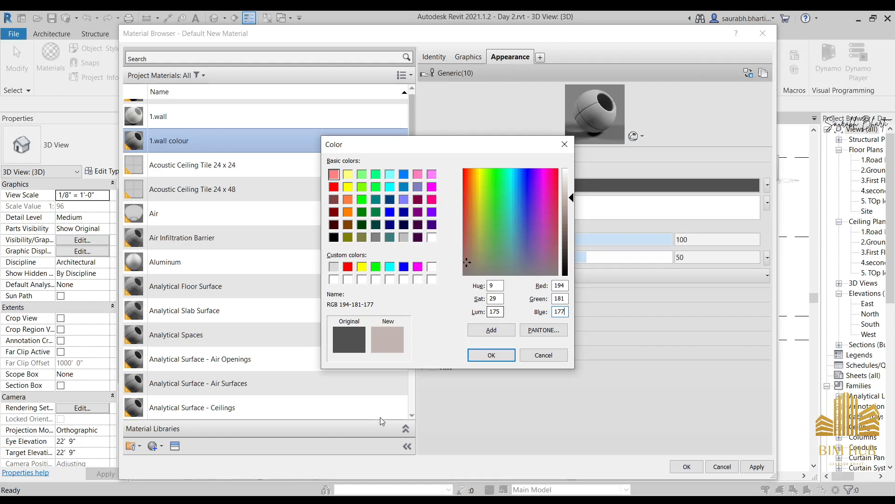
# Compare the hue with the sampled colour in Paint and accept the appearance colour
pyautogui.hotkey('alt', 'Tab')
pyautogui.moveTo(523, 299); pyautogui.dragTo(497, 295)
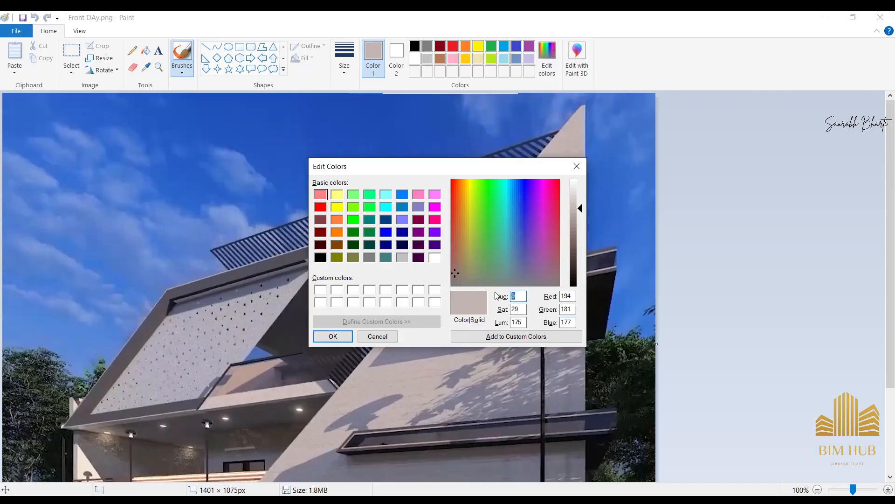
pyautogui.hotkey('alt', 'Tab')
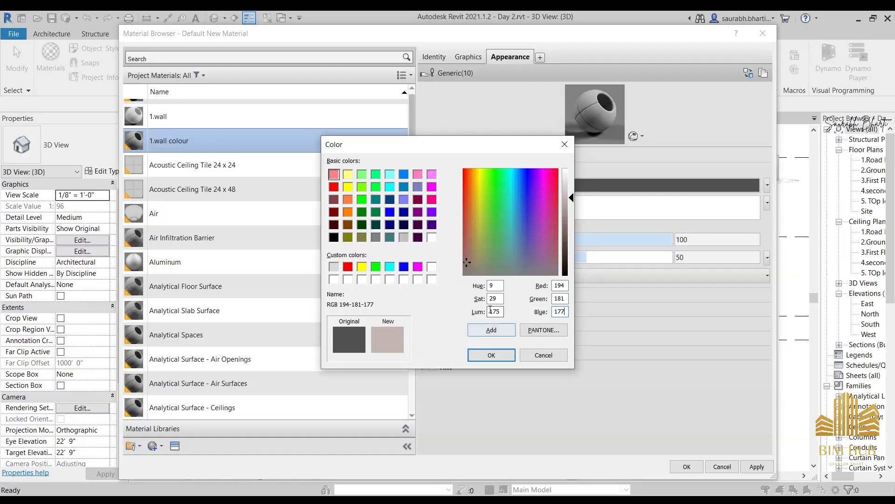
pyautogui.moveTo(499, 286); pyautogui.dragTo(476, 285)
pyautogui.hotkey('alt', 'Tab')
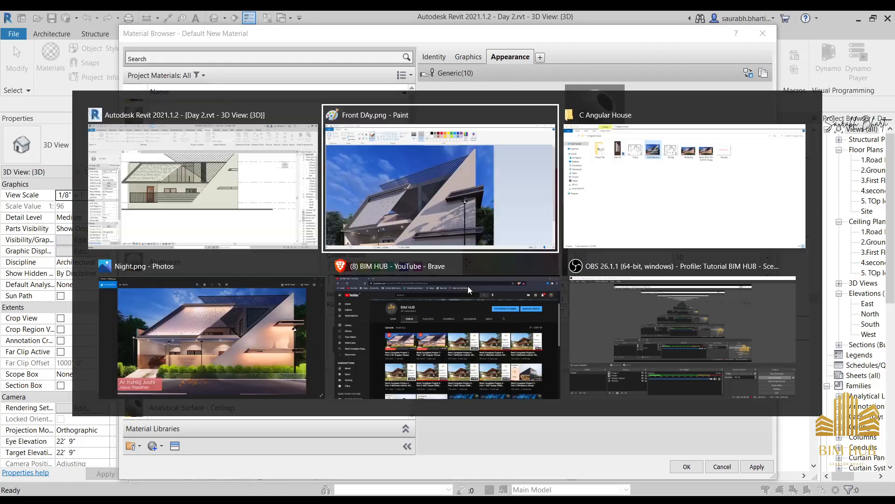
pyautogui.hotkey('alt', 'Tab')
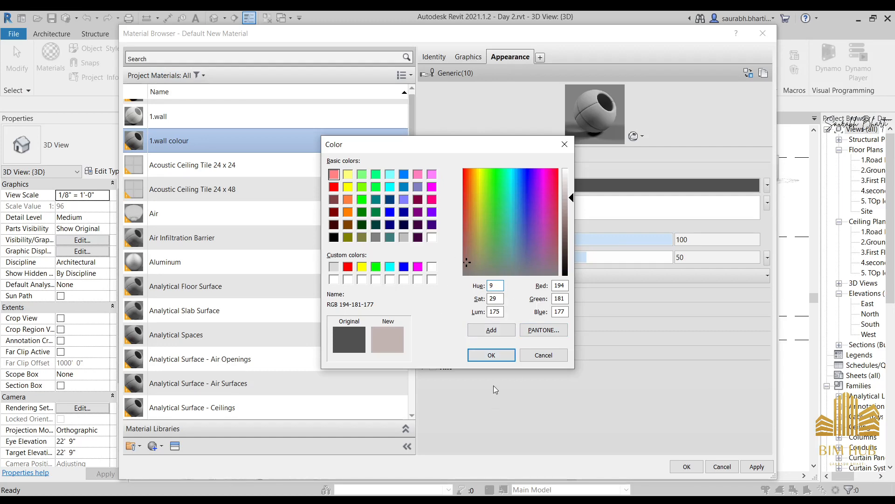
pyautogui.click(496, 360)
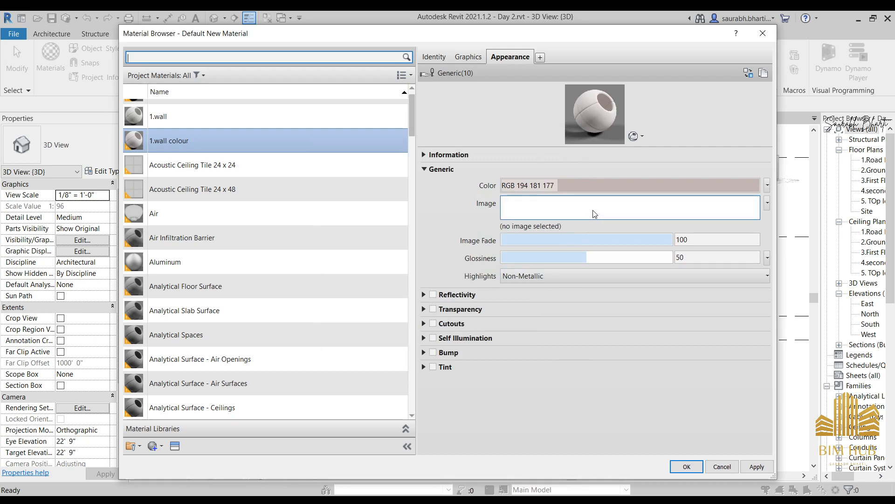
# Enable Bump for the 1.wall colour appearance and select TexturesCom_PlasterWhite0147_1_seamless_S.jpg on the Desktop as its image
pyautogui.click(558, 212)
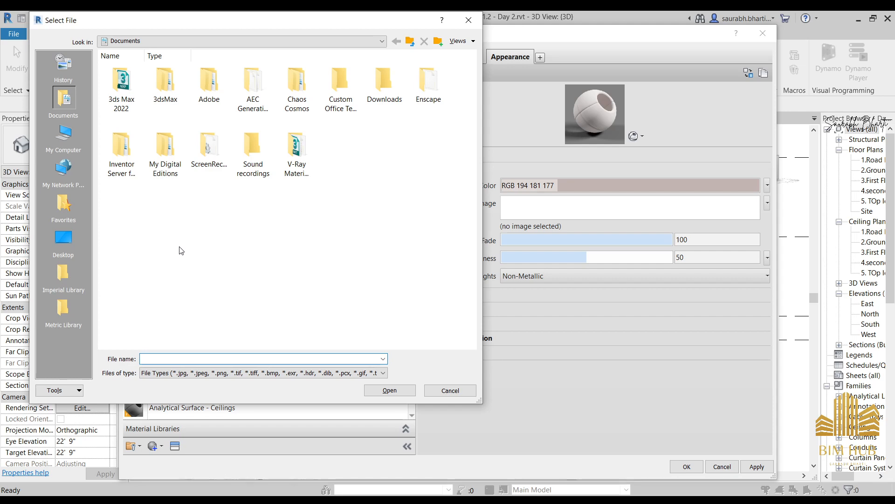
pyautogui.click(468, 20)
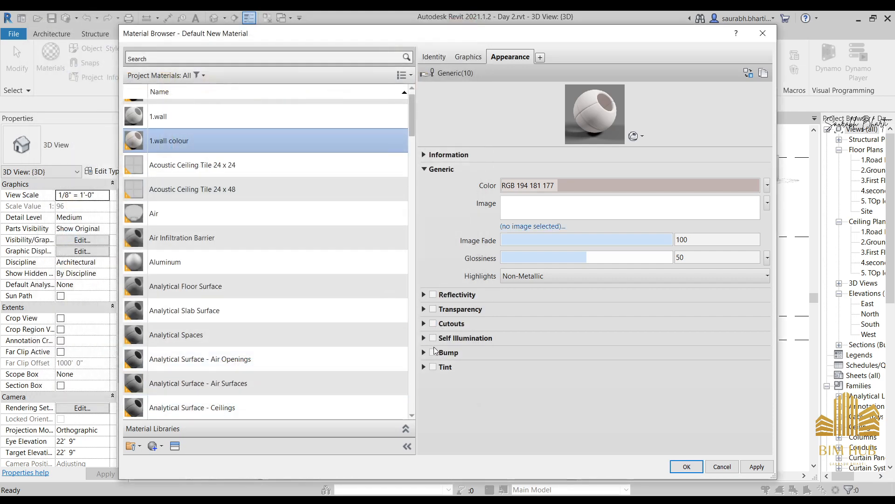
pyautogui.click(432, 352)
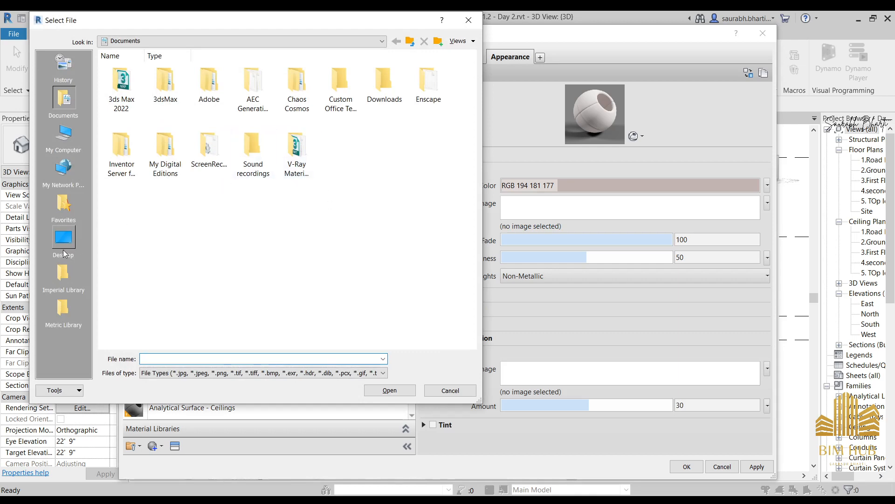
pyautogui.click(63, 238)
pyautogui.click(252, 214)
pyautogui.click(294, 219)
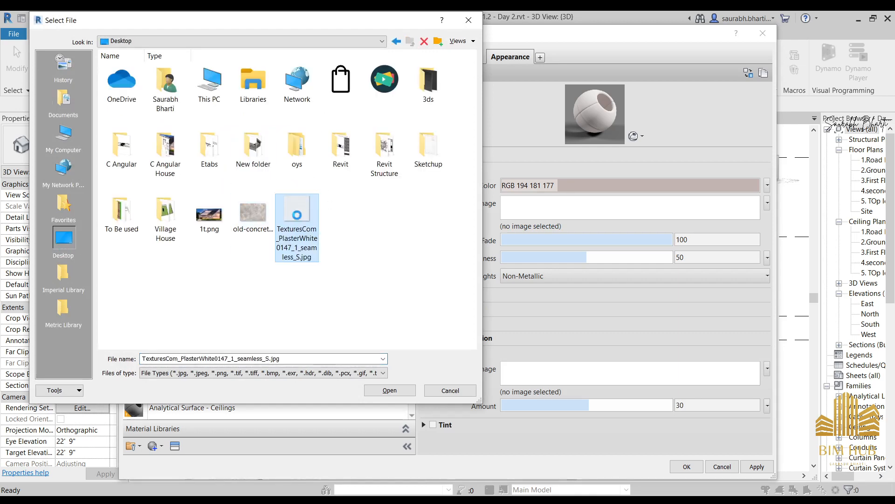
# Preview the white plaster texture in Photos and compare it with the diagonal wall's surface in Front DAy.png and Night.png
pyautogui.rightClick(294, 219)
pyautogui.click(326, 106)
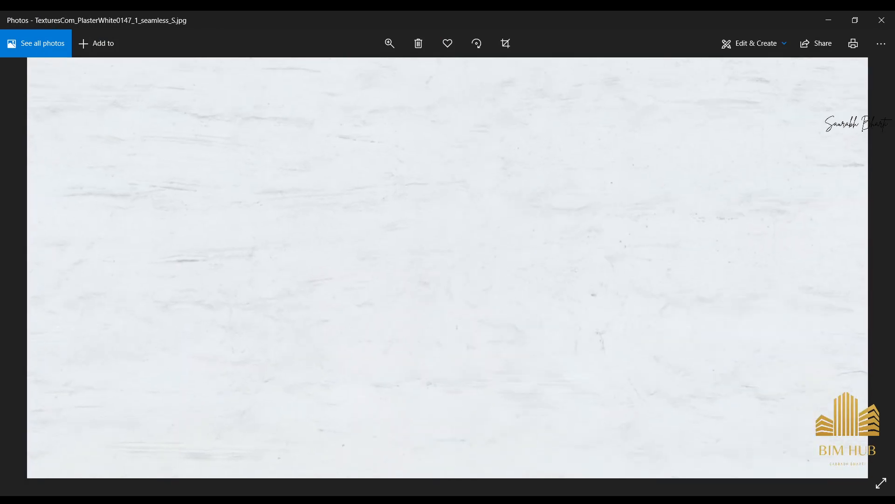
pyautogui.hotkey('alt', 'Tab')
pyautogui.click(583, 209)
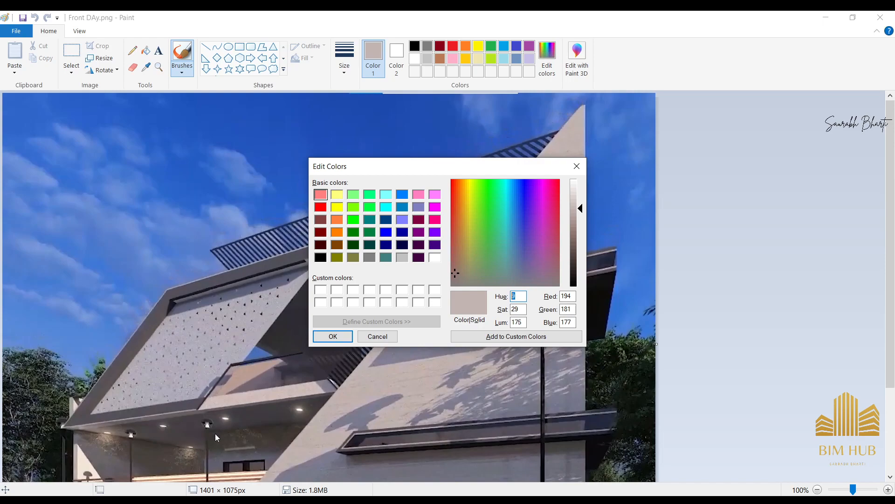
pyautogui.hotkey('alt', 'Tab')
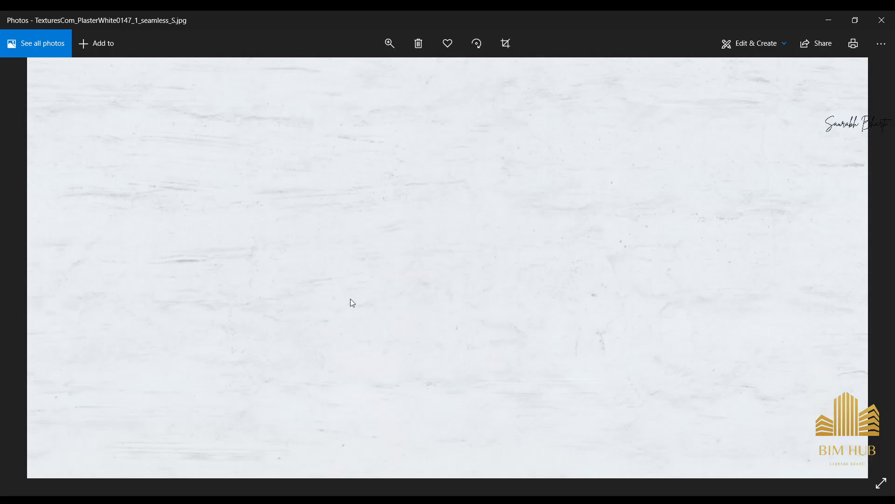
pyautogui.hotkey('alt', 'Tab')
pyautogui.click(429, 296)
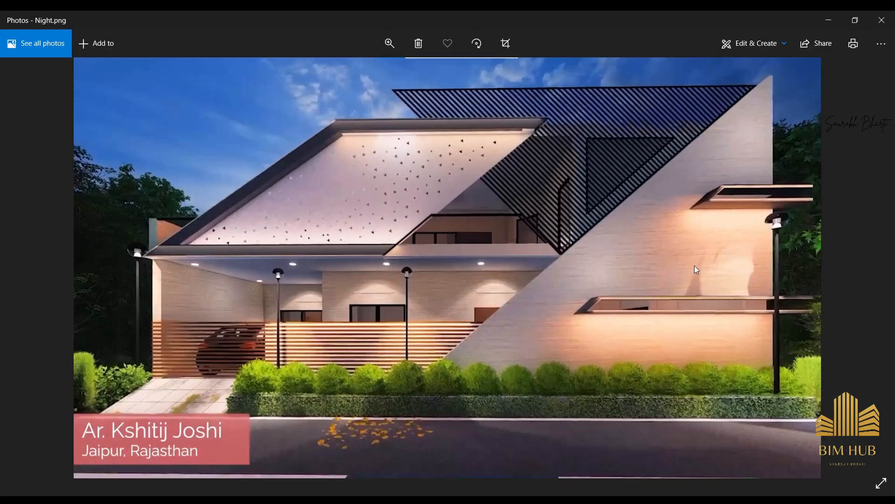
# Inspect the diagonal wall's surface up close in Night.png and return to the white plaster texture image
pyautogui.scroll(3, 695, 270)
pyautogui.scroll(-3, 547, 253)
pyautogui.click(829, 20)
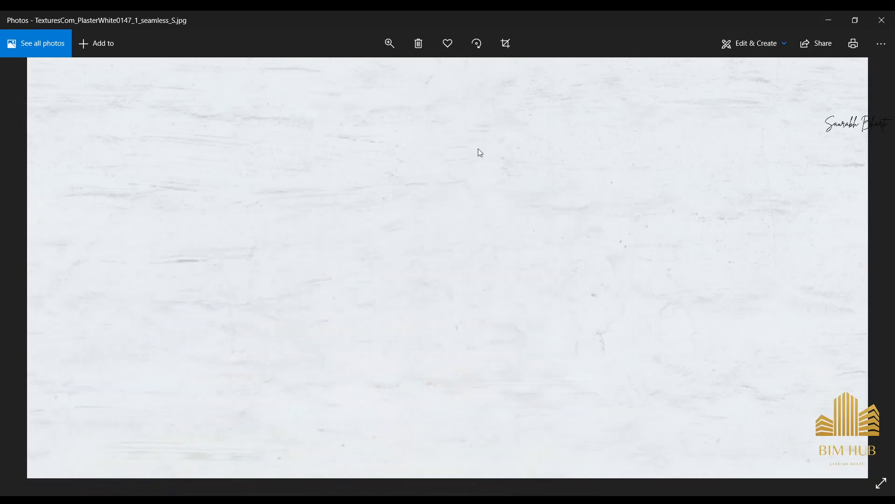
# Edit the white plaster texture's light adjustments: lower the contrast moderately, raise the exposure slightly and set highlights to -100
pyautogui.click(758, 43)
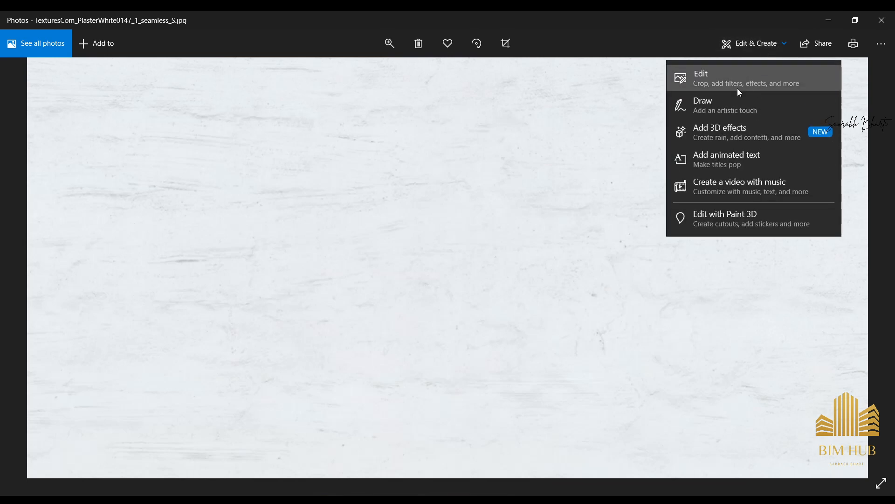
pyautogui.click(738, 87)
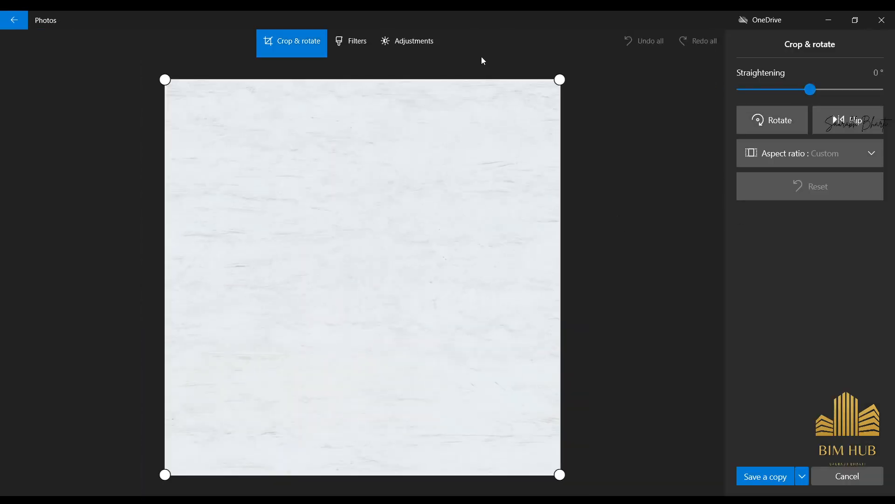
pyautogui.click(364, 43)
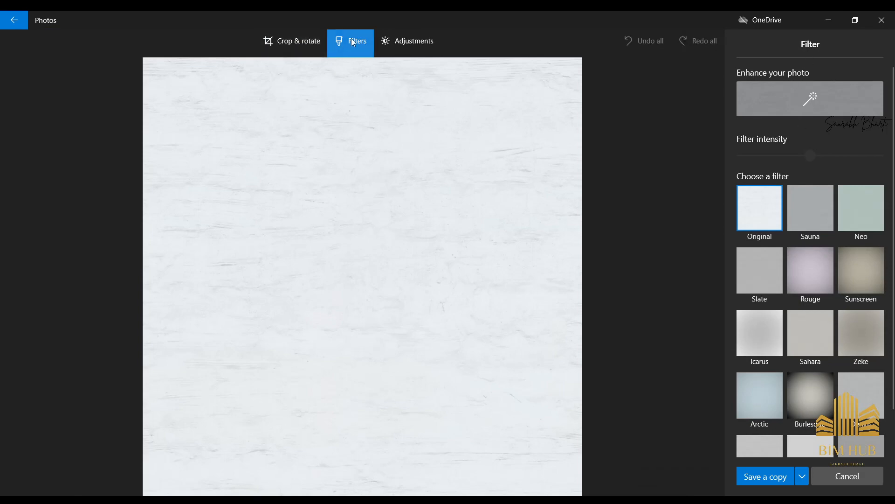
pyautogui.click(404, 43)
pyautogui.click(762, 73)
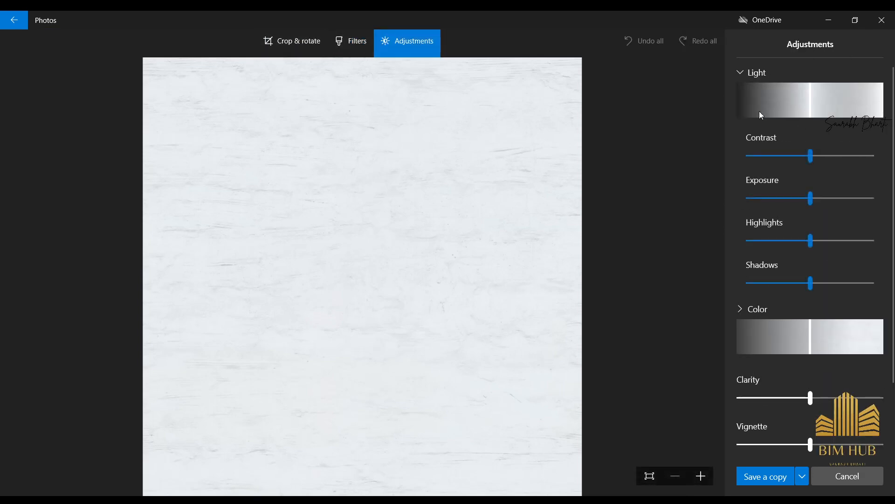
pyautogui.moveTo(814, 160); pyautogui.dragTo(670, 162)
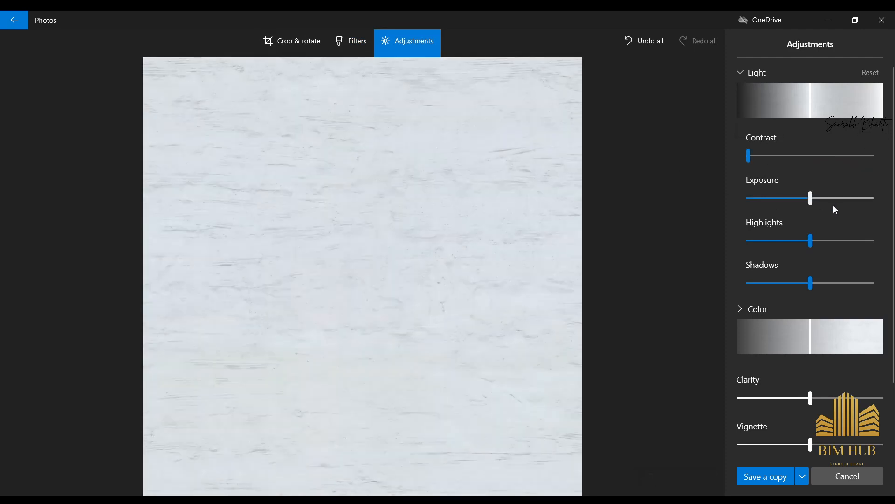
pyautogui.moveTo(810, 199)
pyautogui.mouseDown()
pyautogui.moveTo(879, 203)
pyautogui.moveTo(791, 195)
pyautogui.moveTo(812, 198)
pyautogui.mouseUp()
pyautogui.moveTo(774, 158); pyautogui.dragTo(791, 155)
pyautogui.moveTo(819, 244); pyautogui.dragTo(747, 241)
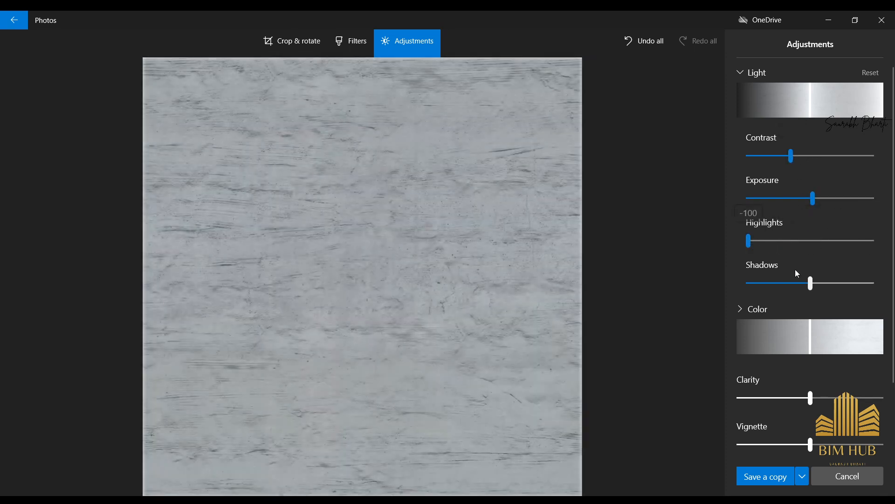
# Nudge the plaster texture's shadows up slightly, raise clarity to its maximum and lower the vignette slightly
pyautogui.moveTo(811, 283)
pyautogui.mouseDown()
pyautogui.moveTo(758, 284)
pyautogui.moveTo(811, 285)
pyautogui.mouseUp()
pyautogui.moveTo(810, 397); pyautogui.dragTo(881, 398)
pyautogui.moveTo(804, 445)
pyautogui.mouseDown()
pyautogui.moveTo(880, 444)
pyautogui.moveTo(800, 445)
pyautogui.mouseUp()
pyautogui.scroll(-2, 804, 370)
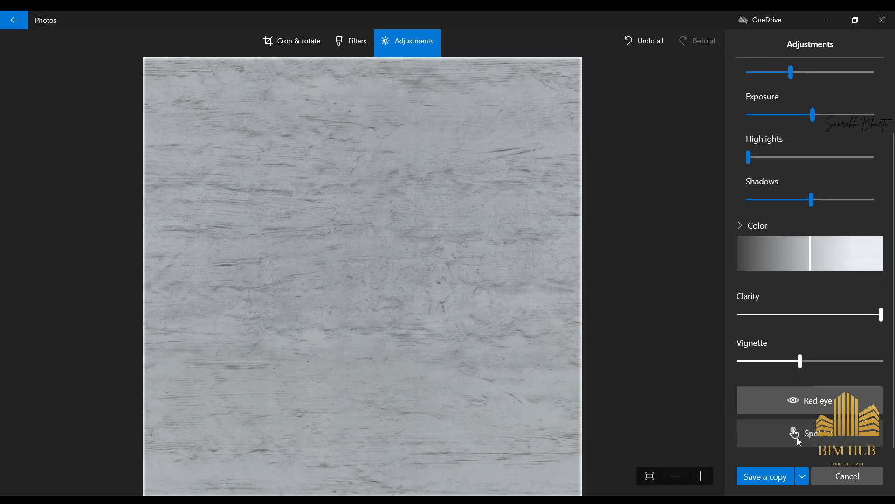
# Keep the original filter and crop thin strips off the plaster texture's edges to trim the white border
pyautogui.click(338, 42)
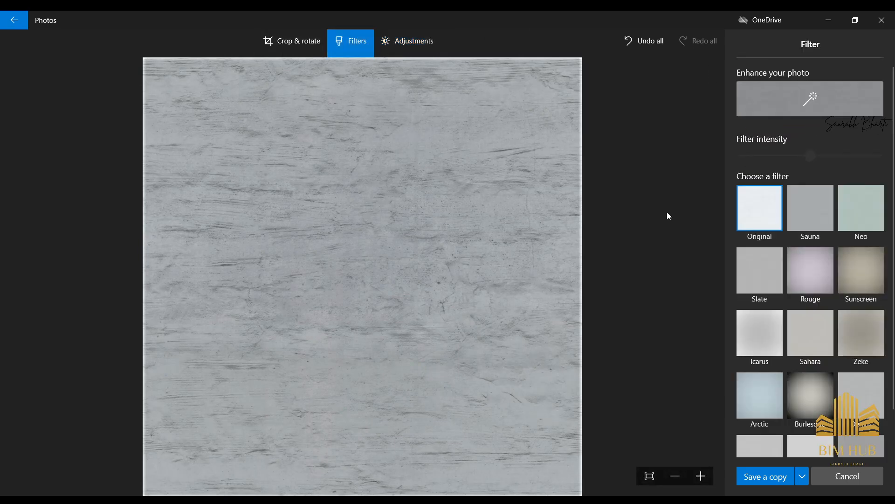
pyautogui.scroll(-3, 810, 231)
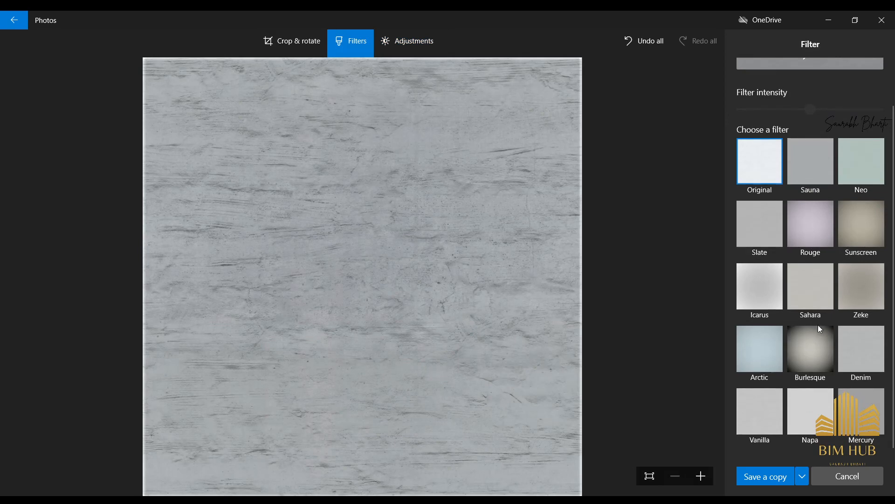
pyautogui.click(297, 42)
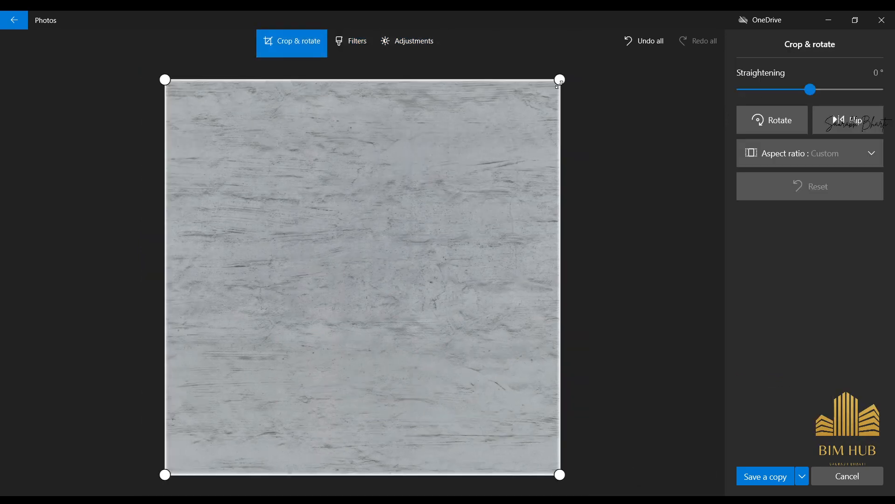
pyautogui.moveTo(561, 83); pyautogui.dragTo(559, 91)
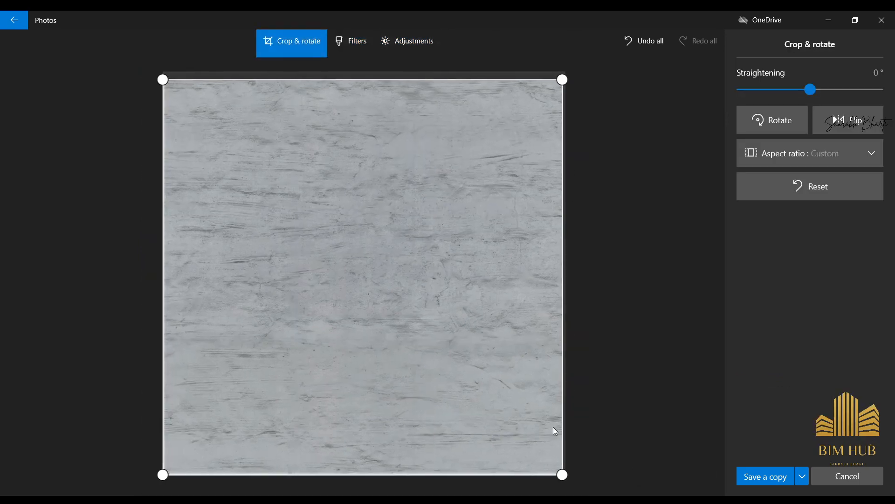
pyautogui.moveTo(562, 474); pyautogui.dragTo(562, 464)
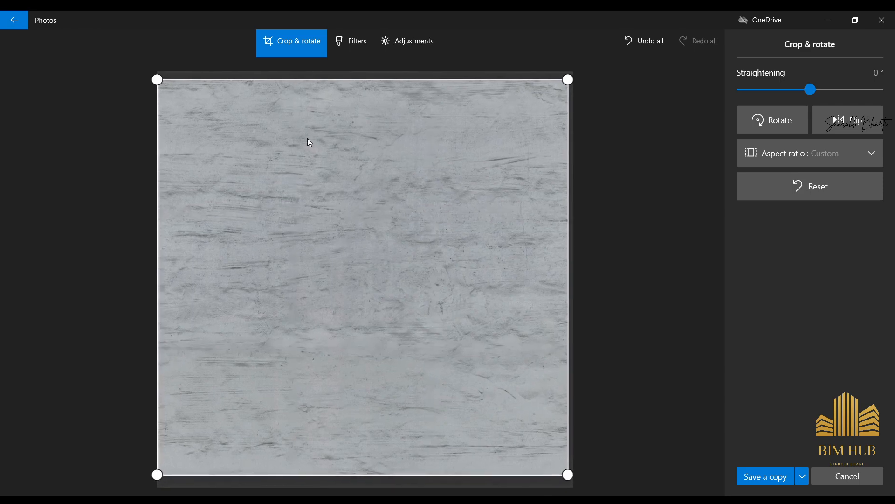
pyautogui.click(312, 175)
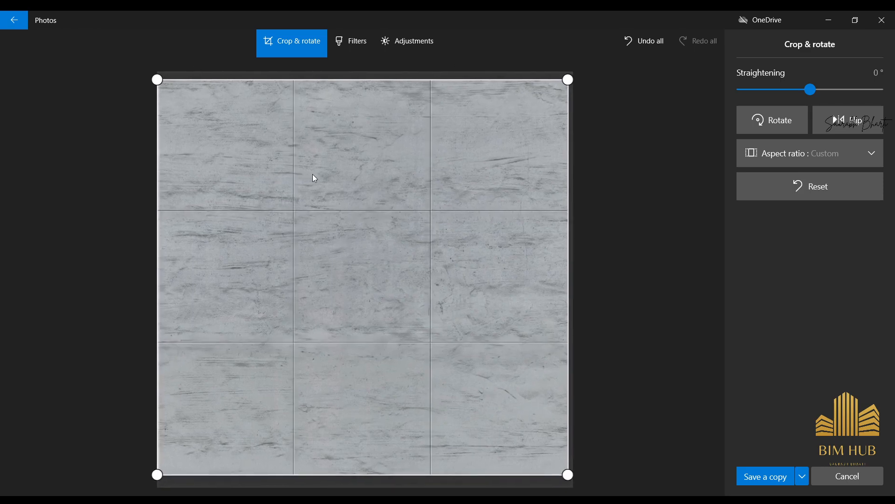
pyautogui.moveTo(150, 71); pyautogui.dragTo(154, 71)
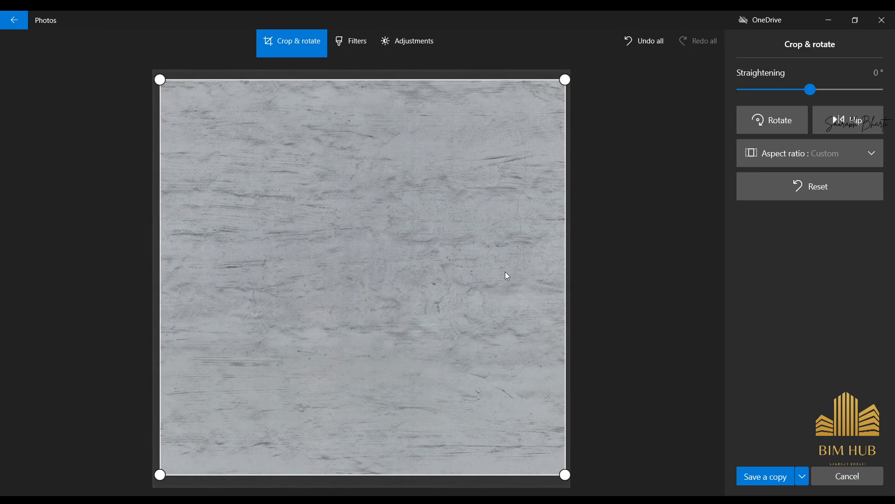
# Save a copy of the edited texture on the Desktop as plaster seamless_S.jpg
pyautogui.click(767, 477)
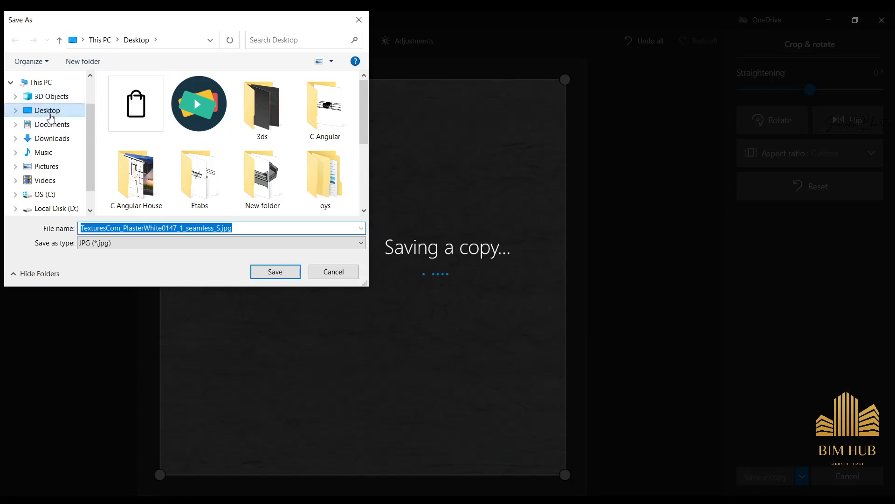
pyautogui.moveTo(179, 228); pyautogui.dragTo(80, 223)
pyautogui.write('plasrer')
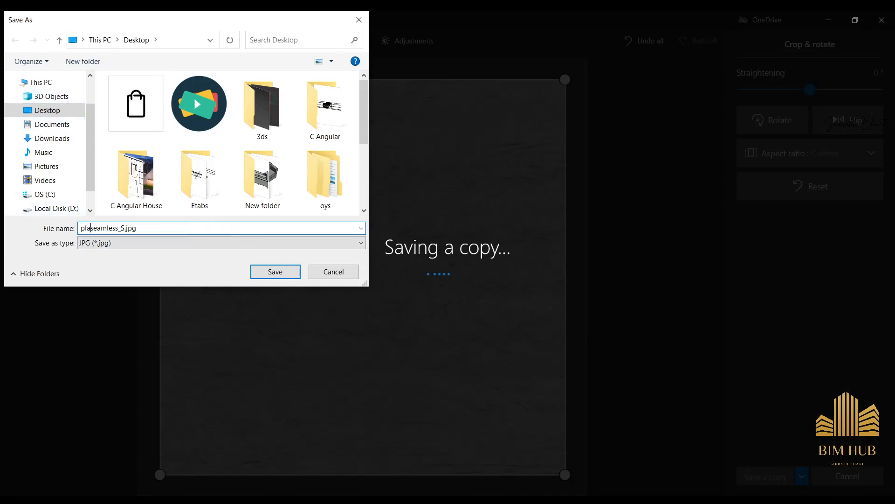
pyautogui.press('BackSpace')
pyautogui.press('BackSpace')
pyautogui.press('BackSpace')
pyautogui.write('ter')
pyautogui.click(278, 272)
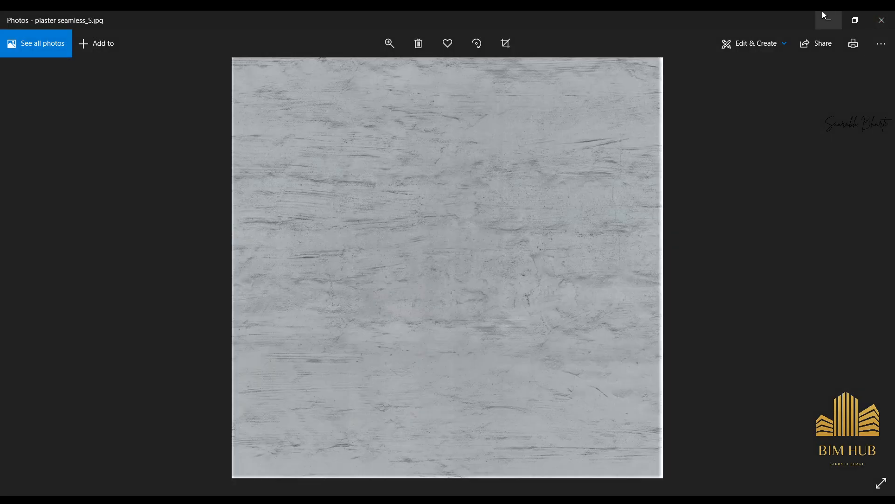
# Crop the leftover white strip off the right edge of plaster seamless_S.jpg and save over the existing file
pyautogui.click(754, 43)
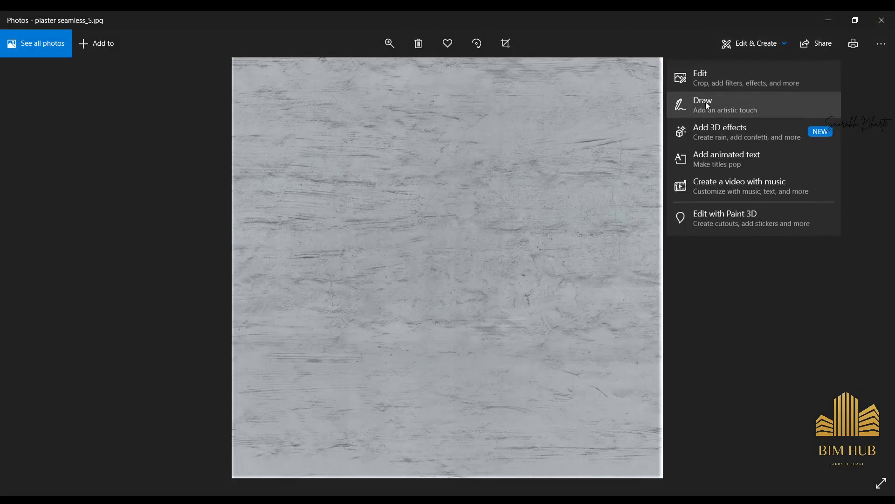
pyautogui.click(710, 83)
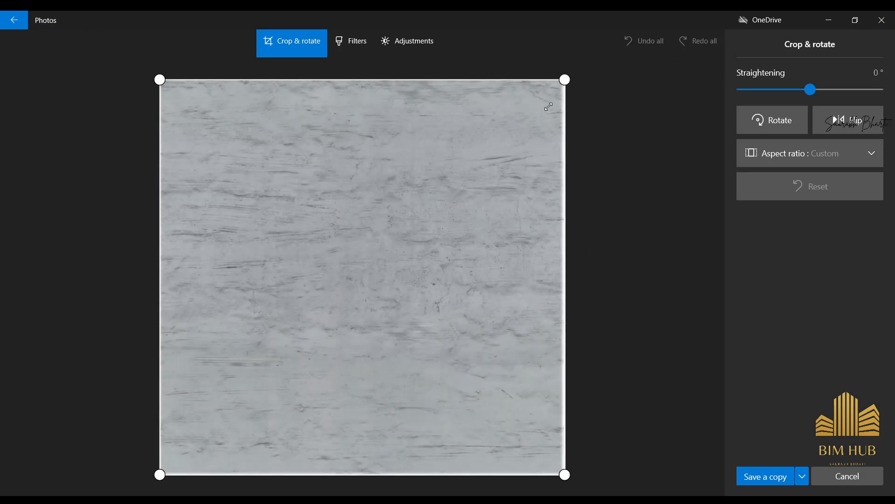
pyautogui.moveTo(565, 80)
pyautogui.mouseDown()
pyautogui.moveTo(532, 80)
pyautogui.moveTo(561, 79)
pyautogui.mouseUp()
pyautogui.click(765, 476)
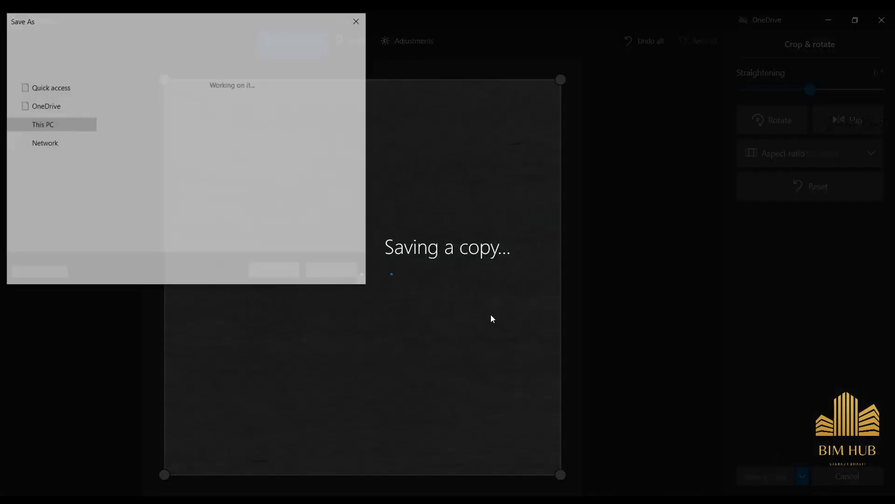
pyautogui.scroll(-5, 224, 187)
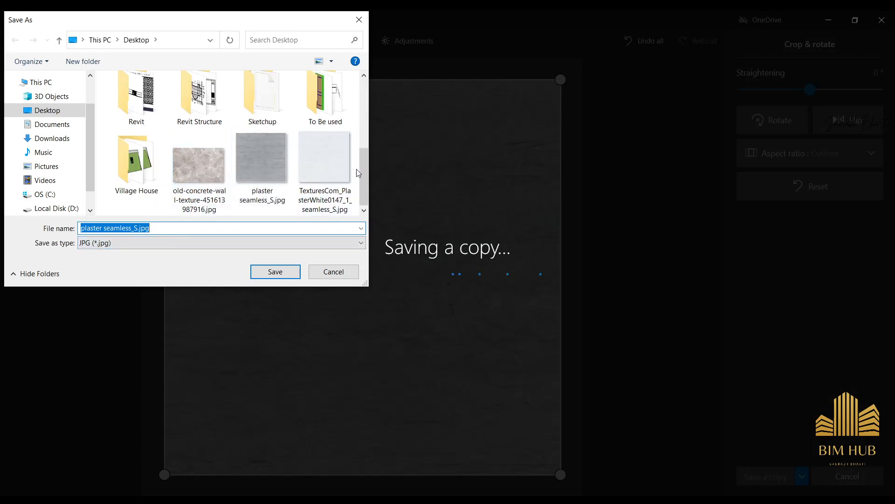
pyautogui.click(261, 158)
pyautogui.click(275, 272)
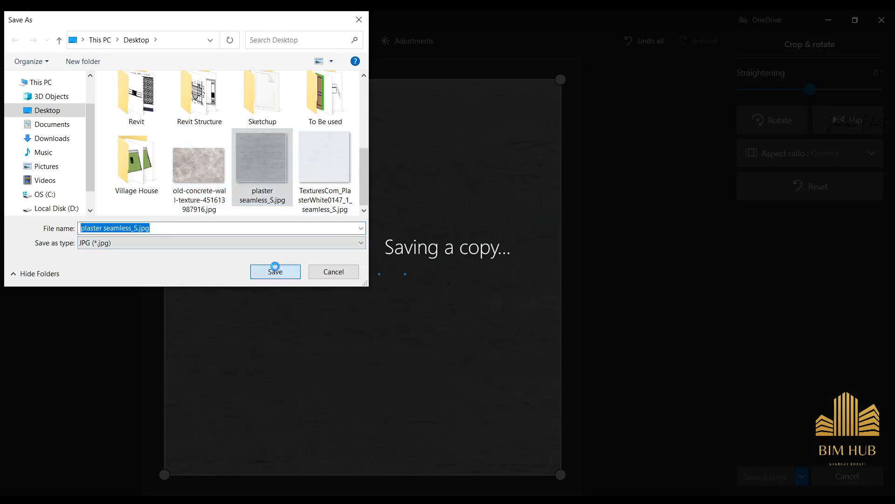
pyautogui.click(478, 262)
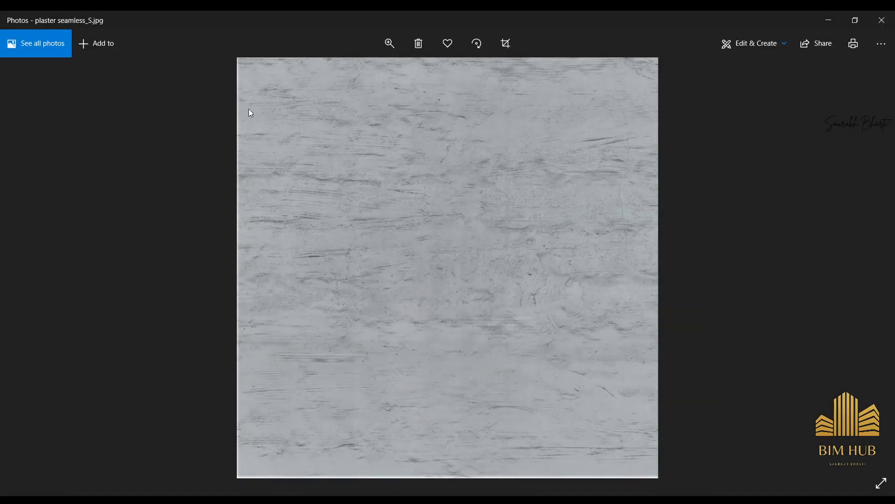
# Crop the white strip off the bottom edge of plaster seamless_S.jpg and replace the Desktop file with the result
pyautogui.click(752, 42)
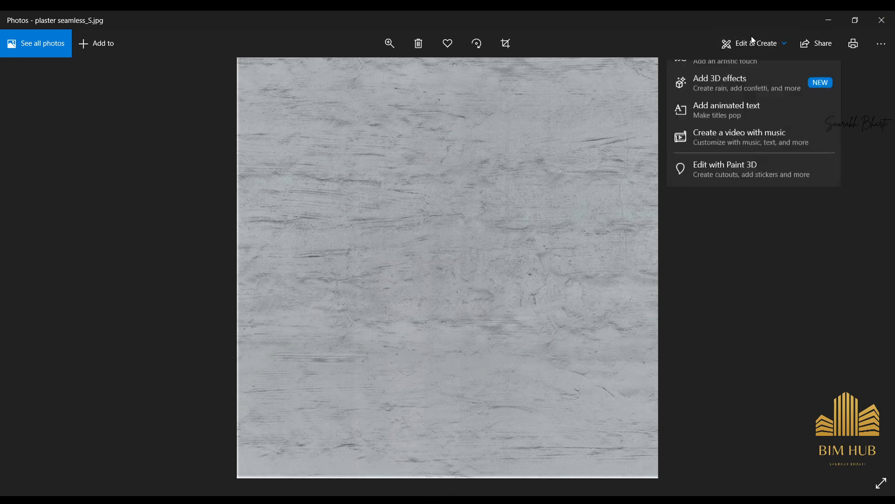
pyautogui.click(739, 73)
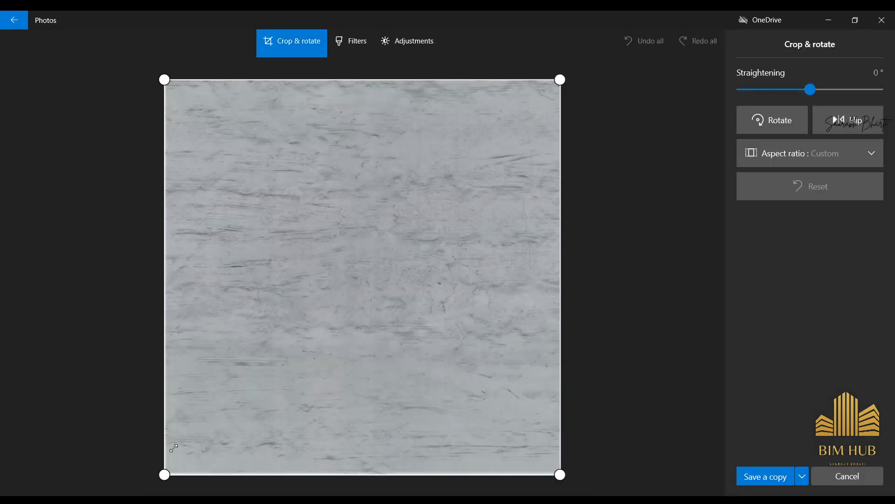
pyautogui.moveTo(157, 479); pyautogui.dragTo(160, 472)
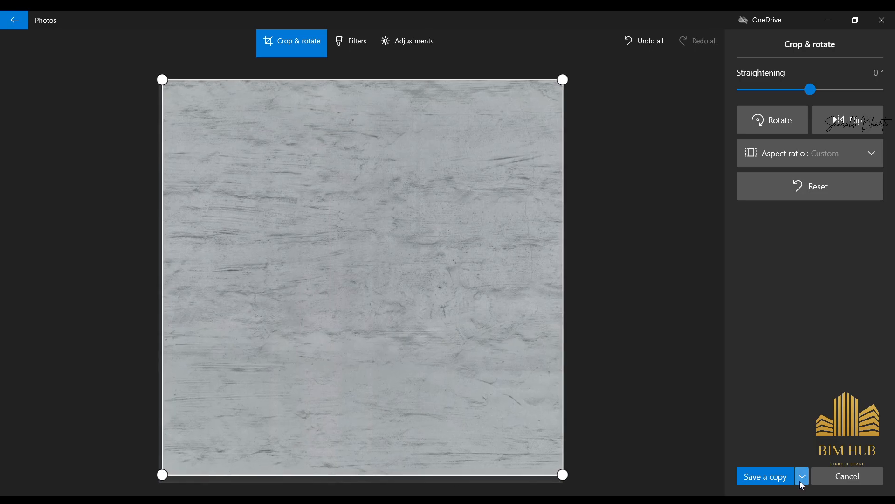
pyautogui.click(765, 476)
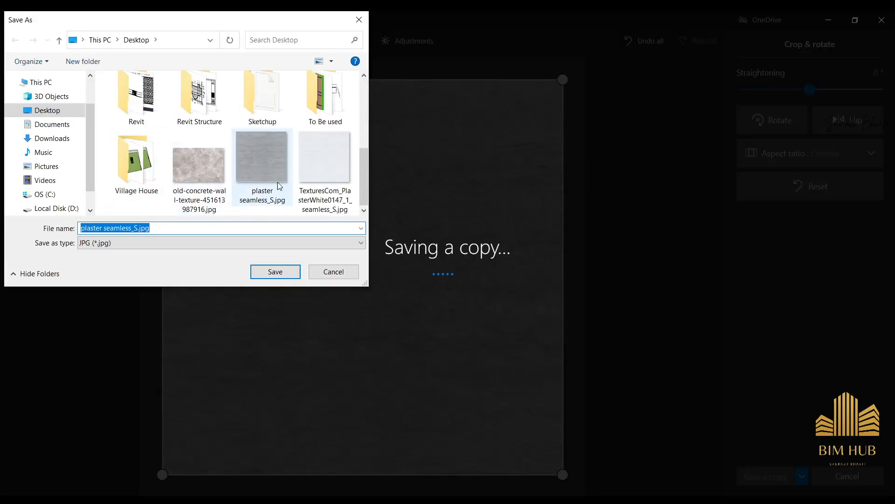
pyautogui.click(269, 270)
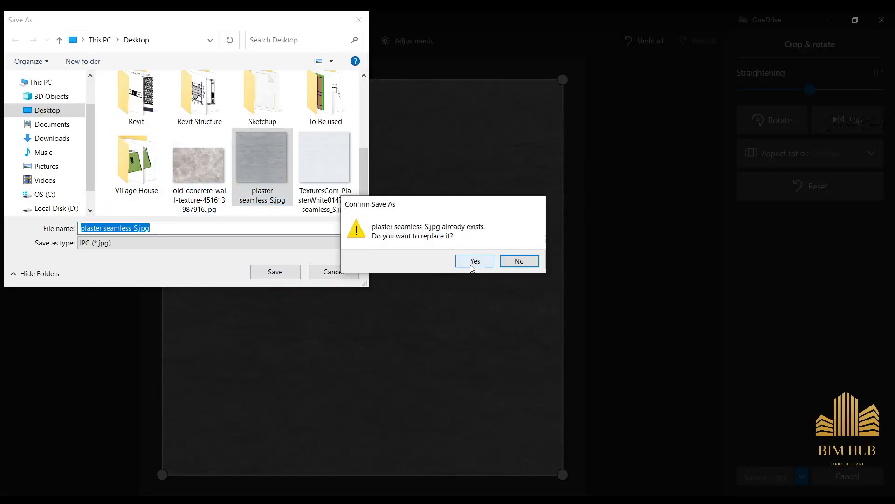
pyautogui.click(474, 263)
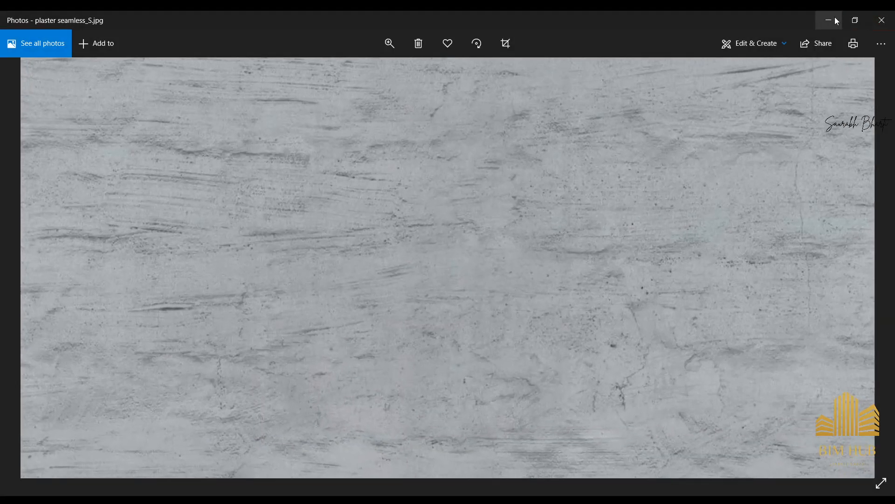
# Switch back to Revit past the Paint and Photos windows and dismiss the pending texture file selection
pyautogui.click(829, 20)
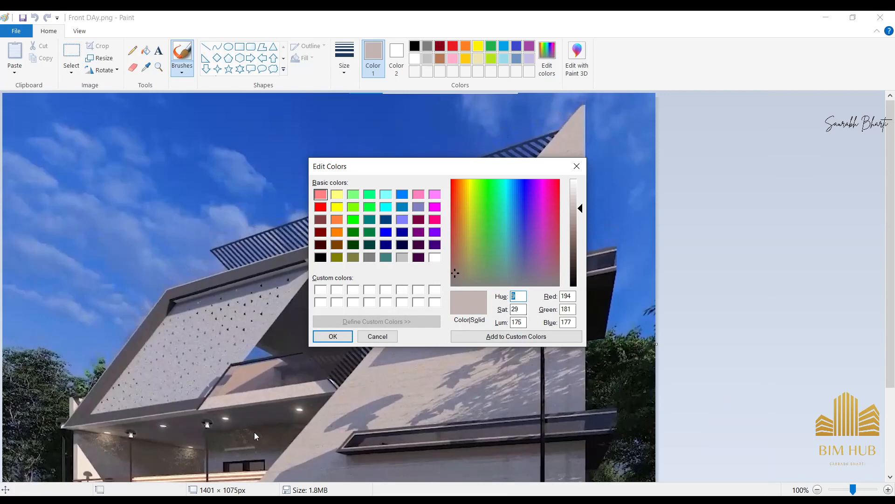
pyautogui.hotkey('alt', 'Tab')
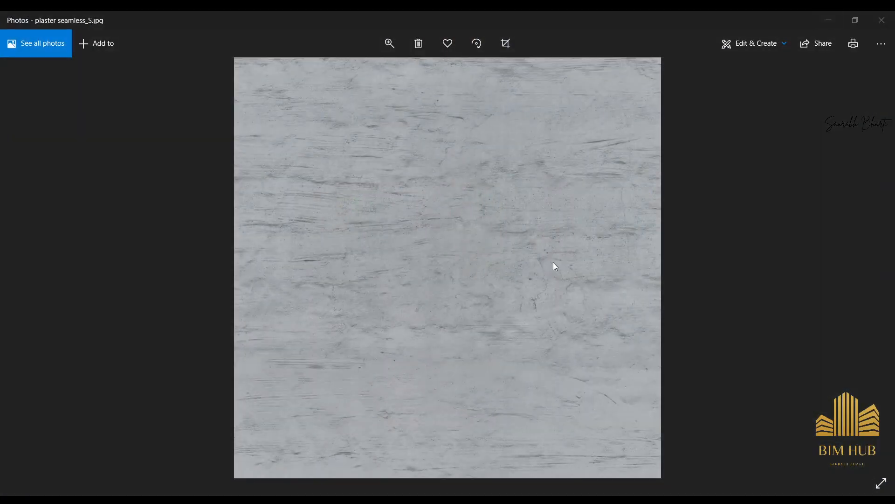
pyautogui.hotkey('alt', 'Tab')
pyautogui.hotkey('alt', 'Tab')
pyautogui.hotkey('alt', 'Tab')
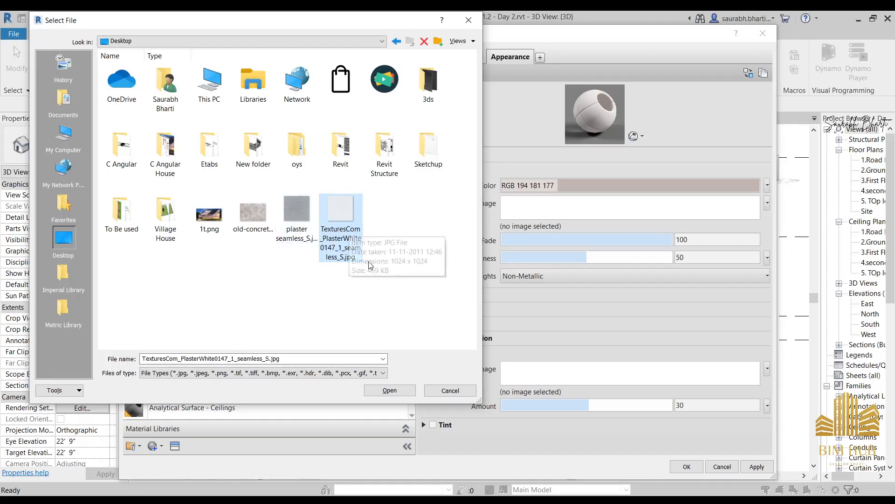
pyautogui.click(468, 20)
# Load TexturesCom_PlasterWhite0147_1_seamless_S.jpg from the Desktop as the generic image of the 1.wall colour material
pyautogui.click(563, 208)
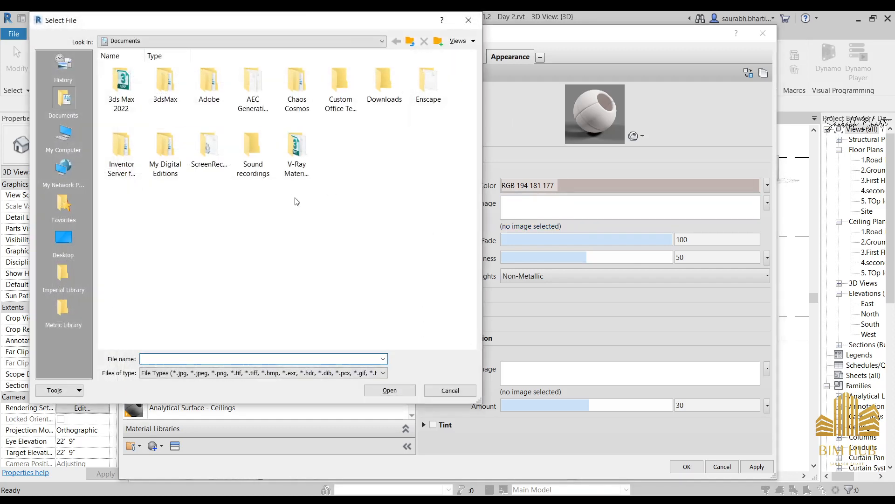
pyautogui.click(63, 238)
pyautogui.click(363, 240)
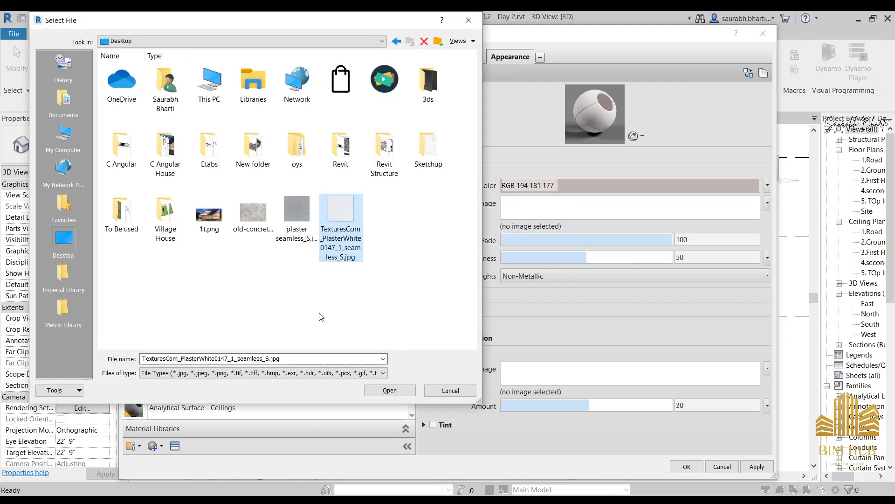
pyautogui.click(389, 391)
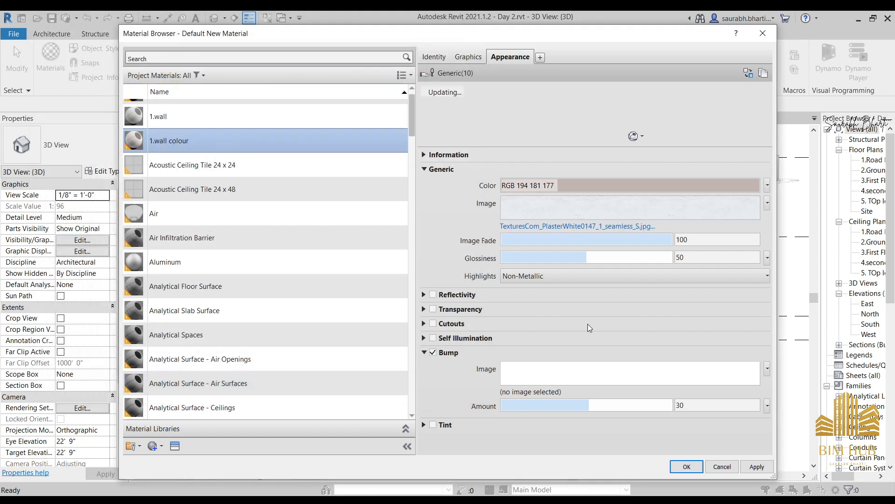
# Load plaster seamless_S.jpg from the Desktop as the bump image of the 1.wall colour material
pyautogui.click(600, 383)
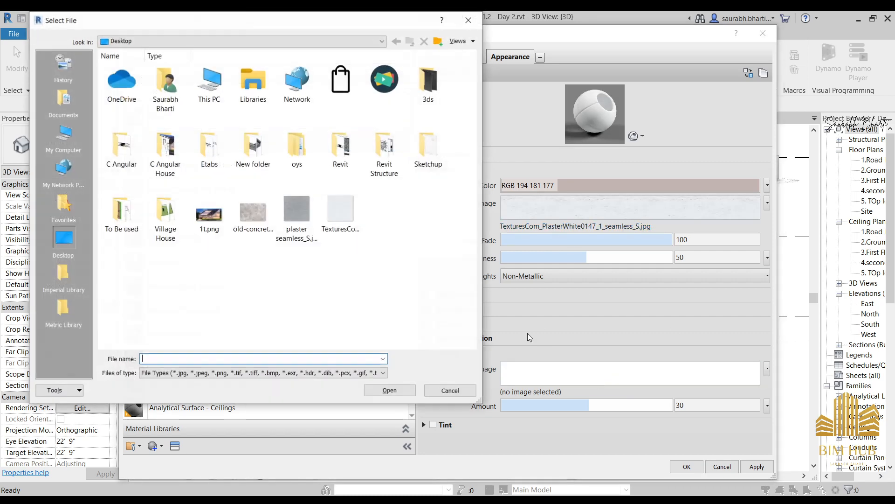
pyautogui.click(296, 212)
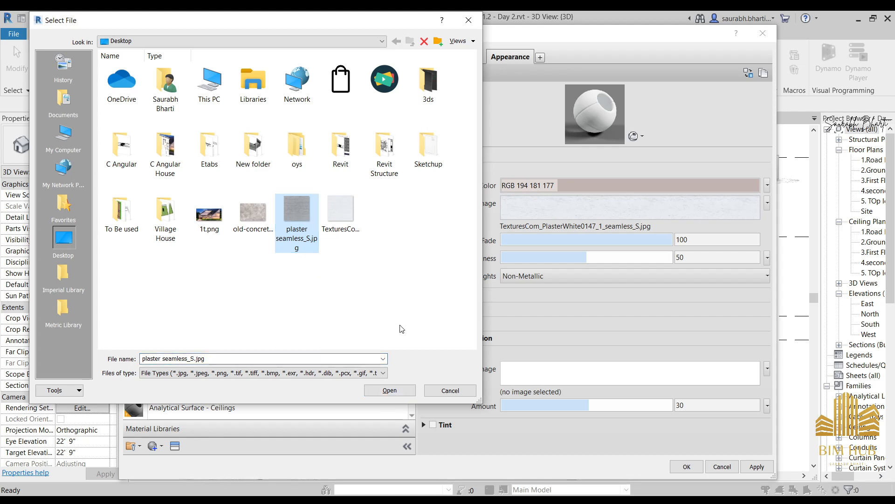
pyautogui.click(394, 392)
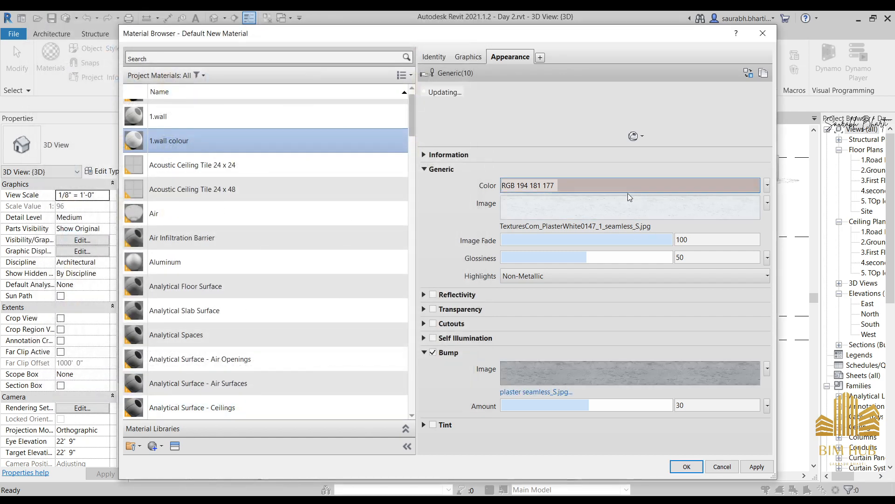
# Set the sample size of the generic white plaster image to 5'-0" in width and height
pyautogui.click(629, 203)
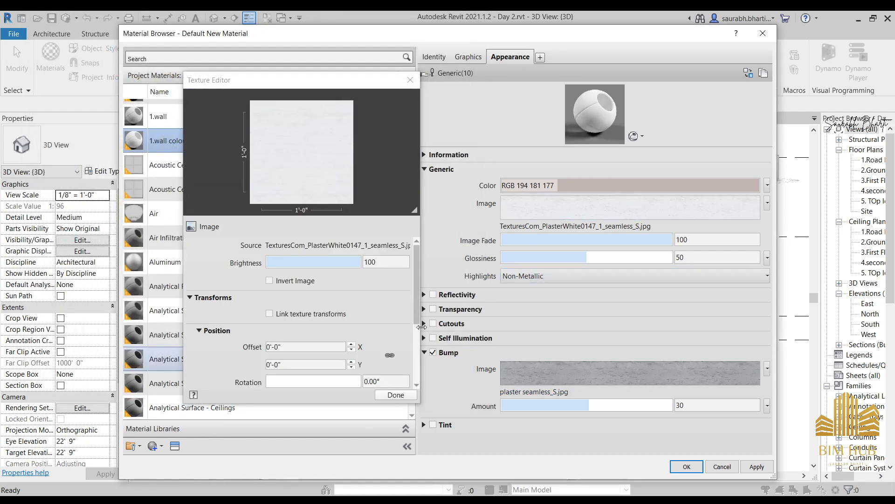
pyautogui.click(418, 342)
pyautogui.doubleClick(300, 306)
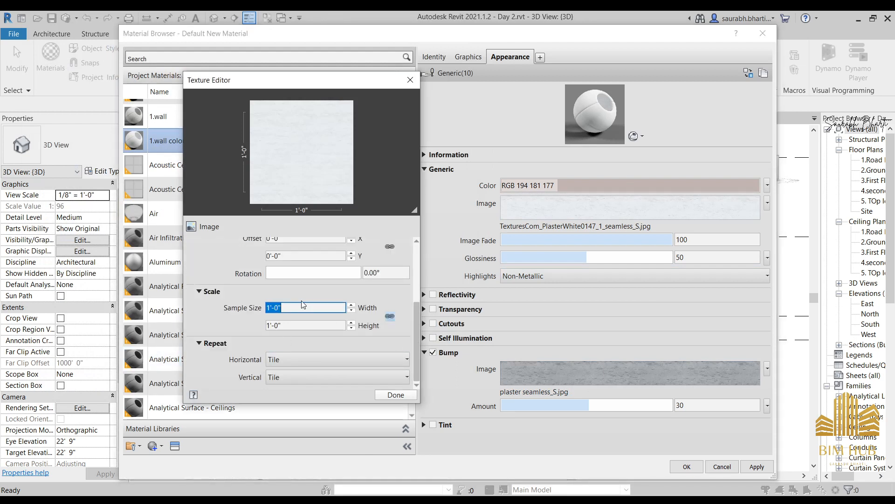
pyautogui.write('5')
pyautogui.press('Tab')
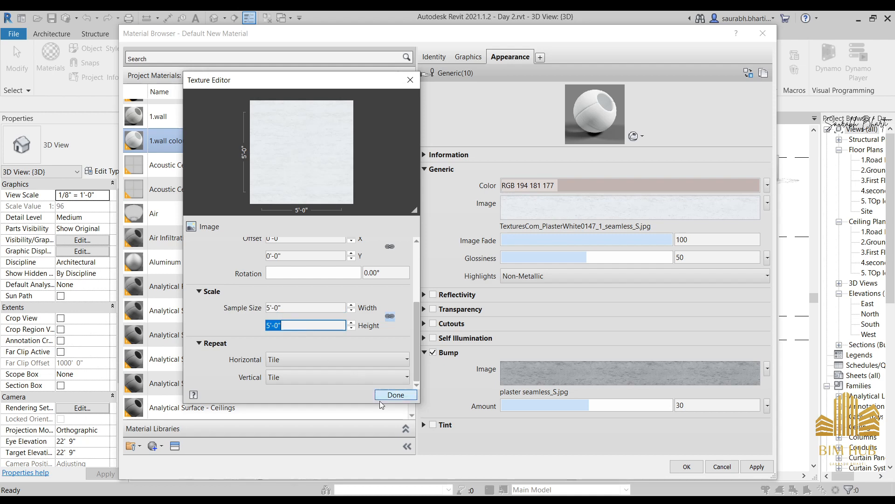
pyautogui.click(396, 394)
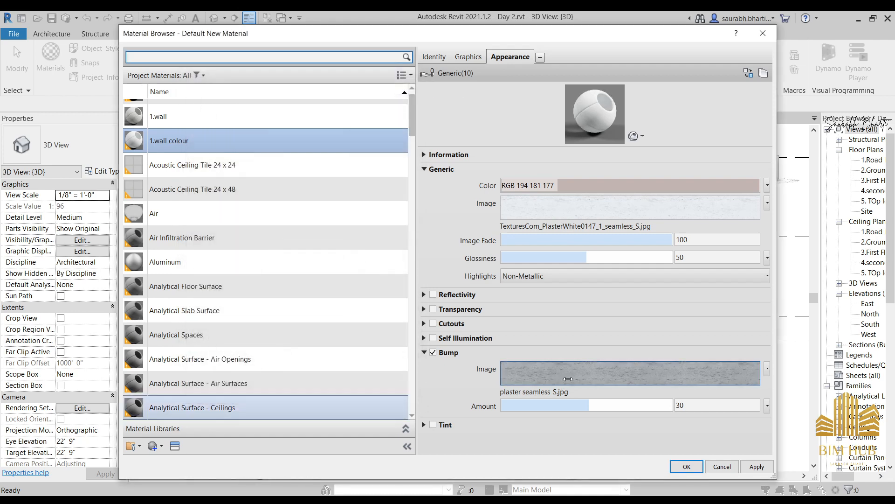
# Set the bump image's sample size to 4'-8" in width and height and apply the material changes
pyautogui.click(630, 373)
pyautogui.scroll(-3, 339, 358)
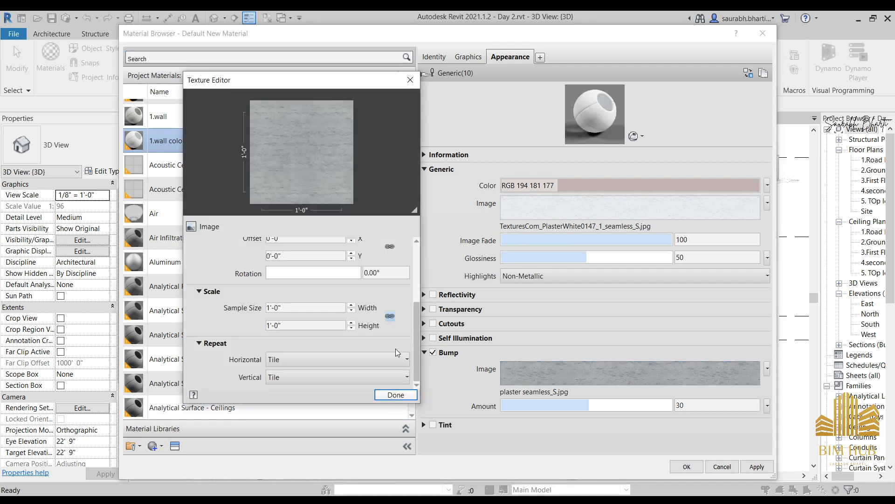
pyautogui.doubleClick(325, 308)
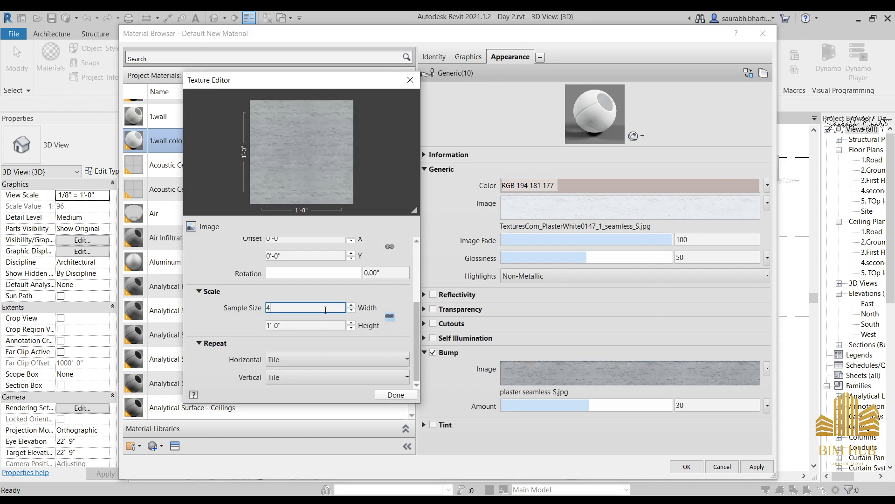
pyautogui.click(396, 394)
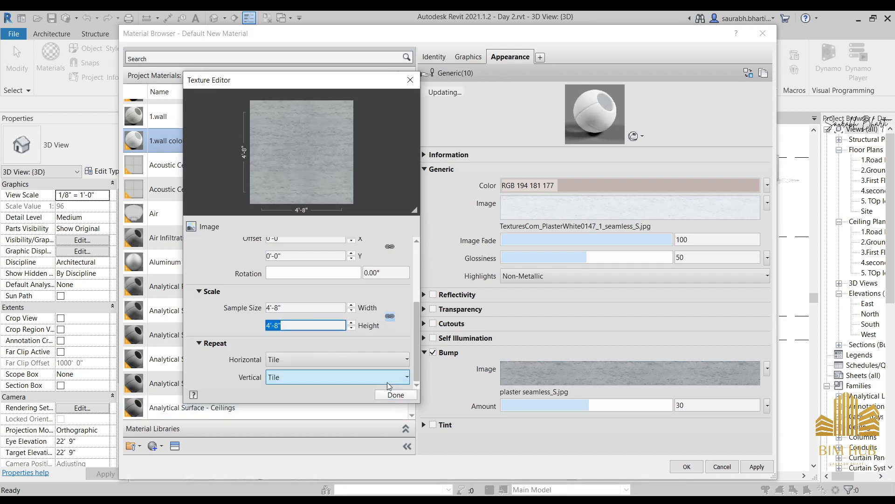
pyautogui.click(753, 468)
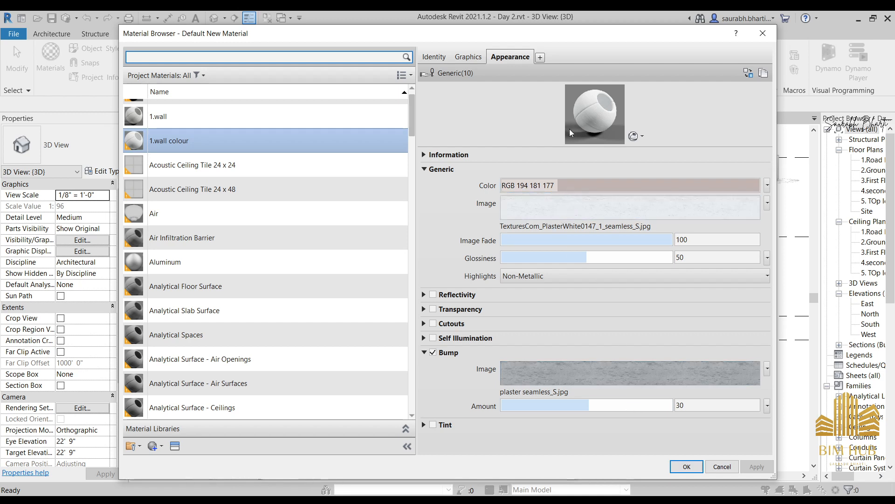
# Check the generic plaster image's texture settings and remove that image from the 1.wall colour appearance
pyautogui.click(564, 217)
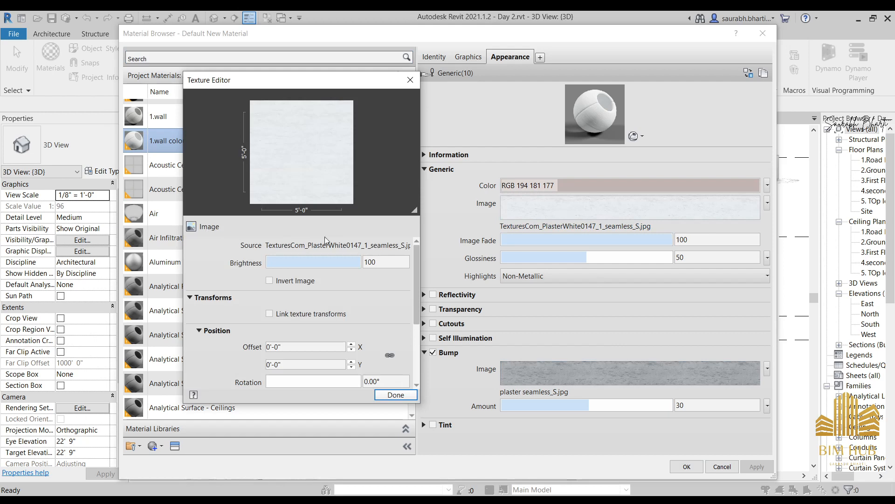
pyautogui.click(410, 79)
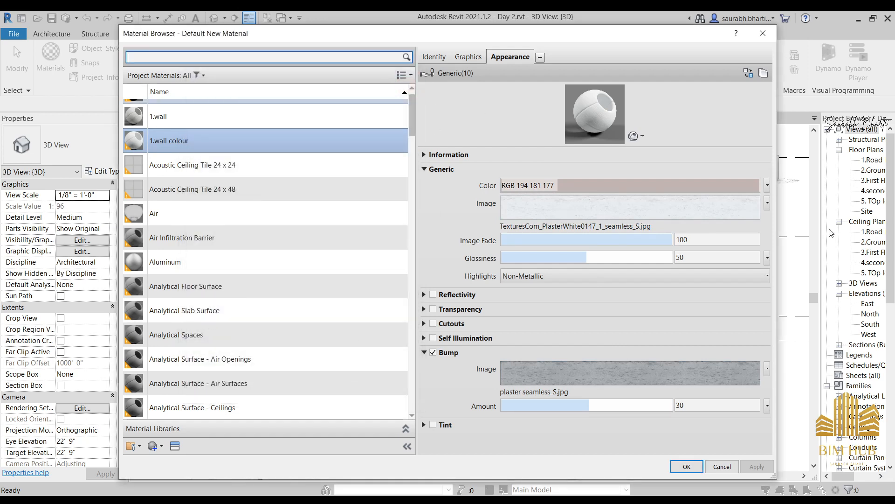
pyautogui.click(766, 204)
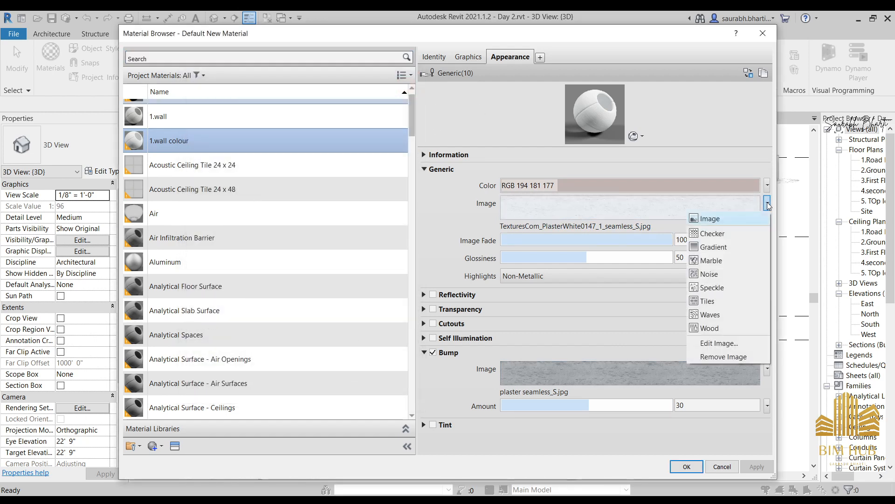
pyautogui.click(720, 353)
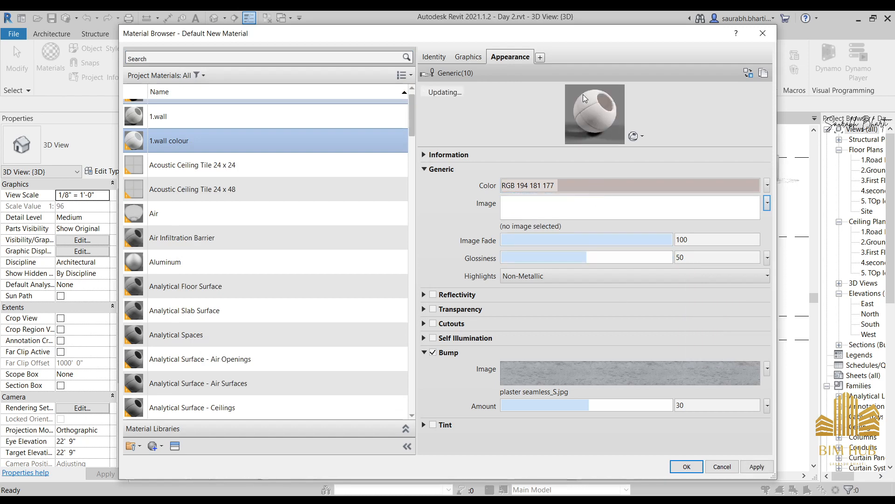
# Check the bump texture, raise the bump amount to about 583 and accept the material edits
pyautogui.click(604, 379)
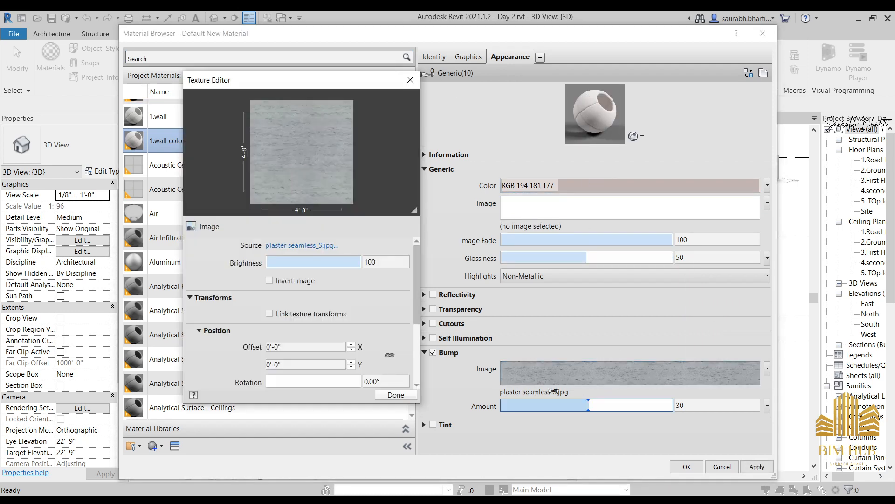
pyautogui.click(405, 396)
pyautogui.moveTo(627, 406); pyautogui.dragTo(672, 407)
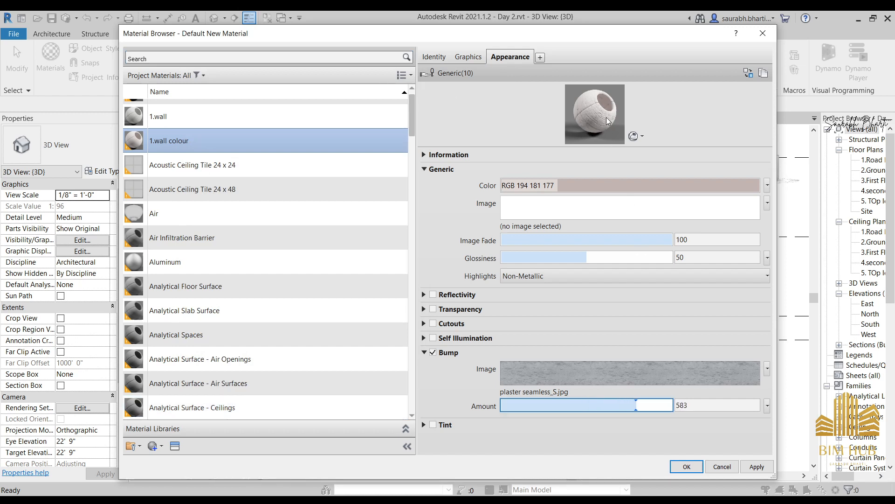
pyautogui.click(688, 465)
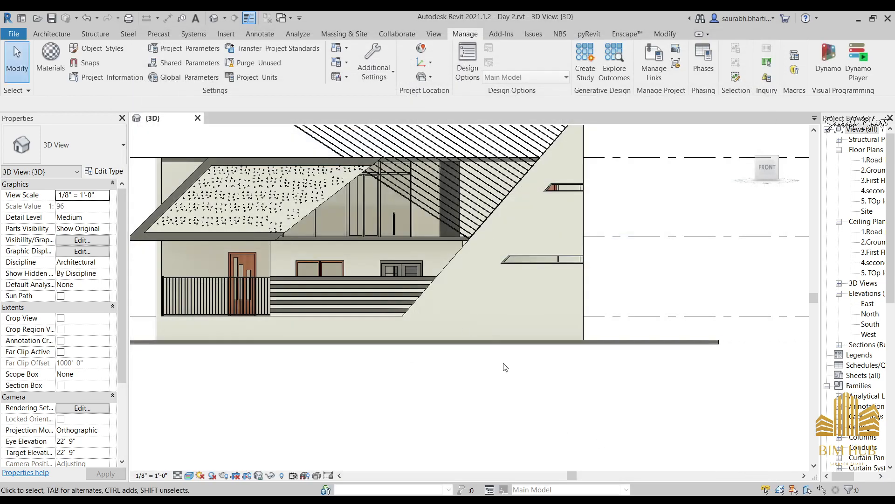
# Assign the 1.wall colour material to the structure layer of the slanted front wall's Generic - 9" type
pyautogui.scroll(2, 470, 241)
pyautogui.click(464, 261)
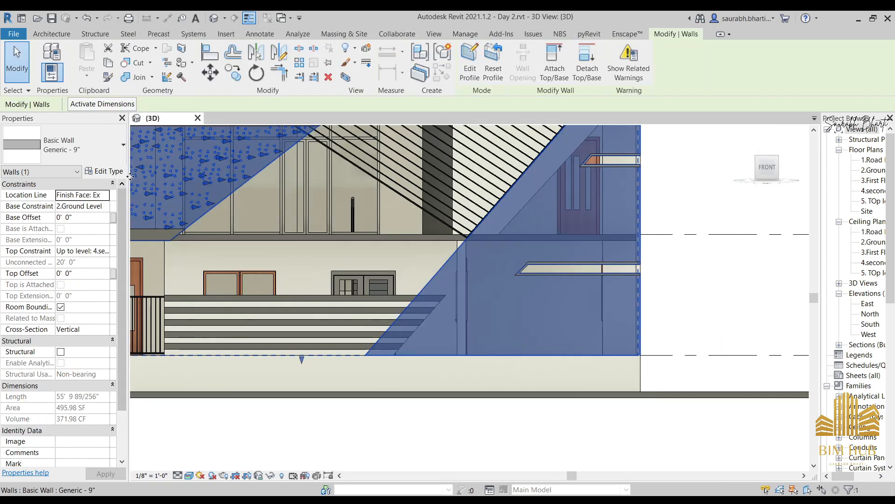
pyautogui.click(105, 173)
pyautogui.click(576, 165)
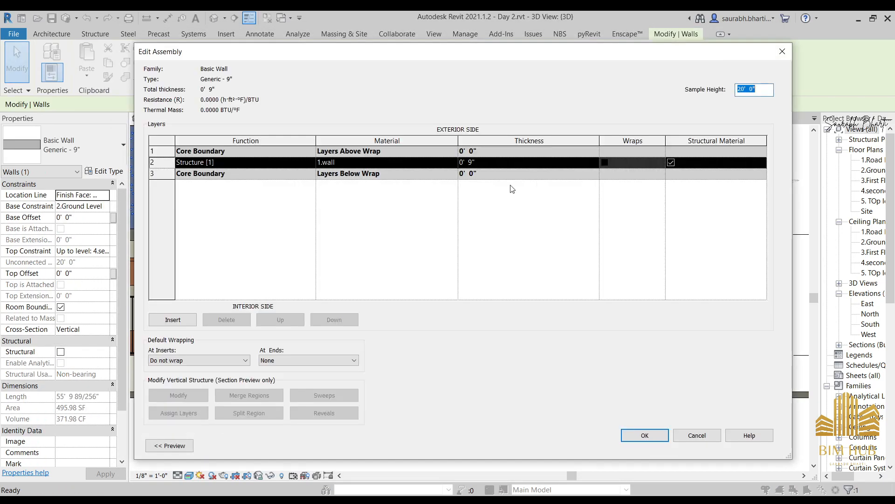
pyautogui.click(454, 167)
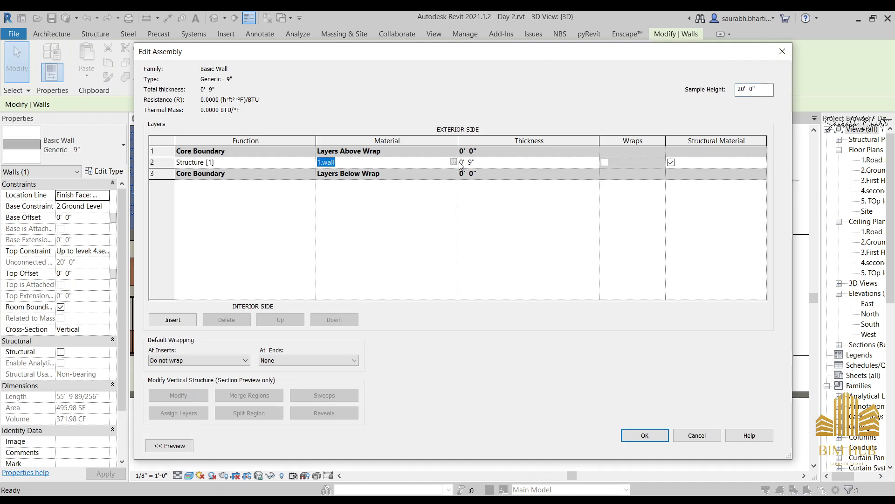
pyautogui.click(455, 162)
pyautogui.click(164, 137)
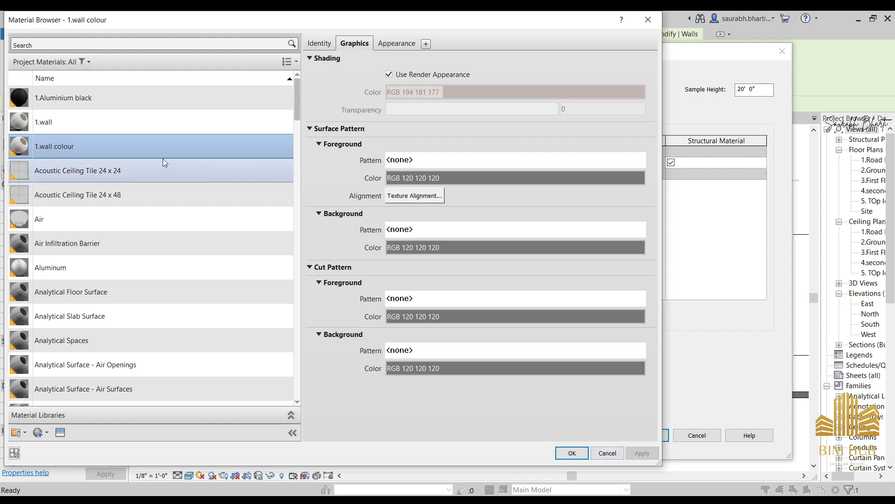
pyautogui.click(576, 456)
# Copy the material name from the structure layer, accept the Generic - 9" type changes and deselect the wall
pyautogui.click(383, 162)
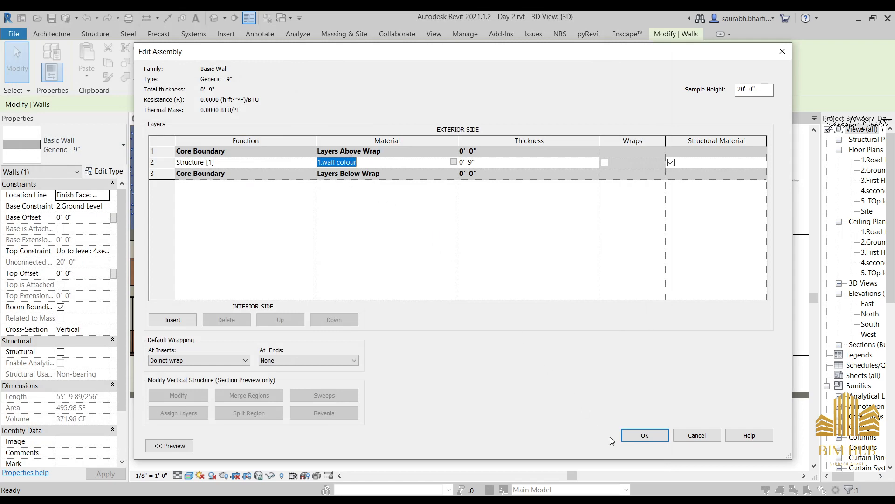
pyautogui.click(453, 163)
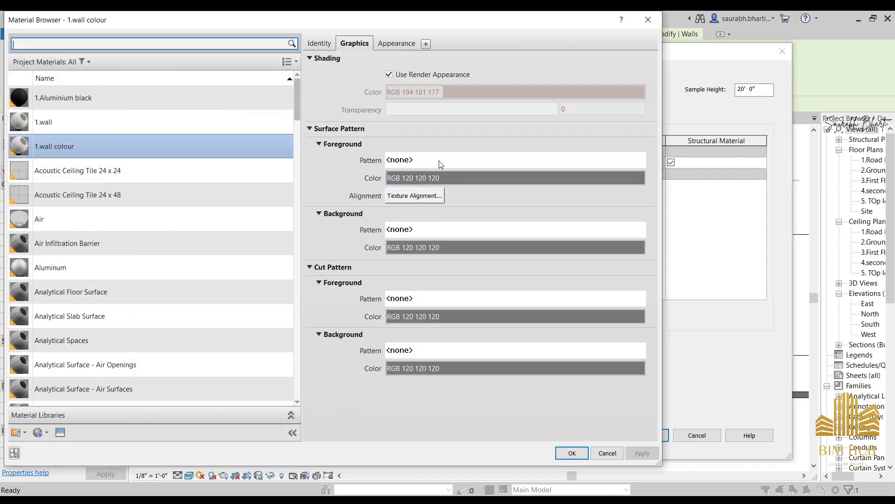
pyautogui.click(648, 19)
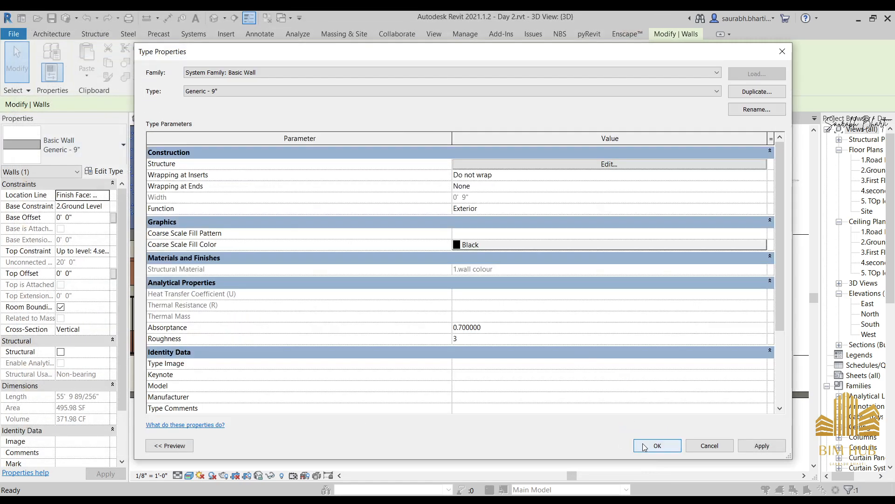
pyautogui.click(647, 445)
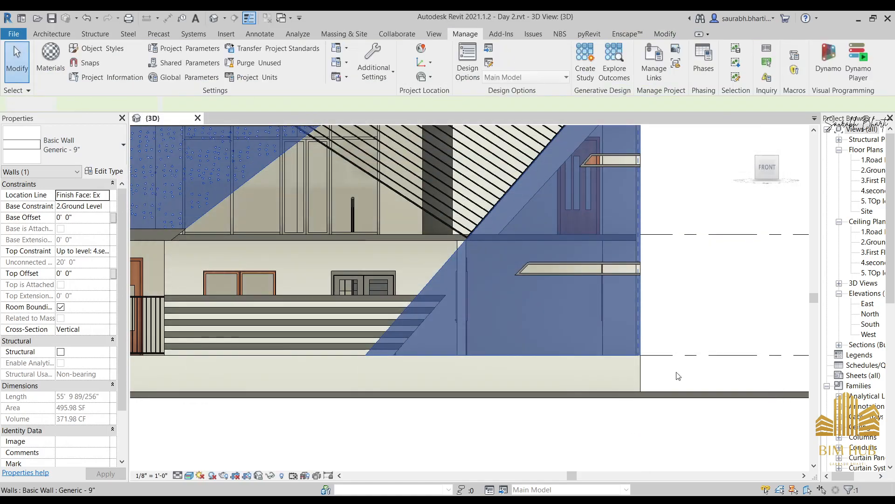
pyautogui.click(678, 375)
# Set the structure layer material of the narrow side wall's Generic -4.5" type to 1.wall colour and accept the type changes
pyautogui.scroll(5, 555, 279)
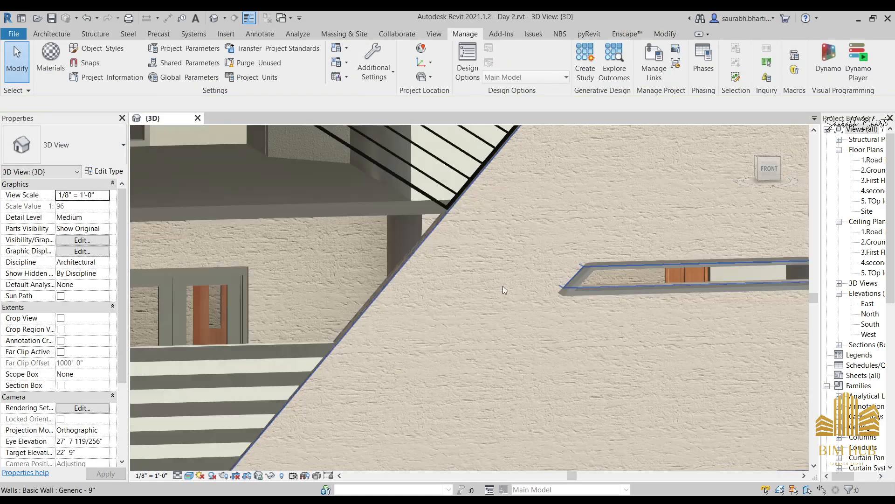
pyautogui.scroll(-6, 502, 286)
pyautogui.keyDown('shift'); pyautogui.moveTo(599, 263); pyautogui.dragTo(490, 279, button='middle'); pyautogui.keyUp('shift')
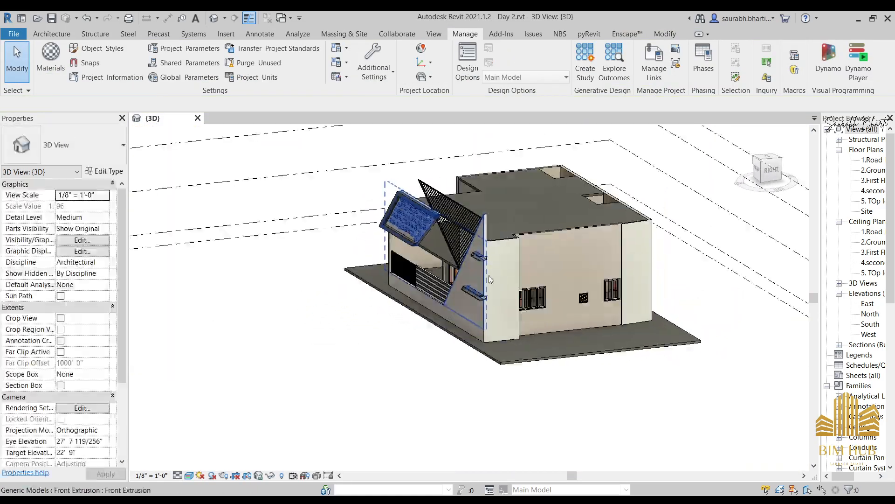
pyautogui.scroll(4, 490, 279)
pyautogui.click(494, 231)
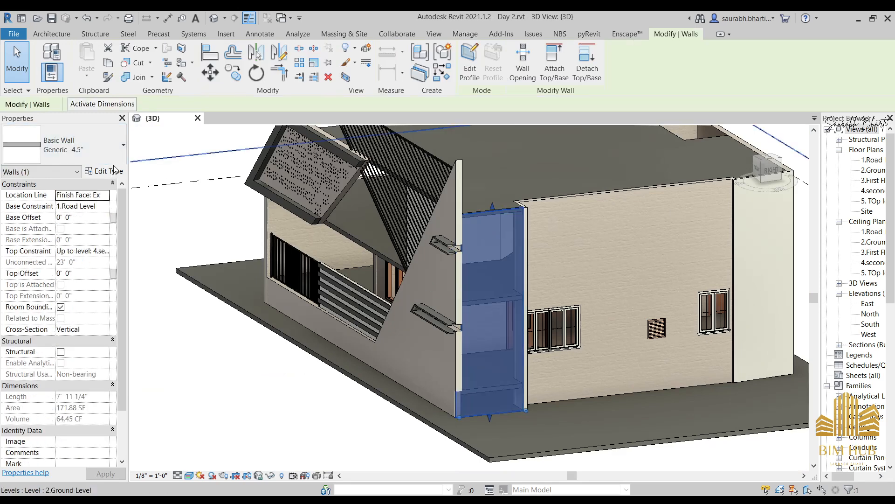
pyautogui.click(114, 171)
pyautogui.click(555, 164)
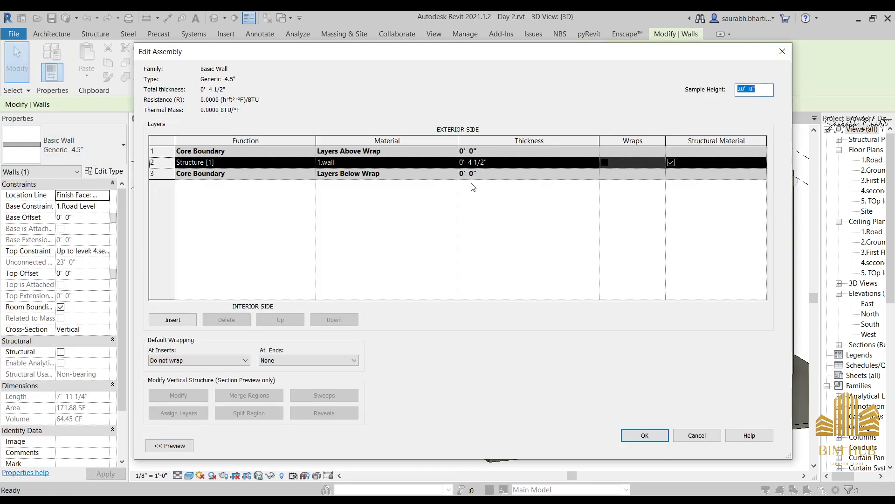
pyautogui.click(426, 163)
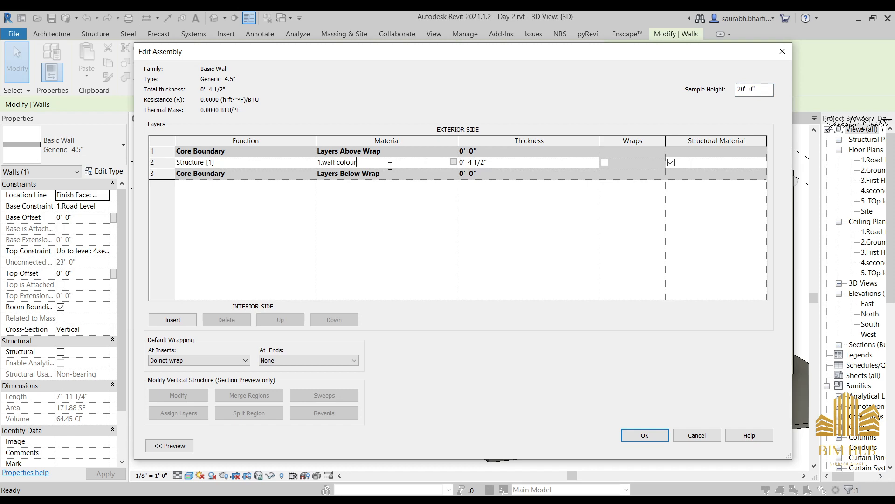
pyautogui.moveTo(388, 166); pyautogui.dragTo(481, 281)
pyautogui.click(655, 435)
pyautogui.click(658, 446)
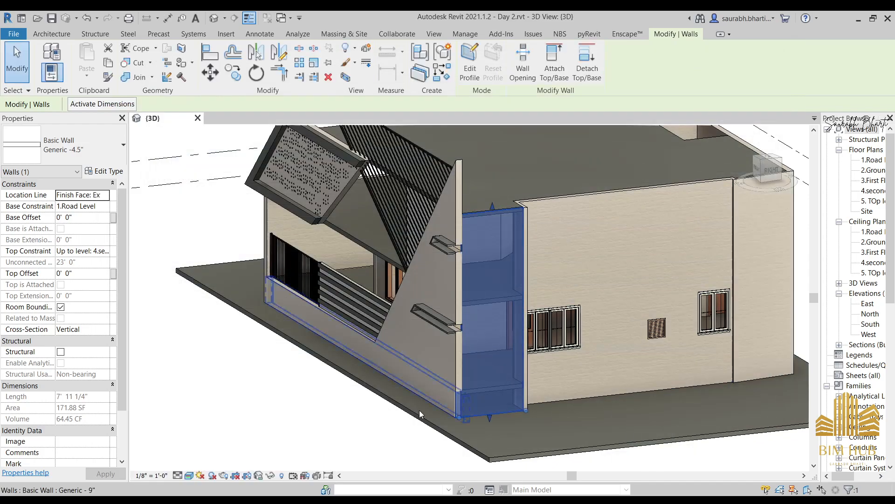
# Deselect the side wall and examine the plaster material on the front walls from close up and from several angles
pyautogui.click(306, 382)
pyautogui.scroll(-4, 326, 384)
pyautogui.keyDown('shift'); pyautogui.moveTo(354, 397); pyautogui.dragTo(470, 350, button='middle'); pyautogui.keyUp('shift')
pyautogui.scroll(5, 470, 350)
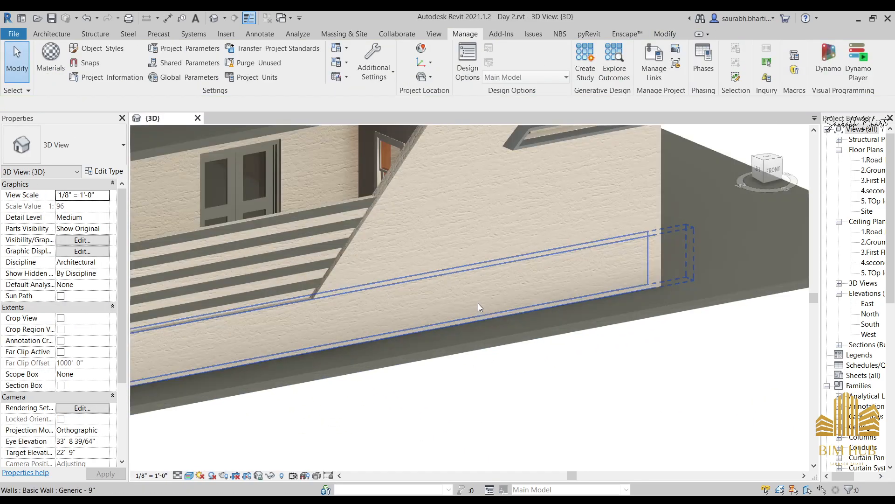
pyautogui.scroll(1, 478, 303)
pyautogui.moveTo(477, 303); pyautogui.dragTo(566, 280, button='middle')
pyautogui.scroll(-2, 636, 367)
pyautogui.scroll(-3, 462, 248)
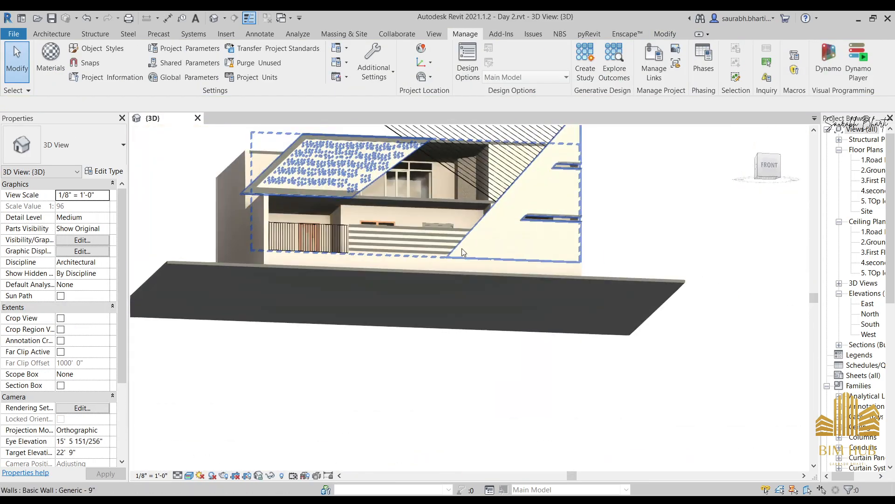
pyautogui.keyDown('shift'); pyautogui.moveTo(431, 253); pyautogui.dragTo(473, 290, button='middle'); pyautogui.keyUp('shift')
pyautogui.scroll(2, 456, 242)
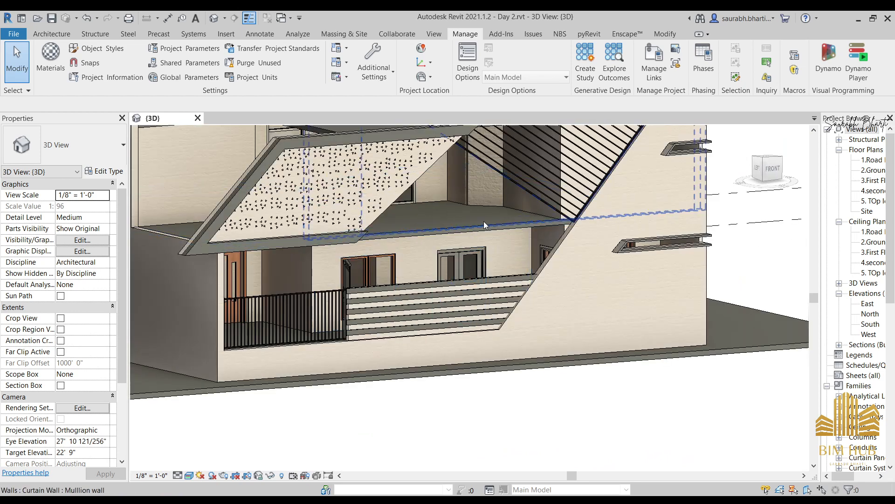
# Check the road-level ground slab's floor type, clear the selection and view the whole house from above
pyautogui.click(483, 221)
pyautogui.click(350, 415)
pyautogui.click(362, 378)
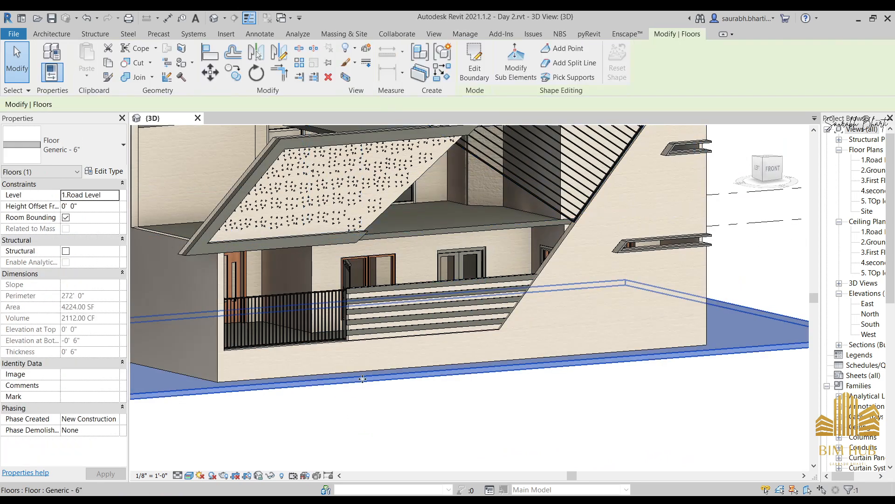
pyautogui.scroll(-3, 363, 378)
pyautogui.keyDown('shift'); pyautogui.moveTo(375, 391); pyautogui.dragTo(289, 312, button='middle'); pyautogui.keyUp('shift')
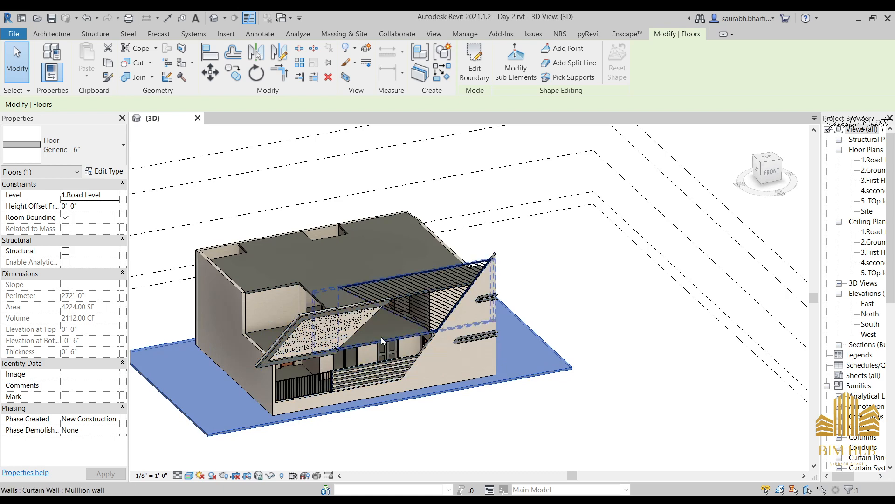
pyautogui.click(484, 446)
pyautogui.scroll(1, 533, 373)
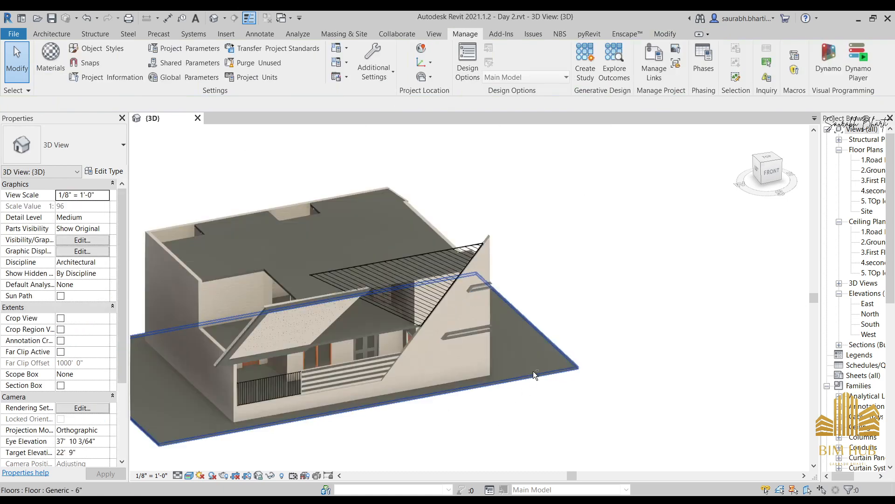
pyautogui.moveTo(533, 372)
pyautogui.keyDown('shift'); pyautogui.mouseDown(button='middle')
pyautogui.moveTo(421, 341)
pyautogui.moveTo(469, 390)
pyautogui.moveTo(533, 389)
pyautogui.mouseUp(button='middle'); pyautogui.keyUp('shift')
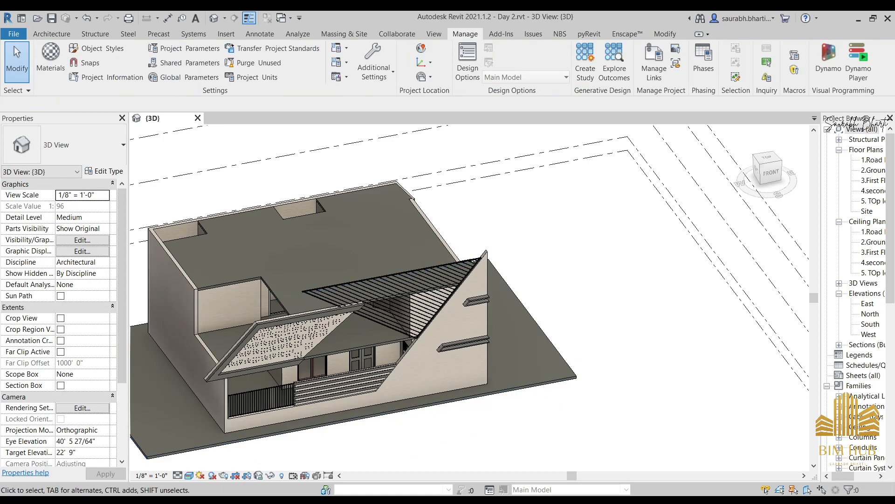
# Switch to the Front DAy.png reference in Paint, dismiss its colour editor, and close the image to return to the Revit model
pyautogui.hotkey('alt', 'Tab')
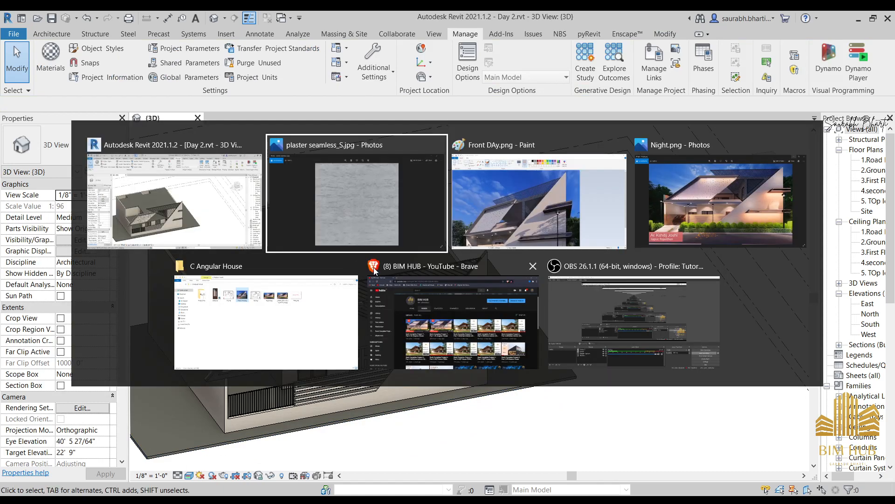
pyautogui.click(492, 228)
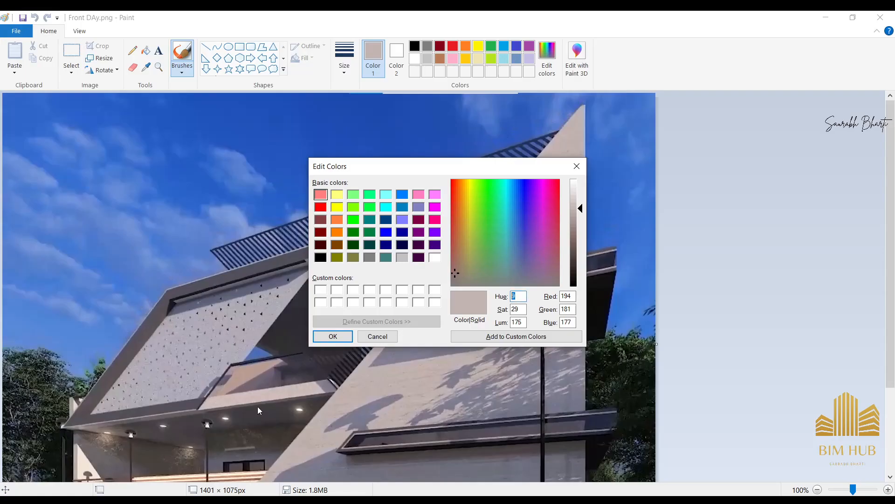
pyautogui.click(577, 167)
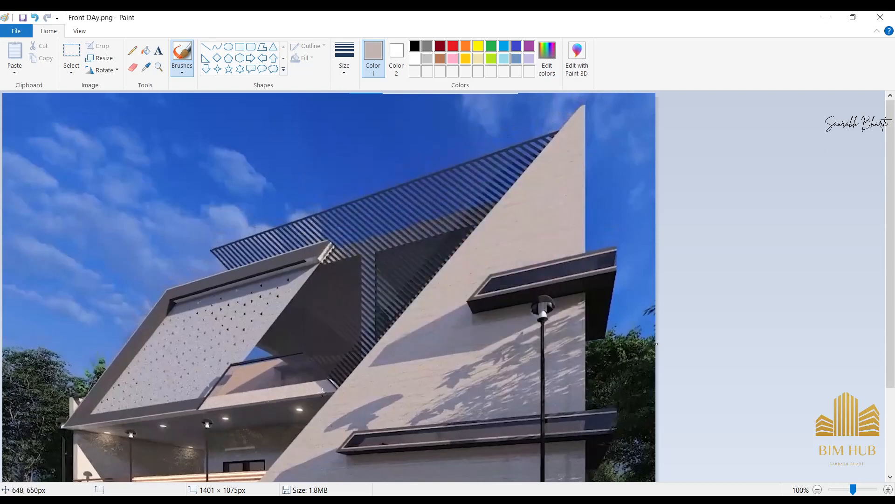
pyautogui.click(881, 18)
pyautogui.click(471, 275)
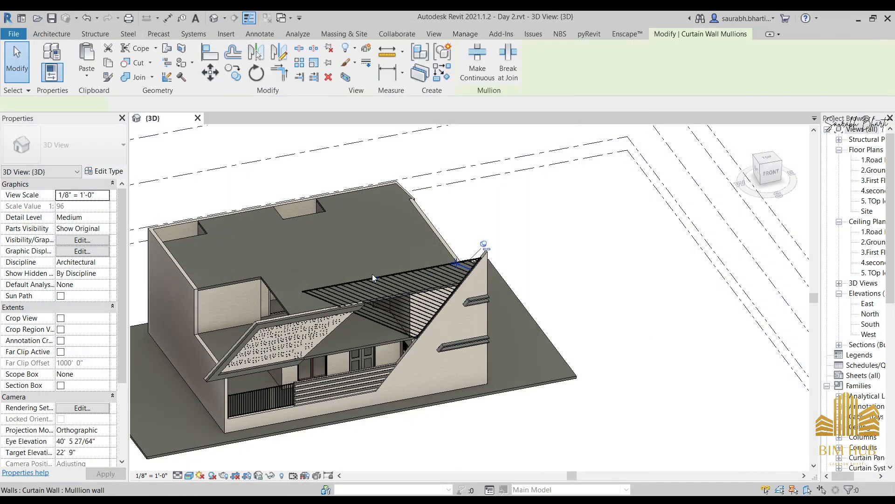
pyautogui.click(348, 369)
# Switch to the Night.png reference in Photos, examine the porch ceiling, slab edges and walls up close, and close the image
pyautogui.hotkey('alt', 'Tab')
pyautogui.hotkey('alt', 'Tab')
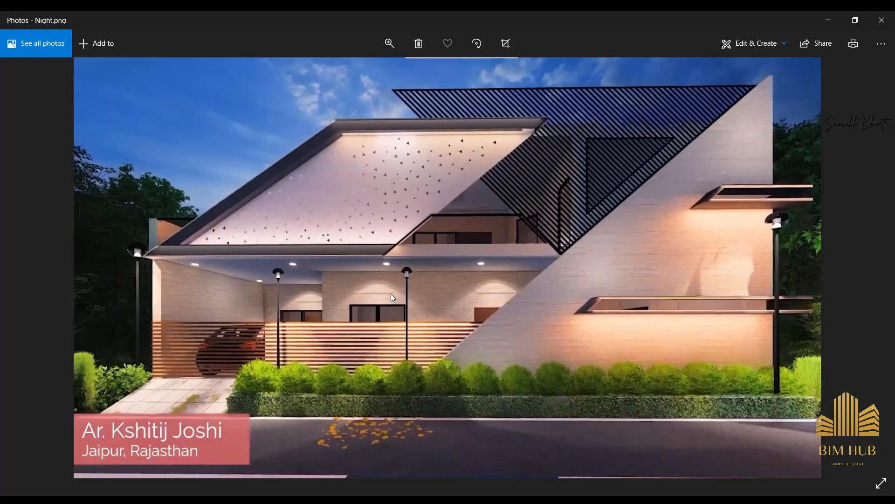
pyautogui.keyDown('ctrl'); pyautogui.scroll(5, 390, 293); pyautogui.keyUp('ctrl')
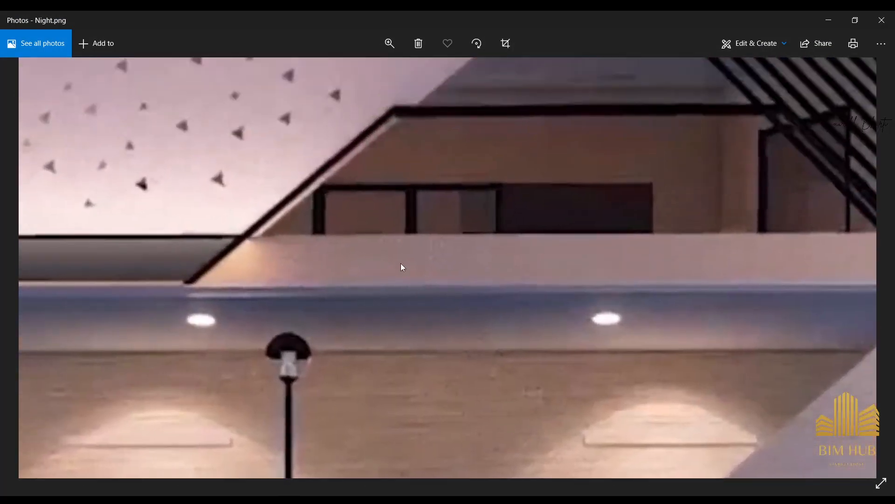
pyautogui.keyDown('ctrl'); pyautogui.scroll(-5, 483, 266); pyautogui.keyUp('ctrl')
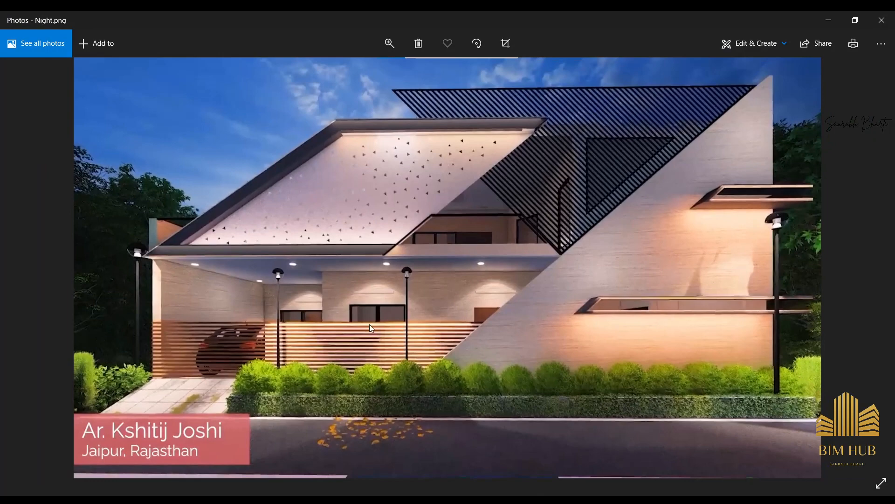
pyautogui.keyDown('ctrl'); pyautogui.scroll(4, 275, 278); pyautogui.keyUp('ctrl')
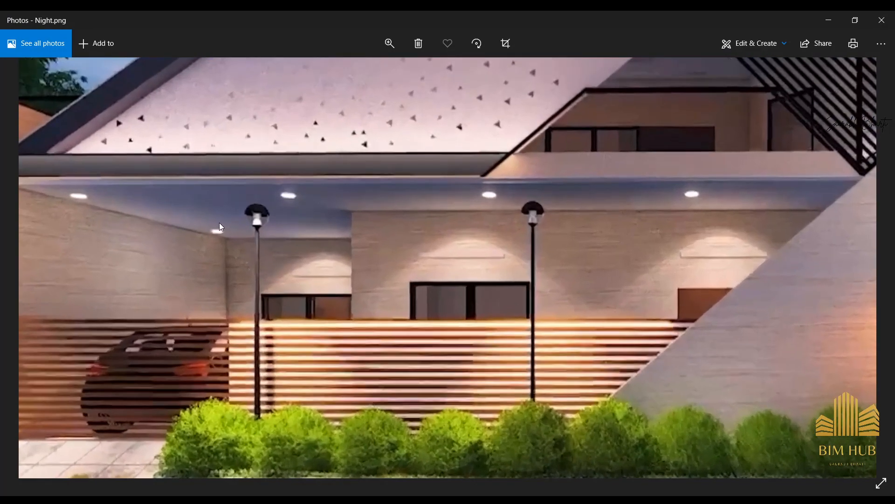
pyautogui.moveTo(221, 227); pyautogui.dragTo(378, 173)
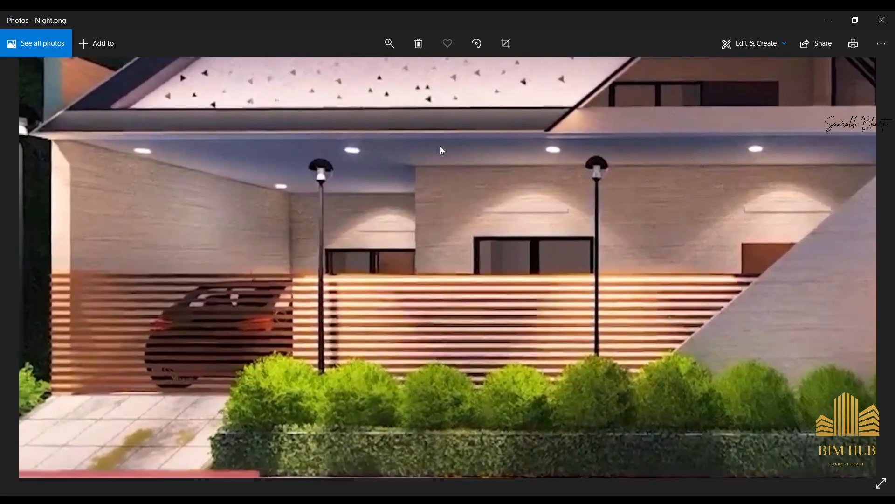
pyautogui.moveTo(657, 160); pyautogui.dragTo(573, 206)
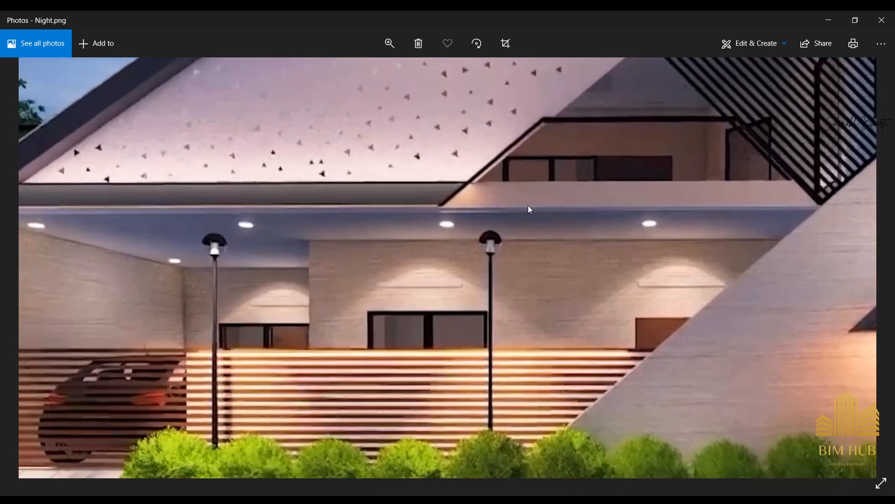
pyautogui.moveTo(370, 272); pyautogui.dragTo(485, 280)
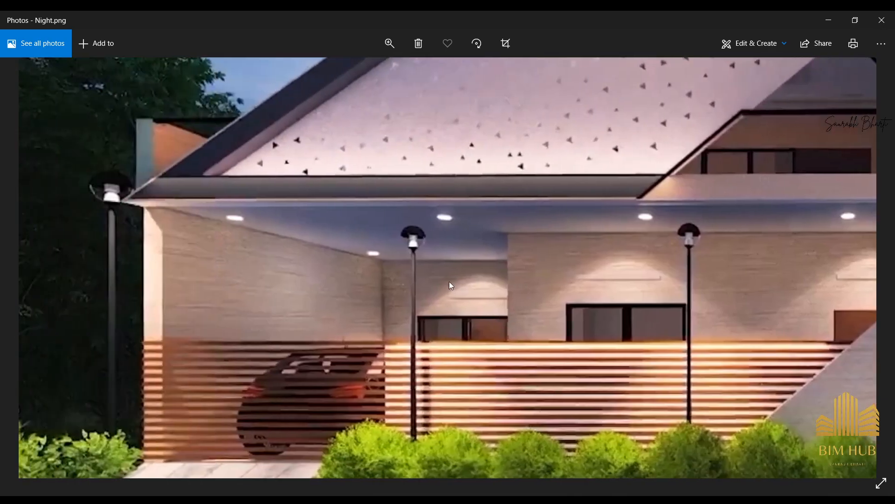
pyautogui.keyDown('ctrl'); pyautogui.scroll(2, 283, 229); pyautogui.keyUp('ctrl')
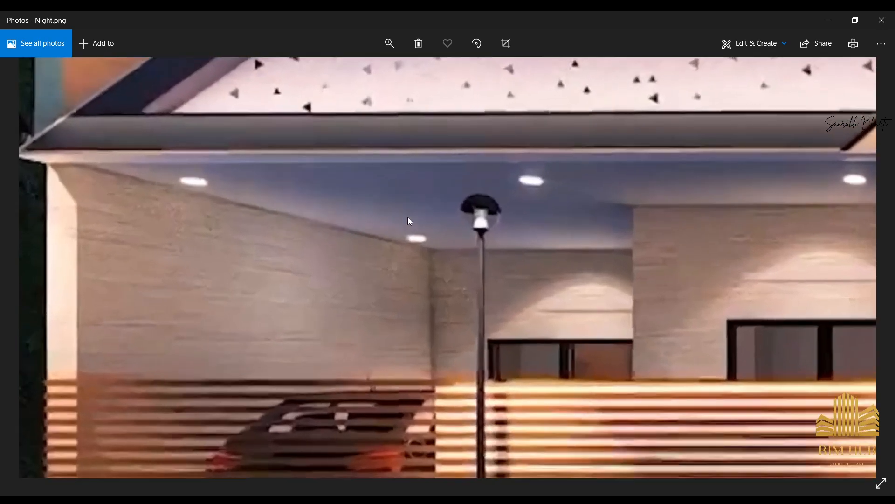
pyautogui.moveTo(535, 200); pyautogui.dragTo(329, 229)
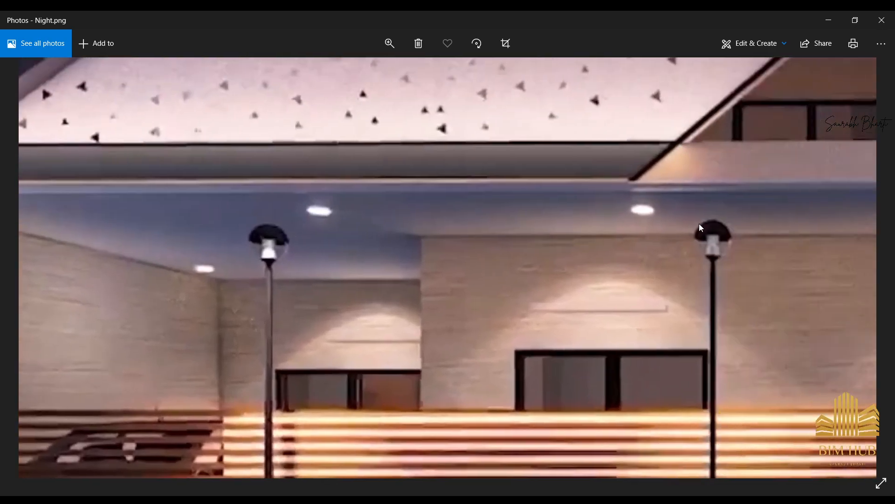
pyautogui.moveTo(673, 228); pyautogui.dragTo(527, 251)
pyautogui.moveTo(781, 238); pyautogui.dragTo(504, 300)
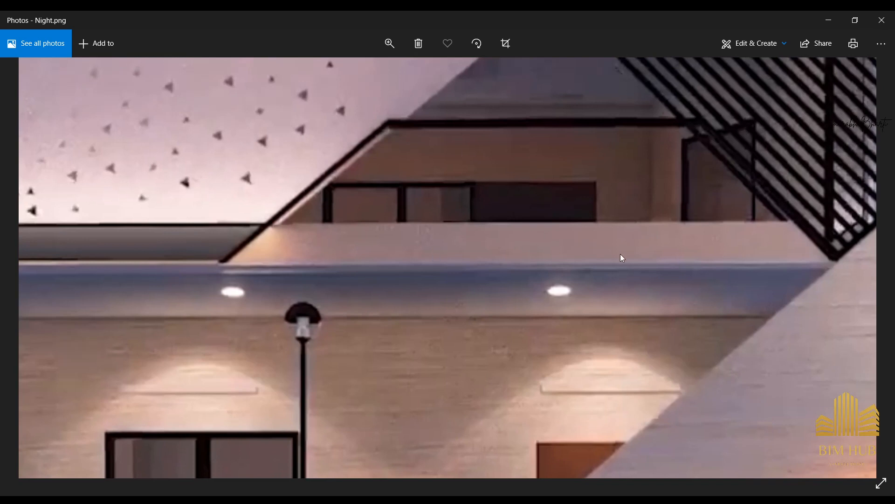
pyautogui.moveTo(764, 320); pyautogui.dragTo(545, 254)
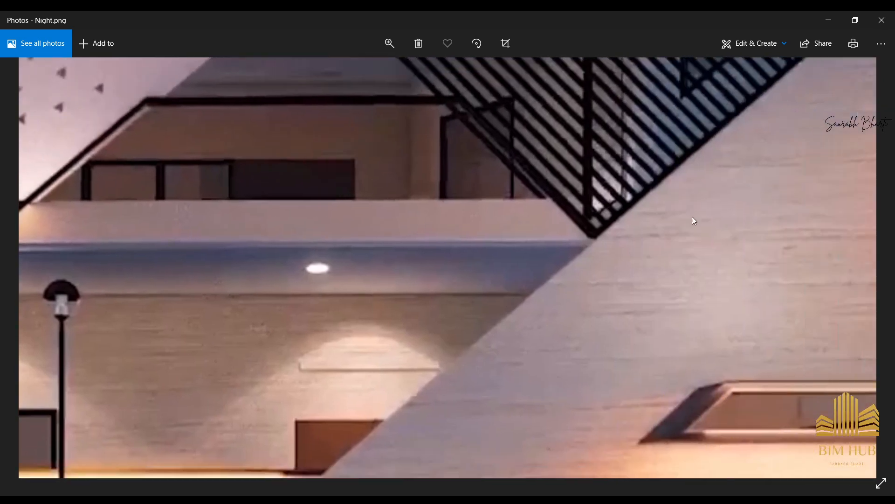
pyautogui.click(882, 20)
# Examine the front facade's first-floor slab and the area around the slatted screen, clearing the mullion selection
pyautogui.scroll(-3, 390, 326)
pyautogui.keyDown('shift'); pyautogui.moveTo(390, 327); pyautogui.dragTo(564, 306, button='middle'); pyautogui.keyUp('shift')
pyautogui.scroll(5, 564, 306)
pyautogui.scroll(2, 564, 307)
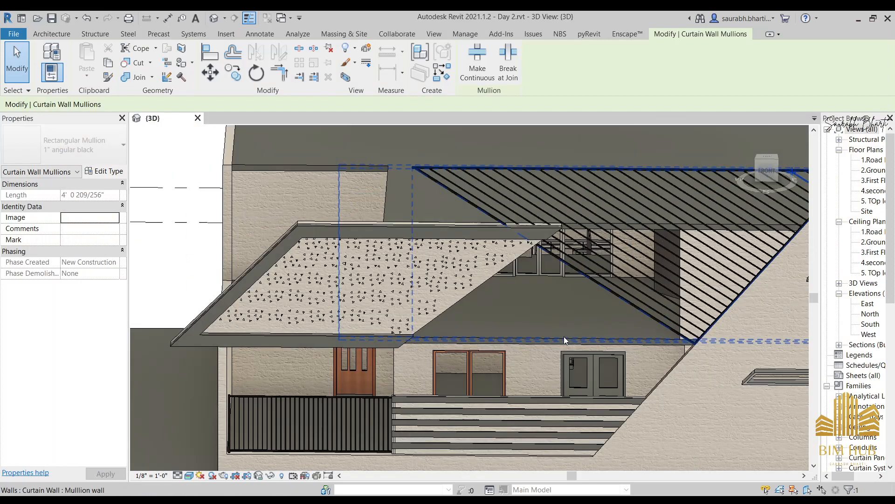
pyautogui.click(564, 336)
pyautogui.scroll(-4, 457, 339)
pyautogui.click(624, 328)
pyautogui.scroll(4, 610, 316)
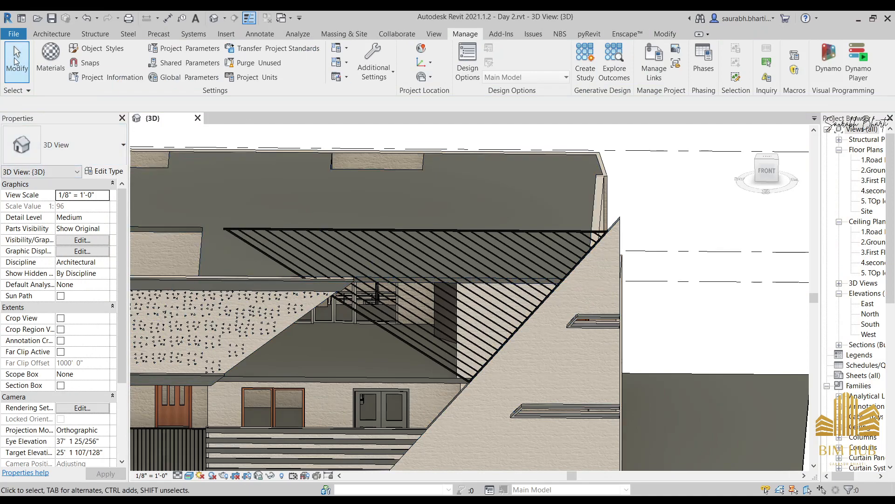
# Duplicate the 1.wall colour material and name the copy 1.Floor
pyautogui.click(50, 57)
pyautogui.rightClick(192, 159)
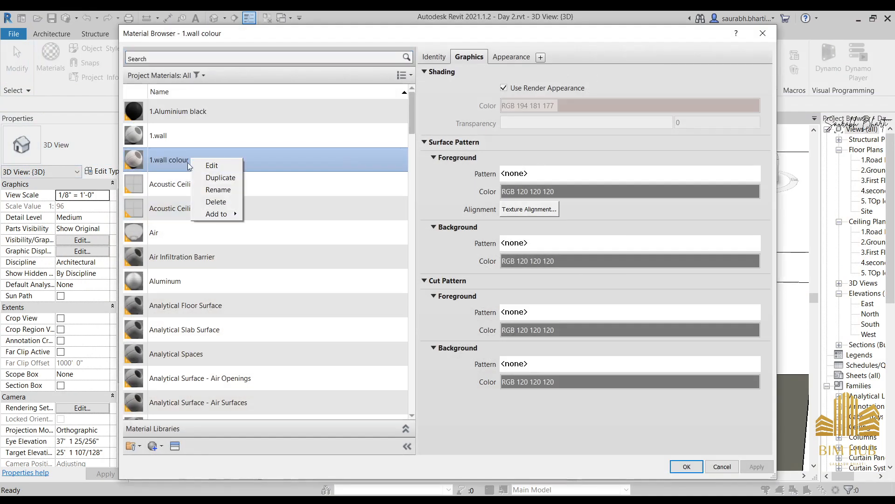
pyautogui.click(202, 179)
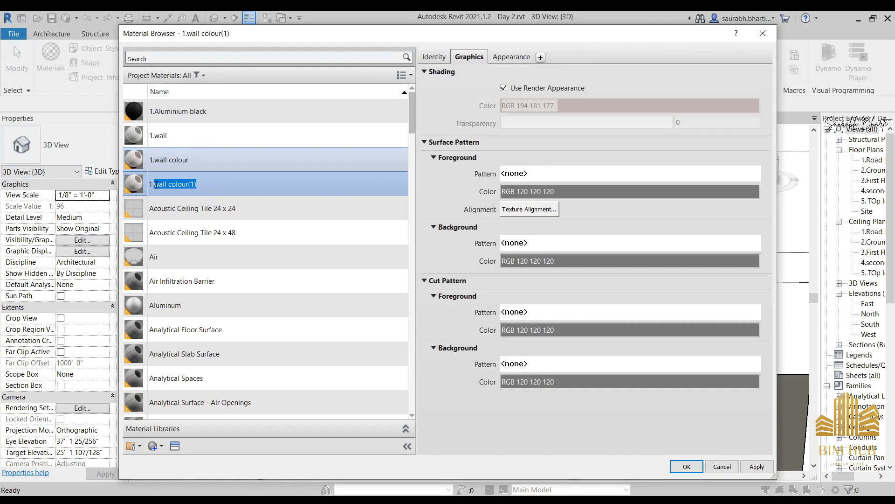
pyautogui.write('Floor')
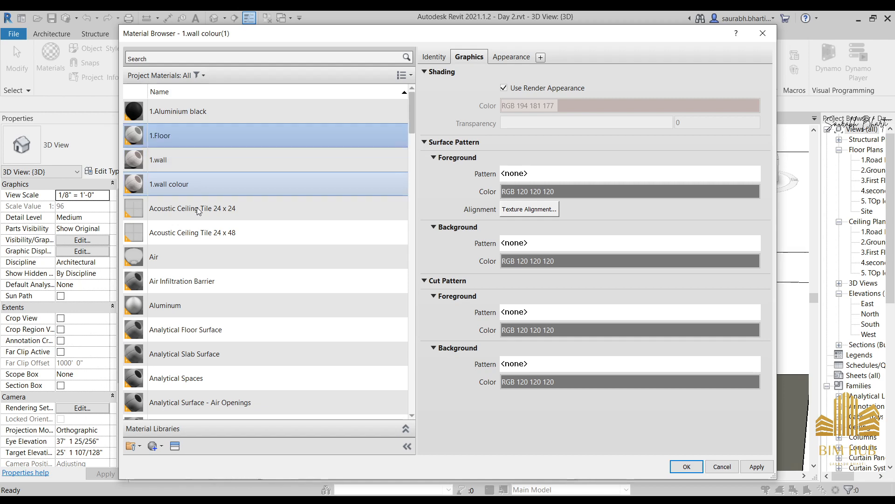
# Check the bump texture in the 1.Floor material's appearance and set its bump amount to 0
pyautogui.click(498, 58)
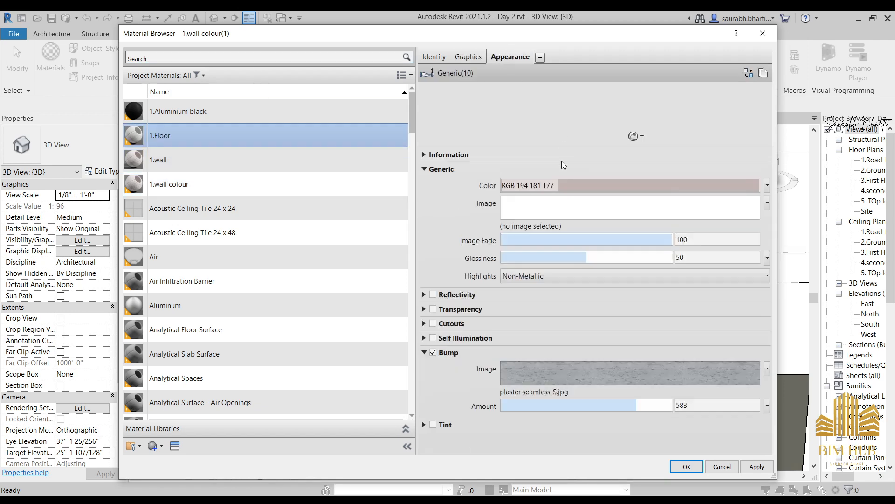
pyautogui.click(625, 365)
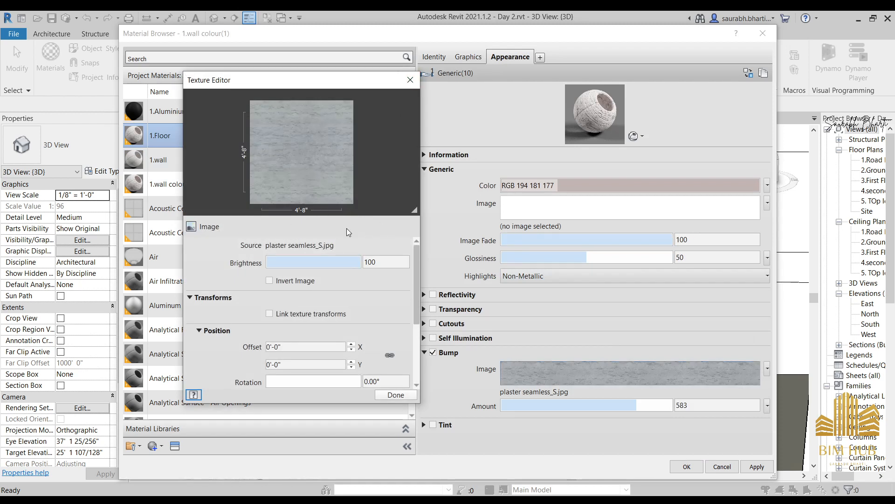
pyautogui.click(410, 80)
pyautogui.click(550, 405)
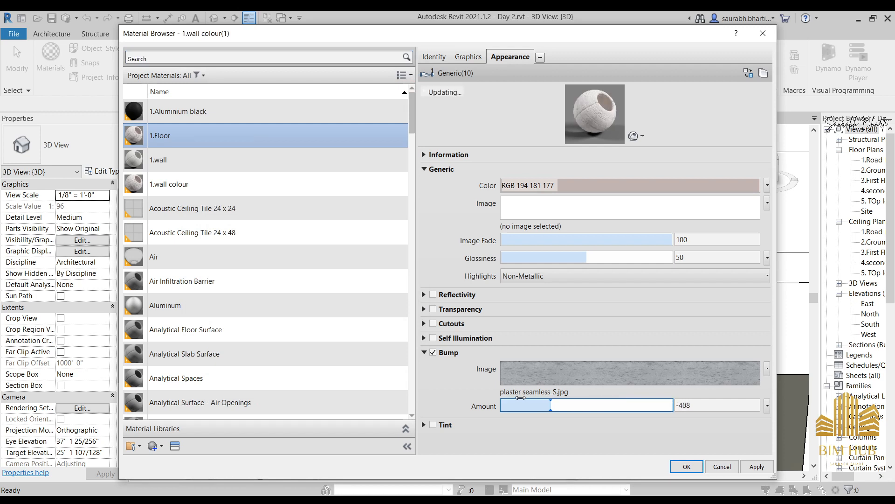
pyautogui.moveTo(521, 397); pyautogui.dragTo(563, 411)
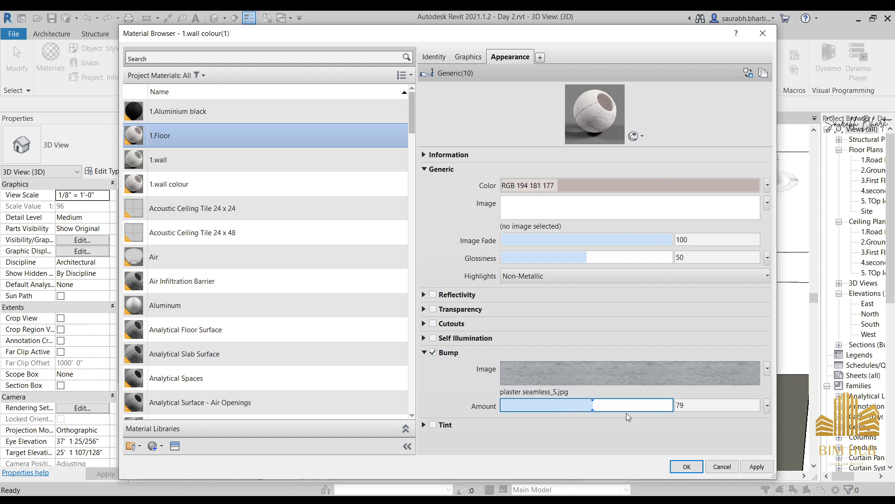
pyautogui.click(720, 403)
pyautogui.write('0')
# Check the position and scale settings of the plaster seamless_S.jpg bump texture and accept the 1.Floor material edits
pyautogui.click(649, 383)
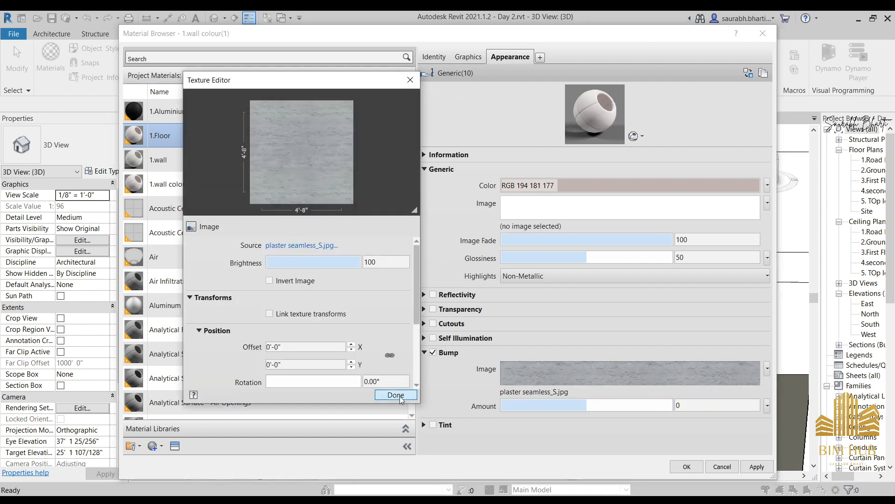
pyautogui.click(419, 335)
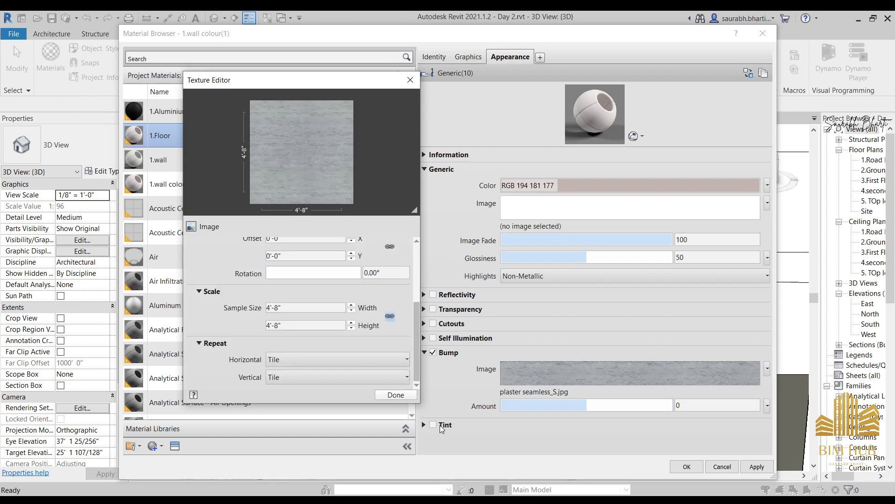
pyautogui.click(403, 399)
pyautogui.click(685, 467)
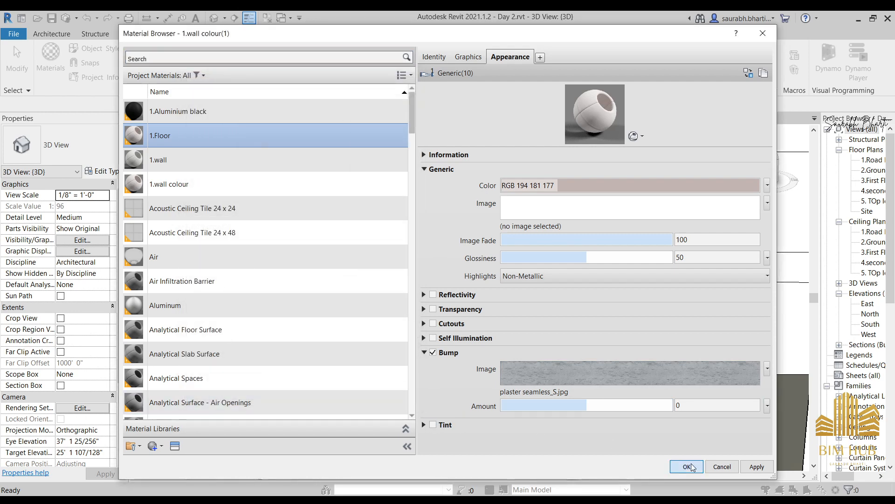
# Examine the first-floor slab and the plaster texture on the angled front wall, clearing the floor selection
pyautogui.scroll(3, 396, 371)
pyautogui.click(394, 371)
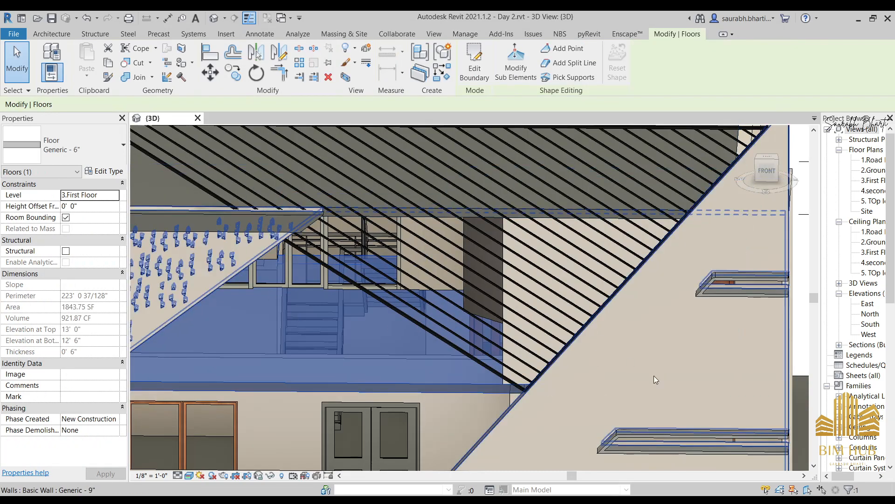
pyautogui.scroll(-5, 653, 376)
pyautogui.scroll(5, 651, 376)
pyautogui.press('Escape')
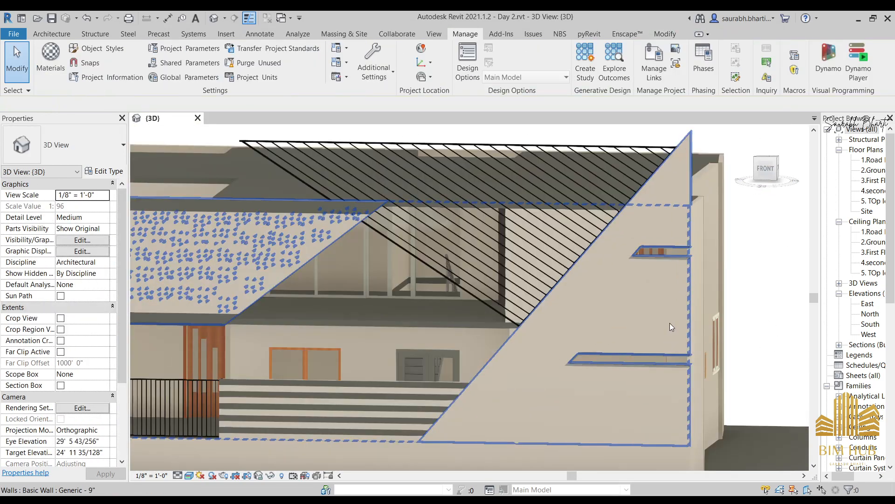
pyautogui.scroll(2, 669, 322)
pyautogui.scroll(-4, 743, 325)
pyautogui.scroll(5, 550, 333)
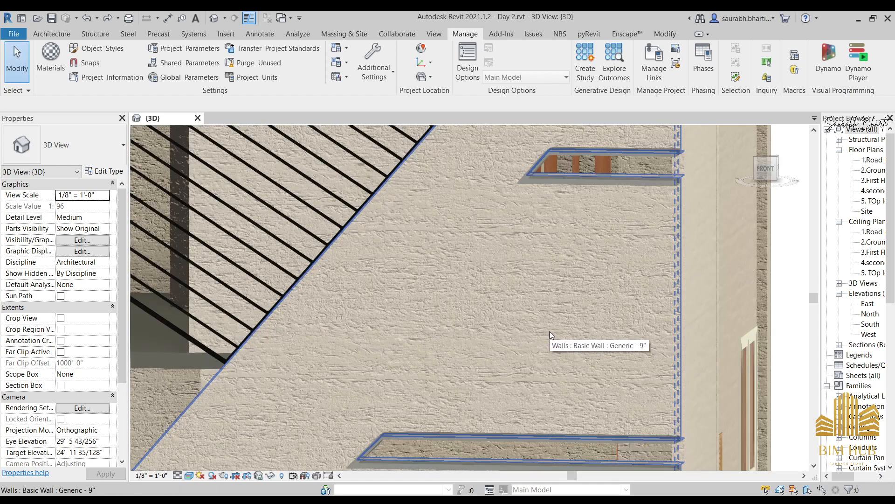
pyautogui.scroll(-4, 549, 331)
# Open the material choice for the Structure layer of the first-floor slab's Generic - 6" floor type
pyautogui.click(449, 372)
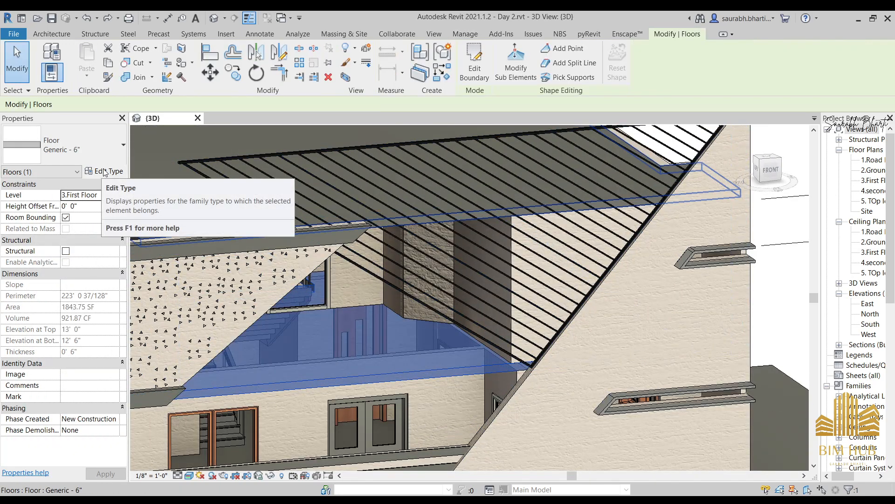
pyautogui.scroll(-5, 553, 333)
pyautogui.keyDown('shift'); pyautogui.moveTo(553, 333); pyautogui.dragTo(541, 310, button='middle'); pyautogui.keyUp('shift')
pyautogui.scroll(1, 190, 197)
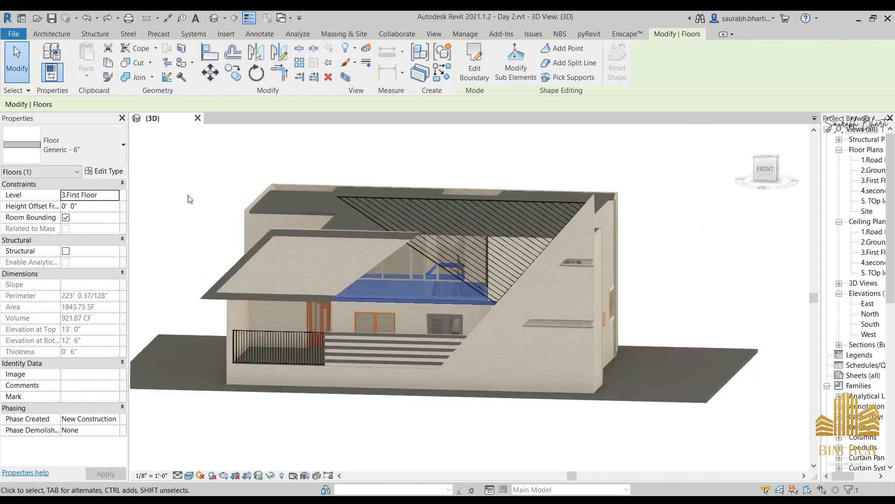
pyautogui.keyDown('shift'); pyautogui.moveTo(343, 224); pyautogui.dragTo(396, 280, button='middle'); pyautogui.keyUp('shift')
pyautogui.scroll(1, 441, 308)
pyautogui.scroll(3, 442, 308)
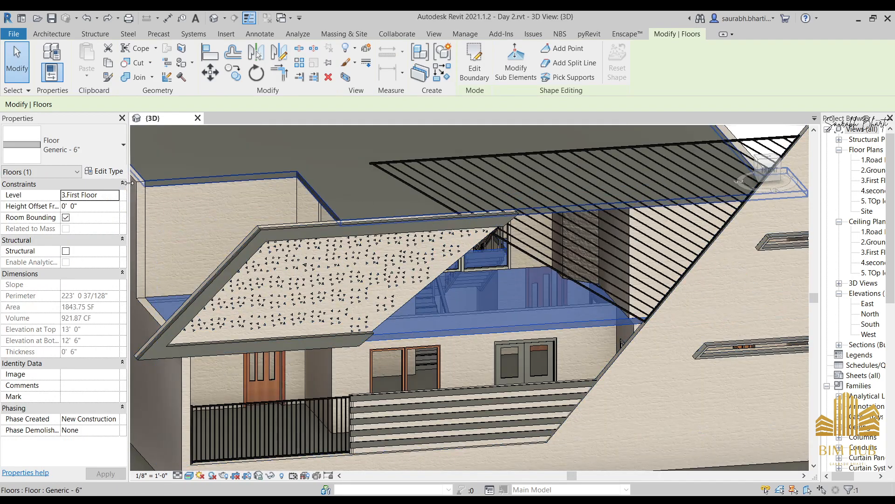
pyautogui.click(103, 171)
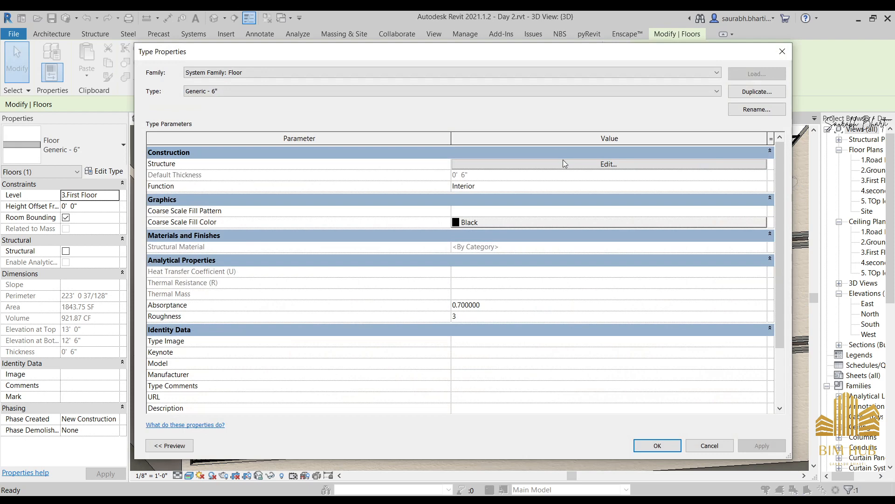
pyautogui.click(563, 161)
pyautogui.click(407, 161)
pyautogui.click(409, 162)
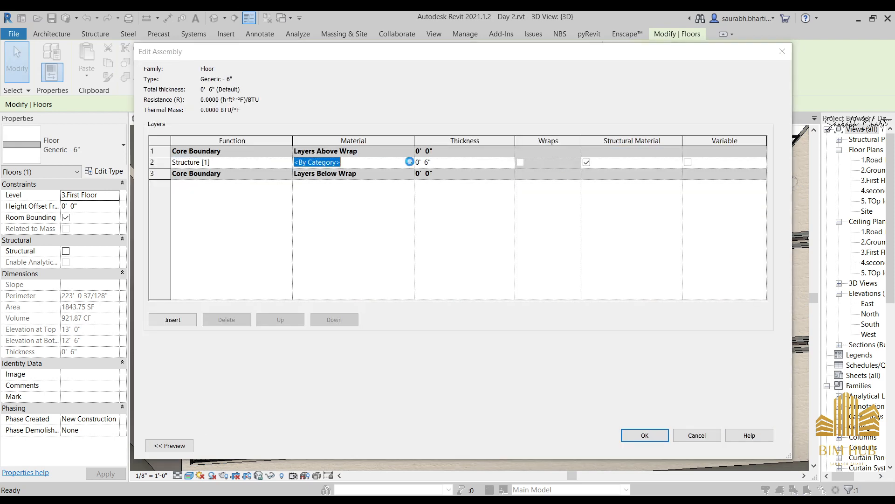
# Duplicate the 1.wall colour material and name the copy 1.Floor
pyautogui.rightClick(96, 138)
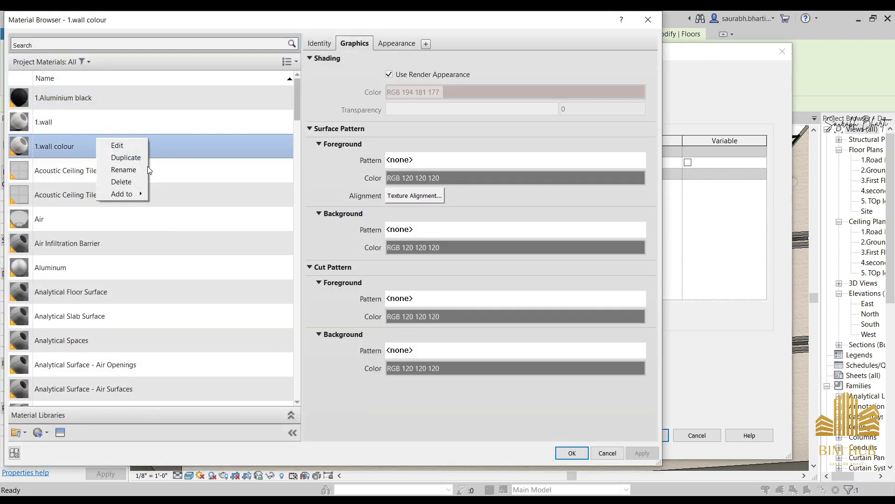
pyautogui.click(132, 157)
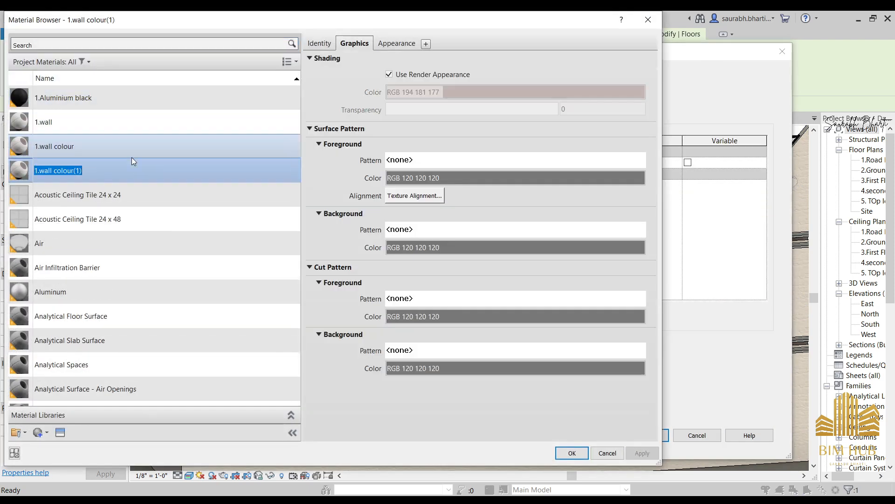
pyautogui.click(37, 171)
pyautogui.moveTo(42, 172); pyautogui.dragTo(83, 172)
pyautogui.write('Floor')
pyautogui.press('Return')
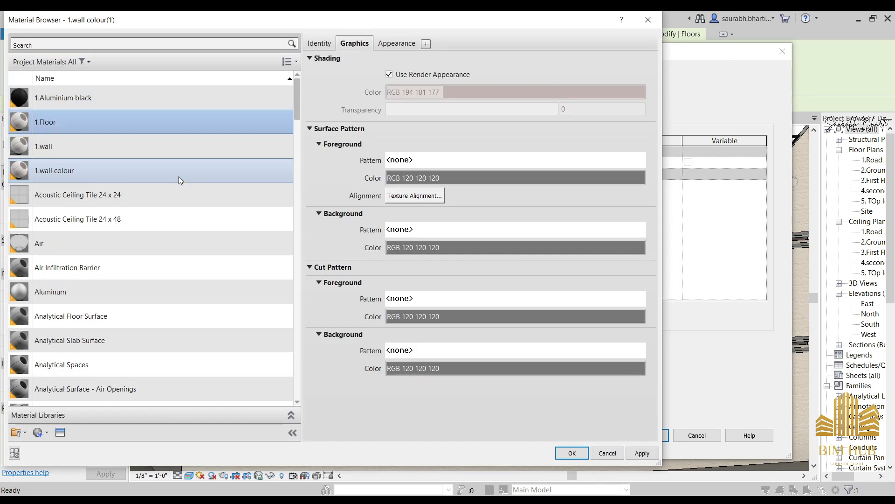
# Give the 1.Floor material its own duplicate of the appearance asset
pyautogui.click(410, 45)
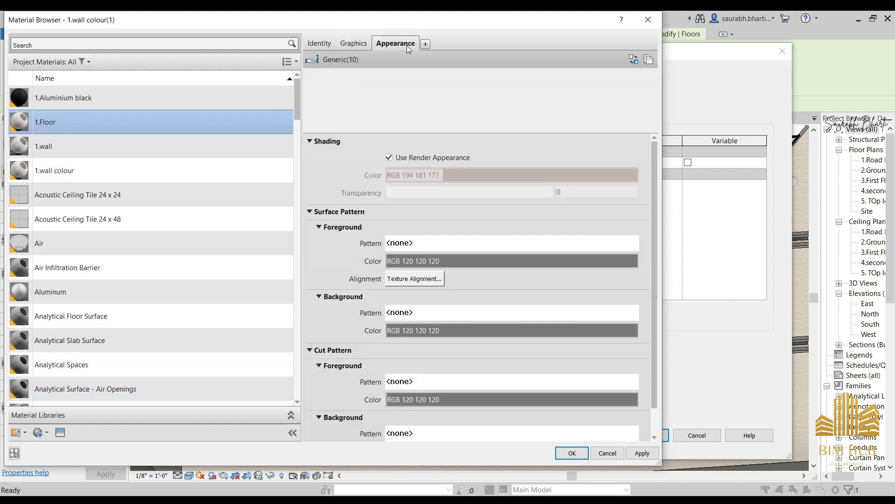
pyautogui.rightClick(386, 42)
pyautogui.click(397, 47)
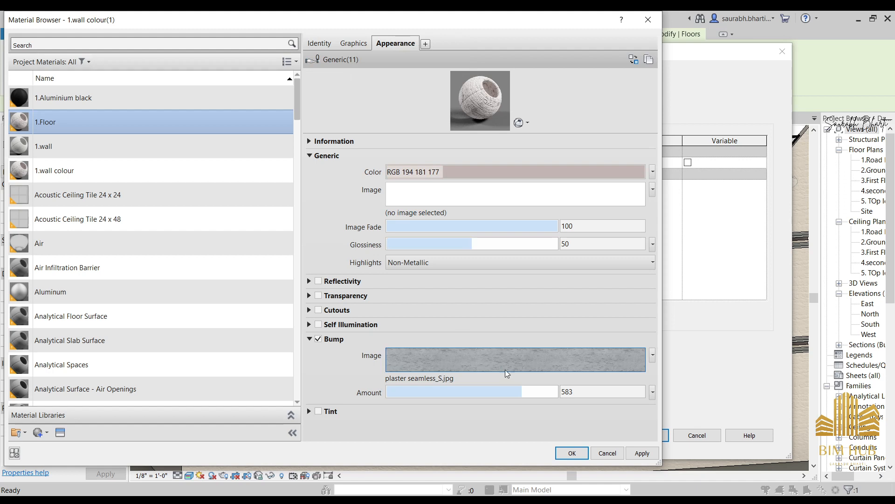
# Set the 1.Floor material's bump amount to 0 and apply it to the Structure layer of the Generic - 6" floor type
pyautogui.moveTo(508, 390); pyautogui.dragTo(451, 388)
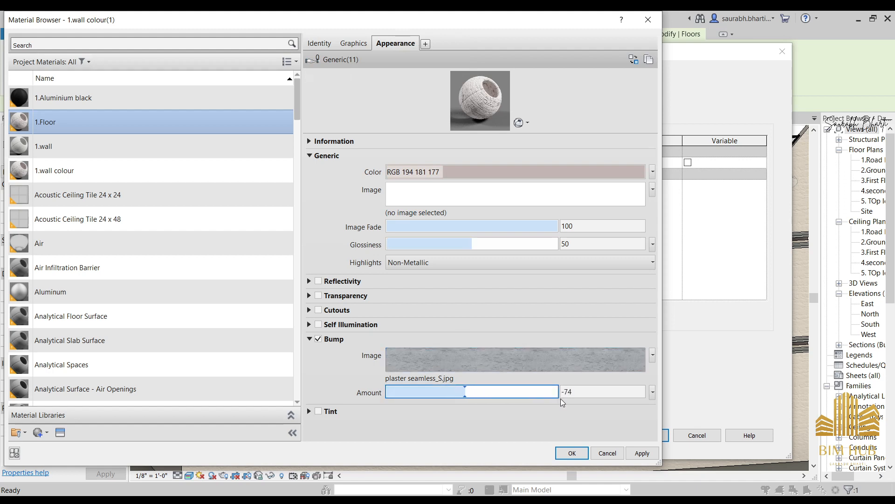
pyautogui.doubleClick(575, 391)
pyautogui.write('-74')
pyautogui.doubleClick(578, 392)
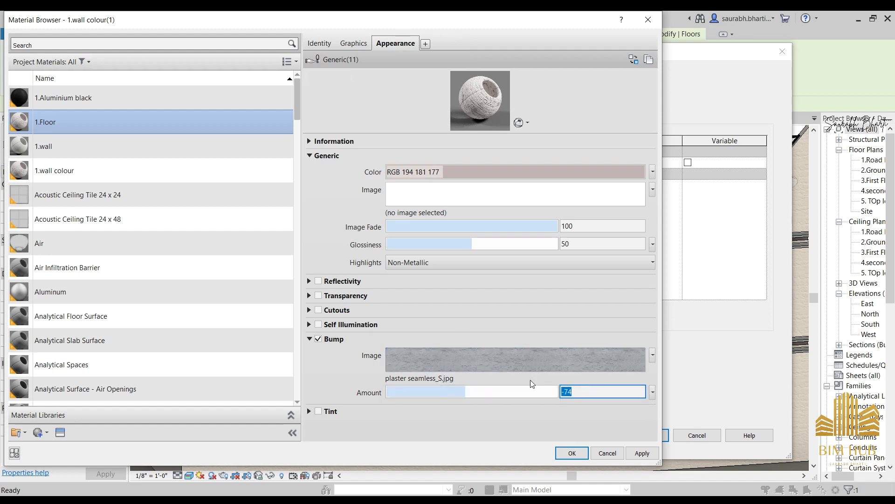
pyautogui.write('0')
pyautogui.click(572, 452)
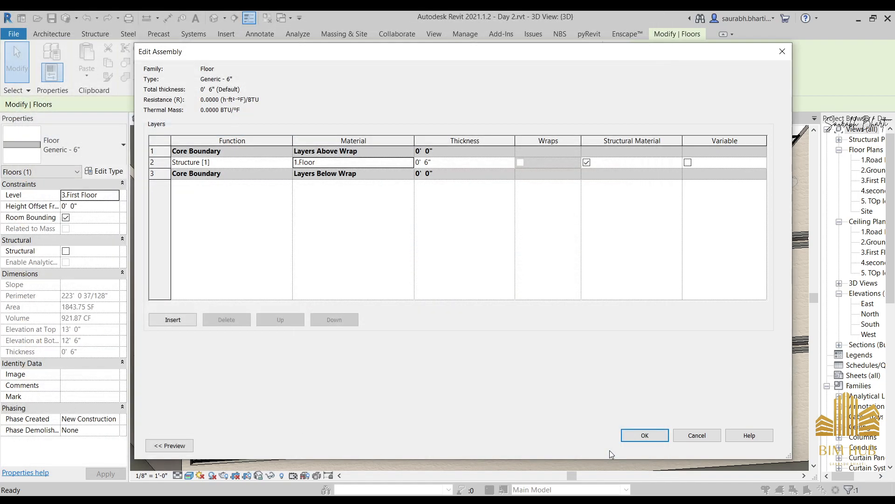
pyautogui.click(629, 441)
pyautogui.click(654, 443)
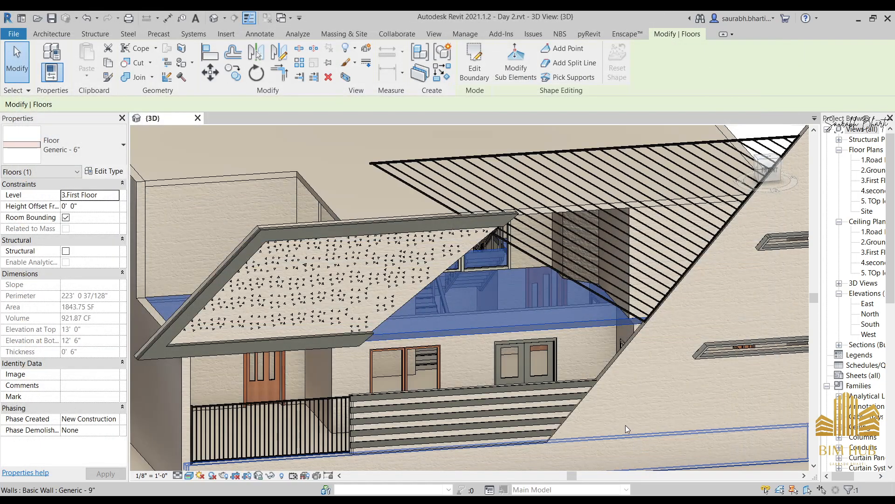
# Inspect the slabs with their 1.Floor finish and the plaster texture of the front wall from close up and from a distance
pyautogui.click(559, 377)
pyautogui.scroll(5, 507, 294)
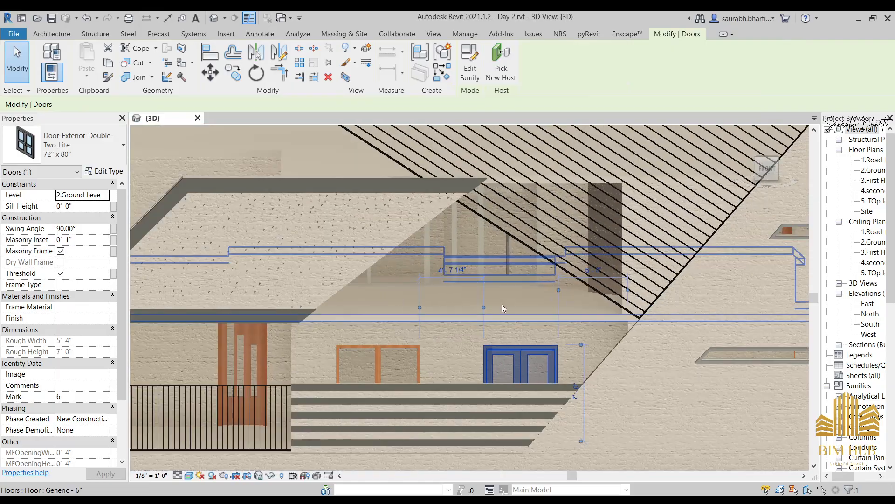
pyautogui.scroll(-6, 502, 304)
pyautogui.keyDown('shift'); pyautogui.moveTo(611, 299); pyautogui.dragTo(636, 325, button='middle'); pyautogui.keyUp('shift')
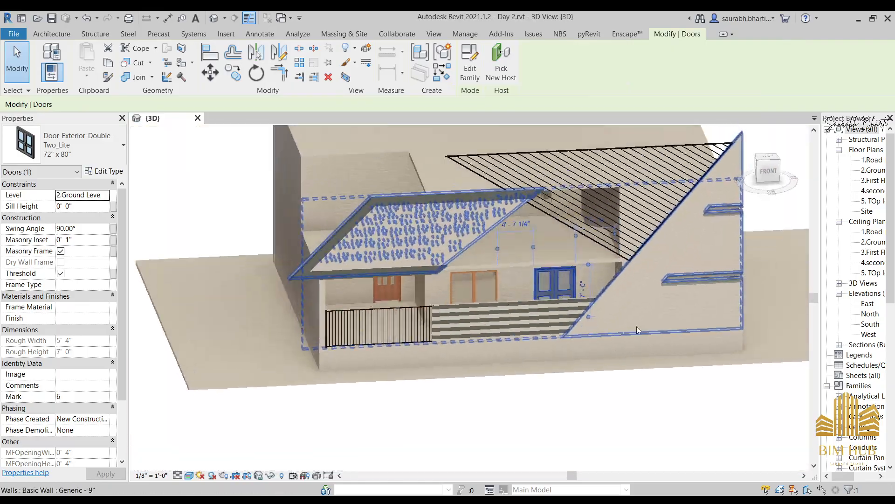
pyautogui.scroll(5, 653, 241)
pyautogui.scroll(6, 645, 259)
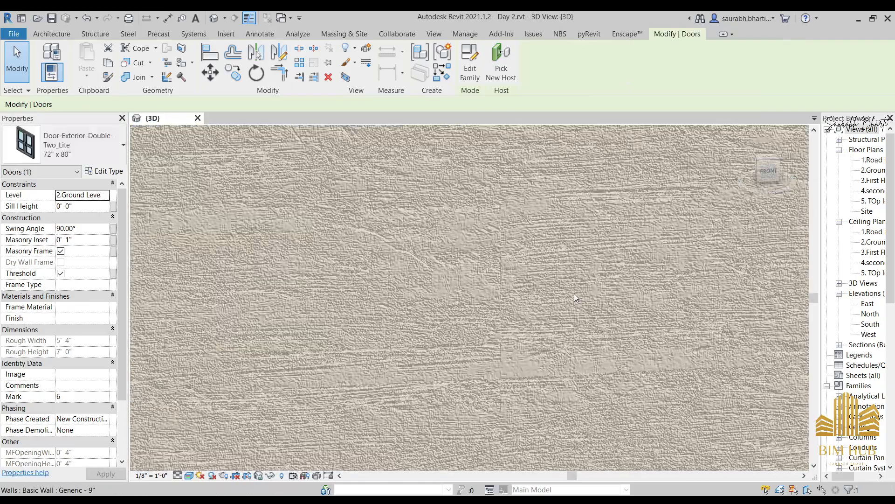
pyautogui.scroll(-6, 568, 292)
pyautogui.scroll(-4, 569, 292)
pyautogui.keyDown('shift'); pyautogui.moveTo(572, 311); pyautogui.dragTo(381, 231, button='middle'); pyautogui.keyUp('shift')
pyautogui.scroll(-5, 472, 287)
pyautogui.scroll(6, 450, 288)
pyautogui.scroll(2, 382, 232)
pyautogui.scroll(-3, 474, 248)
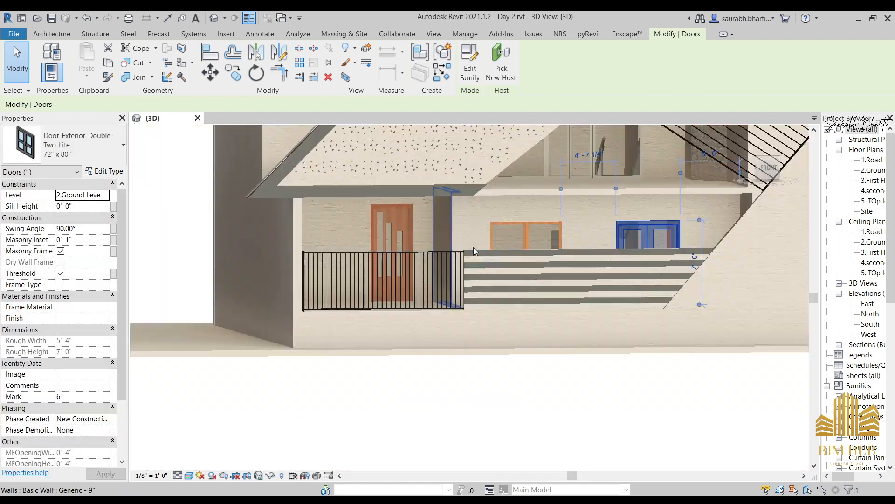
# Review the facade at an angle, return to the straight front view and clear the door selection
pyautogui.keyDown('shift'); pyautogui.moveTo(490, 275); pyautogui.dragTo(543, 333, button='middle'); pyautogui.keyUp('shift')
pyautogui.moveTo(543, 332); pyautogui.dragTo(561, 281, button='middle')
pyautogui.moveTo(562, 281); pyautogui.dragTo(557, 292, button='middle')
pyautogui.scroll(-4, 536, 310)
pyautogui.keyDown('shift'); pyautogui.moveTo(524, 318); pyautogui.dragTo(894, 174, button='middle'); pyautogui.keyUp('shift')
pyautogui.click(773, 170)
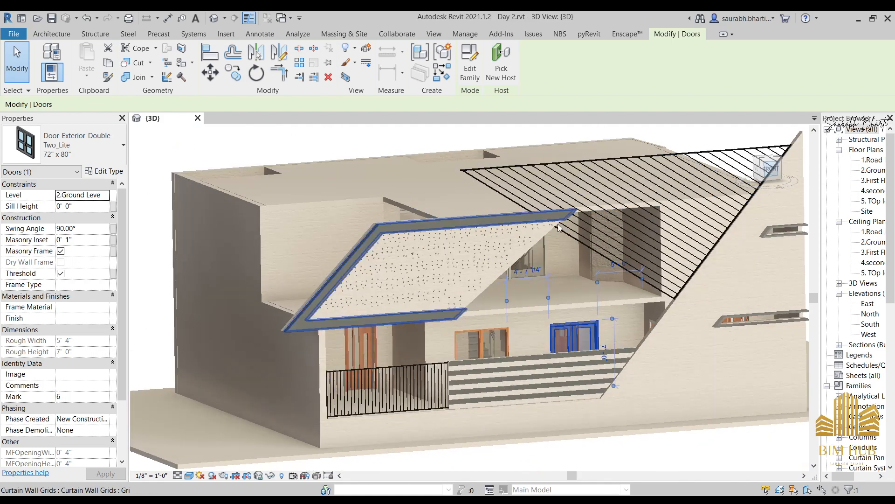
pyautogui.scroll(-2, 542, 207)
pyautogui.scroll(-6, 543, 205)
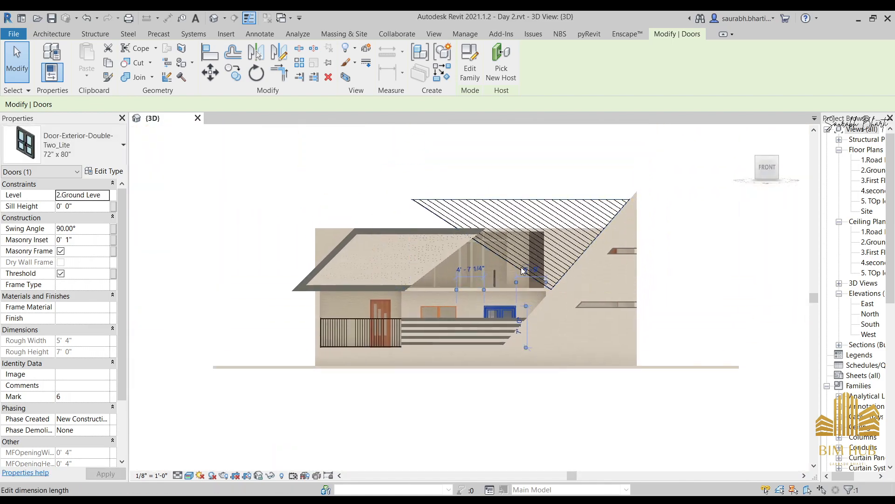
pyautogui.click(548, 176)
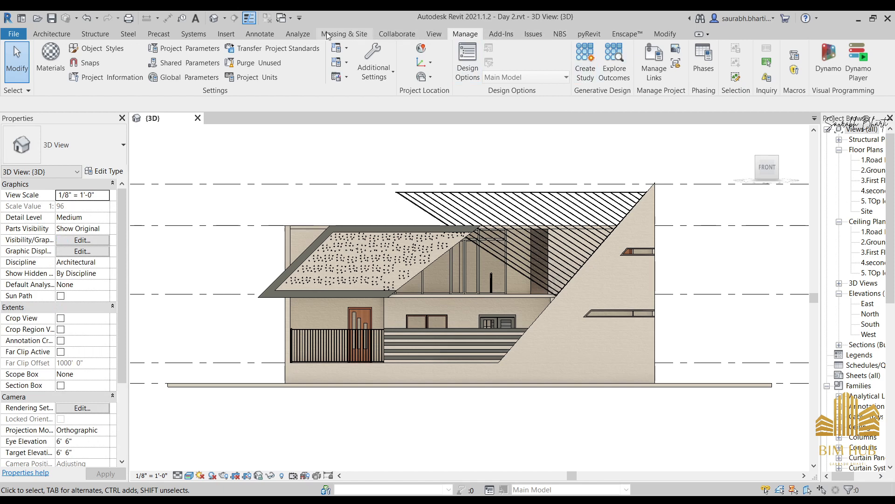
# Launch Door Factory Preview and start a new Standard Door in Imperial (Decimal Inches) units
pyautogui.click(498, 36)
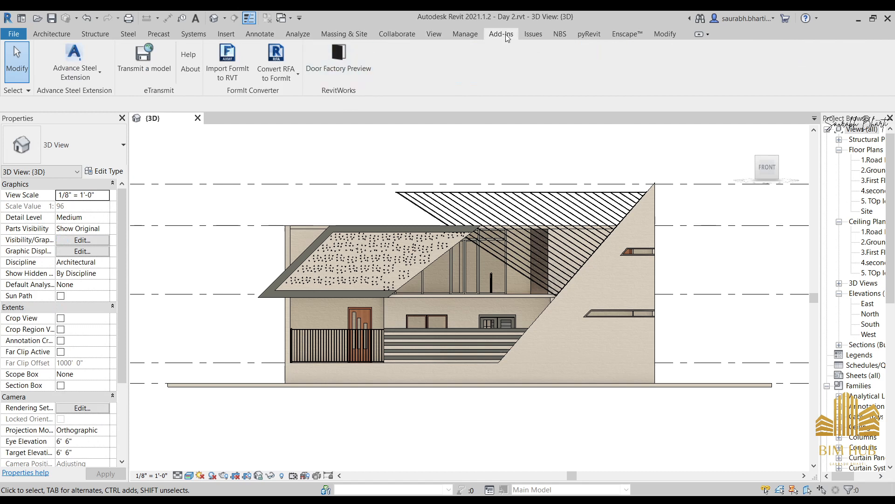
pyautogui.click(346, 63)
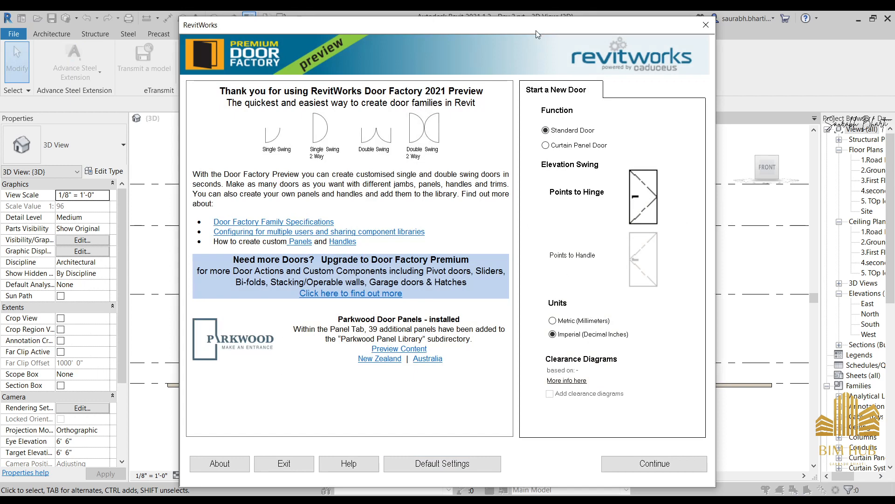
pyautogui.moveTo(534, 31); pyautogui.dragTo(511, 26)
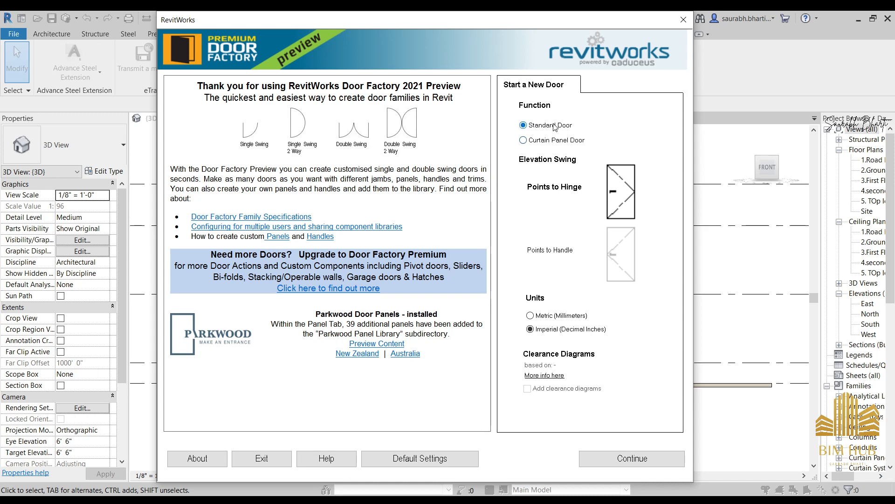
pyautogui.click(556, 316)
pyautogui.click(562, 330)
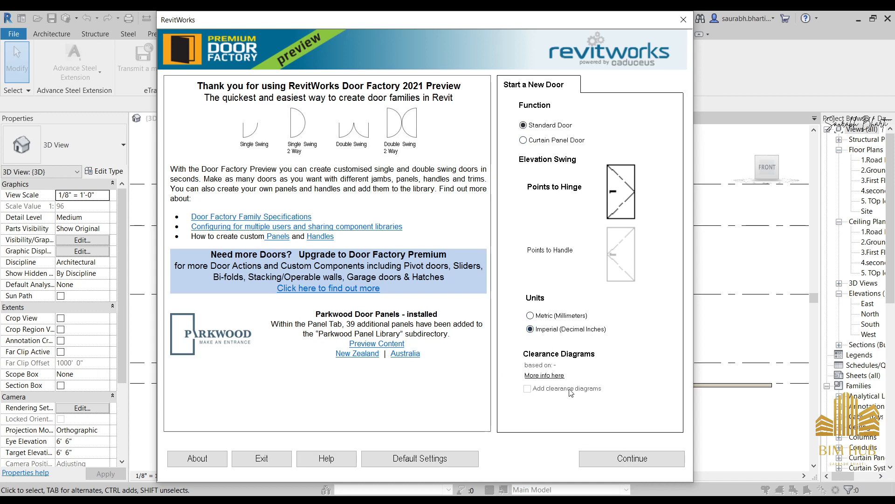
pyautogui.click(635, 459)
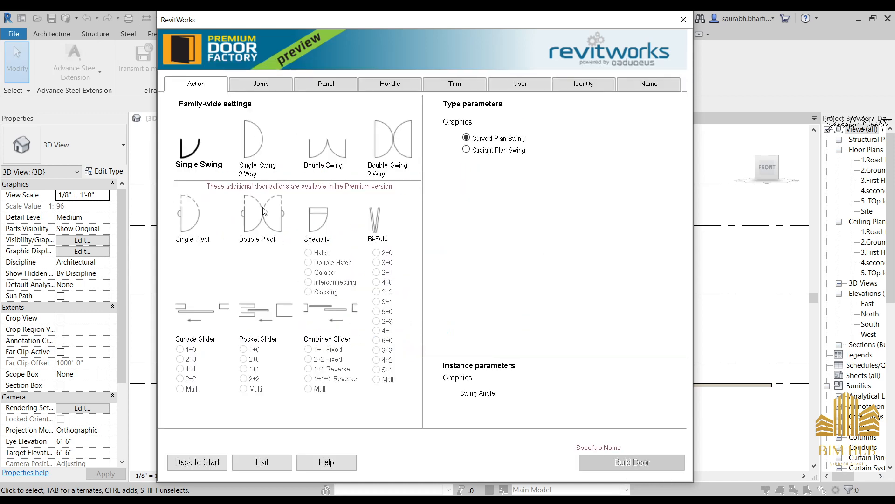
# Compare the available door swing actions and choose Single Swing for the new door
pyautogui.click(324, 147)
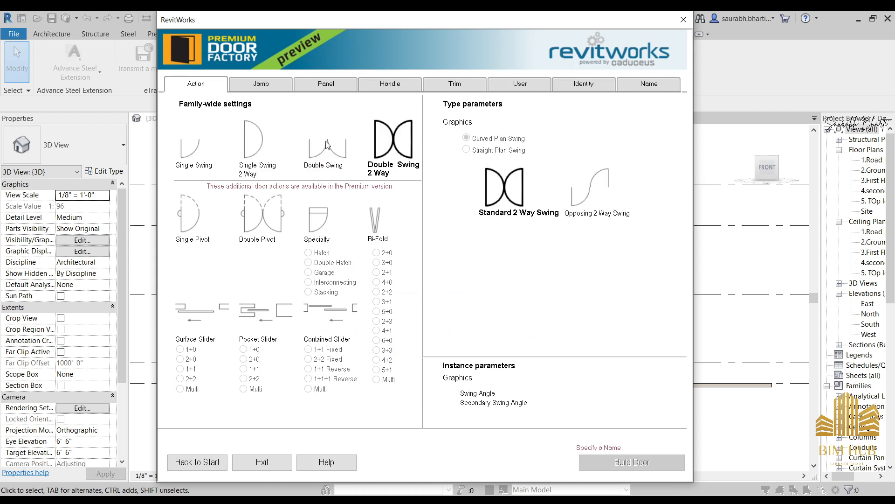
pyautogui.click(191, 149)
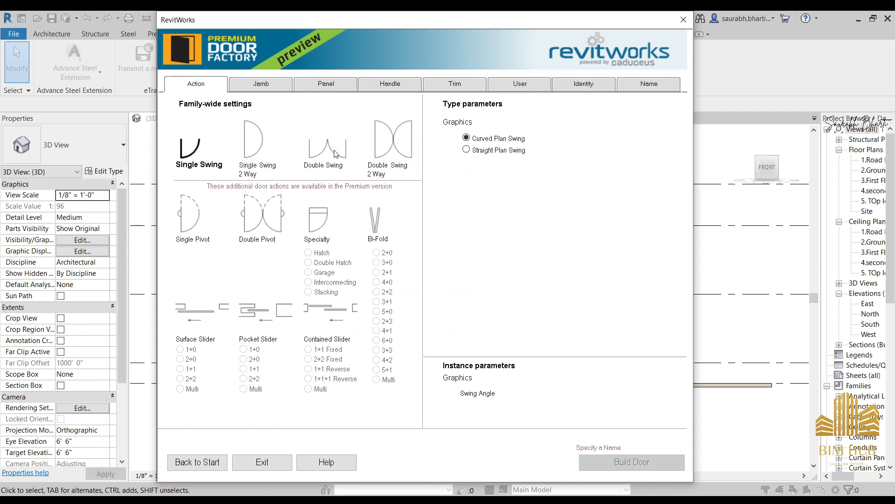
pyautogui.click(264, 144)
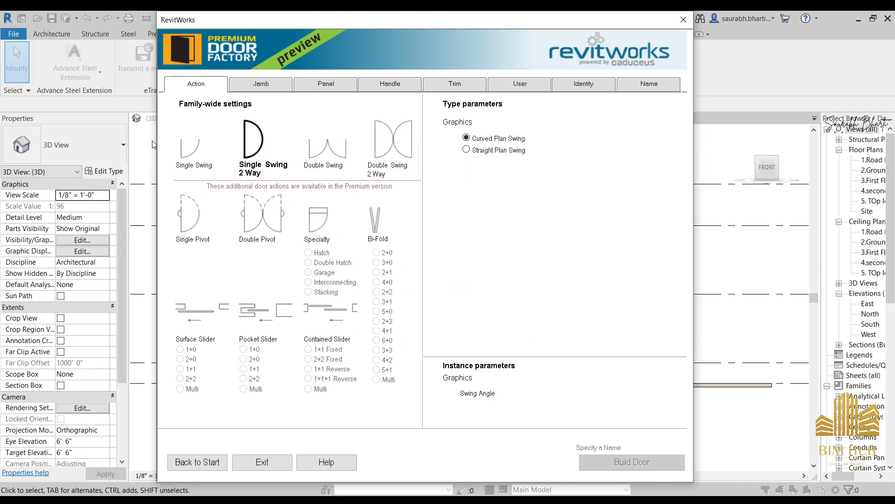
pyautogui.click(186, 143)
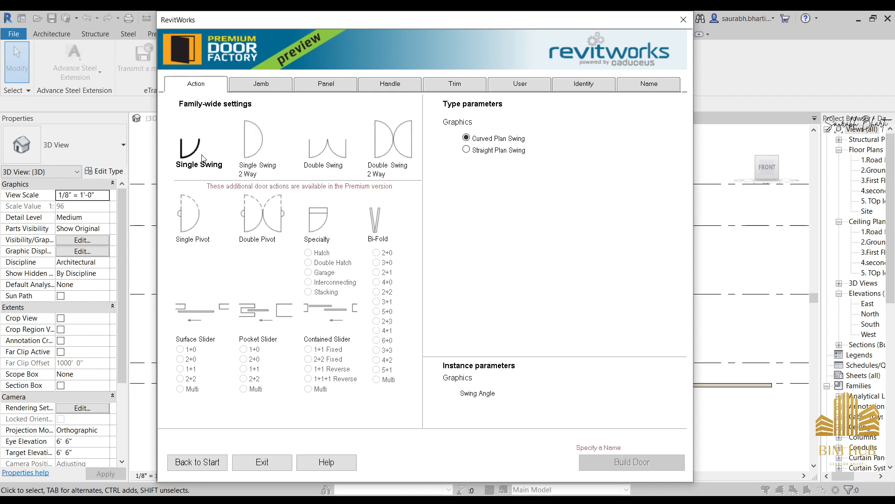
pyautogui.click(256, 87)
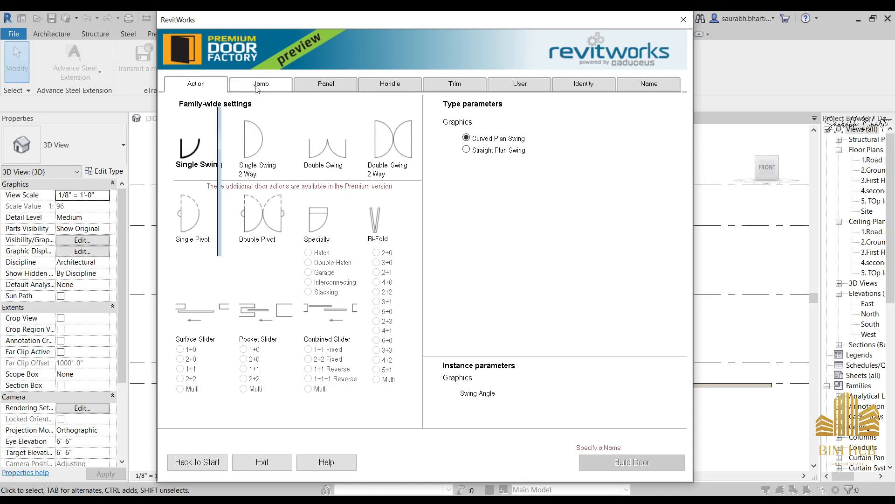
pyautogui.click(204, 83)
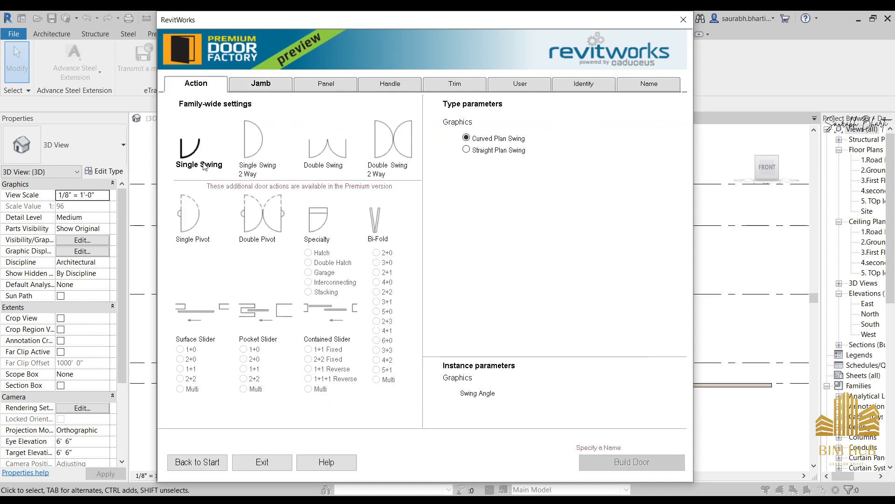
# Compare the jamb profiles that adjoin and wrap the wall, and choose the Flat jamb that adjoins the wall
pyautogui.click(261, 84)
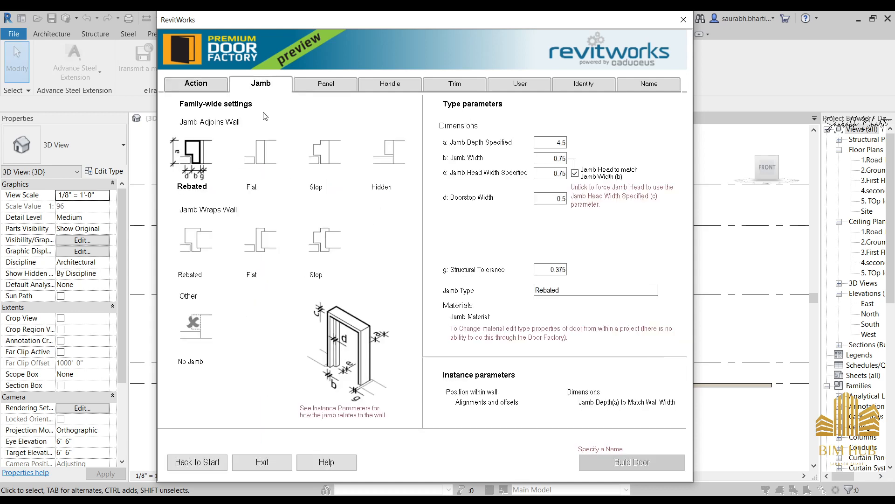
pyautogui.click(272, 155)
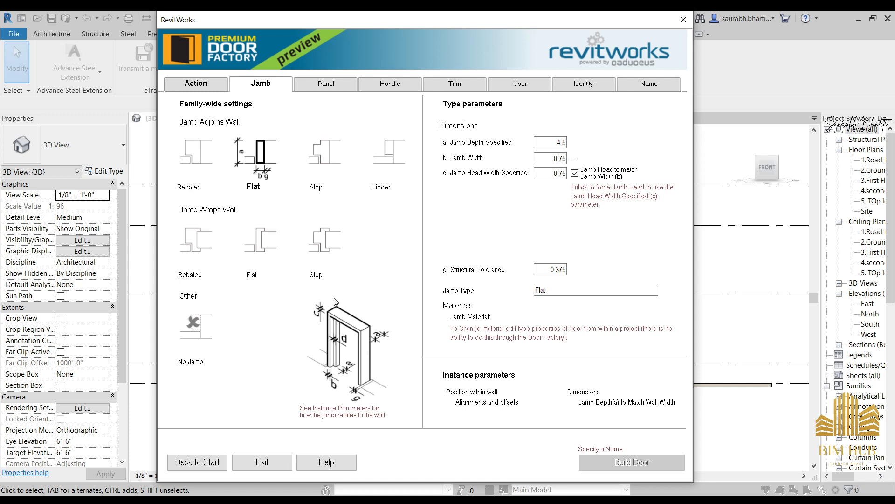
pyautogui.click(312, 91)
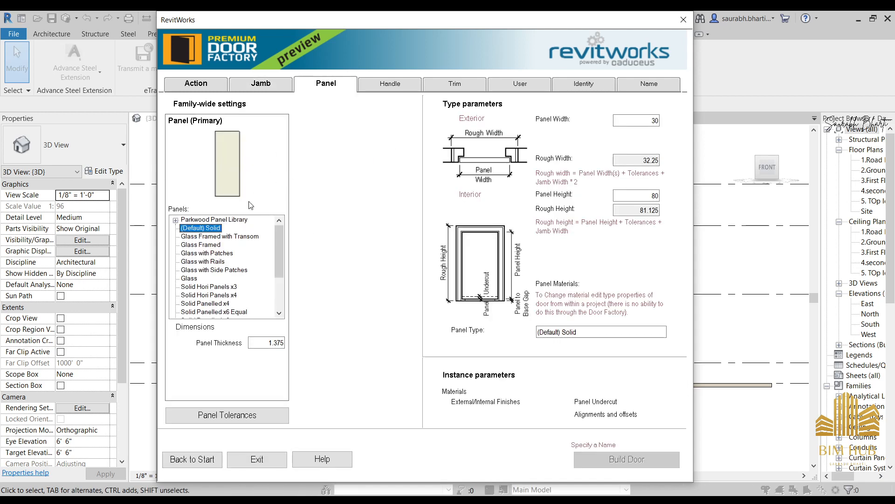
pyautogui.click(245, 78)
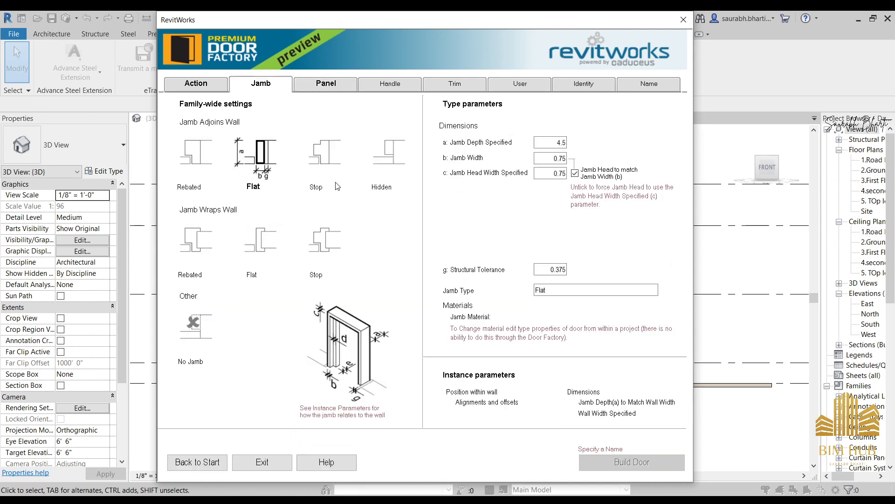
pyautogui.click(261, 242)
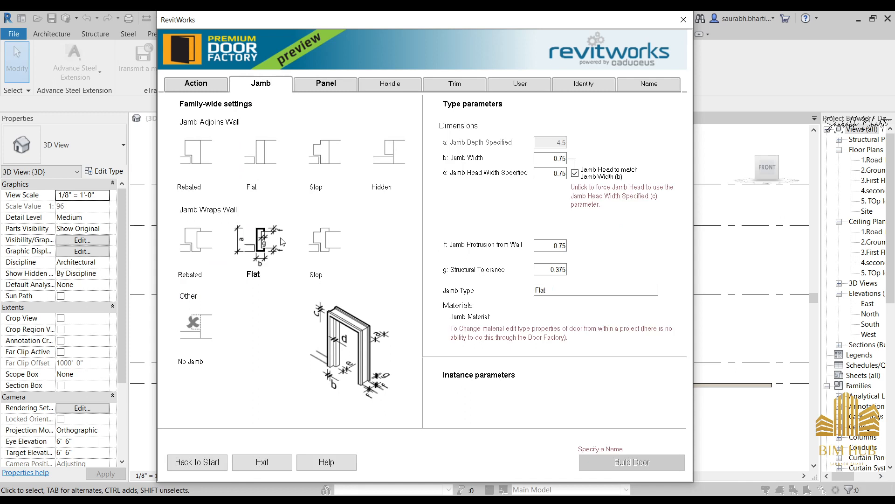
pyautogui.click(311, 247)
pyautogui.click(265, 248)
pyautogui.click(181, 251)
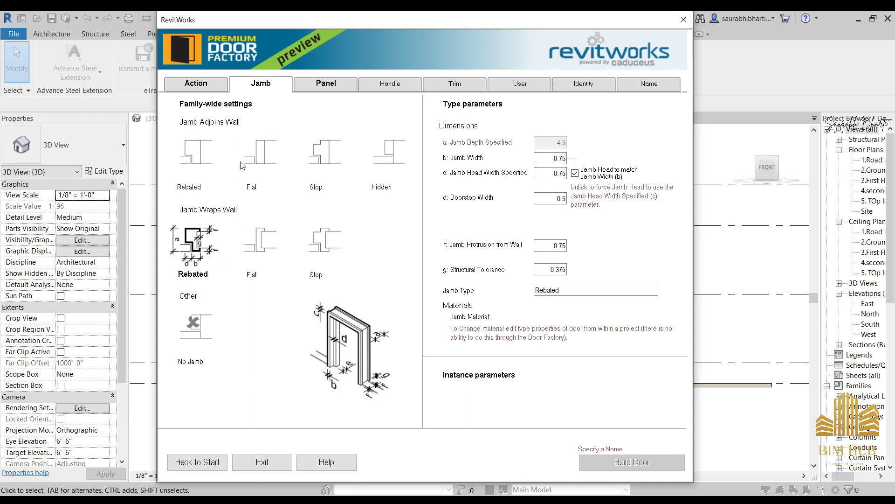
pyautogui.click(253, 154)
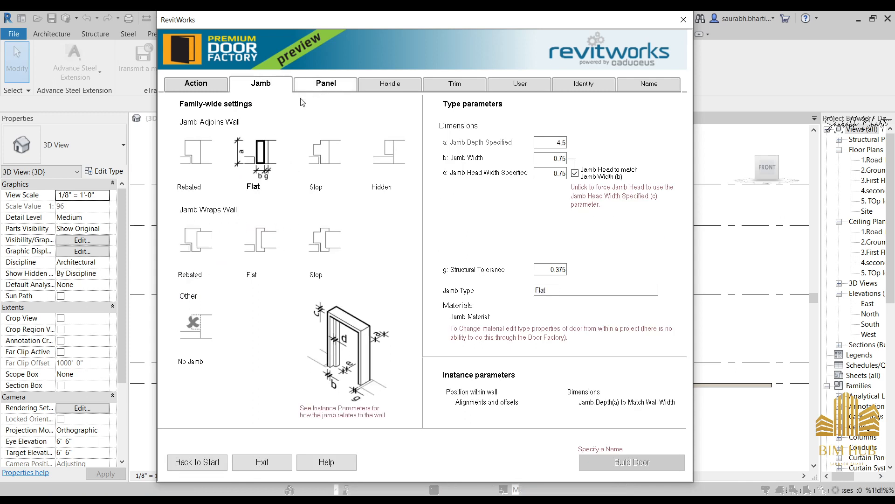
# Browse the standard panel types for the door and try the Solid with Kickplate panel
pyautogui.click(291, 83)
pyautogui.scroll(-1, 214, 251)
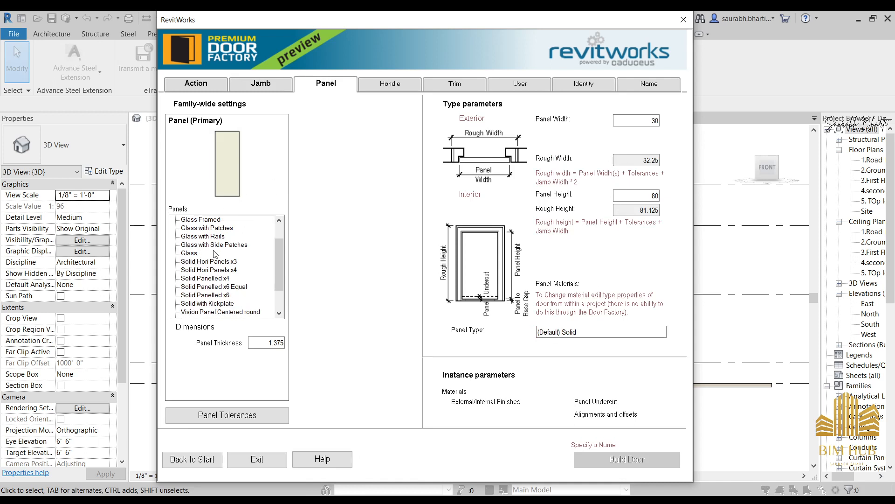
pyautogui.scroll(1, 201, 237)
pyautogui.scroll(-3, 200, 235)
pyautogui.click(201, 231)
pyautogui.click(209, 269)
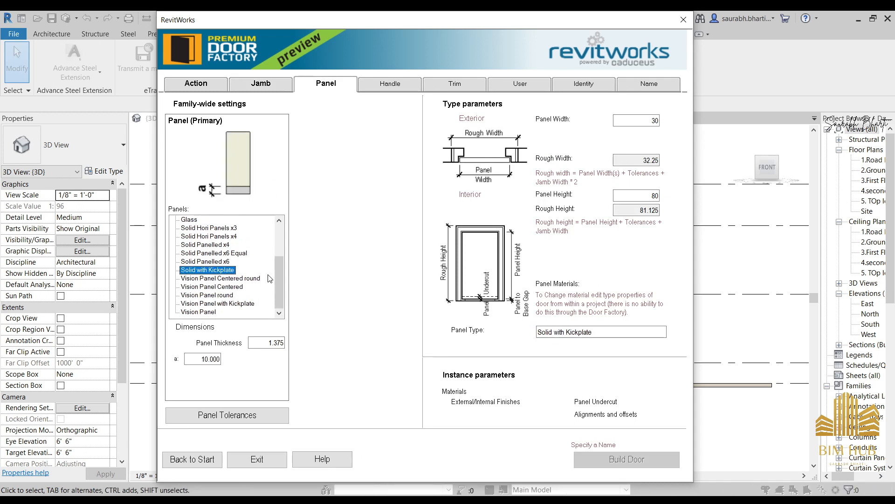
pyautogui.moveTo(280, 280); pyautogui.dragTo(281, 229)
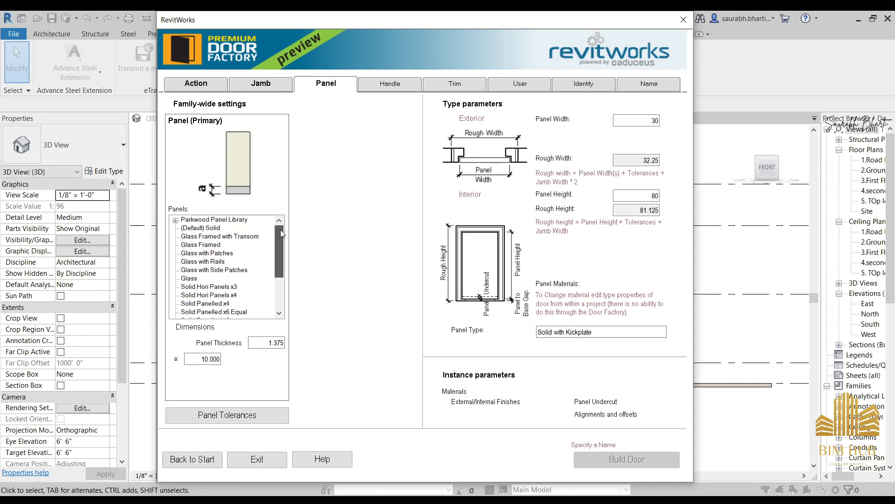
# Expand the wooden doors of the Parkwood Panel Library and preview panels such as Wooden AR44TGVEXT, E1, E2NS and E2WR
pyautogui.click(176, 221)
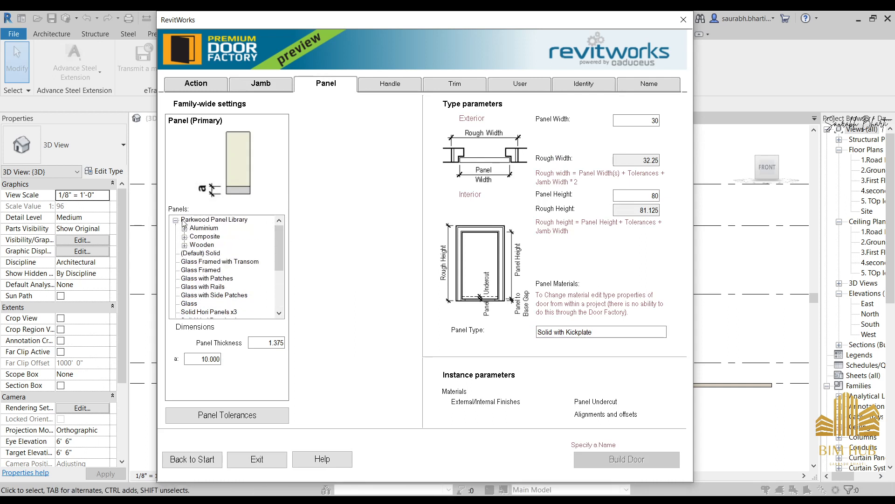
pyautogui.click(186, 246)
pyautogui.click(233, 229)
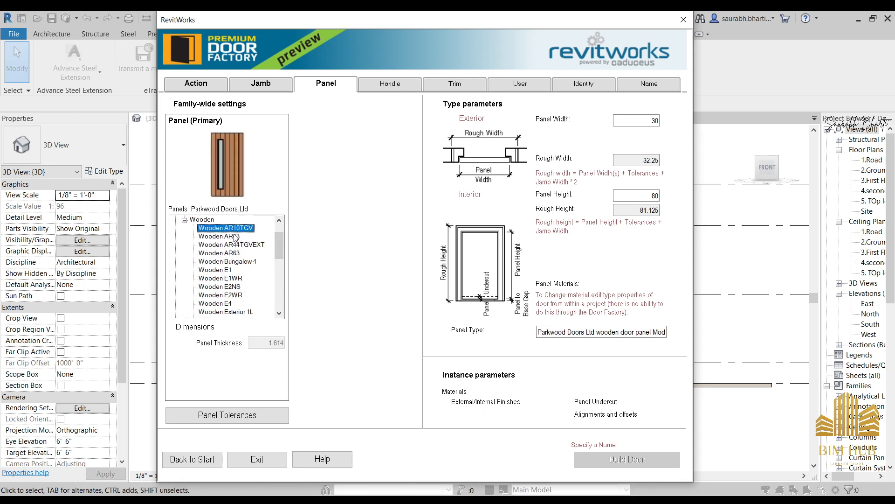
pyautogui.click(235, 245)
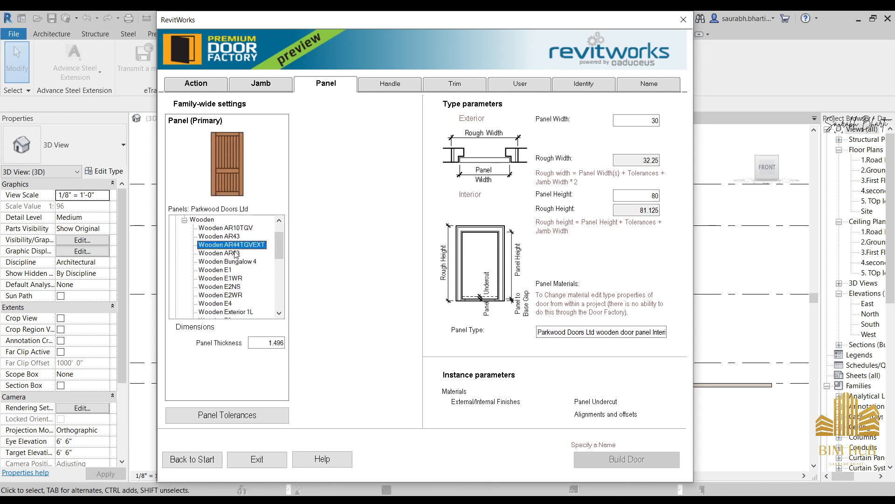
pyautogui.click(239, 263)
pyautogui.click(225, 271)
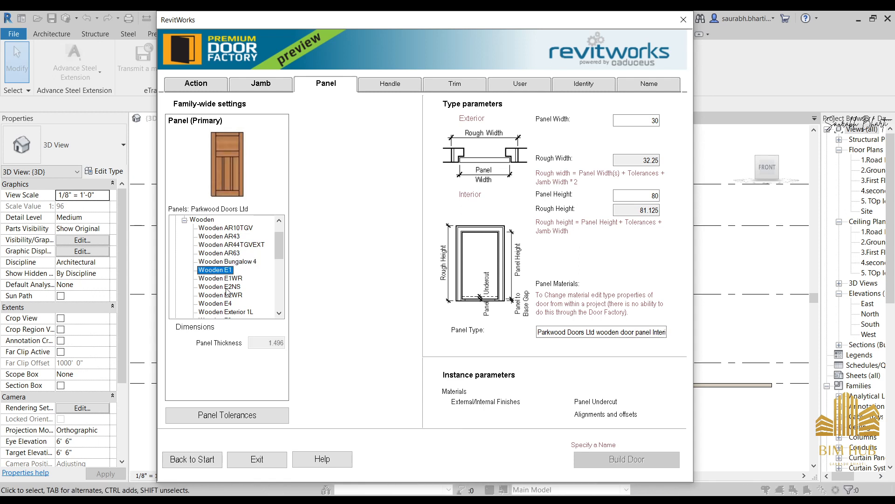
pyautogui.click(230, 287)
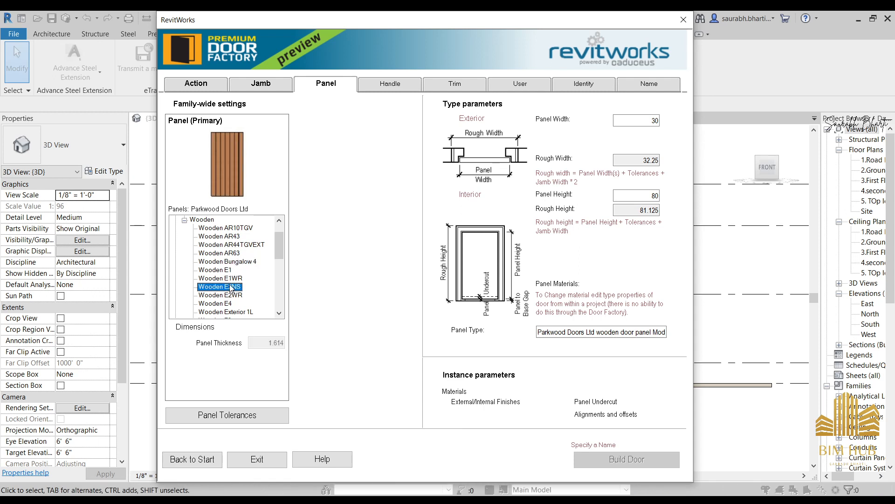
pyautogui.click(231, 295)
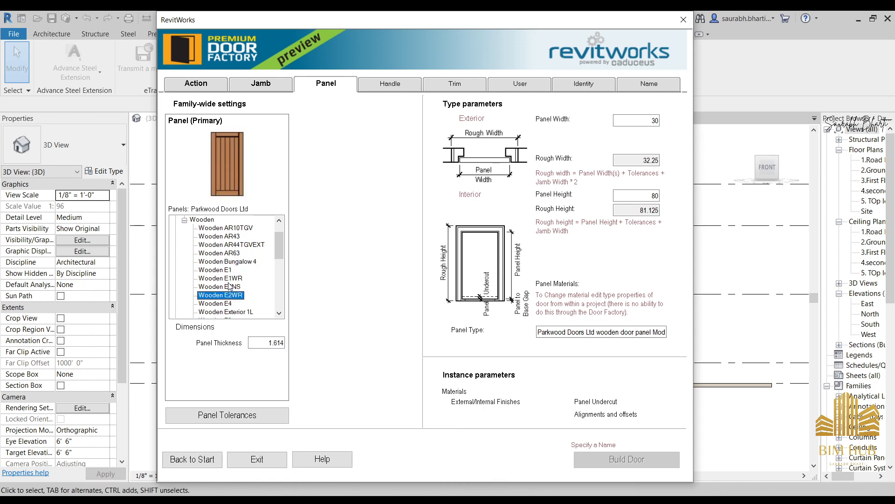
# Choose Wooden AR10TGV from the Parkwood Panel Library as the door's primary panel
pyautogui.scroll(-1, 230, 288)
pyautogui.scroll(2, 227, 258)
pyautogui.click(234, 262)
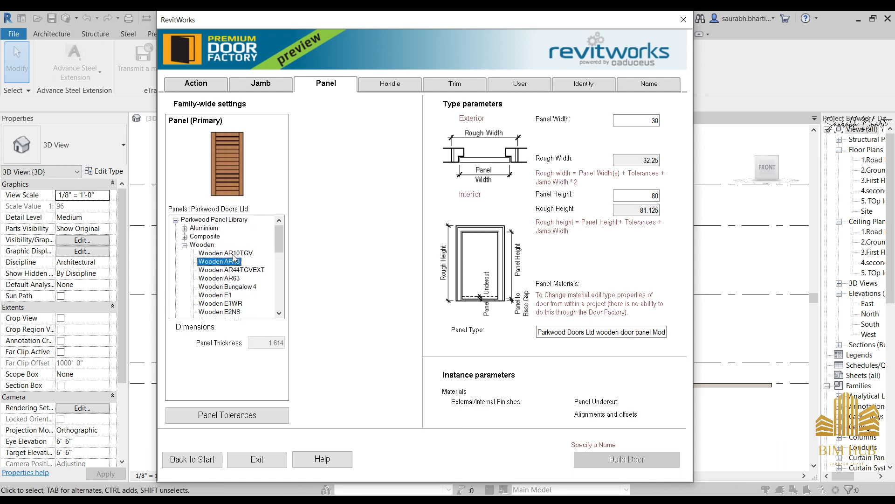
pyautogui.click(234, 254)
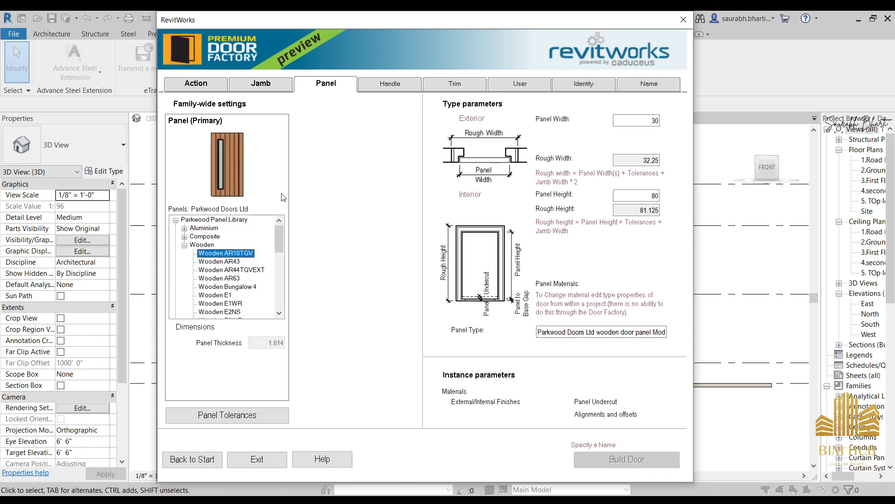
pyautogui.scroll(-3, 283, 268)
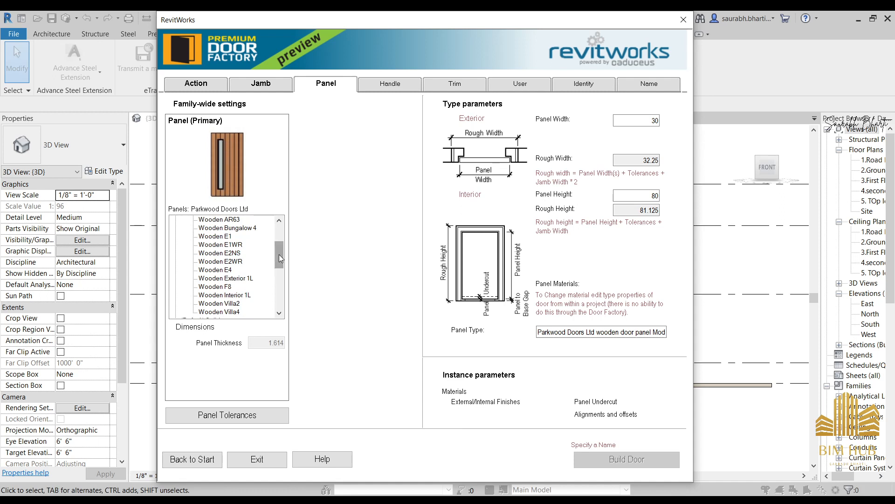
pyautogui.moveTo(279, 258); pyautogui.dragTo(279, 240)
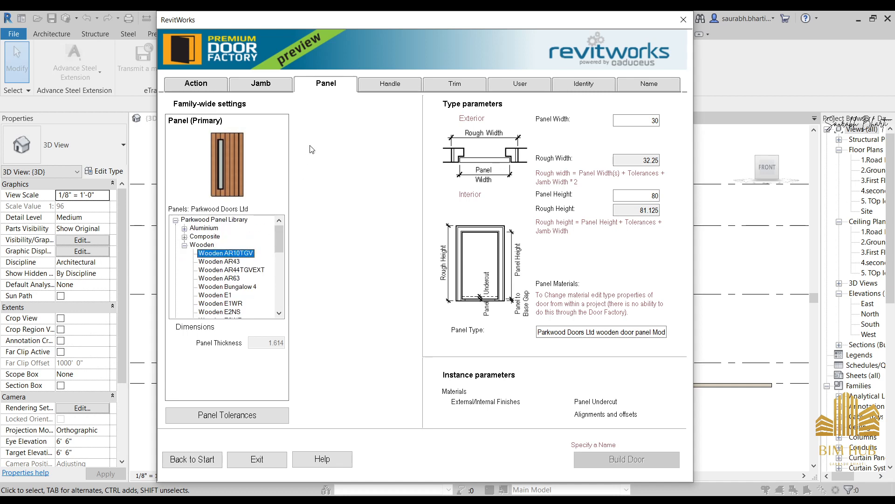
# Compare the external handle types and choose Knob Round for the door's external handle
pyautogui.click(398, 85)
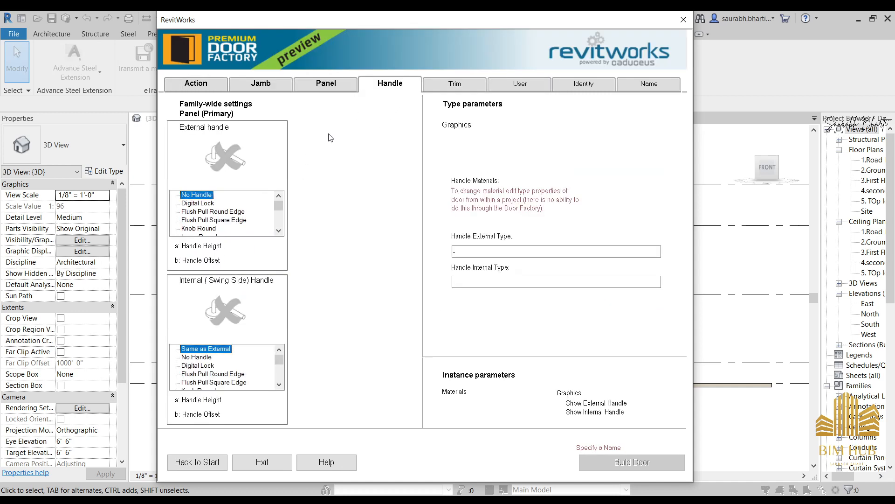
pyautogui.click(212, 213)
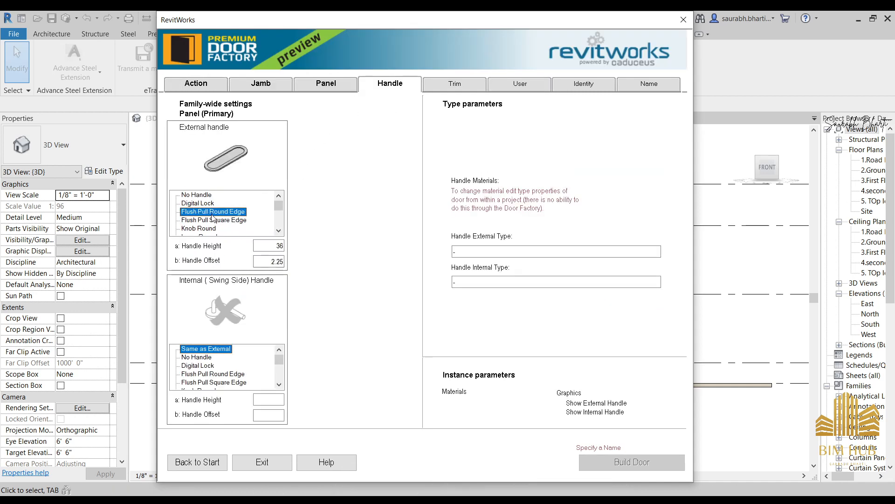
pyautogui.click(205, 205)
pyautogui.click(217, 221)
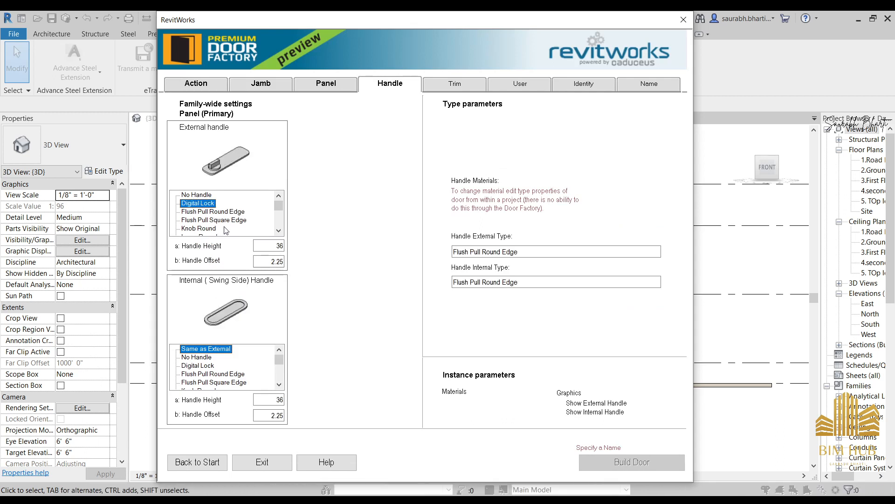
pyautogui.click(206, 230)
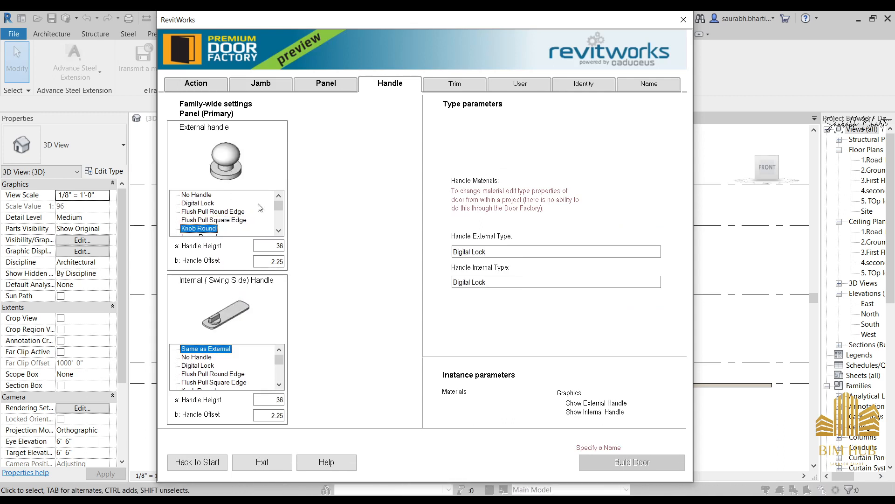
# Preview internal handle types, including Round D 20 inches long, Rect Bar 40 inches long, Panic Bar 30.5 inches long, Lever Round and Lever Square
pyautogui.scroll(-2, 278, 366)
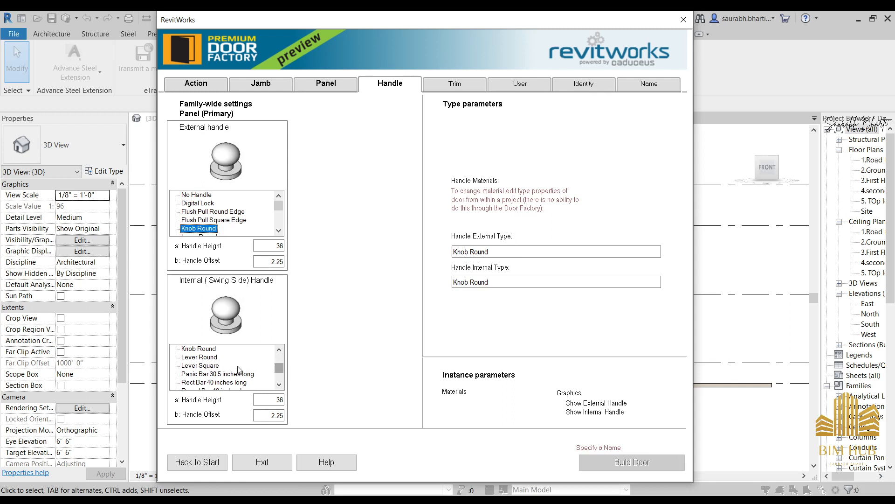
pyautogui.scroll(-2, 229, 385)
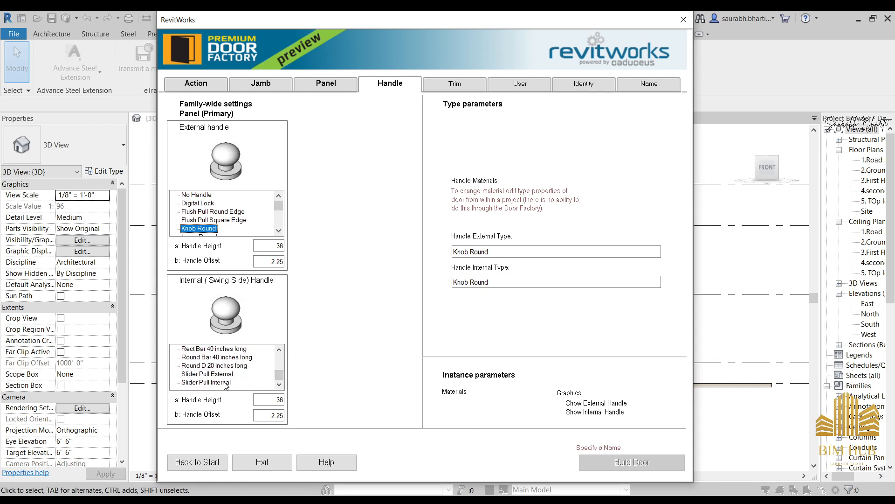
pyautogui.click(221, 366)
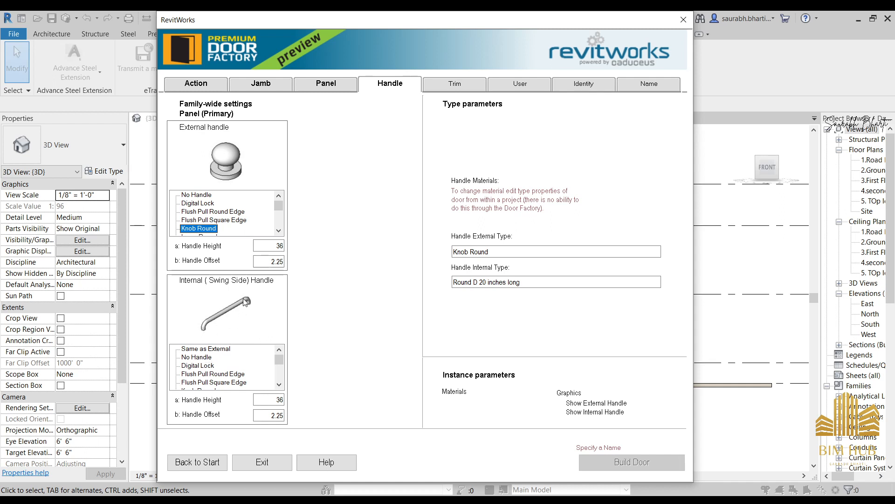
pyautogui.scroll(-3, 220, 377)
pyautogui.click(229, 356)
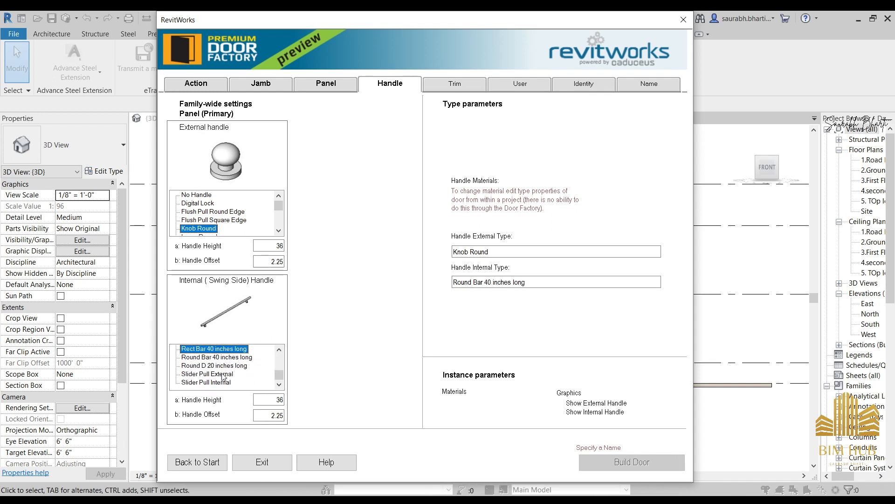
pyautogui.scroll(1, 218, 383)
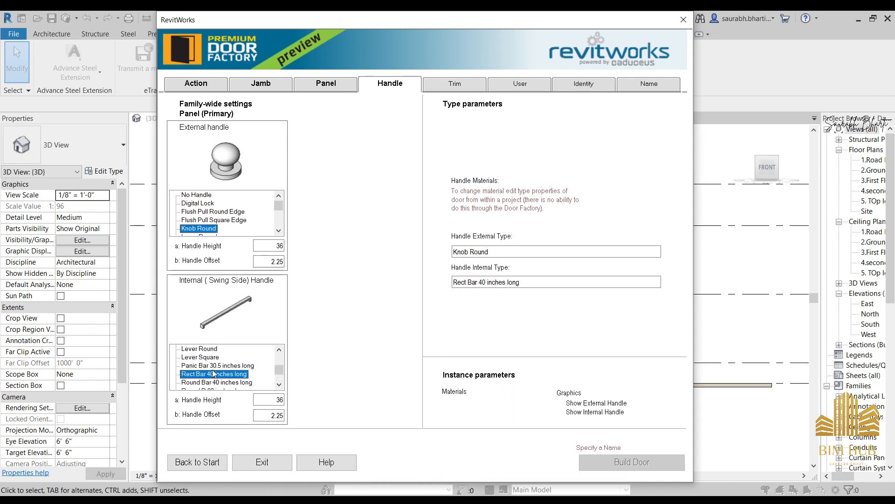
pyautogui.click(212, 367)
pyautogui.click(208, 352)
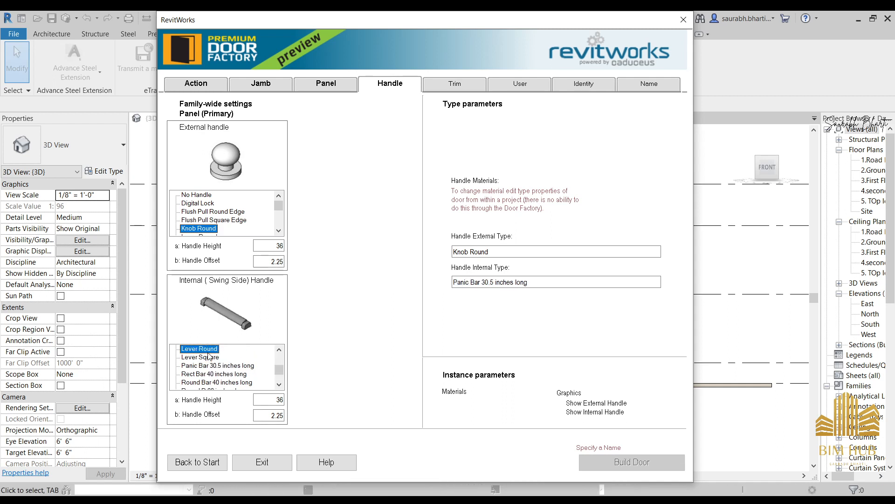
pyautogui.click(209, 357)
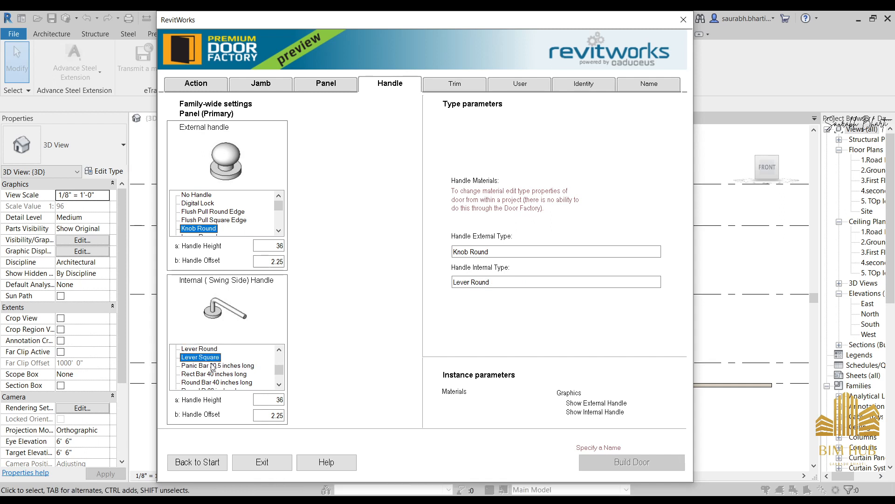
# Set the internal swing-side handle to Knob Round
pyautogui.scroll(2, 219, 373)
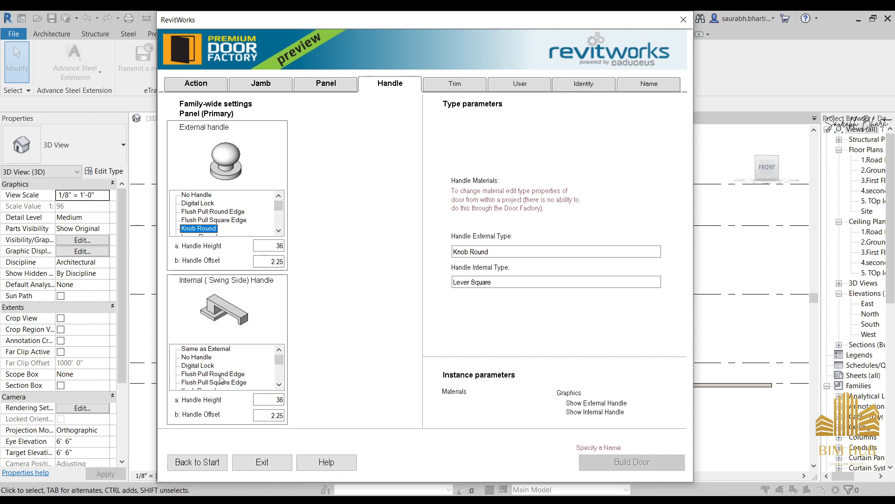
pyautogui.scroll(-5, 221, 378)
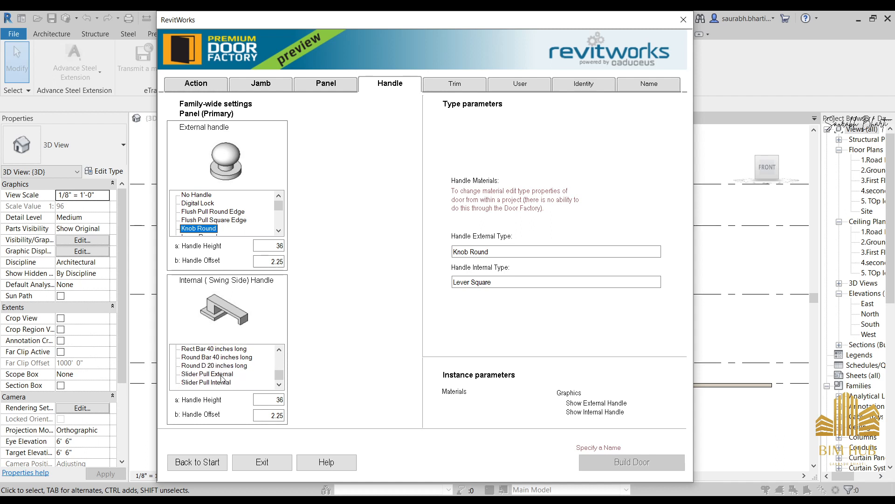
pyautogui.scroll(2, 220, 373)
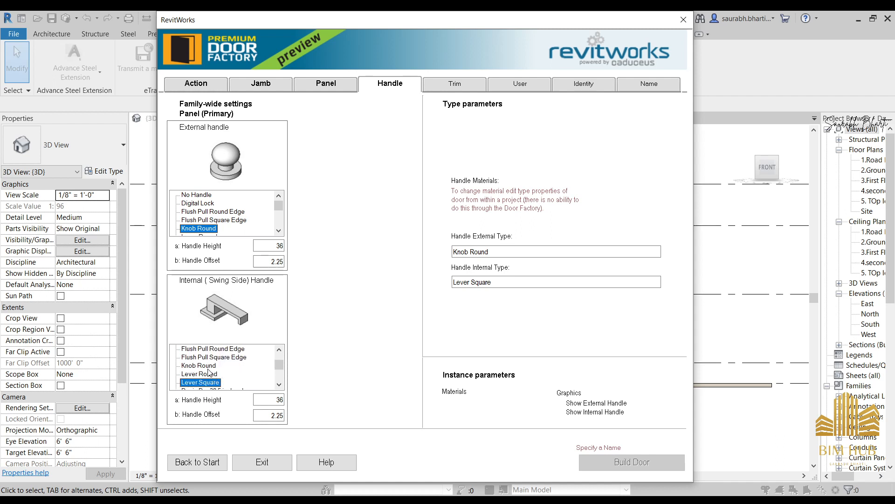
pyautogui.click(205, 365)
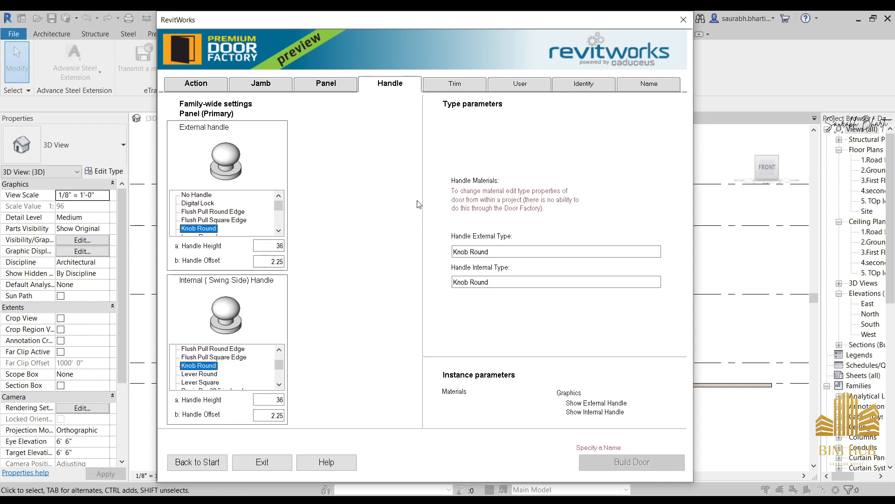
# Review the door's trim, jamb and user component settings
pyautogui.click(450, 87)
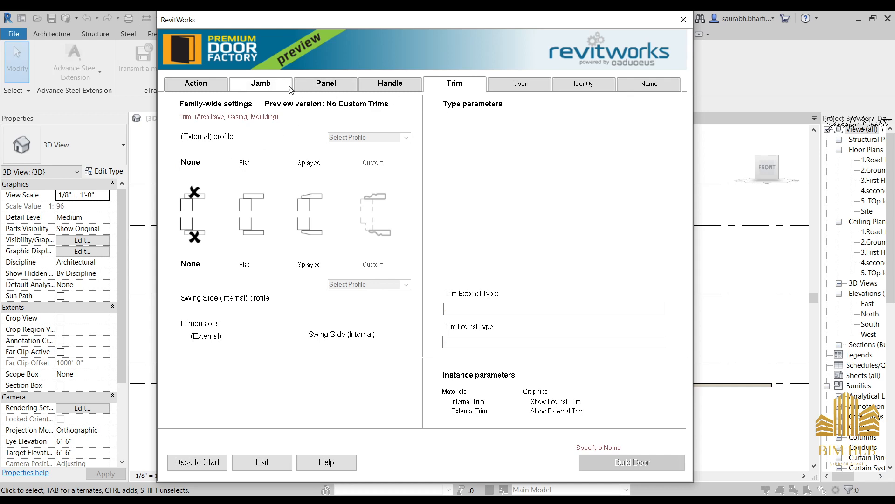
pyautogui.click(261, 84)
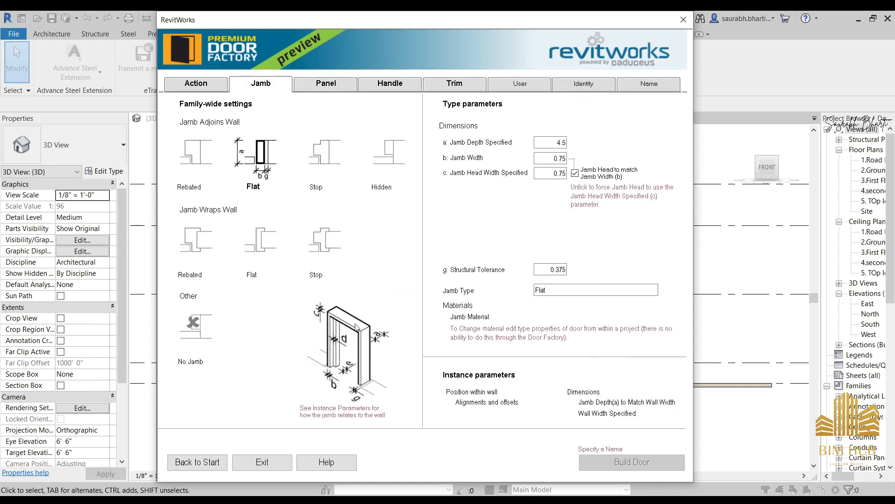
pyautogui.click(455, 84)
pyautogui.click(520, 83)
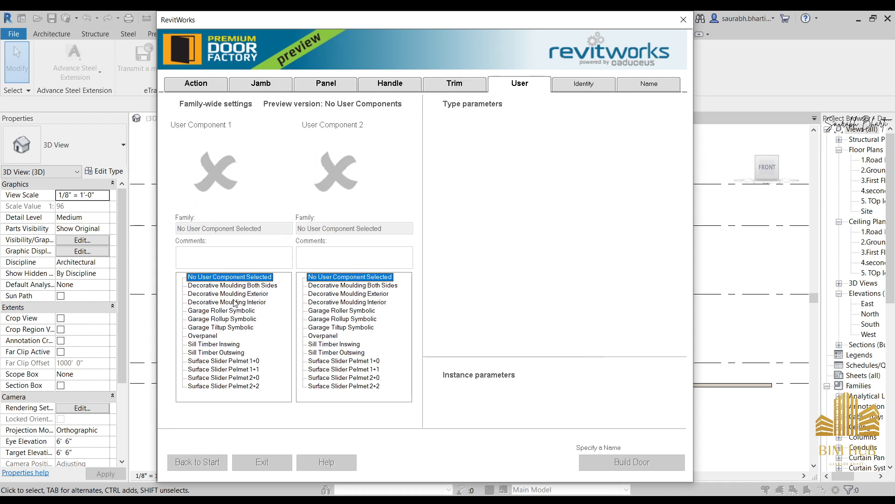
# Clear the URL in the door's identity data
pyautogui.click(583, 84)
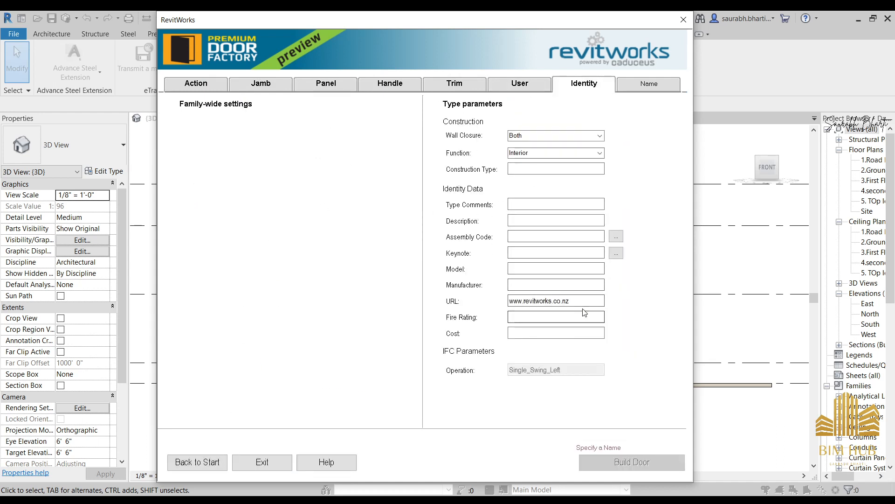
pyautogui.moveTo(587, 301); pyautogui.dragTo(324, 298)
pyautogui.press('BackSpace')
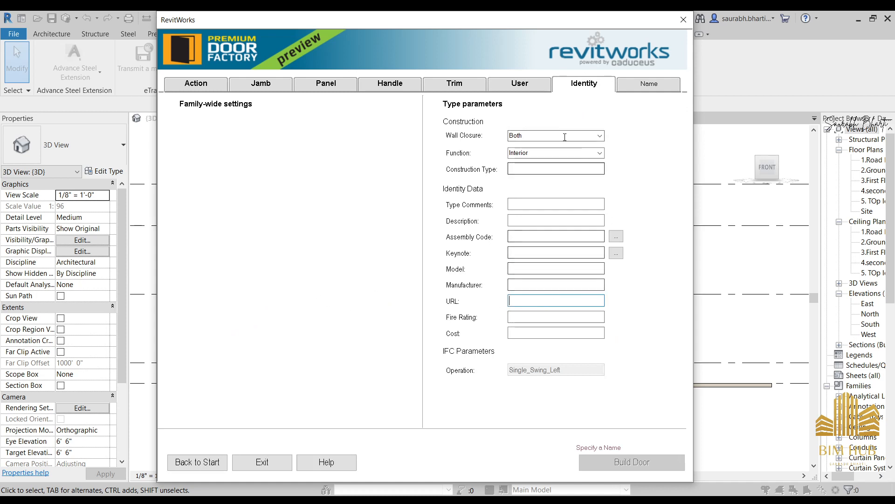
# Check the Wall Closure and Function options, choosing Both for wall closure and keeping the Interior function
pyautogui.click(600, 154)
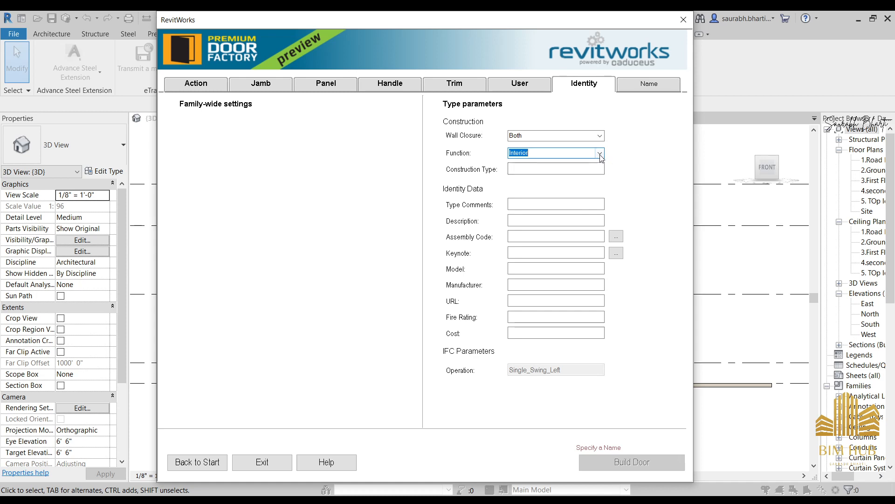
pyautogui.click(600, 156)
pyautogui.click(600, 136)
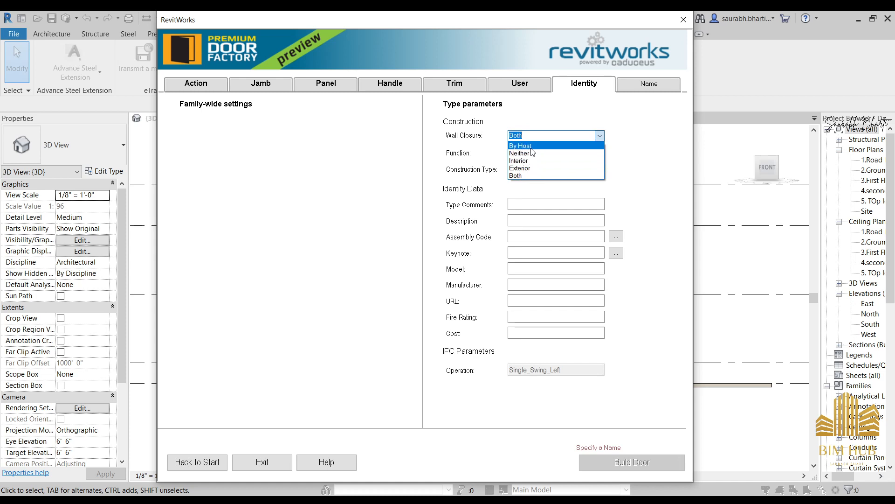
pyautogui.click(532, 176)
pyautogui.click(566, 135)
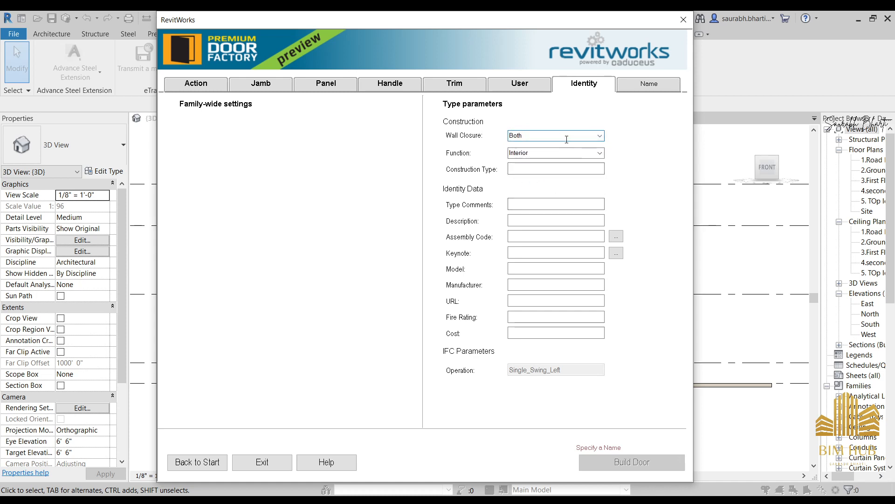
pyautogui.click(600, 153)
pyautogui.click(544, 170)
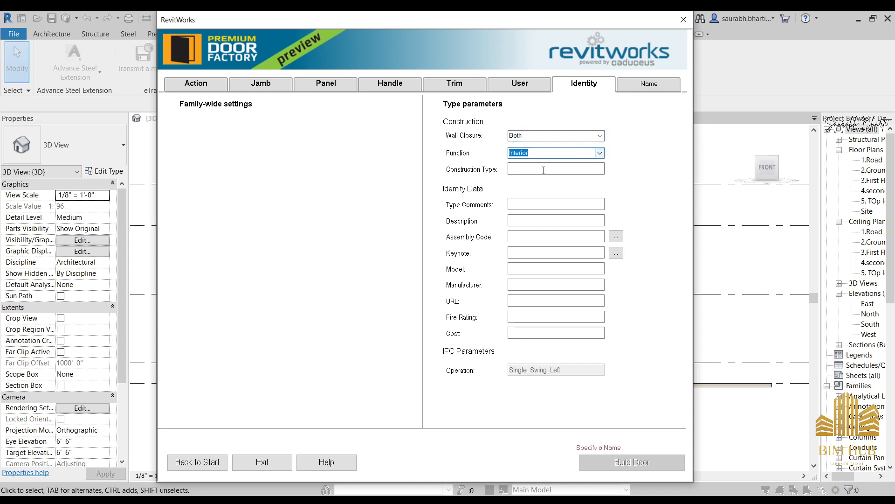
# Enter wooden Door as the type name, build the door family and accept the geometry constraints warning
pyautogui.click(620, 89)
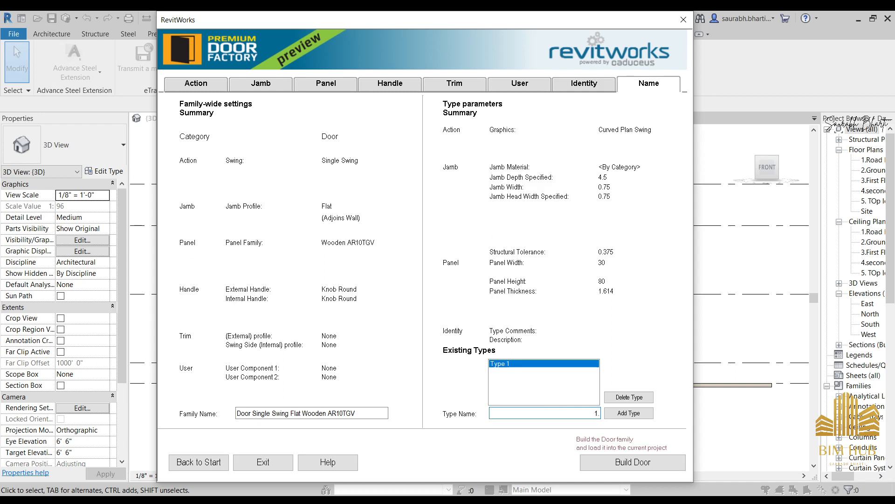
pyautogui.write('oor')
pyautogui.click(646, 468)
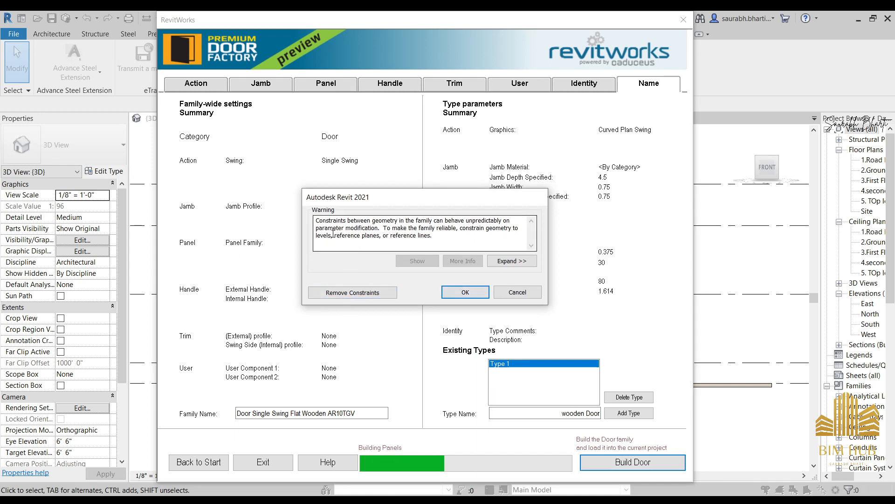
pyautogui.moveTo(433, 220); pyautogui.dragTo(364, 219)
pyautogui.moveTo(440, 228); pyautogui.dragTo(380, 236)
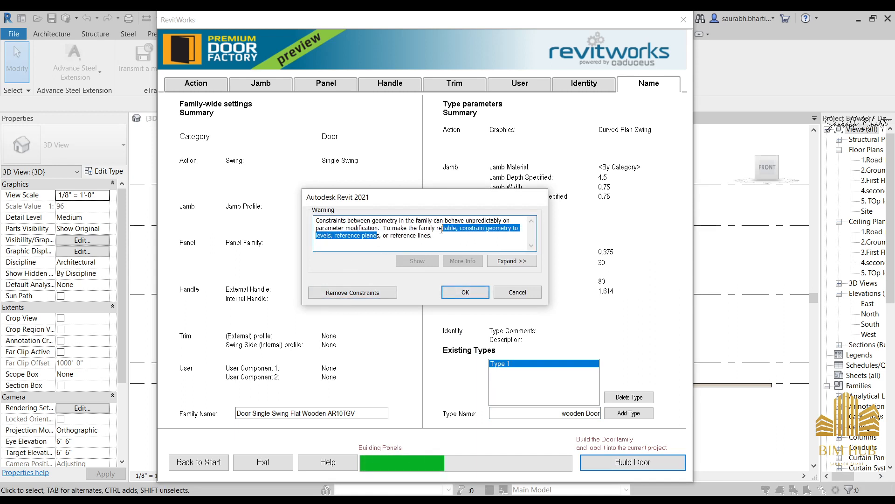
pyautogui.click(470, 291)
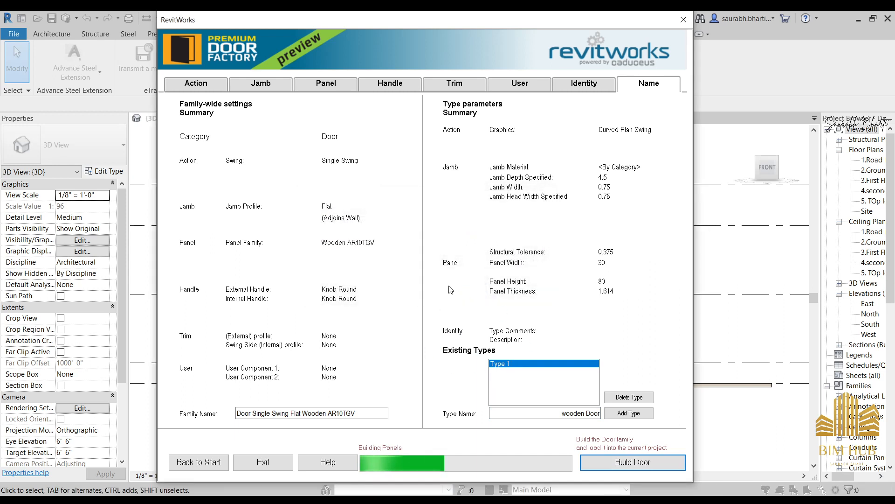
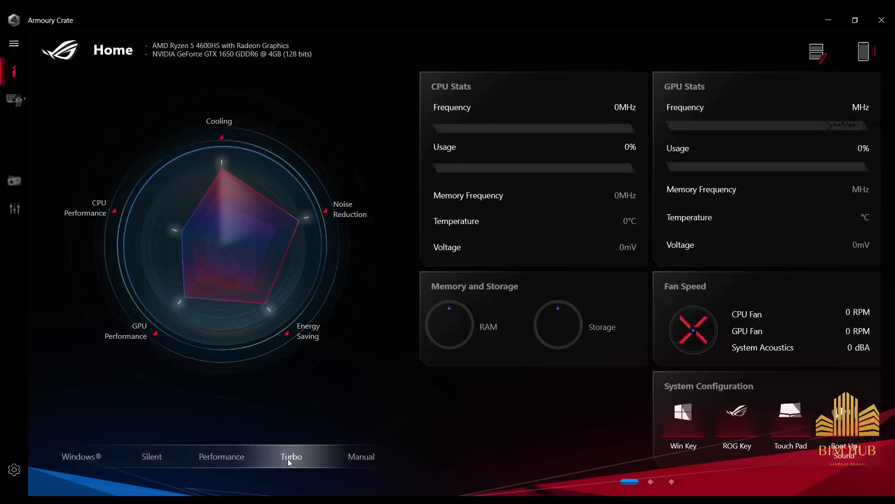
# Set the Turbo performance mode in Armoury Crate, and close the Door Factory dialog back in Revit
pyautogui.click(290, 456)
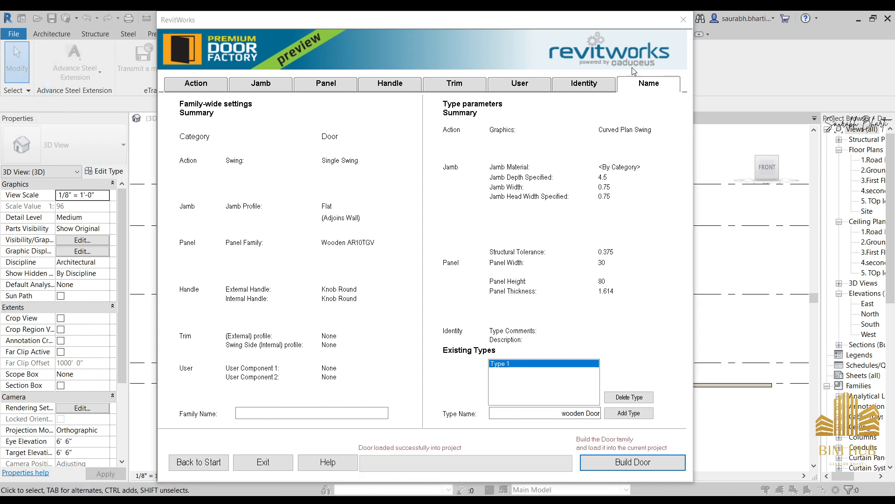
pyautogui.click(684, 20)
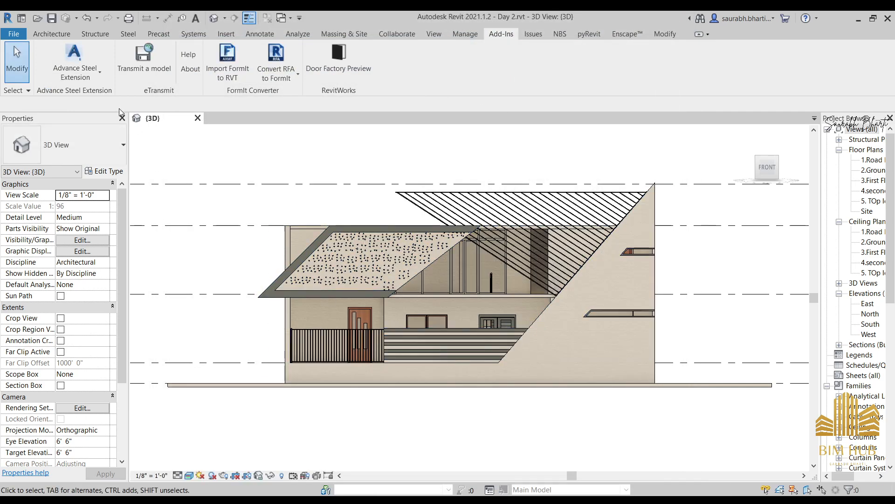
# Place a Door Single Swing Flat Wooden AR10TGV, Type 1, on the sloped front wall below the window slot
pyautogui.click(52, 34)
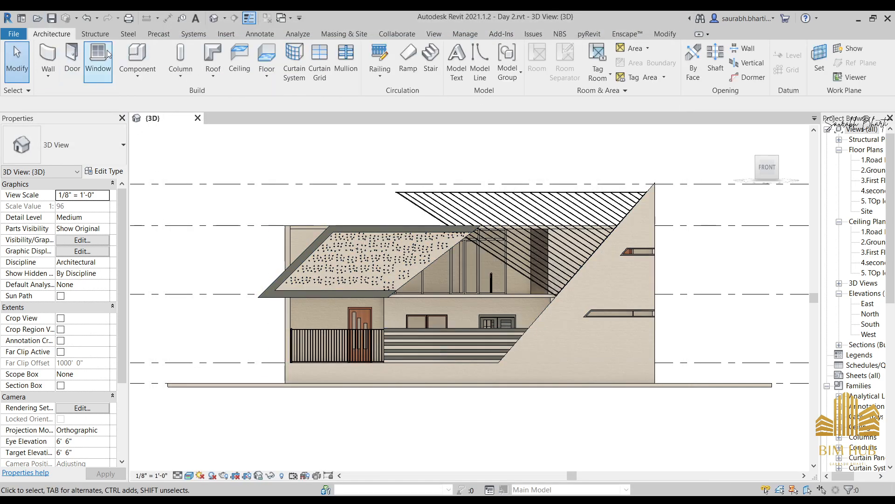
pyautogui.click(73, 50)
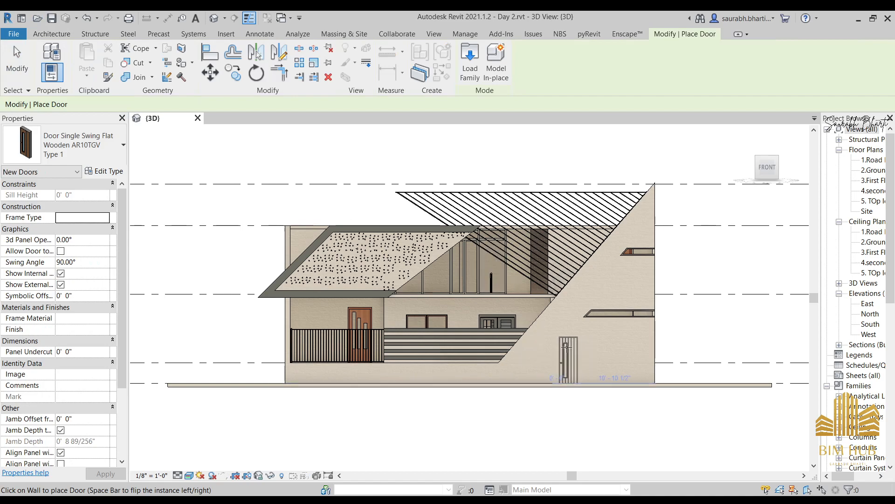
pyautogui.scroll(5, 566, 345)
pyautogui.scroll(-6, 566, 345)
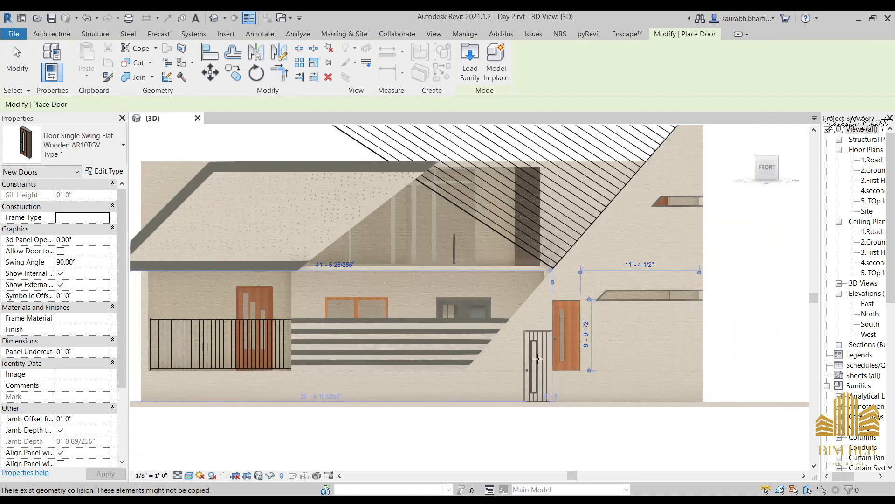
pyautogui.keyDown('shift'); pyautogui.moveTo(566, 345); pyautogui.dragTo(481, 340, button='middle'); pyautogui.keyUp('shift')
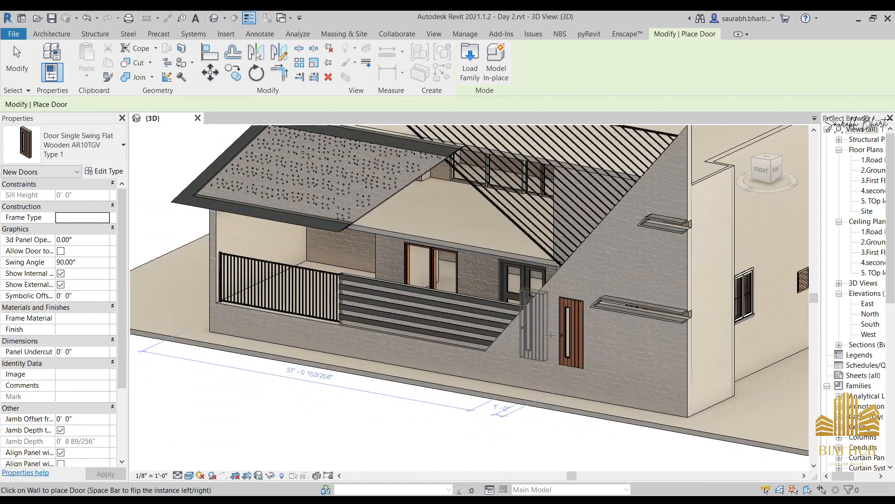
pyautogui.scroll(2, 572, 331)
# Finish door placement and delete the wooden door from the sloped front wall
pyautogui.press('Escape')
pyautogui.click(576, 337)
pyautogui.press('Delete')
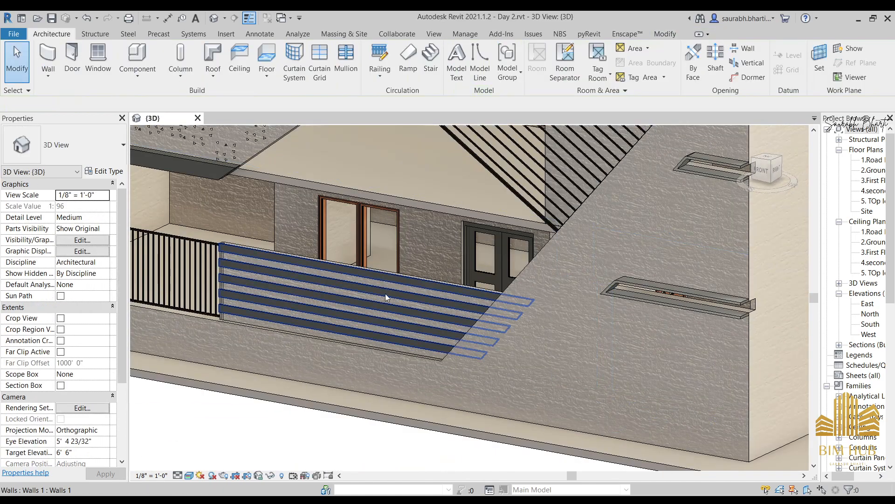
# Select the double exterior door behind the striped parapet and examine the doors on the front facade
pyautogui.scroll(2, 385, 293)
pyautogui.click(397, 295)
pyautogui.scroll(-2, 397, 294)
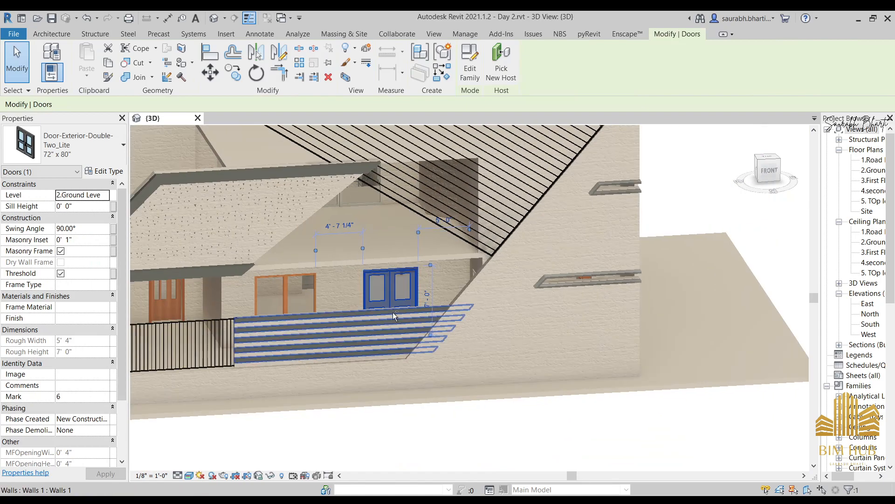
pyautogui.keyDown('shift'); pyautogui.moveTo(404, 326); pyautogui.dragTo(446, 302, button='middle'); pyautogui.keyUp('shift')
pyautogui.scroll(2, 355, 257)
pyautogui.scroll(-3, 375, 266)
pyautogui.scroll(1, 239, 275)
pyautogui.scroll(2, 238, 275)
# Select all instances of the porch's 36" x 84" 3 door and change them to Door Single Swing Flat Wooden AR10TGV, Type 1
pyautogui.click(239, 281)
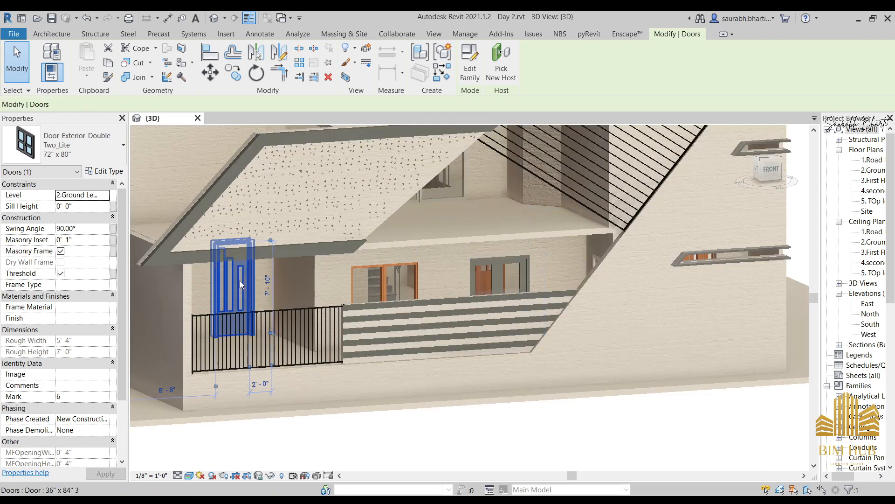
pyautogui.press('s')
pyautogui.press('a')
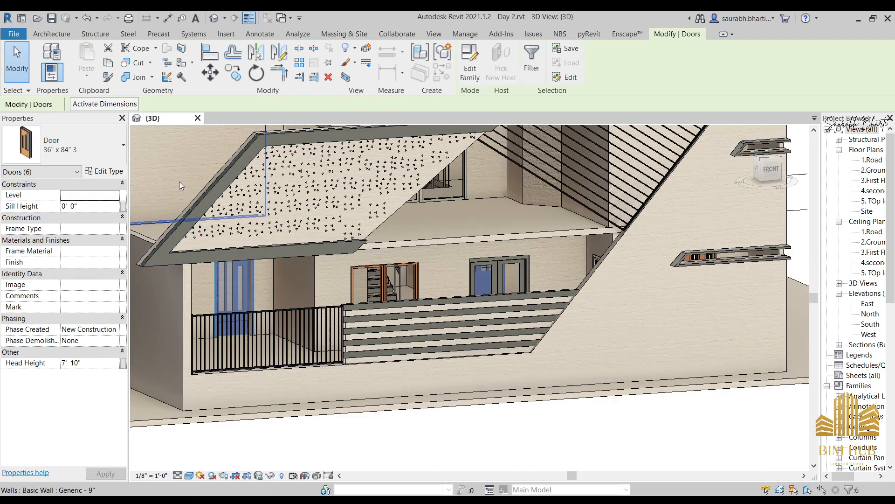
pyautogui.click(83, 139)
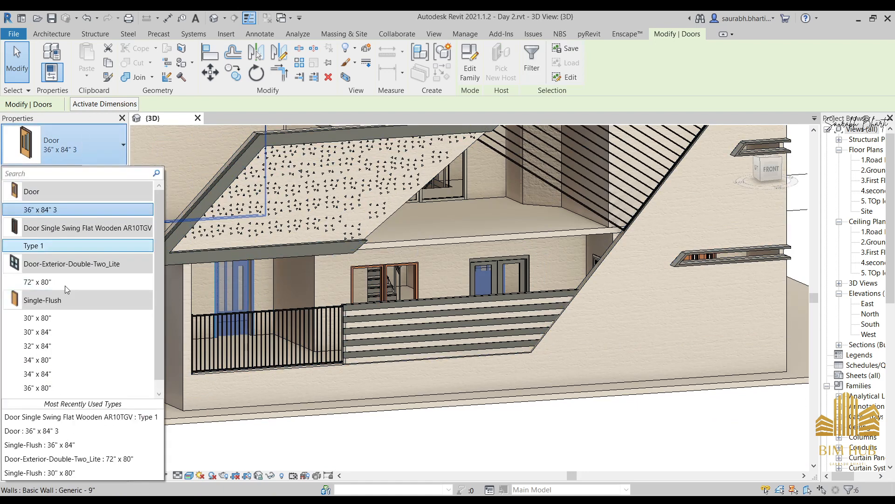
pyautogui.click(61, 242)
pyautogui.press('Escape')
# Inspect the porch's wooden door and check its panel width and height in the type properties without changing them
pyautogui.scroll(-2, 343, 377)
pyautogui.keyDown('shift'); pyautogui.moveTo(394, 357); pyautogui.dragTo(233, 314, button='middle'); pyautogui.keyUp('shift')
pyautogui.scroll(3, 261, 313)
pyautogui.keyDown('shift'); pyautogui.moveTo(303, 319); pyautogui.dragTo(315, 304, button='middle'); pyautogui.keyUp('shift')
pyautogui.scroll(5, 305, 312)
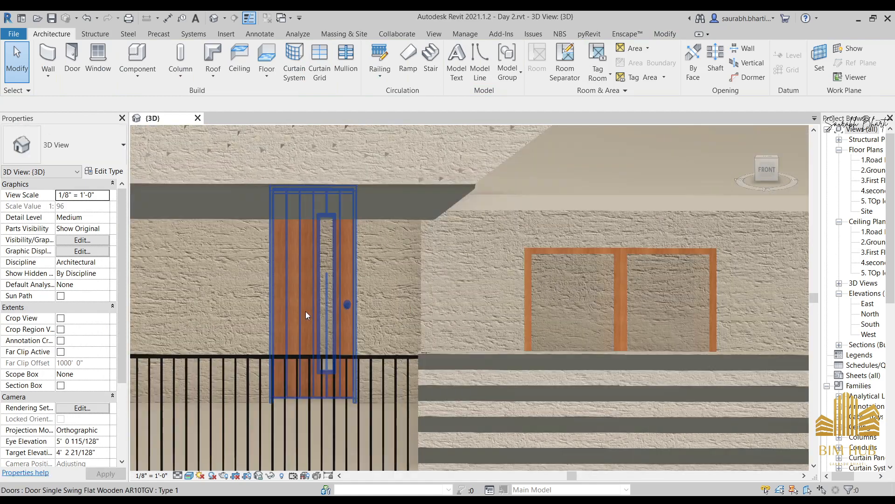
pyautogui.click(306, 312)
pyautogui.click(107, 183)
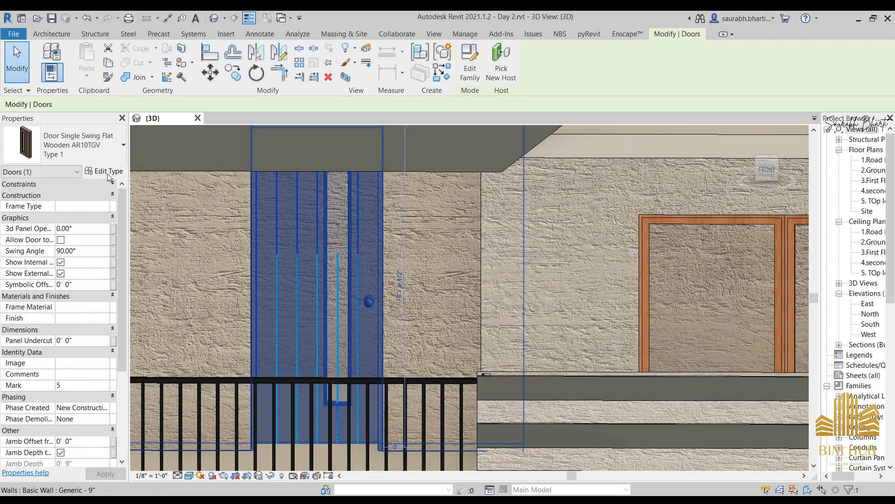
pyautogui.click(104, 171)
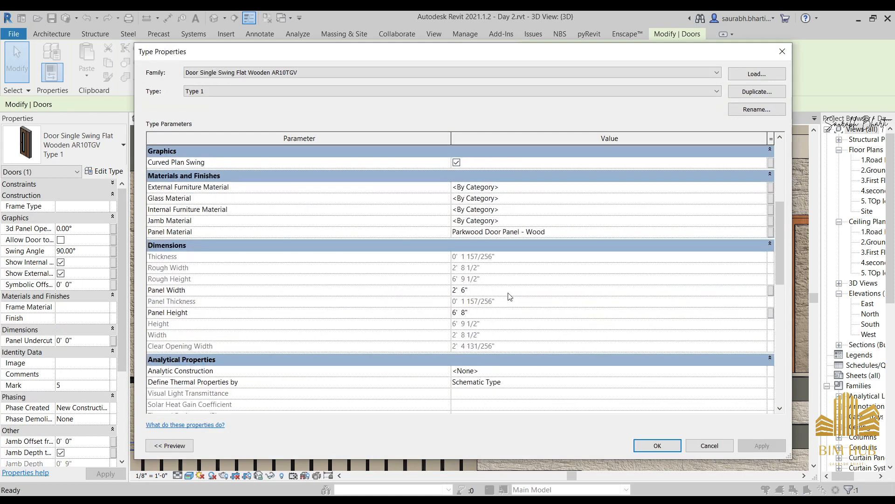
pyautogui.click(467, 290)
pyautogui.click(486, 289)
pyautogui.click(460, 312)
pyautogui.click(478, 314)
pyautogui.click(782, 51)
# Duplicate the porch door's type as Type 2
pyautogui.scroll(2, 440, 203)
pyautogui.scroll(-3, 429, 259)
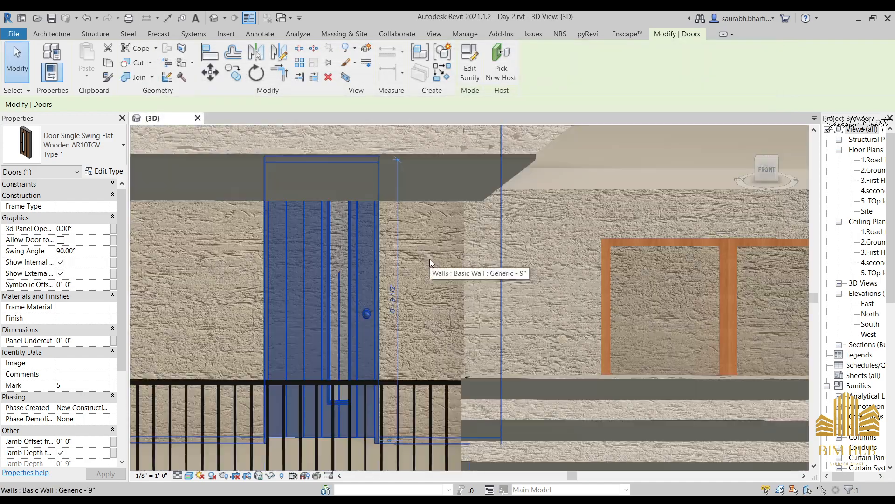
pyautogui.click(429, 258)
pyautogui.keyDown('shift'); pyautogui.moveTo(349, 278); pyautogui.dragTo(315, 295, button='middle'); pyautogui.keyUp('shift')
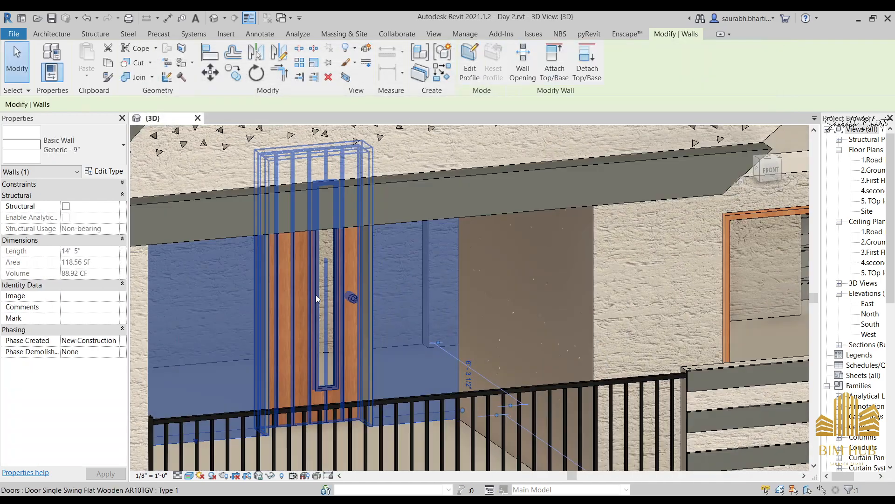
pyautogui.scroll(3, 315, 295)
pyautogui.click(406, 266)
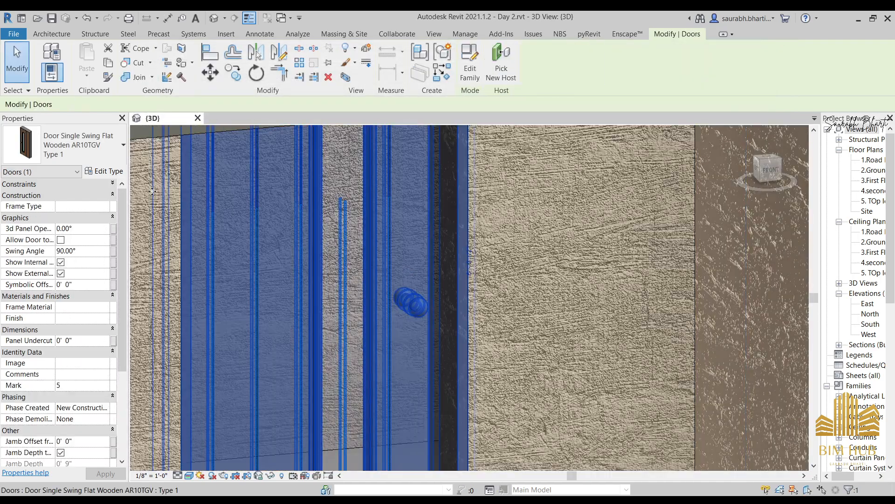
pyautogui.click(104, 171)
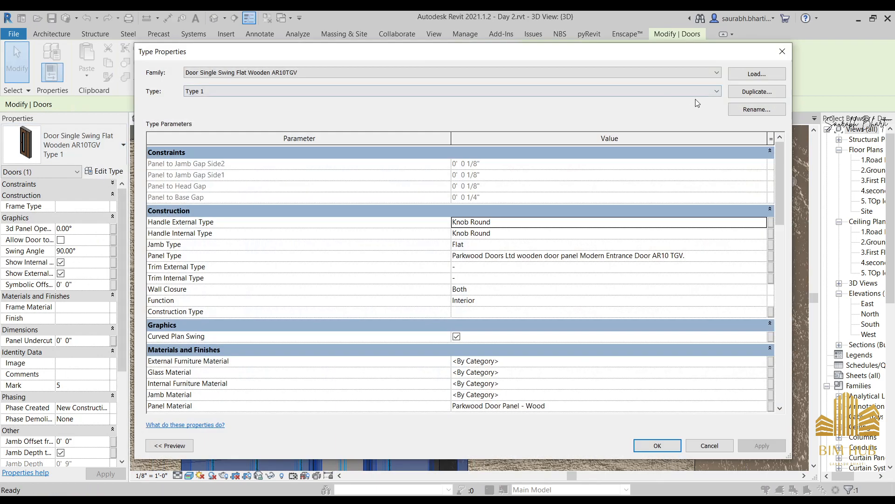
pyautogui.click(740, 92)
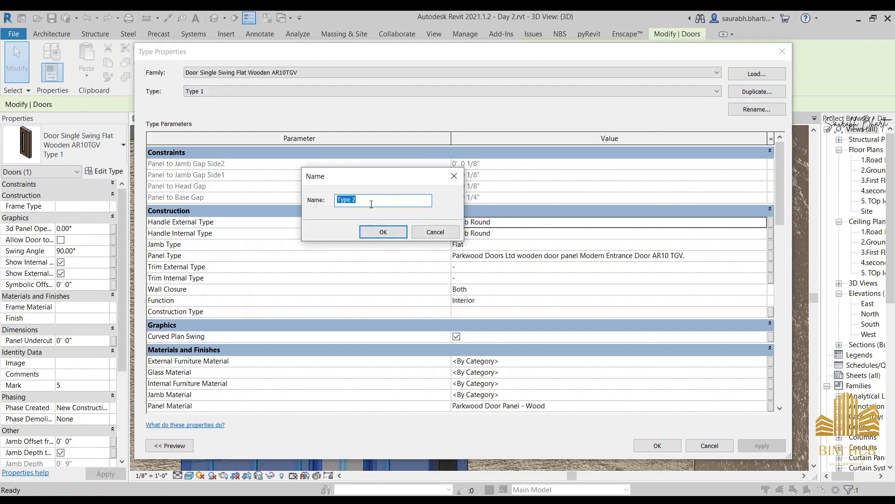
pyautogui.click(383, 232)
# Set the glass material of door Type 2 to Parkwood Door Panel - Wood and apply the type change
pyautogui.scroll(-3, 407, 324)
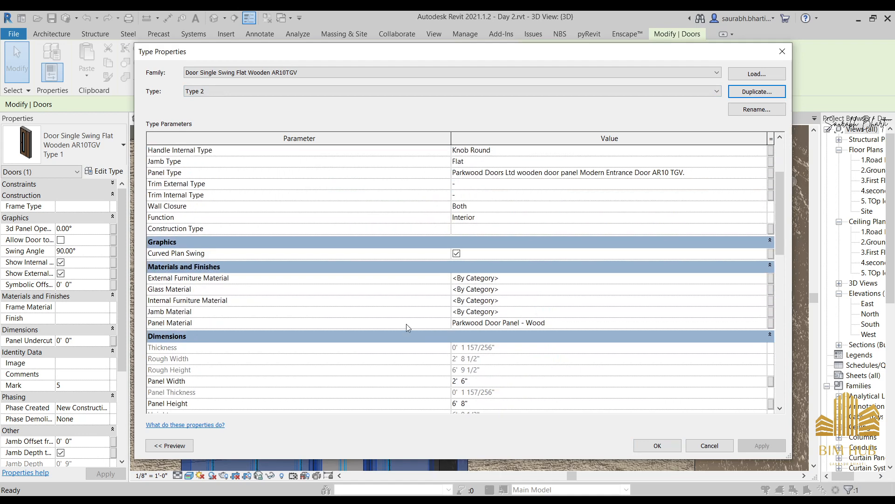
pyautogui.click(560, 325)
pyautogui.hotkey('ctrl', 'c')
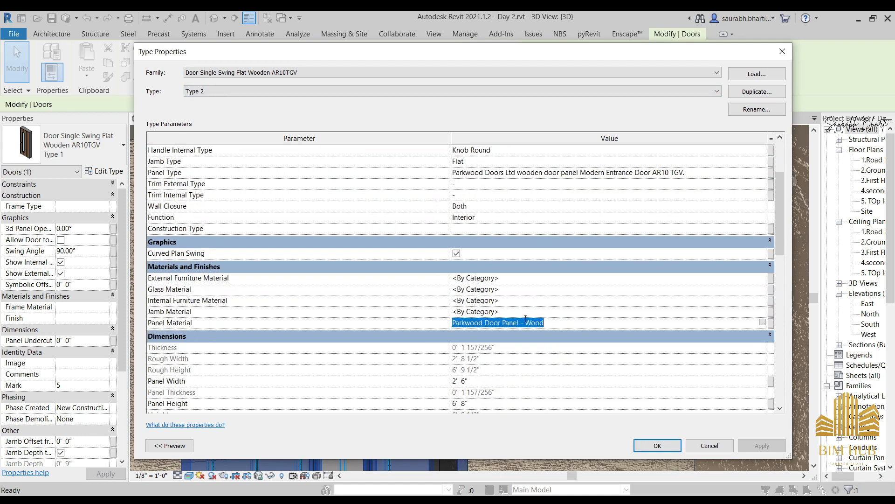
pyautogui.click(511, 290)
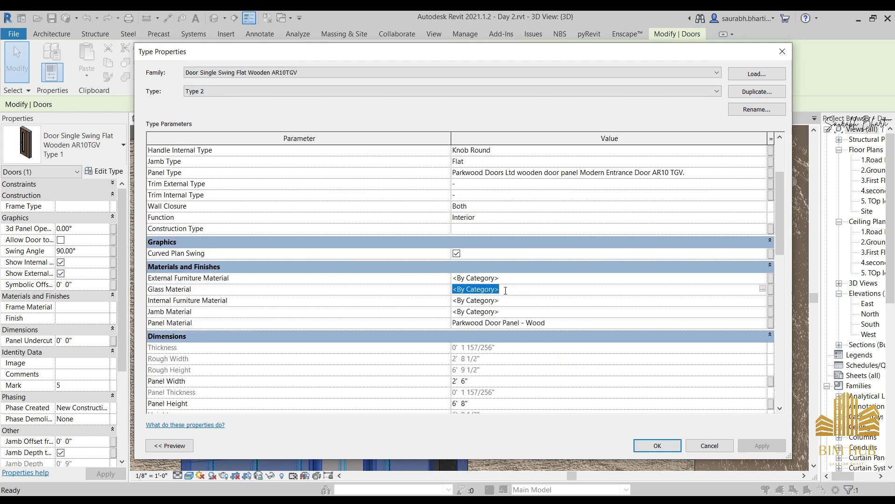
pyautogui.hotkey('ctrl', 'v')
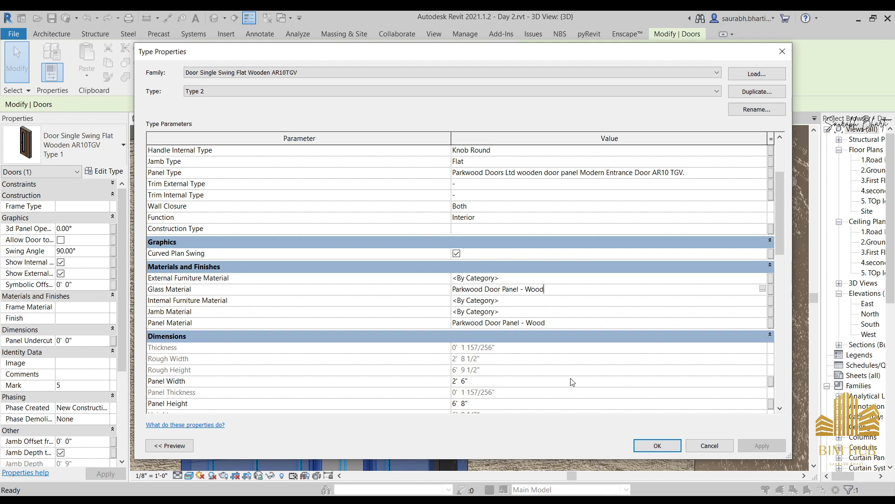
pyautogui.click(658, 445)
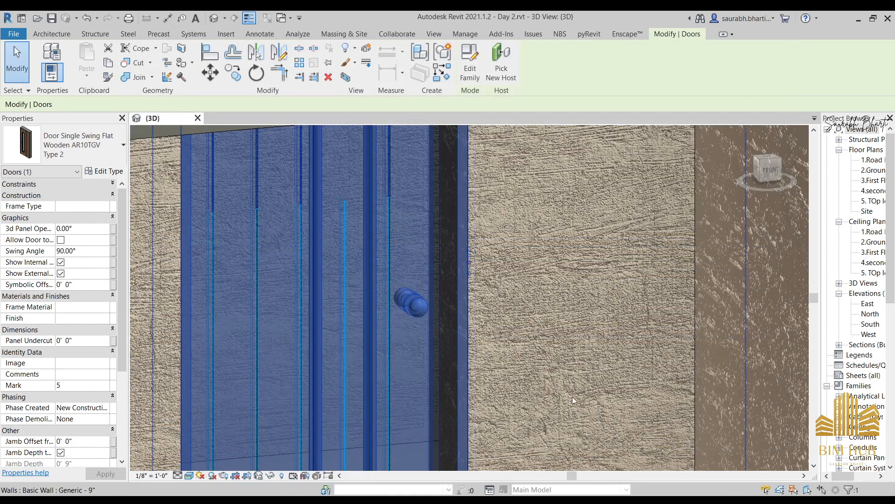
# Inspect the porch door with its wood-filled glazing and revert the door to Type 1
pyautogui.click(558, 343)
pyautogui.scroll(-3, 559, 343)
pyautogui.scroll(-5, 535, 320)
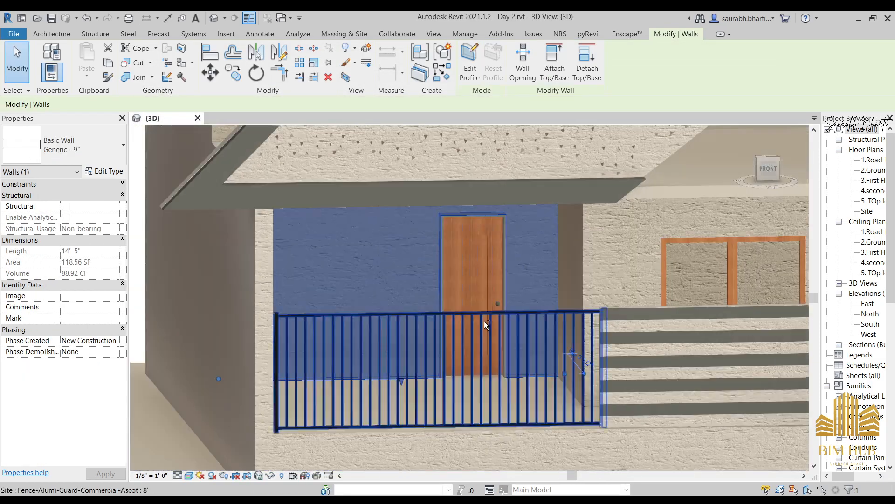
pyautogui.keyDown('shift'); pyautogui.moveTo(407, 376); pyautogui.dragTo(511, 400, button='middle'); pyautogui.keyUp('shift')
pyautogui.scroll(8, 500, 317)
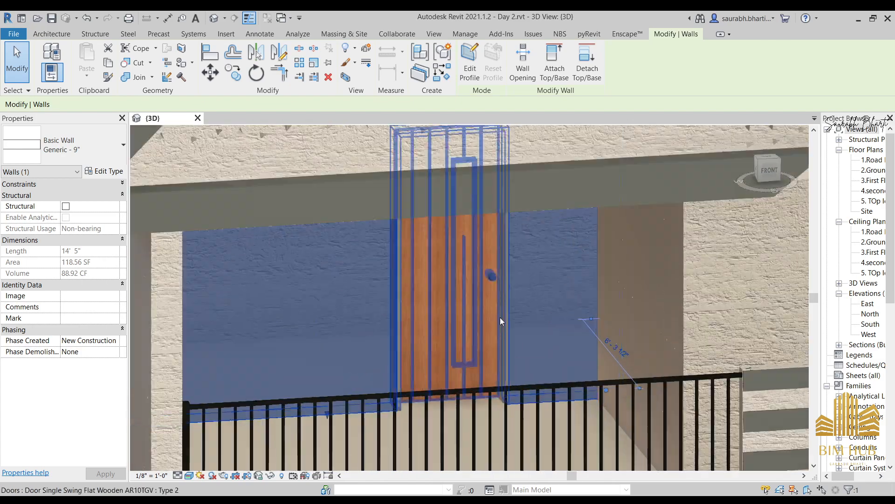
pyautogui.click(389, 294)
pyautogui.scroll(-5, 389, 294)
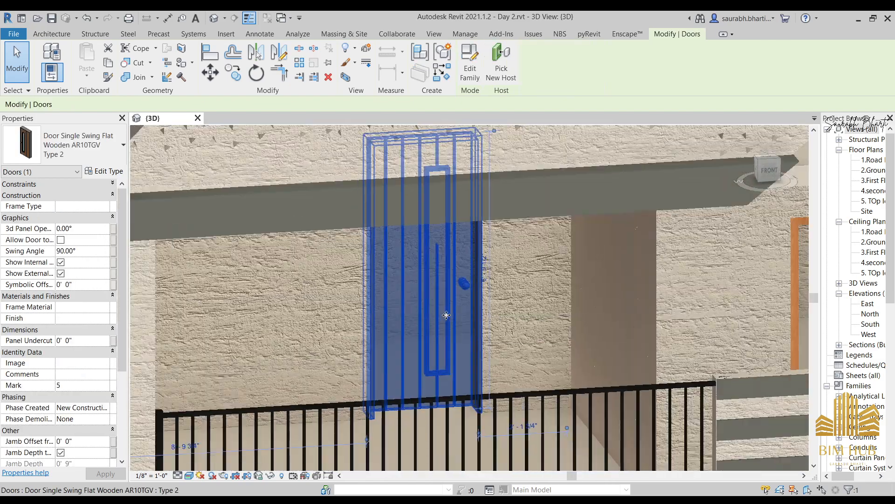
pyautogui.scroll(10, 437, 318)
pyautogui.press('Escape')
pyautogui.scroll(-5, 381, 330)
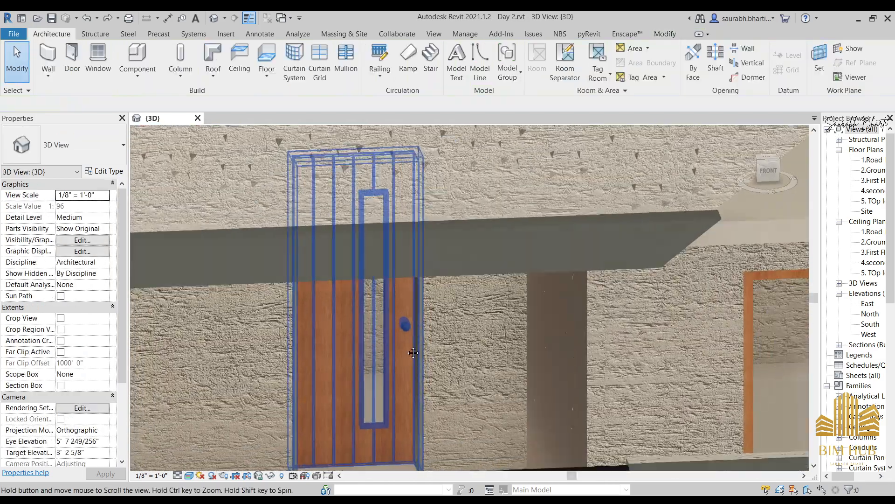
# Examine the porch door's glazed strip, wooden panel and frame from the front at close range
pyautogui.click(380, 331)
pyautogui.scroll(5, 380, 331)
pyautogui.keyDown('shift'); pyautogui.moveTo(381, 332); pyautogui.dragTo(404, 295, button='middle'); pyautogui.keyUp('shift')
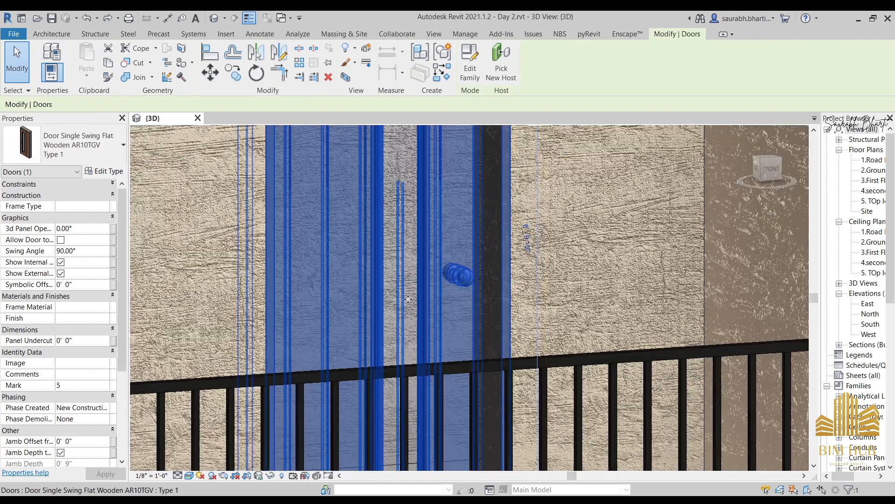
pyautogui.click(469, 252)
pyautogui.scroll(-6, 395, 281)
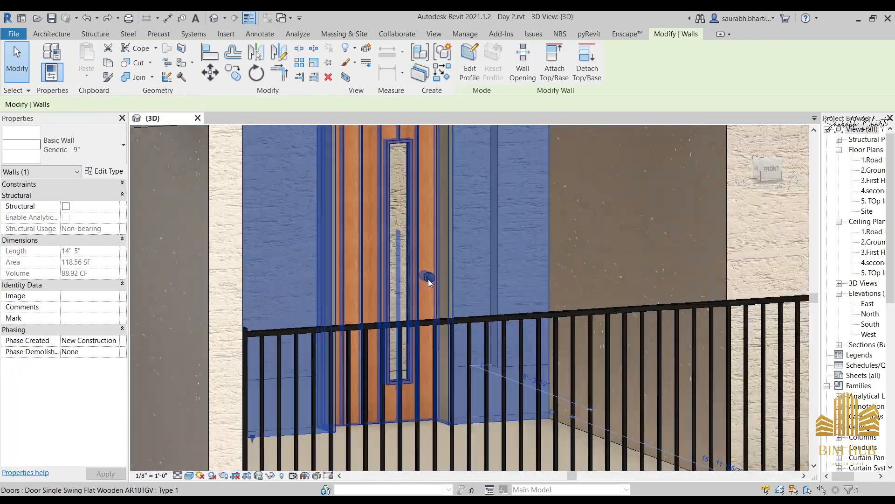
pyautogui.keyDown('shift'); pyautogui.moveTo(486, 309); pyautogui.dragTo(467, 297, button='middle'); pyautogui.keyUp('shift')
pyautogui.scroll(10, 467, 297)
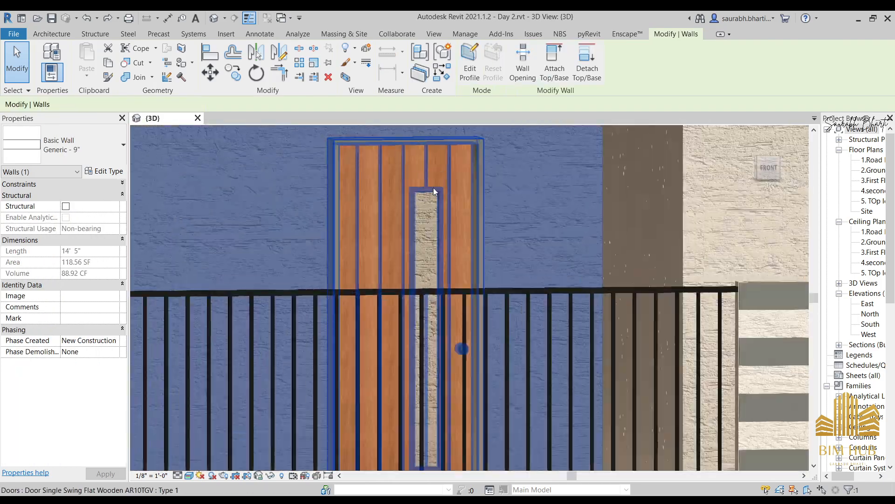
pyautogui.moveTo(526, 248)
pyautogui.keyDown('shift'); pyautogui.mouseDown(button='middle')
pyautogui.moveTo(538, 220)
pyautogui.moveTo(514, 237)
pyautogui.moveTo(518, 243)
pyautogui.mouseUp(button='middle'); pyautogui.keyUp('shift')
pyautogui.scroll(-3, 570, 234)
# Temporarily hide the Generic - 6" floor slab covering the upper storey's rooms
pyautogui.keyDown('shift'); pyautogui.moveTo(569, 234); pyautogui.dragTo(646, 390, button='middle'); pyautogui.keyUp('shift')
pyautogui.scroll(-5, 611, 308)
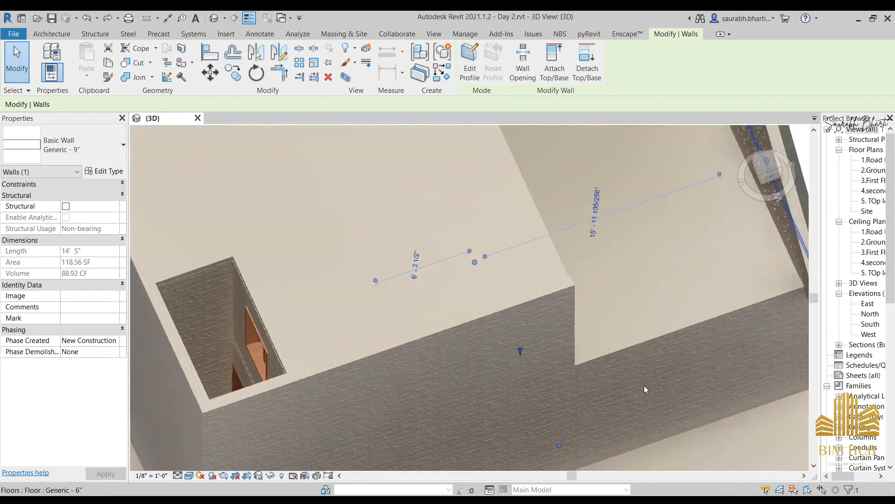
pyautogui.scroll(-4, 589, 340)
pyautogui.click(561, 265)
pyautogui.press('h')
pyautogui.press('h')
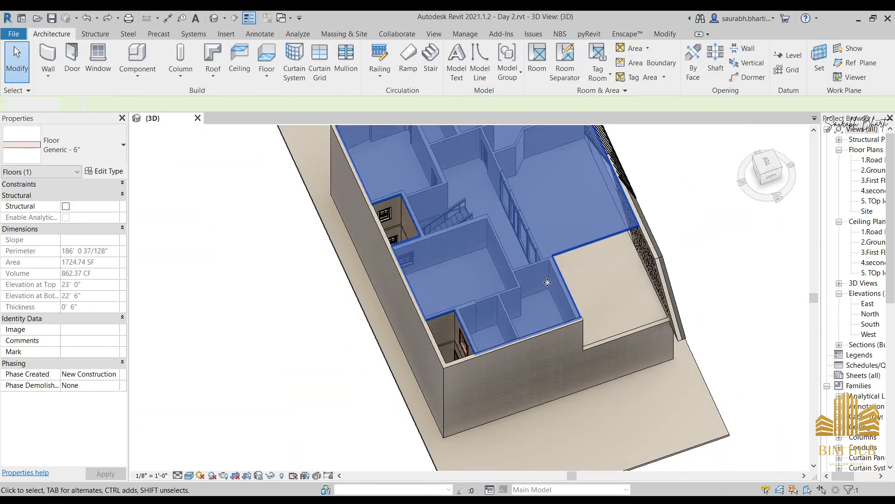
# Place a Door Single Swing Flat Wooden AR10TGV, Type 1 in the short partition wall between the small corner rooms
pyautogui.keyDown('shift'); pyautogui.moveTo(560, 266); pyautogui.dragTo(444, 316, button='middle'); pyautogui.keyUp('shift')
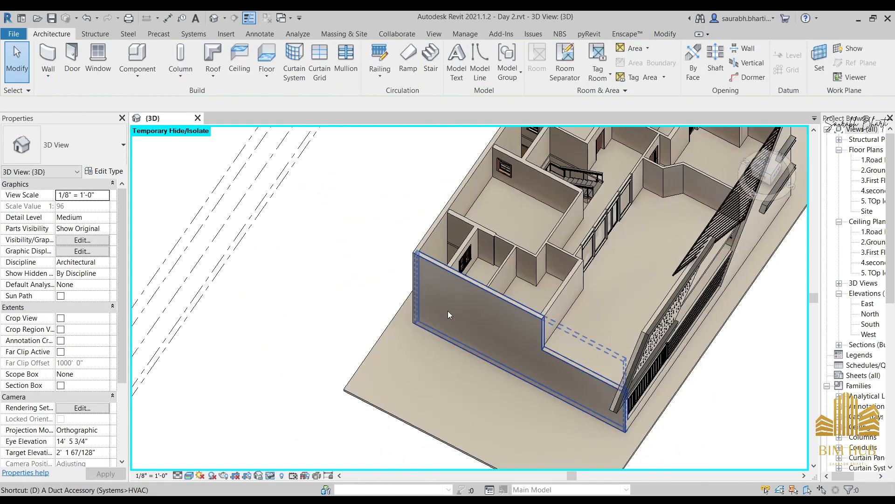
pyautogui.press('d')
pyautogui.press('r')
pyautogui.scroll(3, 447, 310)
pyautogui.click(510, 282)
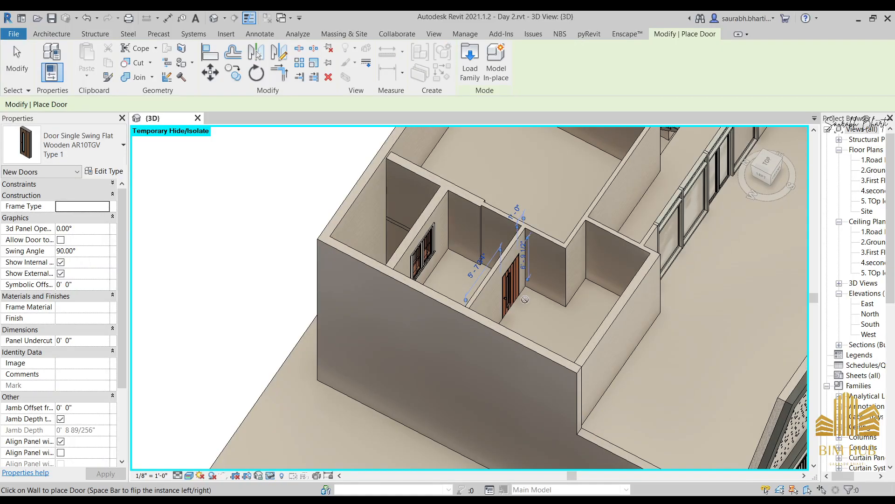
pyautogui.press('Escape')
pyautogui.press('Escape')
# Open the wooden door's family for editing, and from it the nested Jamb_Flat family
pyautogui.scroll(5, 509, 286)
pyautogui.moveTo(508, 284)
pyautogui.keyDown('shift'); pyautogui.mouseDown(button='middle')
pyautogui.moveTo(575, 306)
pyautogui.moveTo(561, 356)
pyautogui.moveTo(502, 298)
pyautogui.moveTo(523, 327)
pyautogui.moveTo(435, 356)
pyautogui.moveTo(499, 291)
pyautogui.mouseUp(button='middle'); pyautogui.keyUp('shift')
pyautogui.scroll(10, 499, 291)
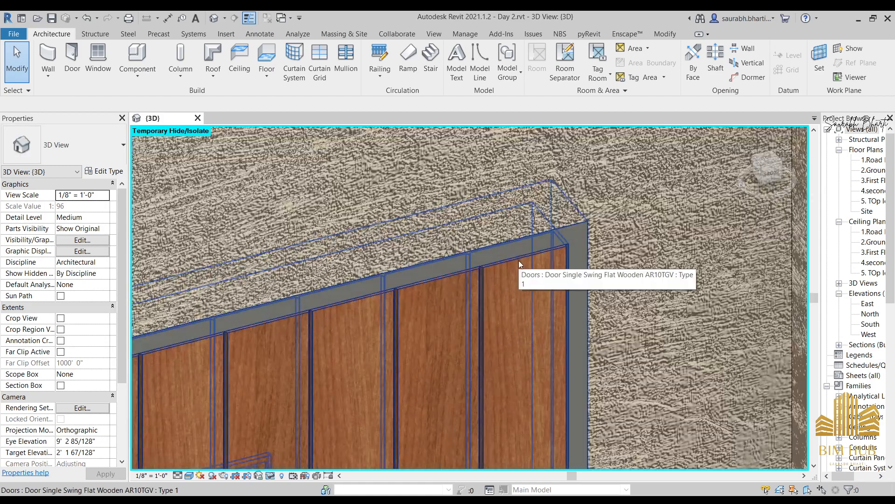
pyautogui.click(516, 258)
pyautogui.scroll(-3, 495, 275)
pyautogui.press('Escape')
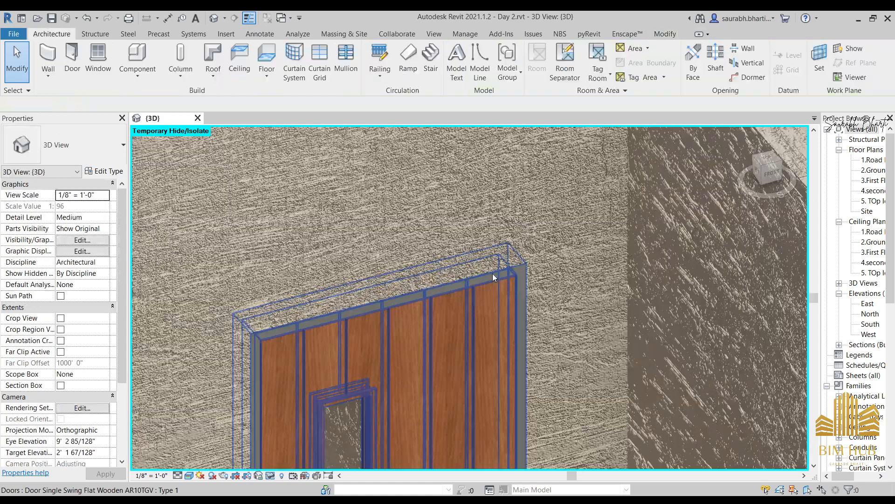
pyautogui.click(495, 274)
pyautogui.click(470, 63)
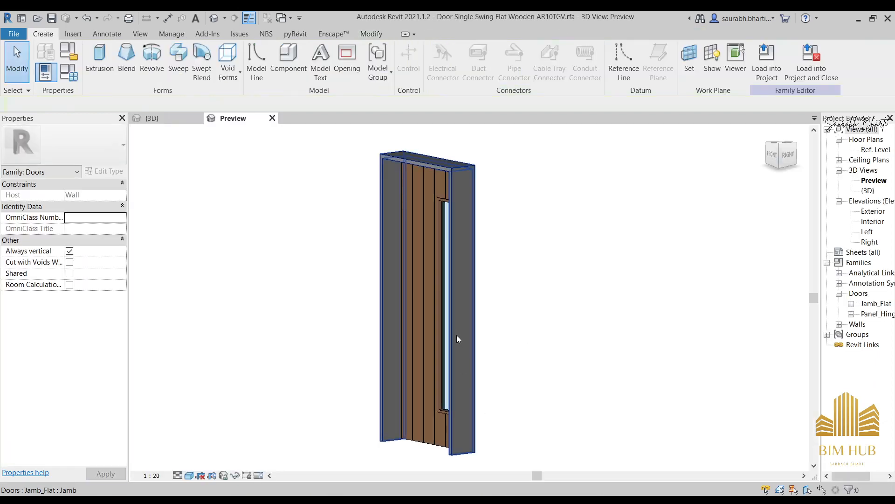
pyautogui.click(464, 244)
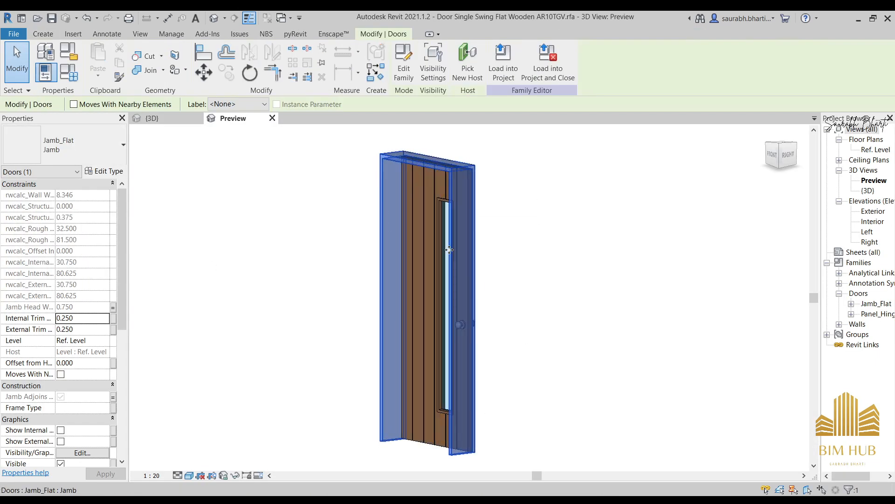
pyautogui.click(404, 63)
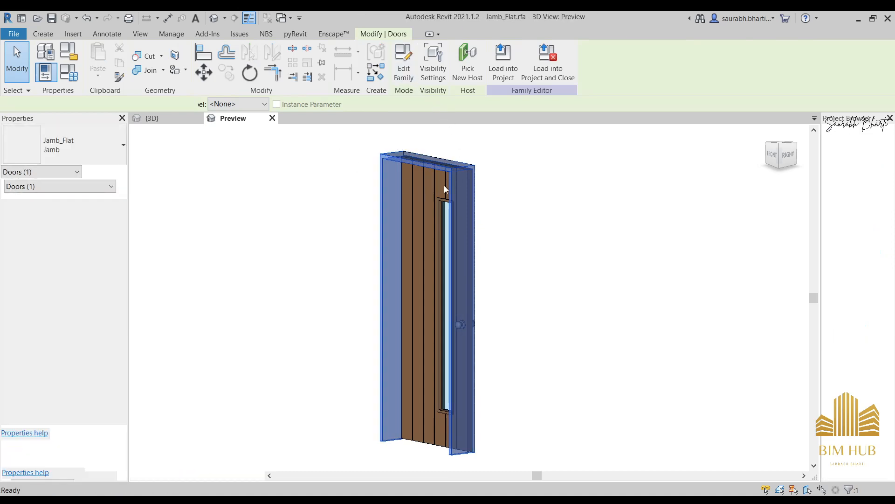
# Delete the solid side and head pieces of the jamb in the Jamb_Flat family, keeping the void sweep
pyautogui.click(485, 200)
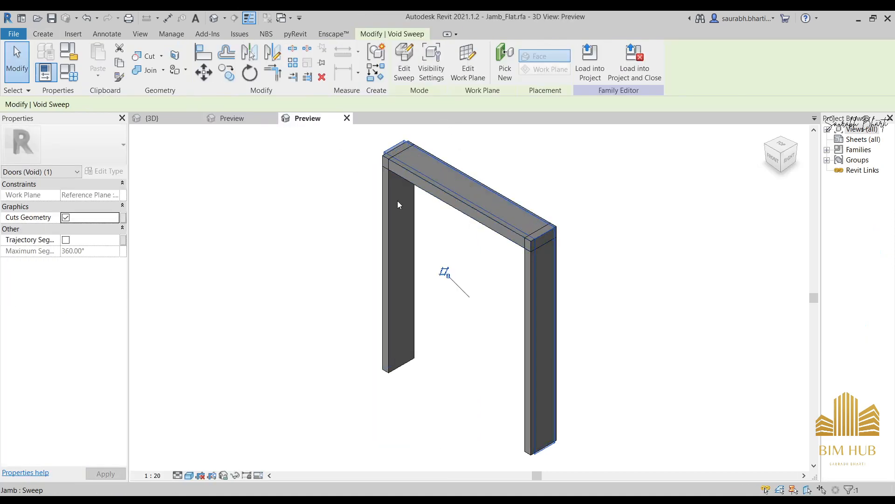
pyautogui.keyDown('shift'); pyautogui.moveTo(313, 215); pyautogui.dragTo(374, 213, button='middle'); pyautogui.keyUp('shift')
pyautogui.moveTo(332, 155); pyautogui.dragTo(616, 382)
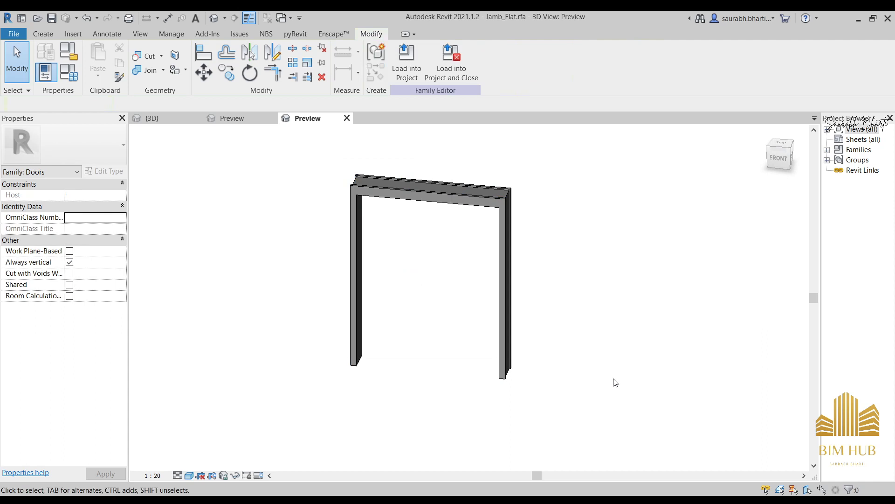
pyautogui.click(508, 239)
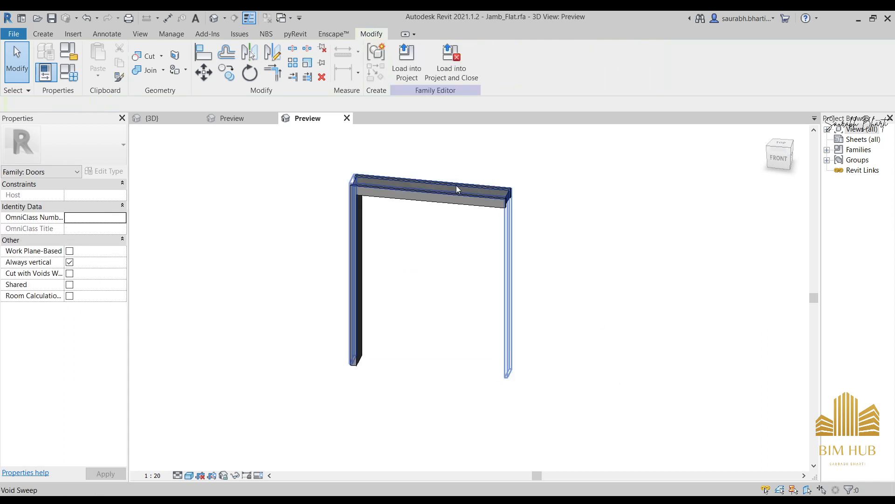
pyautogui.click(447, 196)
pyautogui.press('Delete')
pyautogui.click(351, 206)
pyautogui.press('Delete')
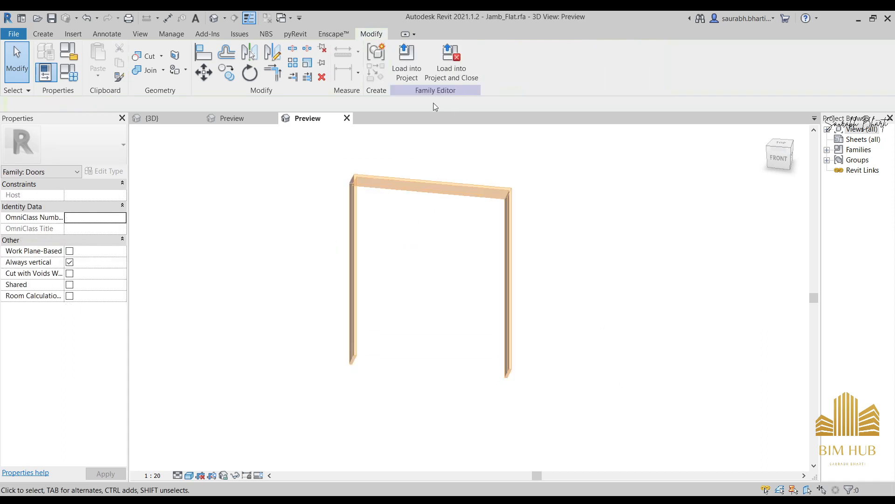
# Load the edited Jamb_Flat into Door Single Swing Flat Wooden AR10TGV.rfa, overwriting the existing version
pyautogui.click(451, 61)
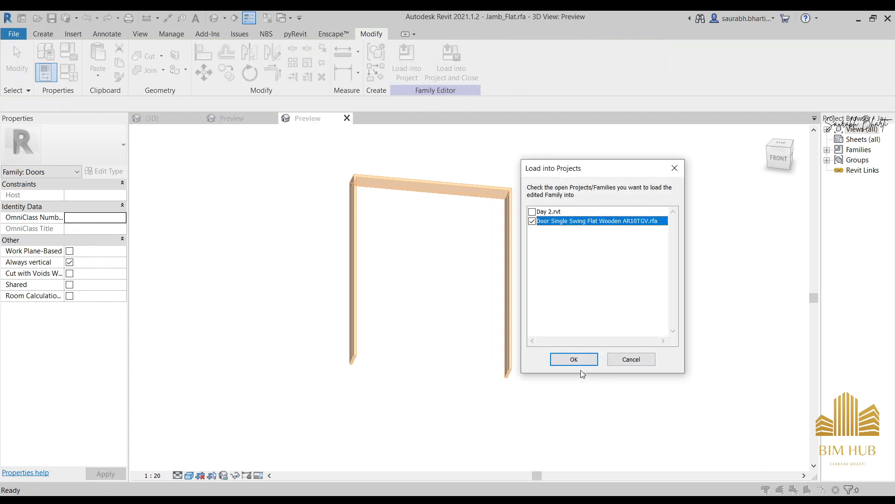
pyautogui.click(574, 360)
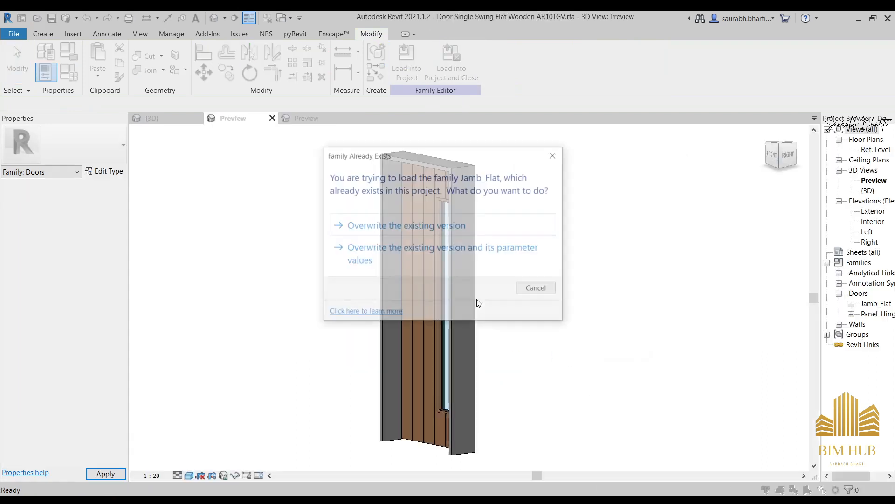
pyautogui.click(411, 229)
# Open the door's nested Panel_Hinge family for editing
pyautogui.scroll(-2, 446, 292)
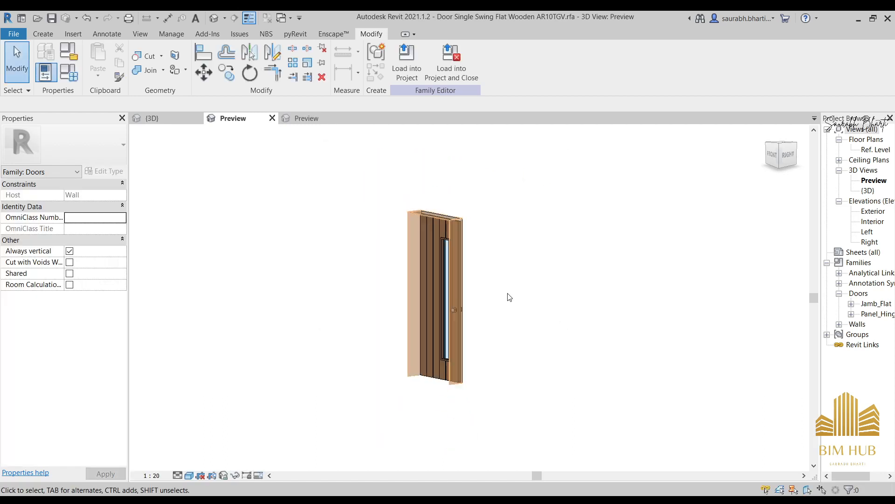
pyautogui.keyDown('shift'); pyautogui.moveTo(395, 350); pyautogui.dragTo(477, 383, button='middle'); pyautogui.keyUp('shift')
pyautogui.click(484, 247)
pyautogui.keyDown('shift'); pyautogui.moveTo(538, 275); pyautogui.dragTo(474, 133, button='middle'); pyautogui.keyUp('shift')
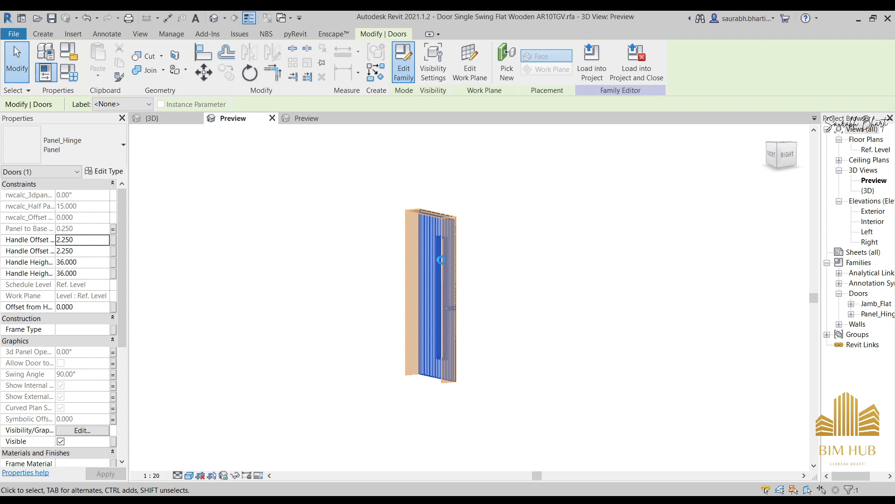
pyautogui.doubleClick(441, 260)
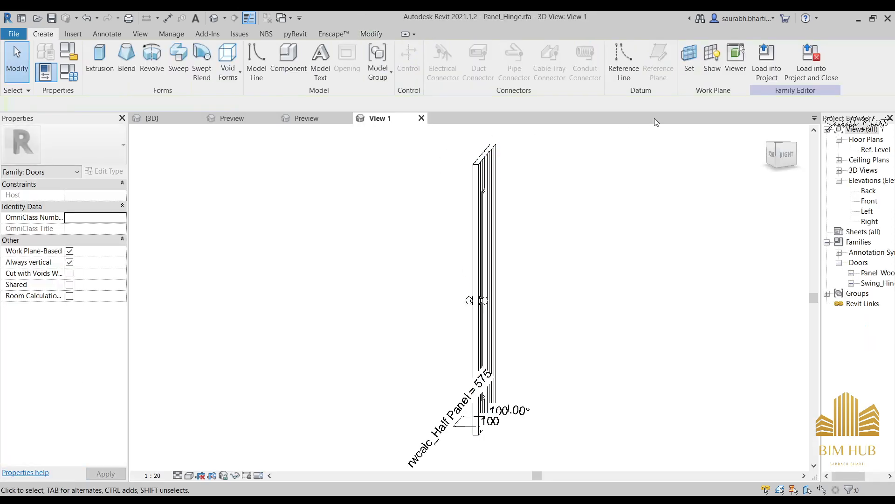
# Load Panel_Hinge back into Door Single Swing Flat Wooden AR10TGV.rfa, overwriting the existing version
pyautogui.click(763, 69)
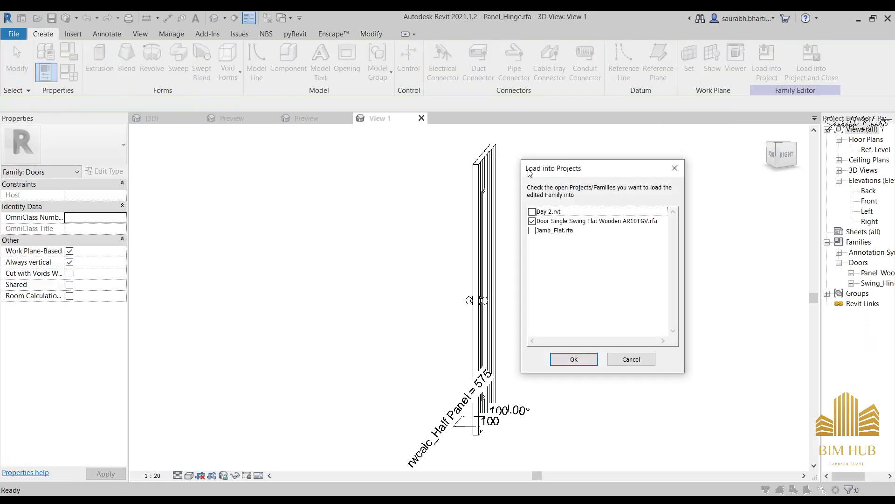
pyautogui.click(565, 360)
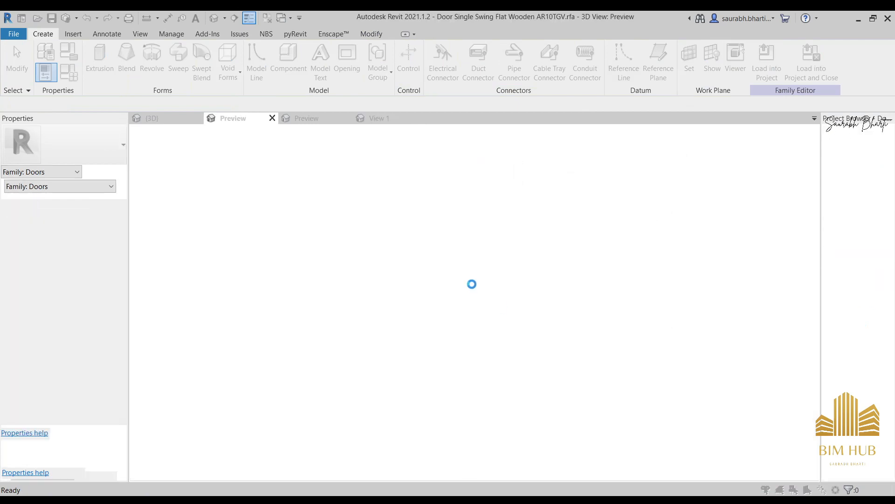
pyautogui.click(430, 228)
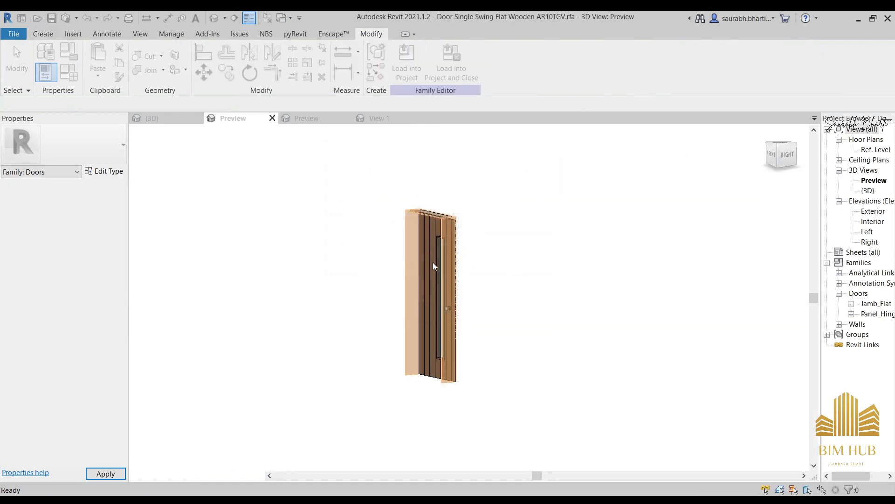
# Open the door's nested Jamb_Flat family for editing and delete its remaining jamb sweep
pyautogui.click(381, 226)
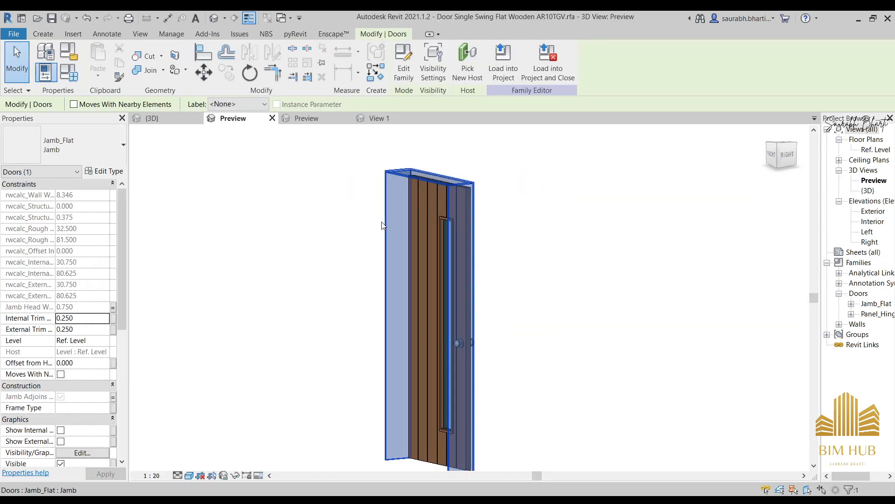
pyautogui.click(403, 66)
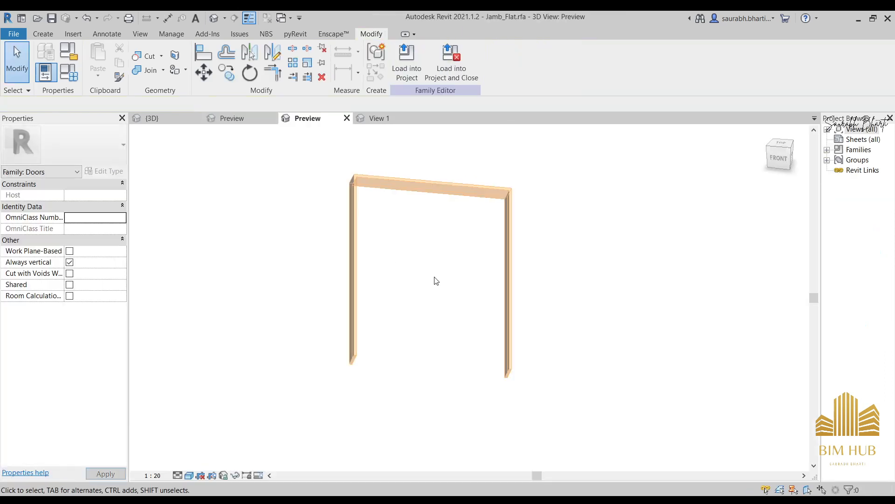
pyautogui.moveTo(328, 172); pyautogui.dragTo(546, 315)
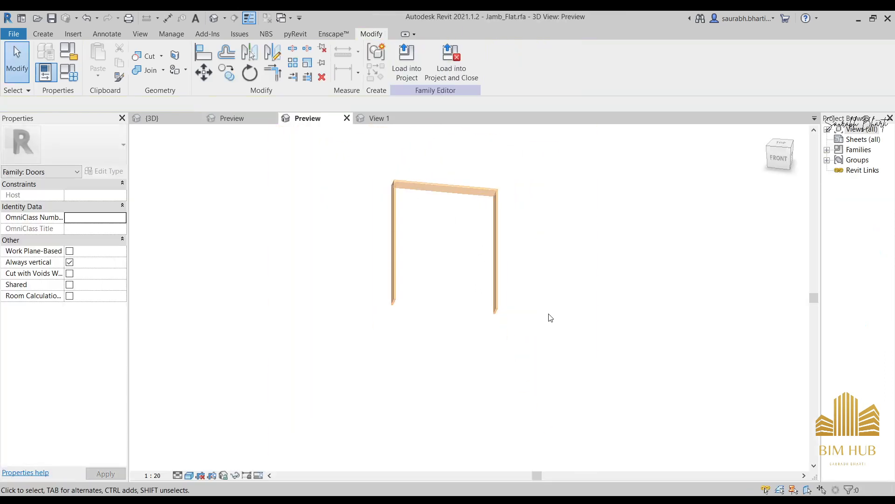
pyautogui.click(470, 191)
pyautogui.press('Delete')
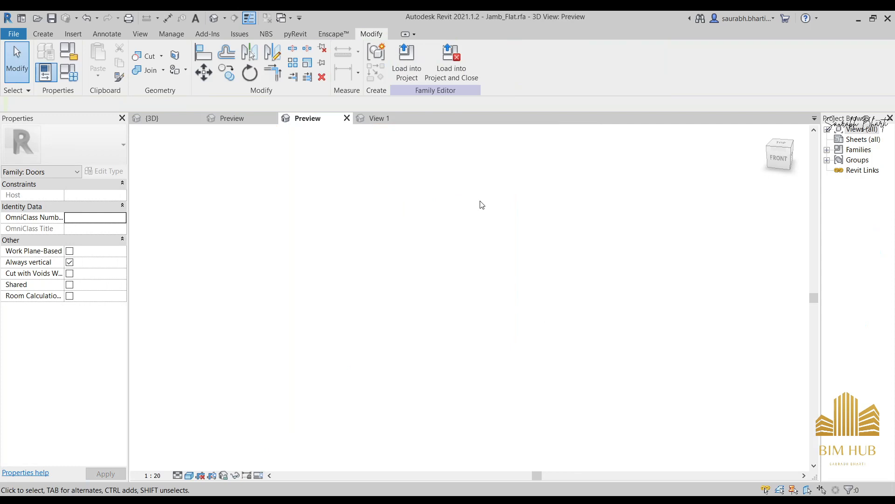
# Load the emptied Jamb_Flat into Door Single Swing Flat Wooden AR10TGV.rfa, overwriting the existing version
pyautogui.click(422, 64)
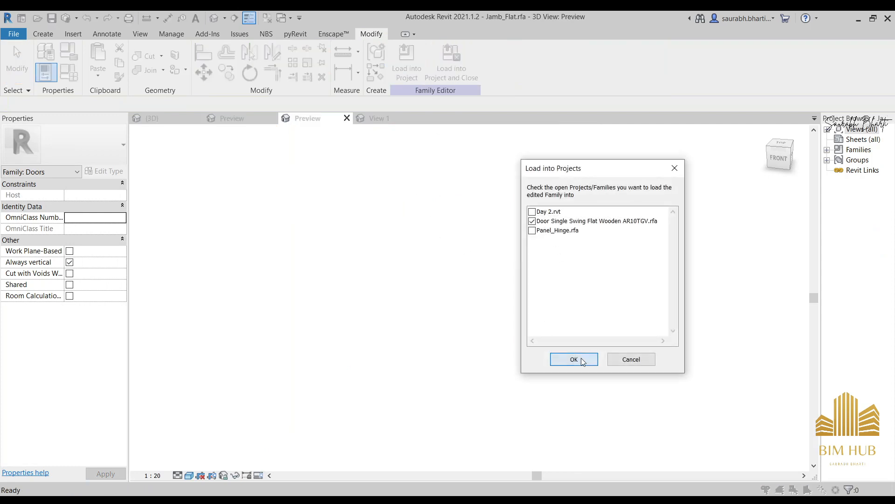
pyautogui.click(580, 359)
pyautogui.click(442, 225)
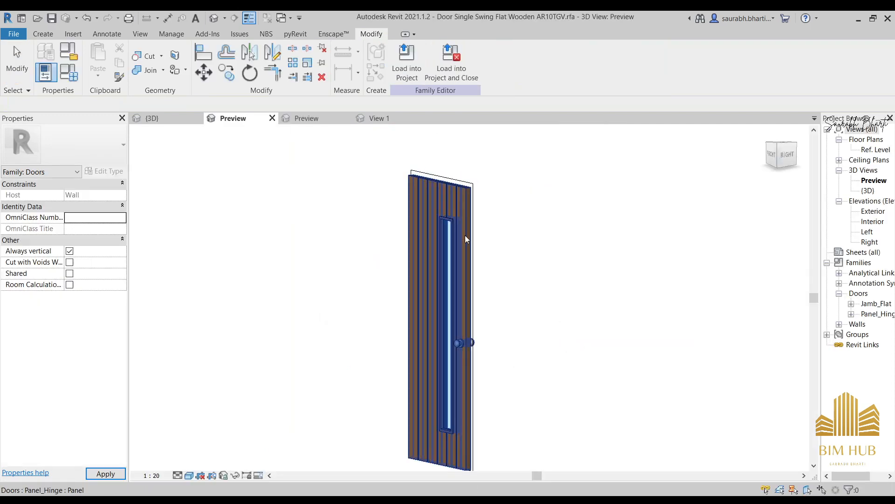
# Load the jamb-free wooden door family into Day 2.rvt, overwriting the existing version
pyautogui.click(417, 79)
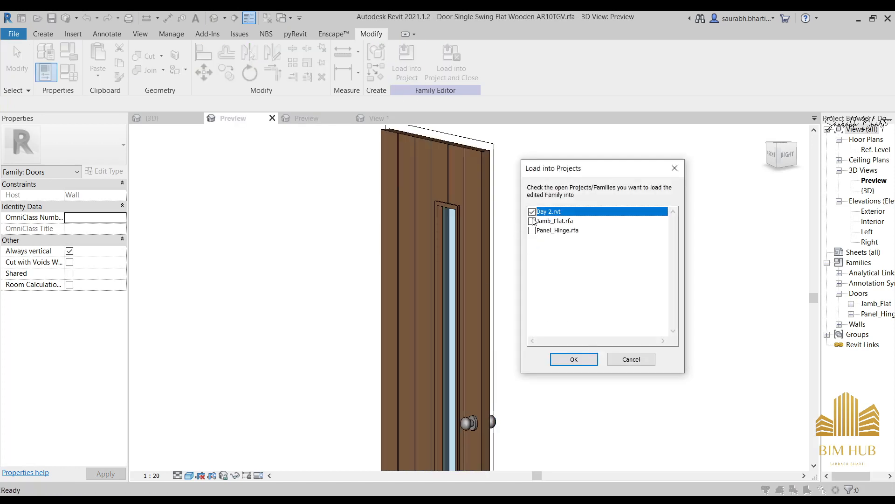
pyautogui.click(578, 363)
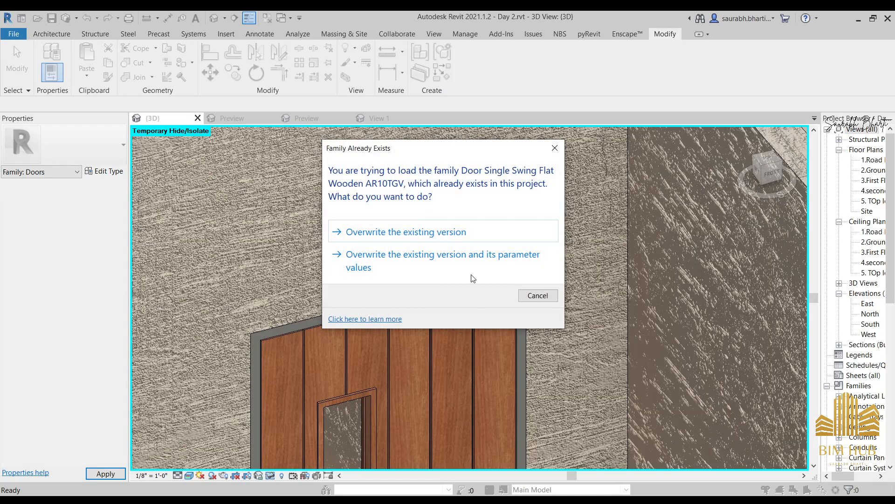
pyautogui.click(443, 232)
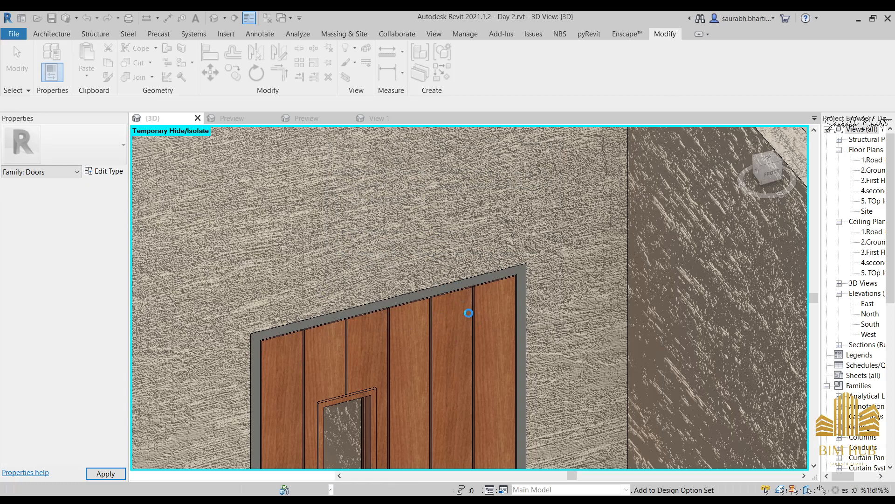
# Examine the reloaded wooden doors and their wall openings across the first-floor rooms from several sides
pyautogui.scroll(-2, 461, 318)
pyautogui.scroll(-1, 451, 334)
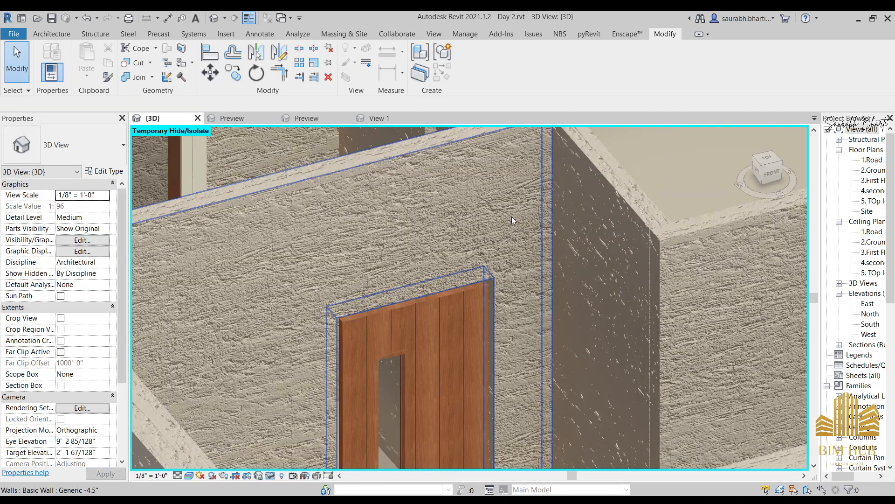
pyautogui.click(513, 219)
pyautogui.scroll(-2, 491, 304)
pyautogui.click(326, 153)
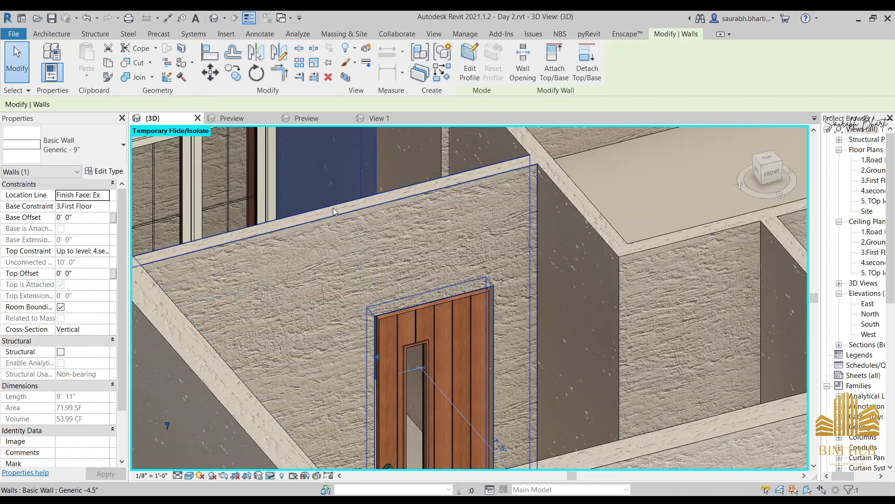
pyautogui.scroll(-2, 404, 322)
pyautogui.keyDown('shift'); pyautogui.moveTo(404, 332); pyautogui.dragTo(376, 306, button='middle'); pyautogui.keyUp('shift')
pyautogui.scroll(-3, 404, 300)
pyautogui.scroll(-2, 404, 300)
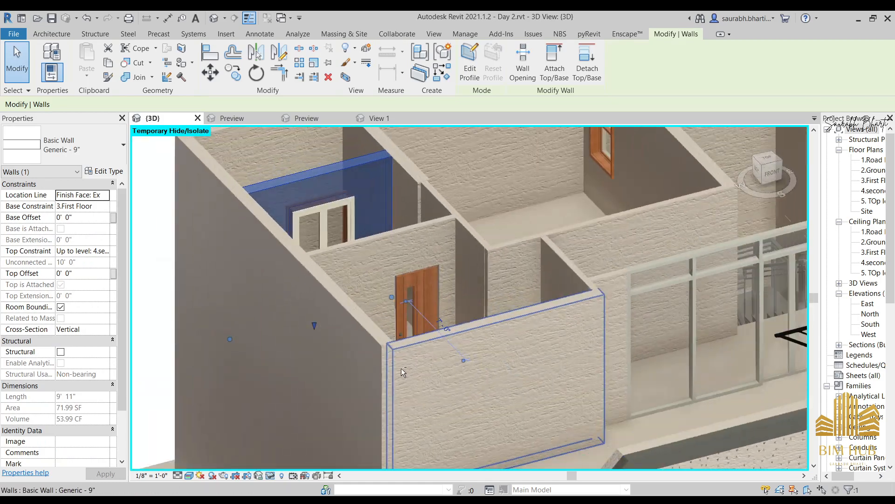
pyautogui.scroll(-3, 467, 352)
pyautogui.keyDown('shift'); pyautogui.moveTo(467, 353); pyautogui.dragTo(511, 313, button='middle'); pyautogui.keyUp('shift')
pyautogui.scroll(2, 639, 243)
pyautogui.scroll(3, 588, 186)
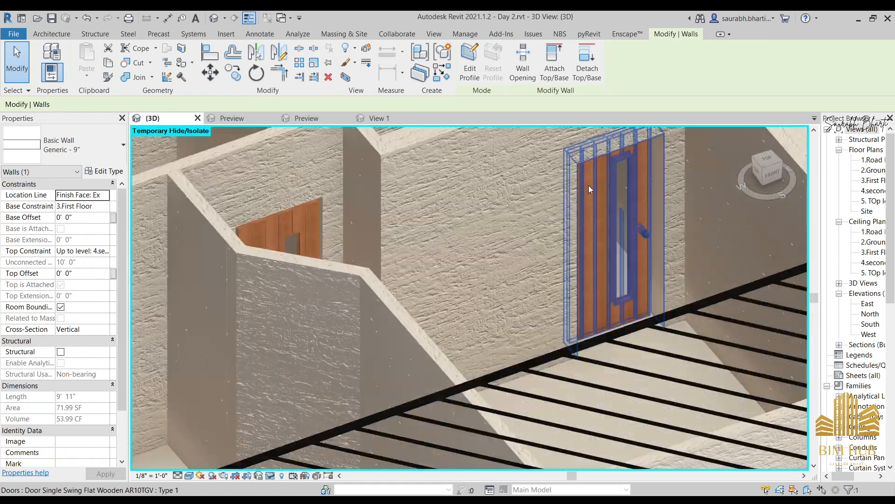
pyautogui.scroll(-5, 500, 287)
pyautogui.scroll(4, 481, 272)
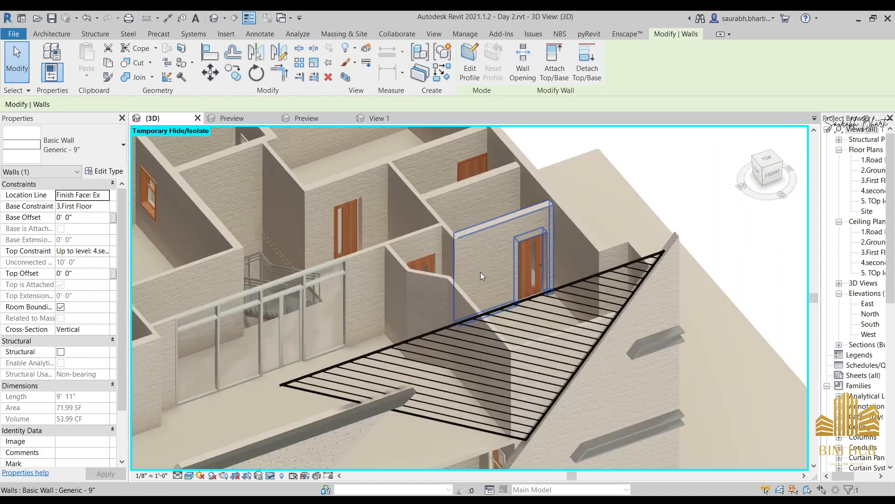
pyautogui.scroll(-3, 495, 264)
pyautogui.scroll(4, 512, 259)
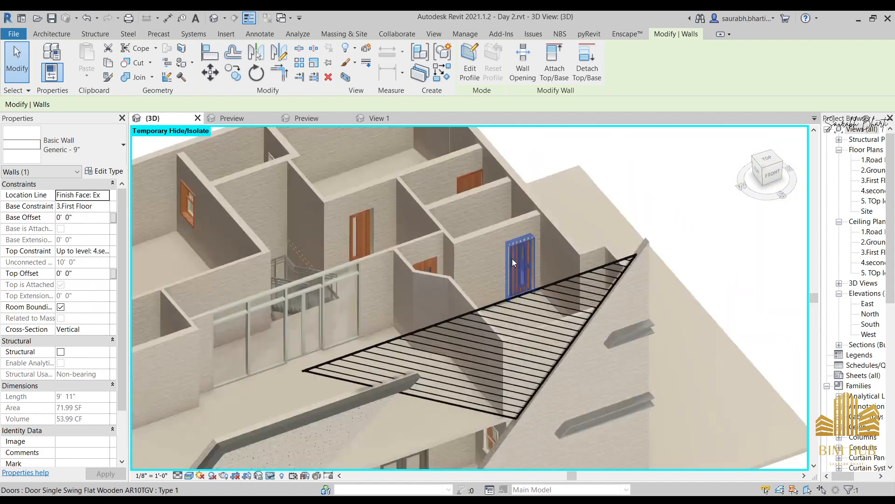
pyautogui.scroll(-5, 544, 293)
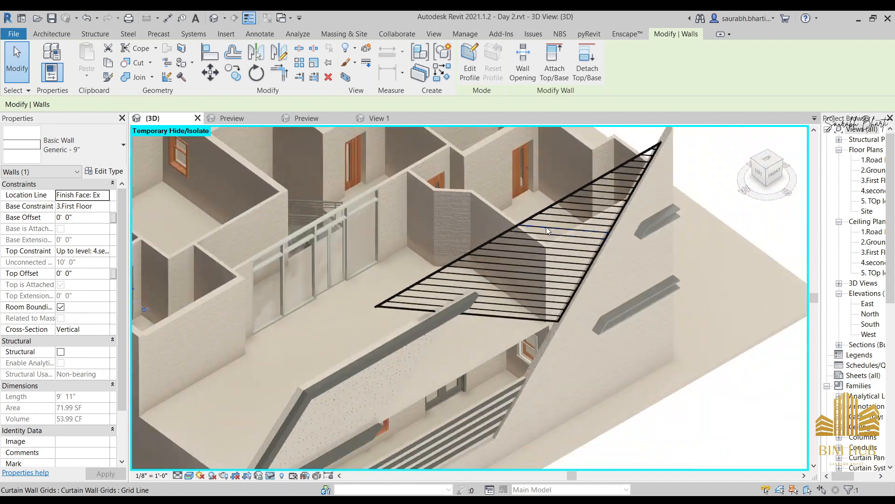
# Reset the temporary hide/isolate of the 3D view to bring back the hidden elements
pyautogui.scroll(-4, 536, 275)
pyautogui.keyDown('shift'); pyautogui.moveTo(494, 326); pyautogui.dragTo(418, 289, button='middle'); pyautogui.keyUp('shift')
pyautogui.scroll(4, 420, 290)
pyautogui.press('h')
pyautogui.press('r')
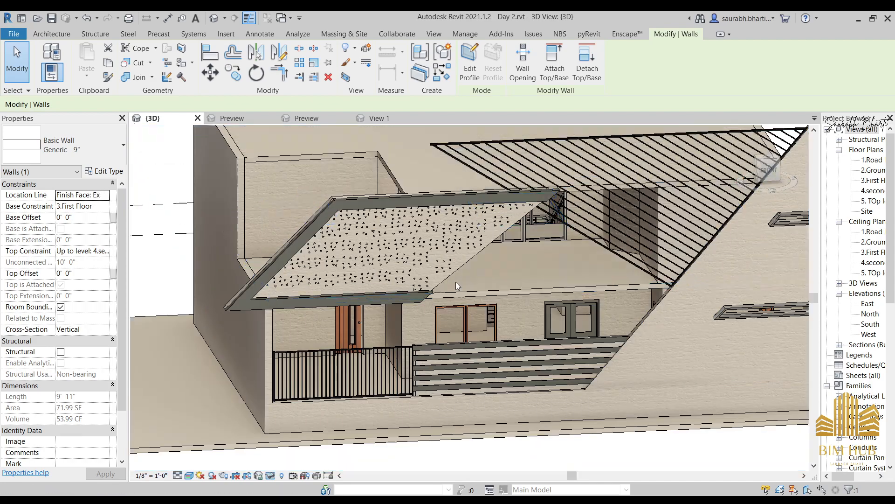
# Examine the front facade around the perforated sloping wall and the ground-floor doors and window
pyautogui.scroll(-5, 456, 283)
pyautogui.keyDown('shift'); pyautogui.moveTo(478, 335); pyautogui.dragTo(470, 295, button='middle'); pyautogui.keyUp('shift')
pyautogui.scroll(4, 498, 287)
pyautogui.scroll(2, 471, 297)
pyautogui.scroll(-3, 546, 286)
pyautogui.keyDown('shift'); pyautogui.moveTo(546, 286); pyautogui.dragTo(502, 283, button='middle'); pyautogui.keyUp('shift')
pyautogui.scroll(3, 425, 212)
pyautogui.scroll(-1, 492, 320)
pyautogui.keyDown('shift'); pyautogui.moveTo(492, 322); pyautogui.dragTo(519, 375, button='middle'); pyautogui.keyUp('shift')
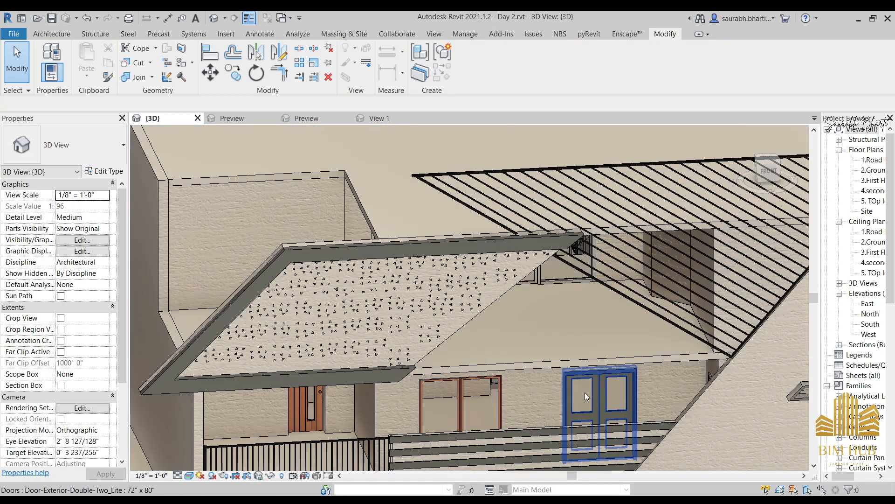
pyautogui.click(585, 392)
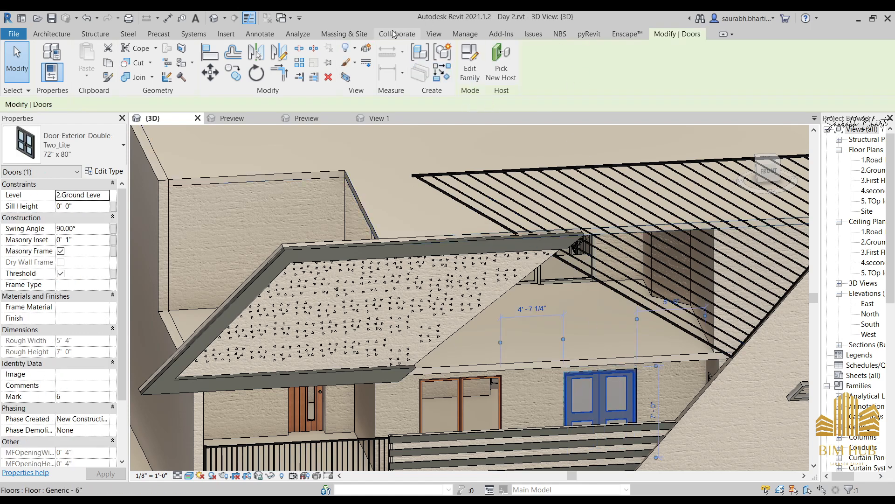
pyautogui.click(489, 37)
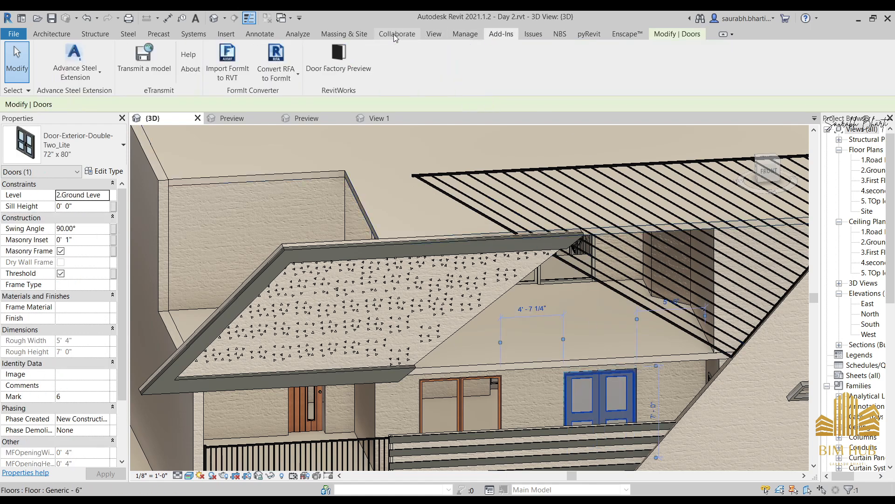
pyautogui.click(340, 59)
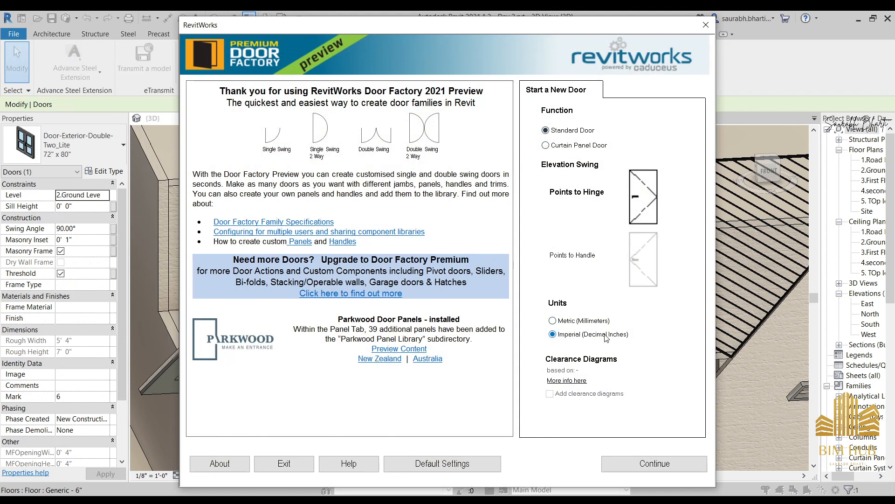
pyautogui.click(644, 469)
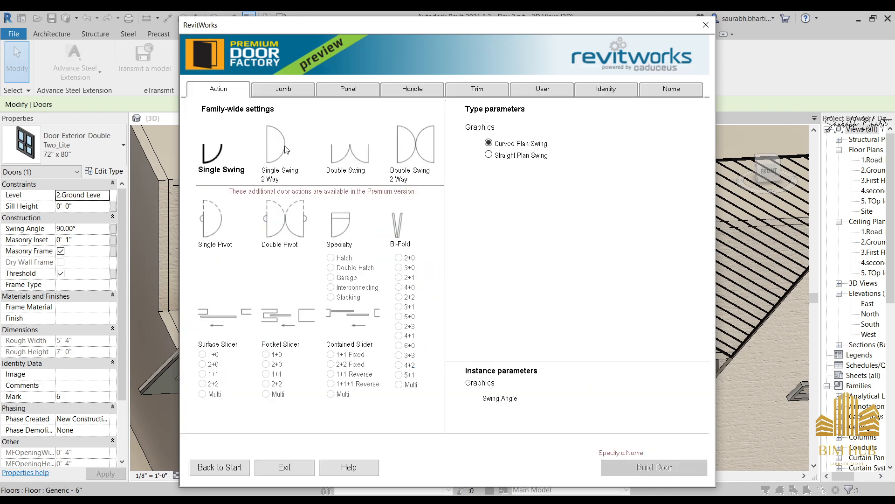
pyautogui.click(406, 153)
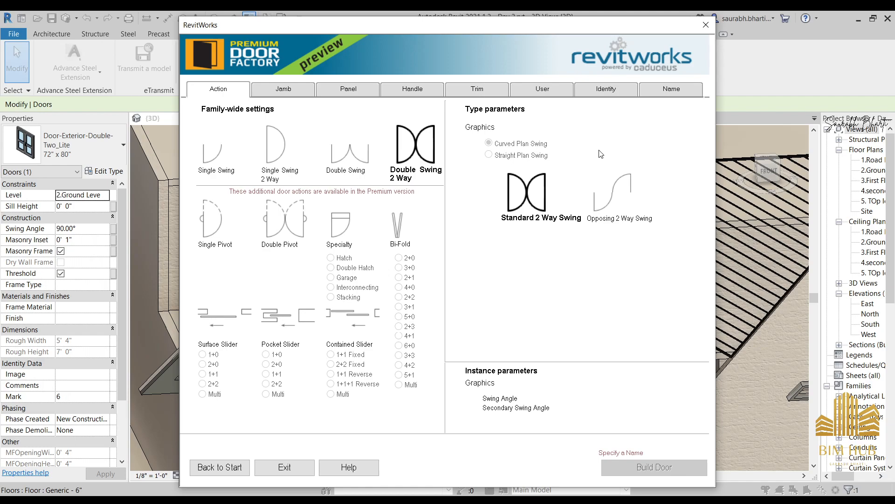
pyautogui.click(705, 25)
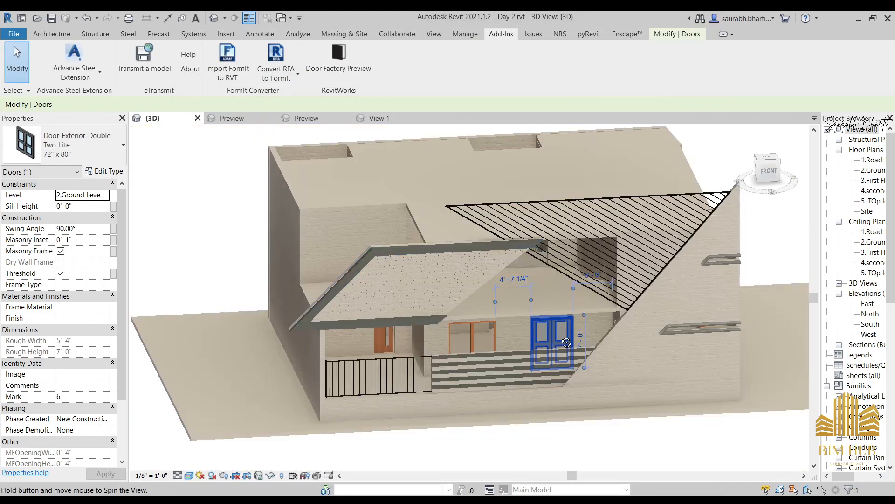
# Examine the house from the front and select the perforated front wall to check its extent
pyautogui.click(766, 169)
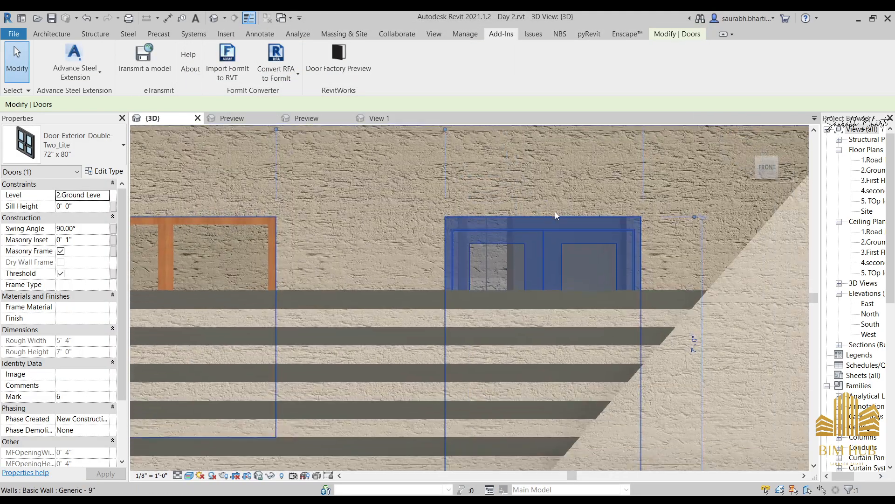
pyautogui.scroll(-5, 556, 215)
pyautogui.moveTo(592, 191); pyautogui.dragTo(546, 319, button='middle')
pyautogui.scroll(-4, 551, 219)
pyautogui.scroll(3, 544, 310)
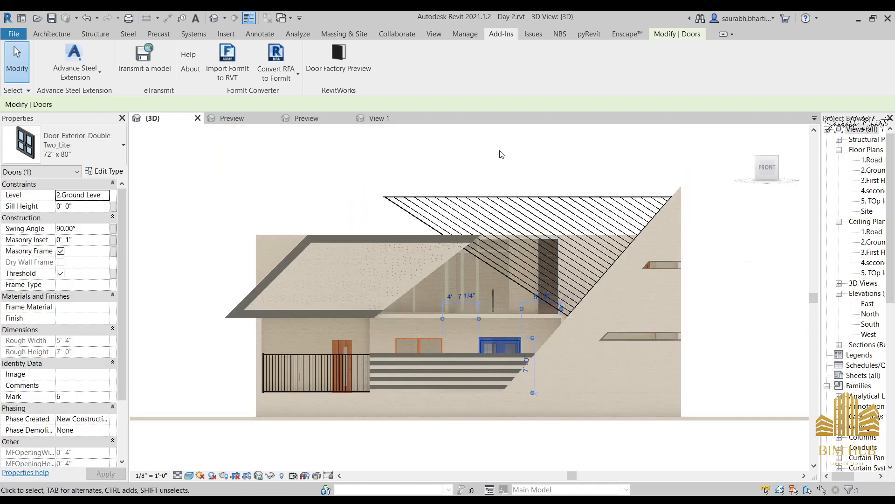
pyautogui.scroll(2, 338, 267)
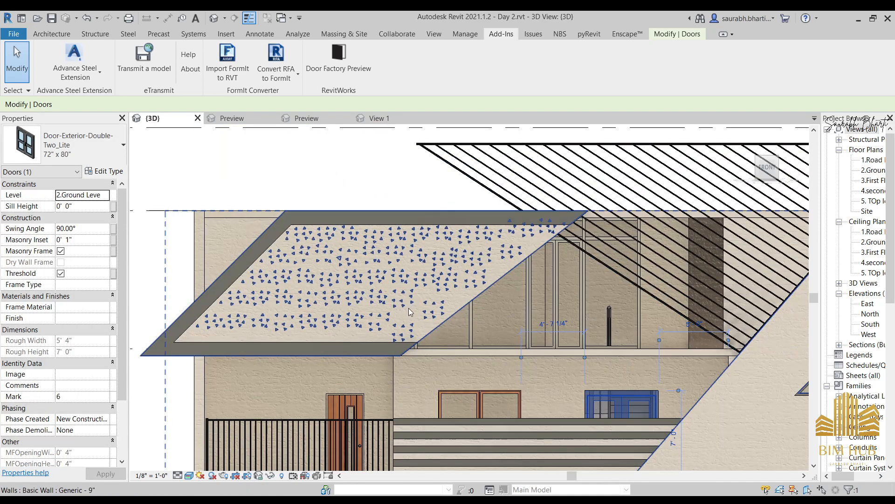
pyautogui.click(461, 305)
pyautogui.scroll(-2, 383, 299)
pyautogui.scroll(3, 307, 291)
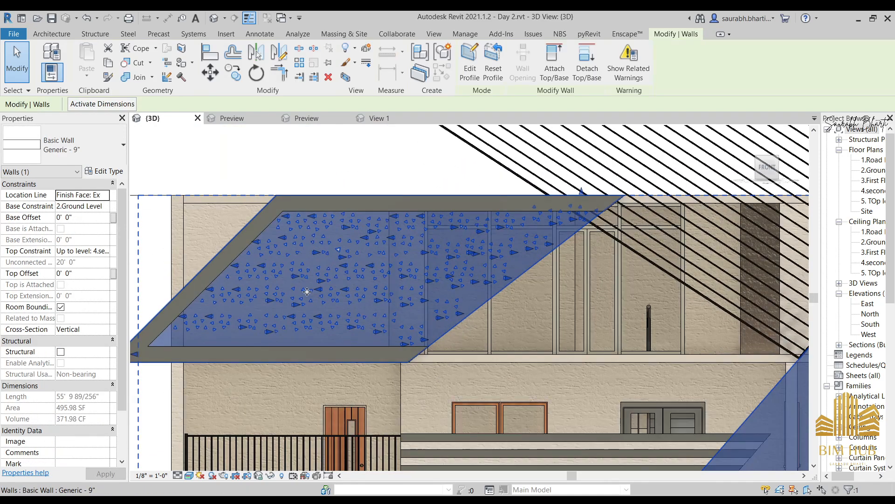
pyautogui.scroll(-2, 307, 291)
pyautogui.keyDown('shift'); pyautogui.moveTo(307, 291); pyautogui.dragTo(326, 396, button='middle'); pyautogui.keyUp('shift')
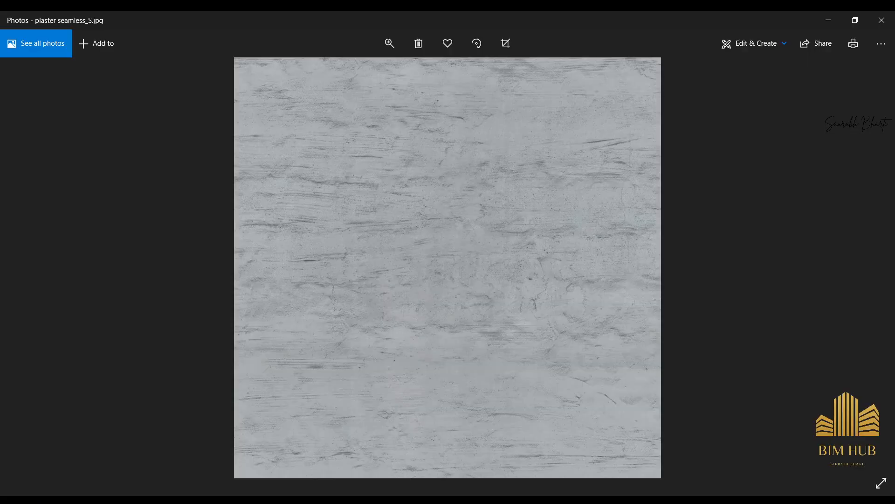
# View the reference render Front DAy.png from the C Angular House folder, and return to the Revit model
pyautogui.click(838, 22)
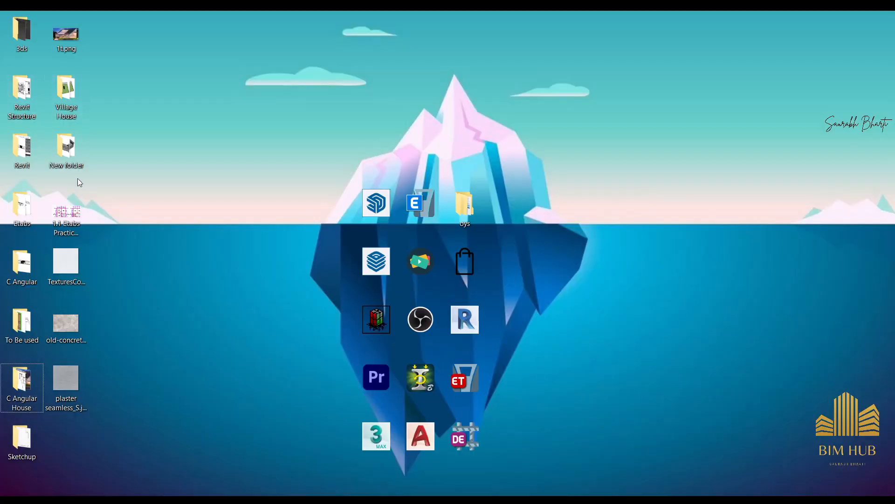
pyautogui.doubleClick(21, 380)
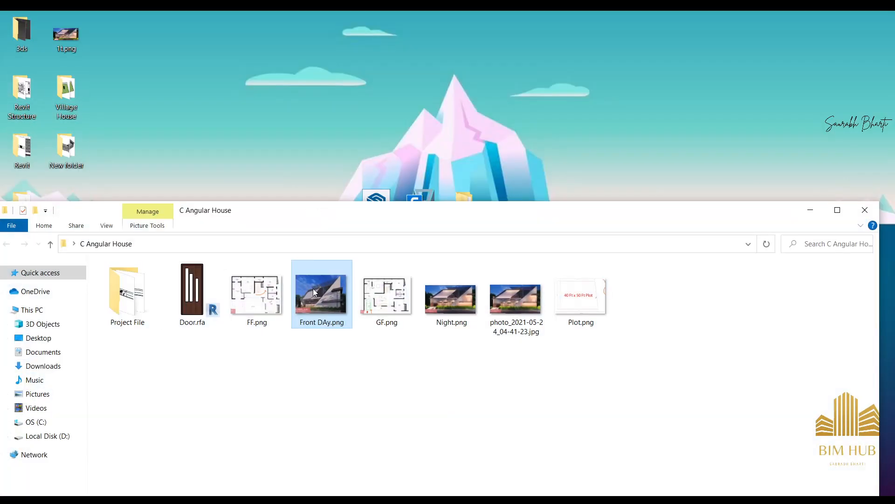
pyautogui.doubleClick(315, 289)
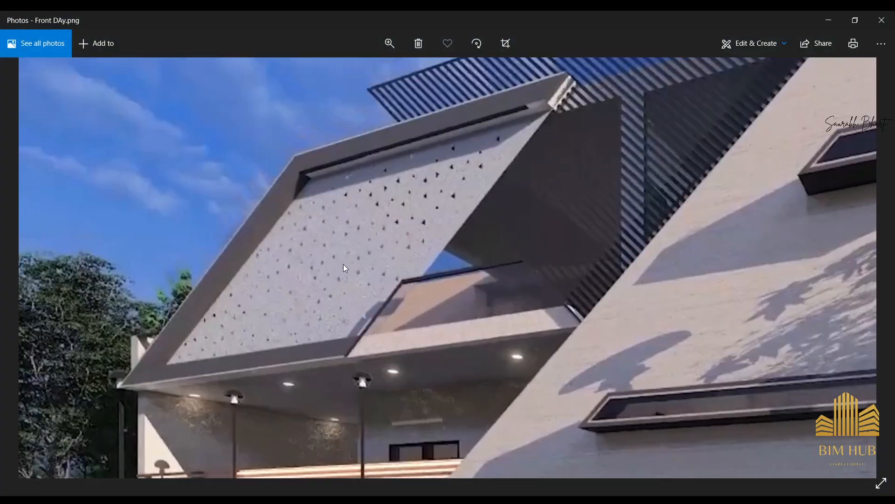
pyautogui.click(828, 20)
pyautogui.press('super')
pyautogui.hotkey('alt', 'Tab')
pyautogui.hotkey('alt', 'Tab')
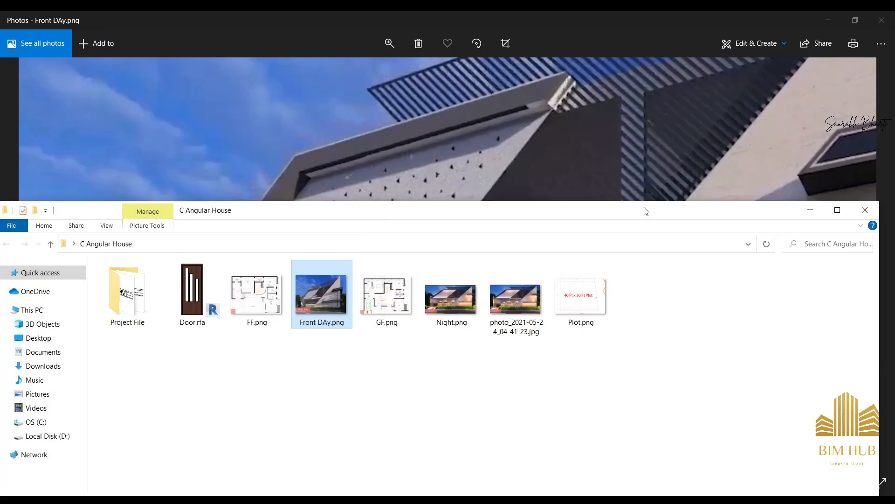
pyautogui.hotkey('alt', 'Tab')
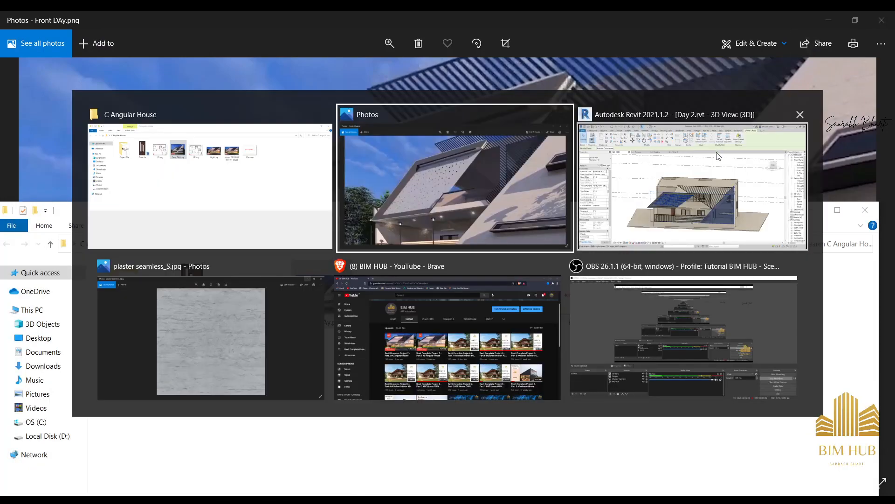
pyautogui.click(692, 188)
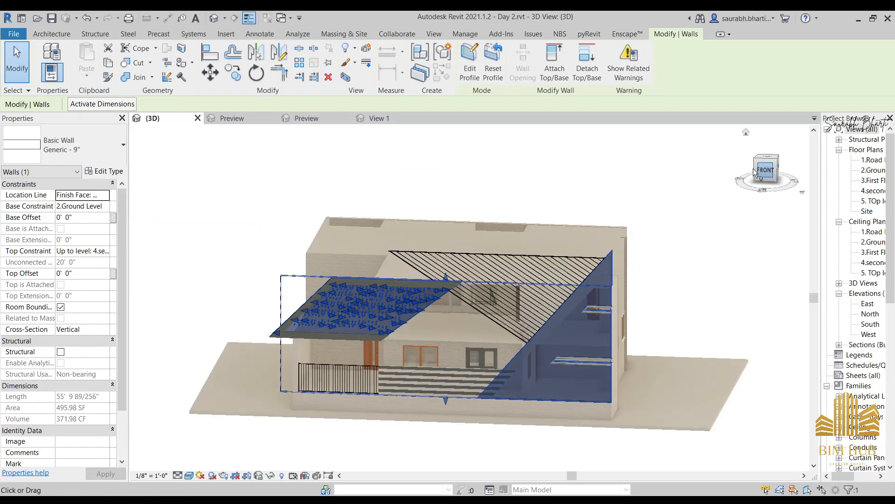
# Turn the 3D view to the front and open the profile sketch of the perforated front wall
pyautogui.click(754, 172)
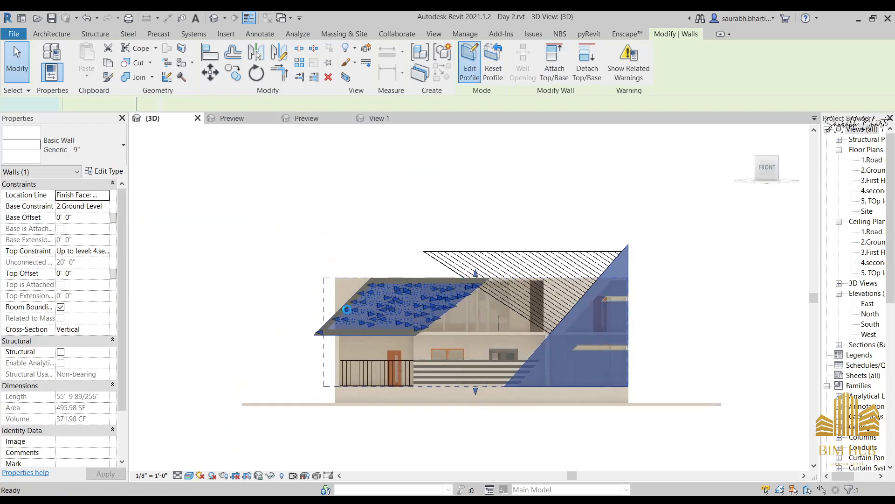
pyautogui.scroll(5, 345, 315)
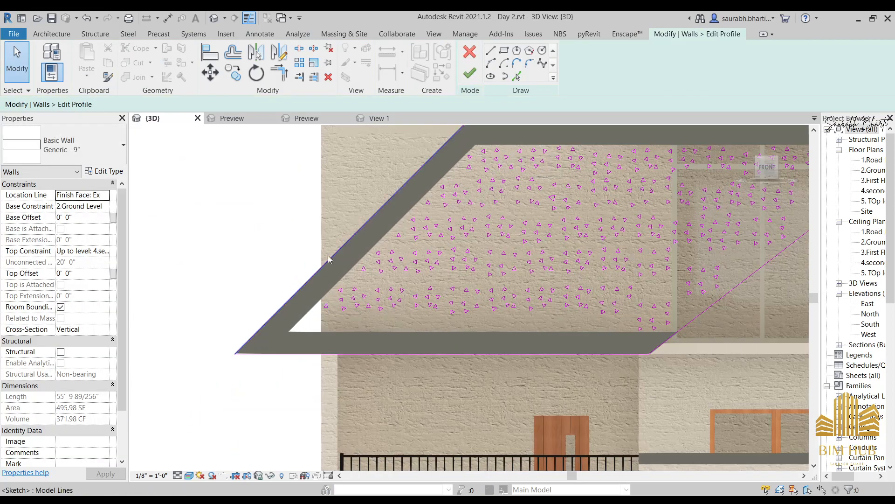
pyautogui.click(469, 73)
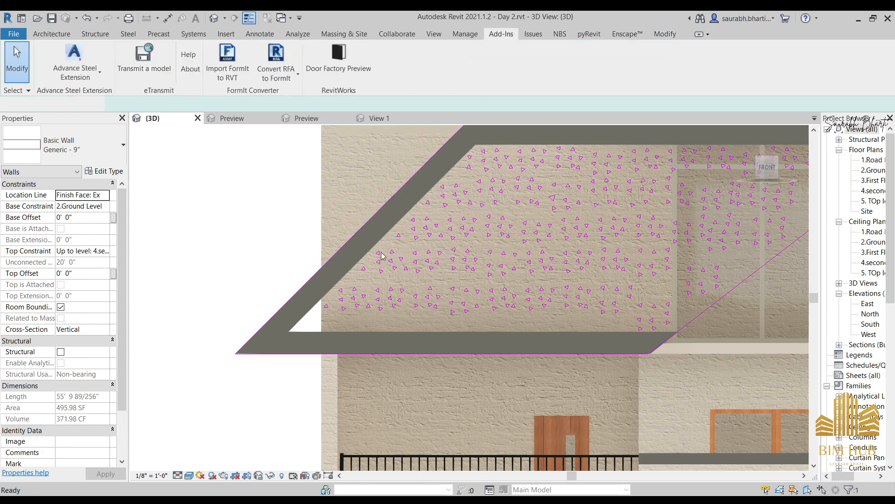
pyautogui.scroll(3, 350, 308)
pyautogui.press('Escape')
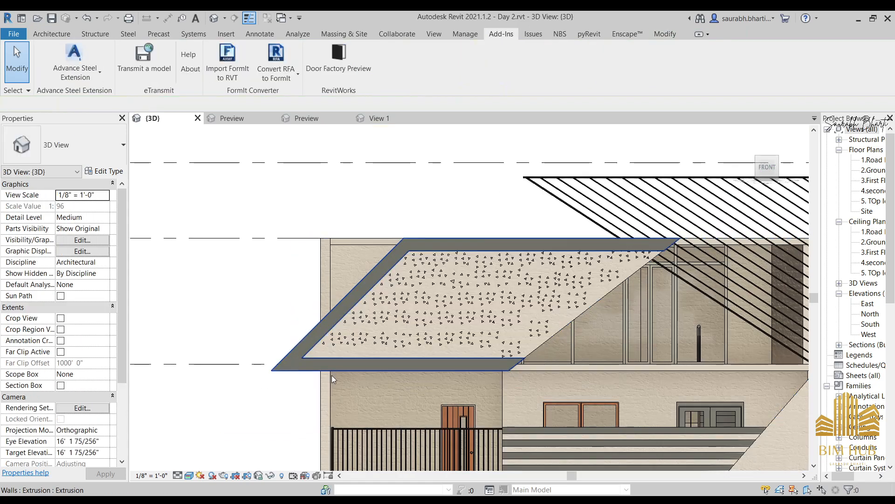
pyautogui.click(331, 365)
pyautogui.press('Escape')
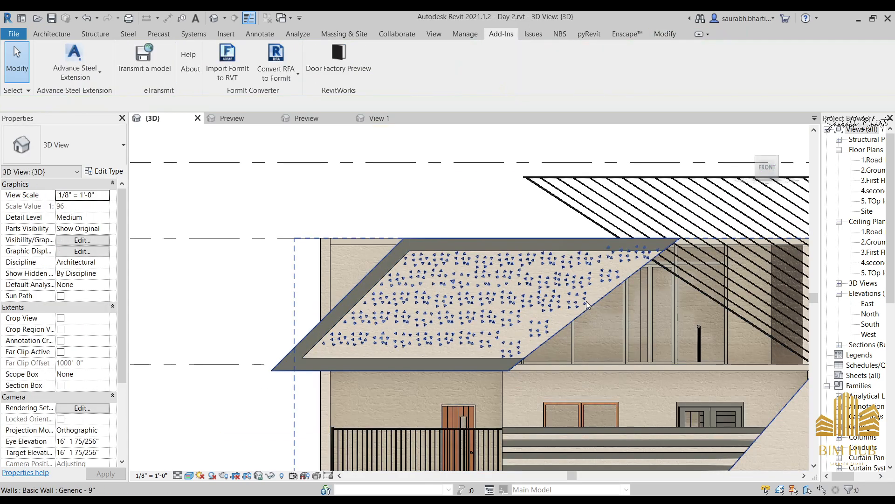
pyautogui.click(587, 305)
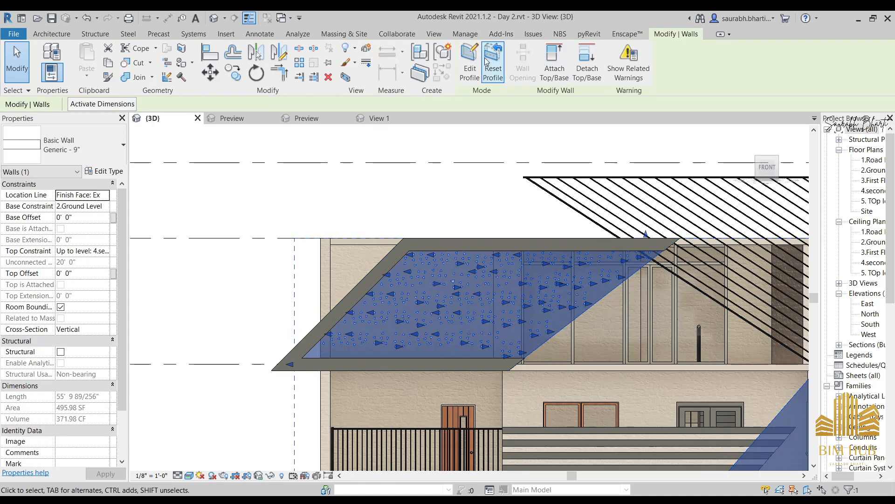
pyautogui.doubleClick(387, 308)
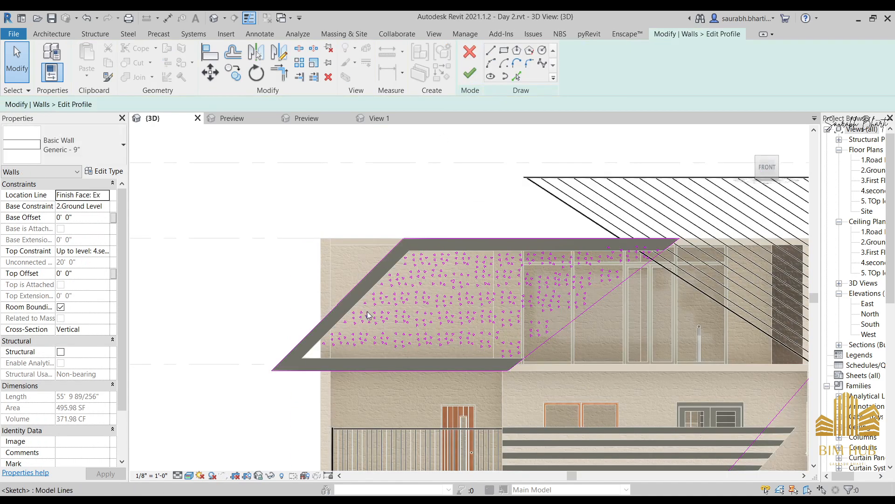
# Move the slanted outer edge of the wall profile inward, to just inside the inner edge of the sloping frame
pyautogui.scroll(4, 345, 300)
pyautogui.moveTo(319, 280); pyautogui.dragTo(352, 286)
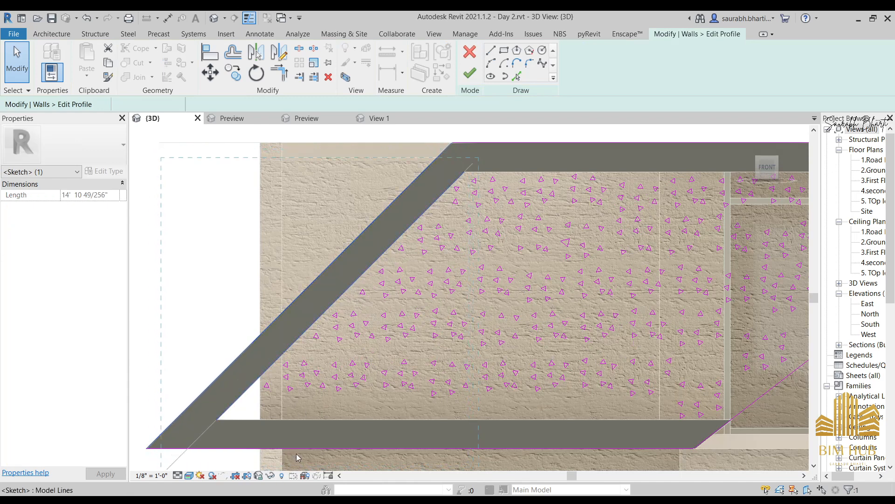
pyautogui.moveTo(299, 457); pyautogui.dragTo(231, 432)
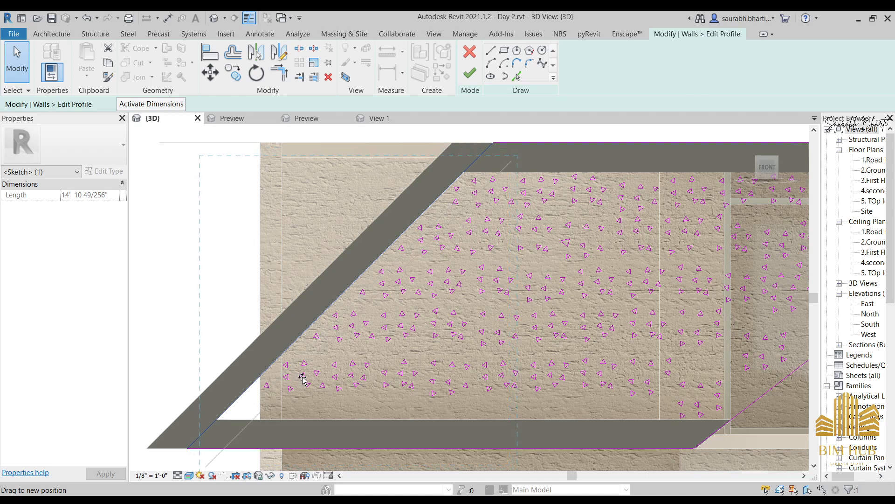
pyautogui.moveTo(300, 345); pyautogui.dragTo(335, 345)
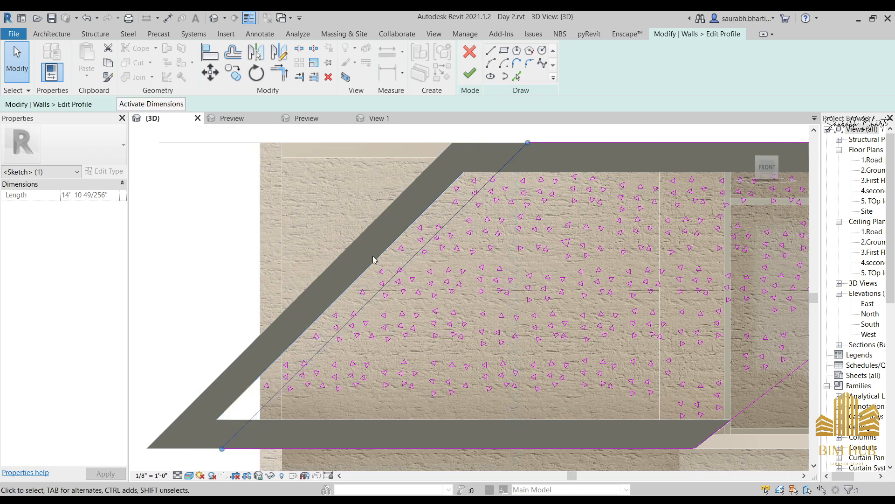
pyautogui.scroll(4, 397, 273)
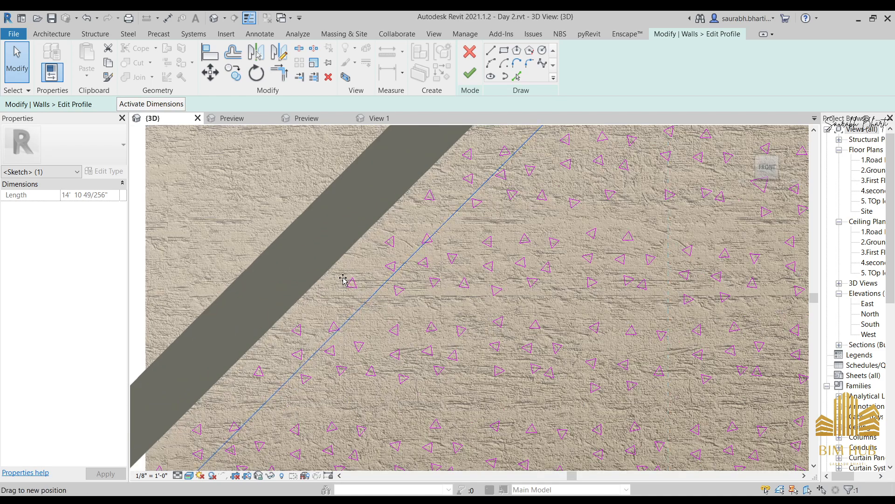
pyautogui.scroll(-3, 381, 229)
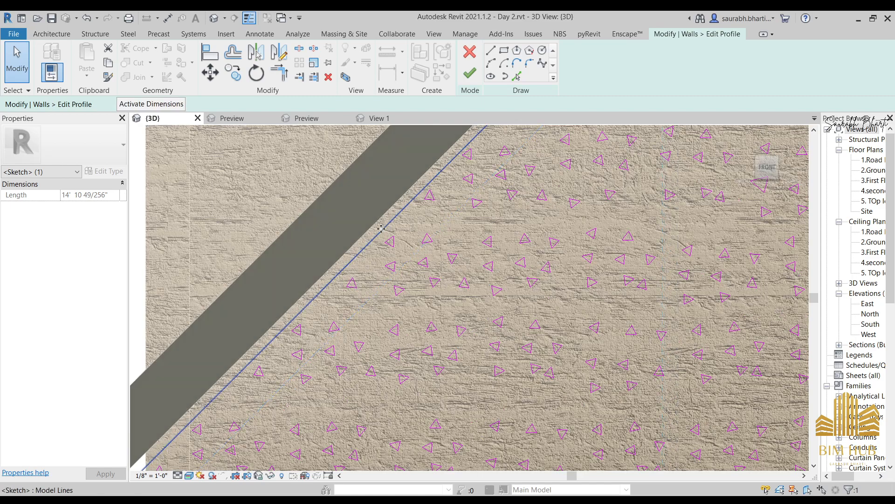
pyautogui.scroll(3, 438, 154)
pyautogui.scroll(2, 419, 160)
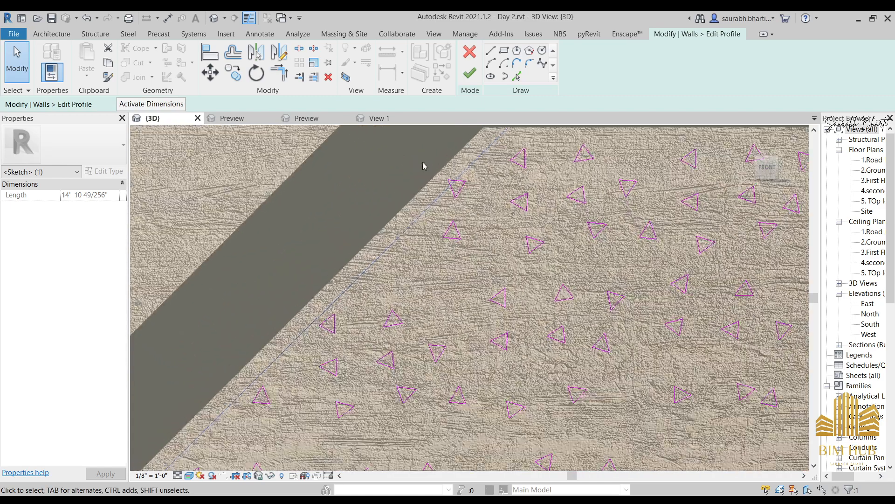
pyautogui.click(423, 165)
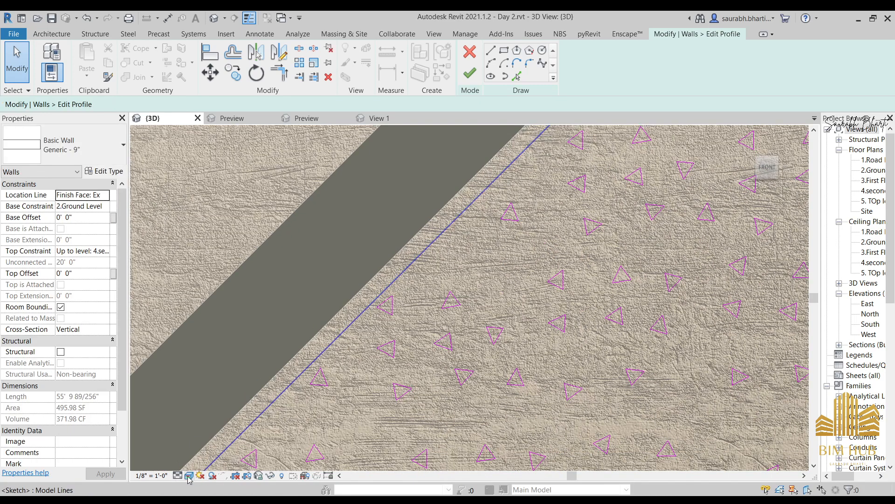
# Set the 3D view's visual style to Hidden Line to show the profile sketch lines against the frame
pyautogui.click(189, 479)
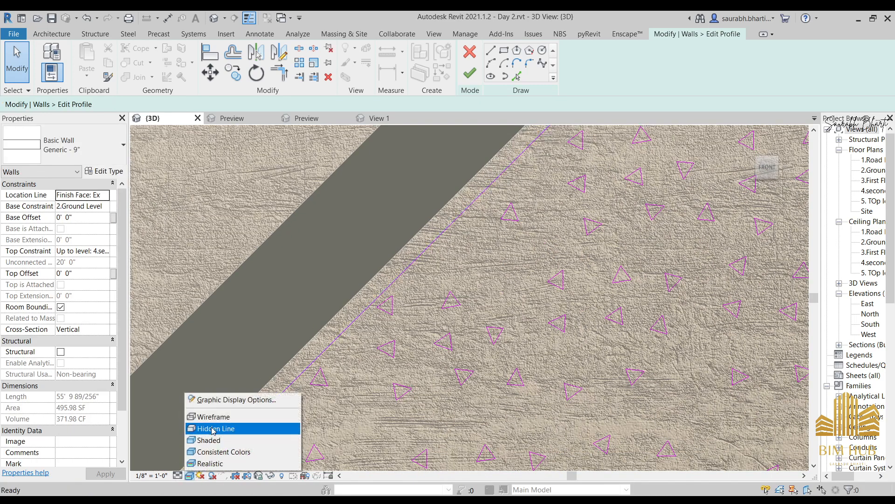
pyautogui.click(220, 425)
pyautogui.scroll(-5, 456, 277)
pyautogui.scroll(2, 456, 277)
pyautogui.moveTo(408, 347); pyautogui.dragTo(540, 216, button='middle')
pyautogui.scroll(2, 358, 354)
pyautogui.scroll(-2, 393, 315)
pyautogui.scroll(-2, 397, 313)
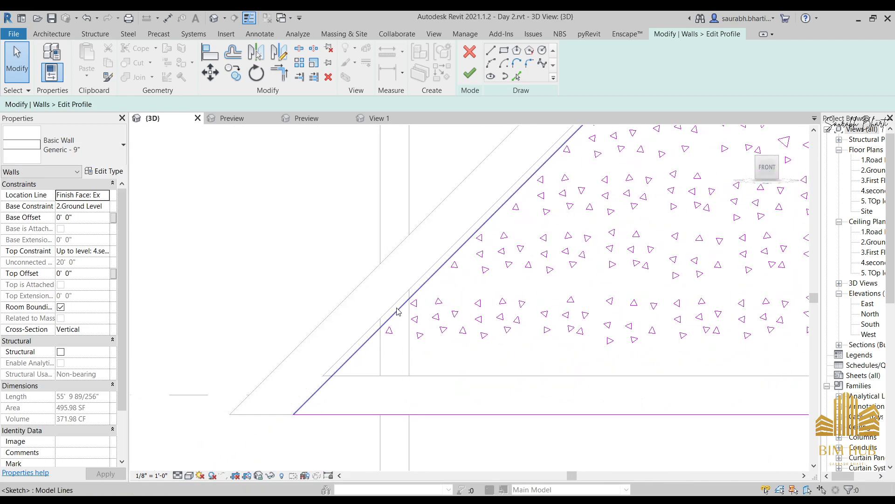
# Shift the slanted profile edge slightly further inward, close to the outermost triangular openings
pyautogui.scroll(3, 418, 300)
pyautogui.scroll(4, 474, 244)
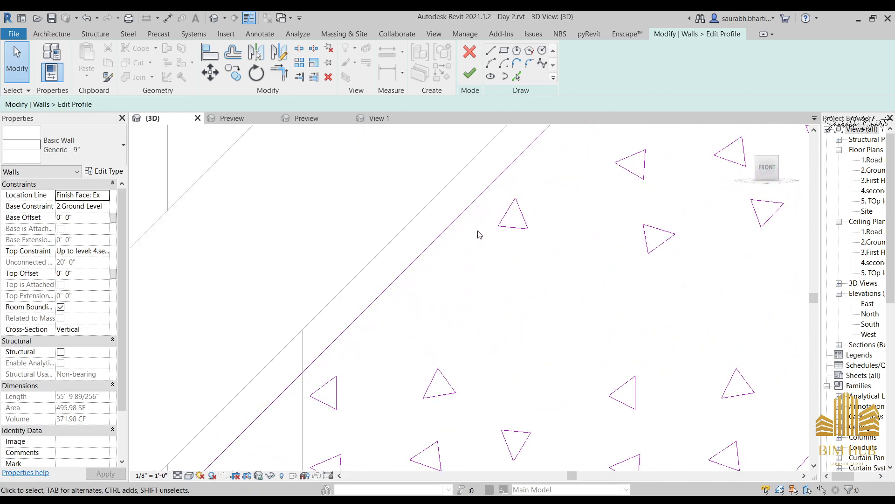
pyautogui.moveTo(517, 173); pyautogui.dragTo(554, 202)
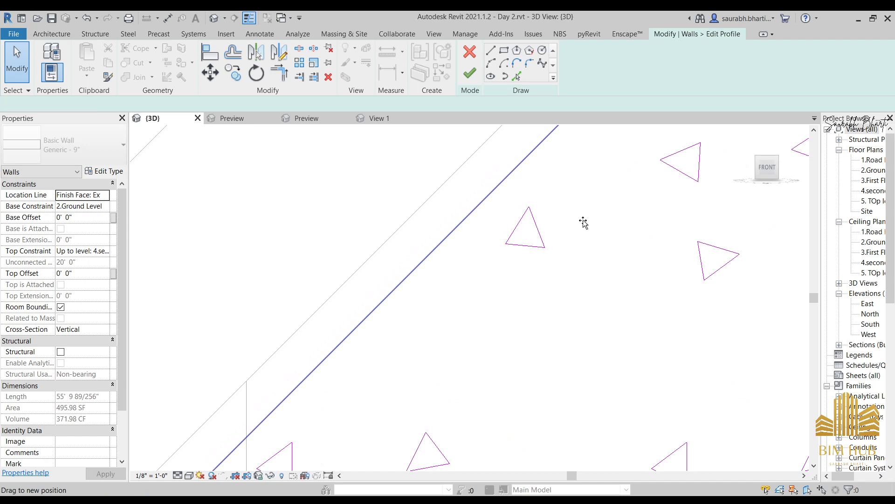
pyautogui.moveTo(516, 175); pyautogui.dragTo(515, 175)
pyautogui.scroll(-3, 516, 176)
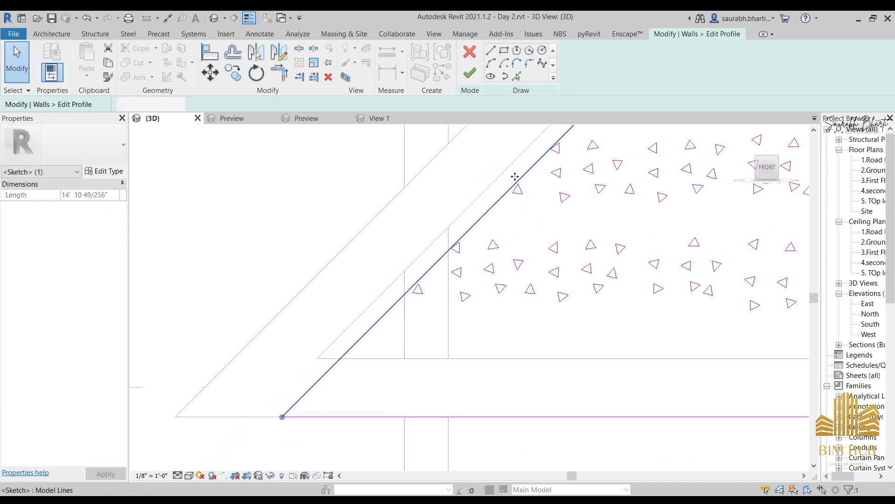
pyautogui.scroll(4, 516, 194)
pyautogui.scroll(4, 425, 298)
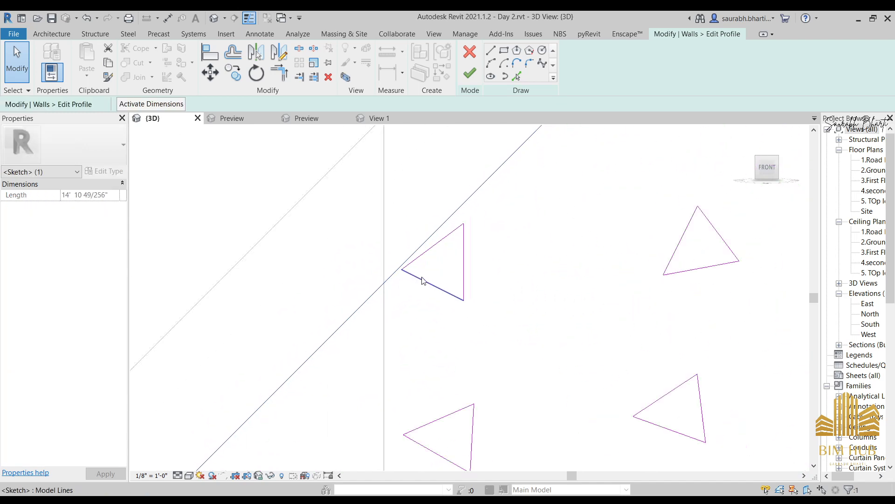
pyautogui.scroll(-6, 344, 260)
pyautogui.scroll(-5, 312, 424)
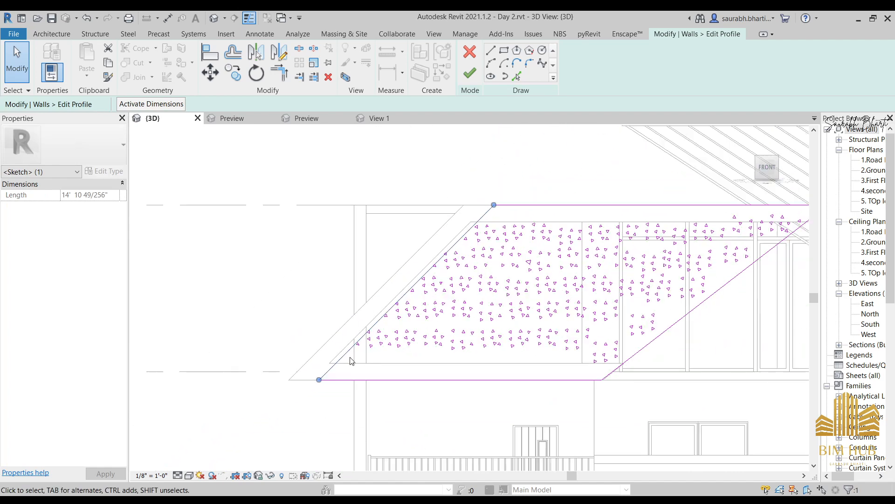
pyautogui.scroll(5, 389, 350)
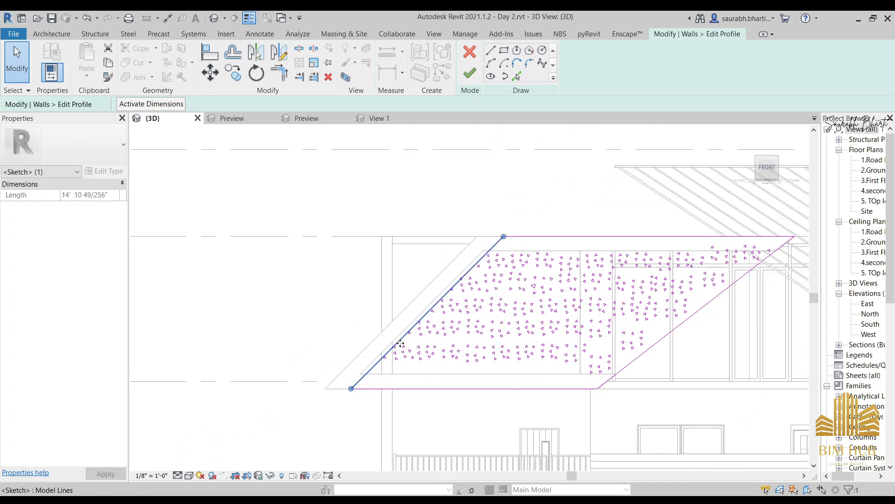
pyautogui.scroll(-3, 457, 303)
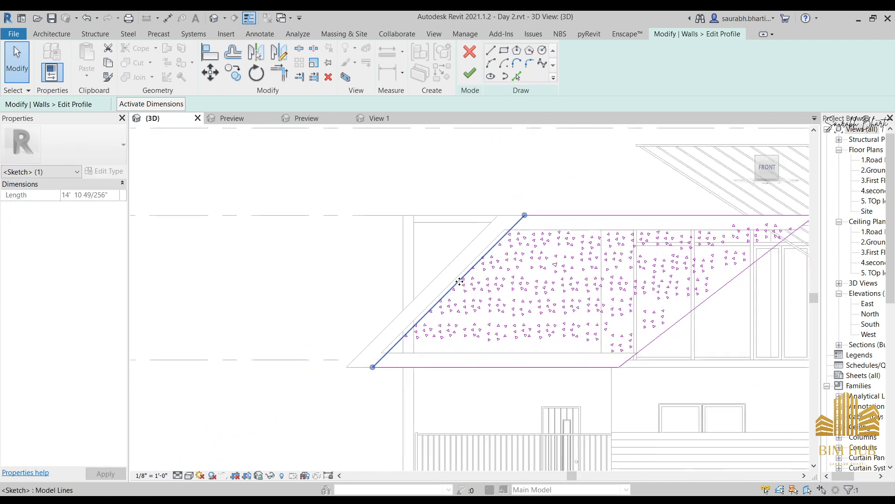
# Try to reshape the slanted edge by moving its upper endpoint outward and trimming it to the profile's top edge
pyautogui.moveTo(503, 228)
pyautogui.mouseDown()
pyautogui.moveTo(481, 226)
pyautogui.moveTo(494, 217)
pyautogui.mouseUp()
pyautogui.scroll(2, 475, 228)
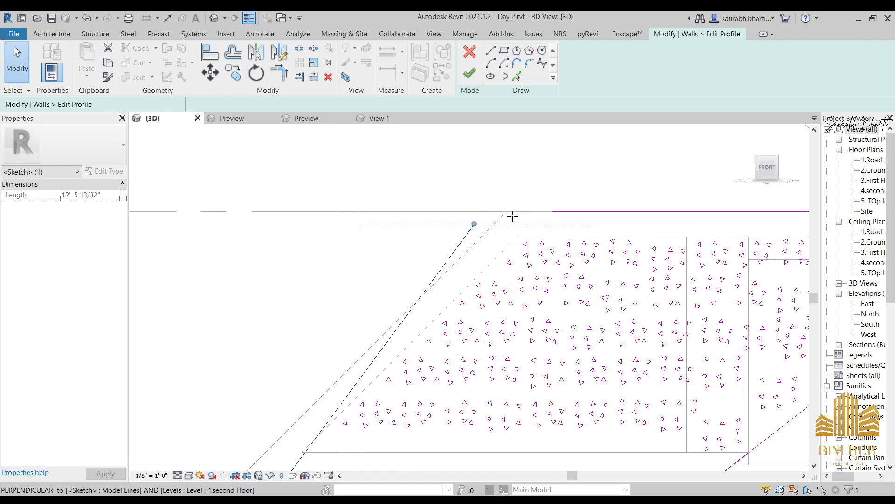
pyautogui.press('Escape')
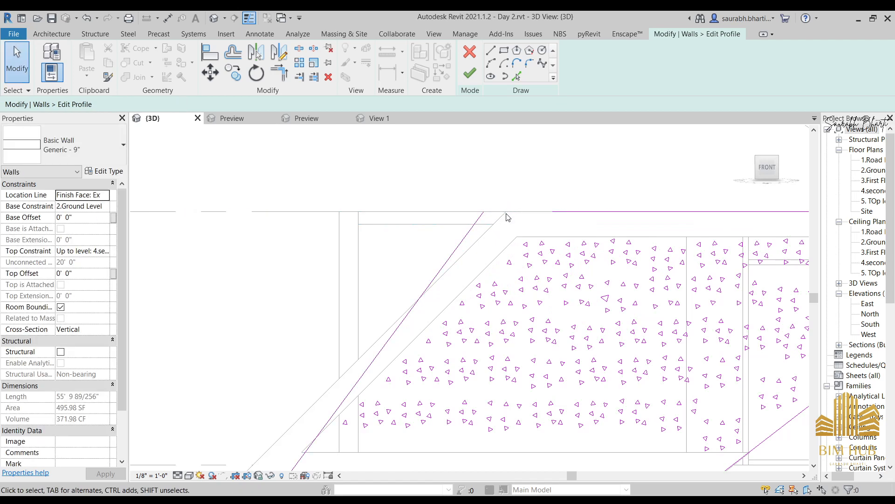
pyautogui.press('t')
pyautogui.press('r')
pyautogui.click(466, 239)
pyautogui.click(602, 213)
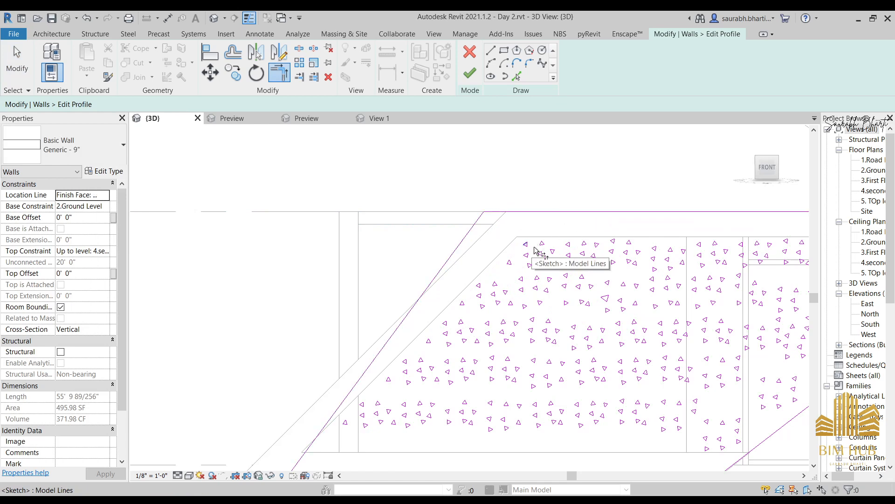
pyautogui.scroll(-5, 528, 259)
pyautogui.press('Escape')
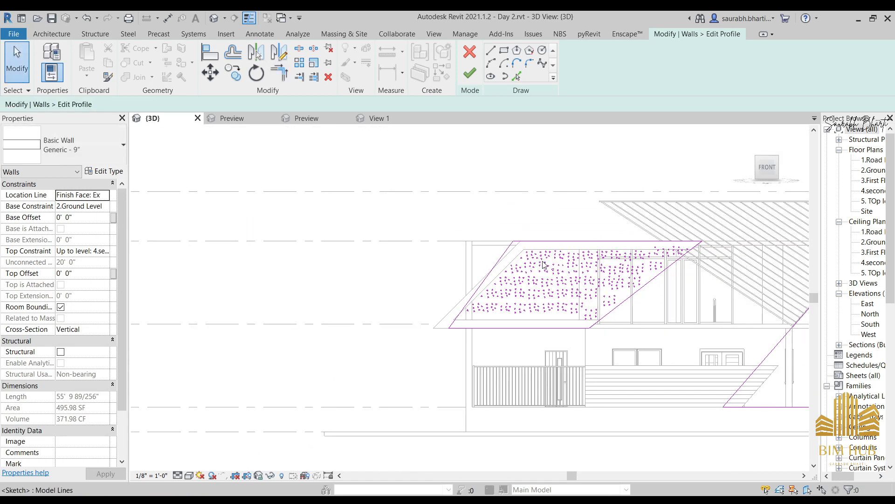
# Delete the triangular openings that touch the slanted profile edge in the upper part of the pattern
pyautogui.scroll(5, 534, 261)
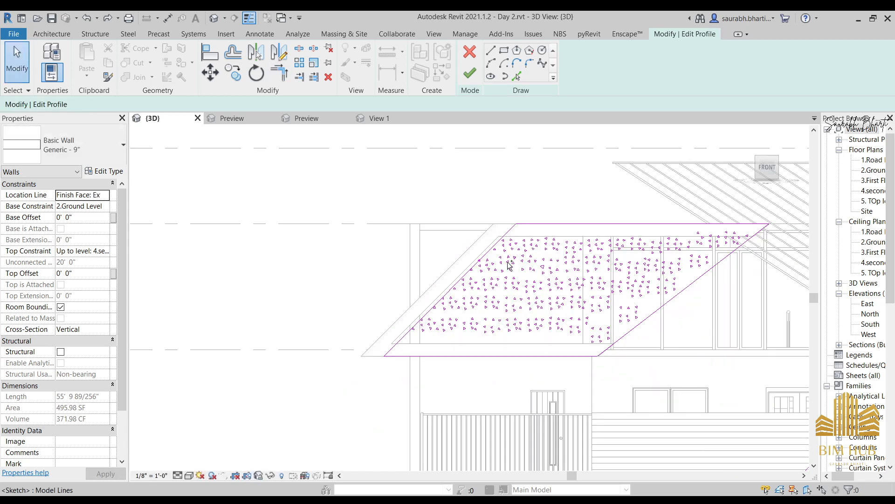
pyautogui.scroll(5, 506, 262)
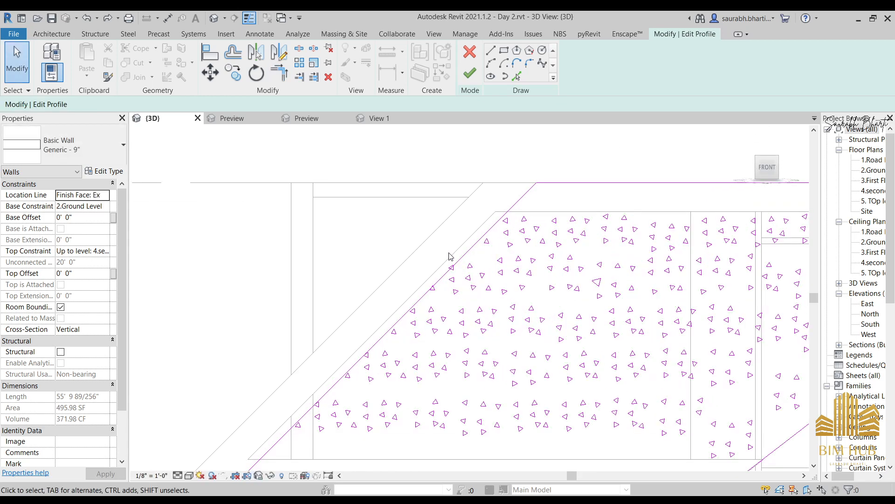
pyautogui.scroll(5, 454, 292)
pyautogui.moveTo(423, 235); pyautogui.dragTo(480, 302)
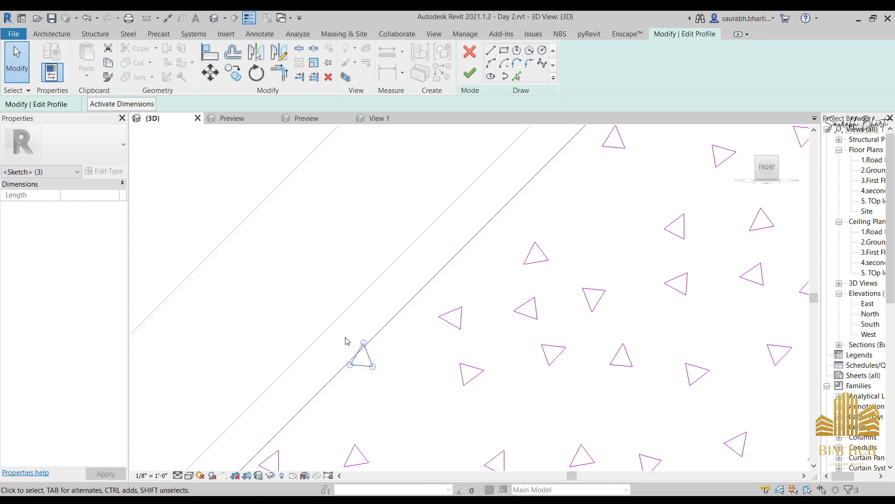
pyautogui.moveTo(328, 320); pyautogui.dragTo(389, 375)
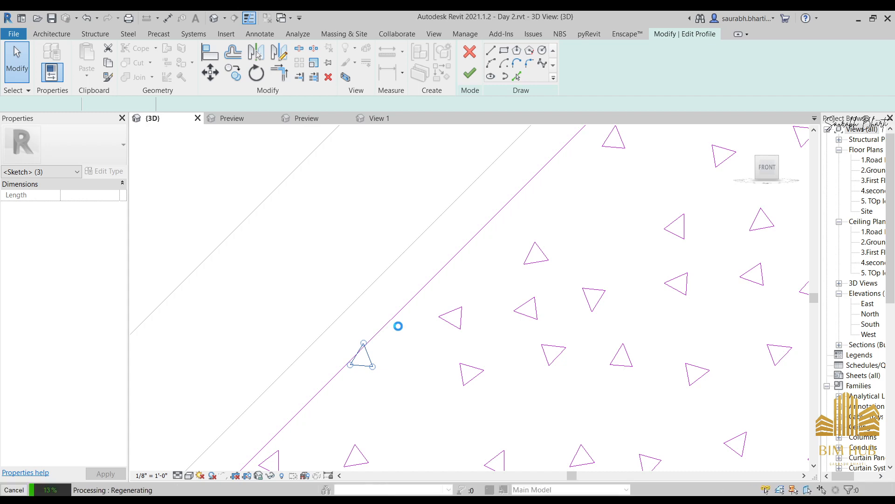
pyautogui.scroll(-5, 364, 354)
# Select the triangular opening that touches the slanted profile edge in the lowest row of the pattern
pyautogui.scroll(4, 364, 354)
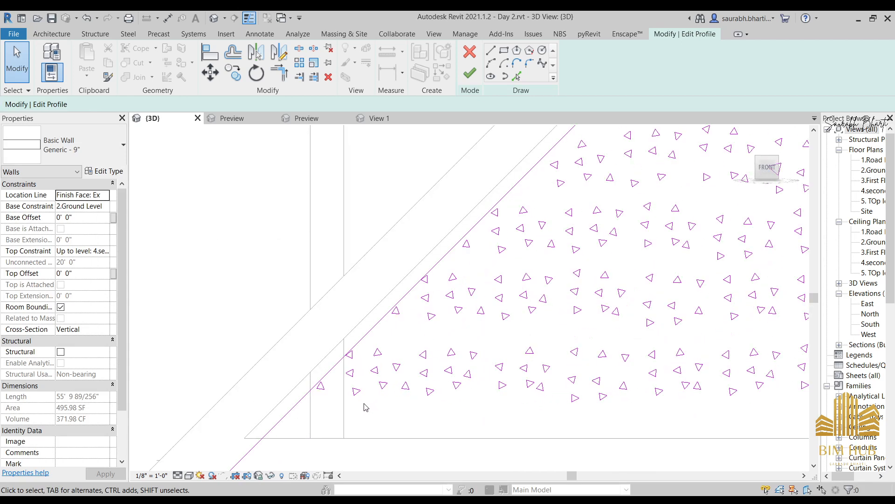
pyautogui.scroll(2, 332, 390)
pyautogui.scroll(2, 363, 341)
pyautogui.moveTo(345, 228); pyautogui.dragTo(471, 328)
pyautogui.scroll(-2, 467, 329)
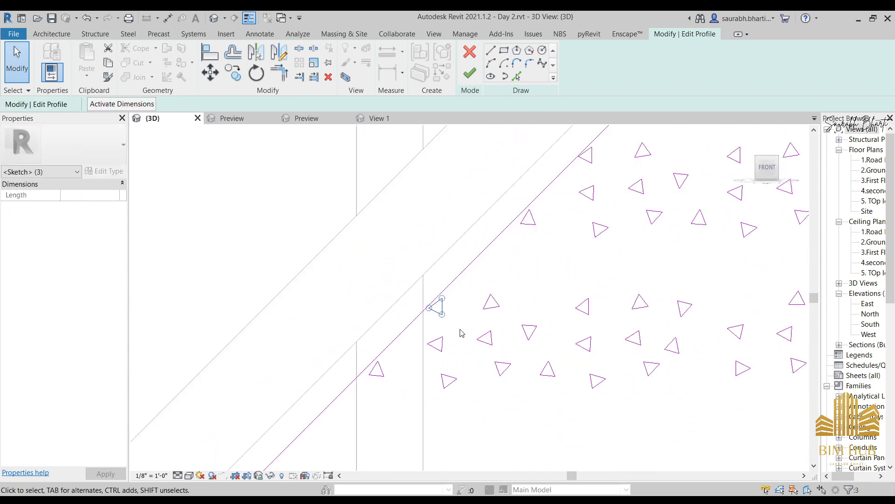
pyautogui.scroll(-3, 544, 285)
pyautogui.scroll(2, 522, 230)
pyautogui.scroll(2, 489, 219)
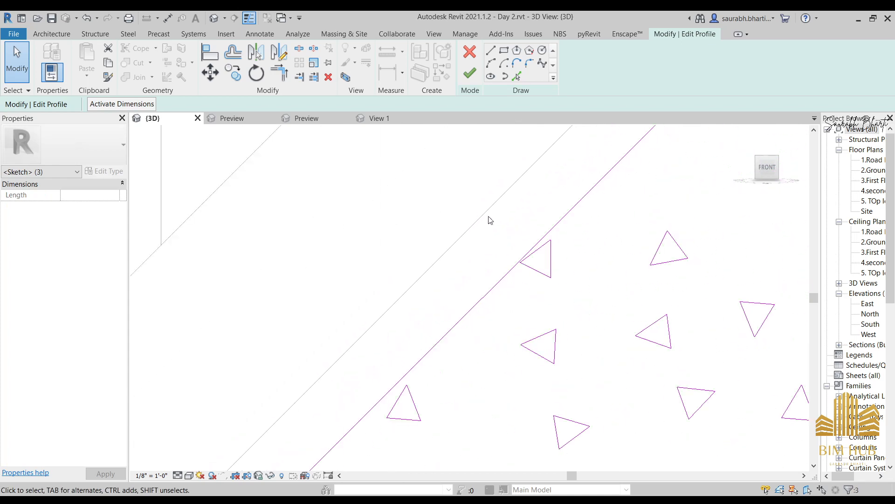
# Check the triangular cut-outs along the sloped edge and finish editing the wall's profile
pyautogui.moveTo(497, 223); pyautogui.dragTo(586, 289)
pyautogui.scroll(-3, 573, 285)
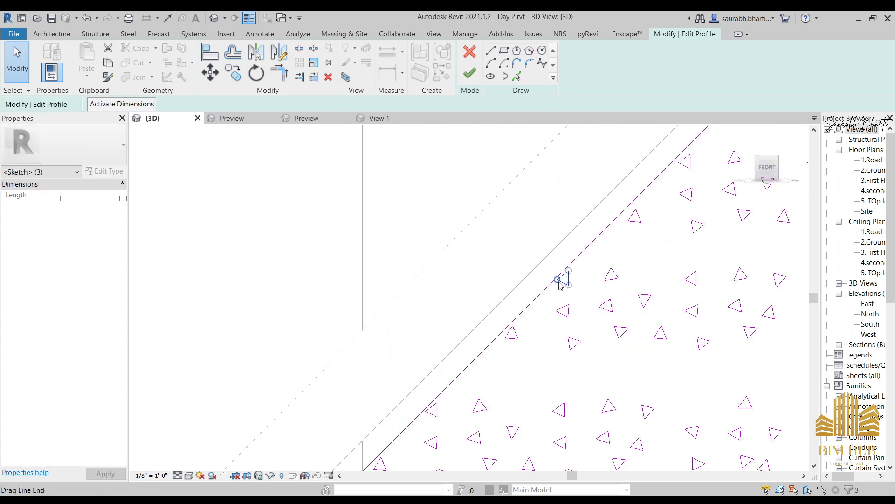
pyautogui.scroll(5, 520, 272)
pyautogui.scroll(-5, 549, 303)
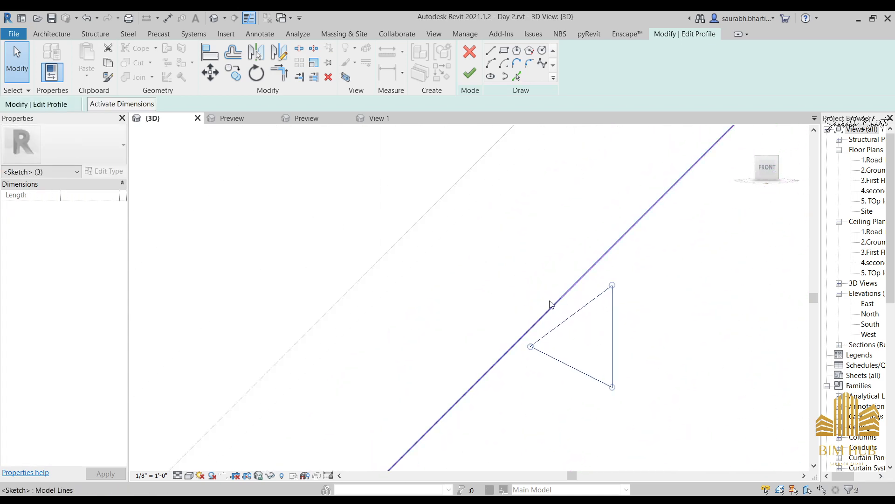
pyautogui.moveTo(668, 281); pyautogui.dragTo(649, 288, button='middle')
pyautogui.scroll(3, 648, 288)
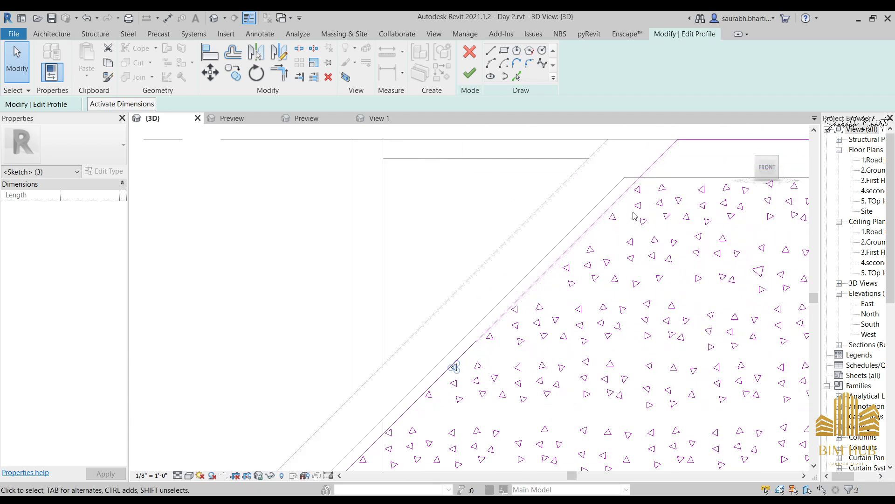
pyautogui.click(471, 74)
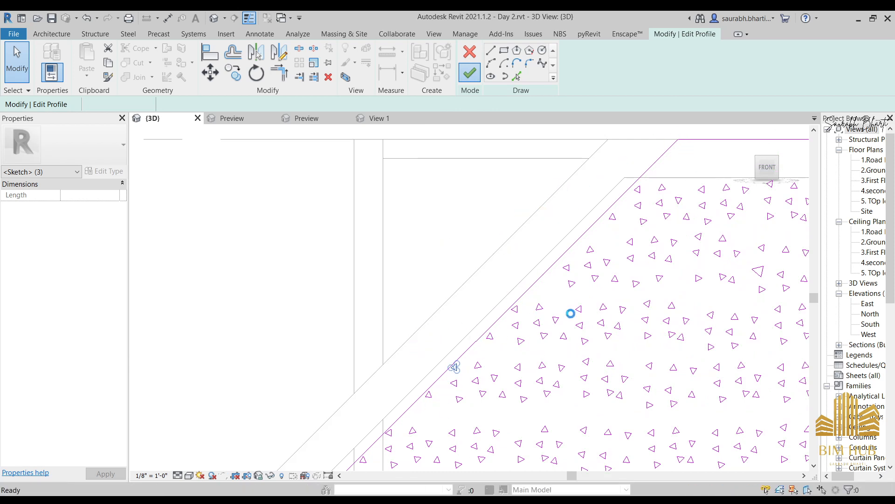
# Open the sloped in-place frame around the perforated wall for editing and enter its extrusion sketch
pyautogui.click(376, 278)
pyautogui.click(474, 322)
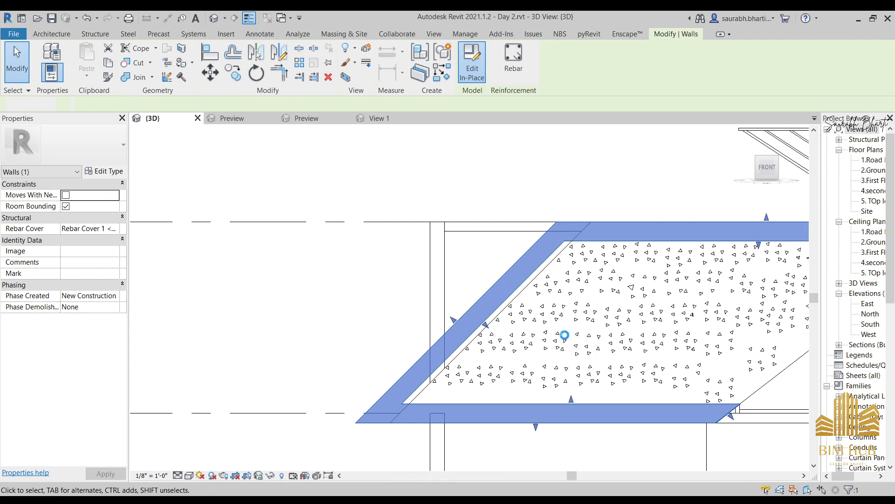
pyautogui.click(489, 309)
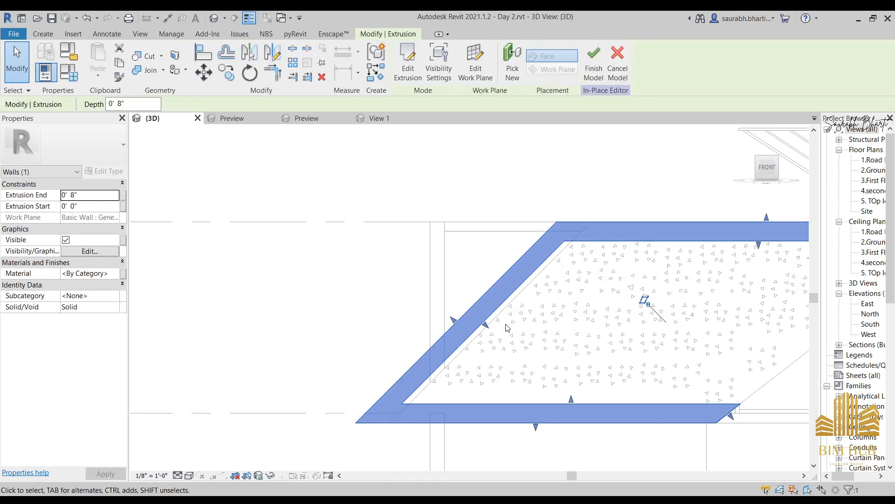
pyautogui.scroll(1, 507, 327)
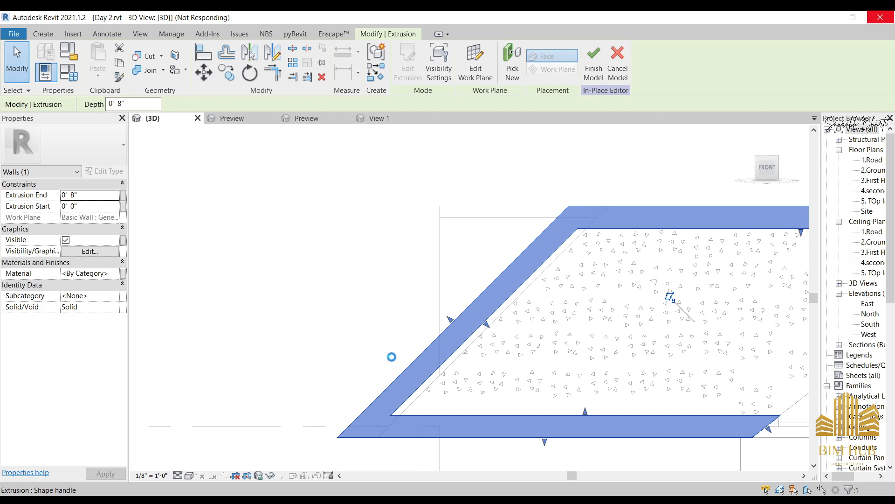
pyautogui.scroll(2, 430, 266)
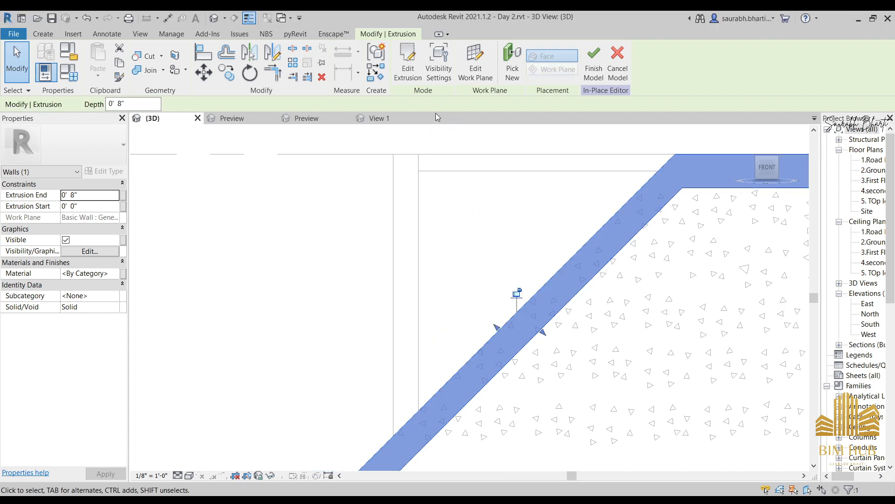
pyautogui.click(408, 61)
pyautogui.scroll(-2, 590, 275)
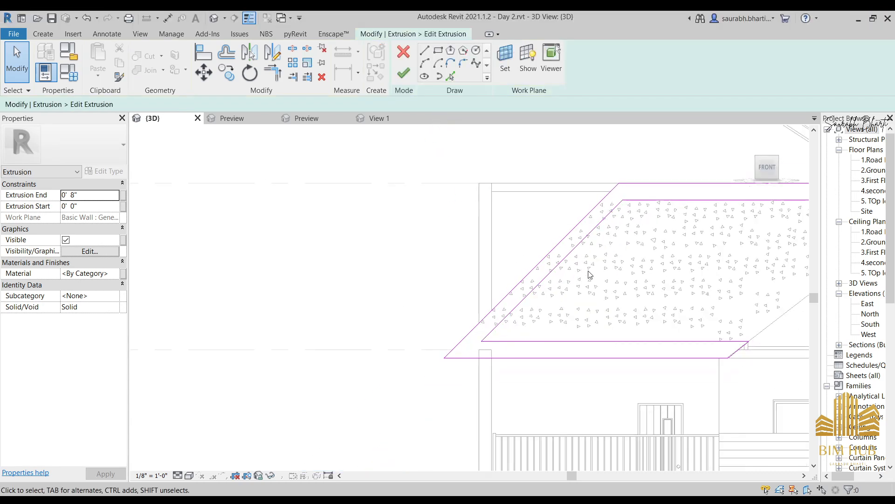
# Place an aligned dimension between the outer and inner horizontal lines at the top of the frame sketch
pyautogui.scroll(4, 631, 232)
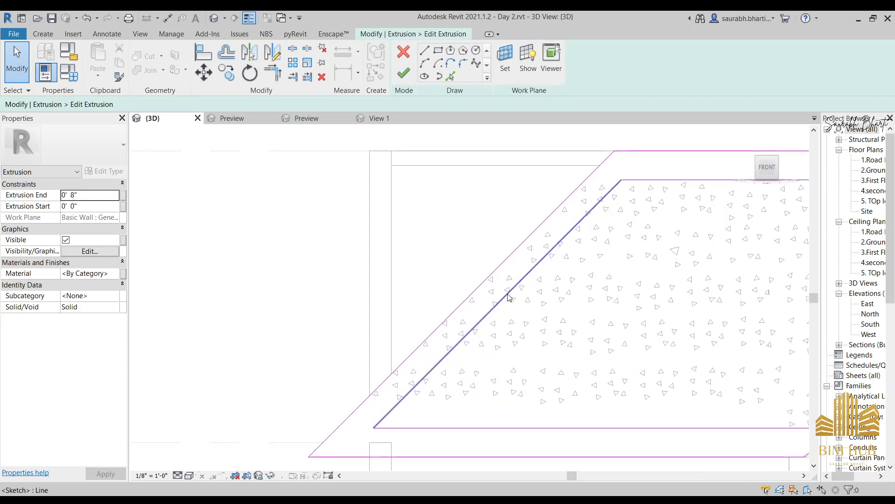
pyautogui.scroll(2, 507, 294)
pyautogui.scroll(-2, 507, 260)
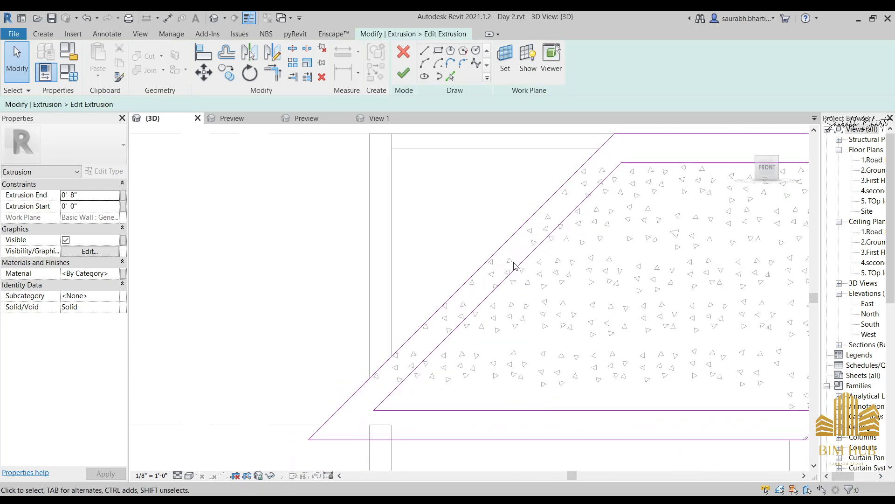
pyautogui.scroll(2, 515, 266)
pyautogui.click(525, 258)
pyautogui.scroll(-4, 525, 258)
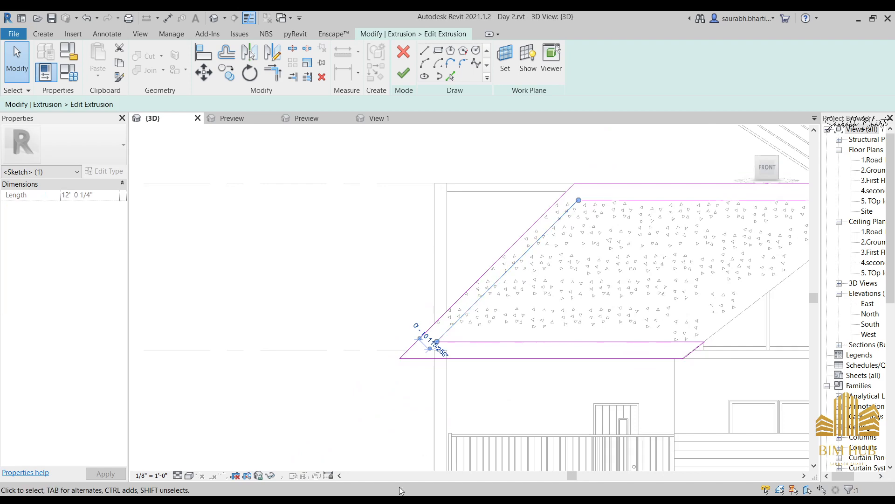
pyautogui.moveTo(579, 258); pyautogui.dragTo(506, 294, button='middle')
pyautogui.press('d')
pyautogui.press('i')
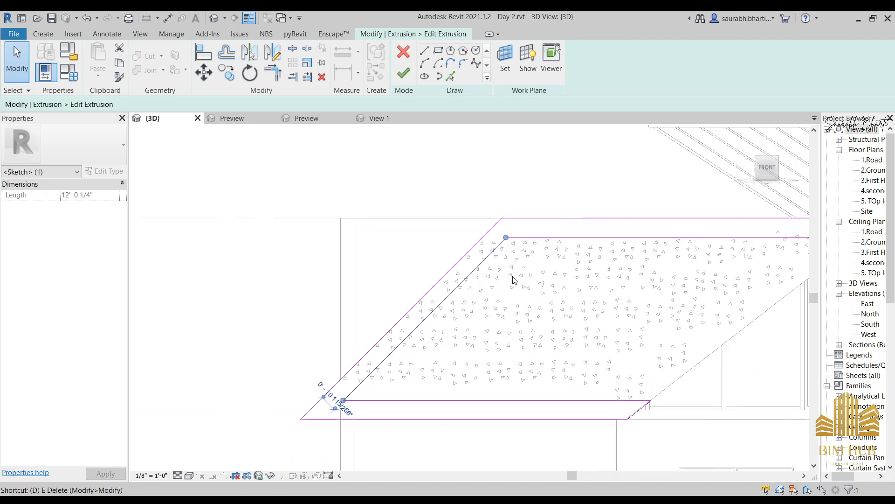
pyautogui.scroll(2, 579, 215)
pyautogui.scroll(3, 581, 214)
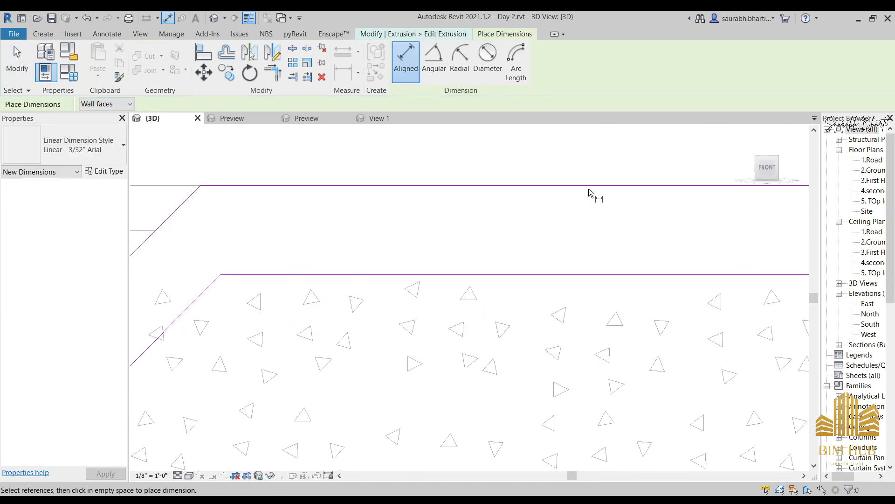
pyautogui.click(588, 187)
pyautogui.click(583, 276)
pyautogui.click(580, 237)
pyautogui.scroll(-5, 578, 235)
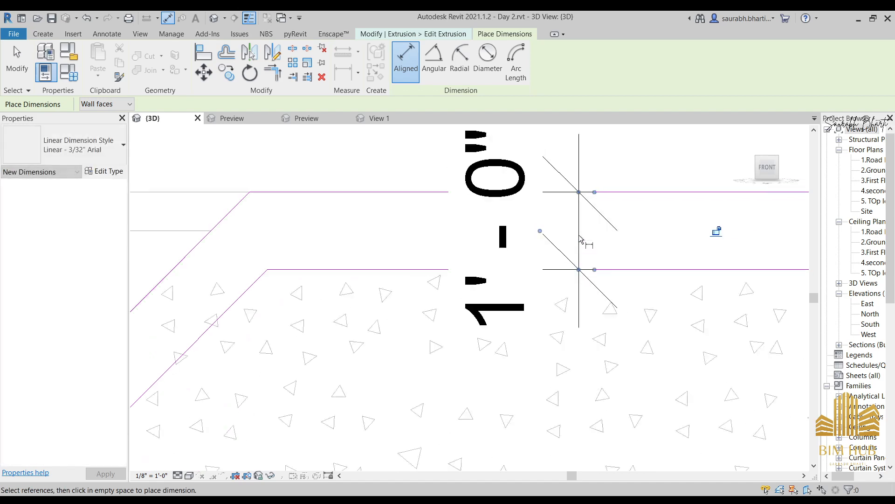
pyautogui.moveTo(295, 366); pyautogui.dragTo(419, 271, button='middle')
pyautogui.scroll(-2, 346, 304)
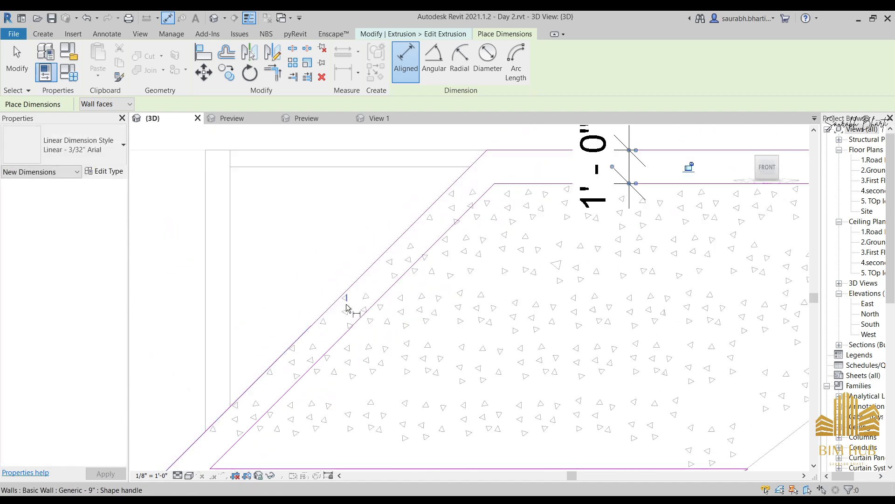
pyautogui.scroll(1, 346, 324)
pyautogui.press('Escape')
pyautogui.click(335, 306)
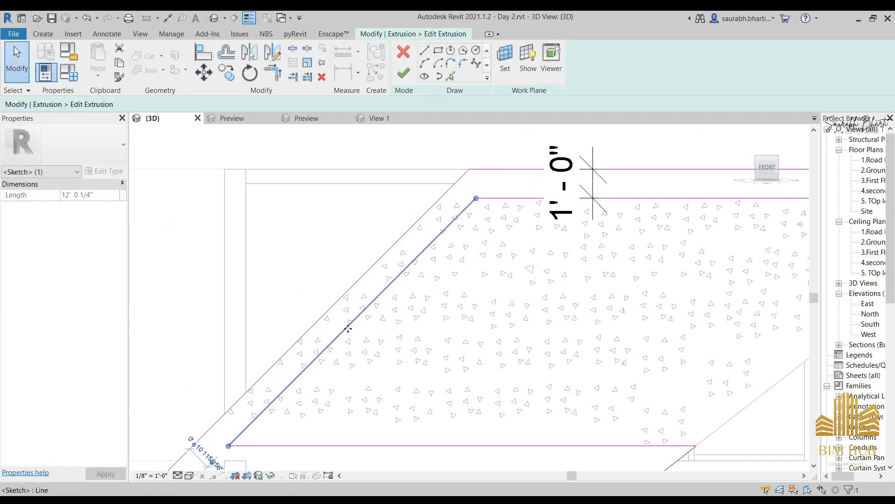
pyautogui.moveTo(379, 317); pyautogui.dragTo(423, 284, button='middle')
pyautogui.scroll(2, 397, 337)
pyautogui.press('Escape')
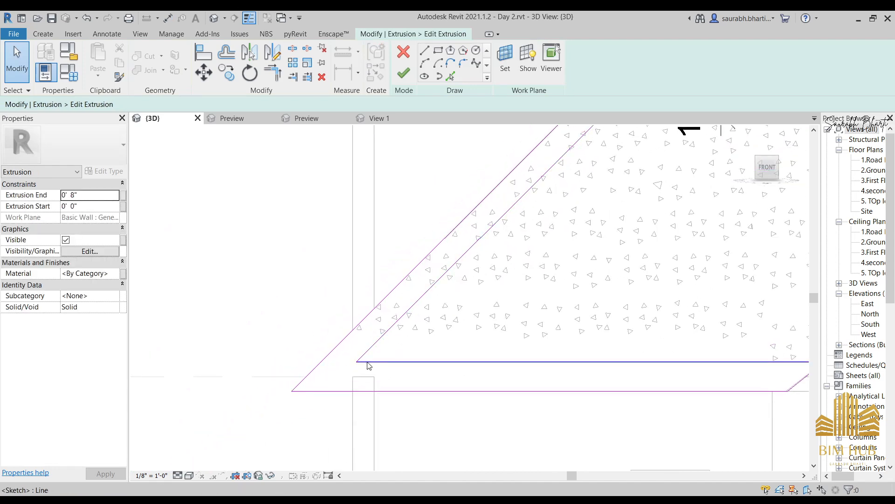
pyautogui.press('d')
pyautogui.press('i')
pyautogui.press('d')
pyautogui.press('e')
pyautogui.scroll(2, 362, 357)
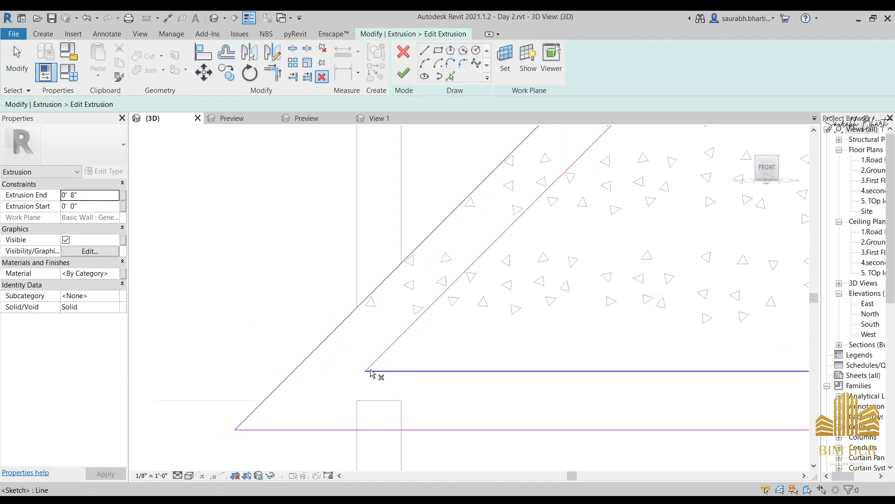
pyautogui.press('Escape')
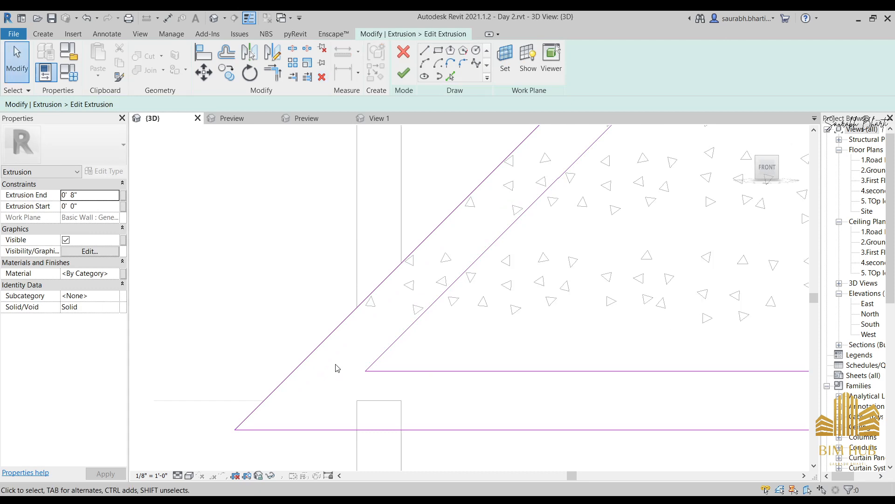
# Try to place an aligned dimension between the outer and inner sloped lines of the frame sketch
pyautogui.press('d')
pyautogui.press('i')
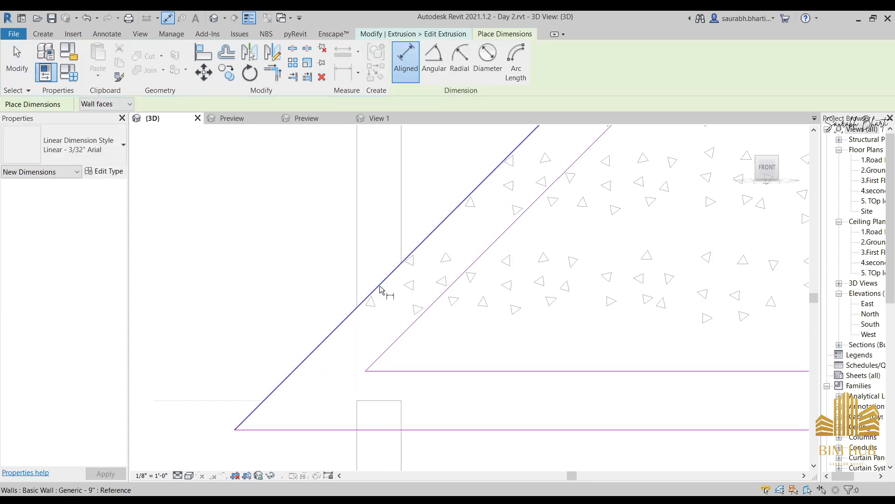
pyautogui.click(441, 295)
pyautogui.scroll(-3, 446, 294)
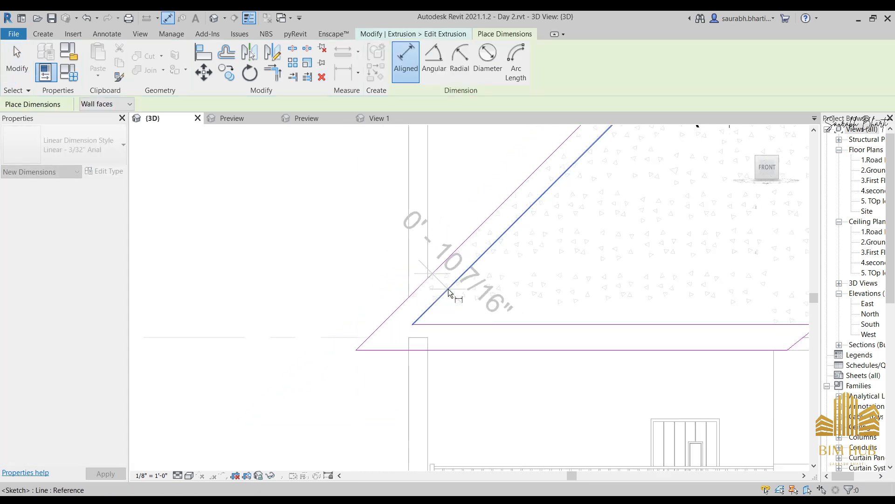
pyautogui.press('Escape')
pyautogui.scroll(3, 455, 286)
pyautogui.press('Escape')
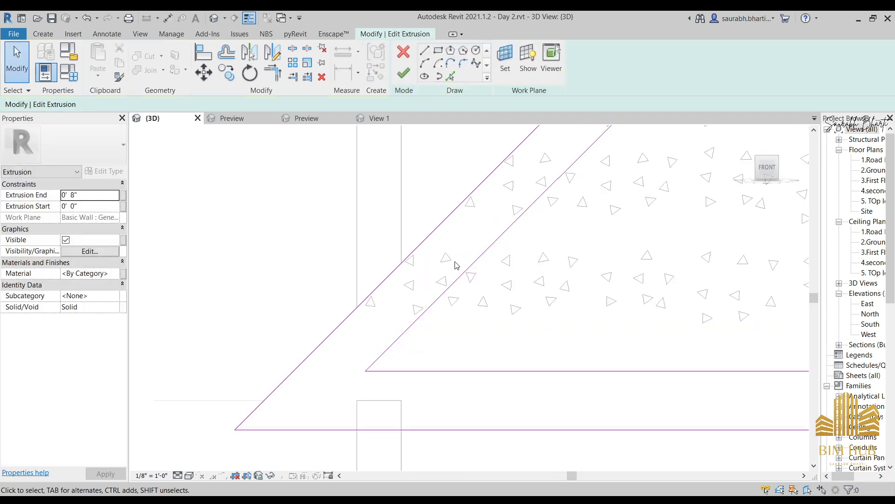
# Set the inner sloped line's distance from the outer sloped line to 1' - 0", matching the frame's top band
pyautogui.scroll(-3, 450, 298)
pyautogui.click(447, 296)
pyautogui.scroll(3, 370, 361)
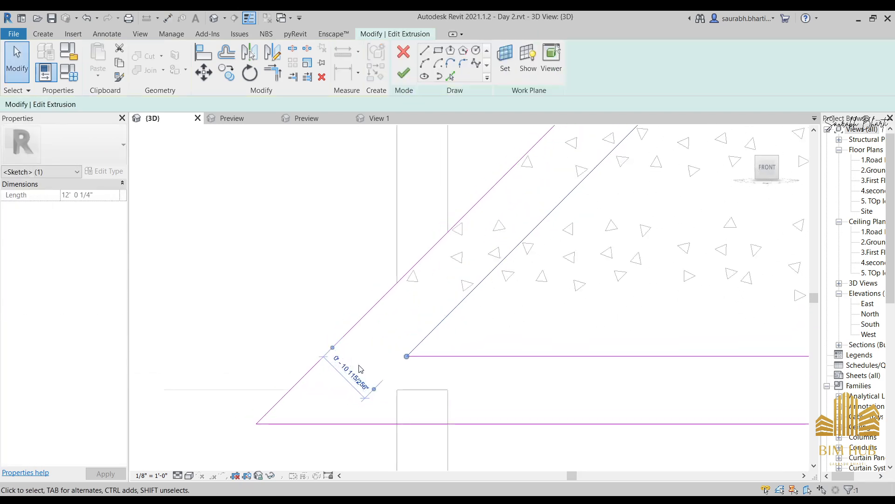
pyautogui.click(361, 369)
pyautogui.write('8')
pyautogui.press('Return')
pyautogui.click(358, 373)
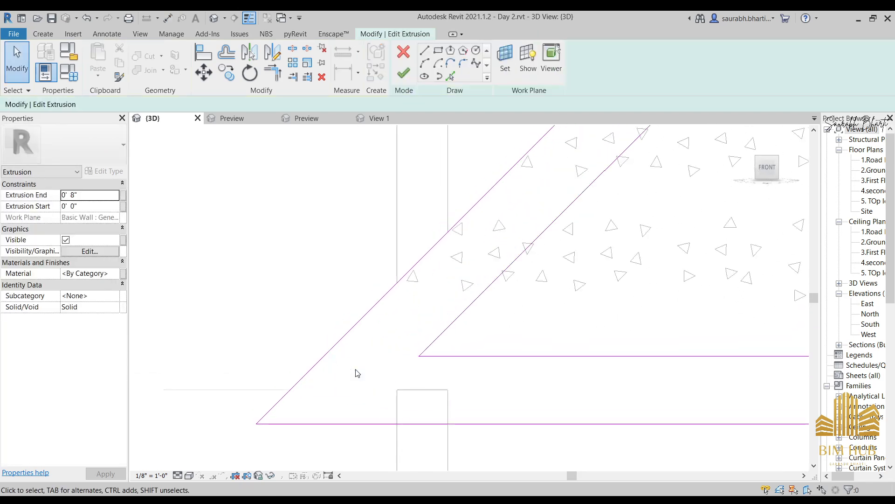
# Finish the frame's extrusion sketch and complete the in-place model
pyautogui.scroll(-4, 358, 373)
pyautogui.scroll(3, 484, 274)
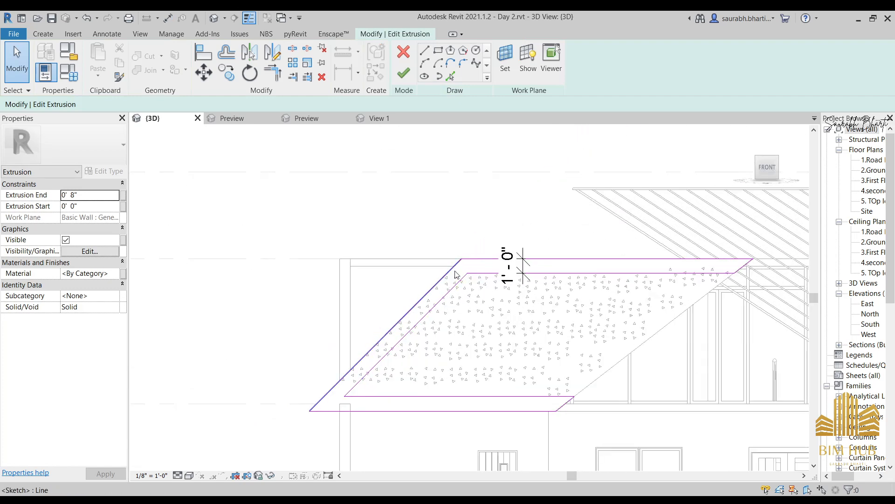
pyautogui.click(404, 74)
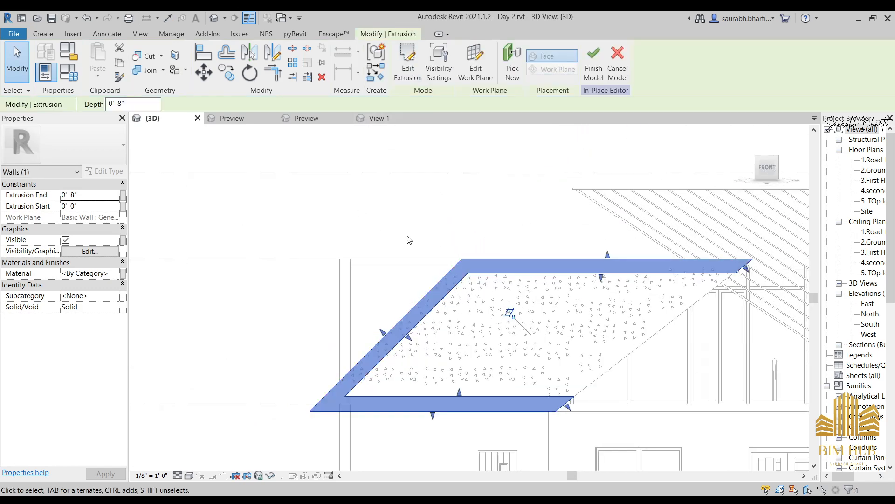
pyautogui.click(593, 63)
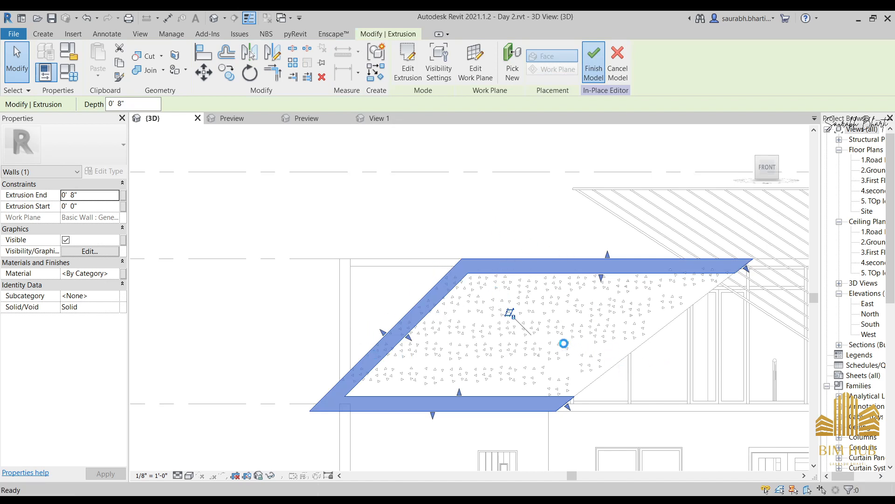
pyautogui.scroll(-4, 523, 345)
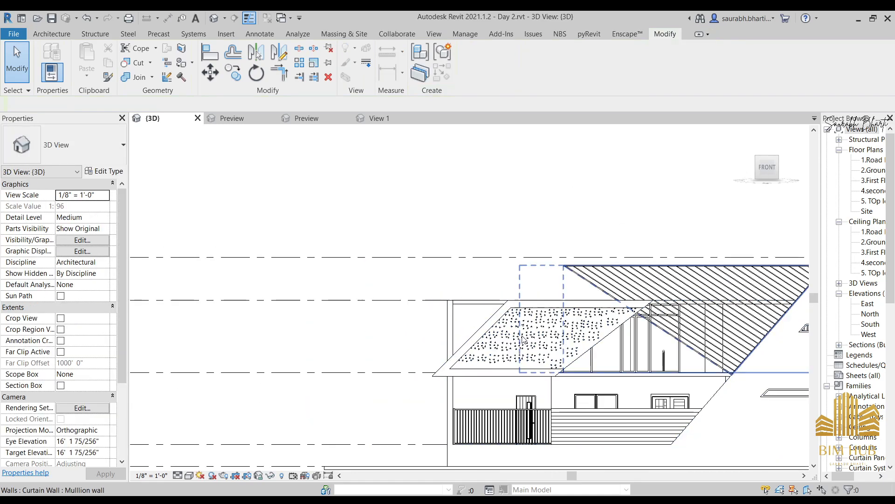
pyautogui.scroll(3, 523, 340)
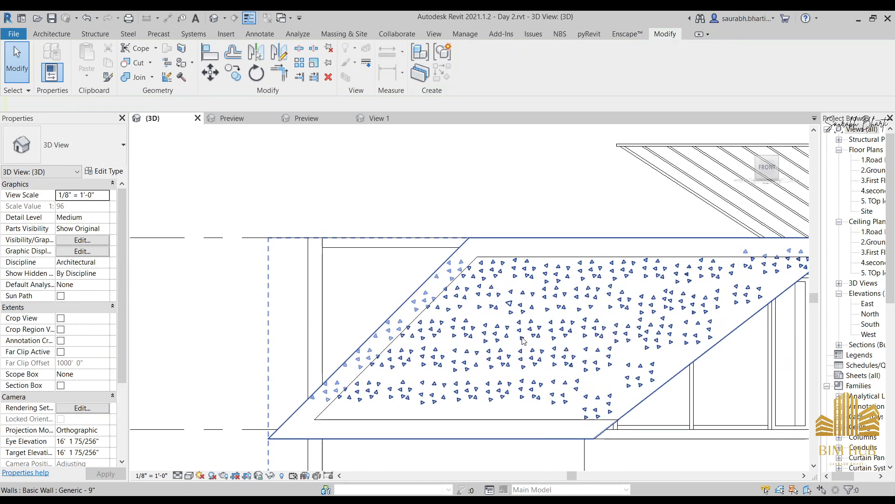
pyautogui.click(523, 340)
pyautogui.press('Escape')
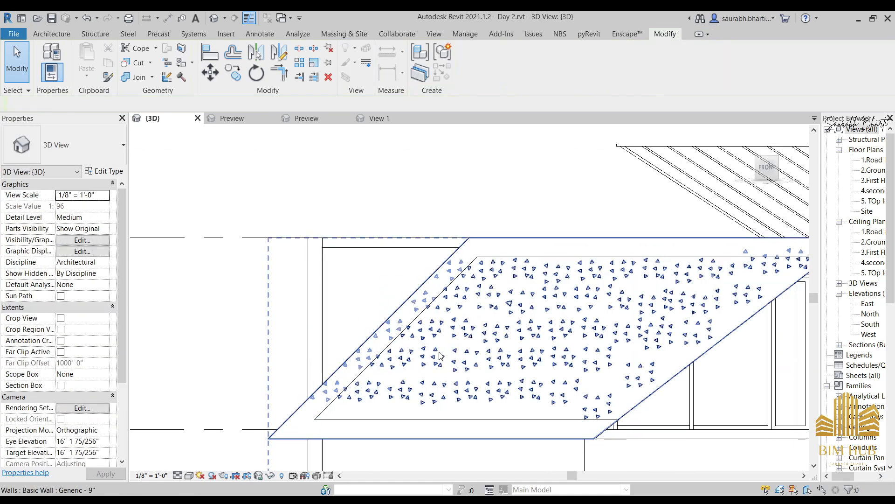
pyautogui.scroll(-3, 569, 350)
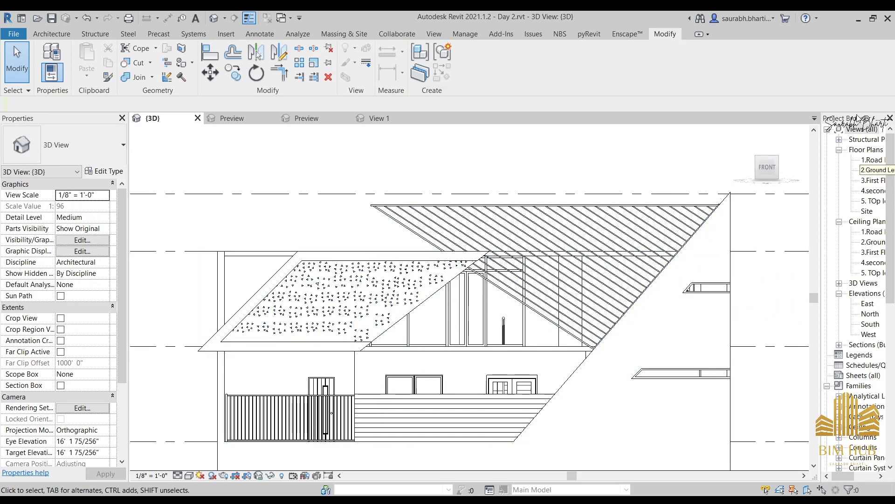
# Open the 3.First Floor plan view and bring up the architectural building tools
pyautogui.click(877, 181)
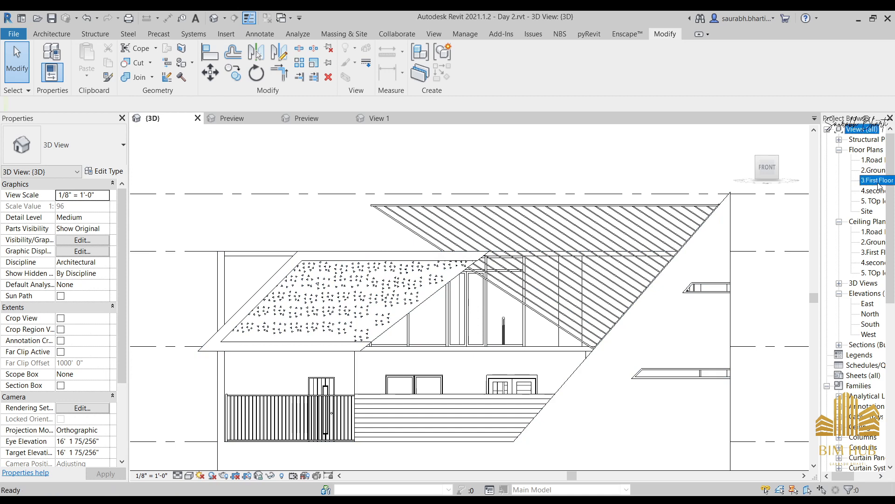
pyautogui.doubleClick(878, 181)
pyautogui.scroll(5, 462, 309)
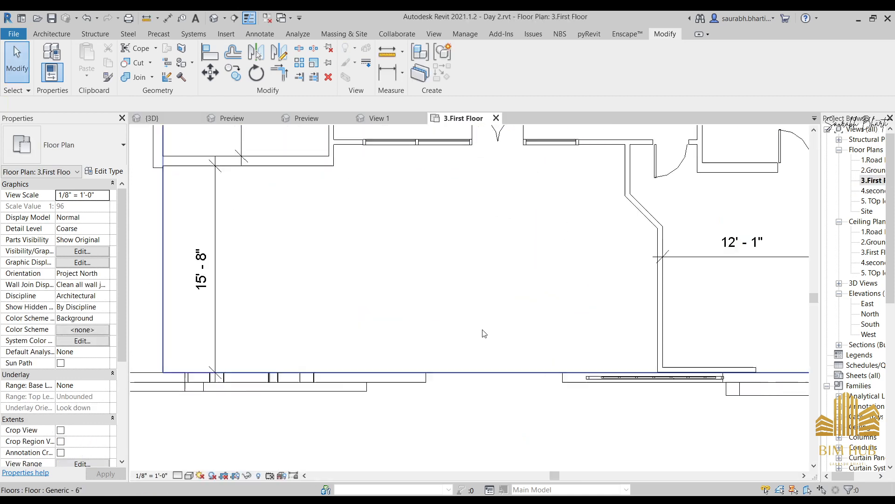
pyautogui.scroll(1, 484, 334)
pyautogui.click(51, 33)
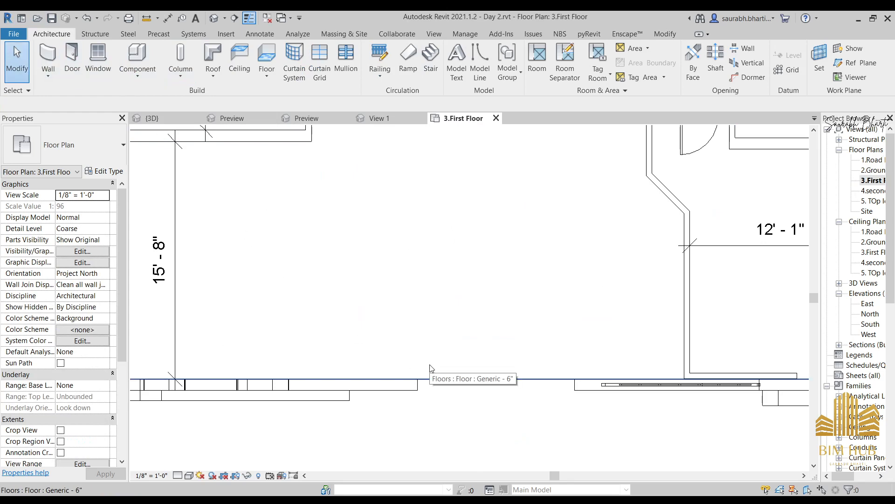
# Switch to the Front DAy.png reference photo and examine the balcony railing between the perforated wall and the large sloped wall
pyautogui.scroll(-3, 430, 368)
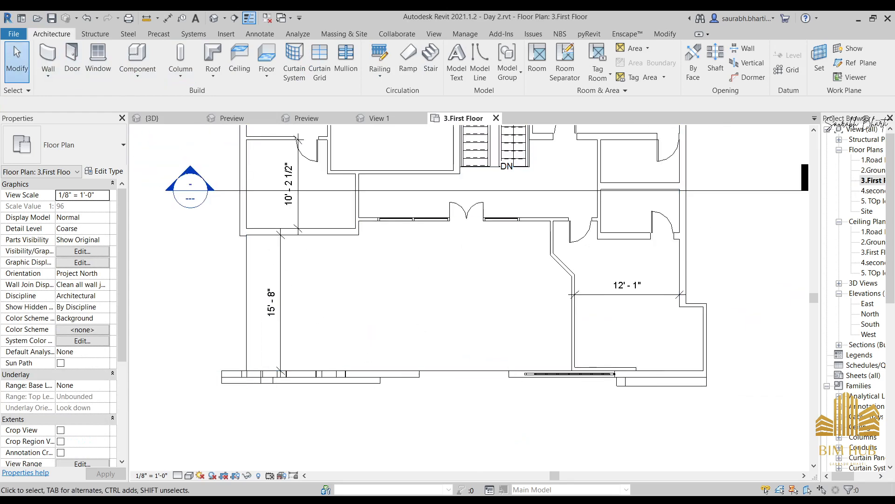
pyautogui.click(178, 425)
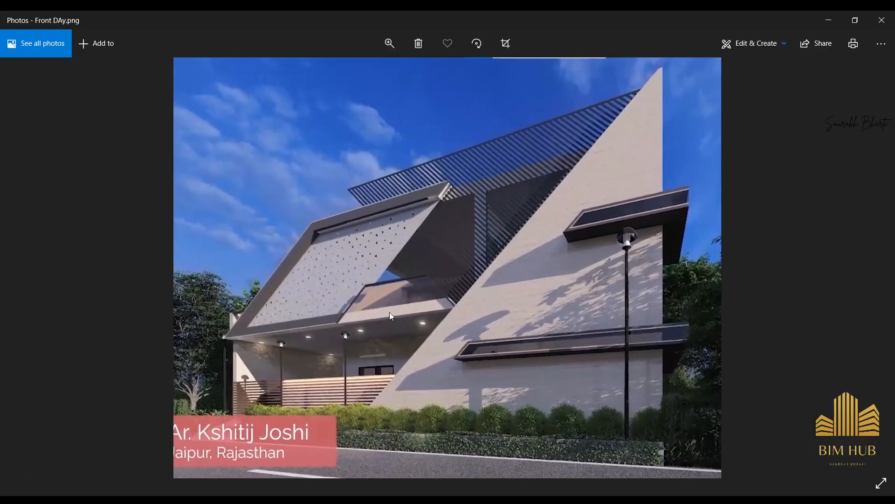
pyautogui.scroll(4, 390, 316)
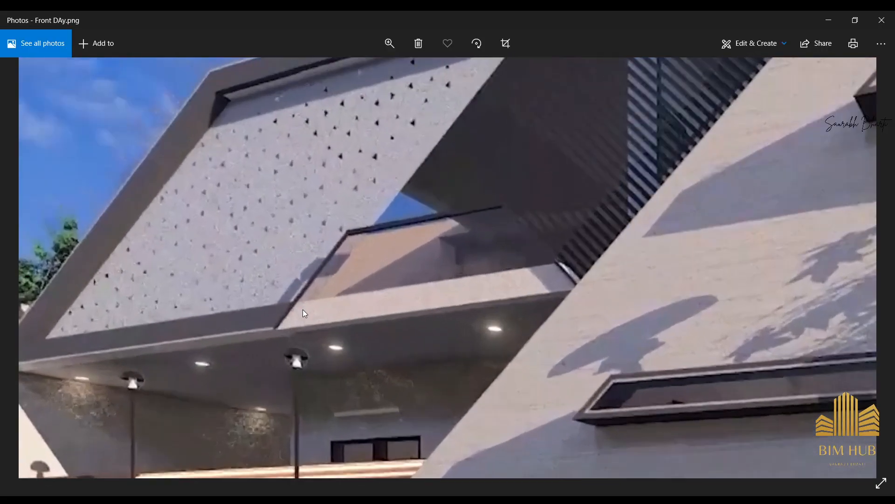
pyautogui.scroll(3, 303, 310)
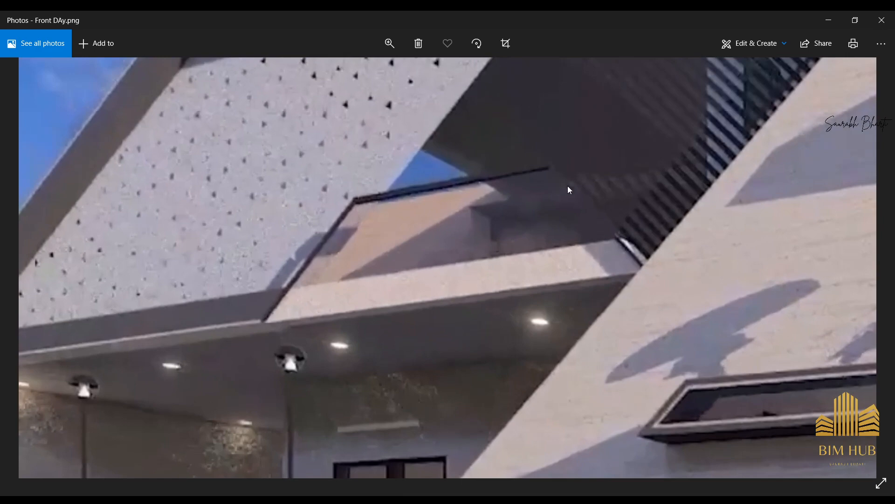
pyautogui.moveTo(568, 189); pyautogui.dragTo(604, 215)
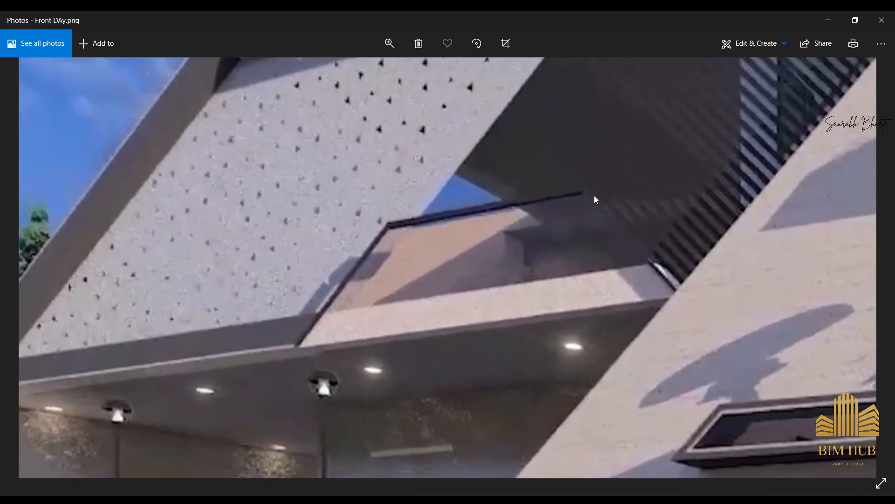
pyautogui.moveTo(594, 197); pyautogui.dragTo(537, 326)
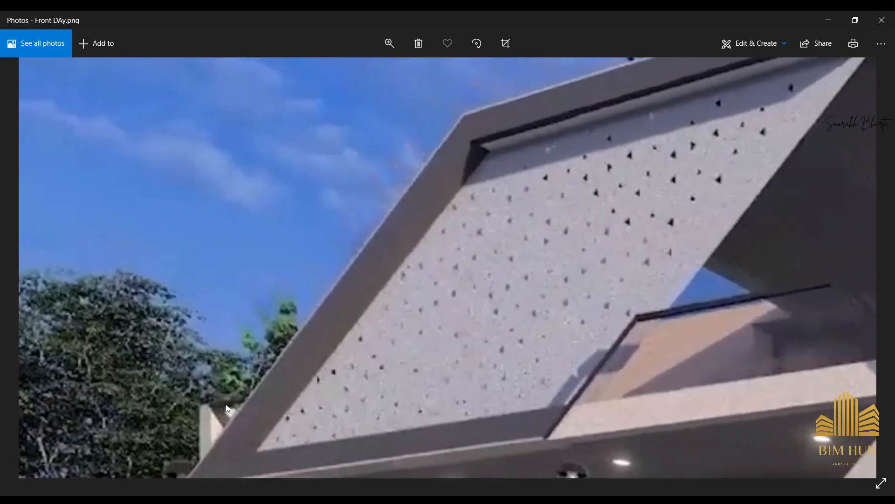
pyautogui.click(828, 20)
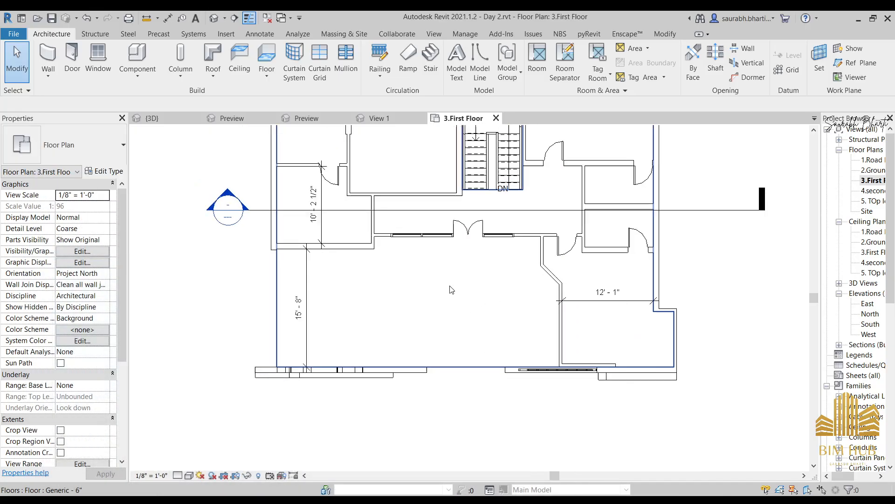
# Start placing a wall on the first floor plan using the Curtain Wall 1 type
pyautogui.click(49, 56)
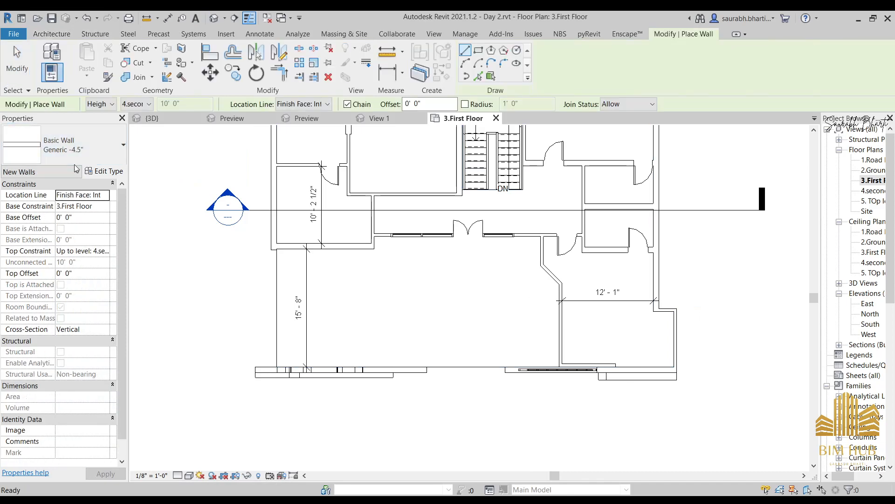
pyautogui.click(75, 156)
pyautogui.scroll(-2, 75, 364)
pyautogui.scroll(1, 73, 373)
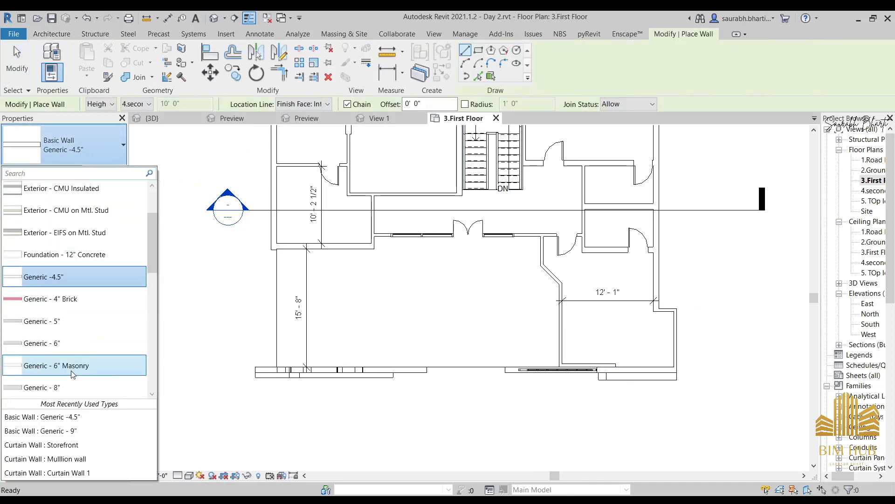
pyautogui.scroll(2, 73, 373)
pyautogui.click(85, 150)
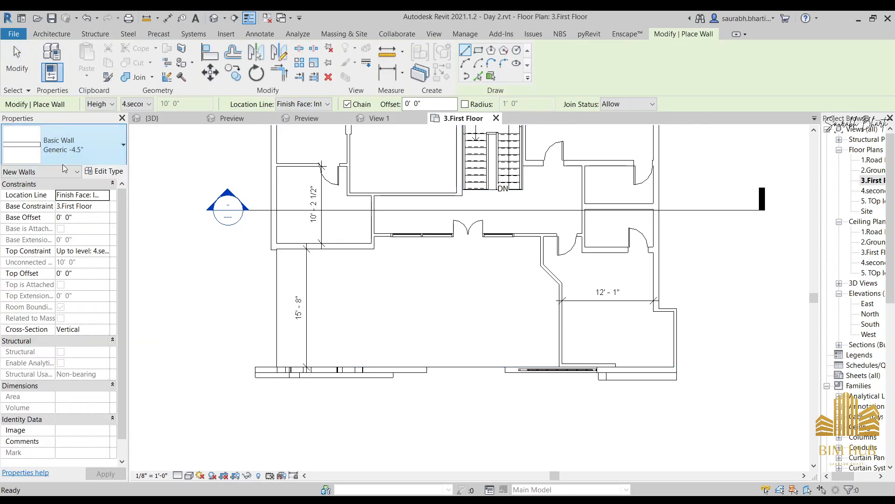
pyautogui.click(84, 149)
pyautogui.scroll(-3, 70, 261)
pyautogui.click(56, 265)
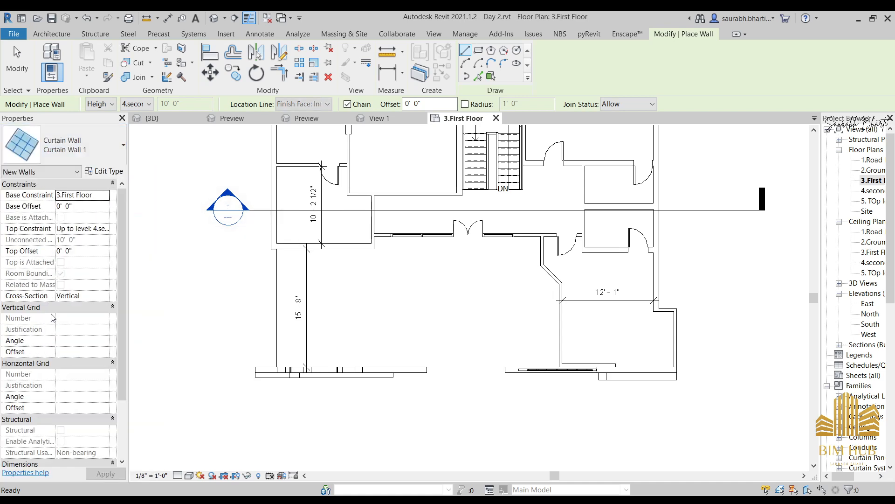
# Duplicate the Curtain Wall 1 type under the name Railing and keep its default type parameters
pyautogui.click(104, 171)
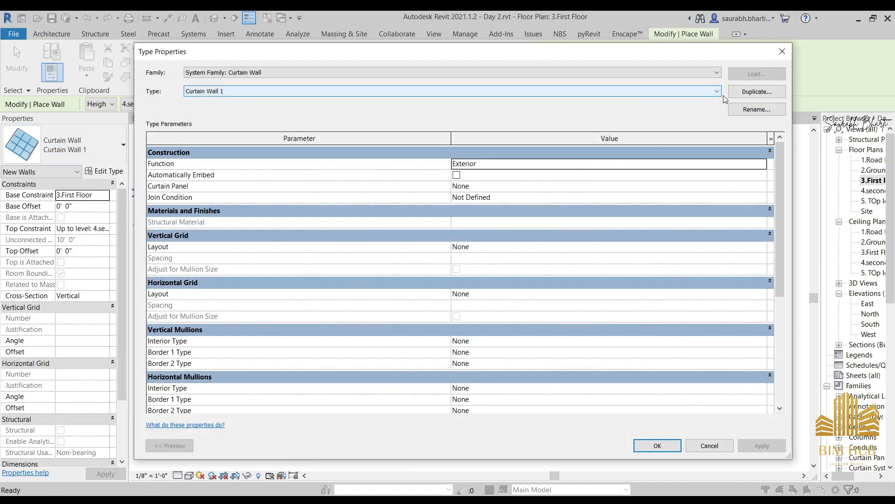
pyautogui.click(753, 92)
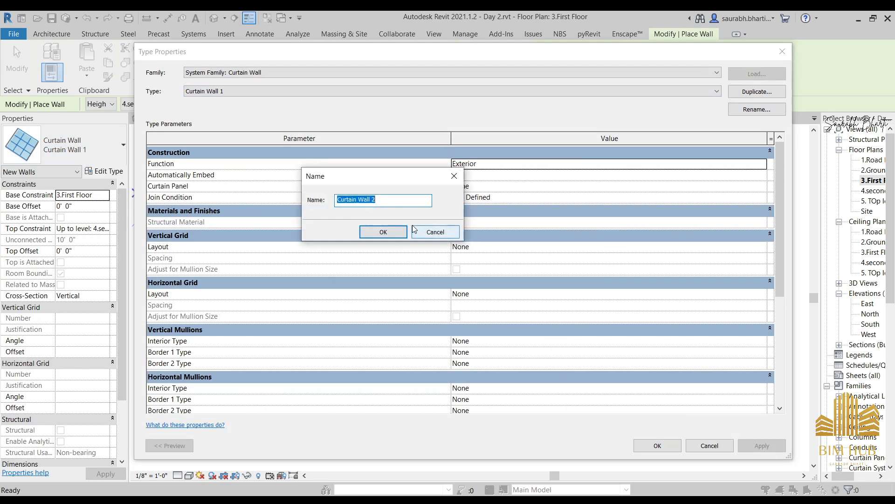
pyautogui.write('R')
pyautogui.press('BackSpace')
pyautogui.write('R')
pyautogui.press('BackSpace')
pyautogui.write('Railing')
pyautogui.press('Return')
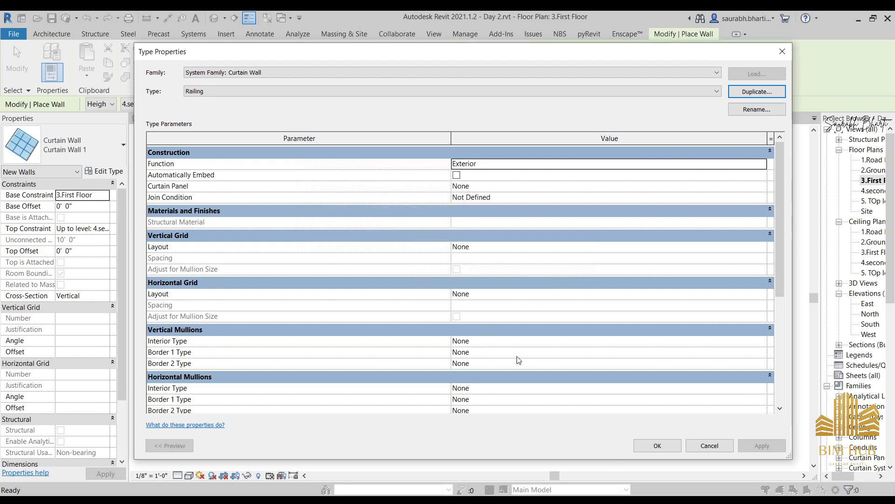
pyautogui.click(671, 446)
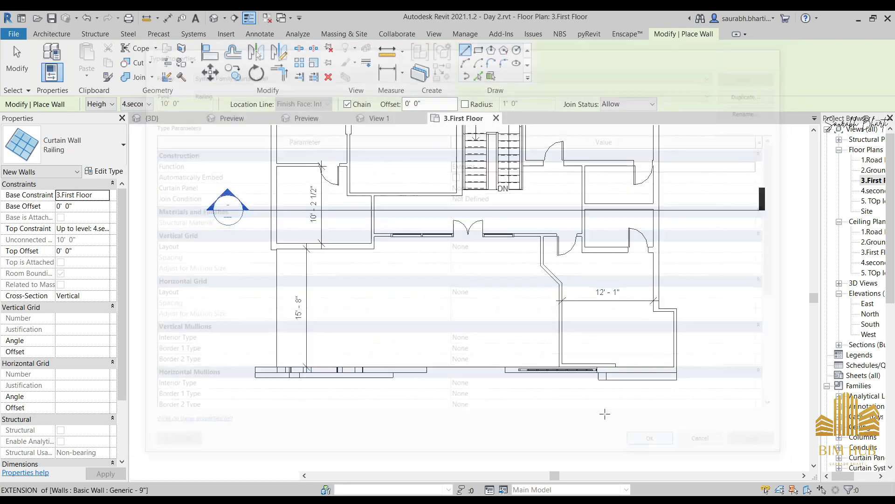
# Draw a Railing curtain wall about 10' - 5" long across the gap between the two front walls
pyautogui.scroll(5, 433, 363)
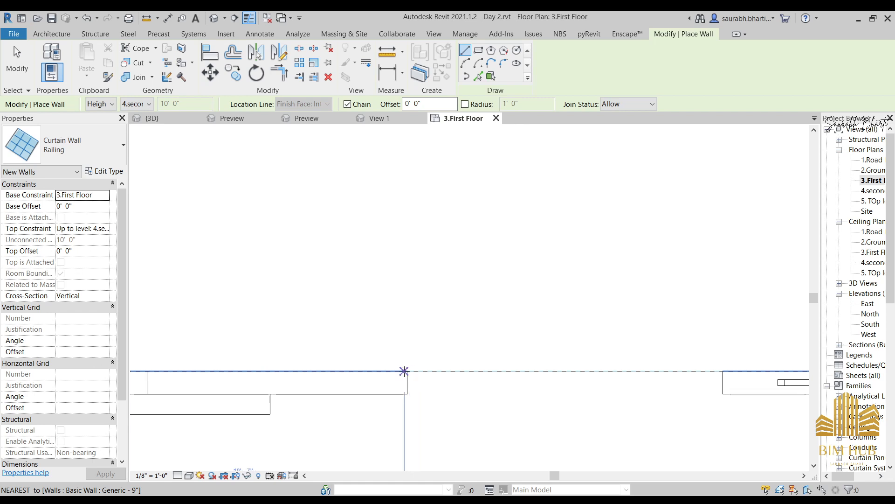
pyautogui.click(405, 370)
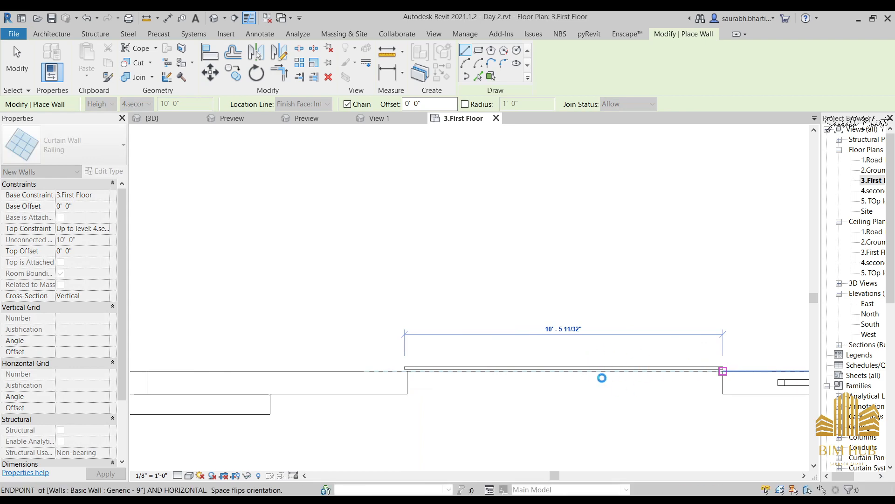
pyautogui.press('Escape')
pyautogui.press('Escape')
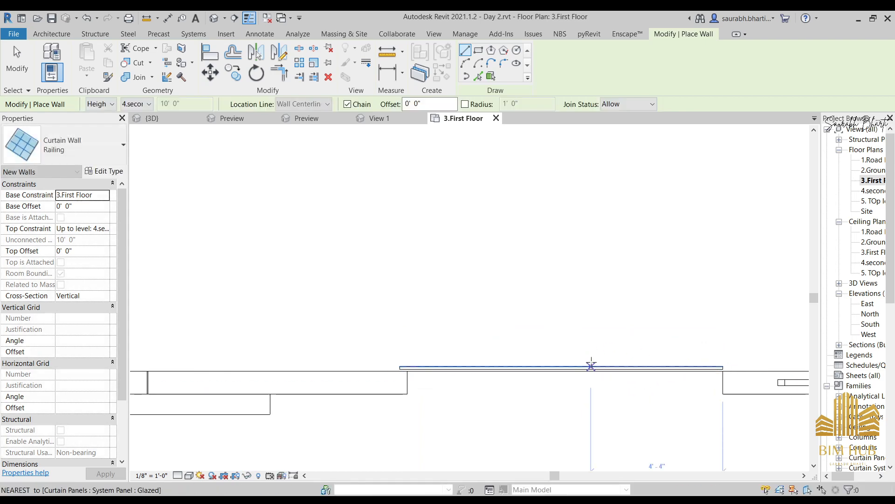
# Open the 3D view, select the new Railing curtain wall and show it from the front
pyautogui.click(214, 18)
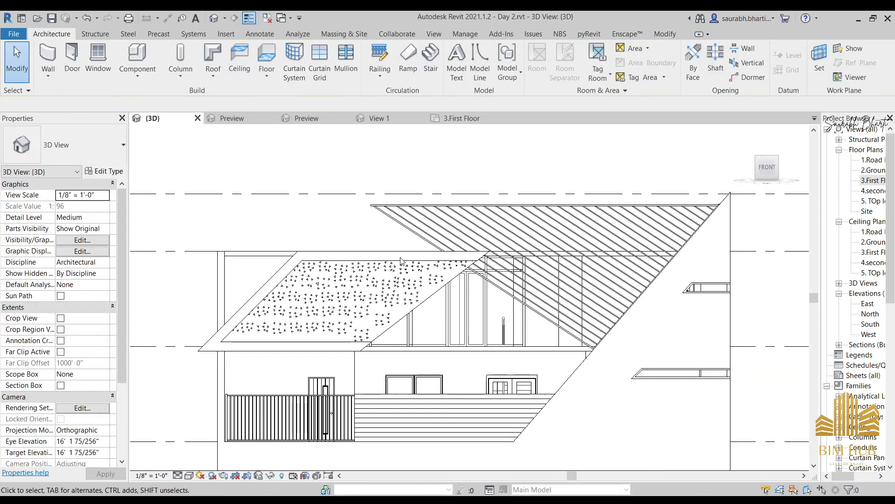
pyautogui.keyDown('shift'); pyautogui.moveTo(567, 366); pyautogui.dragTo(605, 399, button='middle'); pyautogui.keyUp('shift')
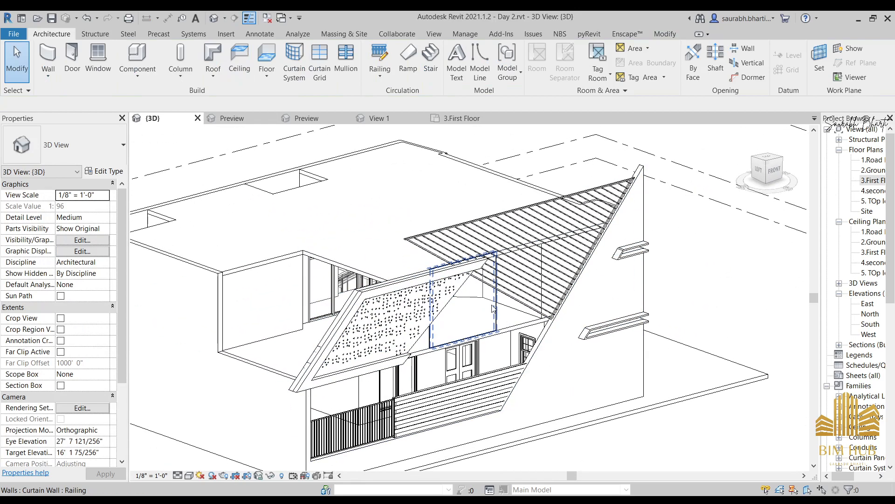
pyautogui.click(493, 306)
pyautogui.keyDown('shift'); pyautogui.moveTo(535, 345); pyautogui.dragTo(471, 286, button='middle'); pyautogui.keyUp('shift')
pyautogui.scroll(2, 569, 319)
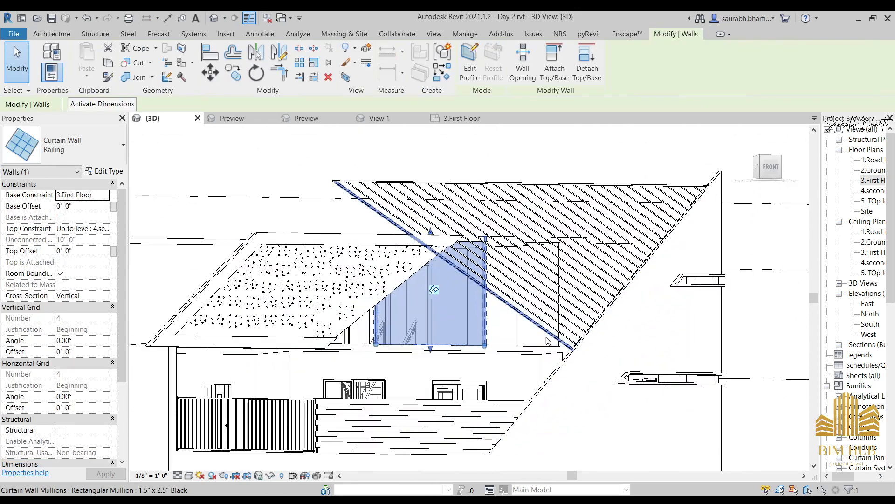
pyautogui.keyDown('shift'); pyautogui.moveTo(551, 325); pyautogui.dragTo(475, 322, button='middle'); pyautogui.keyUp('shift')
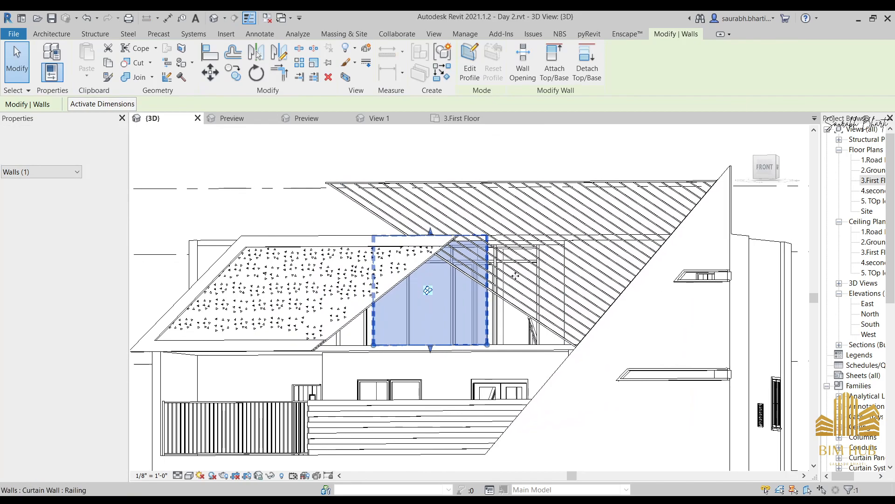
pyautogui.click(764, 168)
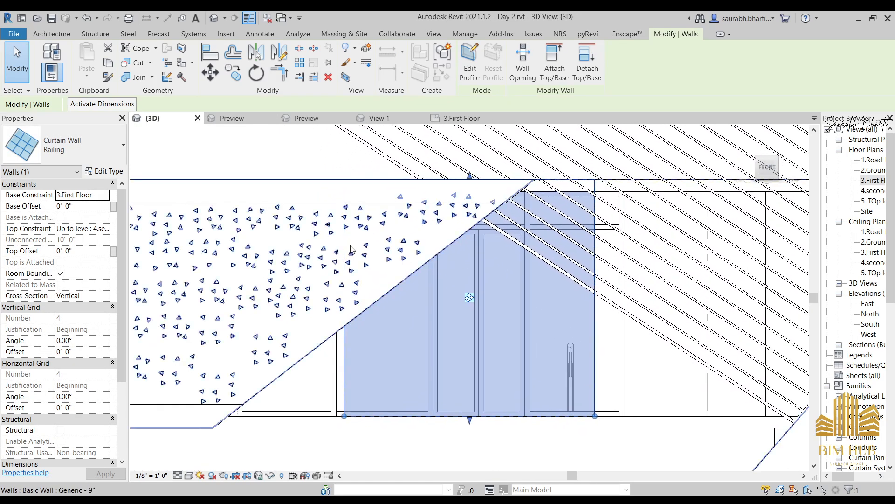
# Set the Railing wall's top offset to 6' 6"
pyautogui.click(78, 252)
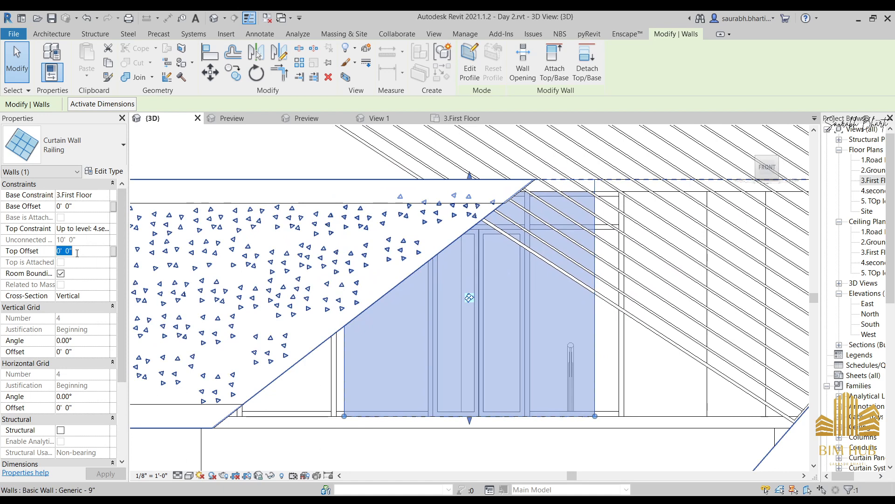
pyautogui.write('6')
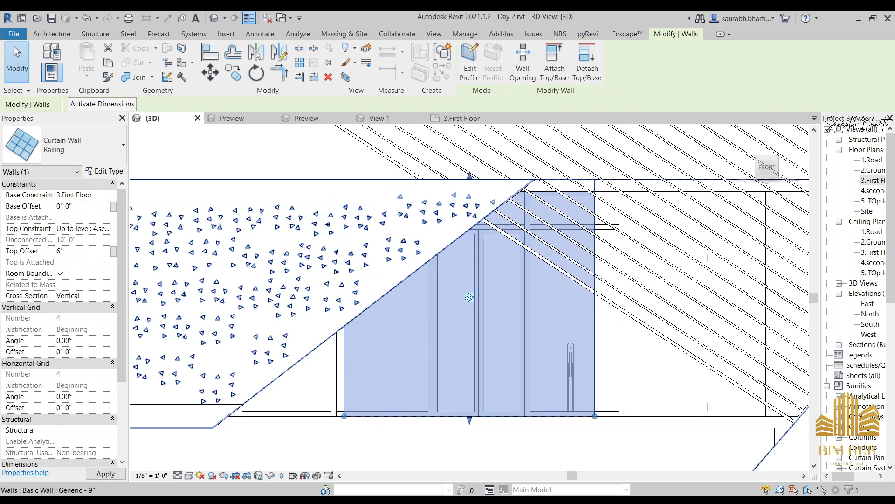
pyautogui.write("'8")
pyautogui.write('"')
pyautogui.press('Return')
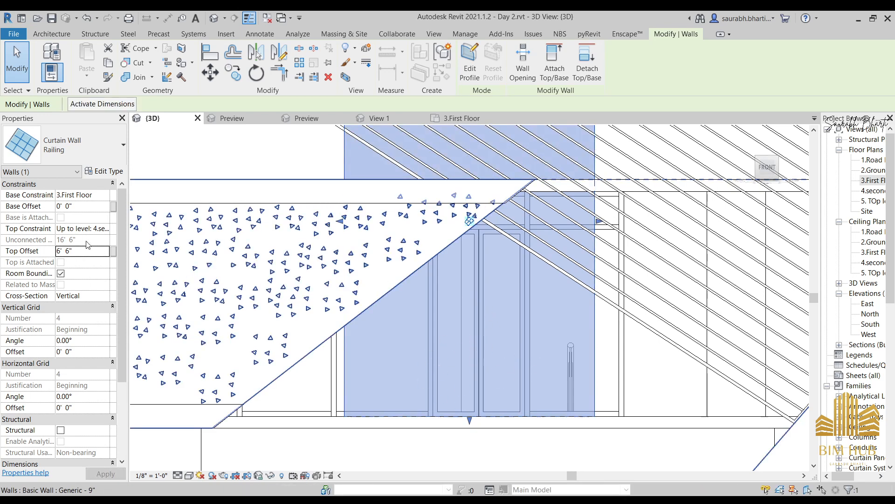
# Set the Railing wall's top offset to -7' 6"
pyautogui.click(90, 254)
pyautogui.write('0')
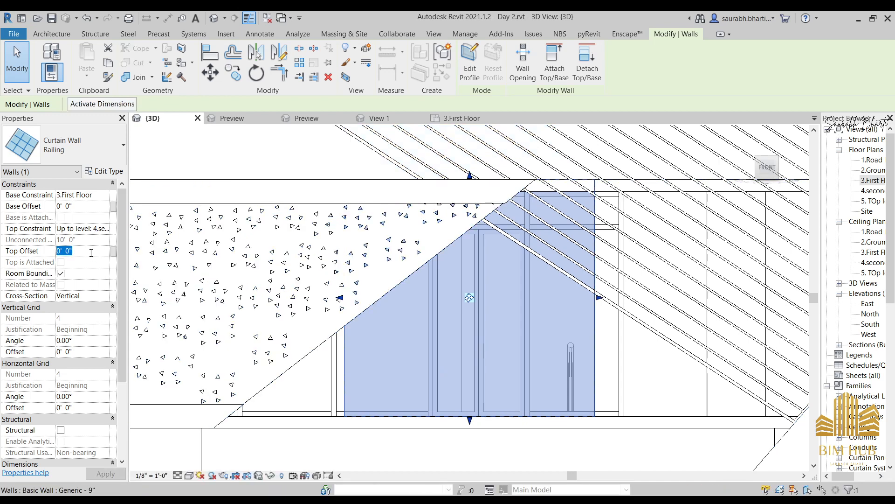
pyautogui.write("-7'6")
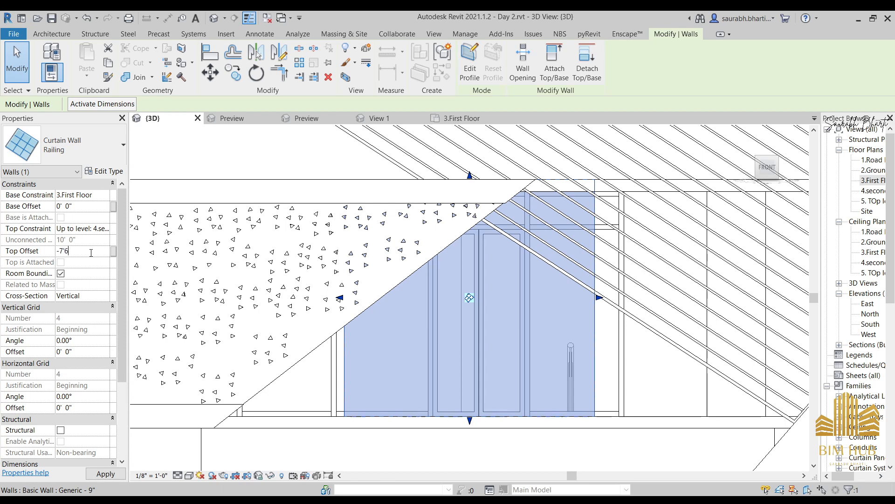
pyautogui.press('Return')
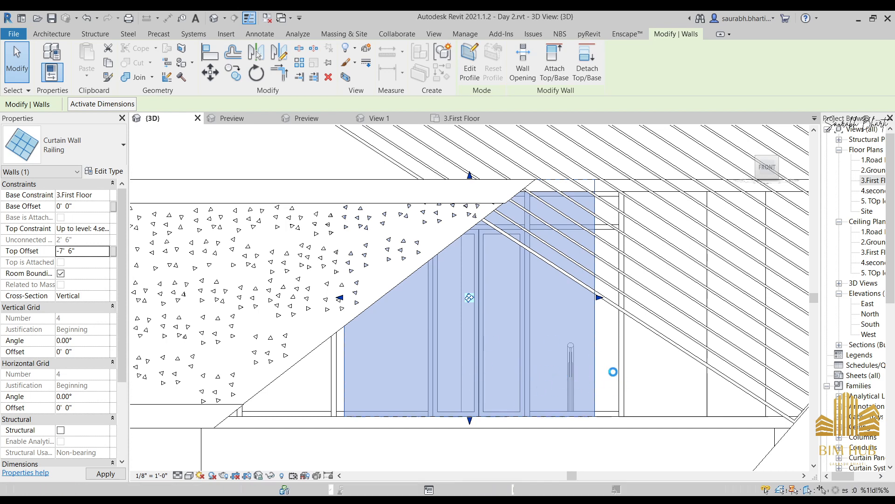
# Stretch the Railing wall's ends outward, behind the perforated wall on one side and to the large sloped wall on the other
pyautogui.moveTo(599, 386); pyautogui.dragTo(767, 391)
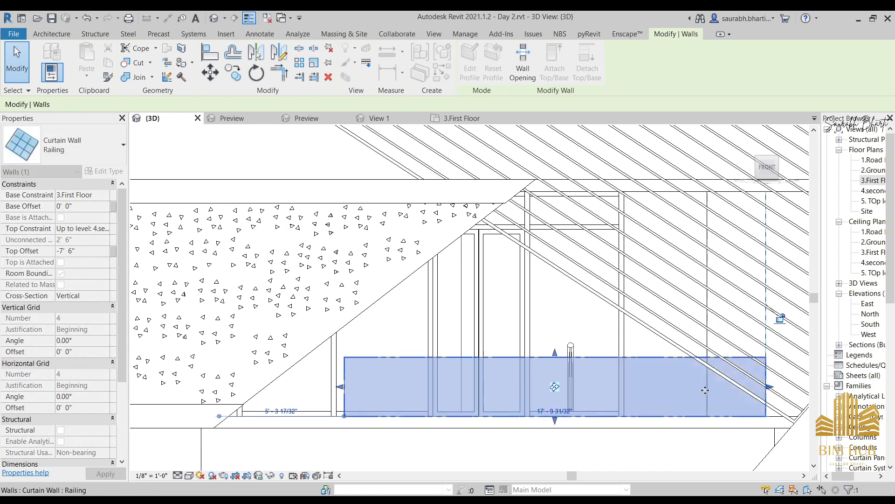
pyautogui.moveTo(339, 387); pyautogui.dragTo(222, 389)
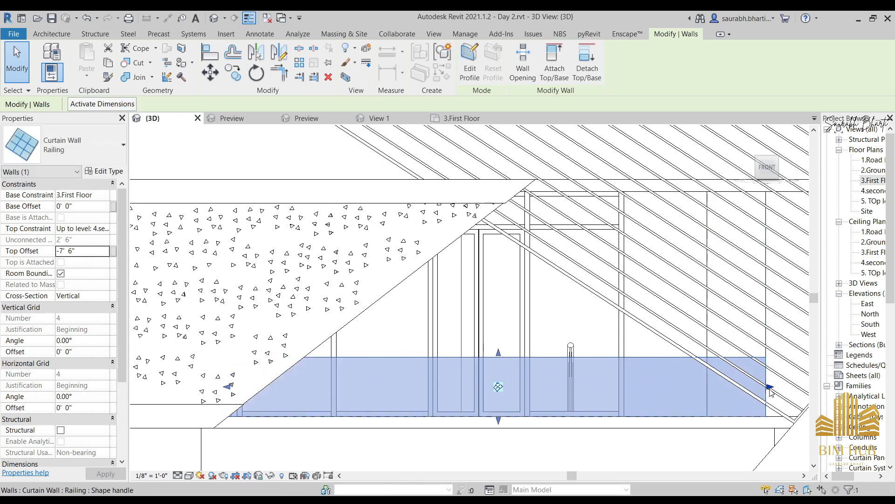
pyautogui.moveTo(767, 387); pyautogui.dragTo(757, 408)
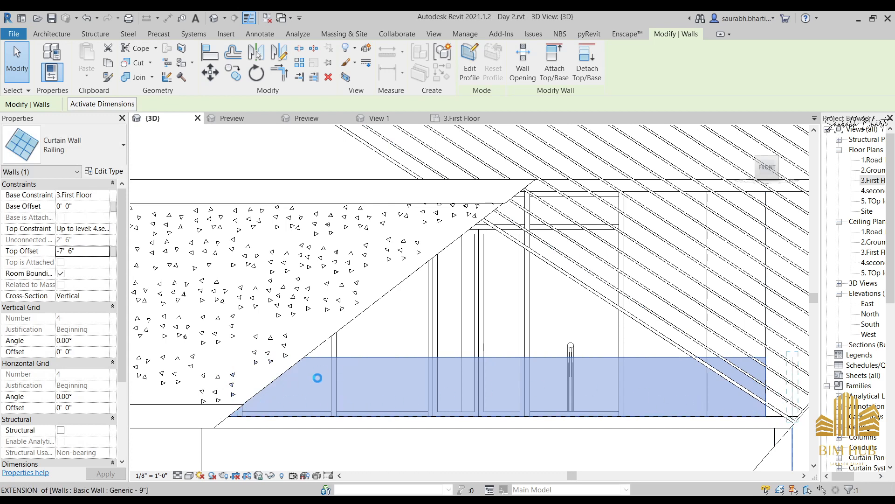
pyautogui.scroll(3, 251, 410)
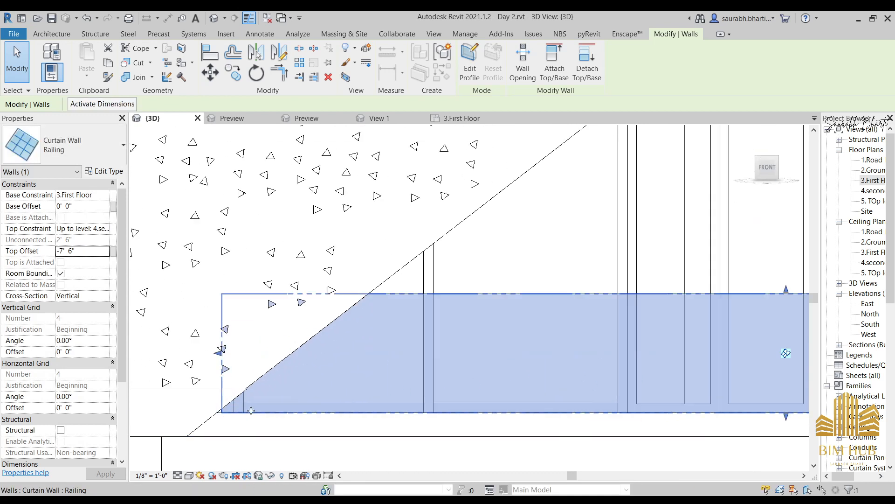
pyautogui.moveTo(220, 352); pyautogui.dragTo(208, 353)
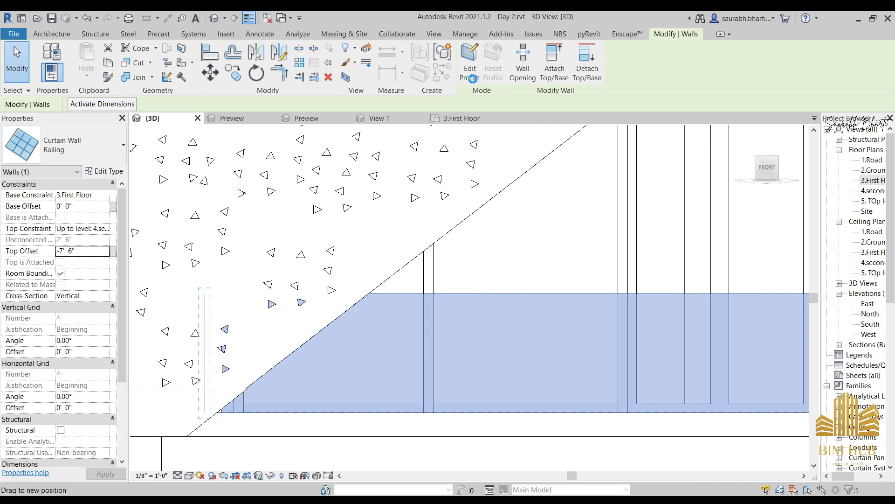
# Edit the Railing wall's profile and pick the perforated wall's sloped edge and the lowest slat's lower edge as sketch lines
pyautogui.click(473, 70)
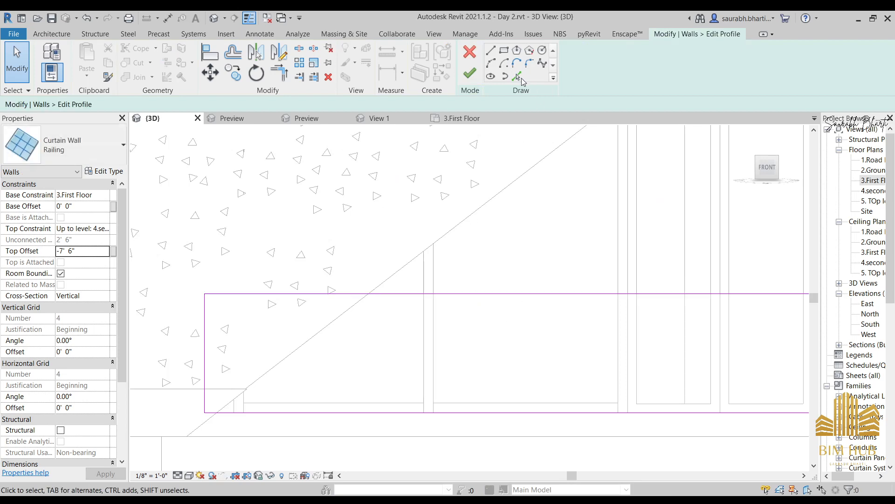
pyautogui.click(516, 77)
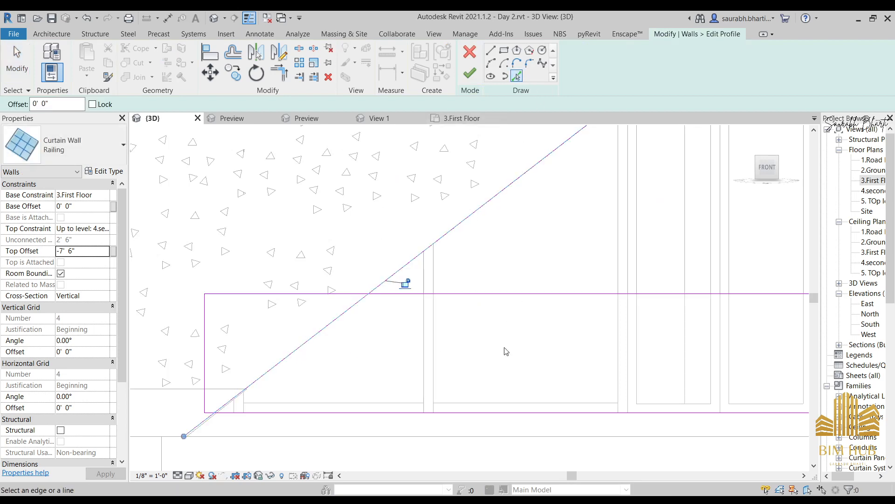
pyautogui.scroll(-2, 509, 352)
pyautogui.moveTo(561, 370); pyautogui.dragTo(247, 350, button='middle')
pyautogui.scroll(2, 565, 356)
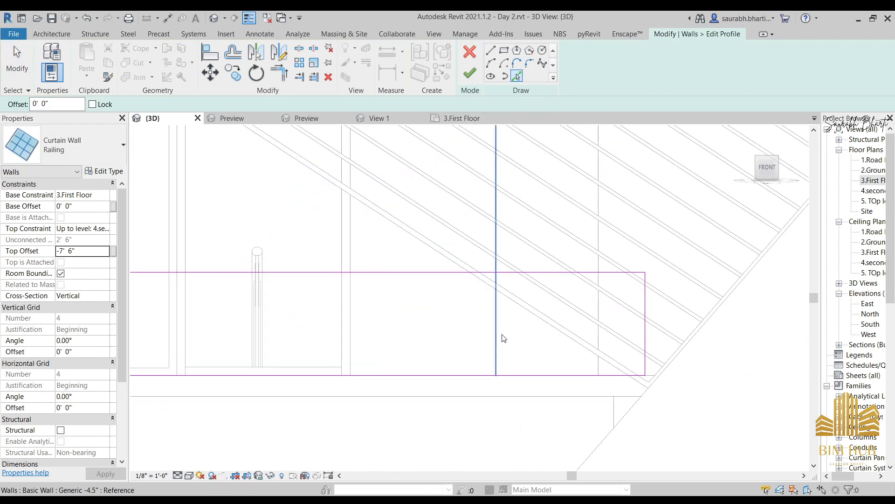
pyautogui.click(529, 321)
pyautogui.press('Escape')
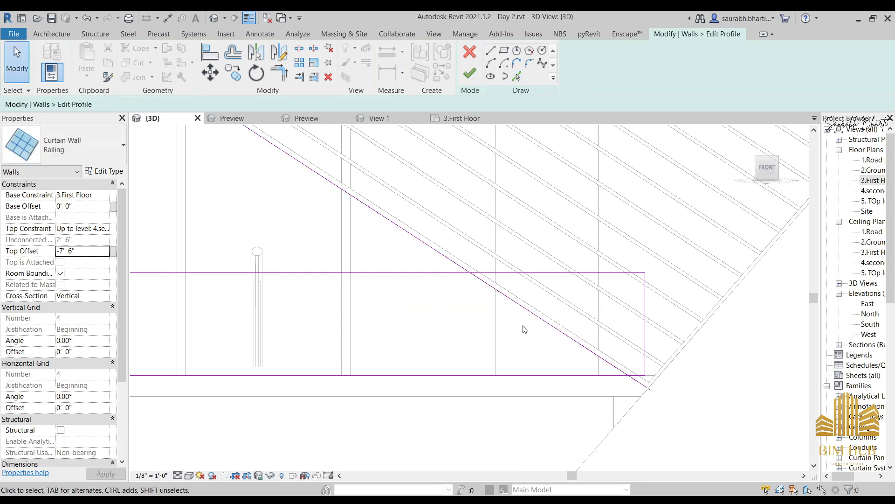
# Trim the profile's top and bottom lines to the picked sloped line along the slats
pyautogui.press('t')
pyautogui.press('r')
pyautogui.click(462, 272)
pyautogui.click(513, 303)
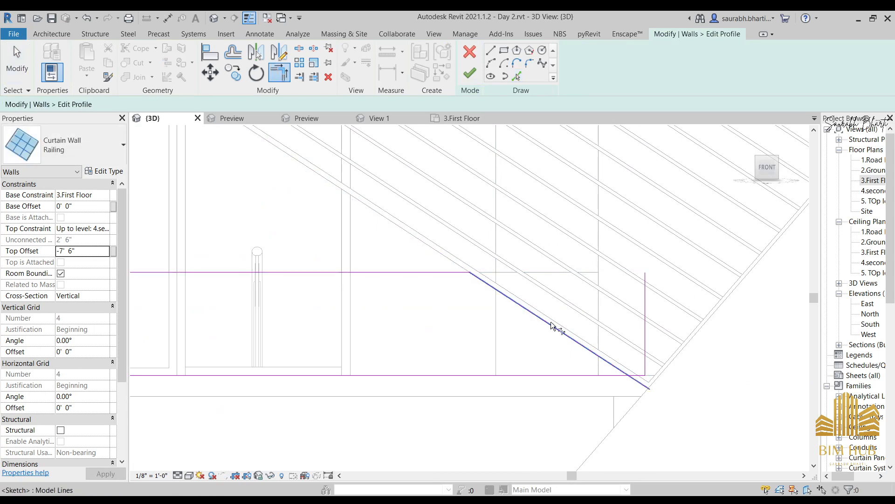
pyautogui.click(593, 379)
pyautogui.click(611, 365)
# Trim the profile's top and bottom lines to the sloped line along the perforated wall
pyautogui.scroll(-3, 576, 370)
pyautogui.moveTo(424, 343); pyautogui.dragTo(650, 374, button='middle')
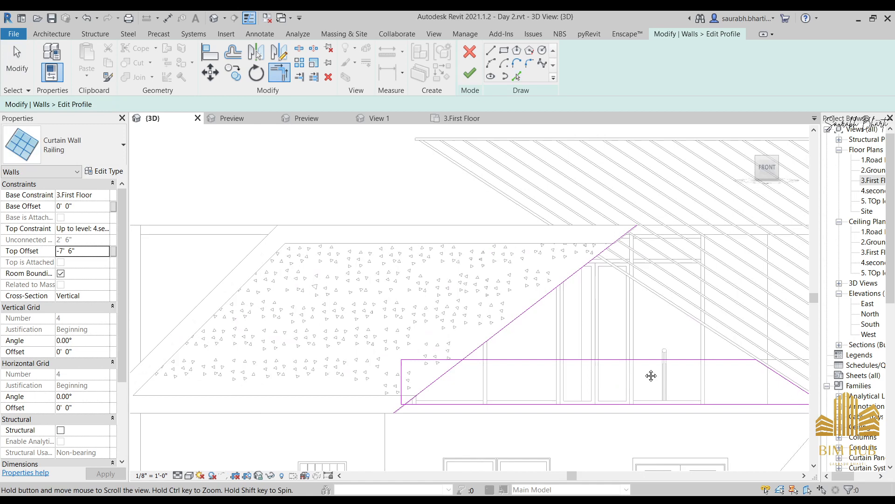
pyautogui.click(454, 365)
pyautogui.click(481, 359)
pyautogui.click(424, 403)
pyautogui.click(422, 391)
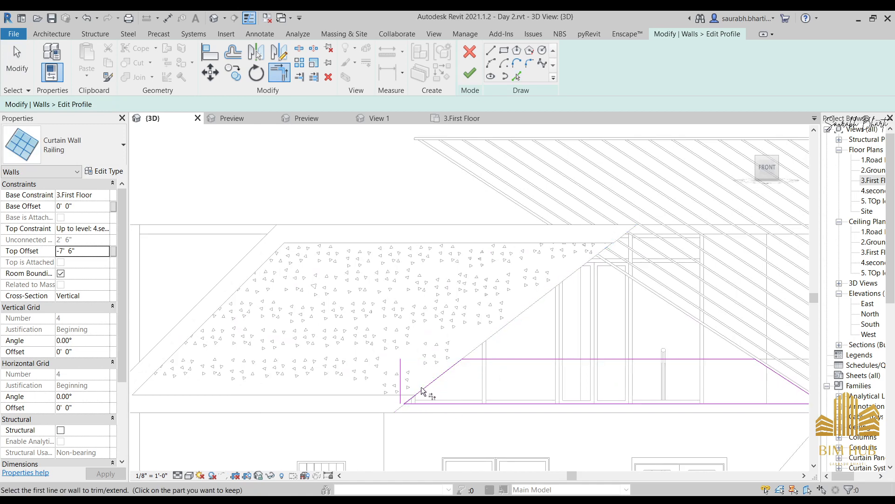
# Delete the two leftover vertical lines at the profile's ends and finish the Railing wall's profile edit
pyautogui.scroll(-2, 404, 384)
pyautogui.press('Escape')
pyautogui.click(401, 377)
pyautogui.press('Delete')
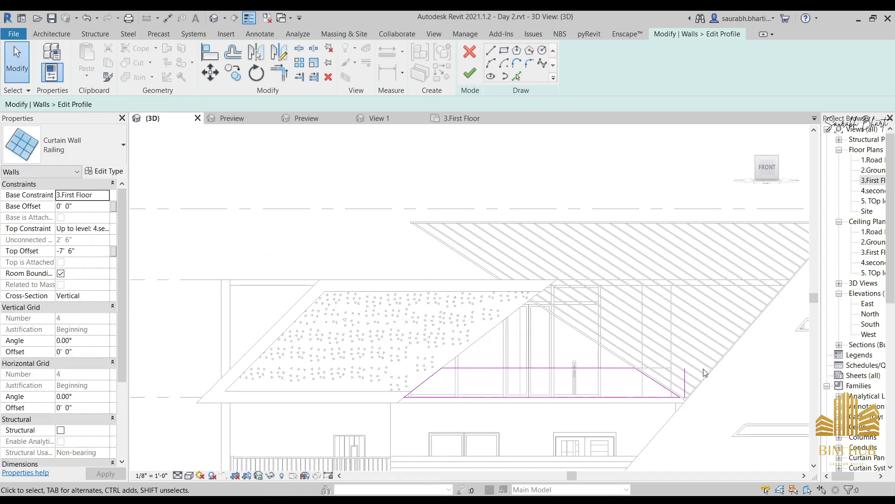
pyautogui.click(684, 380)
pyautogui.press('Delete')
pyautogui.scroll(3, 654, 390)
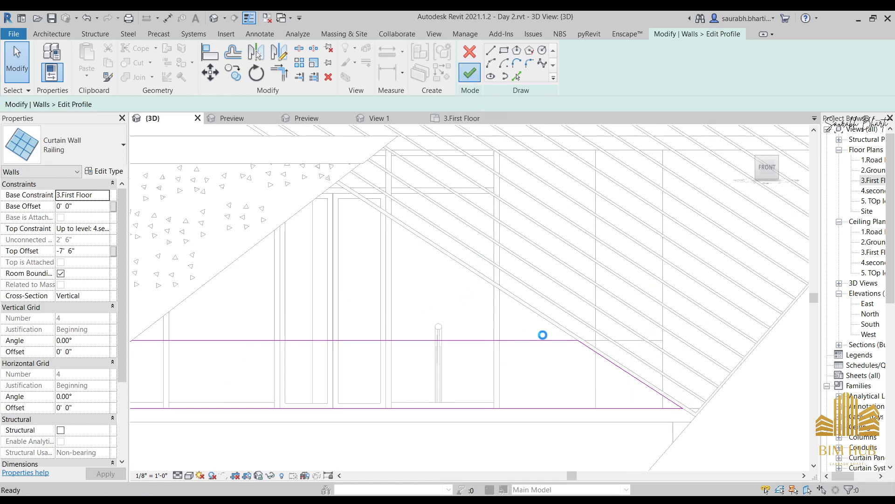
pyautogui.scroll(-3, 464, 316)
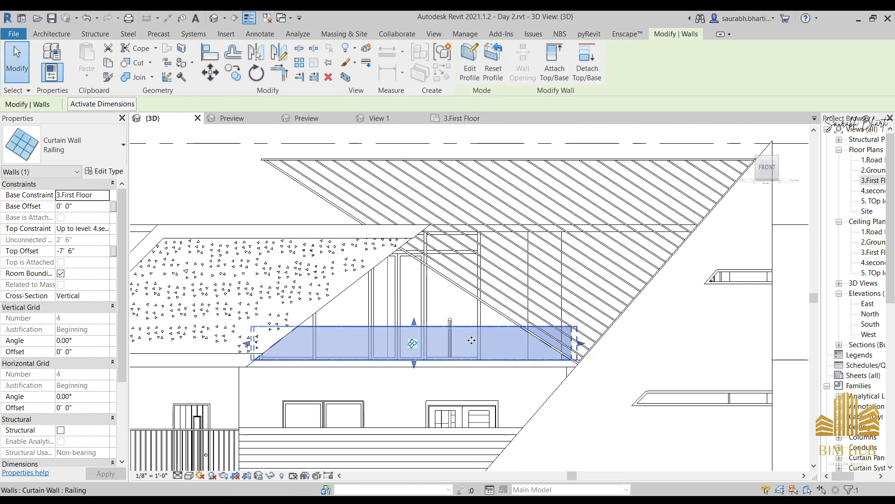
pyautogui.press('Escape')
pyautogui.scroll(2, 418, 328)
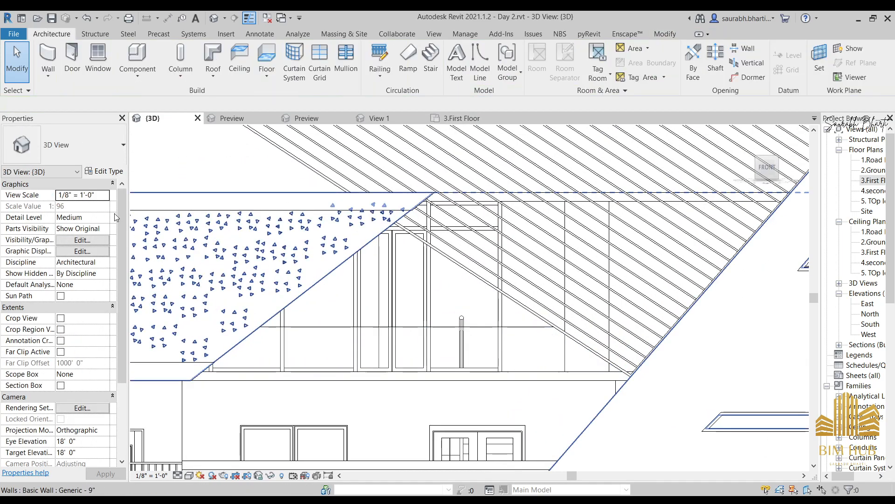
pyautogui.click(90, 34)
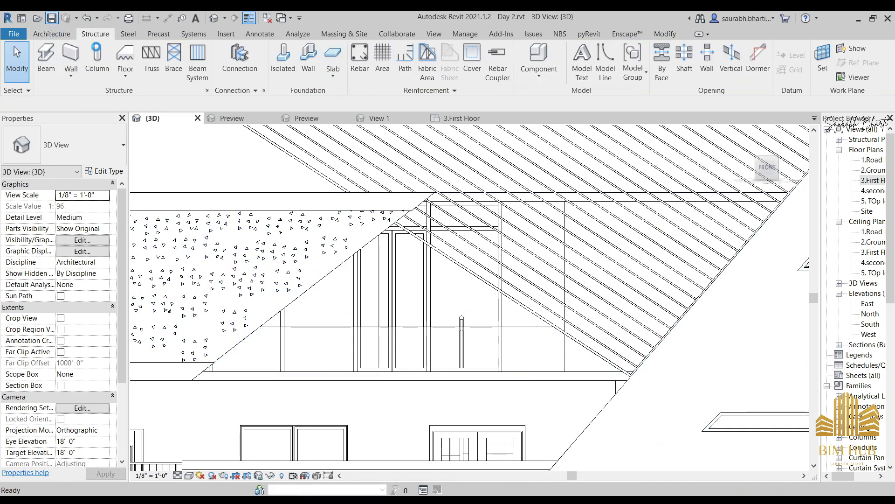
pyautogui.click(53, 34)
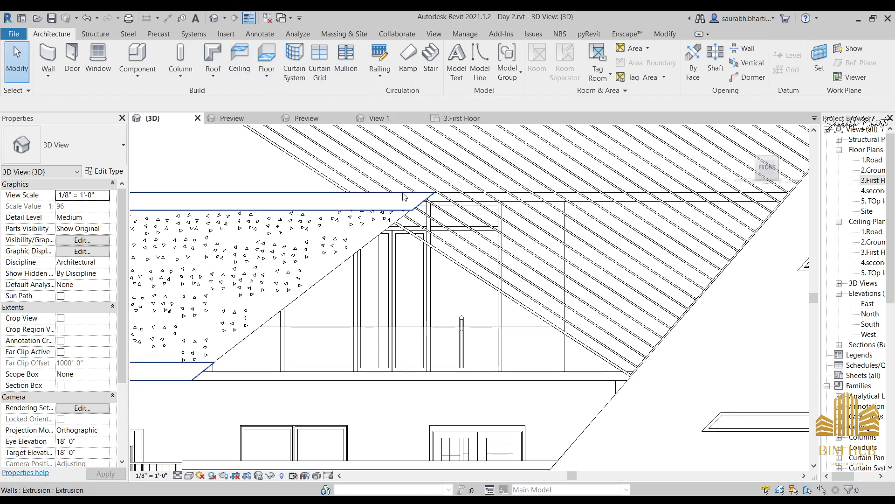
pyautogui.scroll(-3, 497, 186)
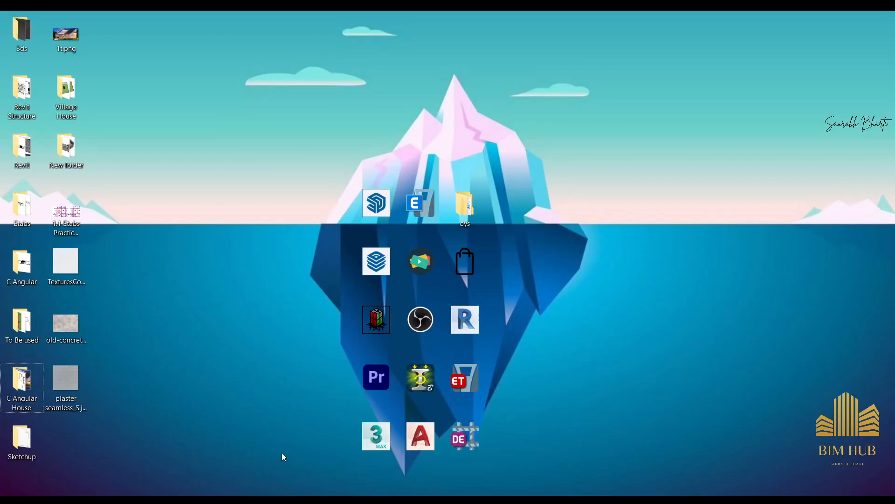
# Set the Windows display scaling to 150% (Recommended) and switch back to Revit
pyautogui.rightClick(281, 449)
pyautogui.click(316, 413)
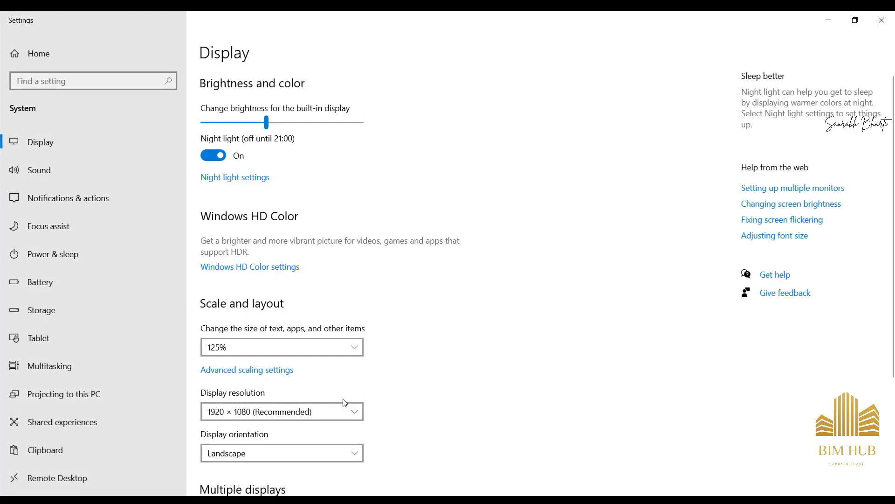
pyautogui.click(290, 347)
pyautogui.click(254, 366)
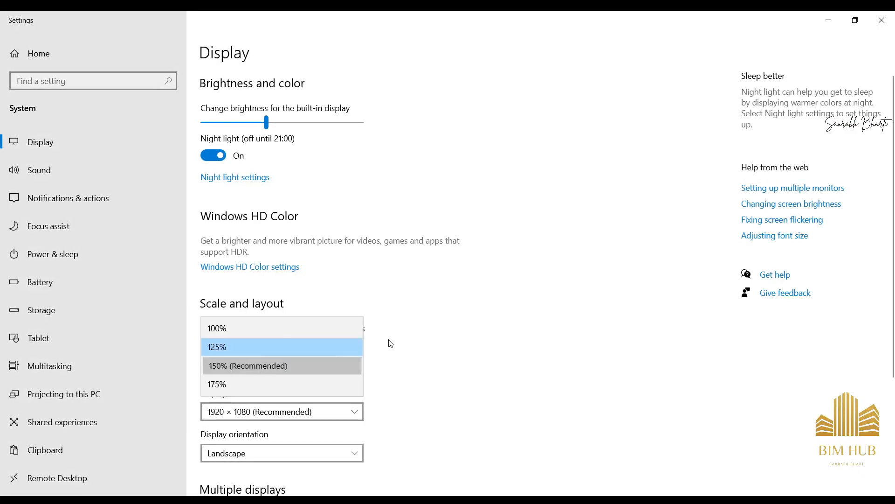
pyautogui.hotkey('alt', 'Tab')
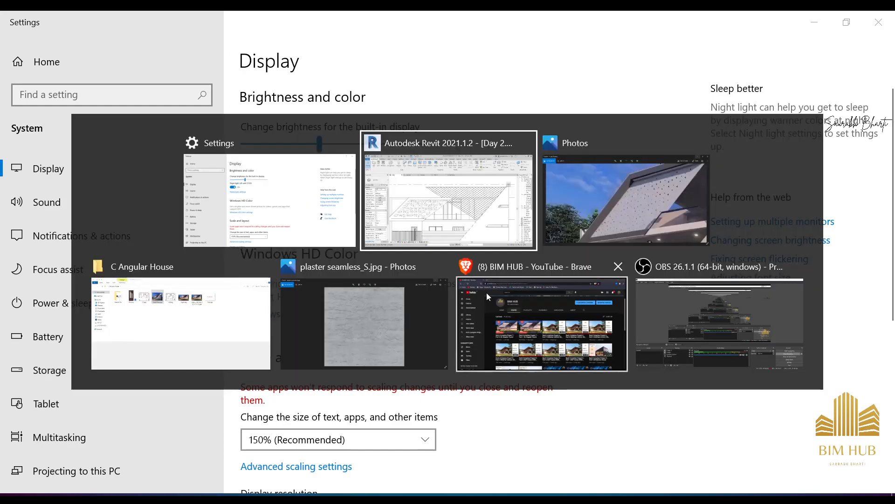
# Place 1.5" x 2.5" Black rectangular mullions along the top and both sloped edges of the Railing wall
pyautogui.click(234, 89)
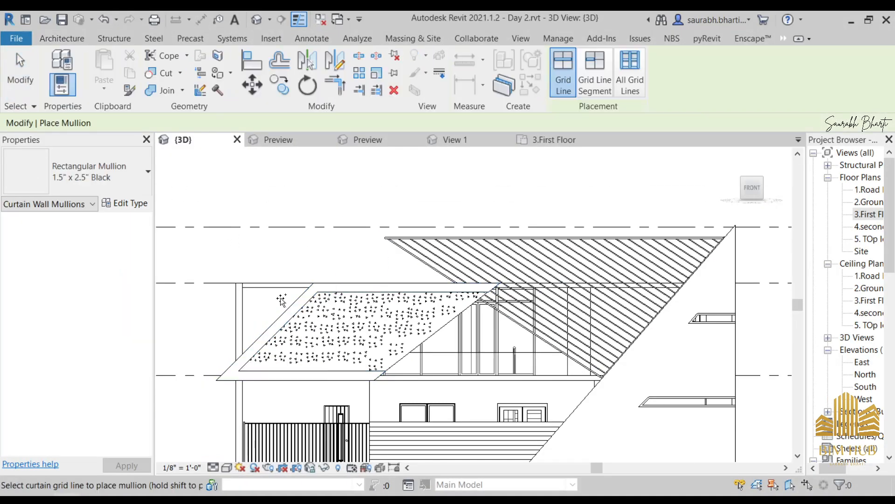
pyautogui.scroll(3, 503, 357)
pyautogui.scroll(1, 471, 349)
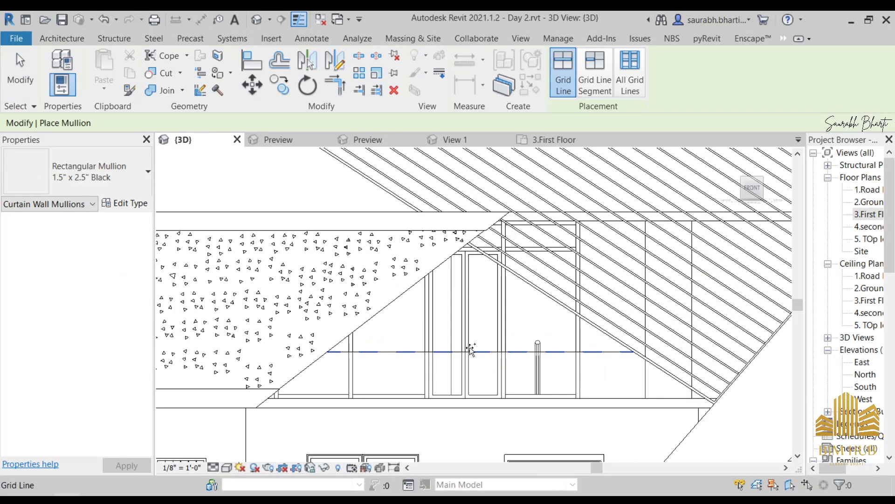
pyautogui.scroll(2, 309, 380)
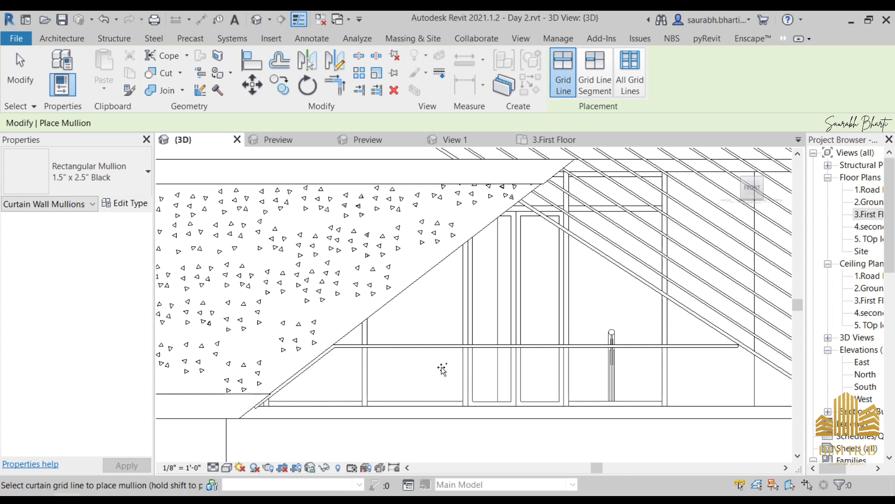
pyautogui.scroll(-2, 518, 356)
pyautogui.scroll(2, 705, 386)
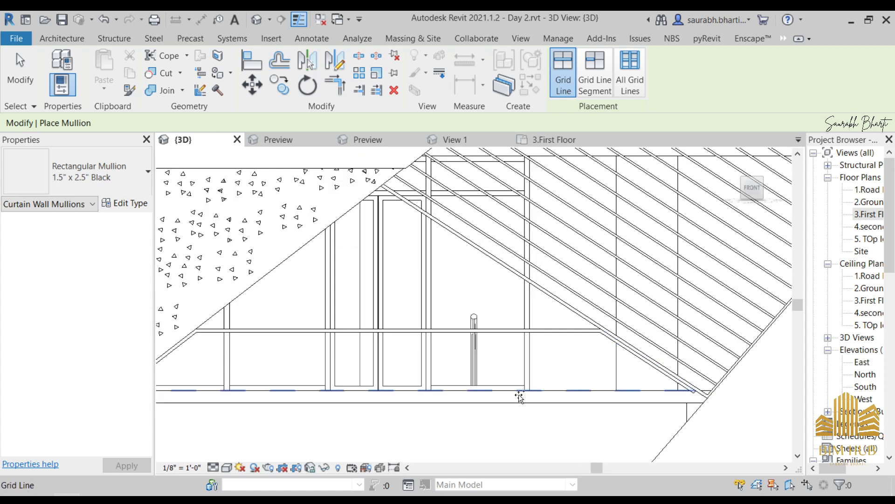
pyautogui.moveTo(520, 393); pyautogui.dragTo(761, 371, button='middle')
pyautogui.scroll(-2, 761, 371)
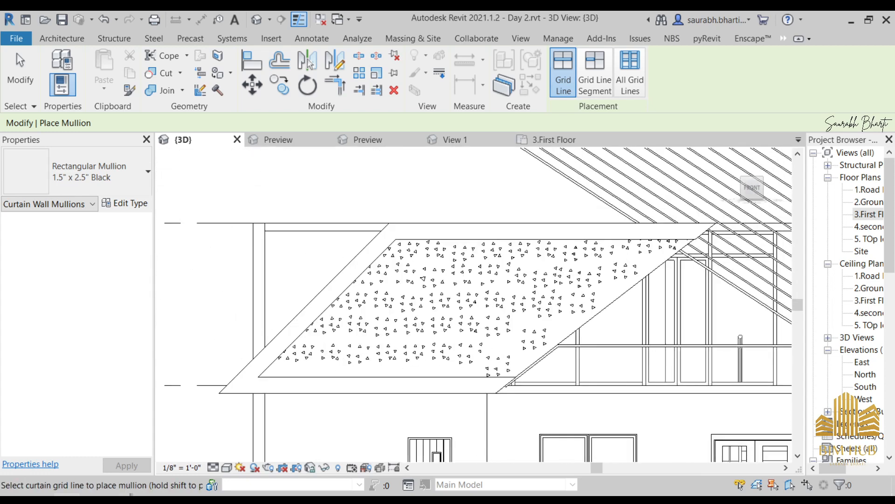
# Switch the 3D view to the Realistic visual style and inspect the railing's mullions near the slats
pyautogui.click(226, 467)
pyautogui.click(248, 454)
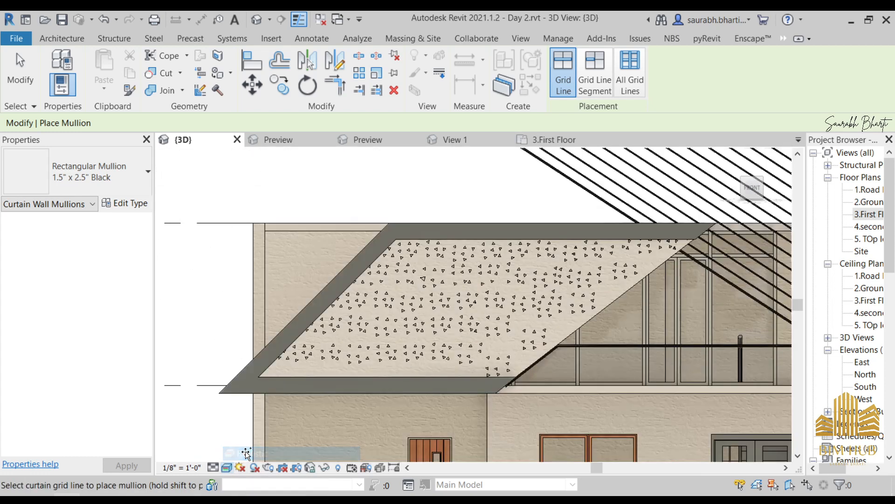
pyautogui.scroll(-4, 269, 347)
pyautogui.scroll(4, 499, 346)
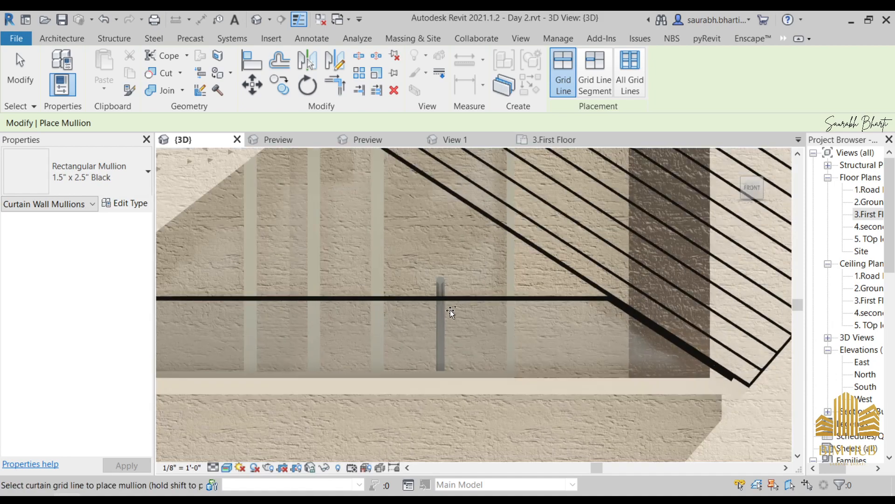
# Try deleting the railing's sloped mullion beside the lowest slat, and undo the deletion
pyautogui.press('Escape')
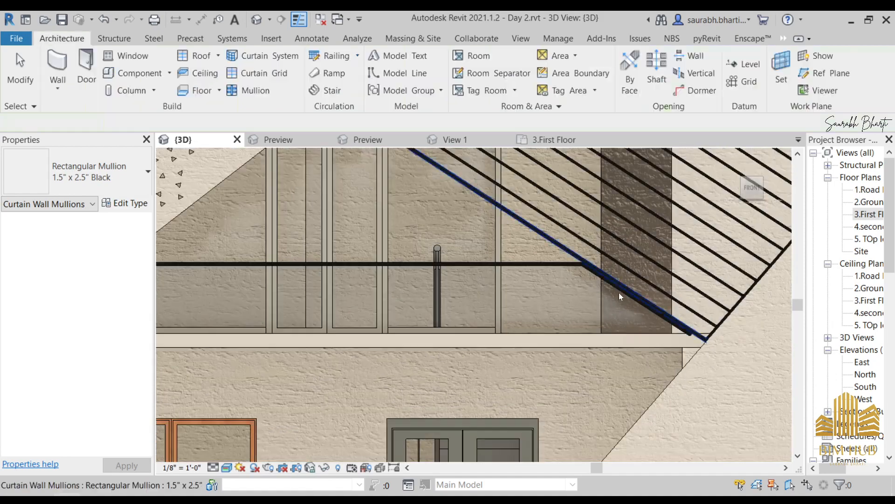
pyautogui.scroll(5, 619, 292)
pyautogui.click(620, 291)
pyautogui.press('Delete')
pyautogui.scroll(4, 522, 233)
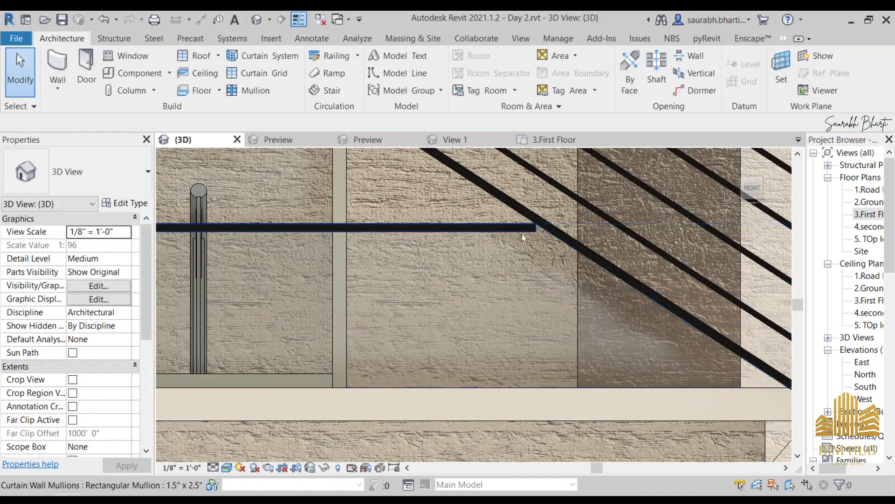
pyautogui.click(555, 227)
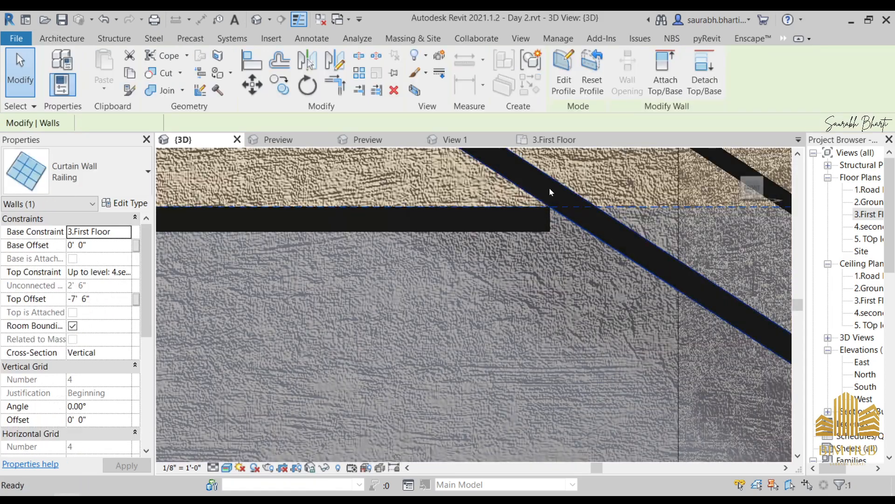
pyautogui.press('Escape')
pyautogui.click(520, 206)
pyautogui.hotkey('ctrl', 'z')
pyautogui.scroll(-4, 530, 232)
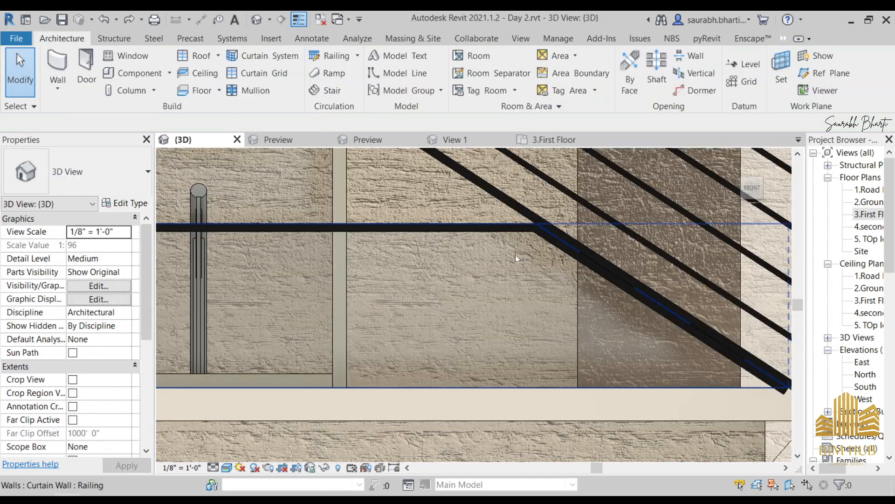
# Undo the visual style change and the placement of the sloped mullion beside the lowest slat
pyautogui.scroll(-3, 503, 252)
pyautogui.moveTo(503, 251); pyautogui.dragTo(315, 362, button='middle')
pyautogui.scroll(2, 523, 352)
pyautogui.scroll(2, 485, 364)
pyautogui.scroll(3, 506, 361)
pyautogui.scroll(-5, 511, 360)
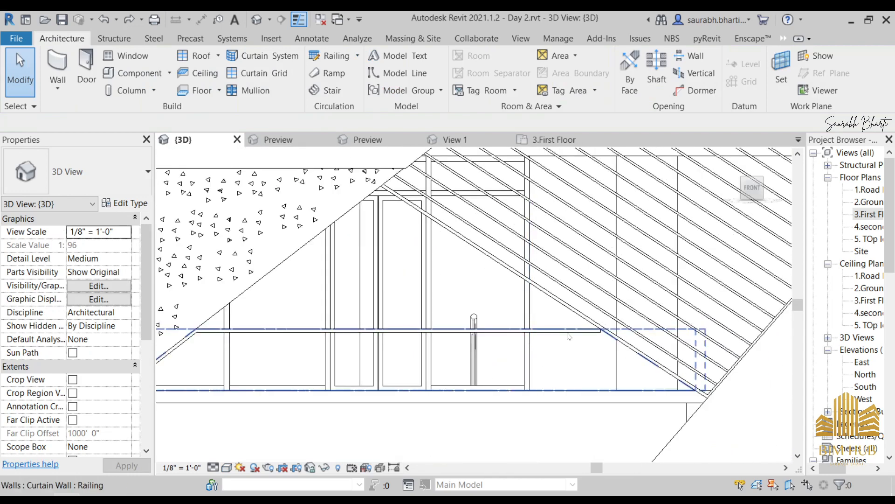
# Select the railing's horizontal top mullion and examine the type properties of the 1.5" x 2.5" Black mullion
pyautogui.scroll(4, 569, 336)
pyautogui.click(528, 321)
pyautogui.press('Escape')
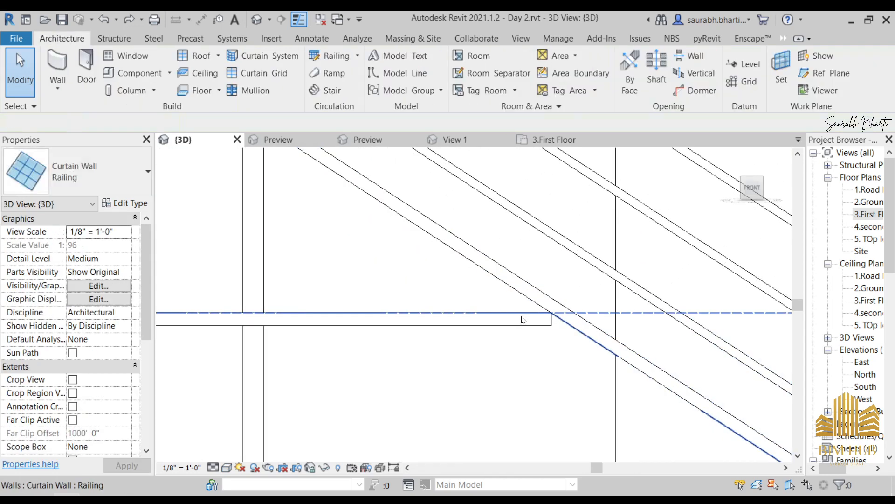
pyautogui.press('Tab')
pyautogui.click(486, 321)
pyautogui.scroll(-2, 485, 322)
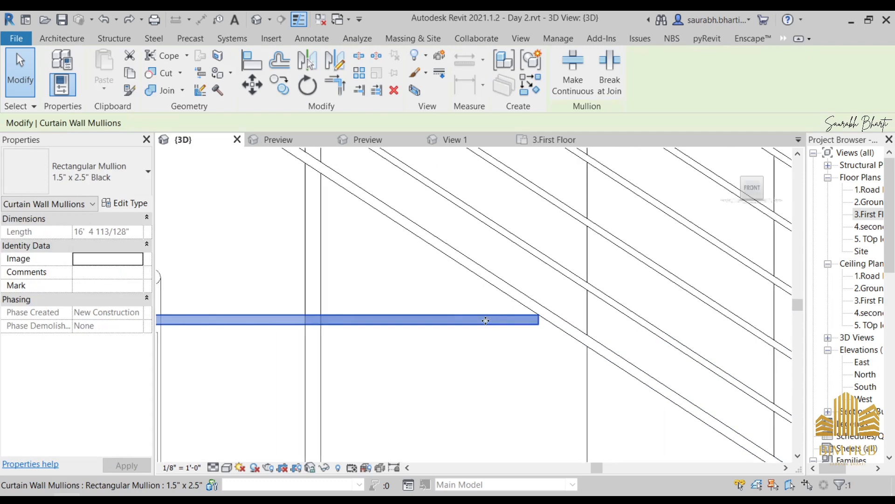
pyautogui.click(112, 204)
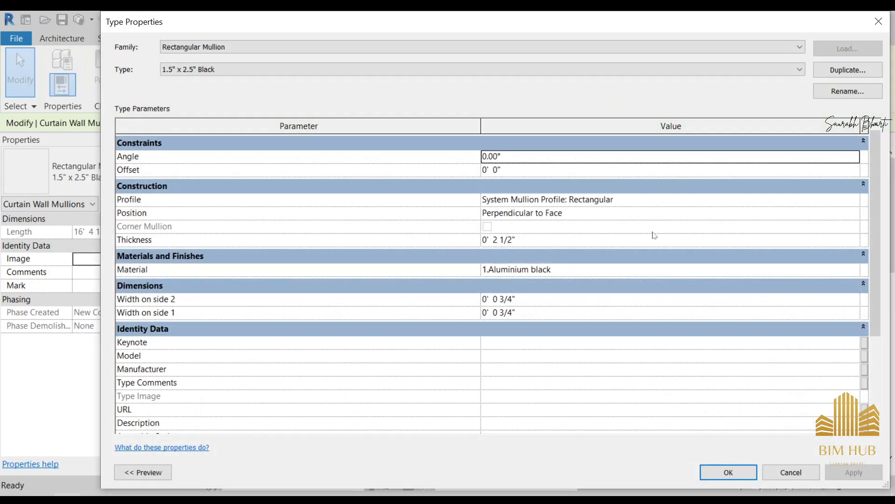
pyautogui.scroll(-3, 657, 280)
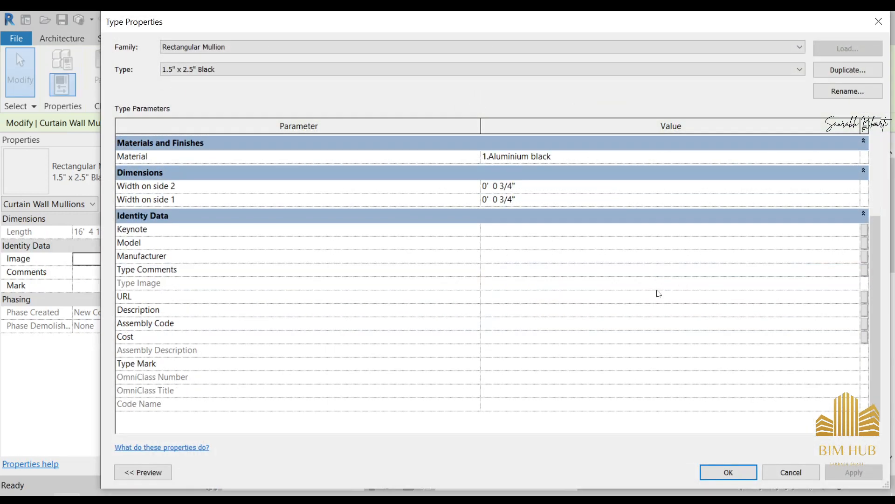
pyautogui.press('Escape')
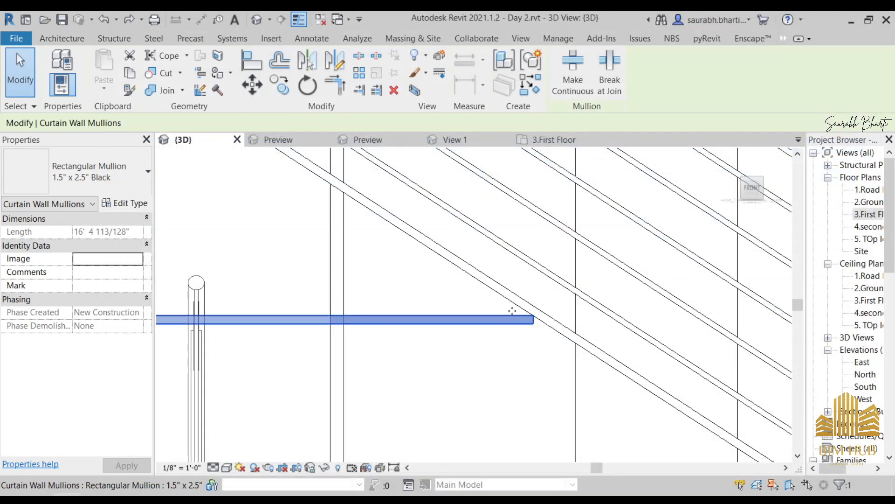
pyautogui.press('Escape')
pyautogui.scroll(-5, 537, 343)
pyautogui.scroll(5, 528, 361)
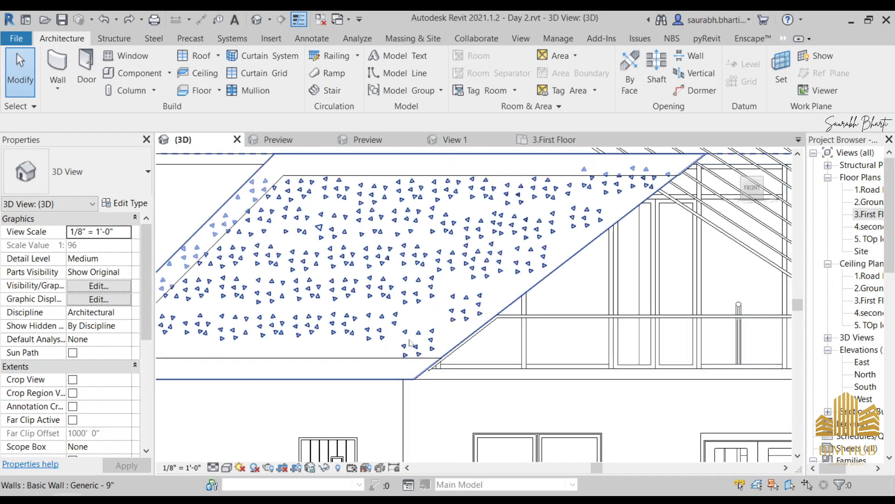
# Inspect the railing's corner mullions where they meet the lower edge of the perforated wall
pyautogui.scroll(3, 457, 368)
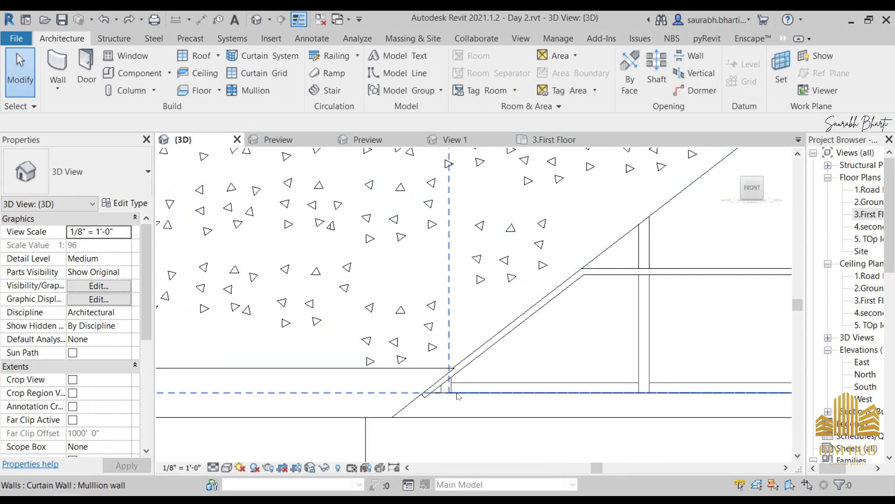
pyautogui.click(443, 395)
pyautogui.press('Escape')
pyautogui.scroll(3, 490, 373)
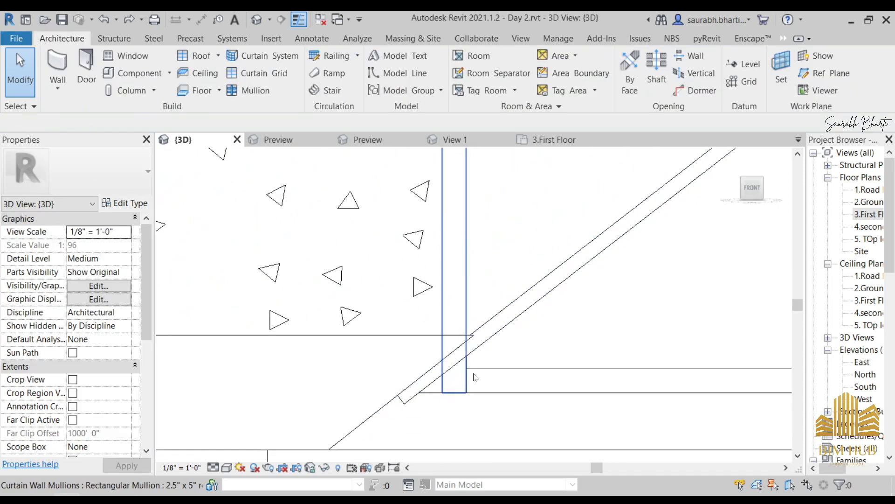
pyautogui.scroll(-6, 484, 389)
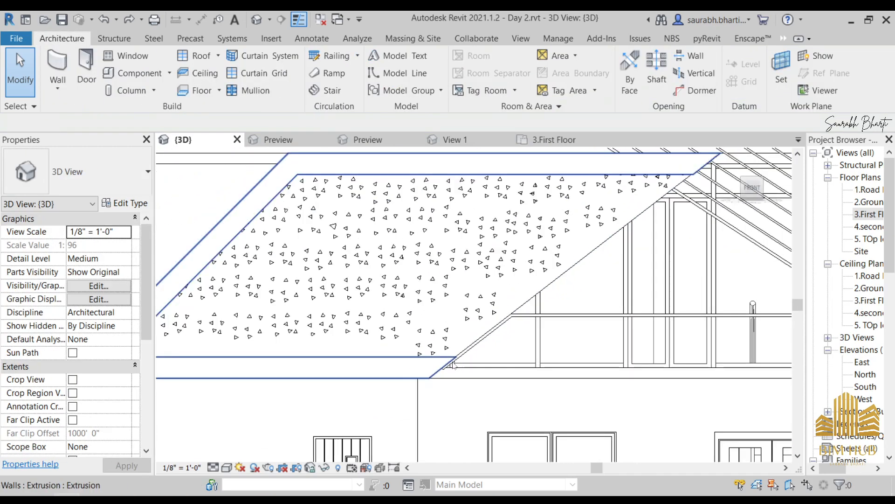
pyautogui.scroll(3, 444, 381)
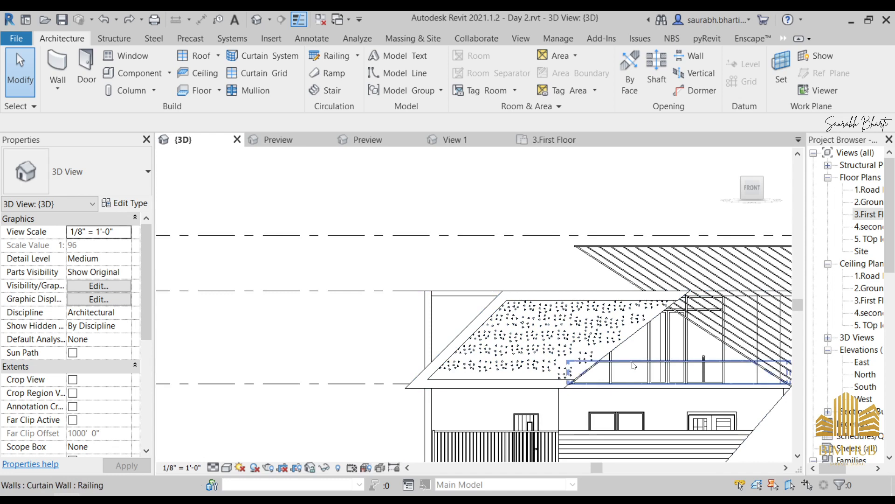
# Select the balcony railing, open the 3.First Floor plan and examine where the railing passes behind the perforated wall
pyautogui.click(617, 370)
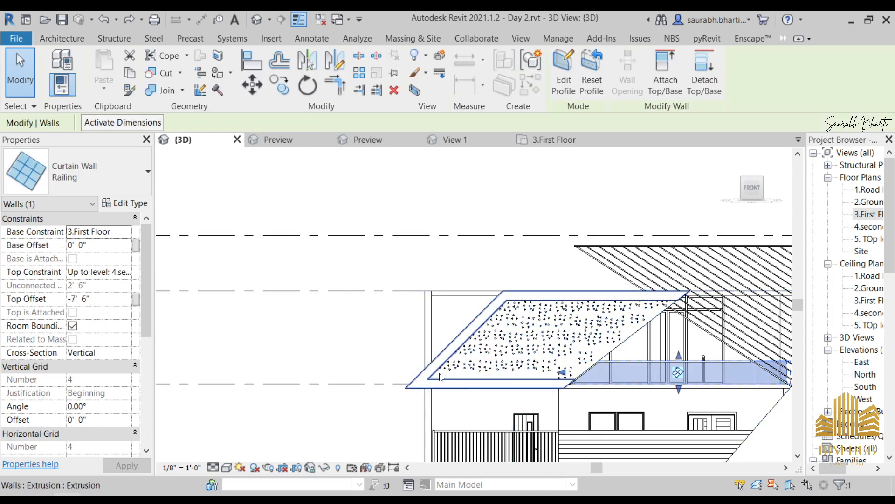
pyautogui.click(869, 215)
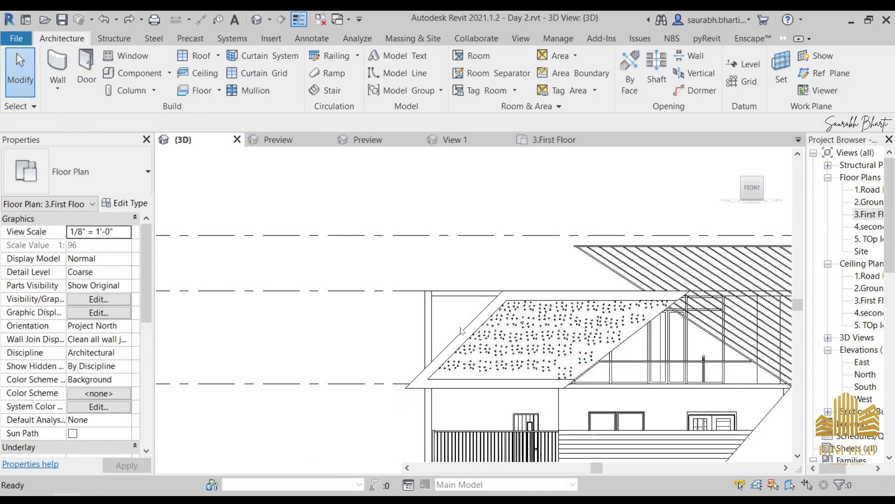
pyautogui.moveTo(467, 382); pyautogui.dragTo(520, 196, button='middle')
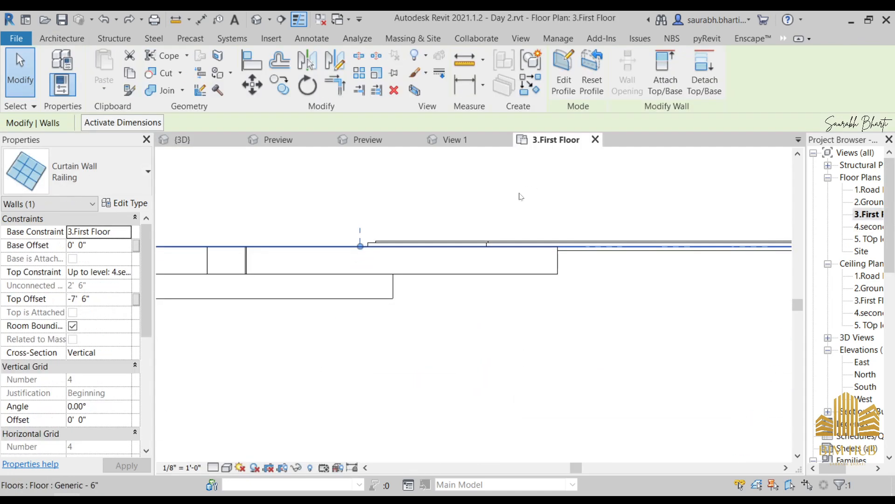
pyautogui.scroll(-9, 511, 233)
pyautogui.scroll(3, 528, 266)
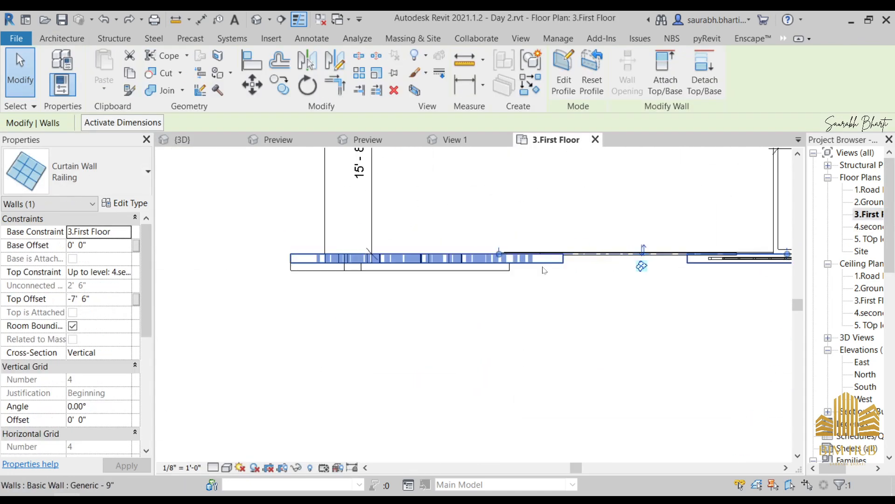
pyautogui.click(587, 245)
pyautogui.scroll(3, 587, 244)
pyautogui.scroll(2, 429, 265)
pyautogui.scroll(1, 429, 262)
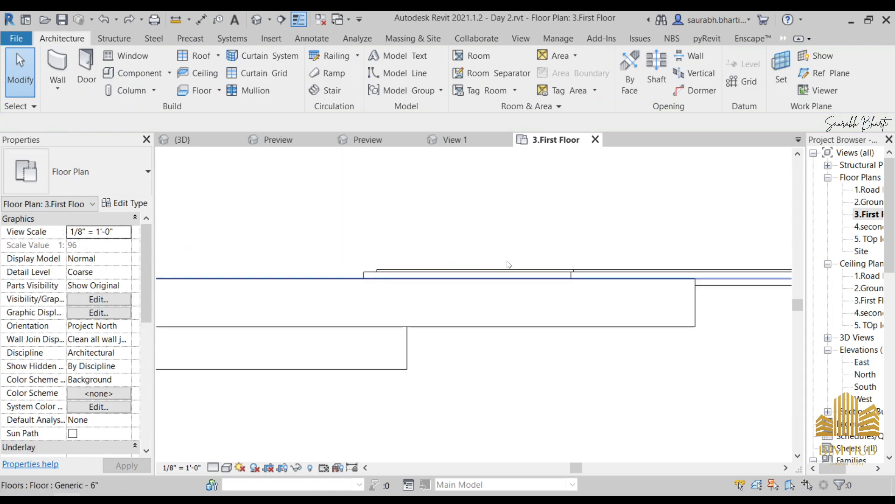
# Draw a Railing curtain wall about 4' long behind the far end of the perforated wall, closing the small balcony opening
pyautogui.scroll(-3, 704, 253)
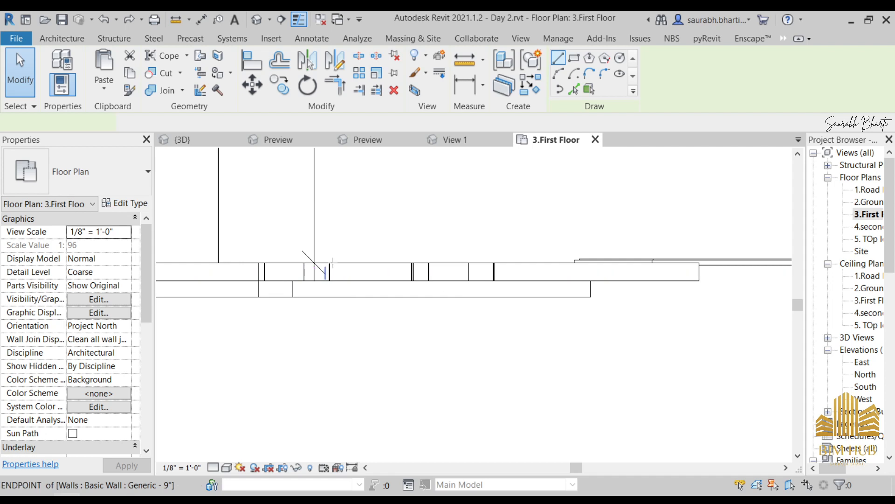
pyautogui.scroll(-3, 319, 255)
pyautogui.scroll(-3, 287, 252)
pyautogui.moveTo(288, 251); pyautogui.dragTo(565, 301, button='middle')
pyautogui.scroll(5, 568, 301)
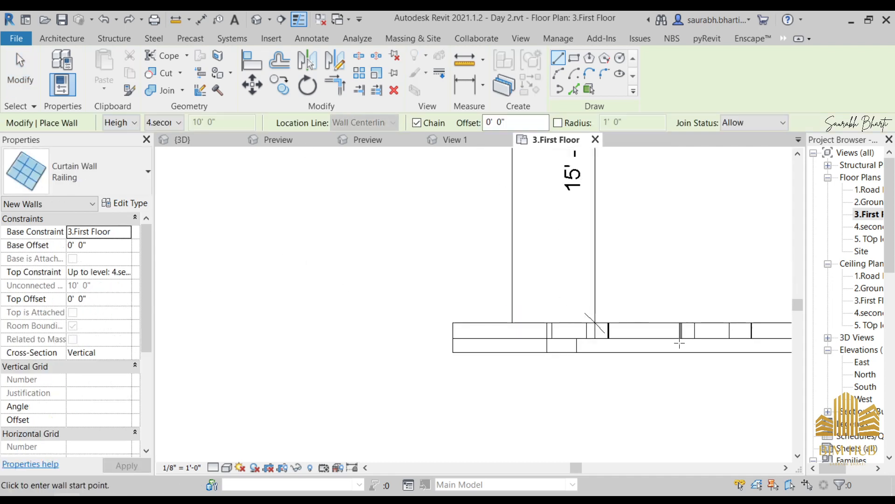
pyautogui.moveTo(602, 342); pyautogui.dragTo(356, 303, button='middle')
pyautogui.scroll(1, 351, 316)
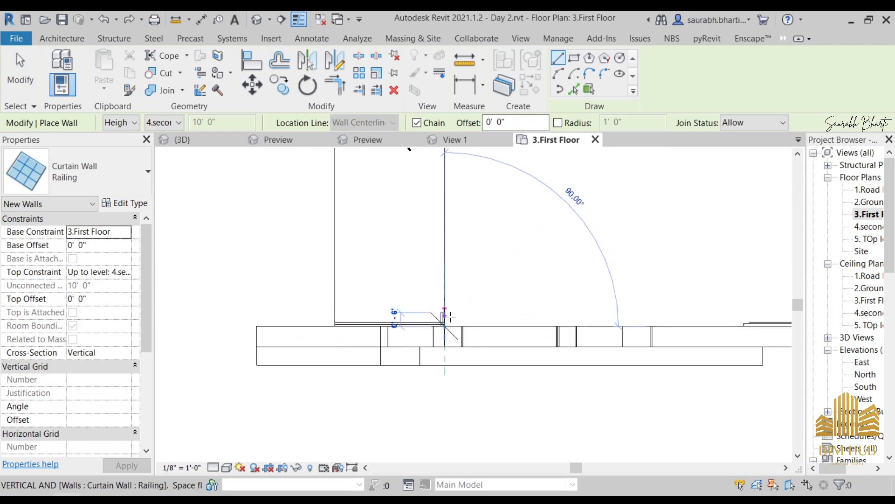
pyautogui.press('Escape')
pyautogui.press('Escape')
# Return to the 3D view and check the new short railing wall behind the perforated wall from the front
pyautogui.click(254, 22)
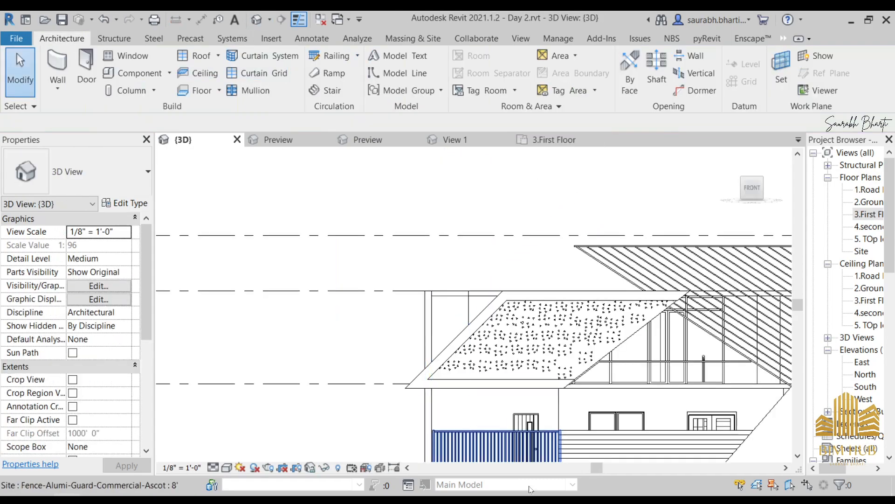
pyautogui.scroll(1, 517, 431)
pyautogui.scroll(-2, 454, 366)
pyautogui.keyDown('shift'); pyautogui.moveTo(454, 372); pyautogui.dragTo(438, 402, button='middle'); pyautogui.keyUp('shift')
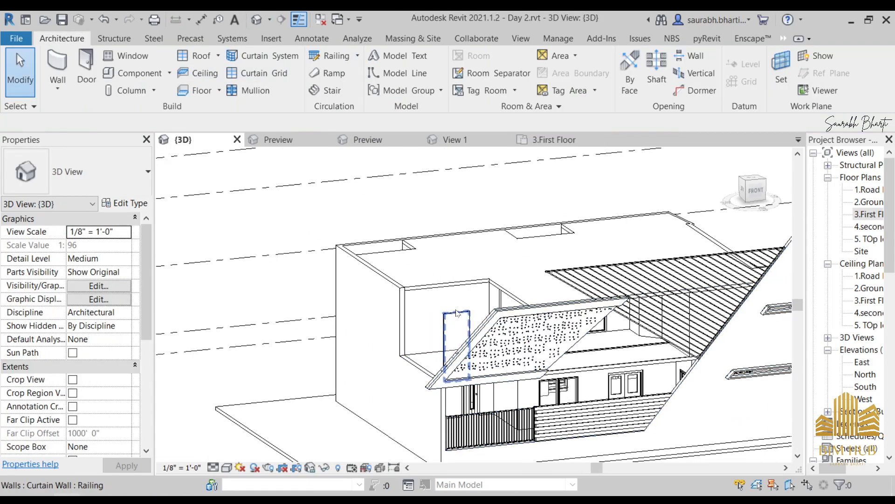
pyautogui.click(445, 363)
pyautogui.keyDown('shift'); pyautogui.moveTo(444, 363); pyautogui.dragTo(453, 315, button='middle'); pyautogui.keyUp('shift')
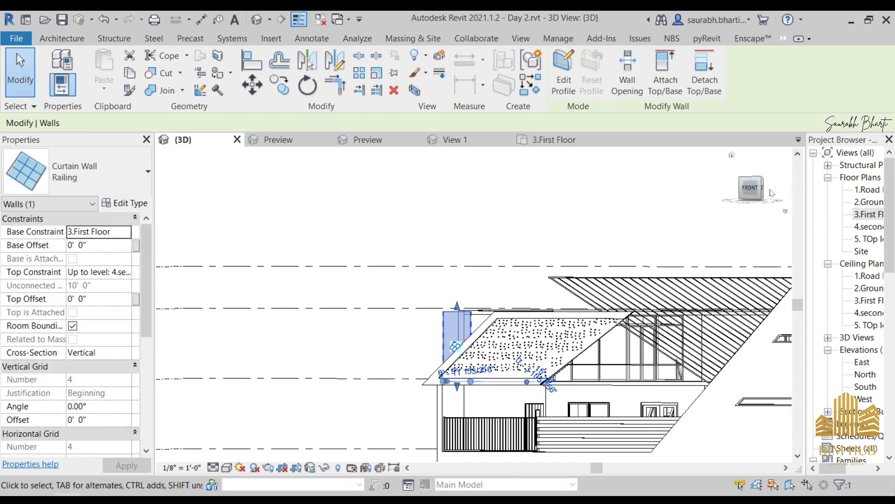
pyautogui.click(750, 188)
pyautogui.scroll(4, 505, 366)
pyautogui.scroll(-2, 502, 368)
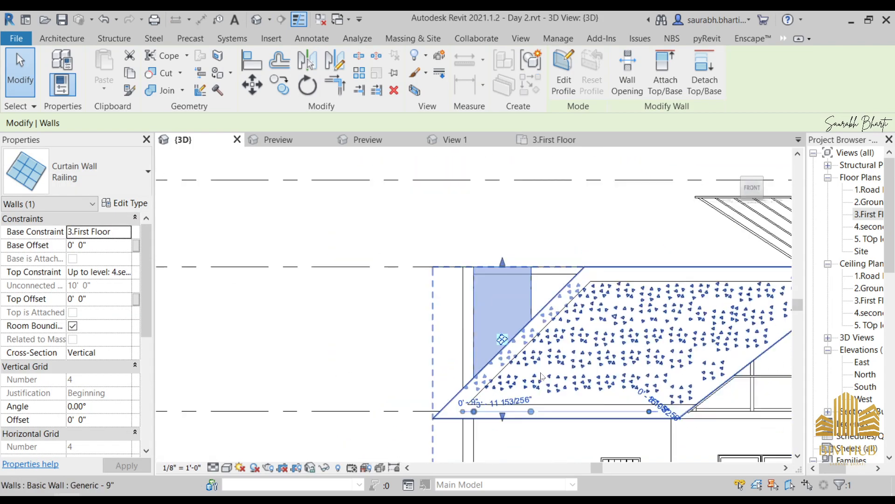
pyautogui.moveTo(551, 379); pyautogui.dragTo(402, 356, button='middle')
pyautogui.press('Escape')
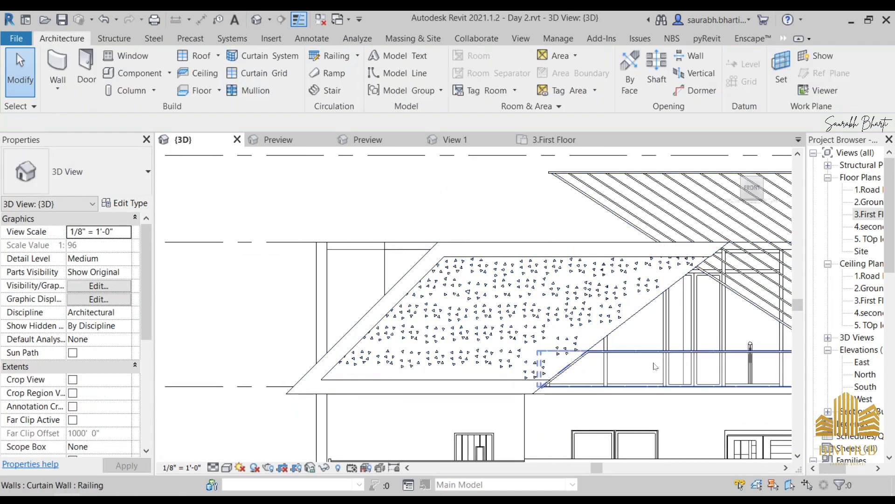
# Set the short railing wall's top offset to -7' 6", matching the main balcony railing
pyautogui.click(655, 366)
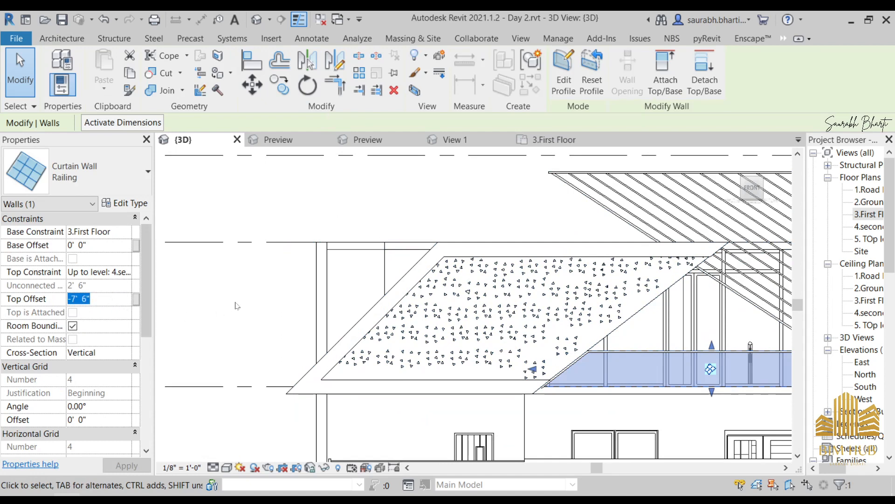
pyautogui.click(359, 279)
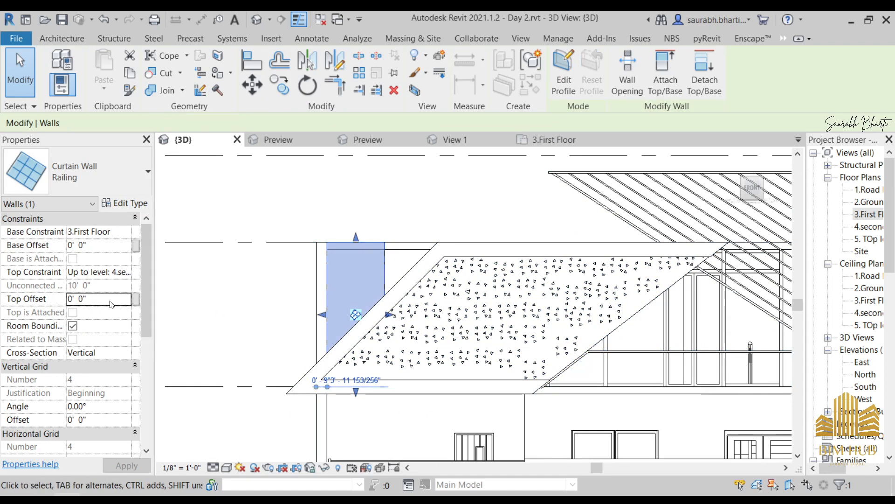
pyautogui.press('Return')
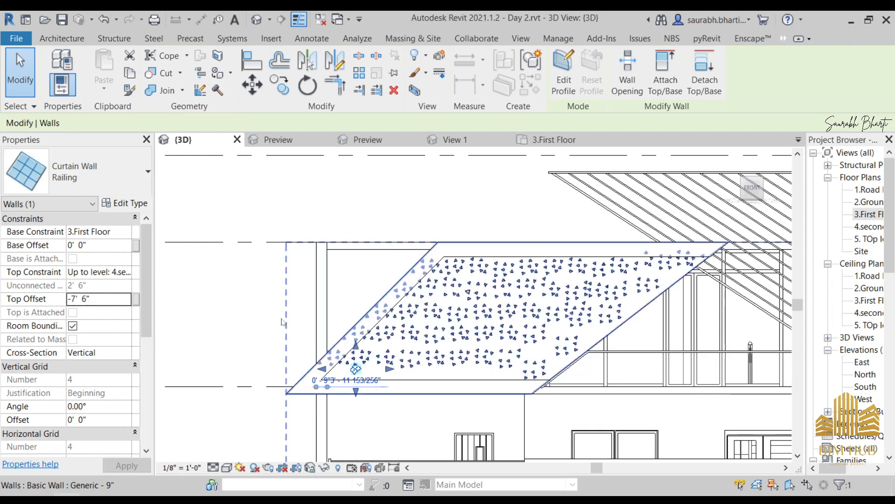
pyautogui.click(274, 314)
# Set the short railing wall's top offset to -6' 6" after checking its height from behind the perforated wall
pyautogui.scroll(-4, 274, 315)
pyautogui.keyDown('shift'); pyautogui.moveTo(274, 314); pyautogui.dragTo(418, 349, button='middle'); pyautogui.keyUp('shift')
pyautogui.scroll(4, 300, 341)
pyautogui.scroll(-3, 356, 364)
pyautogui.keyDown('shift'); pyautogui.moveTo(357, 364); pyautogui.dragTo(249, 279, button='middle'); pyautogui.keyUp('shift')
pyautogui.keyDown('shift'); pyautogui.moveTo(301, 314); pyautogui.dragTo(401, 348, button='middle'); pyautogui.keyUp('shift')
pyautogui.keyDown('shift'); pyautogui.moveTo(350, 336); pyautogui.dragTo(408, 295, button='middle'); pyautogui.keyUp('shift')
pyautogui.scroll(2, 343, 328)
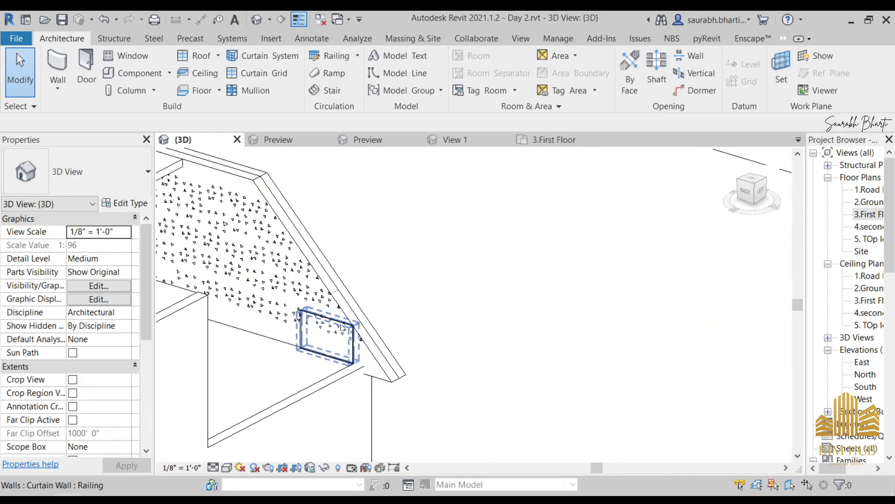
pyautogui.click(342, 327)
pyautogui.keyDown('shift'); pyautogui.moveTo(345, 329); pyautogui.dragTo(289, 347, button='middle'); pyautogui.keyUp('shift')
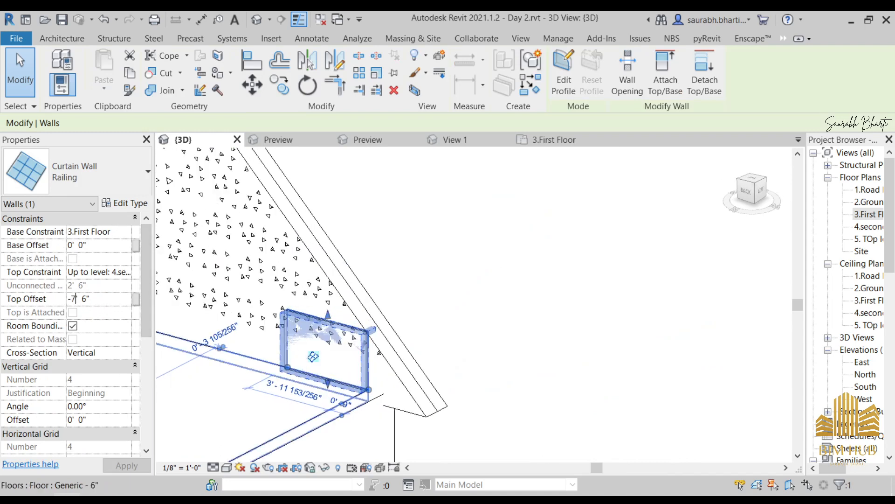
pyautogui.press('Return')
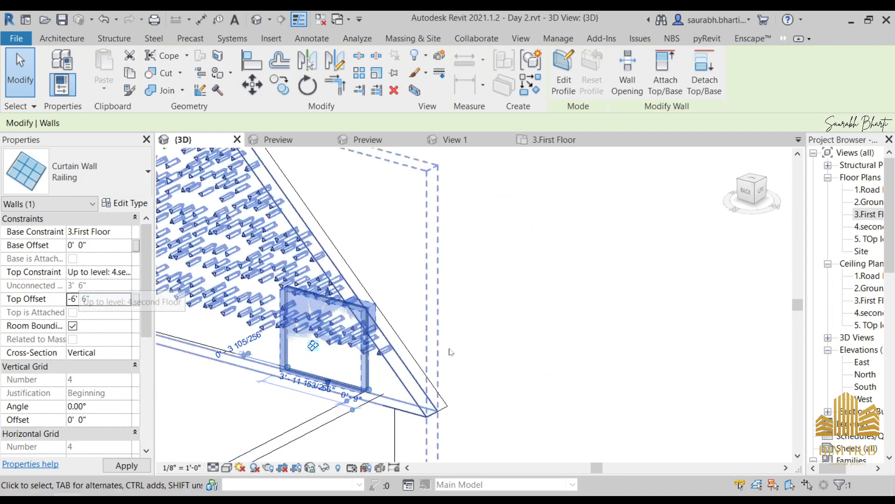
pyautogui.scroll(-2, 462, 351)
pyautogui.keyDown('shift'); pyautogui.moveTo(505, 367); pyautogui.dragTo(227, 301, button='middle'); pyautogui.keyUp('shift')
pyautogui.click(226, 300)
# Set the main balcony railing's top offset to -6' 6"
pyautogui.keyDown('shift'); pyautogui.moveTo(317, 361); pyautogui.dragTo(367, 313, button='middle'); pyautogui.keyUp('shift')
pyautogui.scroll(1, 696, 357)
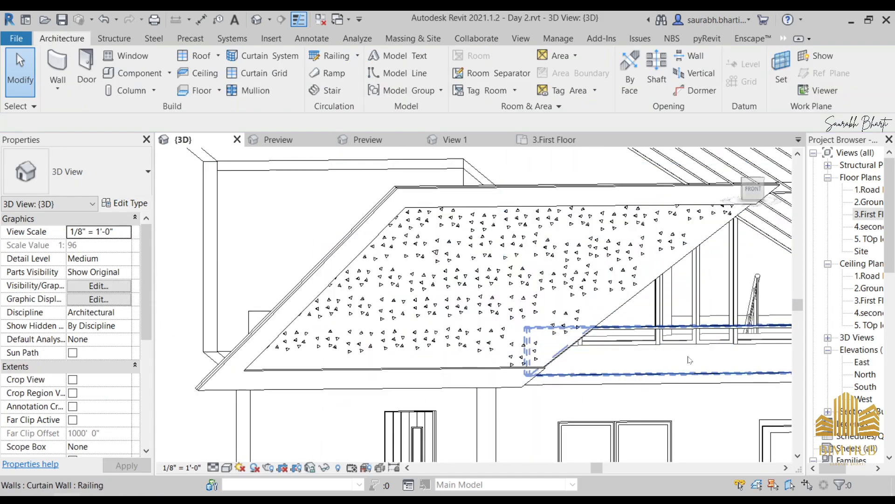
pyautogui.click(688, 371)
pyautogui.press('Escape')
pyautogui.click(666, 373)
pyautogui.press('Escape')
pyautogui.click(673, 337)
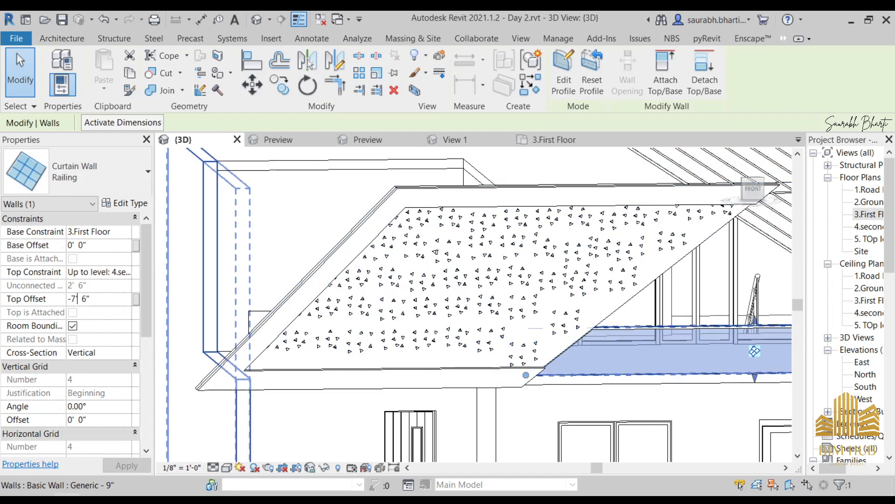
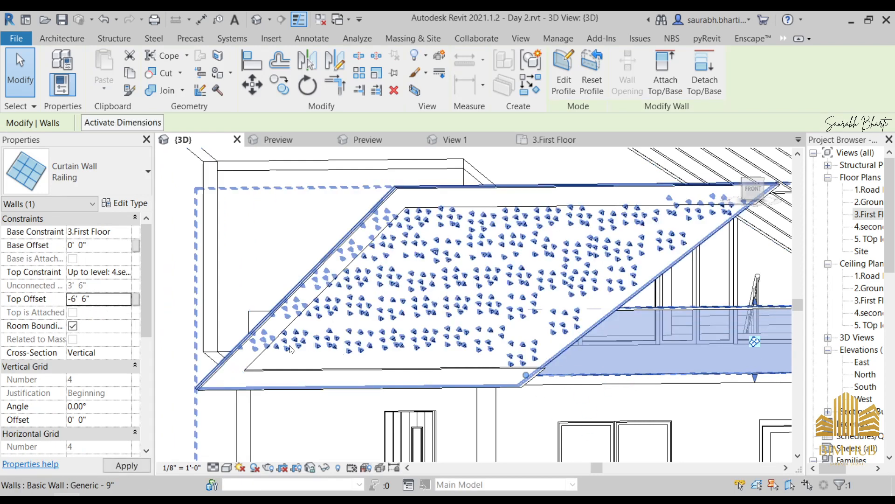
pyautogui.click(319, 216)
pyautogui.press('Escape')
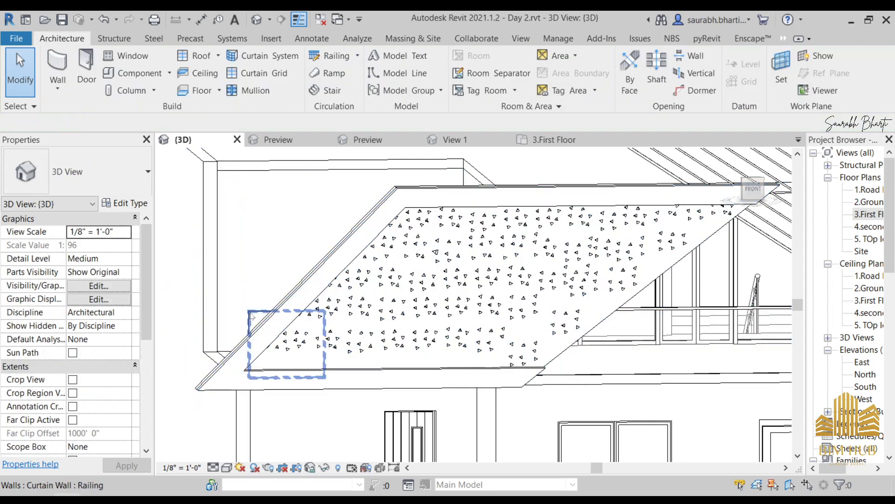
# Place 1.5" x 2.5" Black rectangular mullions on the short railing wall behind the perforated wall
pyautogui.click(263, 95)
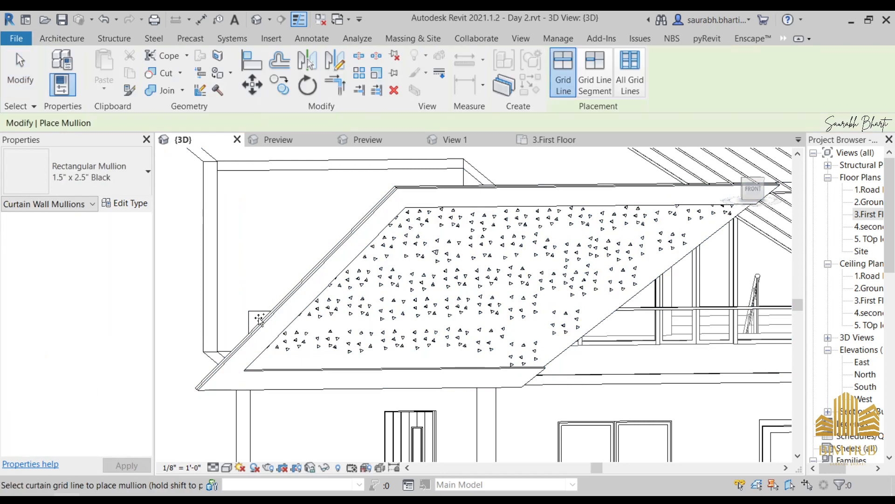
pyautogui.press('Escape')
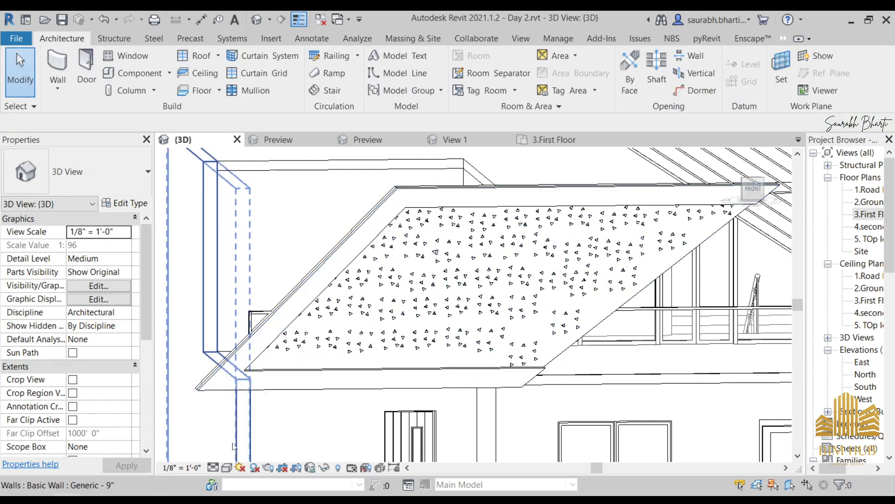
# Switch the 3D view to the Realistic visual style and examine the main railing's top mullion near the slats
pyautogui.click(227, 468)
pyautogui.click(254, 451)
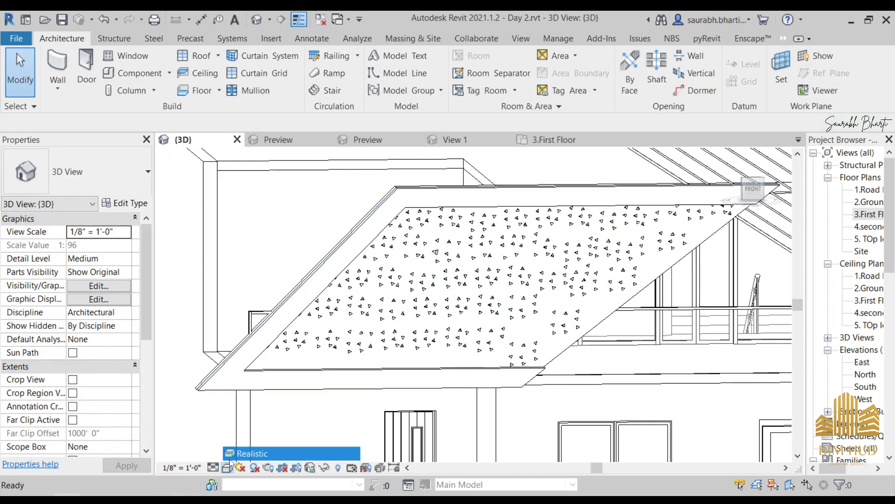
pyautogui.scroll(-3, 309, 362)
pyautogui.moveTo(419, 385)
pyautogui.keyDown('shift'); pyautogui.mouseDown(button='middle')
pyautogui.moveTo(381, 383)
pyautogui.moveTo(428, 364)
pyautogui.mouseUp(button='middle'); pyautogui.keyUp('shift')
pyautogui.scroll(8, 528, 337)
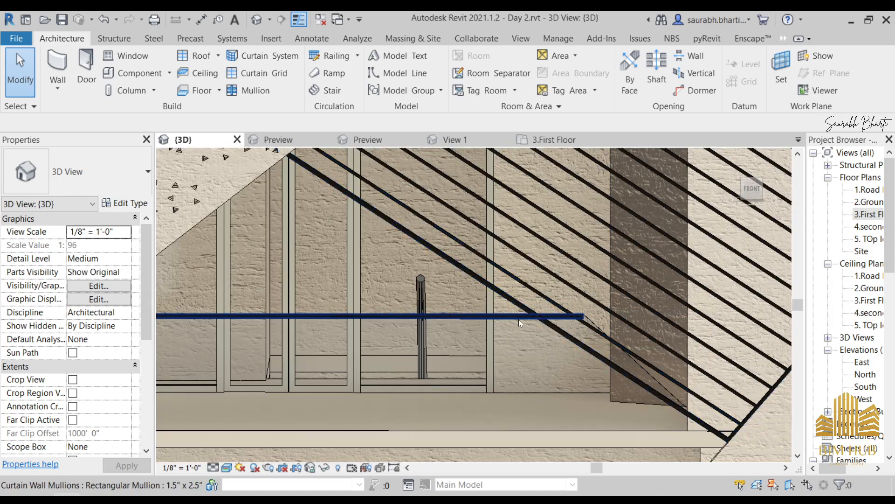
# Inspect the balcony railing and slats on the front facade and select the slats' Mullion wall curtain wall
pyautogui.click(748, 196)
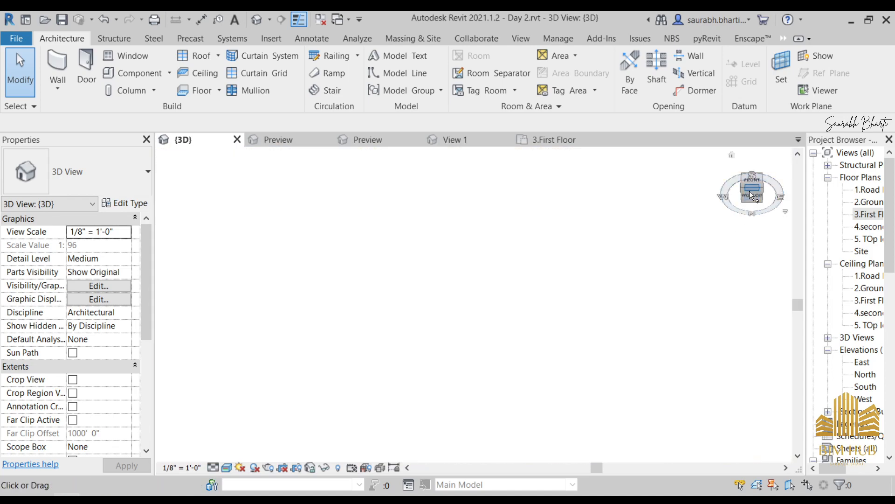
pyautogui.scroll(-3, 494, 325)
pyautogui.keyDown('shift'); pyautogui.moveTo(494, 325); pyautogui.dragTo(517, 370, button='middle'); pyautogui.keyUp('shift')
pyautogui.scroll(4, 459, 341)
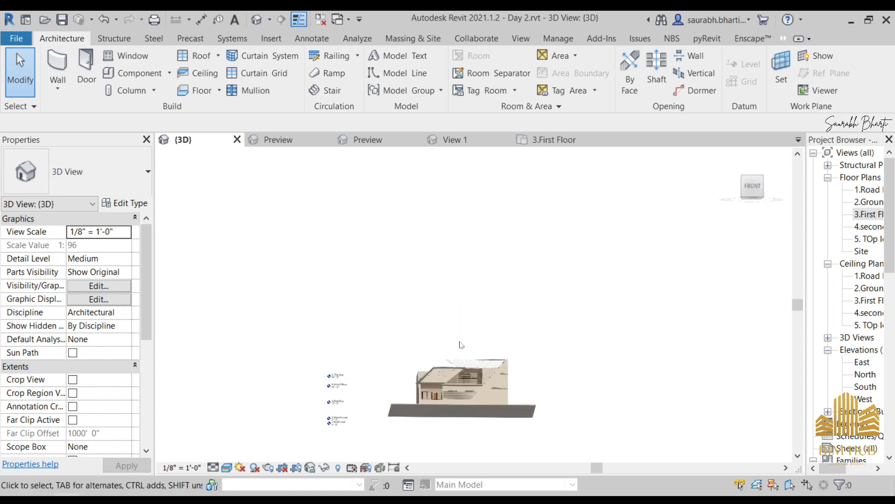
pyautogui.scroll(6, 472, 376)
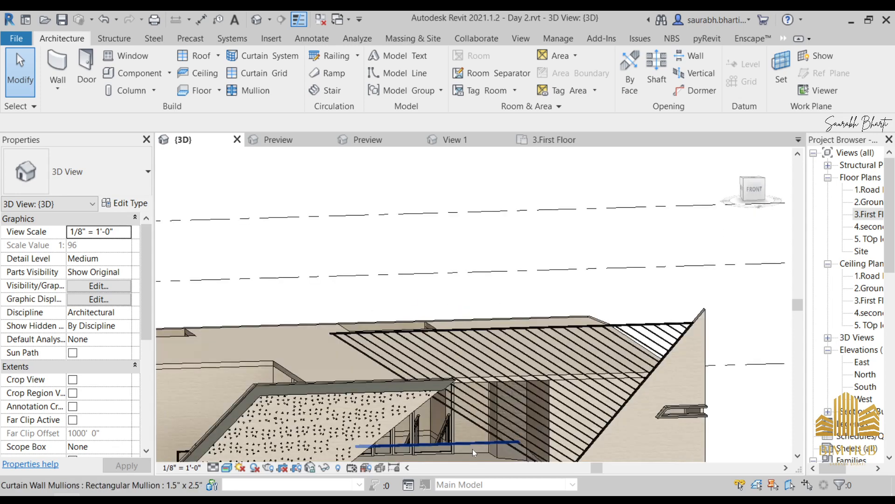
pyautogui.moveTo(472, 448); pyautogui.dragTo(519, 294, button='middle')
pyautogui.scroll(3, 522, 300)
pyautogui.click(522, 334)
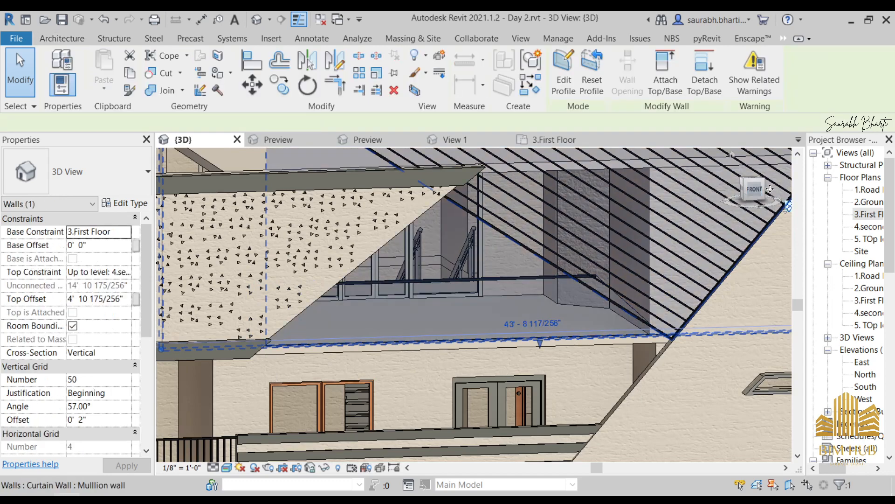
pyautogui.click(754, 190)
pyautogui.click(564, 72)
pyautogui.scroll(3, 499, 336)
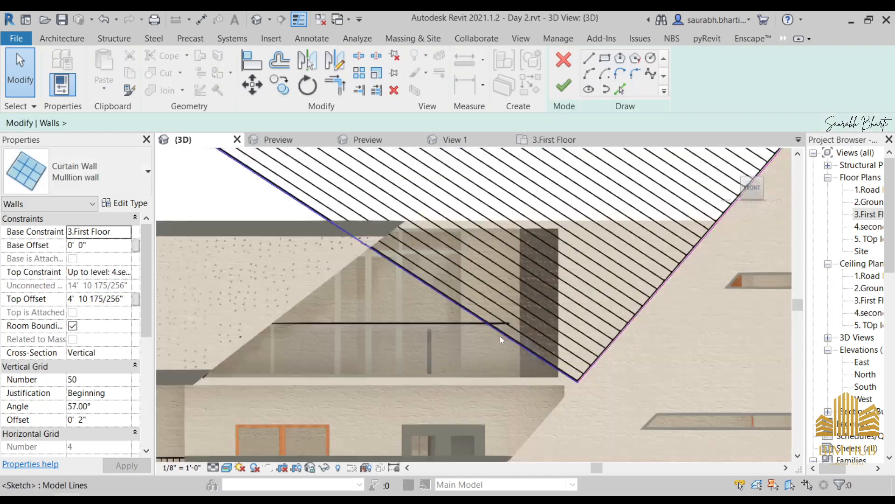
pyautogui.scroll(3, 500, 336)
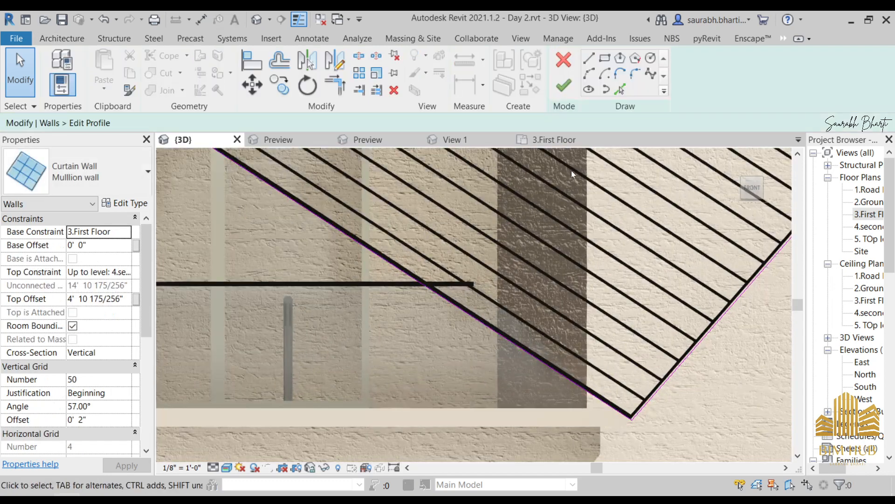
pyautogui.click(515, 343)
pyautogui.click(397, 321)
pyautogui.press('t')
pyautogui.press('r')
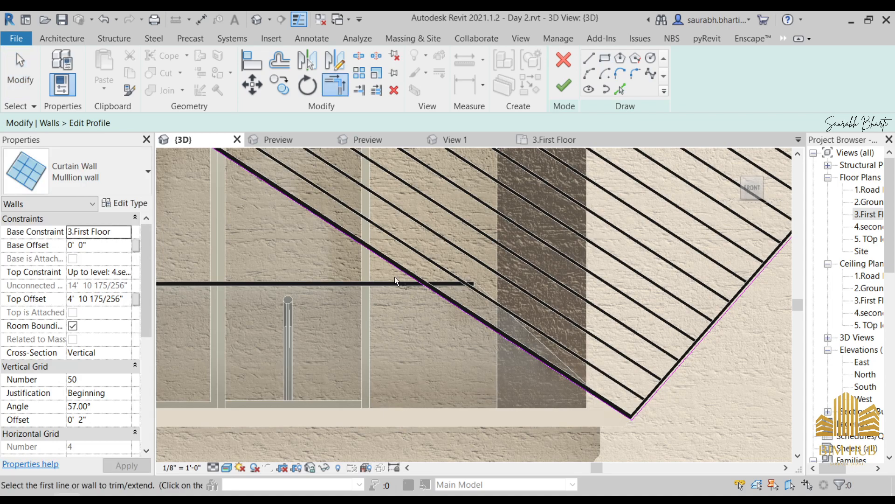
pyautogui.click(564, 86)
pyautogui.scroll(-6, 516, 343)
pyautogui.click(592, 214)
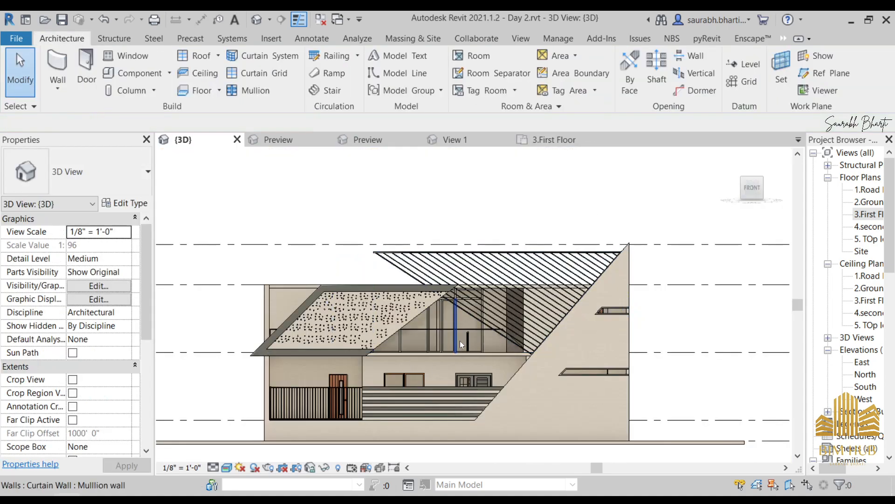
pyautogui.scroll(3, 457, 343)
pyautogui.click(491, 385)
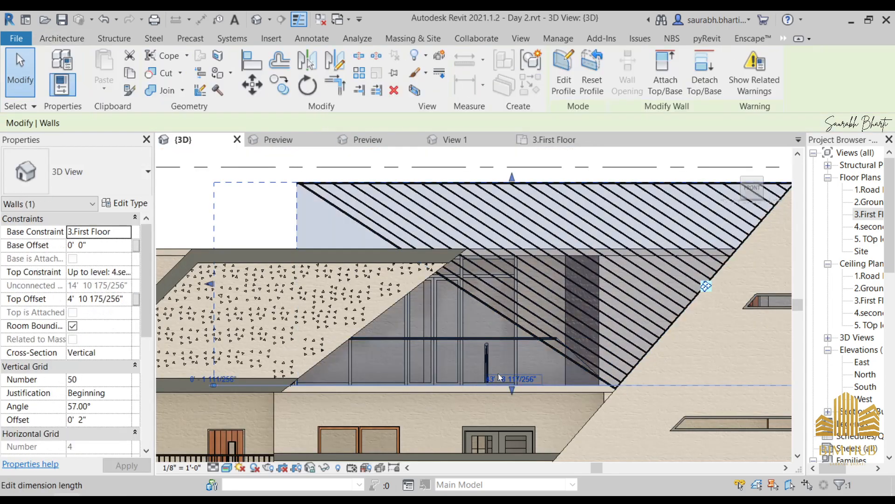
pyautogui.click(564, 70)
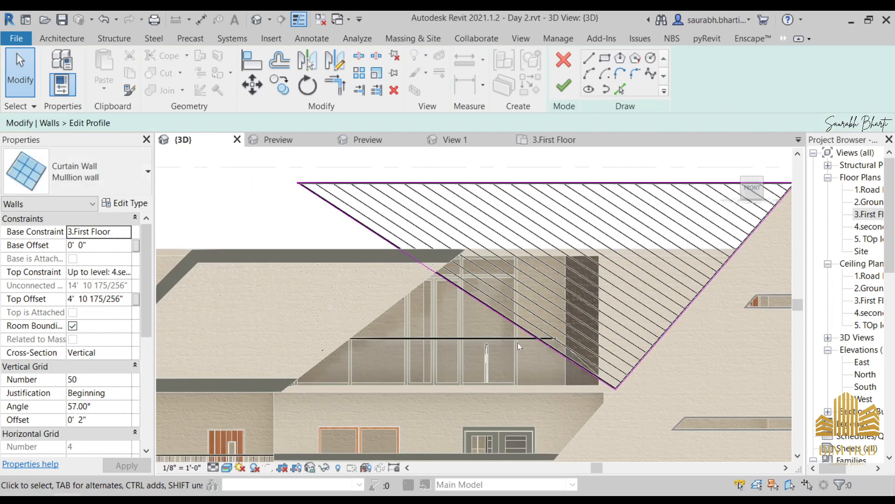
pyautogui.scroll(3, 536, 347)
pyautogui.click(571, 60)
pyautogui.scroll(-5, 558, 349)
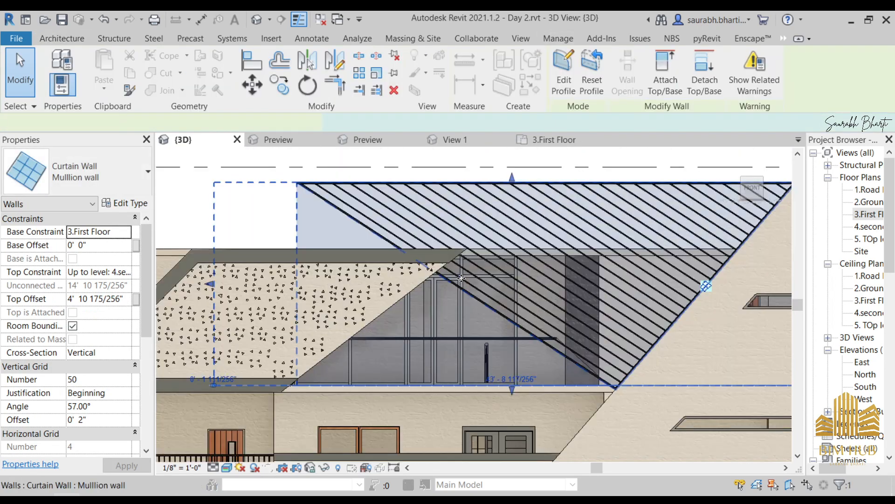
# Edit the main balcony railing's profile and pick the slats' sloping lower edge as a new boundary line
pyautogui.keyDown('shift'); pyautogui.moveTo(532, 322); pyautogui.dragTo(573, 354, button='middle'); pyautogui.keyUp('shift')
pyautogui.click(520, 182)
pyautogui.scroll(4, 455, 312)
pyautogui.click(454, 319)
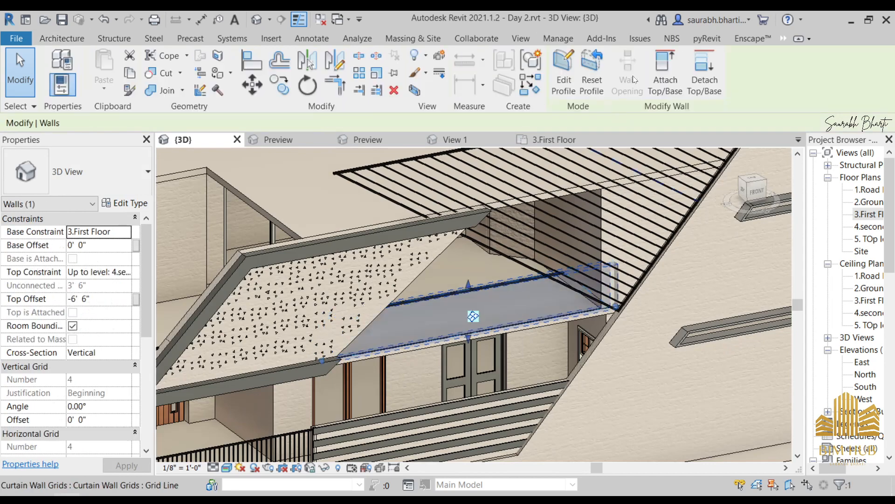
pyautogui.click(563, 70)
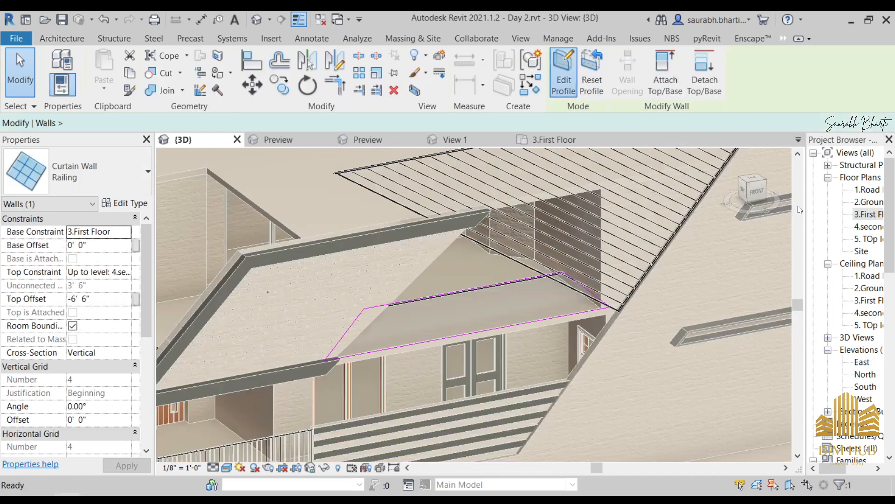
pyautogui.click(760, 192)
pyautogui.scroll(5, 535, 256)
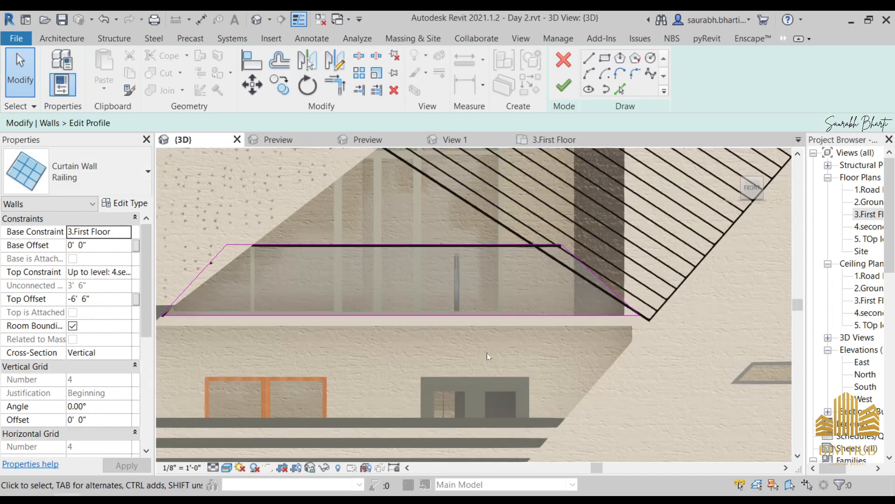
pyautogui.click(620, 89)
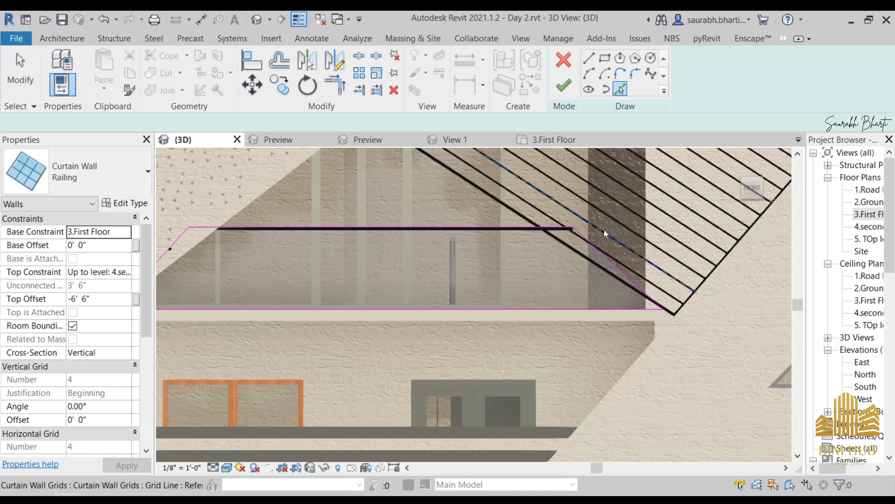
pyautogui.click(584, 264)
pyautogui.press('Escape')
pyautogui.press('Escape')
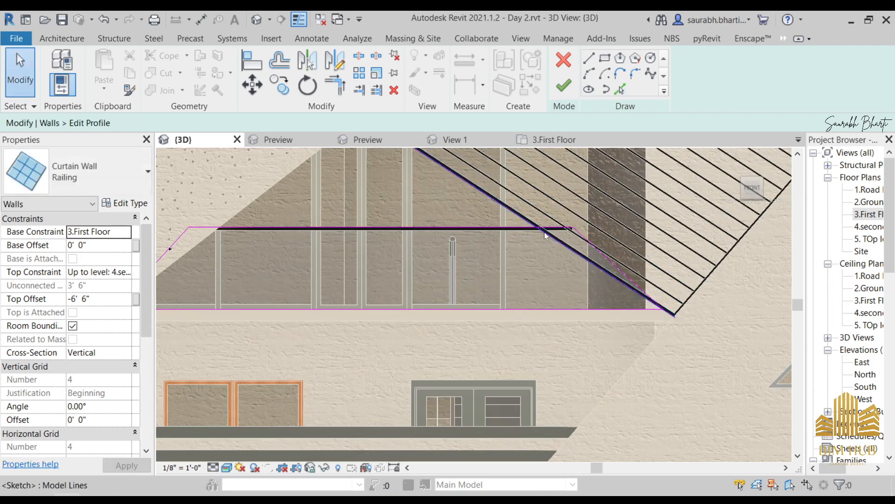
# Switch the view to the Hidden Line visual style and trim the profile's top edge to the new slat-side line
pyautogui.press('t')
pyautogui.press('r')
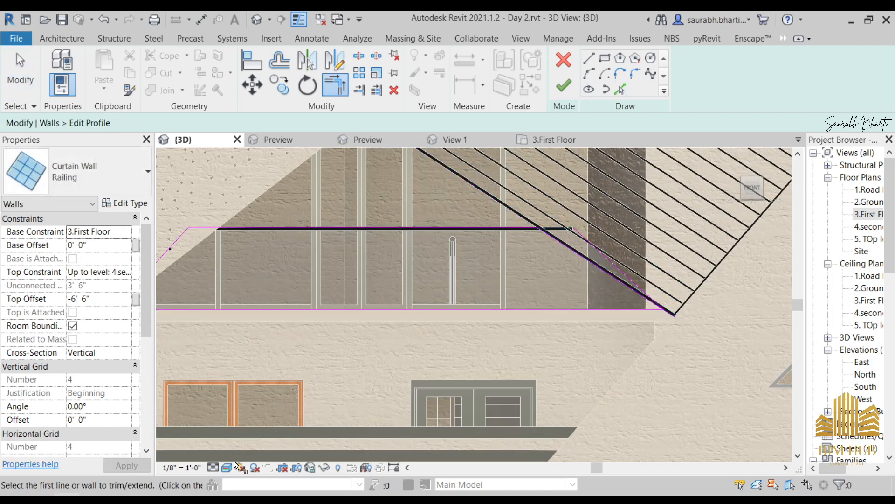
pyautogui.click(231, 462)
pyautogui.click(251, 416)
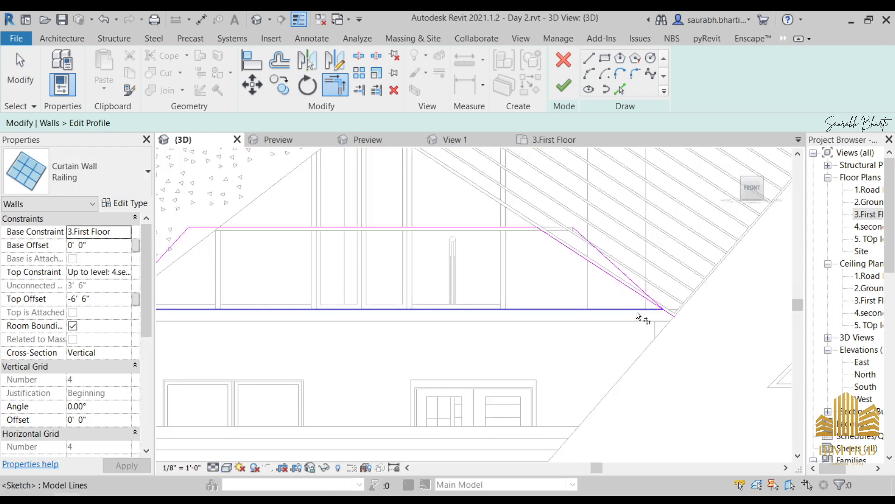
# Delete the profile's old sloped edge near the slats and trim the new slat-side line to the bottom edge
pyautogui.press('Escape')
pyautogui.click(599, 250)
pyautogui.press('Delete')
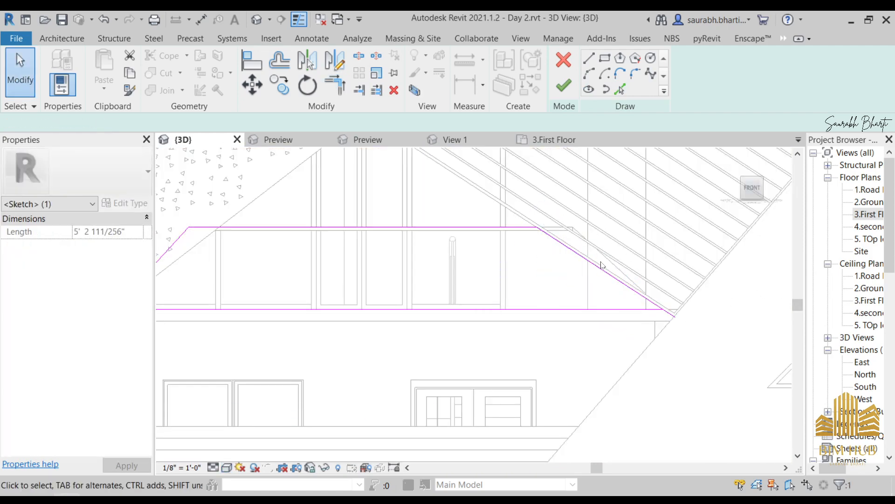
pyautogui.press('t')
pyautogui.press('r')
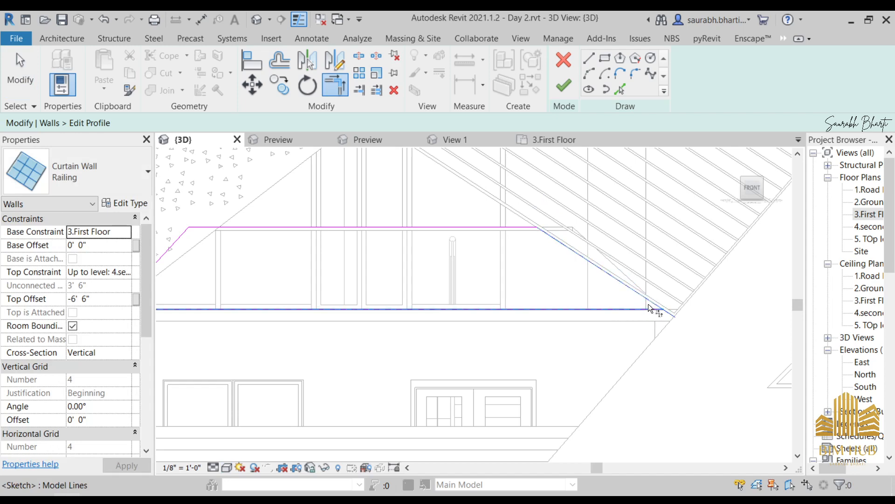
pyautogui.click(646, 309)
pyautogui.click(647, 302)
pyautogui.scroll(-2, 599, 306)
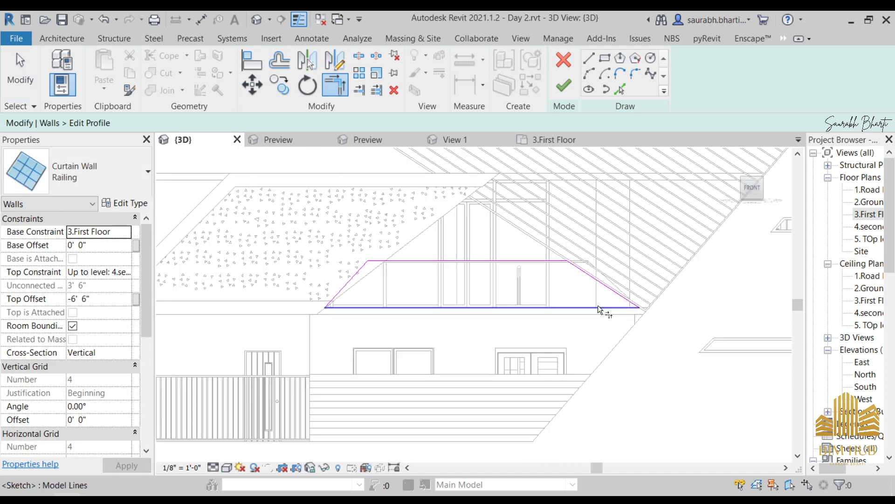
# Pick the perforated wall's sloping edge as a profile line and trim it to the railing's top and bottom edges
pyautogui.scroll(3, 493, 264)
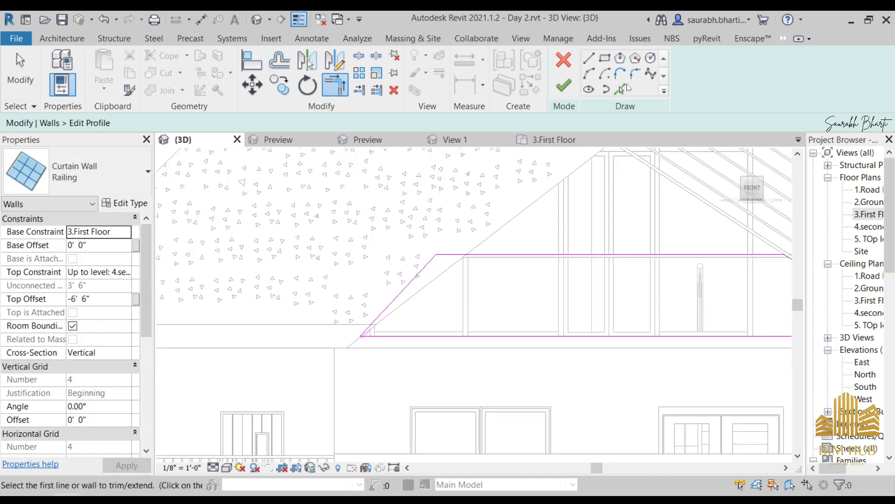
pyautogui.press('Escape')
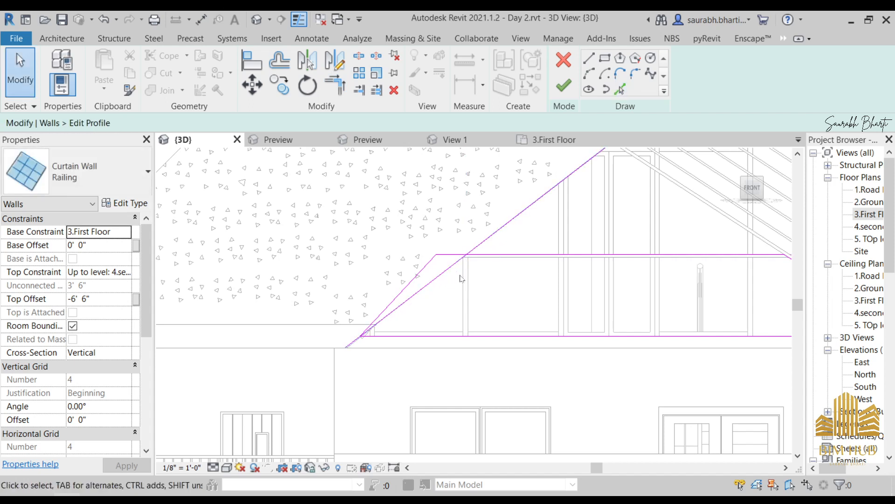
pyautogui.press('t')
pyautogui.press('r')
pyautogui.click(451, 265)
pyautogui.click(478, 254)
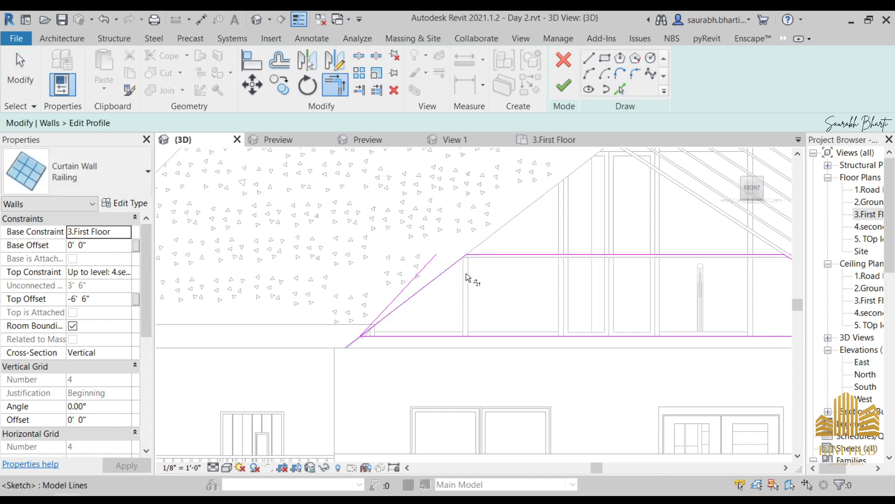
pyautogui.click(387, 337)
# Delete the old sloped edge beside the perforated wall and finish the profile, removing the mullions whose grid portions are gone
pyautogui.press('Escape')
pyautogui.click(411, 276)
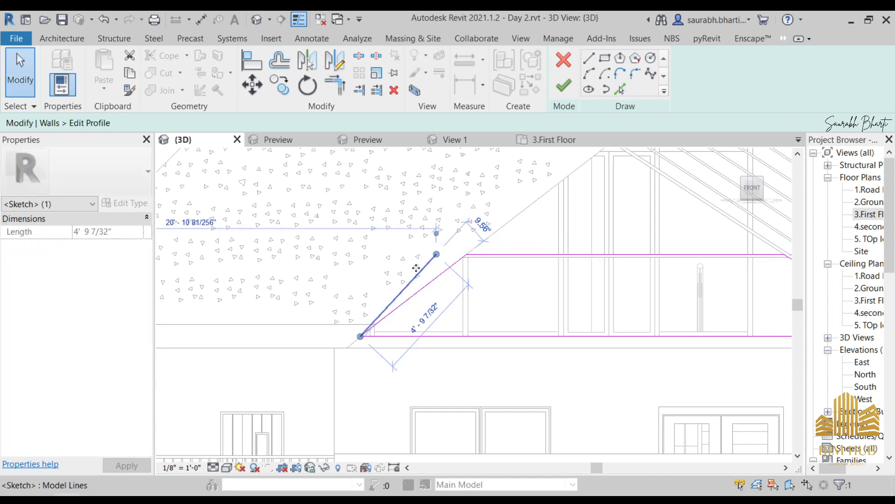
pyautogui.press('Delete')
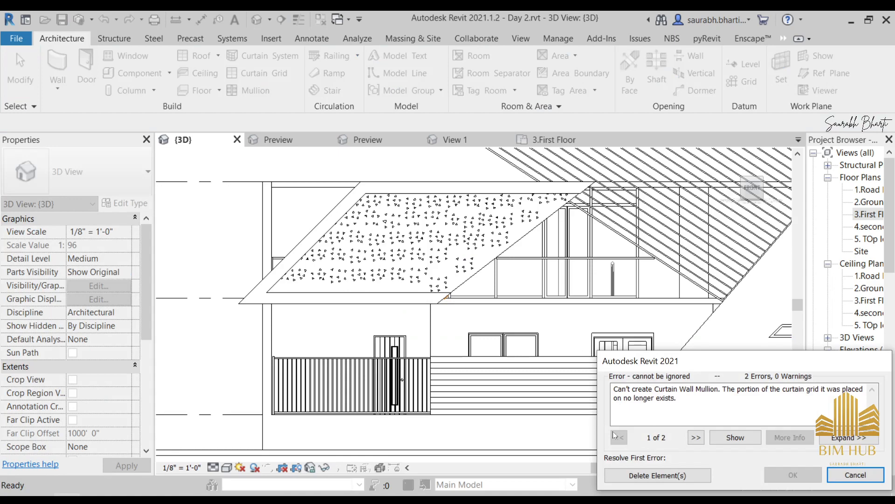
pyautogui.click(657, 475)
# Place 1.5" x 2.5" Black rectangular mullions on the sloped side edges of the reshaped main balcony railing
pyautogui.scroll(3, 494, 260)
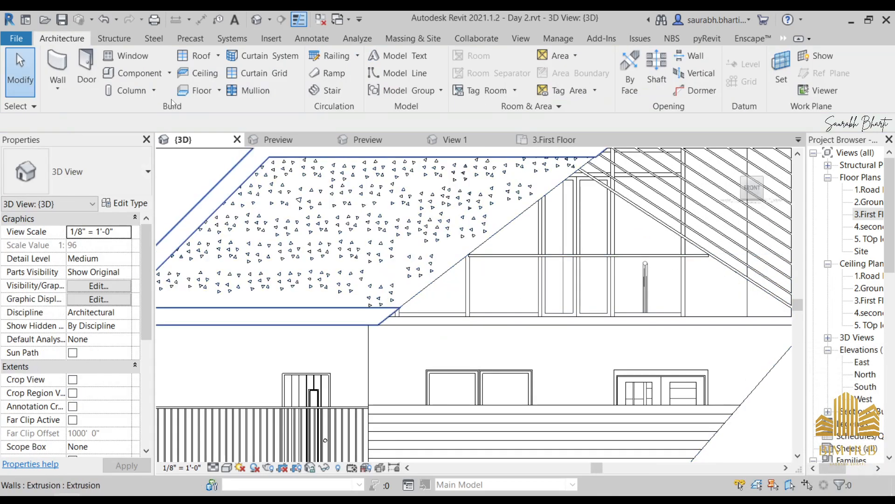
pyautogui.click(257, 91)
pyautogui.scroll(2, 426, 289)
pyautogui.scroll(-3, 630, 300)
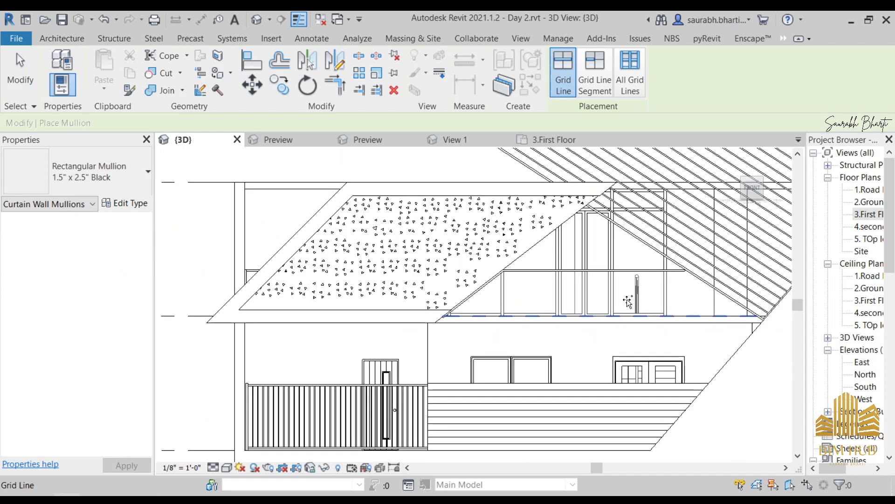
pyautogui.scroll(2, 543, 332)
pyautogui.scroll(-2, 502, 331)
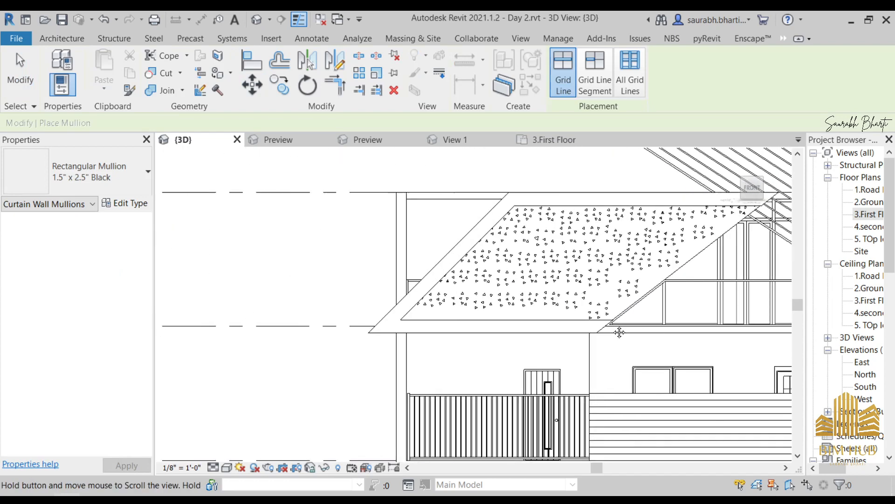
pyautogui.keyDown('shift'); pyautogui.moveTo(436, 318); pyautogui.dragTo(586, 280, button='middle'); pyautogui.keyUp('shift')
pyautogui.press('Escape')
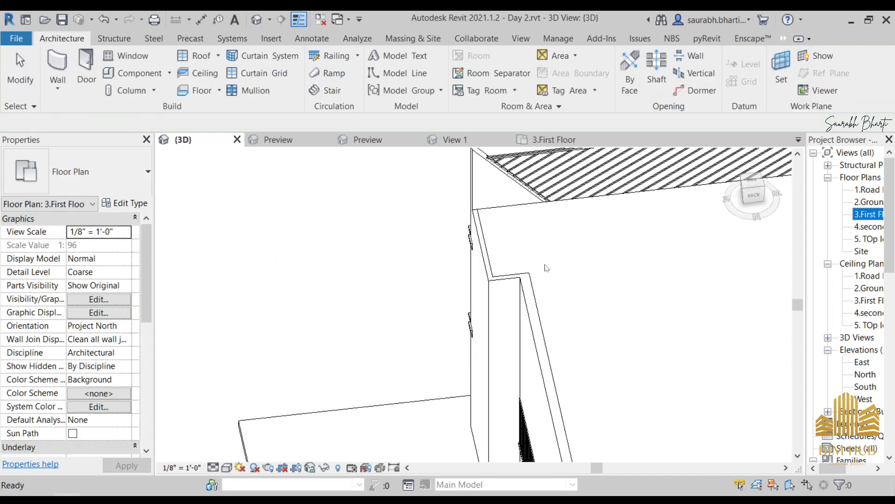
# Add 1.5" x 2.5" Black rectangular mullions to the remaining edges of the short railing behind the perforated wall
pyautogui.scroll(-3, 547, 268)
pyautogui.scroll(5, 560, 262)
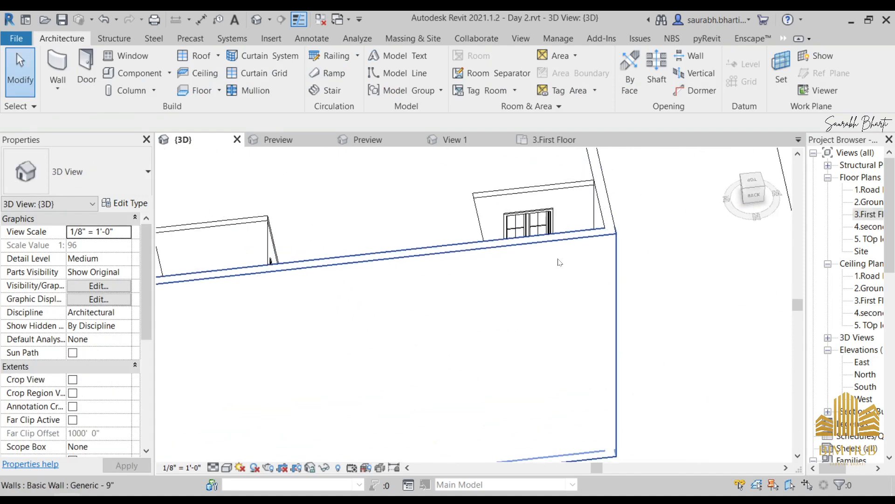
pyautogui.scroll(-3, 559, 262)
pyautogui.keyDown('shift'); pyautogui.moveTo(536, 280); pyautogui.dragTo(470, 355, button='middle'); pyautogui.keyUp('shift')
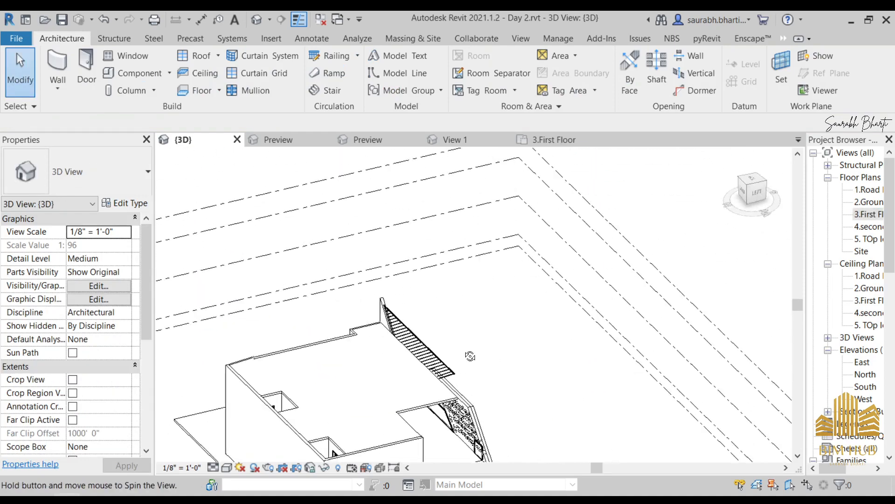
pyautogui.scroll(10, 470, 356)
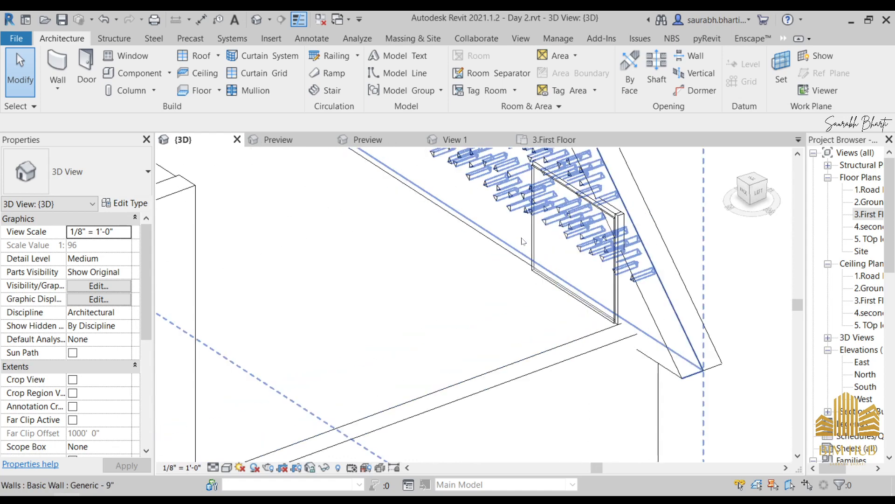
pyautogui.scroll(2, 575, 288)
pyautogui.scroll(-2, 523, 217)
pyautogui.keyDown('shift'); pyautogui.moveTo(523, 217); pyautogui.dragTo(394, 426, button='middle'); pyautogui.keyUp('shift')
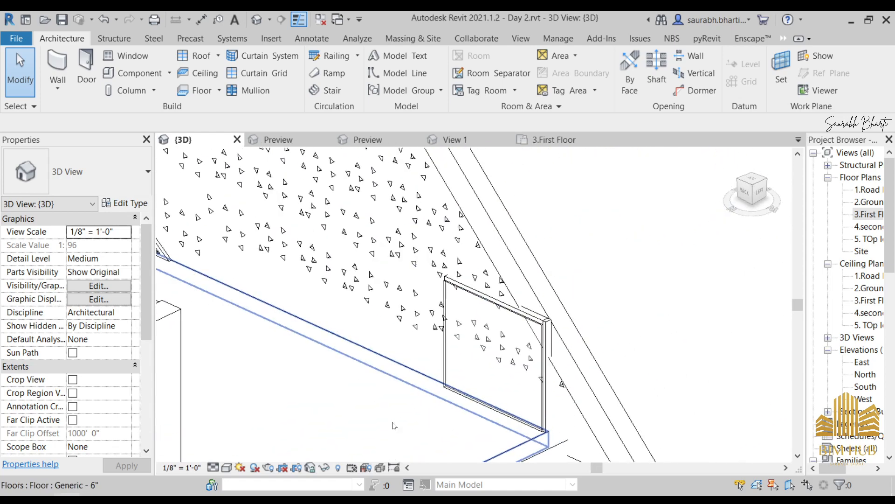
pyautogui.scroll(-1, 394, 425)
pyautogui.keyDown('shift'); pyautogui.moveTo(520, 389); pyautogui.dragTo(563, 368, button='middle'); pyautogui.keyUp('shift')
pyautogui.moveTo(563, 368); pyautogui.dragTo(579, 300, button='middle')
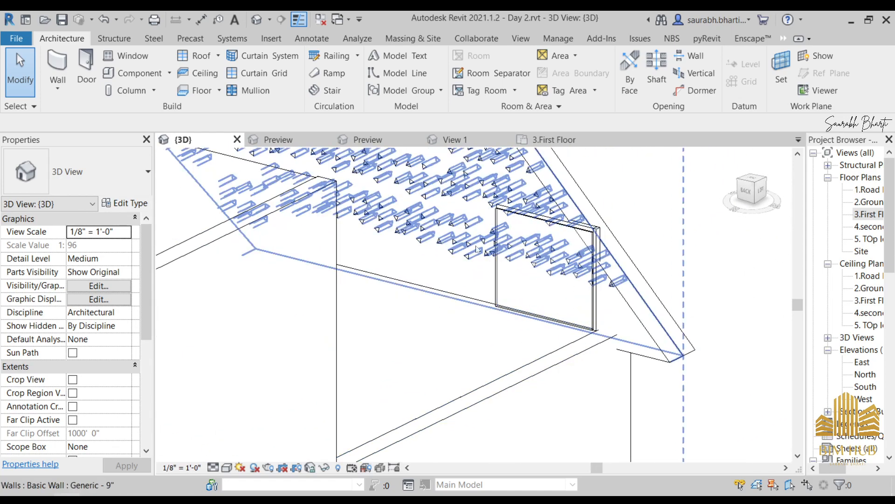
pyautogui.click(239, 91)
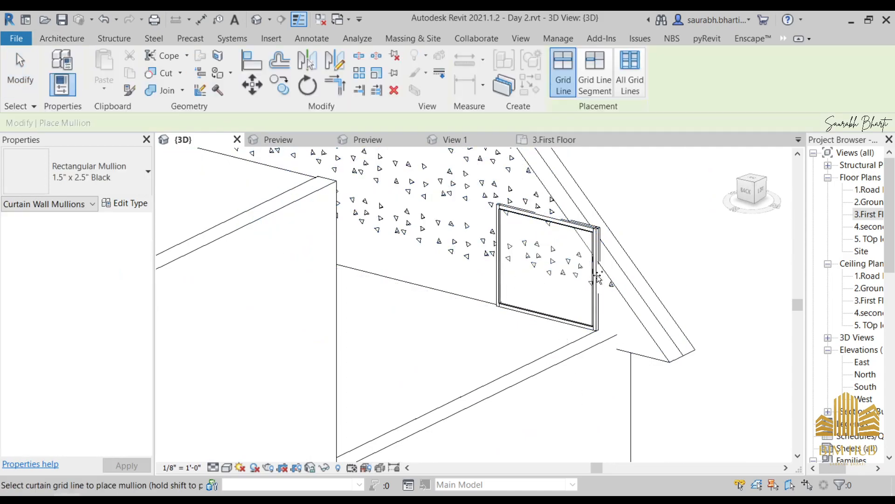
# Finish placing mullions and switch the 3D view of the front facade to the Consistent Colors visual style
pyautogui.scroll(-5, 597, 272)
pyautogui.keyDown('shift'); pyautogui.moveTo(645, 330); pyautogui.dragTo(363, 318, button='middle'); pyautogui.keyUp('shift')
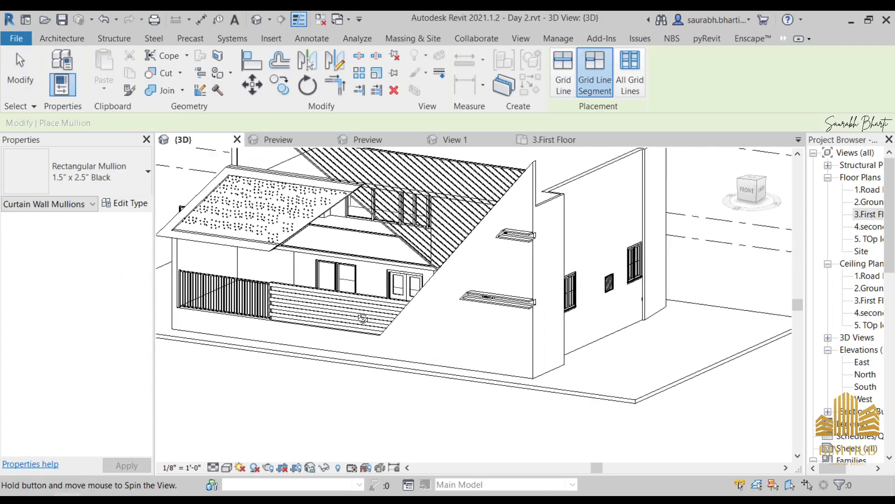
pyautogui.scroll(5, 373, 261)
pyautogui.press('Escape')
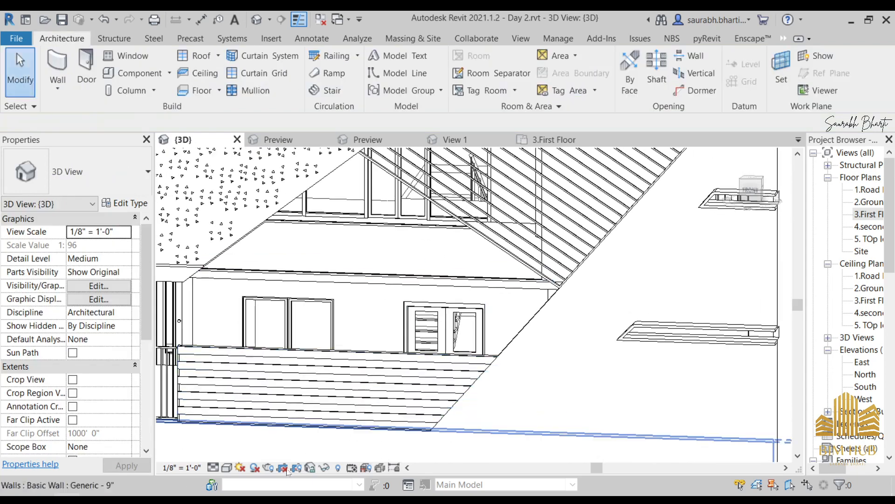
pyautogui.click(227, 467)
pyautogui.click(252, 439)
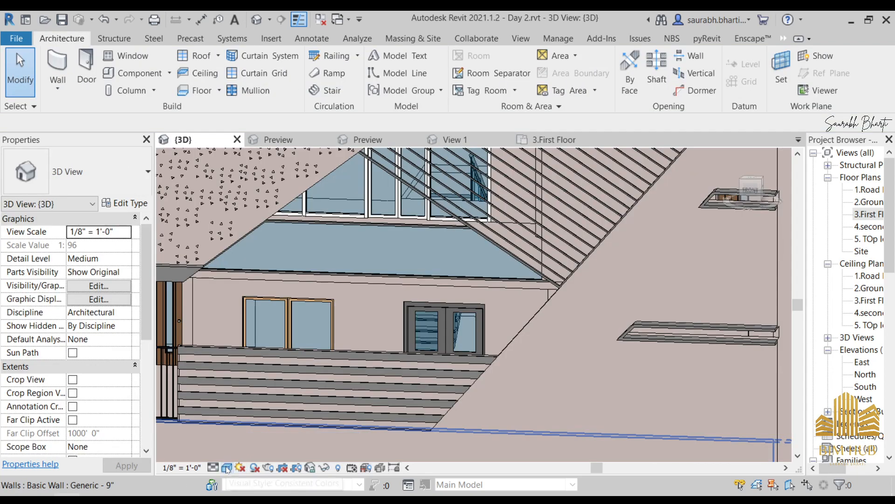
# Set the 3D view to the Realistic visual style and examine where the balcony railing meets the sloping slats
pyautogui.click(227, 468)
pyautogui.click(247, 454)
pyautogui.keyDown('shift'); pyautogui.moveTo(327, 373); pyautogui.dragTo(419, 305, button='middle'); pyautogui.keyUp('shift')
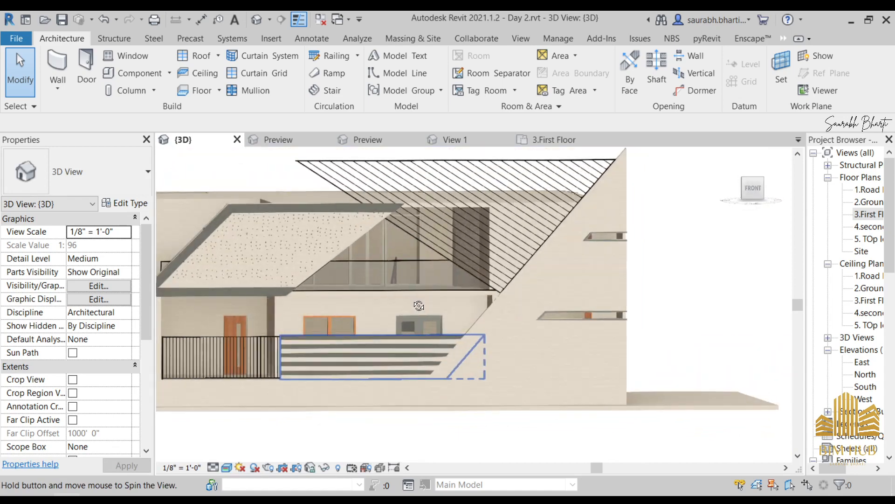
pyautogui.scroll(8, 419, 305)
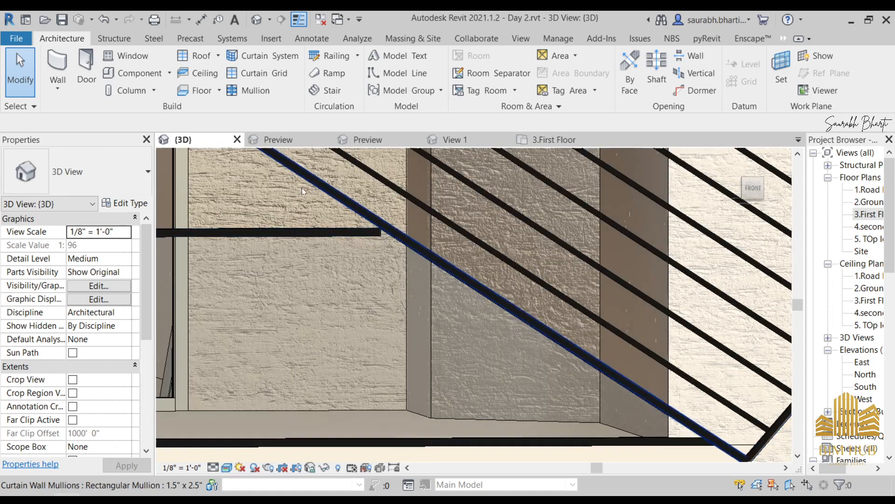
pyautogui.scroll(-3, 645, 418)
pyautogui.scroll(4, 553, 368)
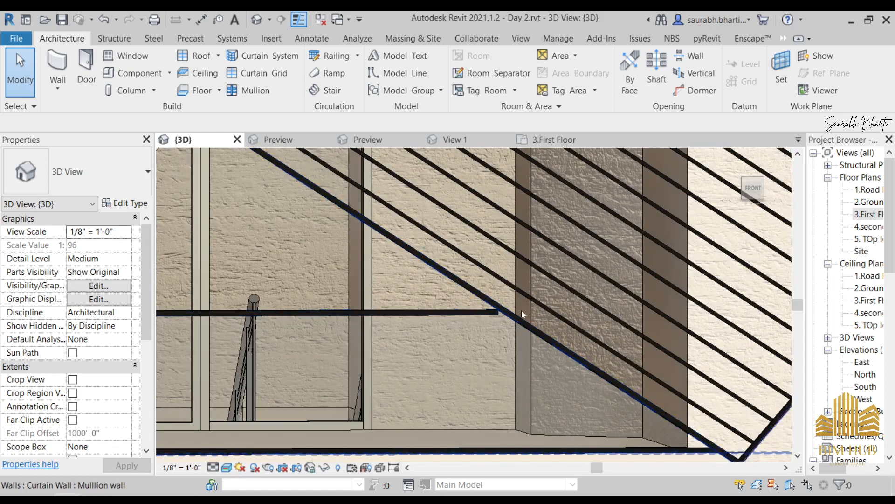
pyautogui.scroll(-5, 519, 318)
pyautogui.keyDown('shift'); pyautogui.moveTo(430, 326); pyautogui.dragTo(443, 367, button='middle'); pyautogui.keyUp('shift')
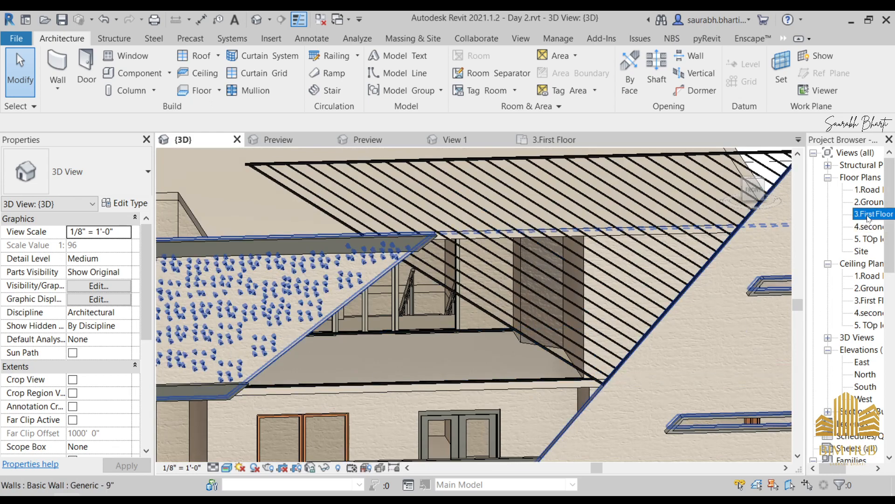
# Compare the modelled front facade with the reference photo Front DAy.png, viewing the house from the front and from above
pyautogui.click(202, 451)
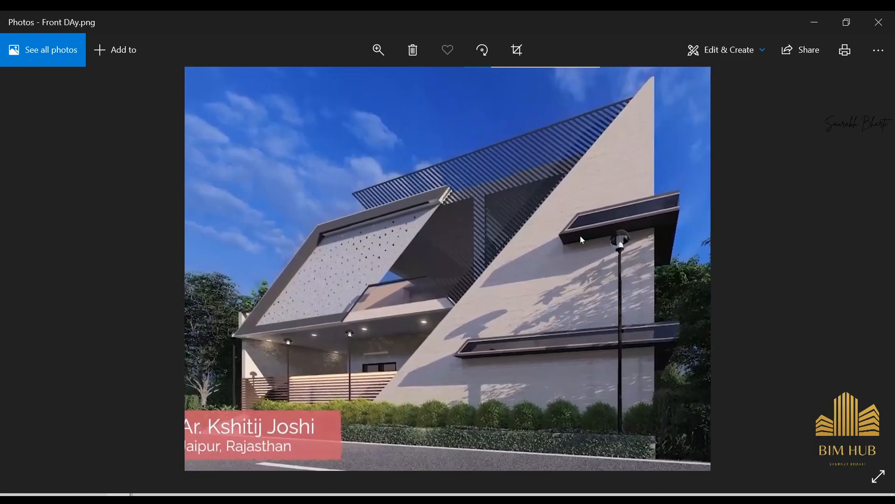
pyautogui.click(815, 22)
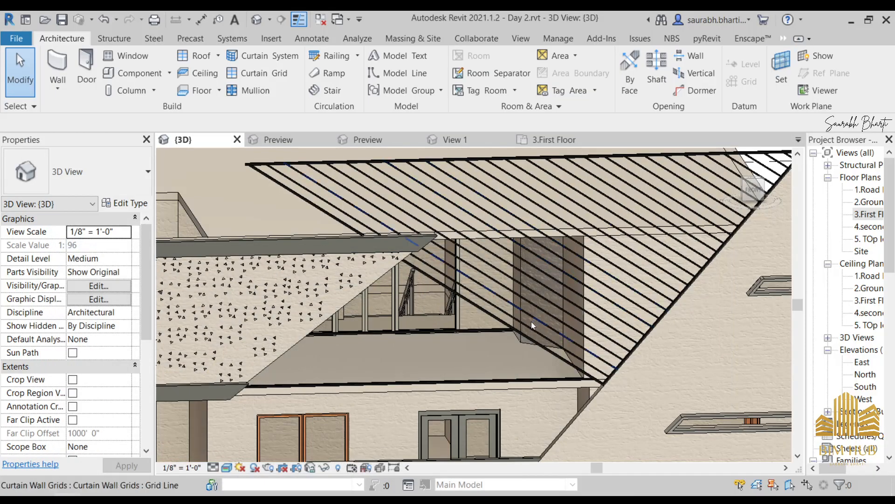
pyautogui.scroll(-5, 530, 321)
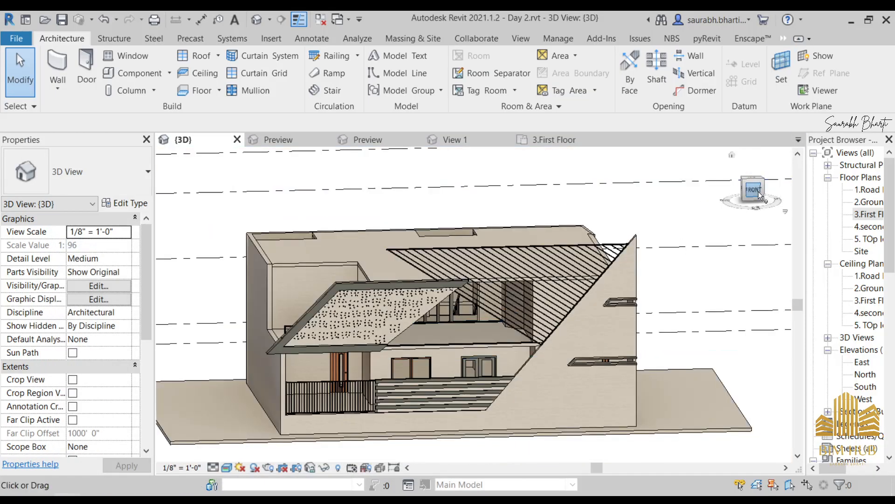
pyautogui.click(759, 191)
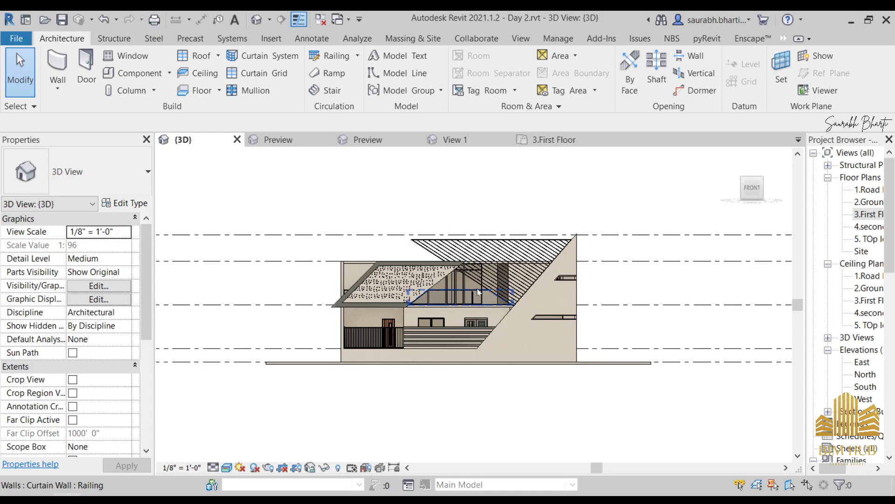
pyautogui.scroll(5, 477, 288)
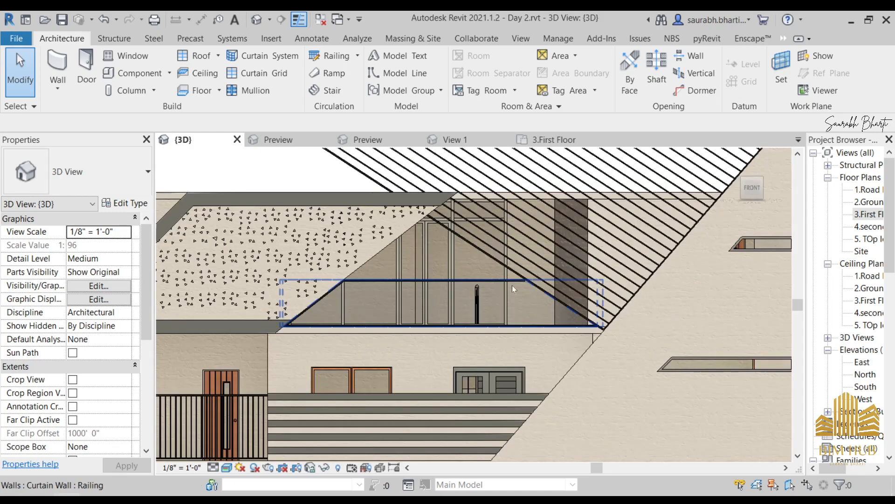
pyautogui.keyDown('shift'); pyautogui.moveTo(512, 285); pyautogui.dragTo(566, 340, button='middle'); pyautogui.keyUp('shift')
pyautogui.scroll(-10, 569, 310)
pyautogui.scroll(2, 503, 337)
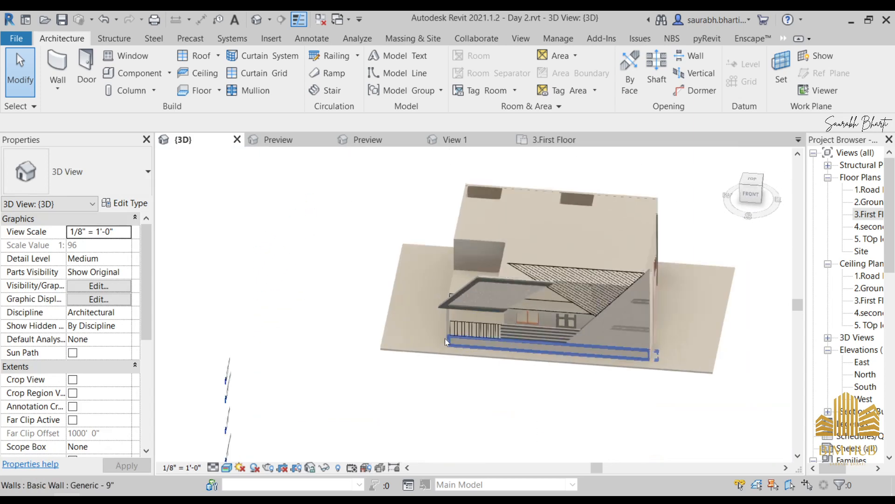
pyautogui.keyDown('shift'); pyautogui.moveTo(444, 337); pyautogui.dragTo(549, 351, button='middle'); pyautogui.keyUp('shift')
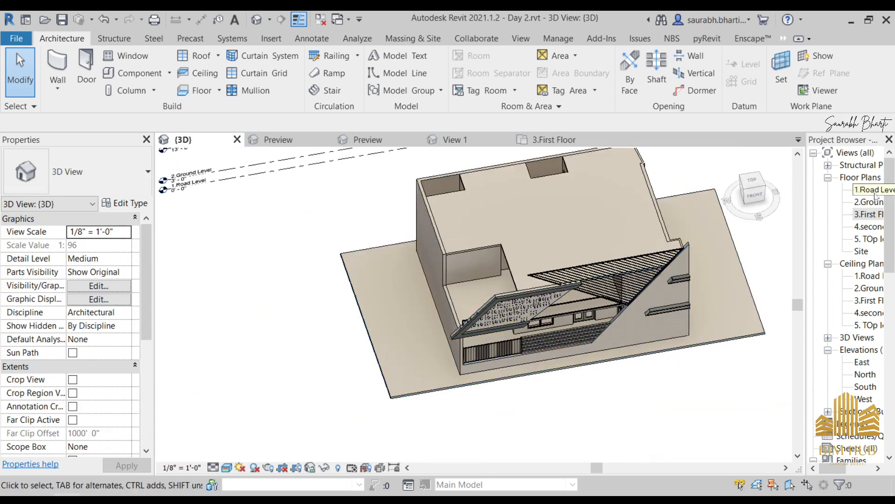
# In the Site floor plan, extend the Generic - 6" ground slab to about 80' east of the house and similarly westward
pyautogui.scroll(-2, 873, 286)
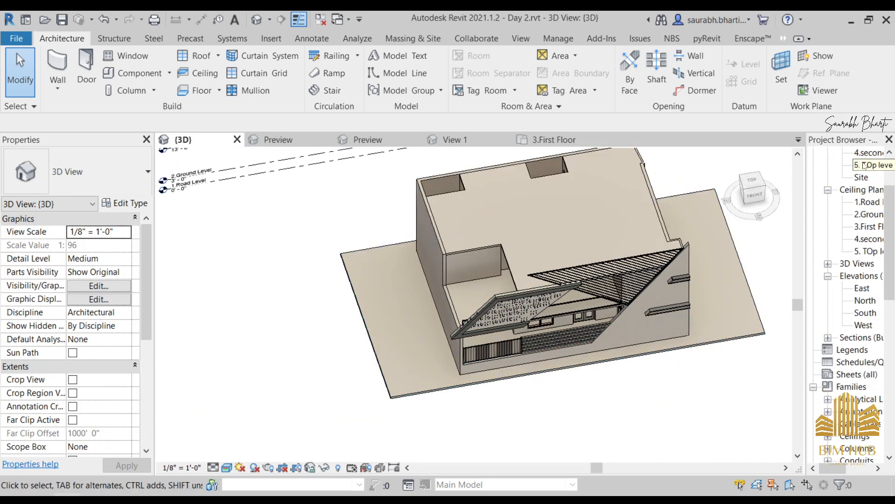
pyautogui.doubleClick(862, 178)
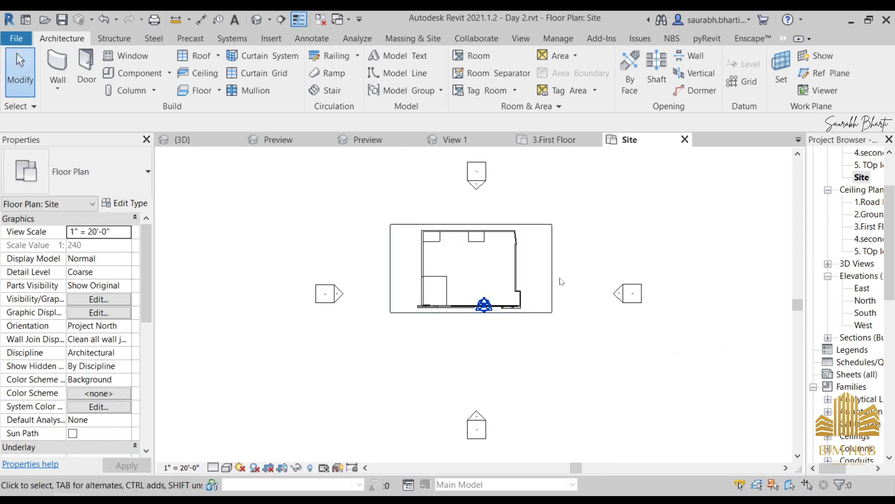
pyautogui.click(560, 278)
pyautogui.moveTo(561, 278); pyautogui.dragTo(632, 269, button='middle')
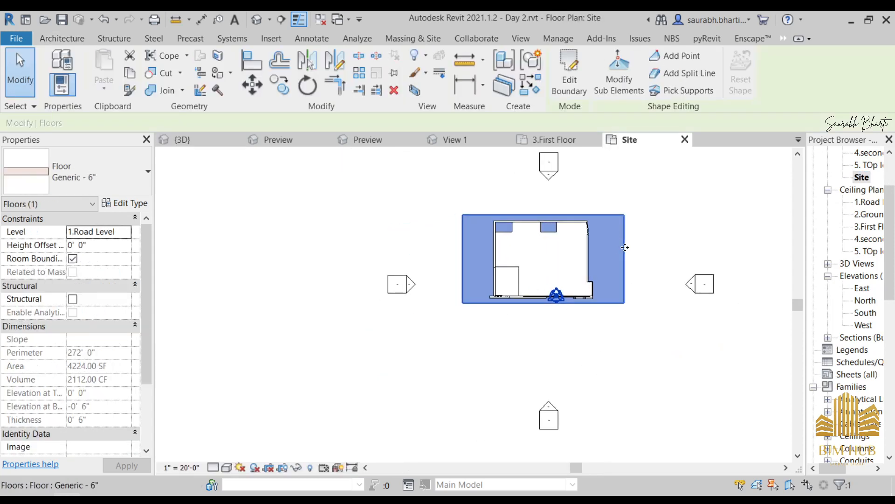
pyautogui.click(571, 74)
pyautogui.scroll(2, 635, 279)
pyautogui.moveTo(618, 268); pyautogui.dragTo(787, 266)
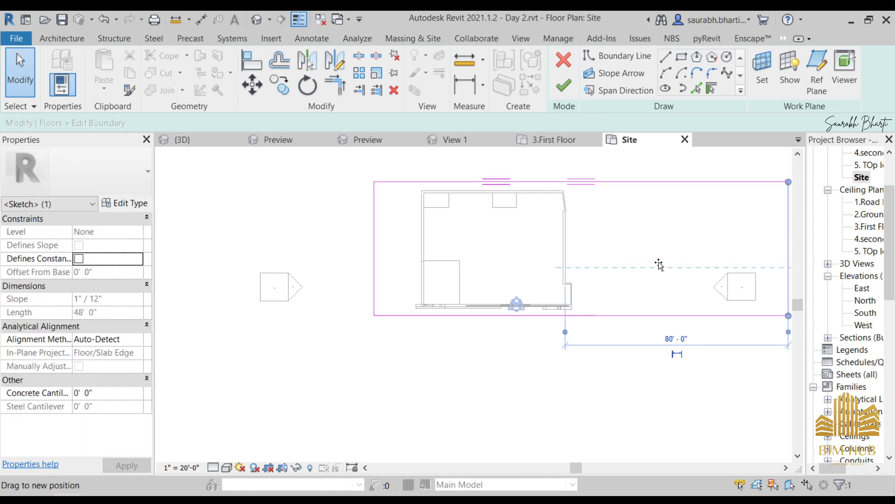
pyautogui.click(374, 244)
pyautogui.moveTo(373, 244); pyautogui.dragTo(187, 207)
pyautogui.click(564, 85)
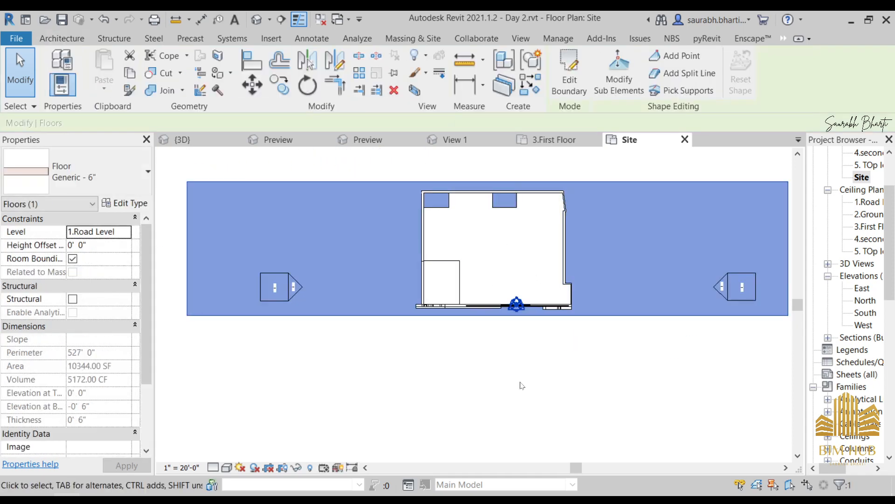
pyautogui.scroll(-2, 562, 311)
pyautogui.moveTo(562, 312); pyautogui.dragTo(496, 407, button='middle')
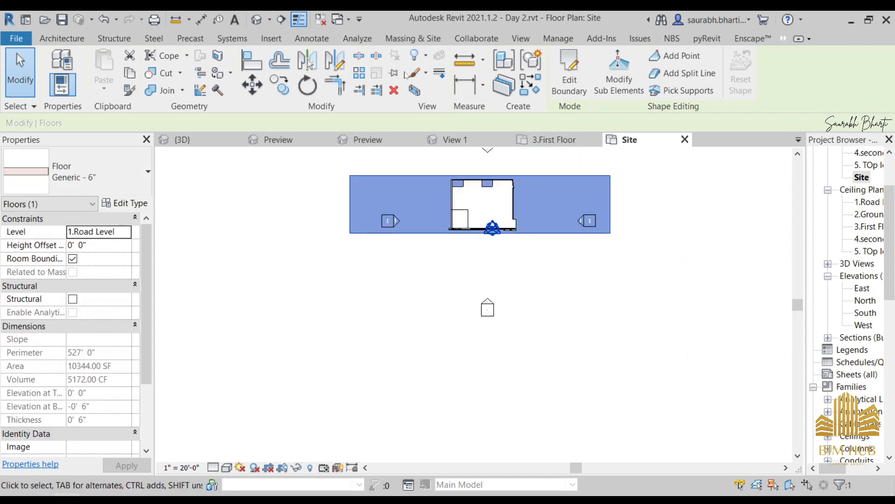
pyautogui.click(485, 308)
pyautogui.click(402, 248)
pyautogui.moveTo(401, 246); pyautogui.dragTo(373, 323, button='middle')
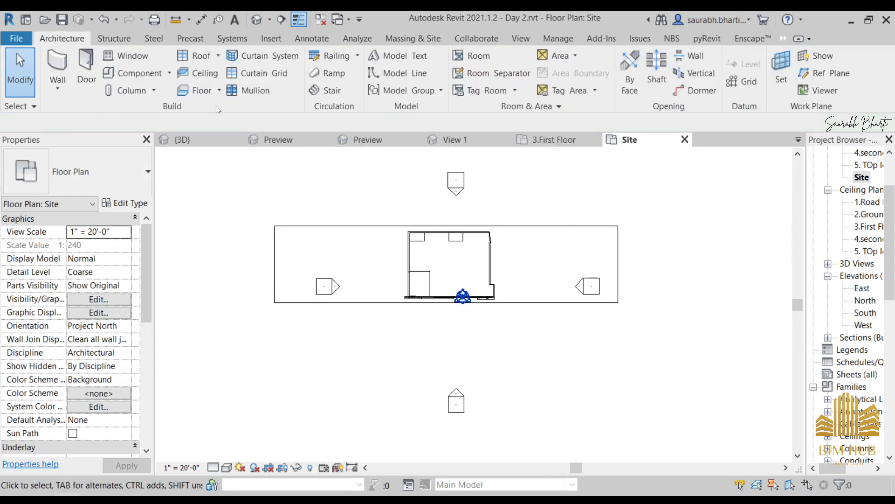
# Start a new floor and duplicate the Generic - 12" type as 6" Road
pyautogui.click(196, 92)
pyautogui.click(62, 84)
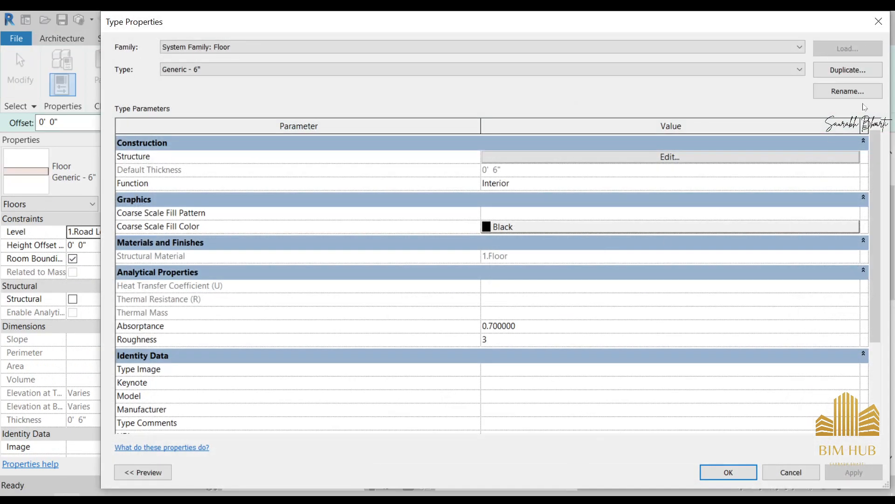
pyautogui.click(878, 21)
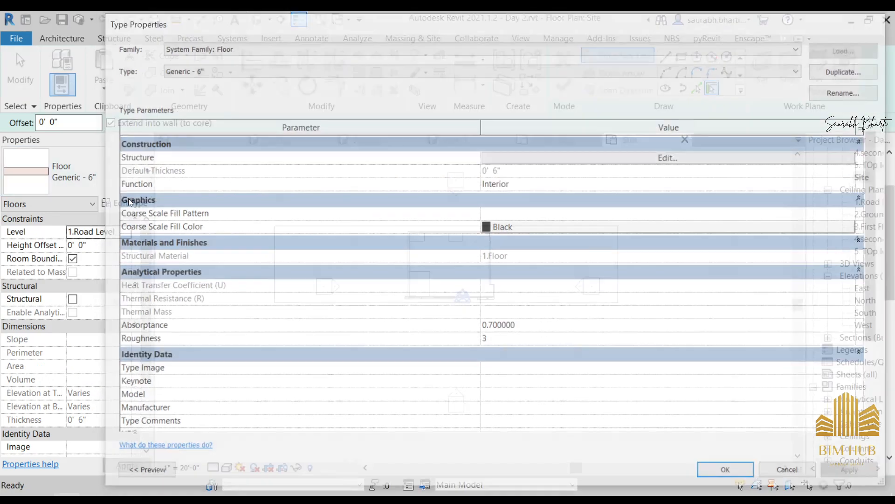
pyautogui.click(148, 171)
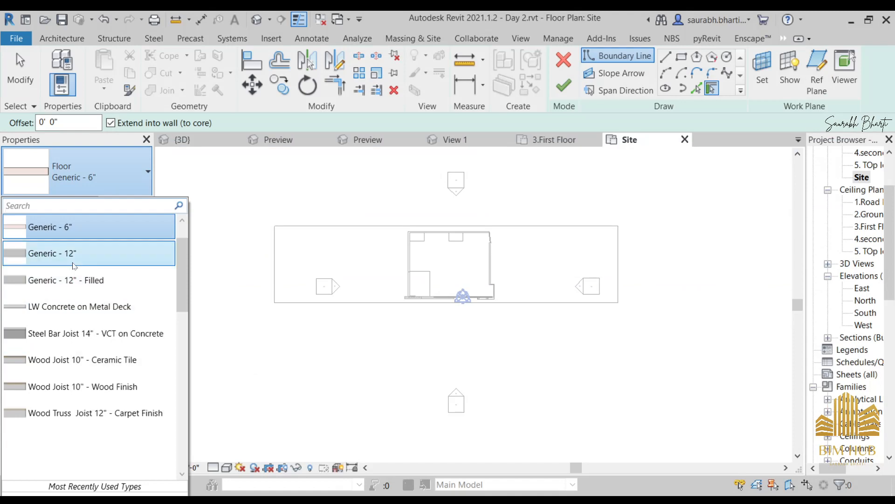
pyautogui.click(51, 253)
pyautogui.click(126, 202)
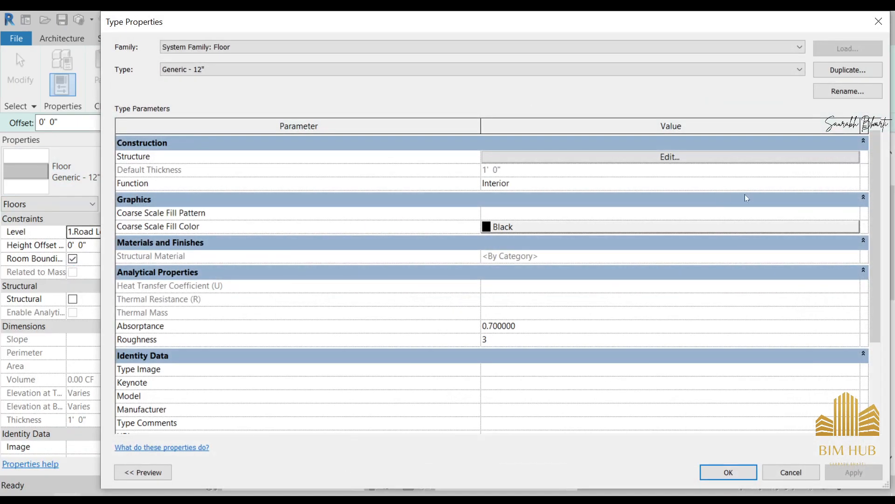
pyautogui.click(842, 69)
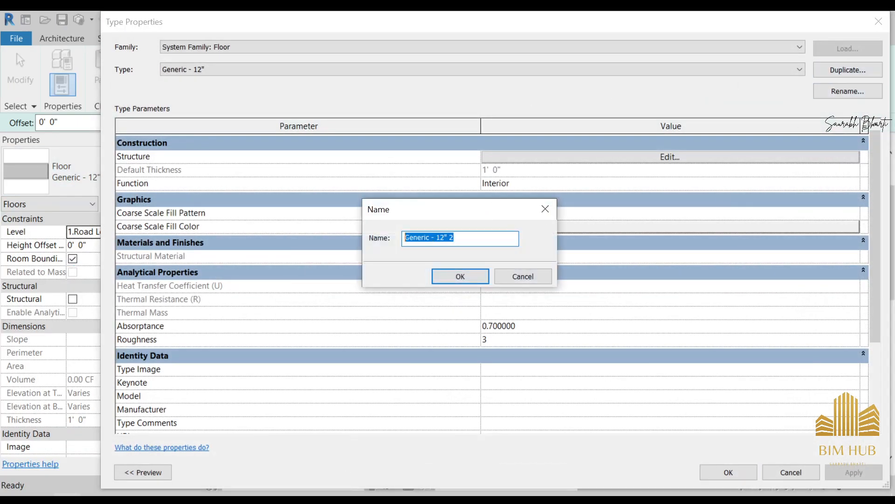
pyautogui.write('6"')
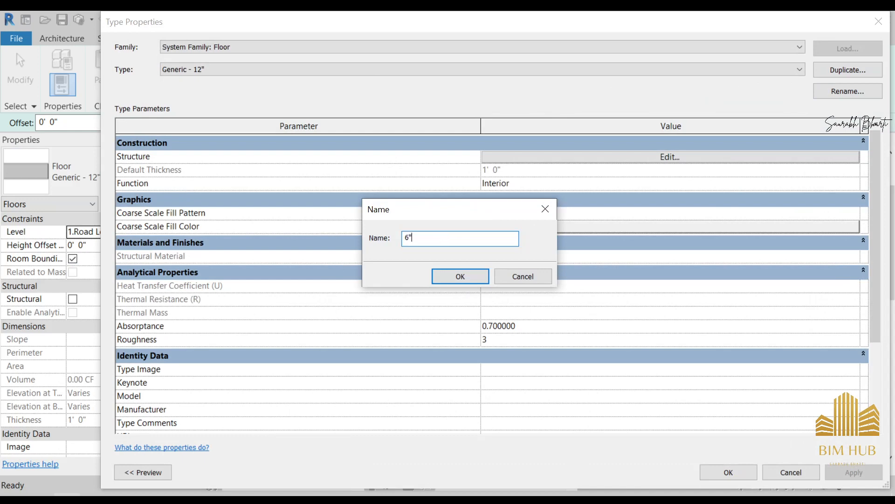
pyautogui.write(' Roaf')
pyautogui.press('BackSpace')
pyautogui.write('d')
pyautogui.press('Return')
# Set the structure layer of the 6" Road floor type to a thickness of 6" and apply the type
pyautogui.click(710, 158)
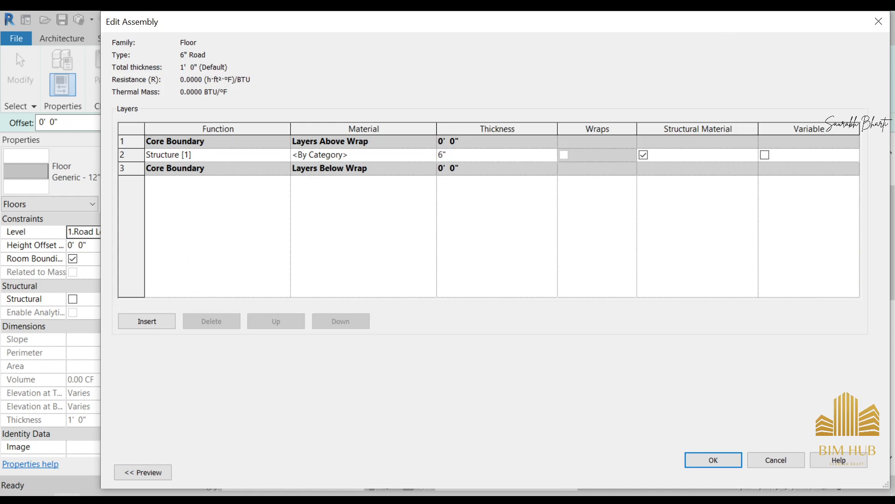
pyautogui.click(713, 460)
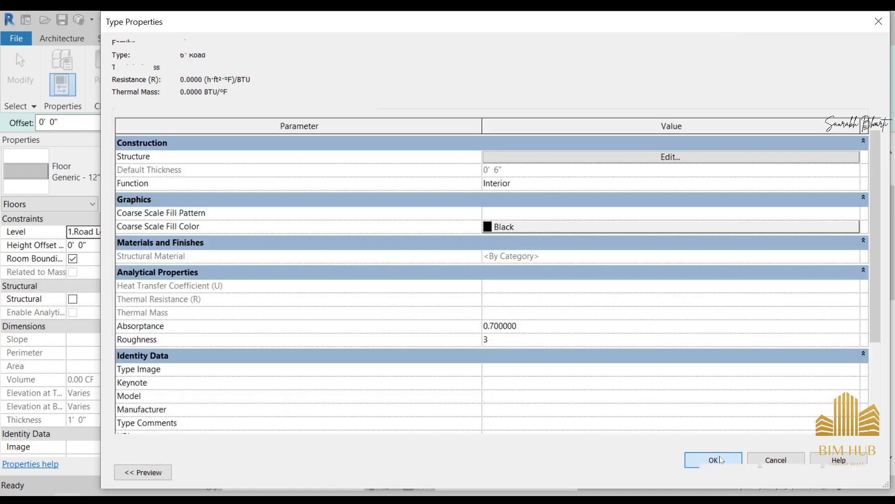
pyautogui.click(729, 471)
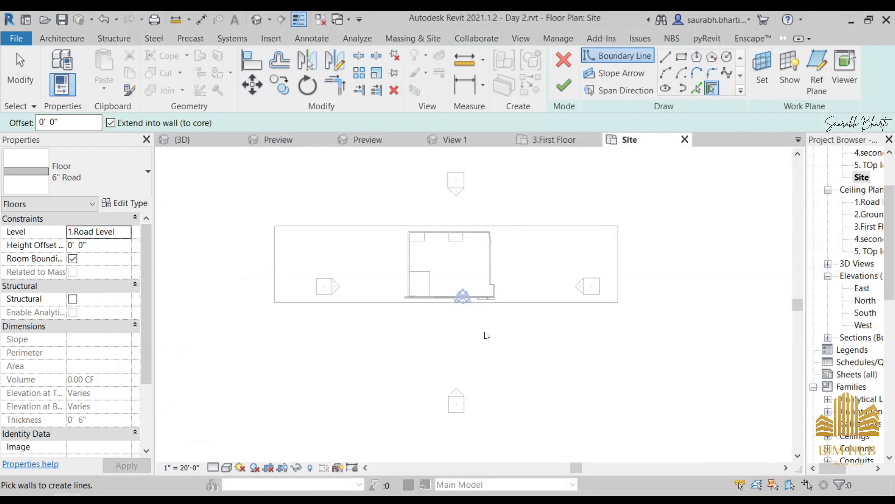
# Sketch a rectangular 6" Road floor of about 3456 SF along the full front edge of the ground slab and finish it
pyautogui.click(681, 57)
pyautogui.scroll(1, 280, 327)
pyautogui.click(273, 290)
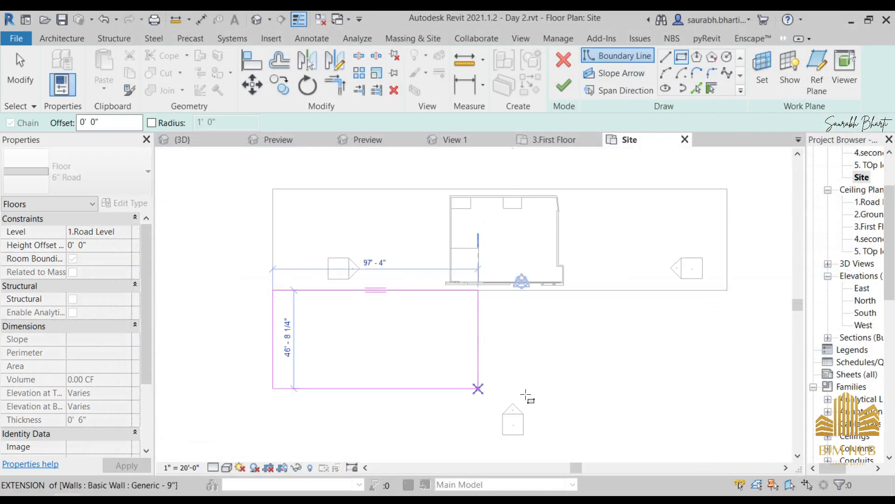
pyautogui.click(728, 323)
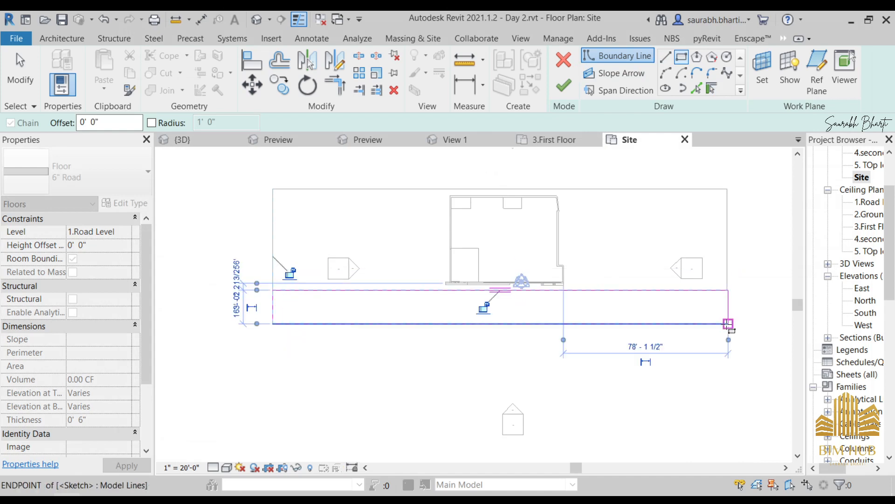
pyautogui.press('Escape')
pyautogui.press('Escape')
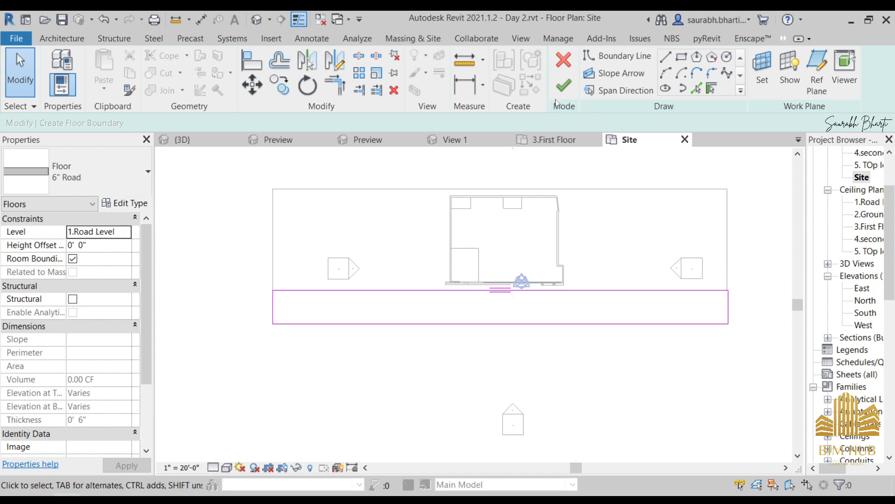
pyautogui.click(563, 85)
pyautogui.moveTo(518, 326); pyautogui.dragTo(509, 304, button='middle')
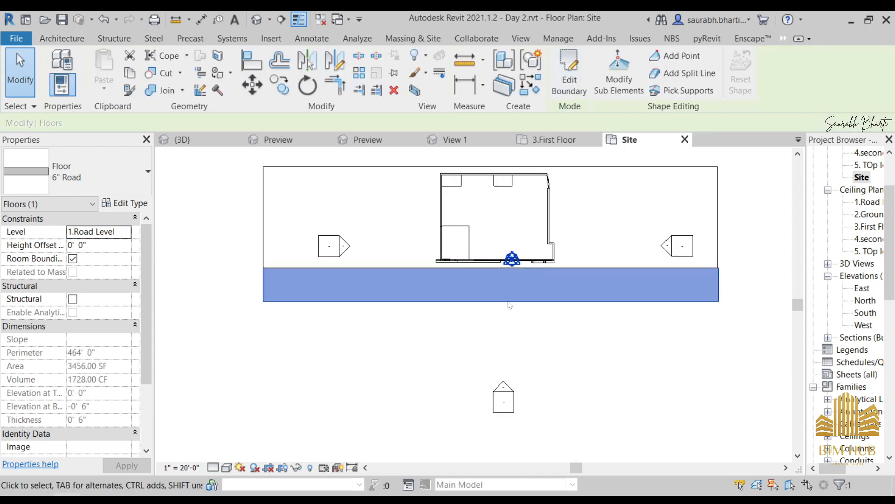
# Inspect the road slab in front of the house in the 3D view
pyautogui.click(262, 21)
pyautogui.keyDown('shift'); pyautogui.moveTo(504, 369); pyautogui.dragTo(572, 393, button='middle'); pyautogui.keyUp('shift')
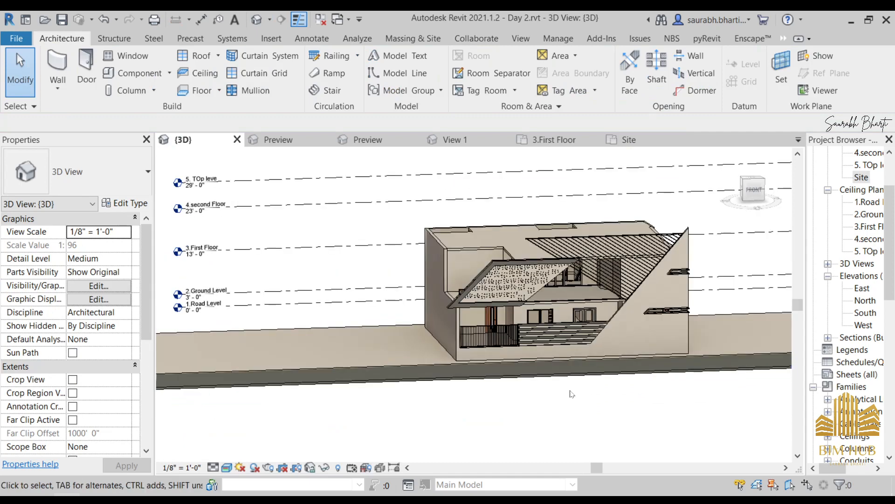
pyautogui.scroll(4, 572, 393)
pyautogui.click(578, 339)
pyautogui.scroll(-2, 578, 343)
pyautogui.keyDown('shift'); pyautogui.moveTo(578, 344); pyautogui.dragTo(597, 413, button='middle'); pyautogui.keyUp('shift')
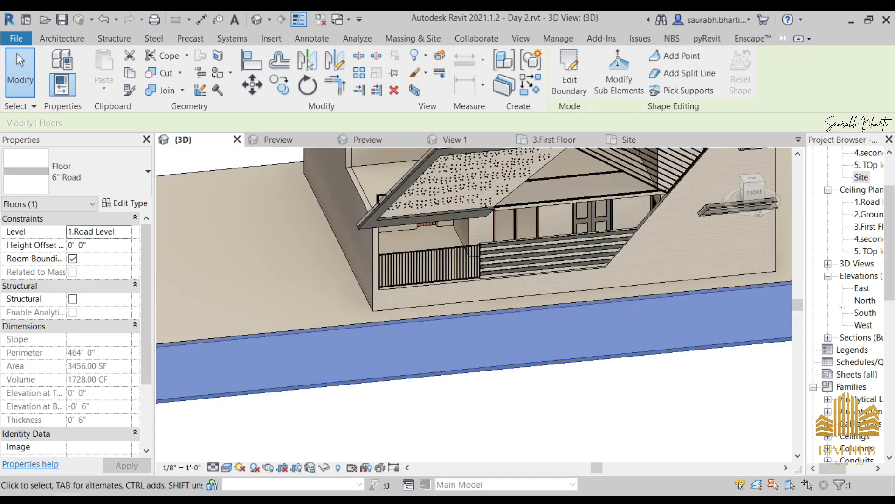
# Open the Site plan and place toposurface points at elevation 0' 0" well around the house and slabs, enclosing about 249451 SF
pyautogui.doubleClick(863, 181)
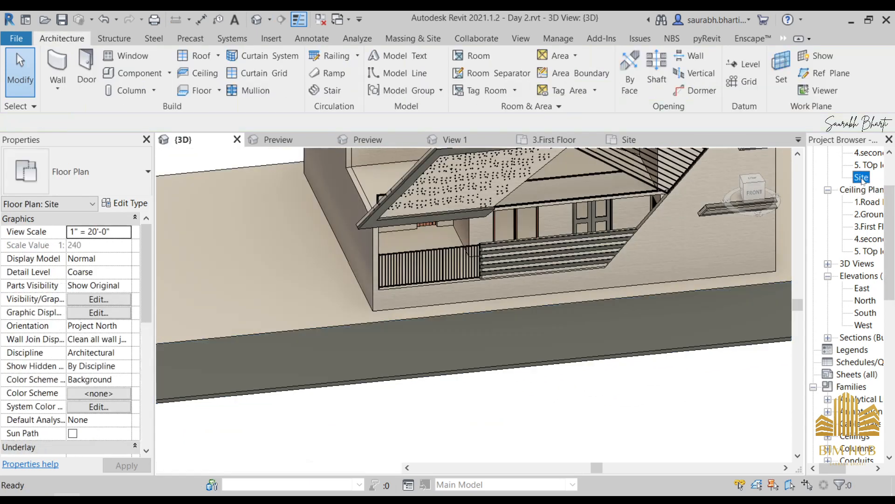
pyautogui.click(304, 329)
pyautogui.scroll(-1, 304, 329)
pyautogui.moveTo(304, 328); pyautogui.dragTo(329, 368, button='middle')
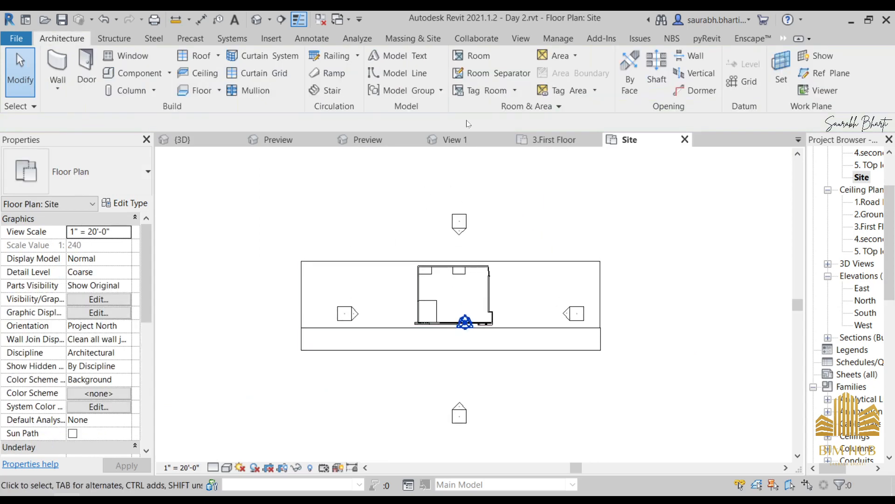
pyautogui.click(418, 37)
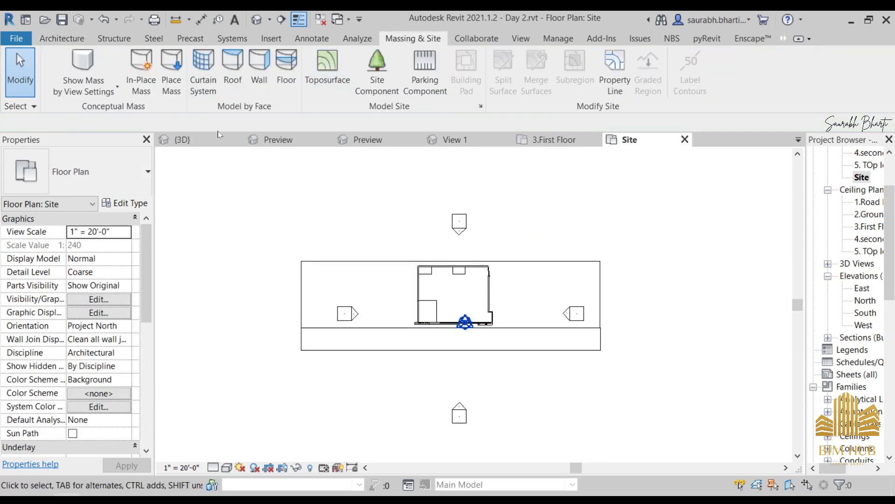
pyautogui.click(329, 79)
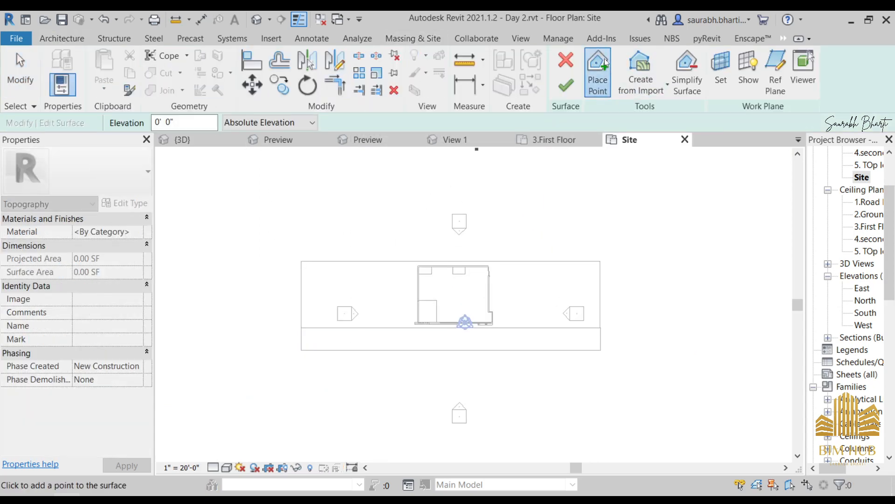
pyautogui.scroll(-2, 208, 218)
pyautogui.moveTo(208, 218); pyautogui.dragTo(340, 231, button='middle')
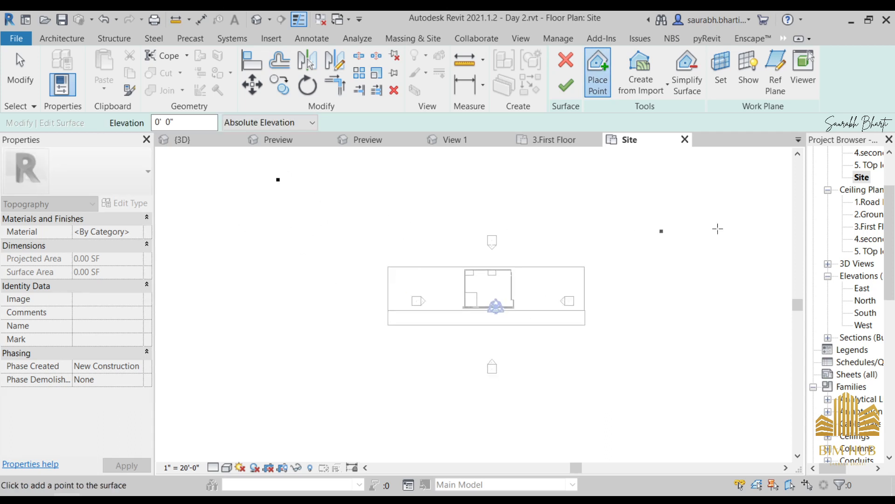
pyautogui.moveTo(741, 378); pyautogui.dragTo(731, 354, button='middle')
pyautogui.scroll(-1, 732, 354)
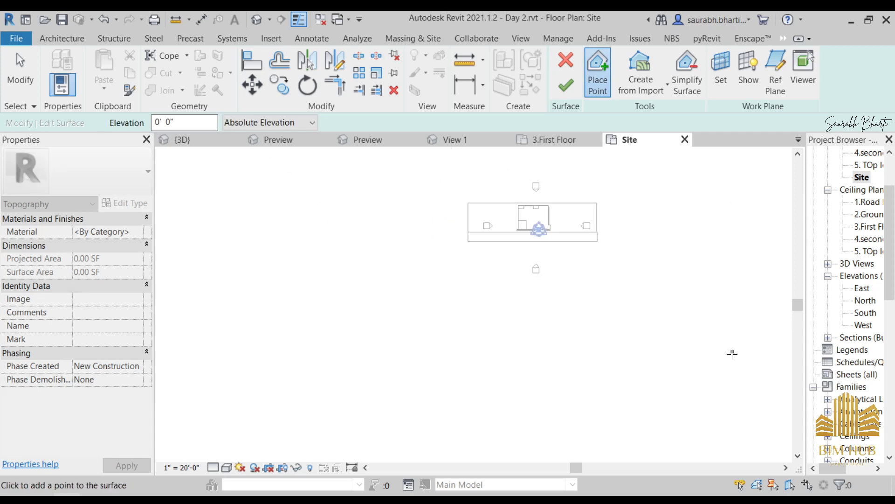
pyautogui.click(708, 353)
pyautogui.click(303, 388)
pyautogui.scroll(-2, 455, 379)
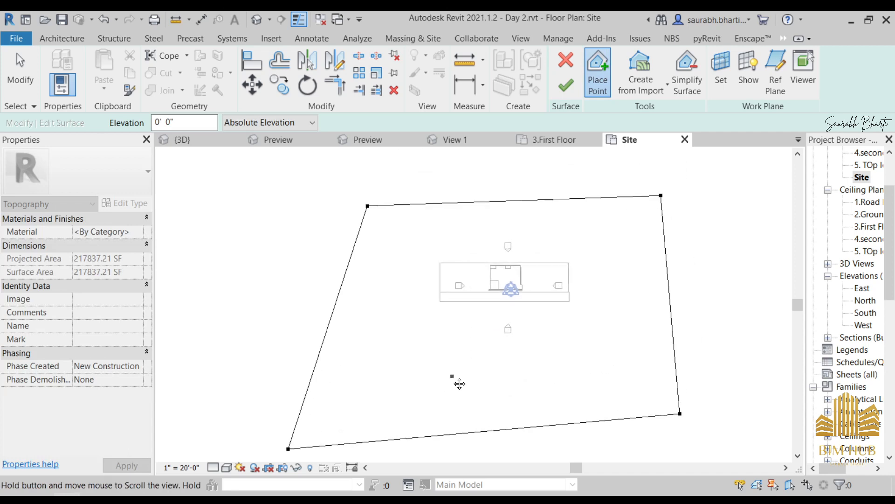
pyautogui.click(324, 235)
pyautogui.moveTo(350, 318); pyautogui.dragTo(354, 296, button='middle')
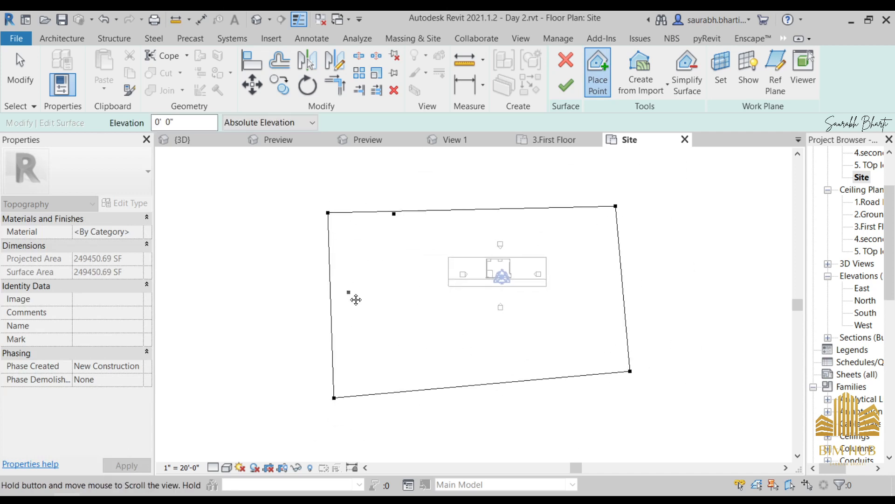
# Set the elevation of the rear and front toposurface points to -1' and finish the surface
pyautogui.press('Escape')
pyautogui.moveTo(280, 176); pyautogui.dragTo(788, 224)
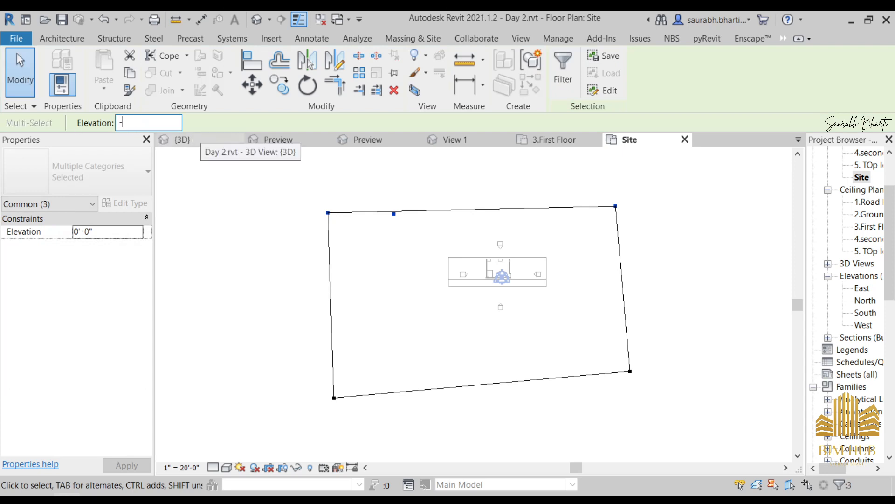
pyautogui.moveTo(275, 321); pyautogui.dragTo(761, 431)
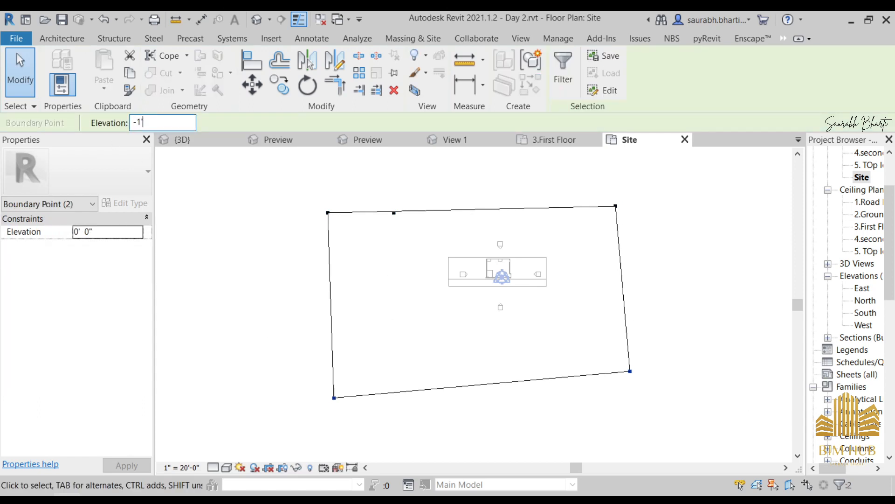
pyautogui.click(634, 272)
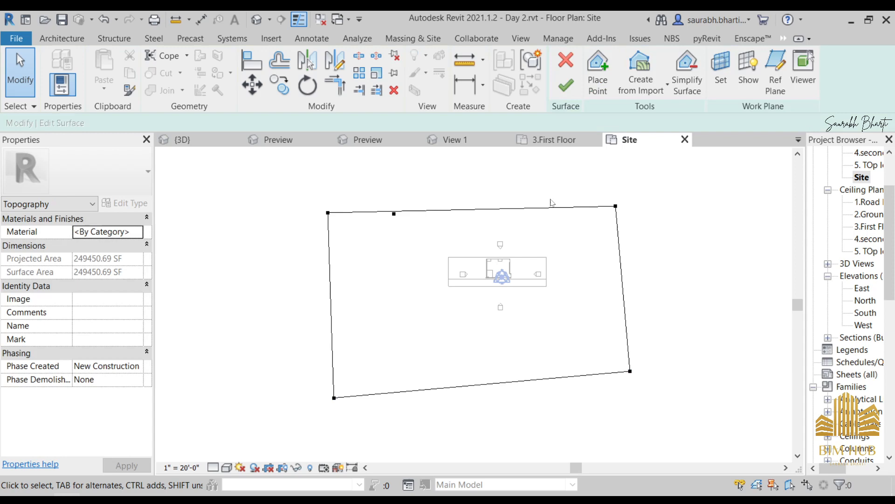
pyautogui.click(566, 85)
# Examine in the 3D view how the toposurface sits relative to the road slab, ground slab and house
pyautogui.click(256, 20)
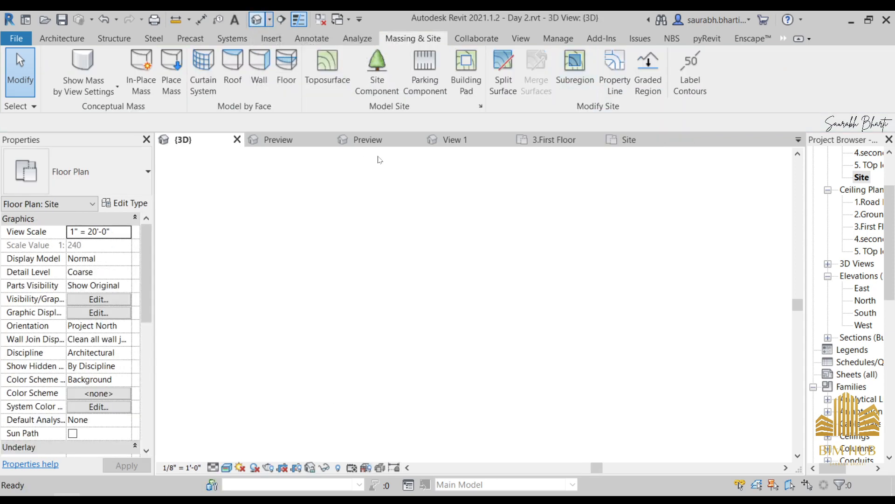
pyautogui.keyDown('shift'); pyautogui.moveTo(506, 287); pyautogui.dragTo(504, 210, button='middle'); pyautogui.keyUp('shift')
pyautogui.scroll(4, 482, 270)
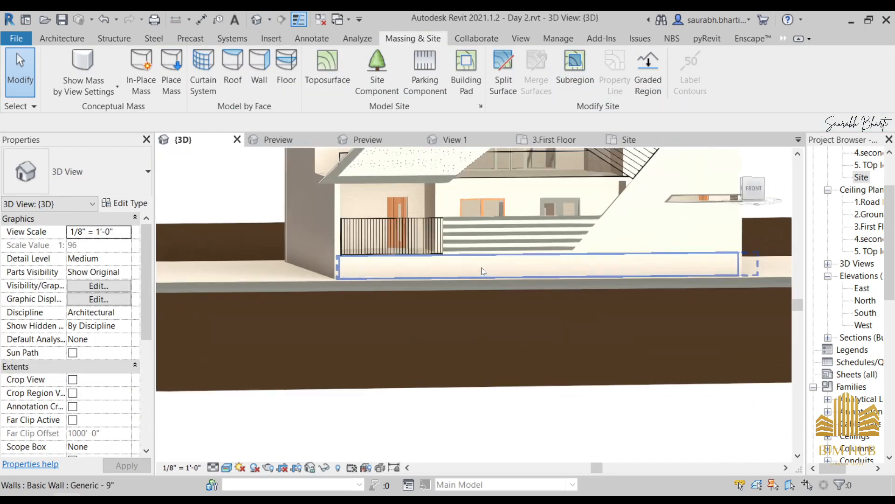
pyautogui.scroll(-4, 497, 293)
pyautogui.keyDown('shift'); pyautogui.moveTo(504, 299); pyautogui.dragTo(506, 419, button='middle'); pyautogui.keyUp('shift')
pyautogui.scroll(-4, 494, 311)
pyautogui.click(183, 279)
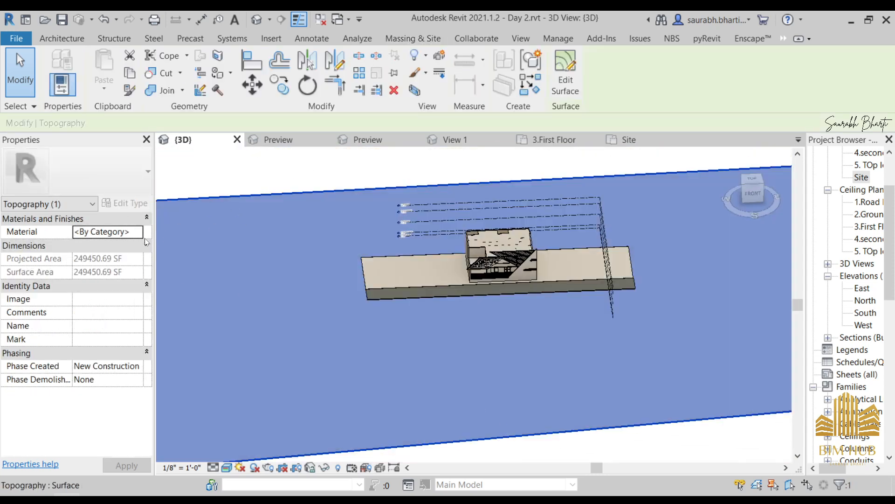
pyautogui.scroll(-4, 547, 329)
pyautogui.click(602, 434)
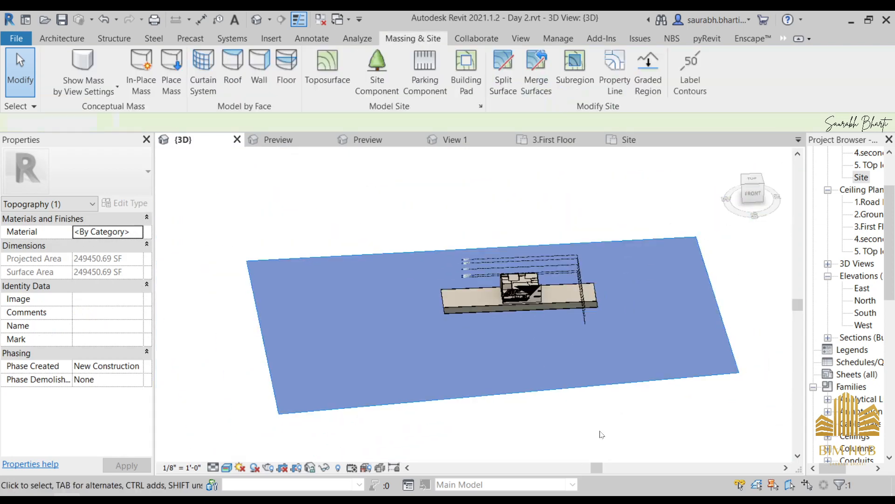
pyautogui.scroll(6, 561, 368)
pyautogui.scroll(-4, 567, 376)
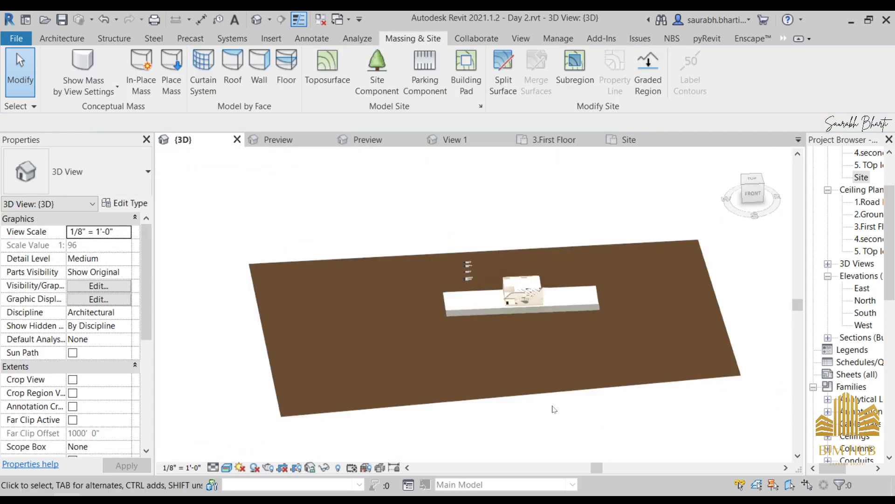
# Create a new material named 1.grass for the toposurface
pyautogui.click(541, 391)
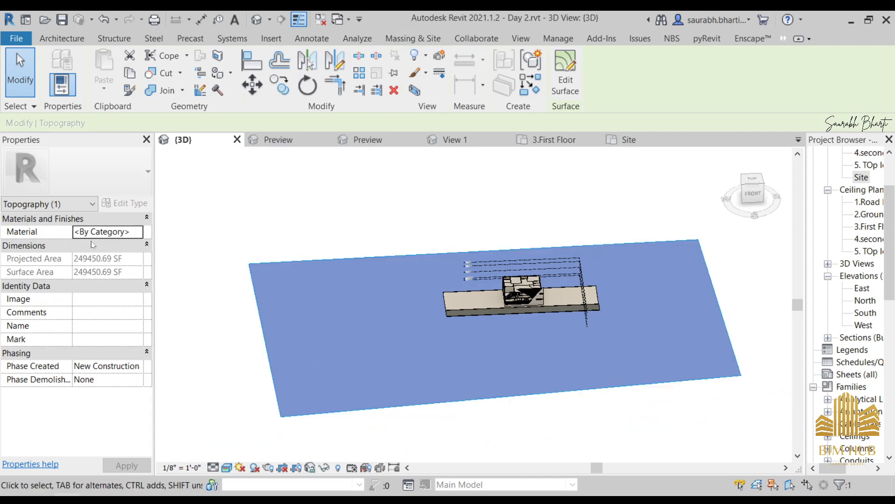
pyautogui.click(140, 231)
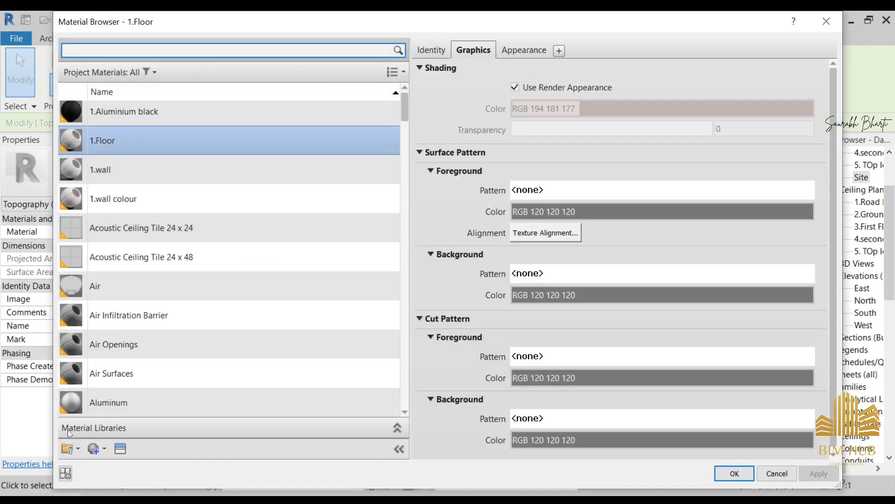
pyautogui.click(102, 451)
pyautogui.click(117, 465)
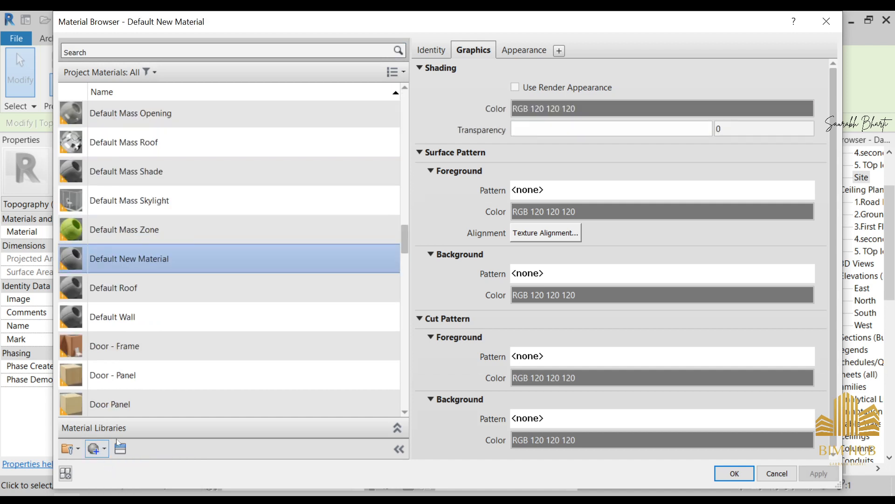
pyautogui.rightClick(129, 258)
pyautogui.click(151, 295)
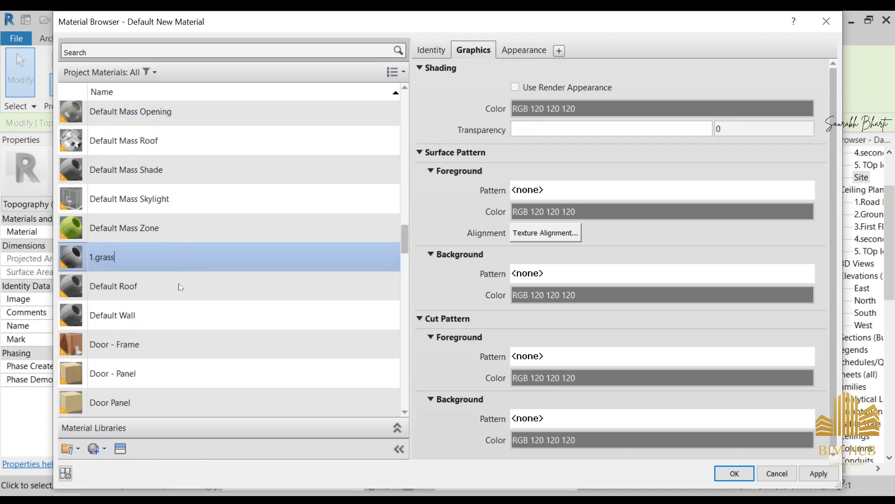
pyautogui.press('Return')
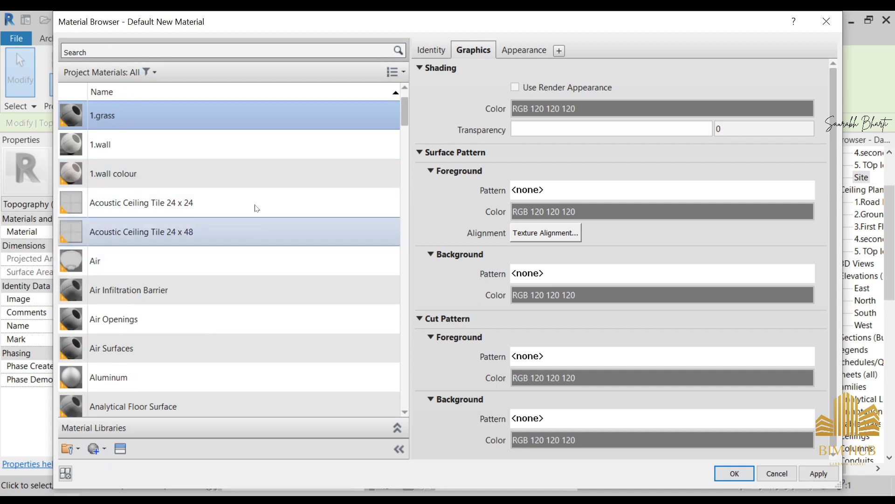
pyautogui.scroll(1, 255, 208)
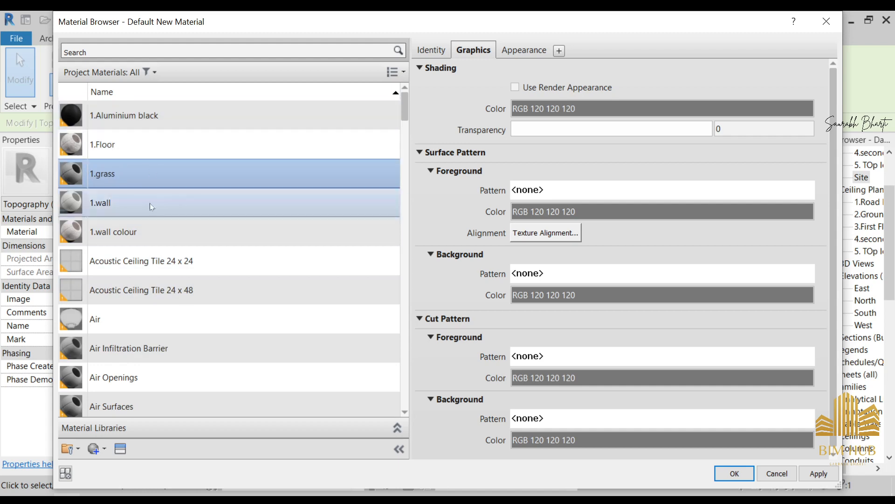
# Give 1.grass the Grass - High Quality appearance with a roughness of 0.83 and apply the material to the toposurface
pyautogui.click(121, 448)
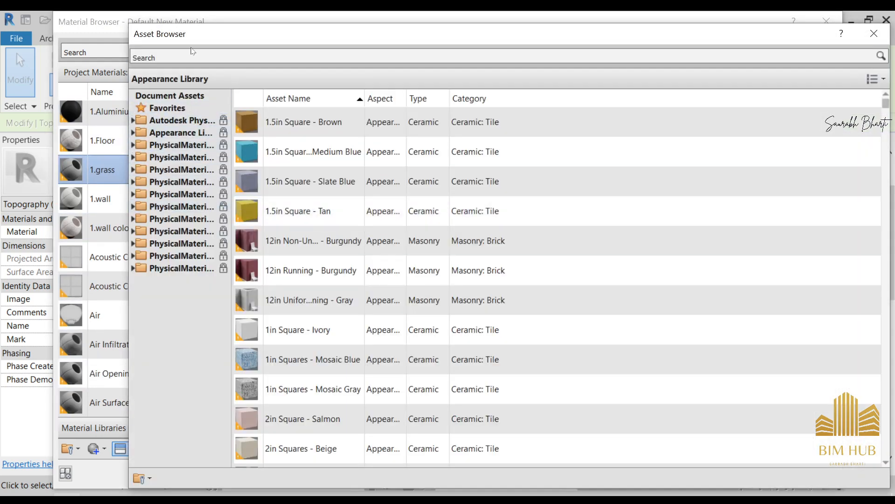
pyautogui.click(192, 55)
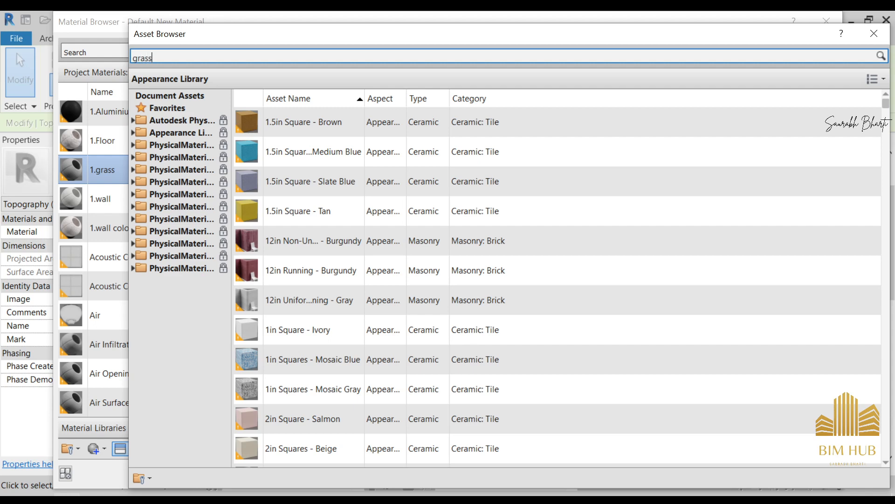
pyautogui.press('Return')
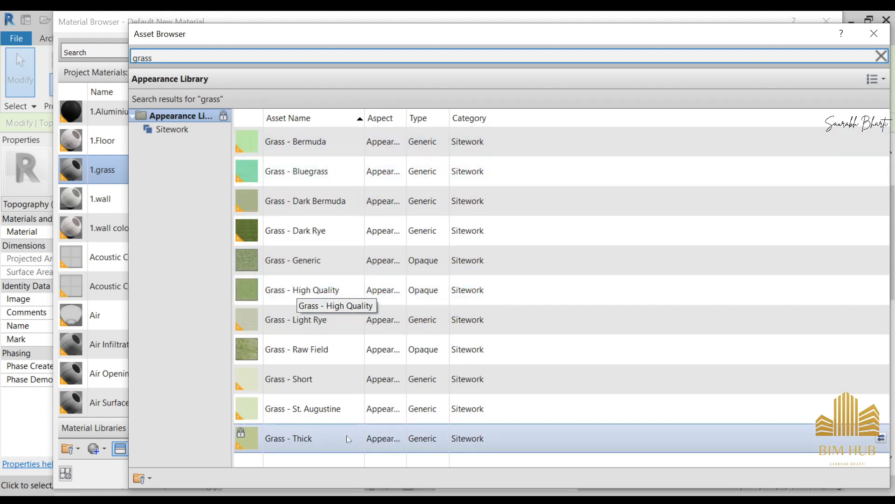
pyautogui.doubleClick(342, 288)
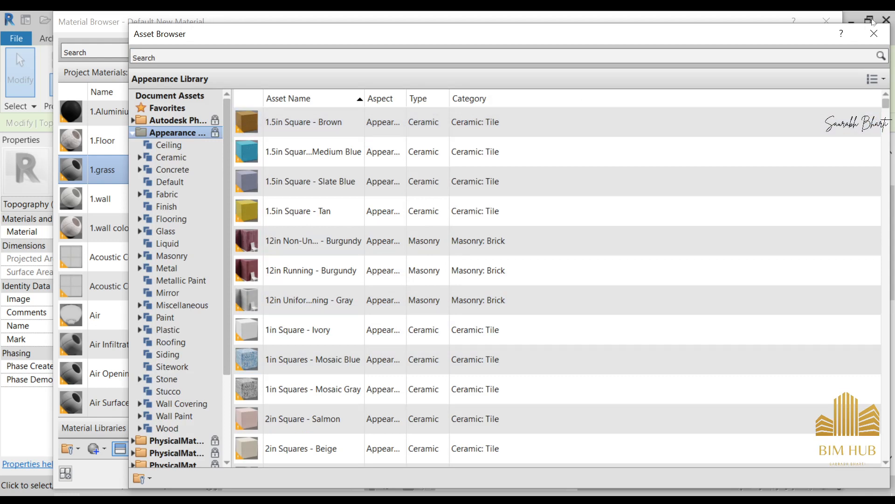
pyautogui.click(875, 32)
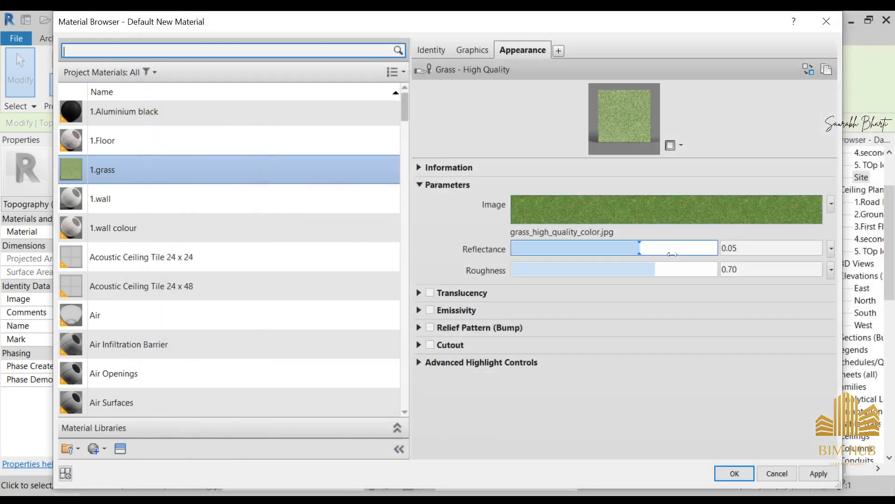
pyautogui.click(679, 276)
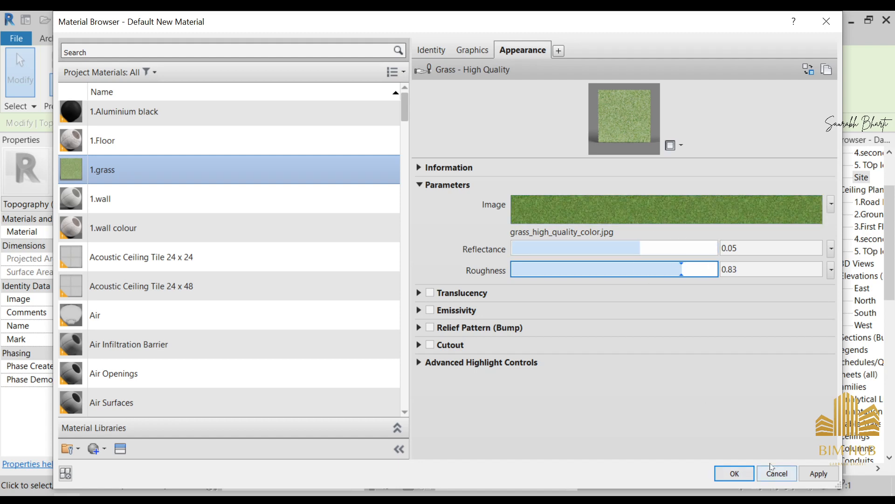
pyautogui.click(734, 473)
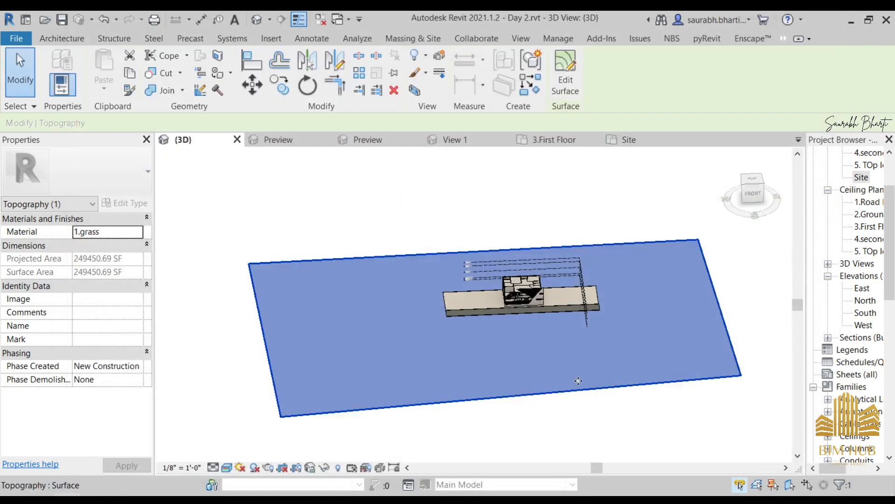
# Inspect the grass surface around the house and road in the 3D view
pyautogui.press('Escape')
pyautogui.scroll(-1, 488, 359)
pyautogui.scroll(8, 509, 251)
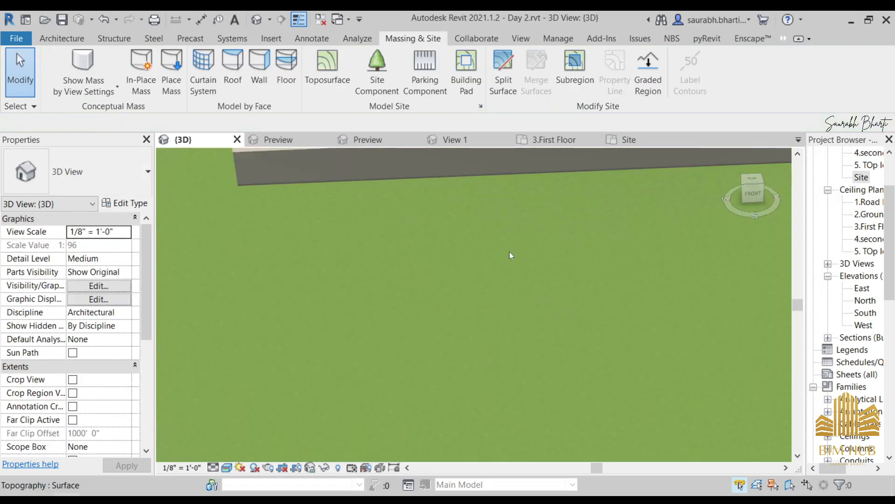
pyautogui.scroll(-8, 454, 272)
pyautogui.moveTo(471, 282); pyautogui.dragTo(519, 228, button='middle')
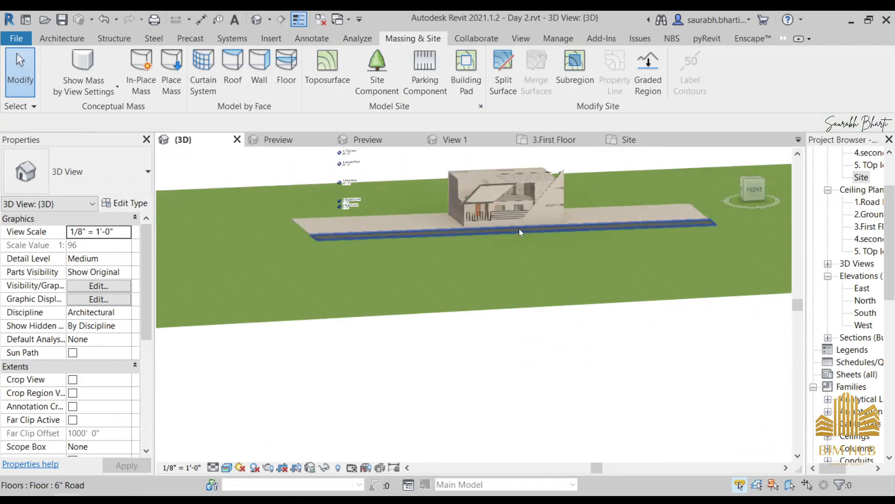
pyautogui.scroll(6, 521, 230)
pyautogui.scroll(-5, 521, 231)
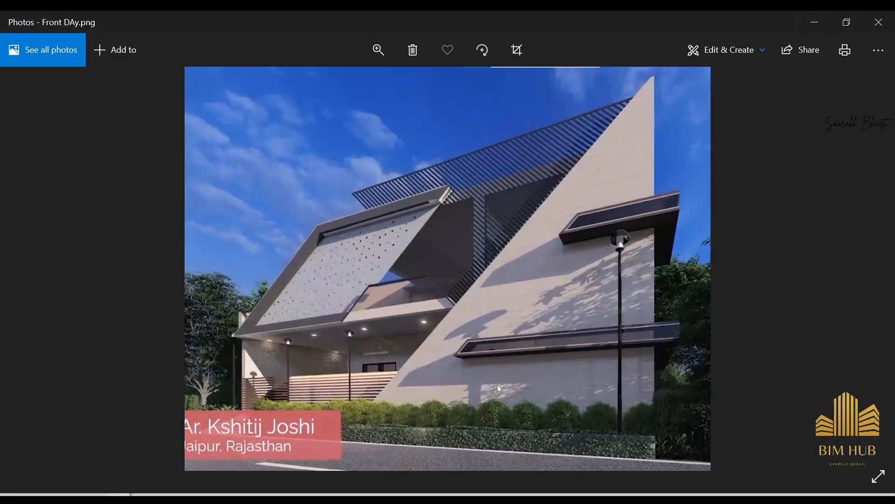
# Switch to the reference images in Photos and examine the driveway and planting in front of the porch in Night.png
pyautogui.press('Left')
pyautogui.press('Right')
pyautogui.press('Right')
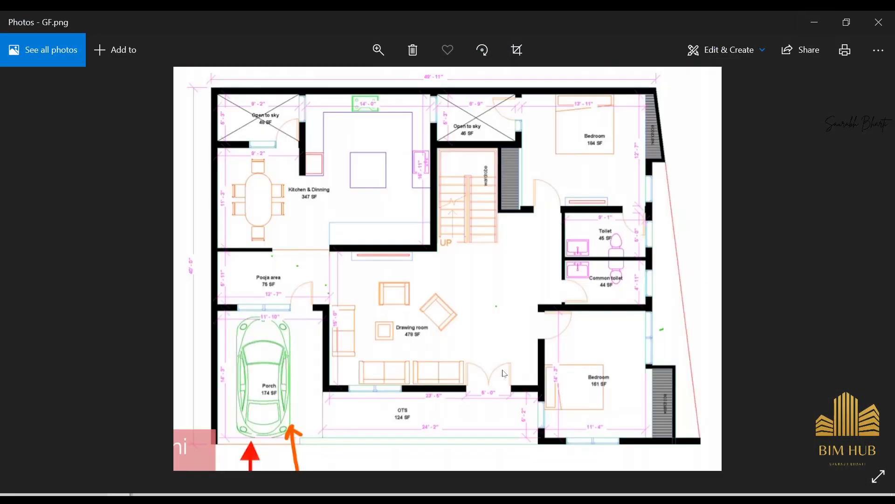
pyautogui.press('Right')
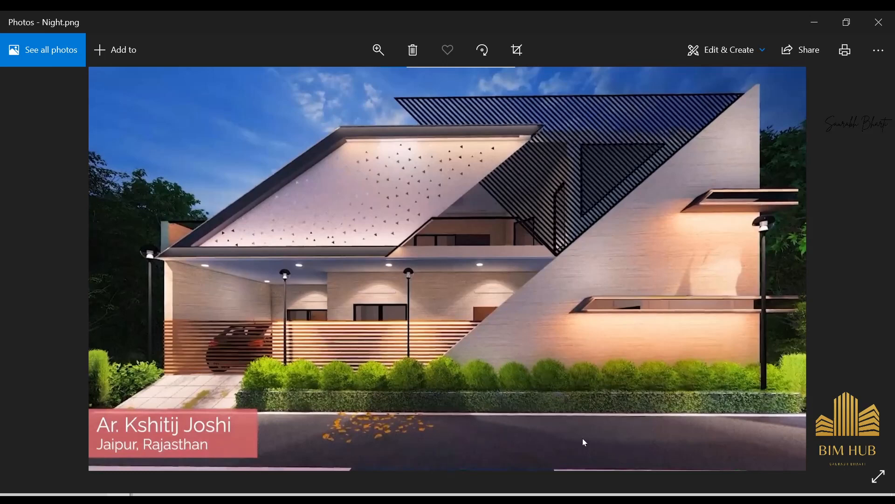
pyautogui.doubleClick(203, 392)
pyautogui.moveTo(203, 395); pyautogui.dragTo(246, 363)
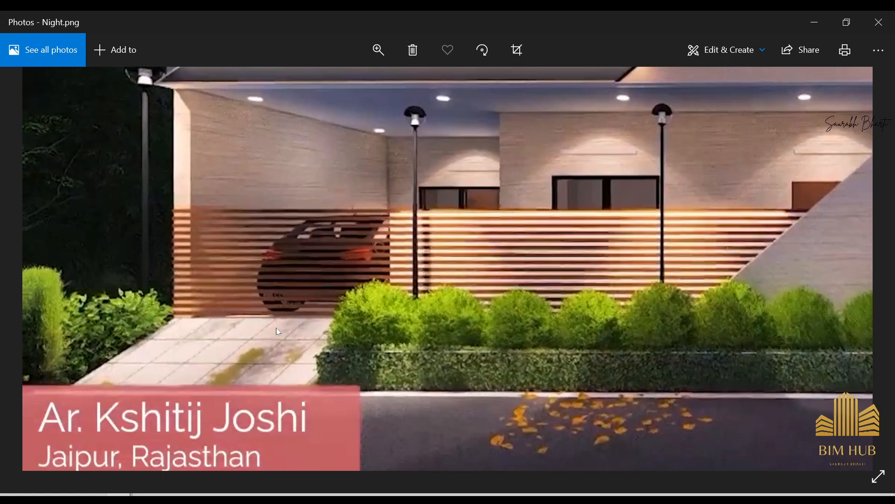
# Switch back to Revit and examine the levels between the house wall and the road from the left side
pyautogui.click(814, 28)
pyautogui.scroll(-3, 559, 210)
pyautogui.keyDown('shift'); pyautogui.moveTo(567, 270); pyautogui.dragTo(520, 218, button='middle'); pyautogui.keyUp('shift')
pyautogui.scroll(2, 609, 233)
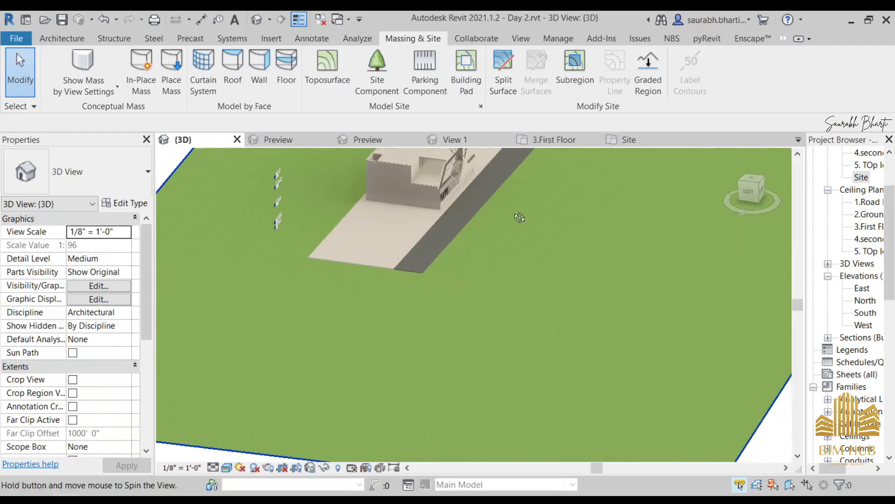
pyautogui.scroll(3, 451, 214)
pyautogui.keyDown('shift'); pyautogui.moveTo(449, 214); pyautogui.dragTo(479, 204, button='middle'); pyautogui.keyUp('shift')
pyautogui.scroll(-4, 477, 266)
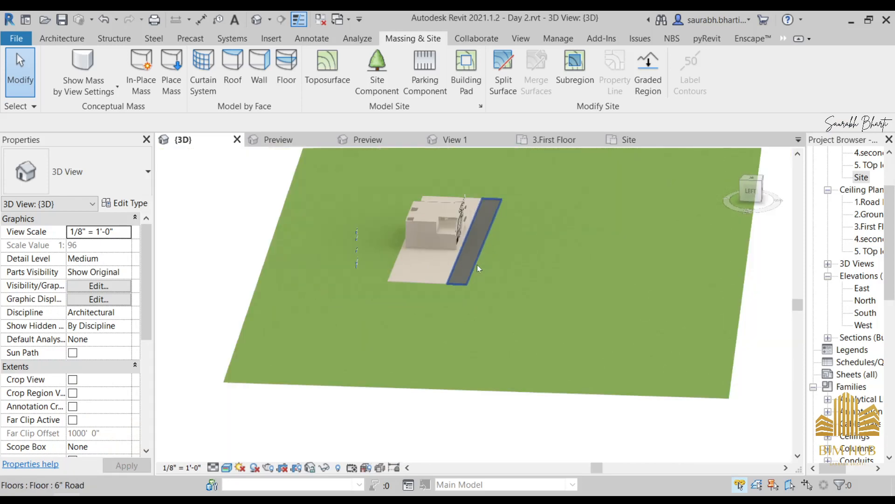
pyautogui.scroll(-1, 478, 266)
pyautogui.click(751, 193)
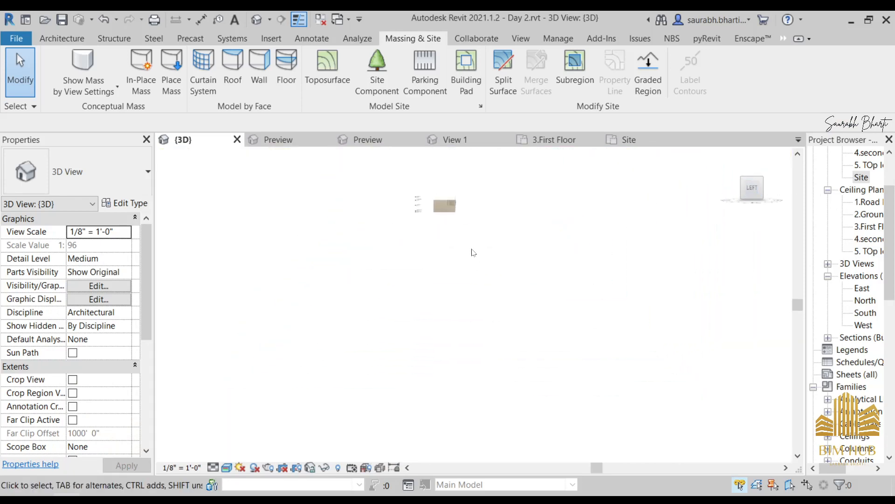
pyautogui.scroll(8, 413, 356)
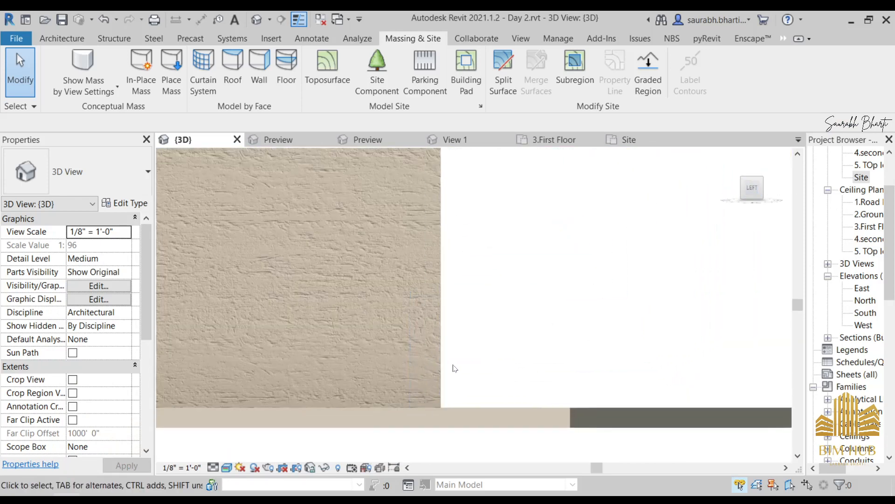
# Start a new in-place model component in the Generic Models category and accept its default name
pyautogui.click(62, 38)
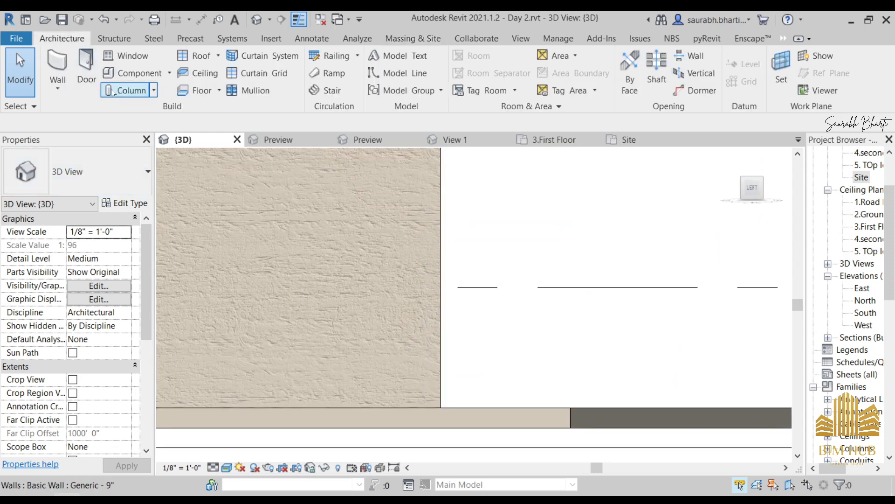
pyautogui.click(169, 73)
pyautogui.click(137, 125)
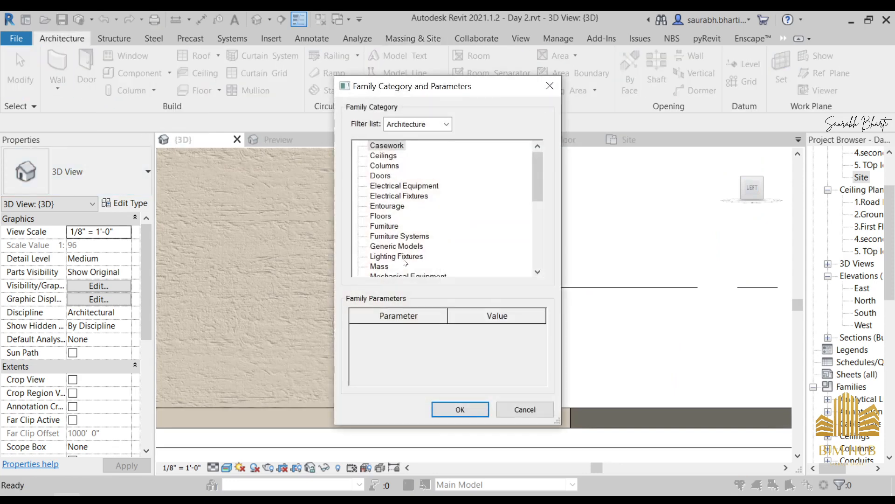
pyautogui.click(402, 247)
pyautogui.scroll(-4, 427, 258)
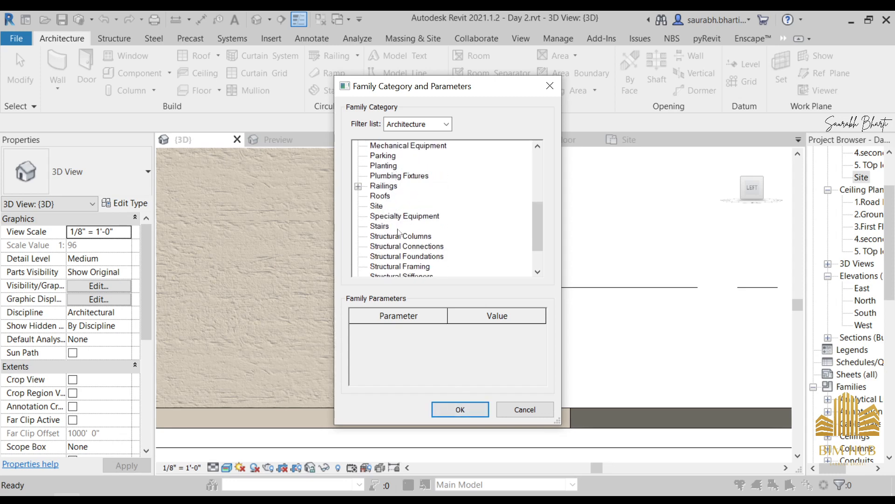
pyautogui.scroll(-2, 392, 231)
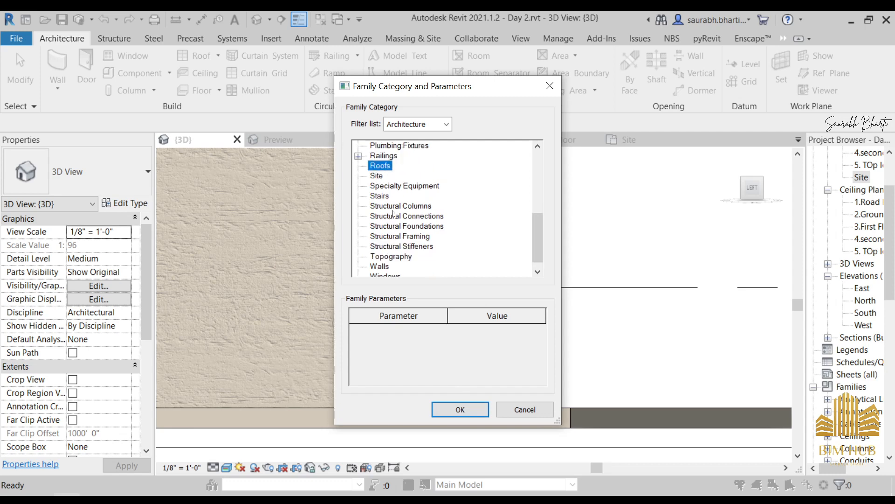
pyautogui.scroll(4, 396, 190)
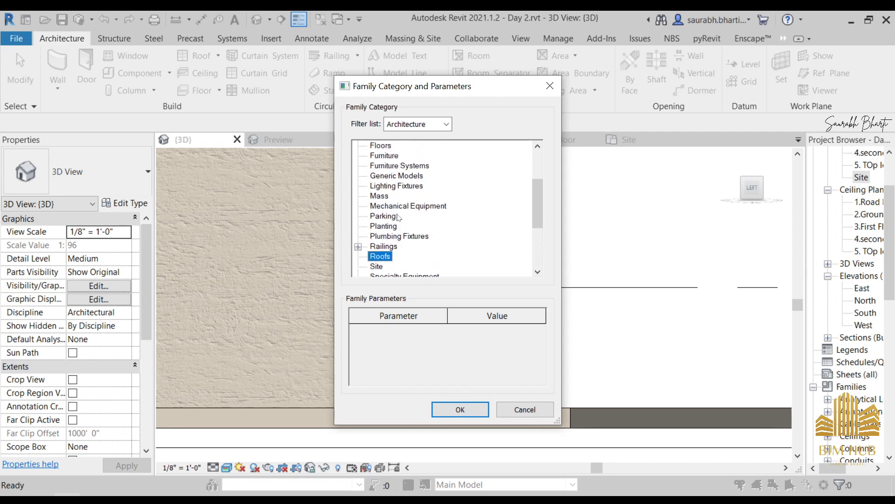
pyautogui.click(397, 186)
pyautogui.click(461, 407)
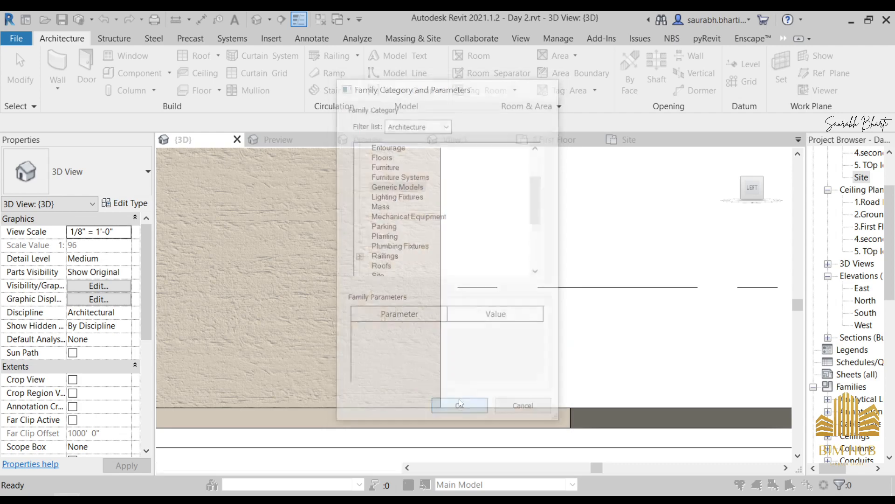
pyautogui.click(460, 277)
# Set the work plane to the front wall face below the entrance railing
pyautogui.scroll(-3, 527, 304)
pyautogui.keyDown('shift'); pyautogui.moveTo(527, 306); pyautogui.dragTo(456, 360, button='middle'); pyautogui.keyUp('shift')
pyautogui.scroll(3, 550, 367)
pyautogui.scroll(-4, 561, 367)
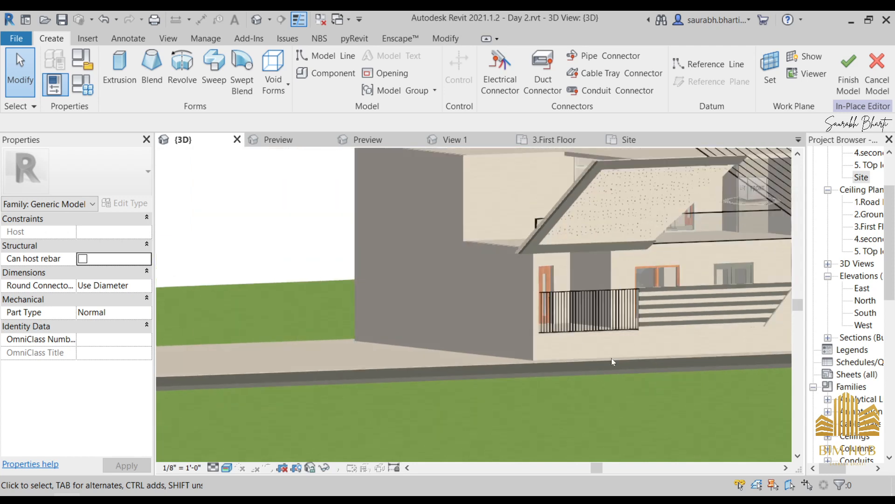
pyautogui.keyDown('shift'); pyautogui.moveTo(613, 361); pyautogui.dragTo(272, 356, button='middle'); pyautogui.keyUp('shift')
pyautogui.scroll(1, 459, 325)
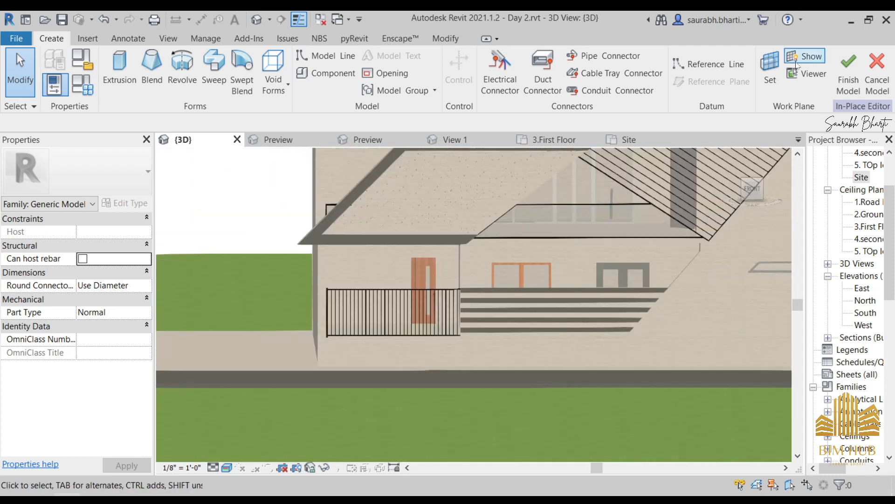
pyautogui.click(770, 65)
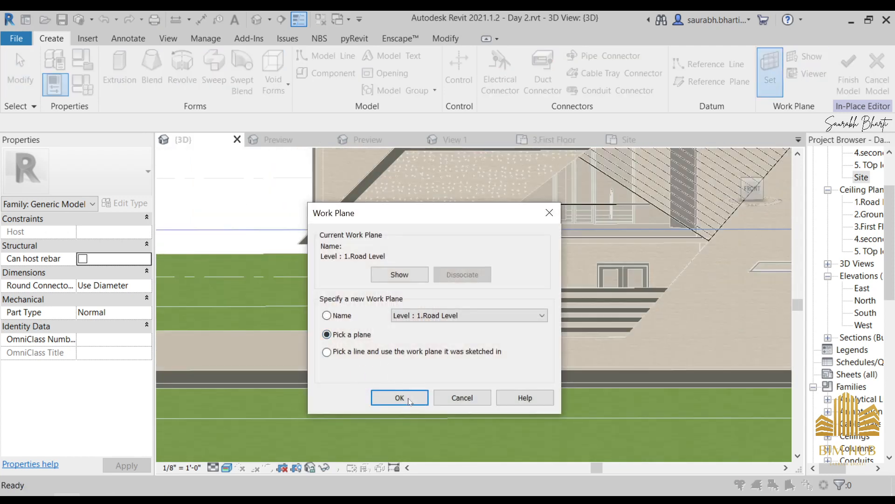
pyautogui.click(410, 400)
pyautogui.click(436, 349)
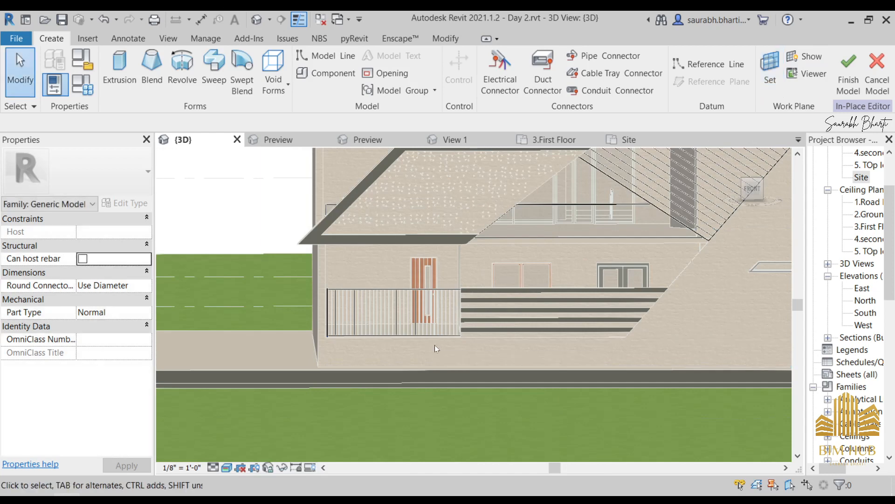
# Start an extrusion in the in-place model and bring the house's left wall and the driveway edge into view
pyautogui.scroll(-3, 358, 347)
pyautogui.keyDown('shift'); pyautogui.moveTo(359, 355); pyautogui.dragTo(371, 337, button='middle'); pyautogui.keyUp('shift')
pyautogui.scroll(-5, 364, 336)
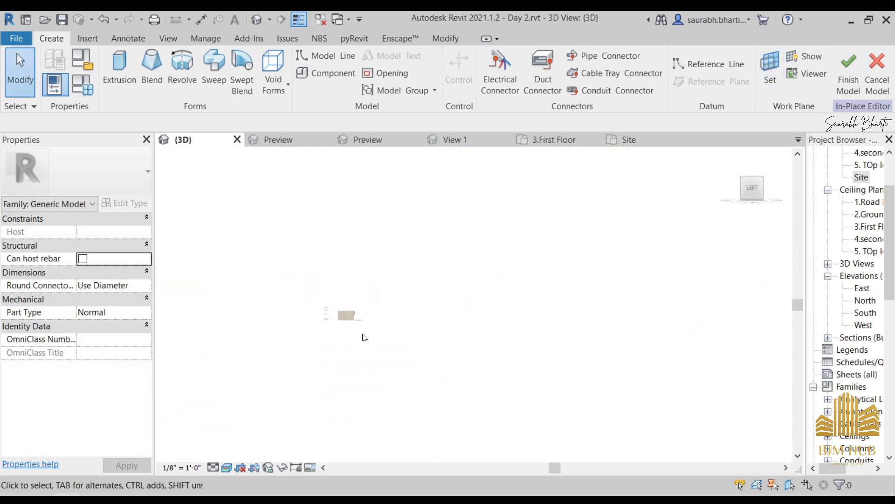
pyautogui.scroll(6, 364, 337)
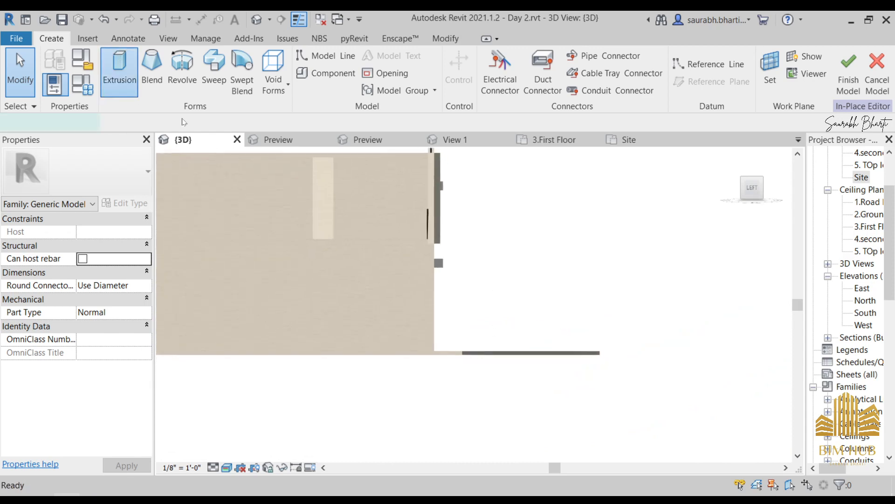
pyautogui.scroll(-5, 458, 275)
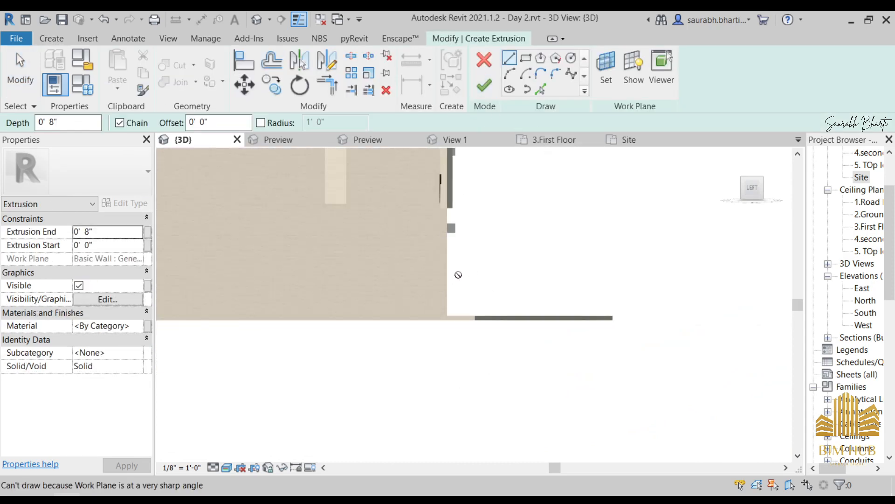
pyautogui.keyDown('shift'); pyautogui.moveTo(539, 298); pyautogui.dragTo(565, 196, button='middle'); pyautogui.keyUp('shift')
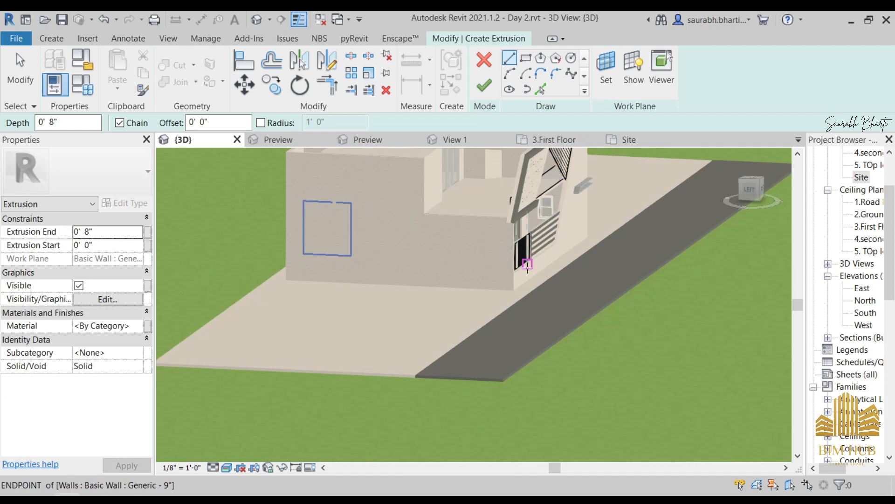
pyautogui.press('Escape')
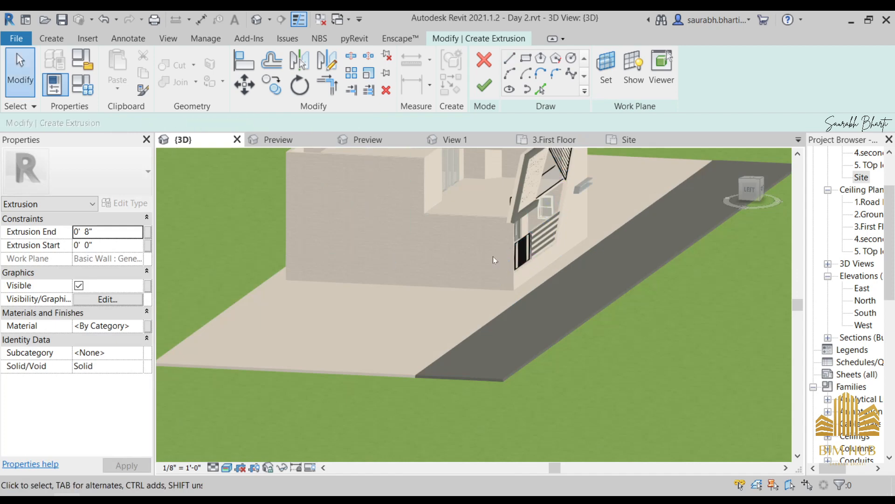
# Set the extrusion's work plane to the 6" Road floor and view the model from the left
pyautogui.click(606, 70)
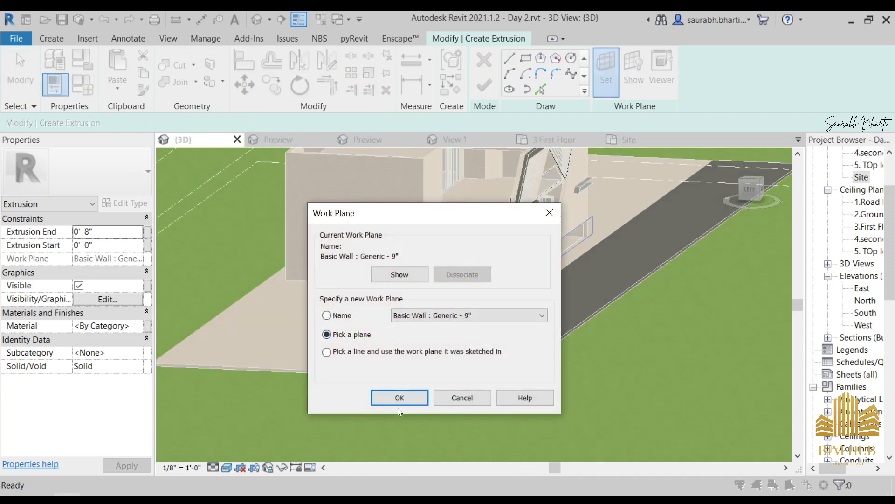
pyautogui.click(399, 398)
pyautogui.click(756, 201)
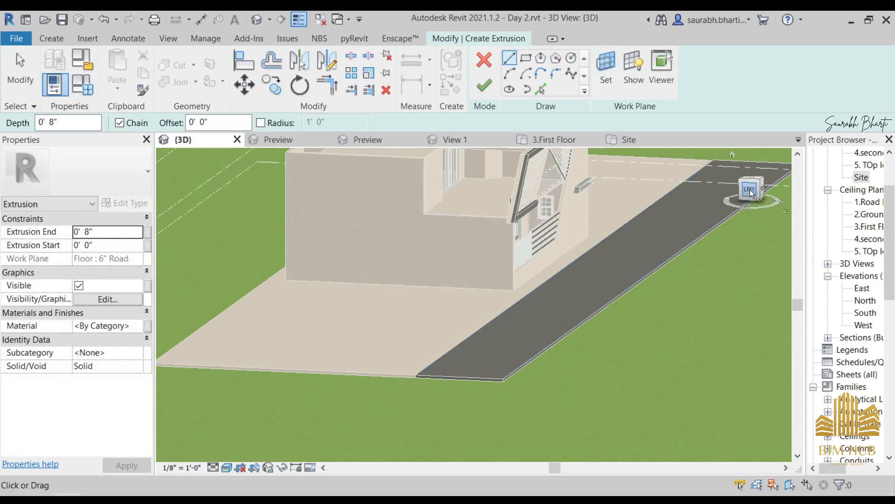
pyautogui.click(750, 190)
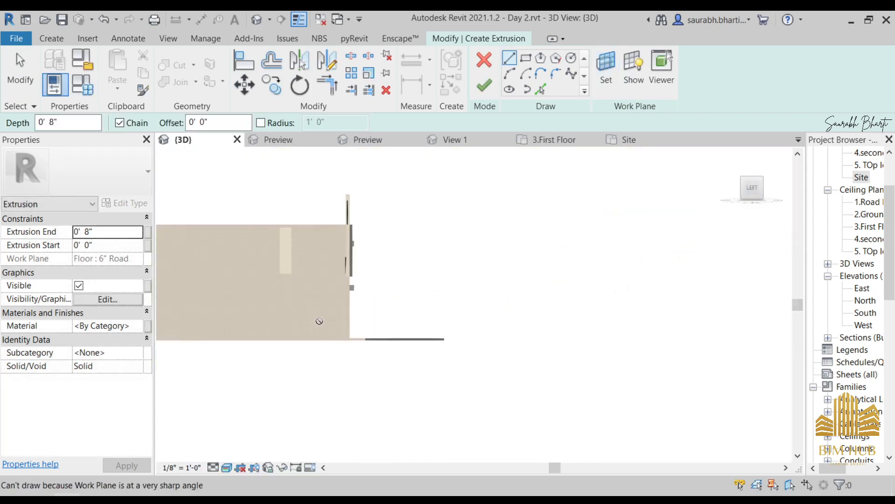
pyautogui.scroll(3, 319, 321)
pyautogui.keyDown('shift'); pyautogui.moveTo(429, 334); pyautogui.dragTo(443, 366, button='middle'); pyautogui.keyUp('shift')
# Set the extrusion's work plane to the house's left side wall and change the 3D view to the Hidden Line style
pyautogui.click(606, 70)
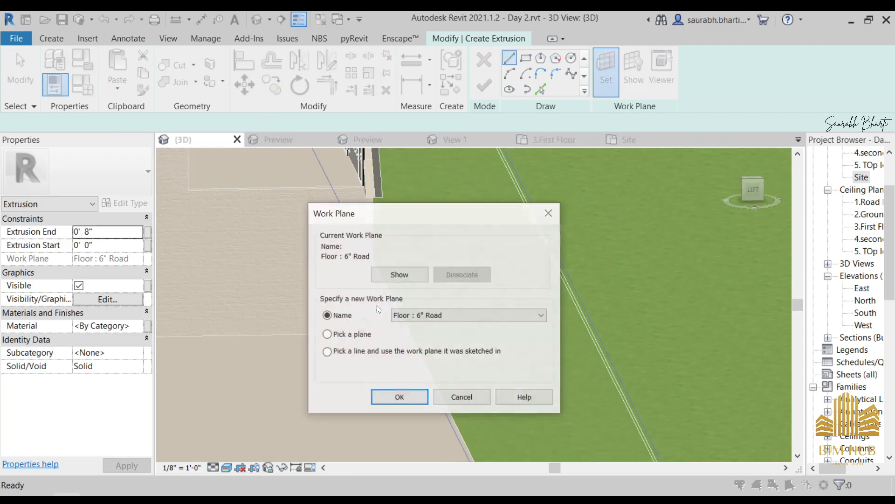
pyautogui.click(397, 398)
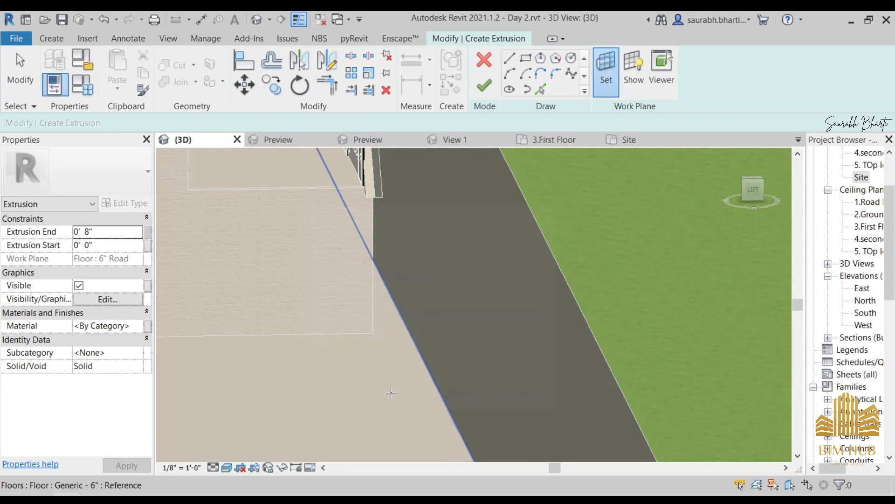
pyautogui.click(335, 310)
pyautogui.click(752, 190)
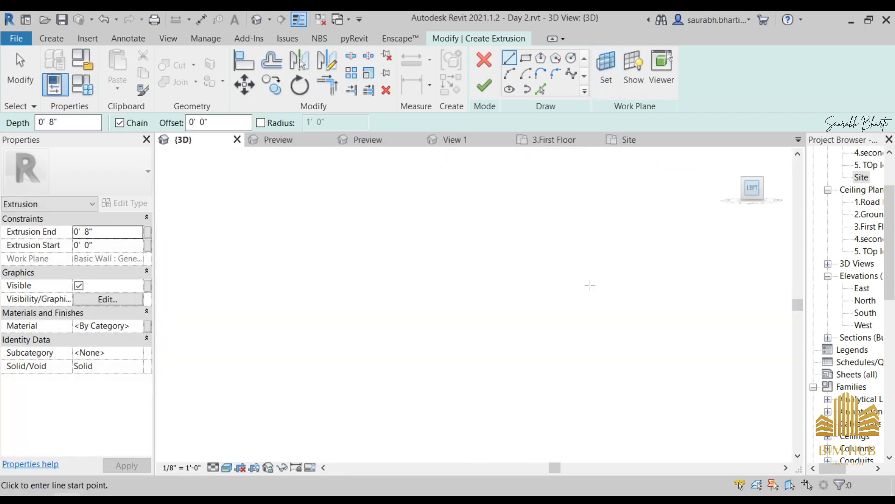
pyautogui.scroll(8, 419, 303)
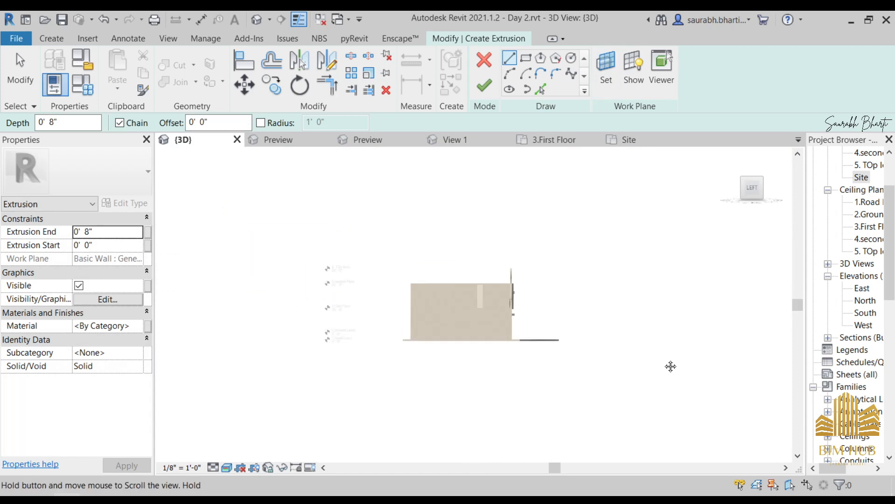
pyautogui.click(227, 467)
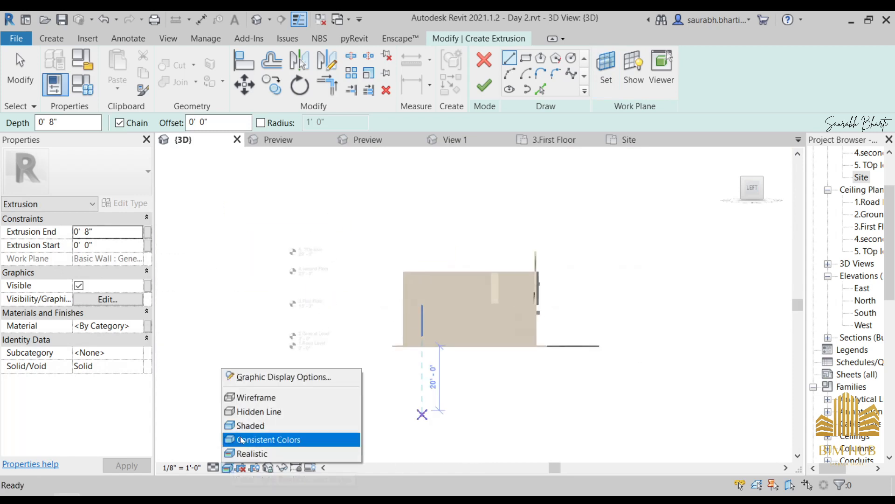
pyautogui.click(254, 411)
pyautogui.scroll(5, 509, 329)
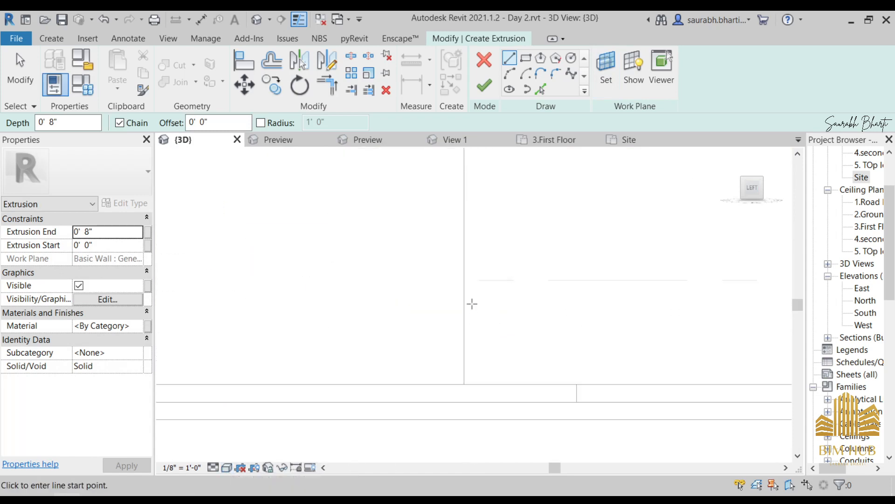
# Sketch a closed triangular ramp profile against the front wall, 3' 0" high with a 6' 0" slope down to road level, and finish the extrusion
pyautogui.click(464, 280)
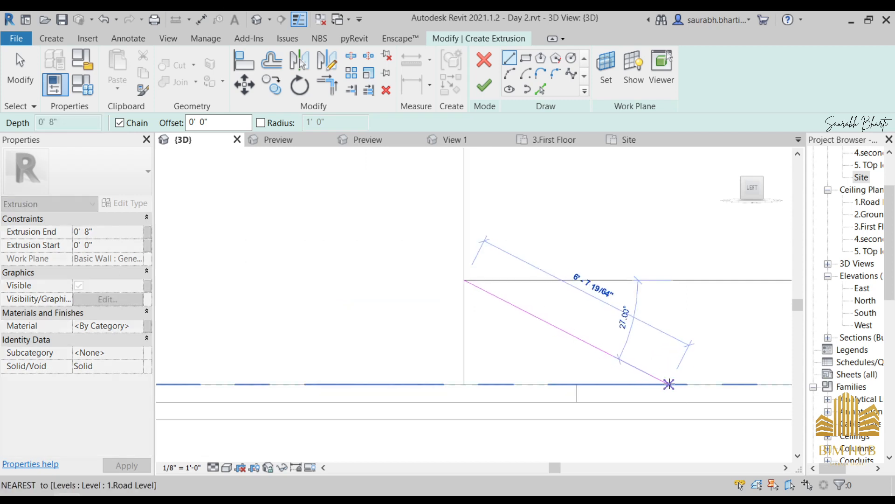
pyautogui.click(645, 384)
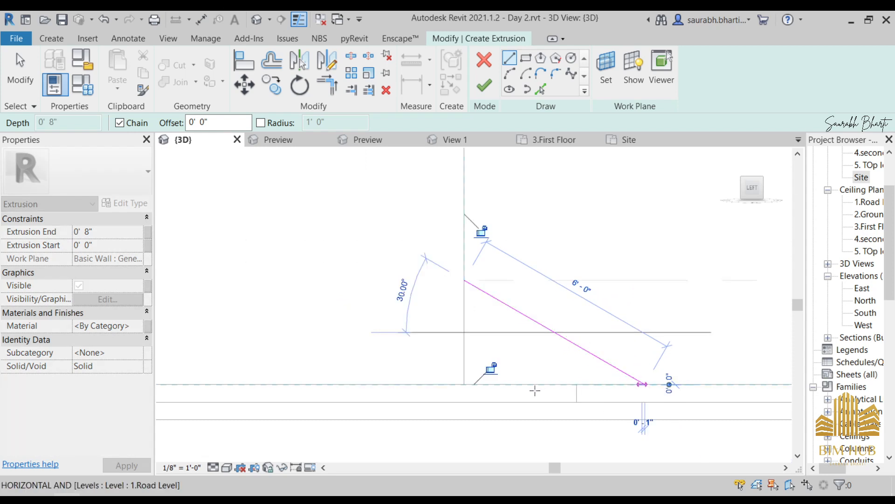
pyautogui.click(464, 384)
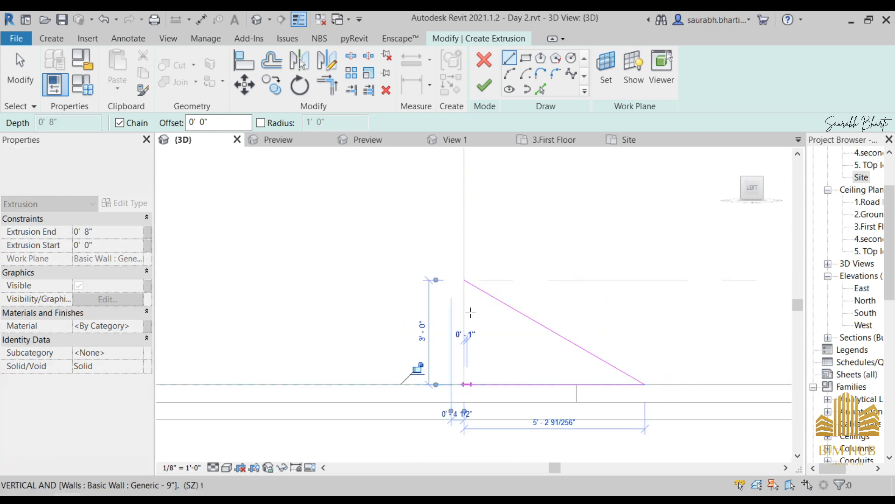
pyautogui.click(464, 280)
pyautogui.scroll(-2, 549, 313)
pyautogui.click(484, 85)
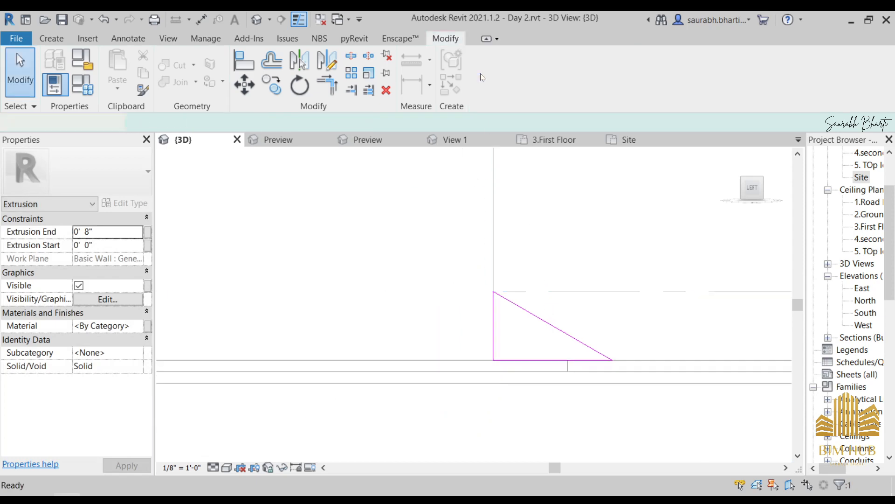
# Stretch the ramp extrusion along the front wall to the far end of the vertical-bar railing, giving a depth of 15' 1"
pyautogui.scroll(-2, 548, 253)
pyautogui.keyDown('shift'); pyautogui.moveTo(580, 288); pyautogui.dragTo(503, 393, button='middle'); pyautogui.keyUp('shift')
pyautogui.scroll(-1, 520, 353)
pyautogui.keyDown('shift'); pyautogui.moveTo(549, 304); pyautogui.dragTo(518, 289, button='middle'); pyautogui.keyUp('shift')
pyautogui.scroll(3, 578, 297)
pyautogui.click(574, 338)
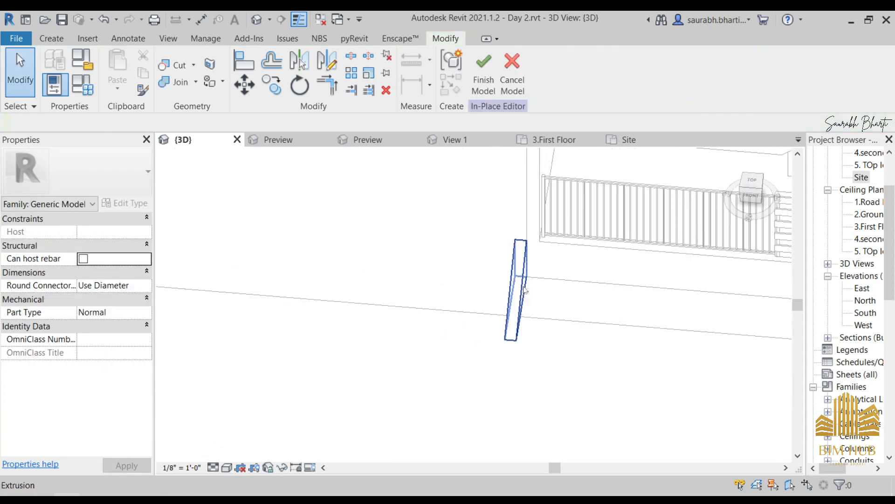
pyautogui.click(520, 296)
pyautogui.moveTo(531, 298); pyautogui.dragTo(769, 320)
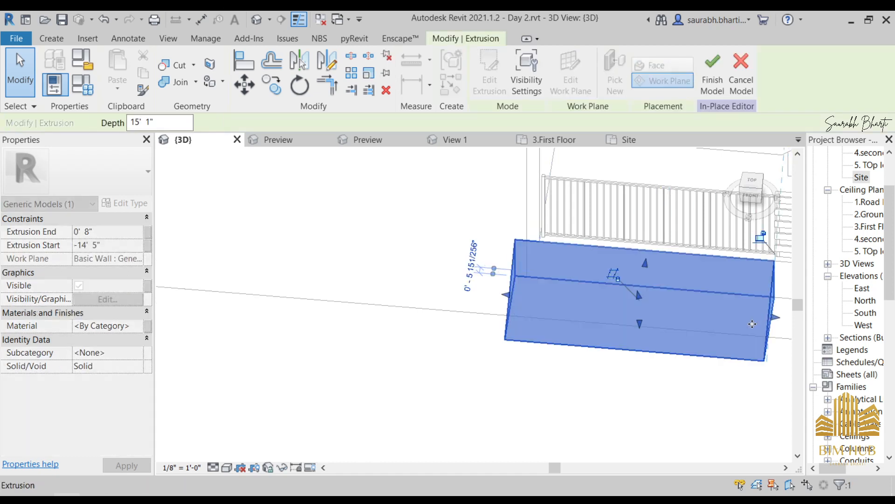
pyautogui.keyDown('shift'); pyautogui.moveTo(562, 327); pyautogui.dragTo(627, 321, button='middle'); pyautogui.keyUp('shift')
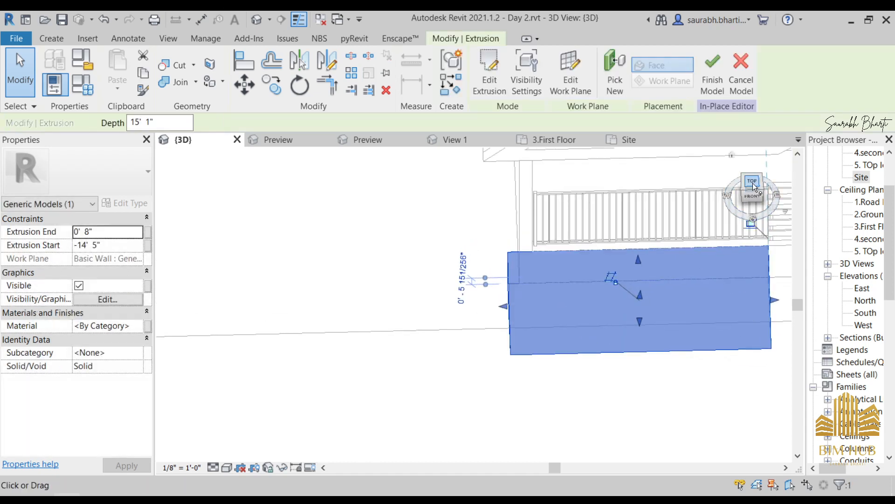
# Pull the far end of the ramp extrusion back to the end of the vertical-bar railing, with an extrusion start of -14' 9 1/2"
pyautogui.click(753, 183)
pyautogui.scroll(1, 634, 322)
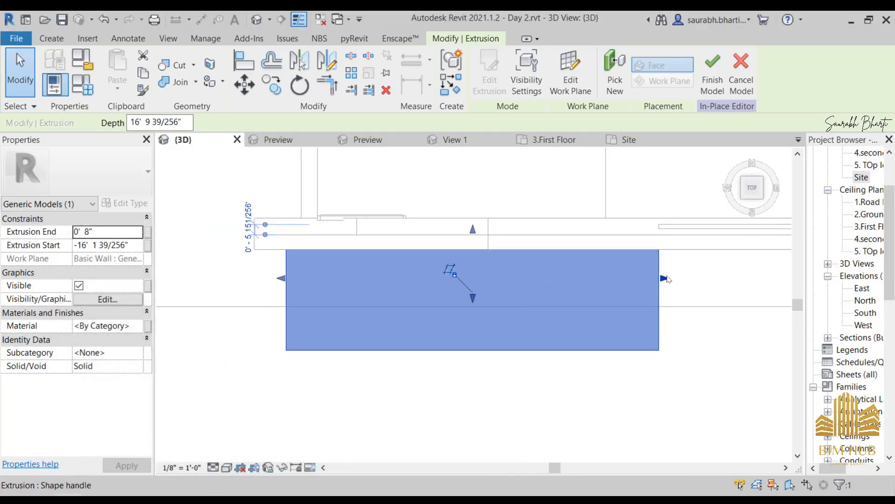
pyautogui.scroll(-3, 452, 284)
pyautogui.keyDown('shift'); pyautogui.moveTo(477, 366); pyautogui.dragTo(480, 115, button='middle'); pyautogui.keyUp('shift')
pyautogui.scroll(1, 539, 269)
pyautogui.scroll(1, 536, 268)
pyautogui.moveTo(555, 324); pyautogui.dragTo(521, 320)
# Pull the ramp's near end flush with the house's left side wall for a depth of 14' 9 1/2", and finish the in-place model
pyautogui.keyDown('shift'); pyautogui.moveTo(435, 379); pyautogui.dragTo(461, 382, button='middle'); pyautogui.keyUp('shift')
pyautogui.moveTo(253, 323); pyautogui.dragTo(274, 323)
pyautogui.click(498, 403)
pyautogui.keyDown('shift'); pyautogui.moveTo(498, 403); pyautogui.dragTo(556, 362, button='middle'); pyautogui.keyUp('shift')
pyautogui.click(321, 331)
pyautogui.scroll(-2, 397, 351)
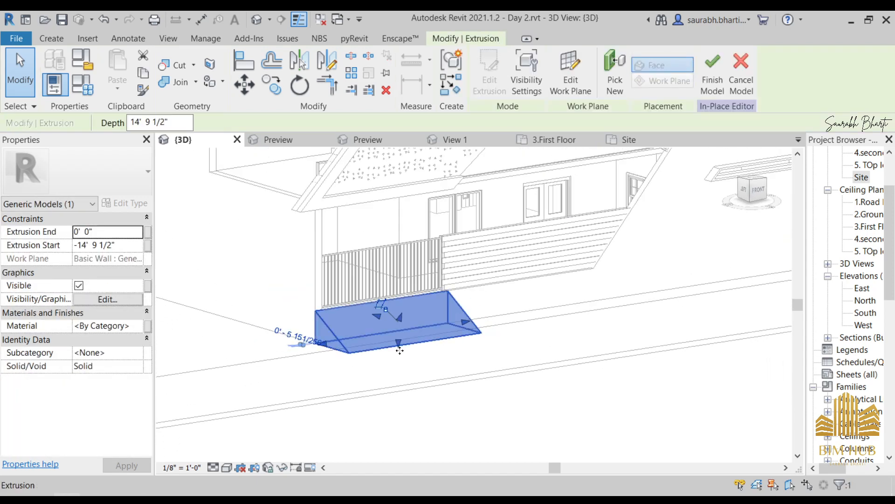
pyautogui.keyDown('shift'); pyautogui.moveTo(399, 351); pyautogui.dragTo(355, 362, button='middle'); pyautogui.keyUp('shift')
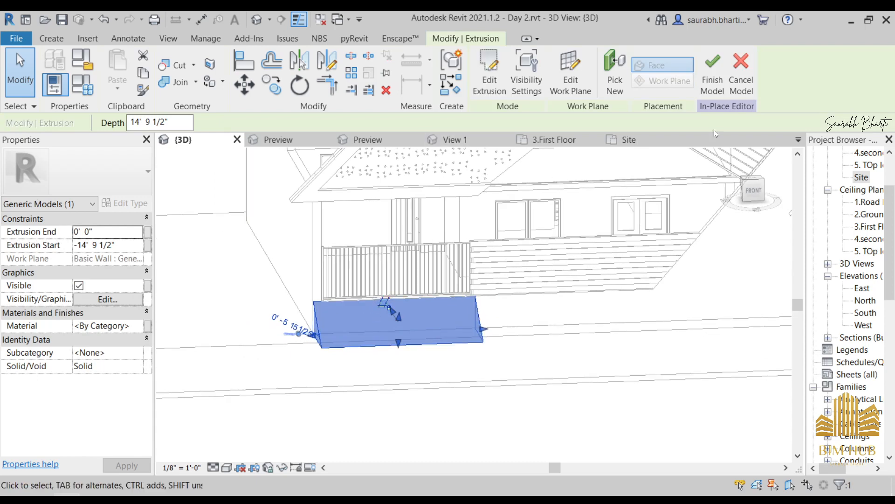
pyautogui.click(713, 84)
# Reopen the ramp for in-place editing and bring up the material choices for its extrusion
pyautogui.click(405, 321)
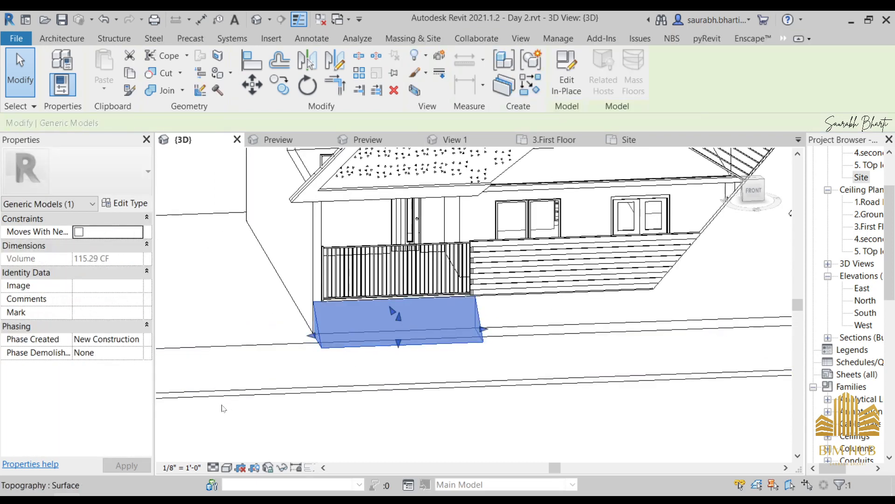
pyautogui.doubleClick(312, 329)
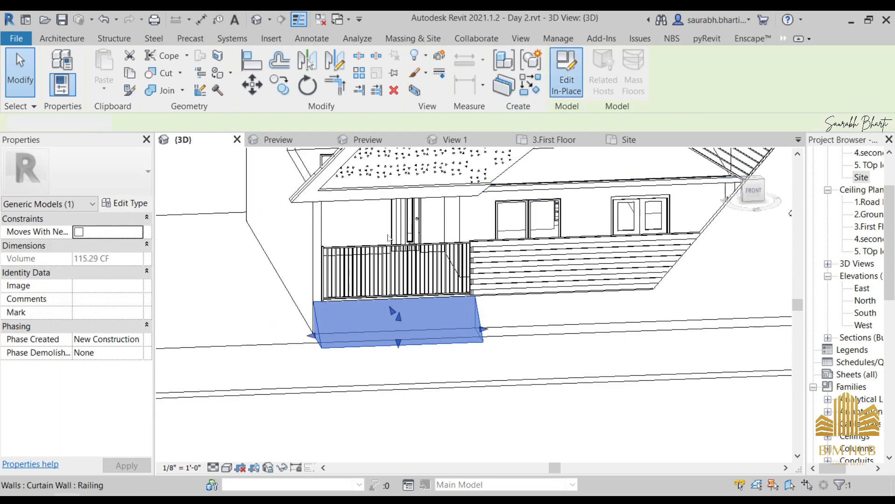
pyautogui.click(311, 329)
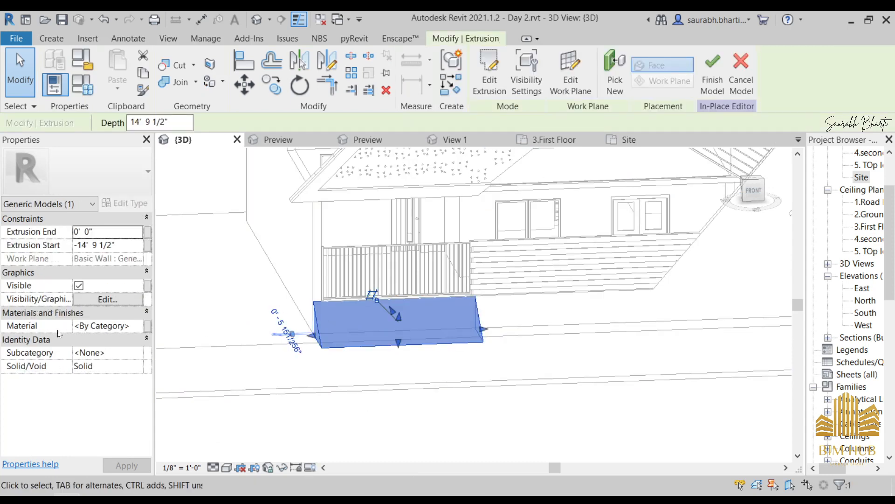
pyautogui.click(107, 326)
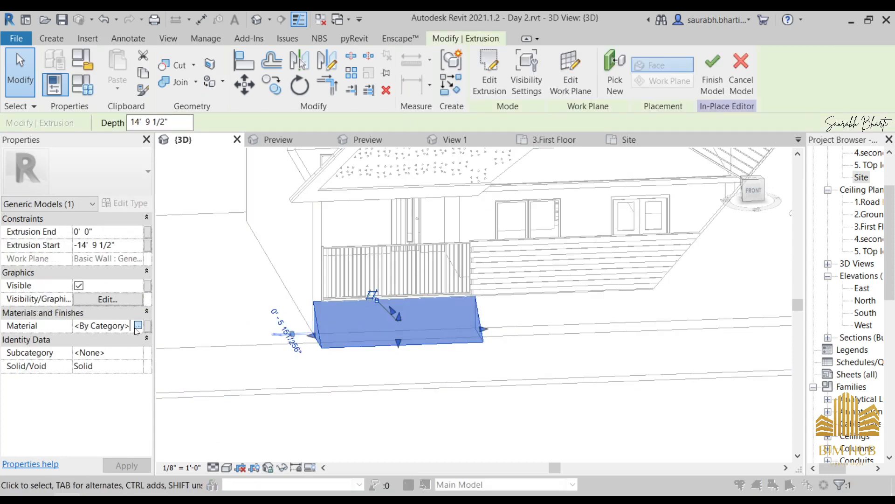
pyautogui.click(137, 325)
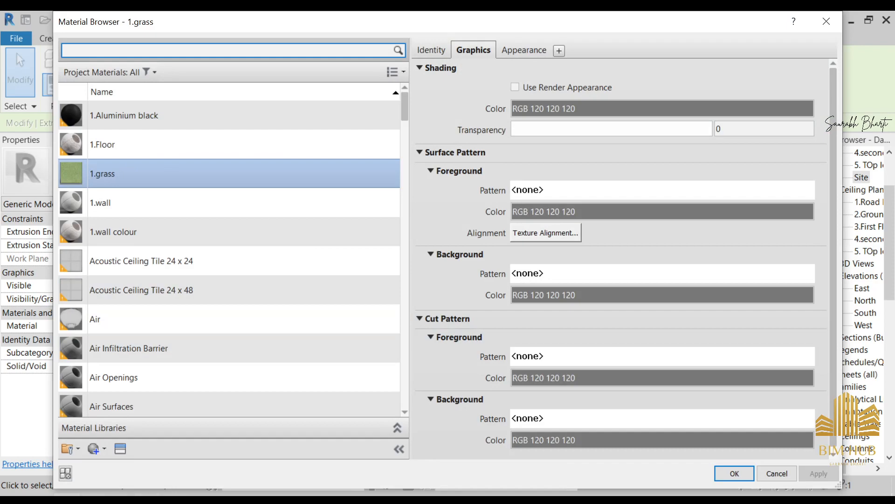
# Switch to the Night.png reference photo in Photos and examine the driveway's paving up close
pyautogui.moveTo(153, 499)
pyautogui.click(226, 429)
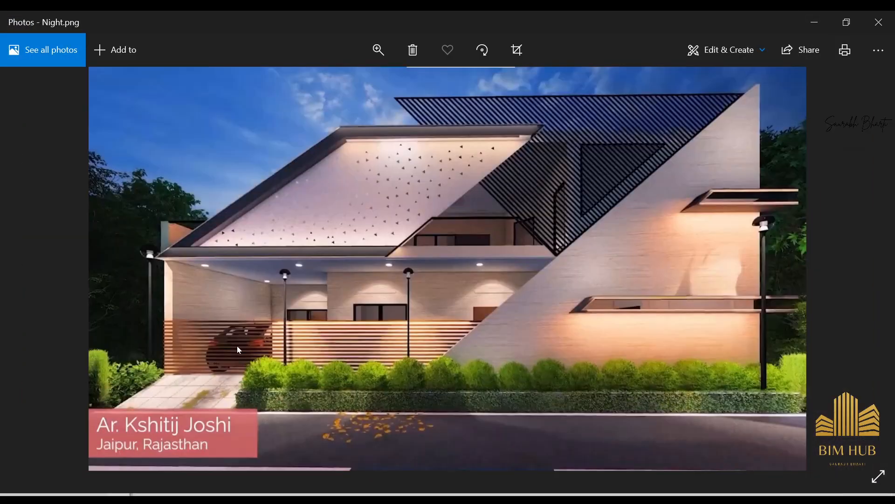
pyautogui.scroll(3, 204, 399)
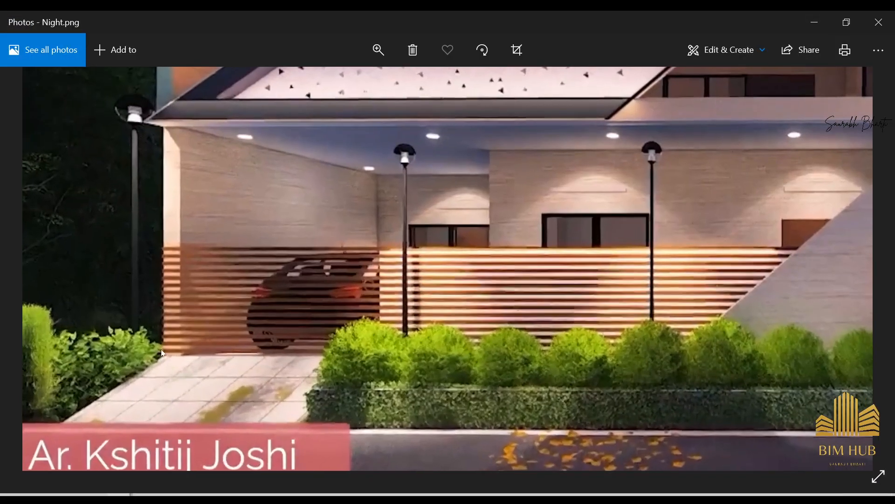
pyautogui.click(814, 22)
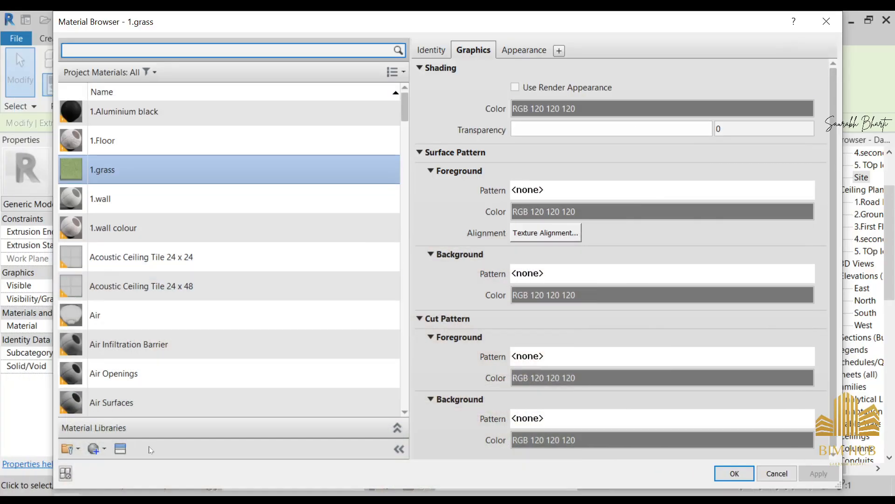
# Create a new project material in Revit and name it 1.RAmp
pyautogui.click(95, 449)
pyautogui.click(140, 465)
pyautogui.rightClick(157, 246)
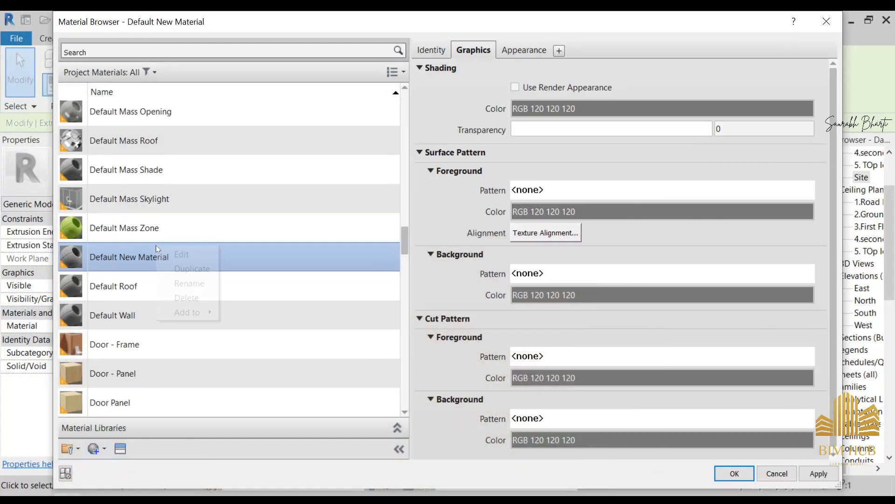
pyautogui.click(191, 283)
pyautogui.write('1.RA')
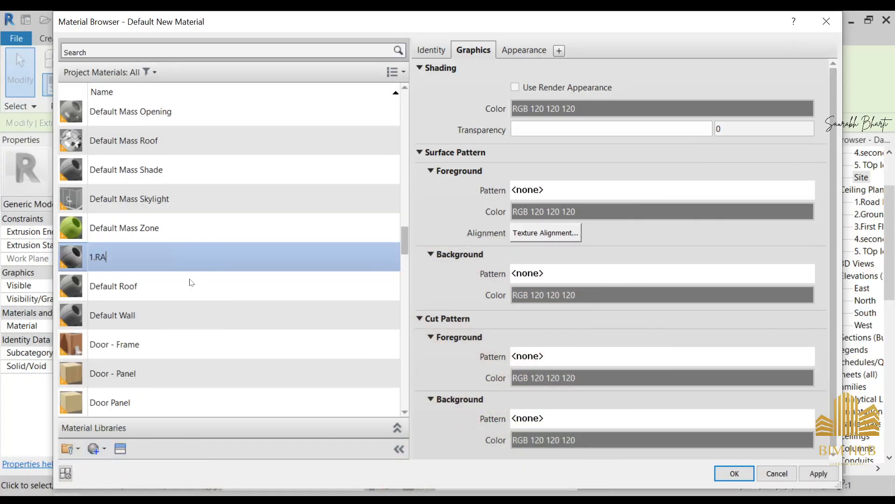
pyautogui.write('mp')
pyautogui.press('Return')
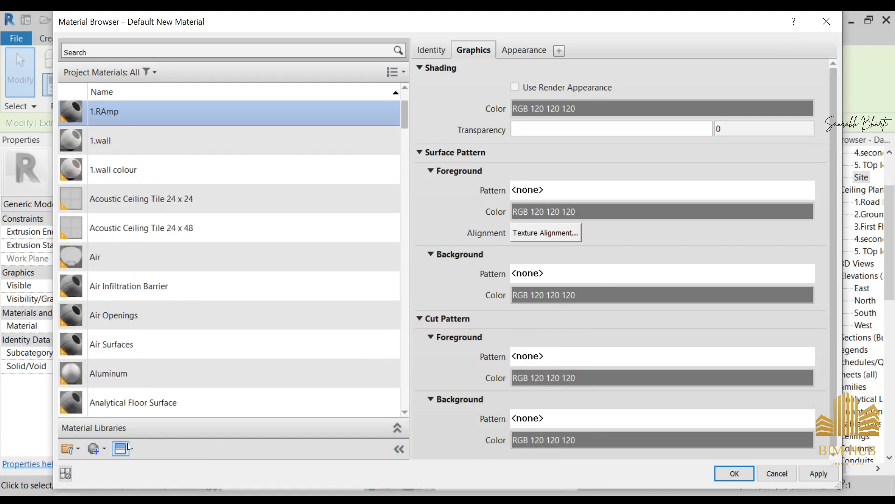
# Give the 1.RAmp material the Squares - Gray-Brown appearance from the Stone category of the appearance library
pyautogui.click(120, 448)
pyautogui.click(133, 132)
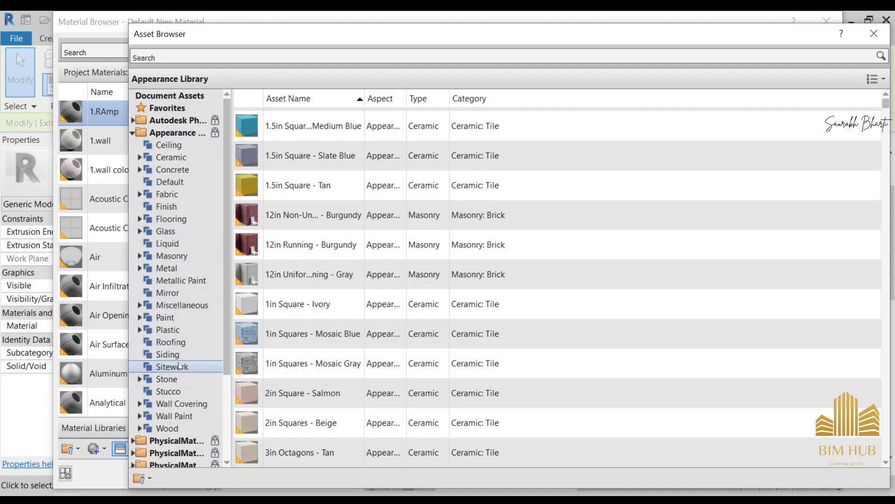
pyautogui.click(183, 376)
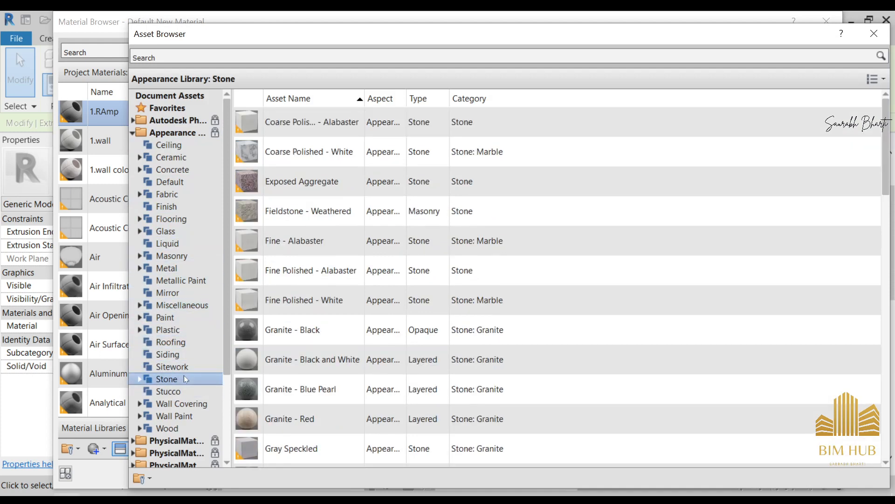
pyautogui.click(166, 393)
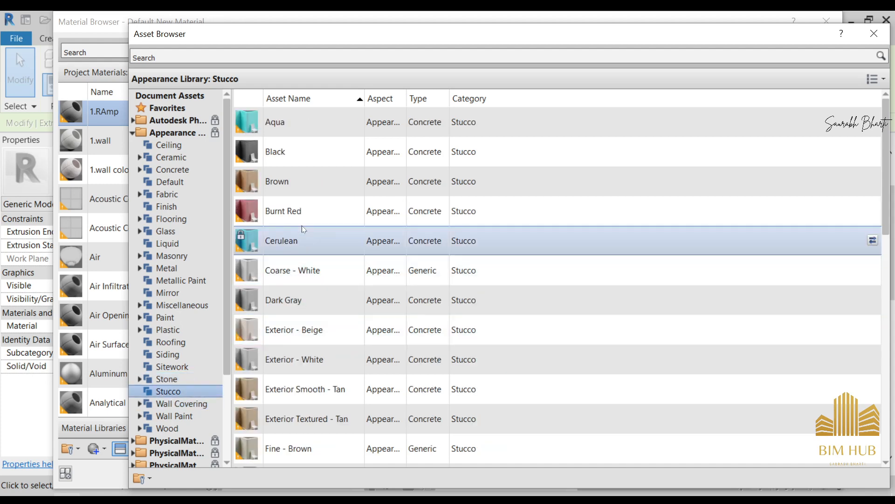
pyautogui.scroll(-5, 301, 242)
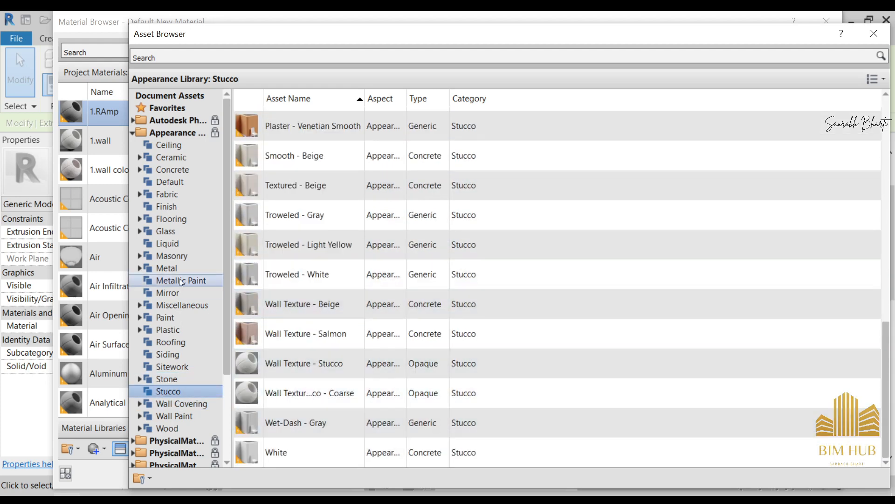
pyautogui.click(173, 380)
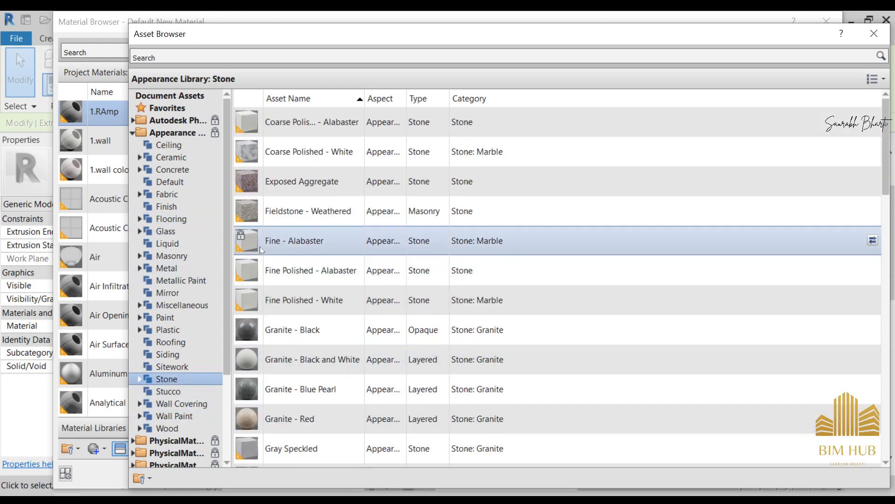
pyautogui.scroll(-8, 355, 284)
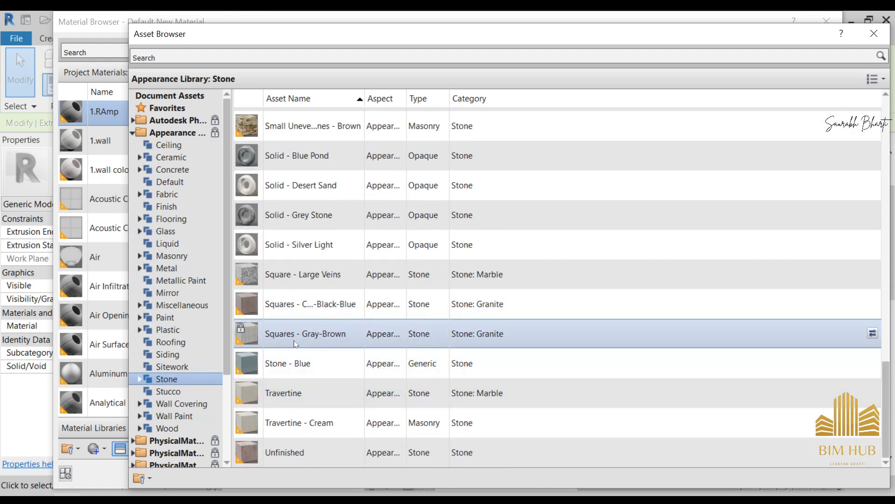
pyautogui.scroll(1, 546, 261)
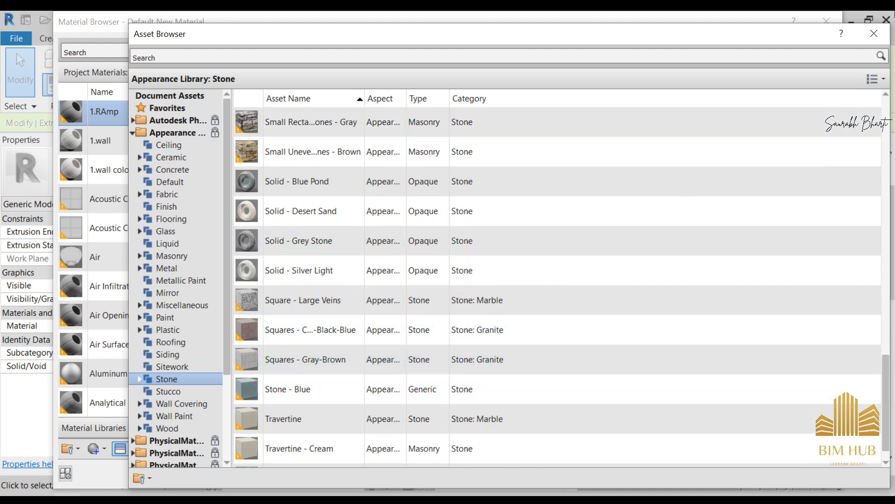
pyautogui.click(873, 35)
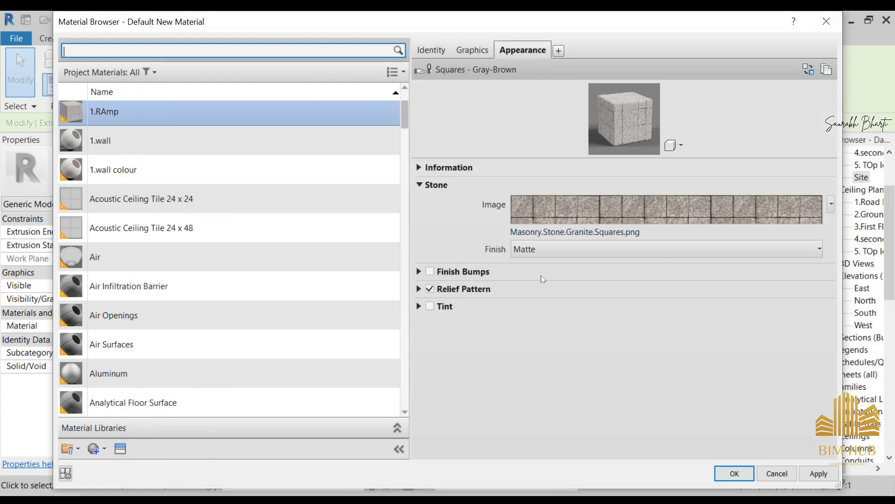
# Raise the material's relief pattern amount to 1.02, assign it to the ramp and finish the in-place model
pyautogui.click(419, 289)
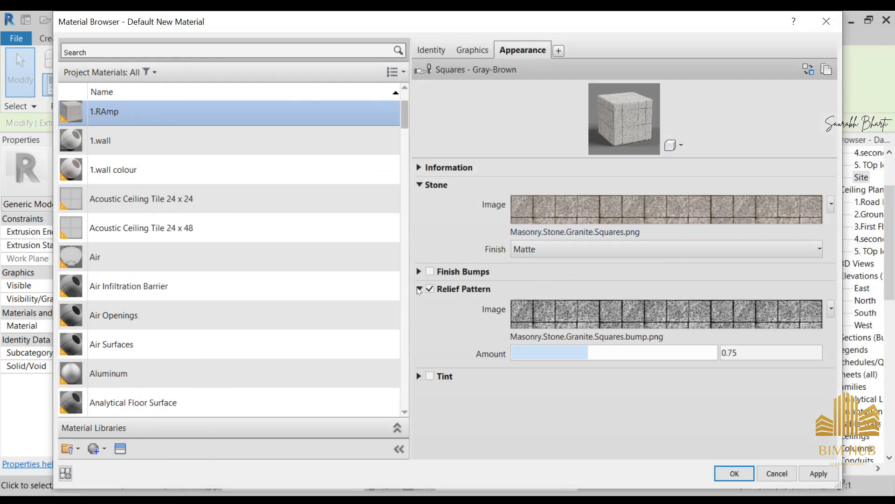
pyautogui.moveTo(622, 353); pyautogui.dragTo(676, 357)
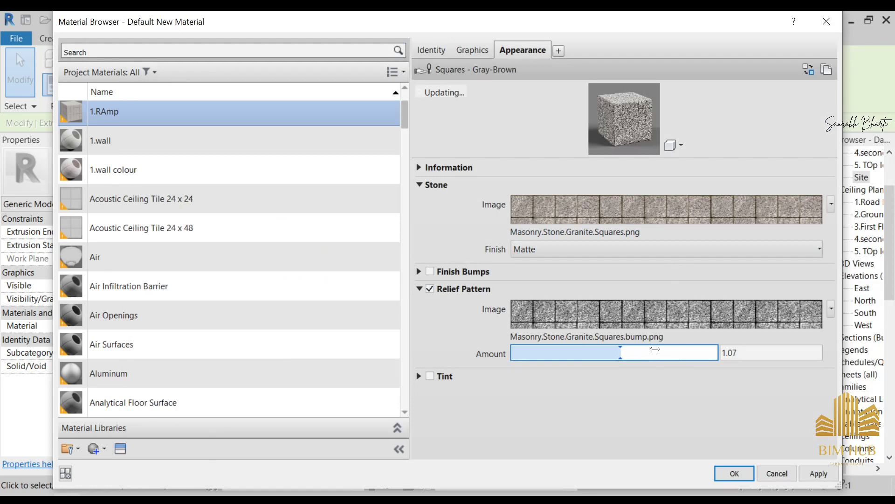
pyautogui.moveTo(659, 351); pyautogui.dragTo(649, 348)
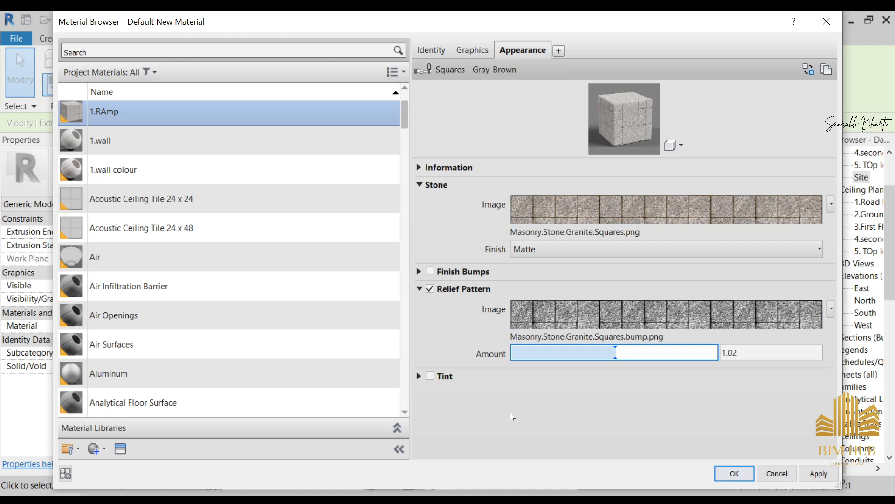
pyautogui.click(819, 473)
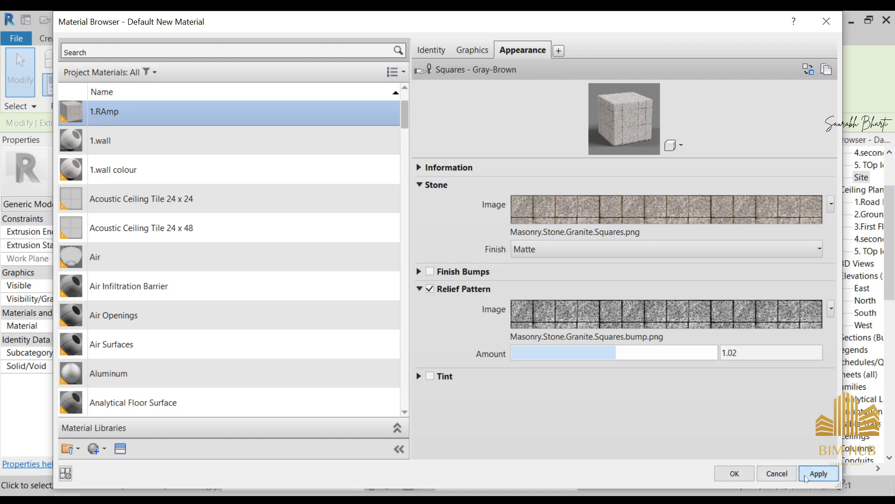
pyautogui.click(734, 473)
pyautogui.click(491, 413)
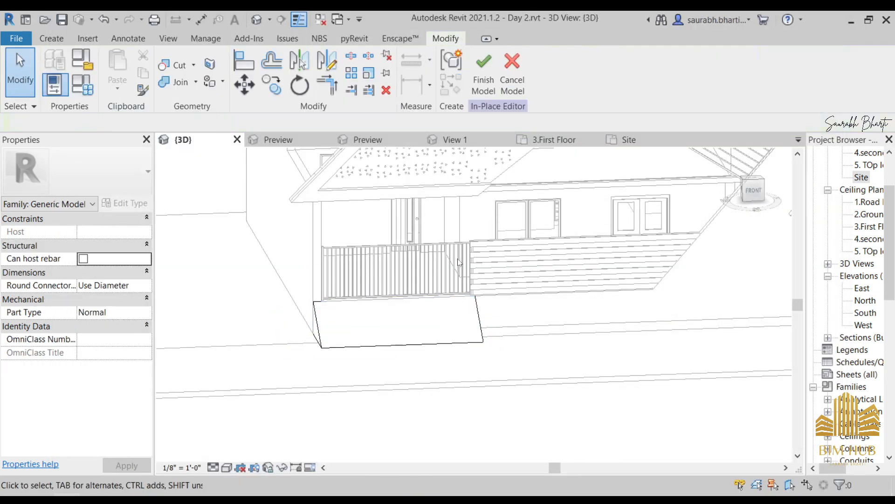
pyautogui.click(484, 74)
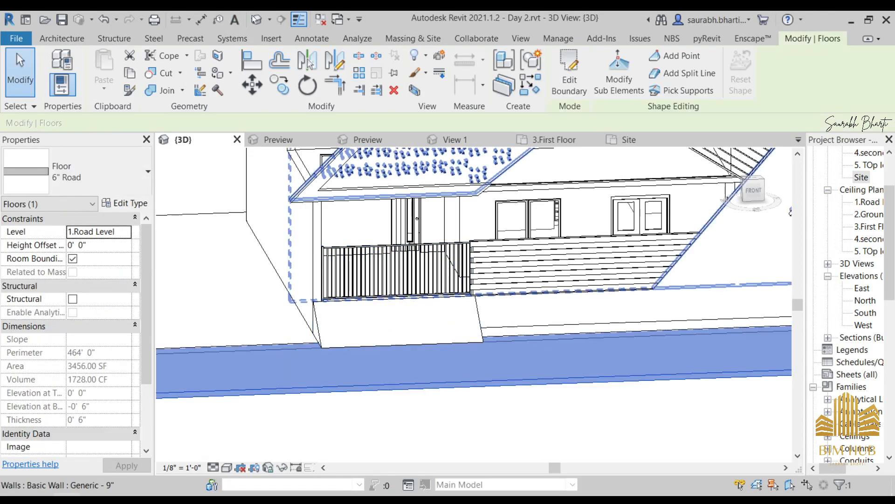
# Set the 3D view to the Realistic style and inspect the stone squares texture on the ramp up close
pyautogui.click(227, 467)
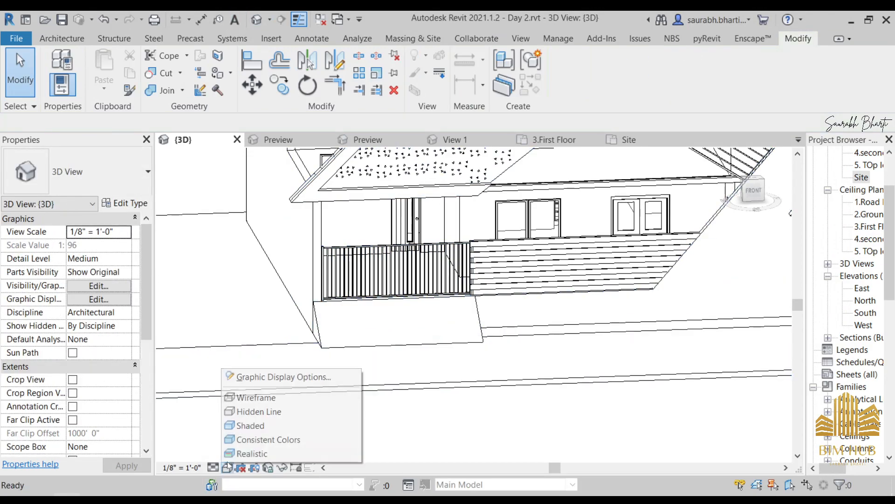
pyautogui.click(250, 452)
pyautogui.scroll(5, 361, 331)
pyautogui.scroll(4, 359, 322)
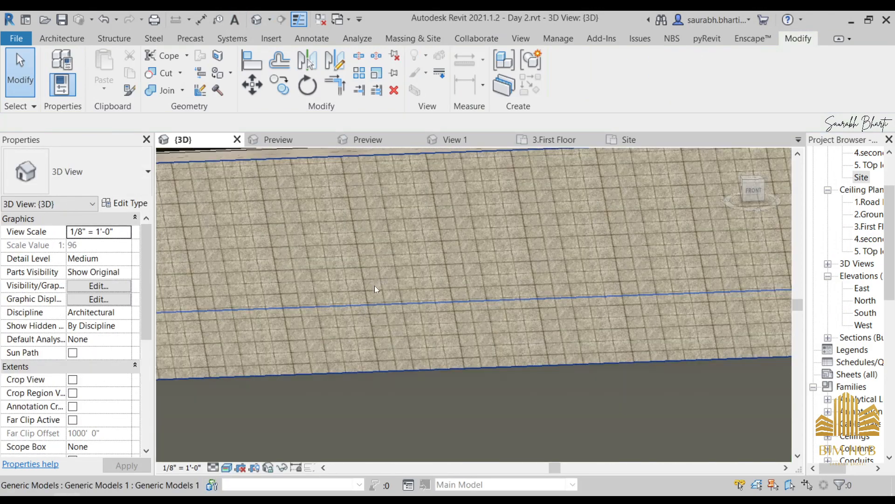
pyautogui.scroll(-3, 392, 333)
pyautogui.keyDown('shift'); pyautogui.moveTo(413, 365); pyautogui.dragTo(514, 302, button='middle'); pyautogui.keyUp('shift')
pyautogui.scroll(-3, 574, 343)
pyautogui.scroll(4, 521, 298)
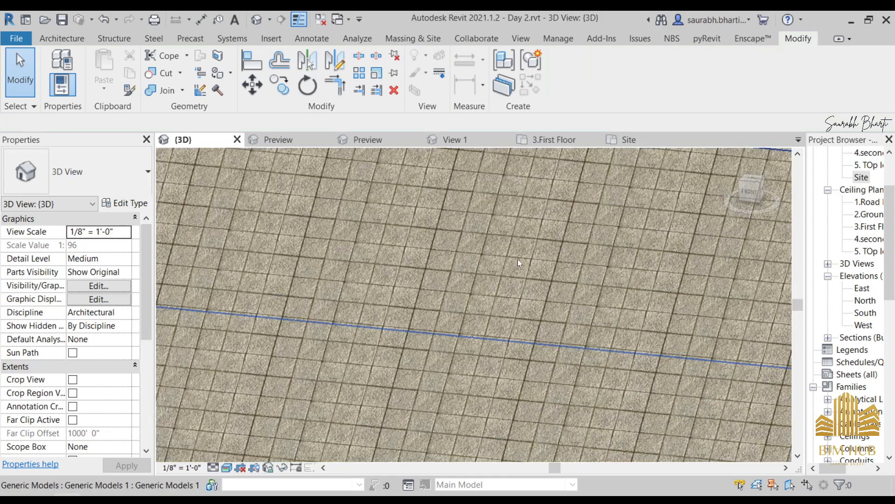
pyautogui.scroll(-3, 518, 259)
pyautogui.scroll(2, 497, 253)
pyautogui.scroll(-3, 326, 321)
pyautogui.keyDown('shift'); pyautogui.moveTo(327, 321); pyautogui.dragTo(522, 233, button='middle'); pyautogui.keyUp('shift')
# Select the 6" Road floor and shift it in the top view away from the house, past the ramp's lower end
pyautogui.click(527, 233)
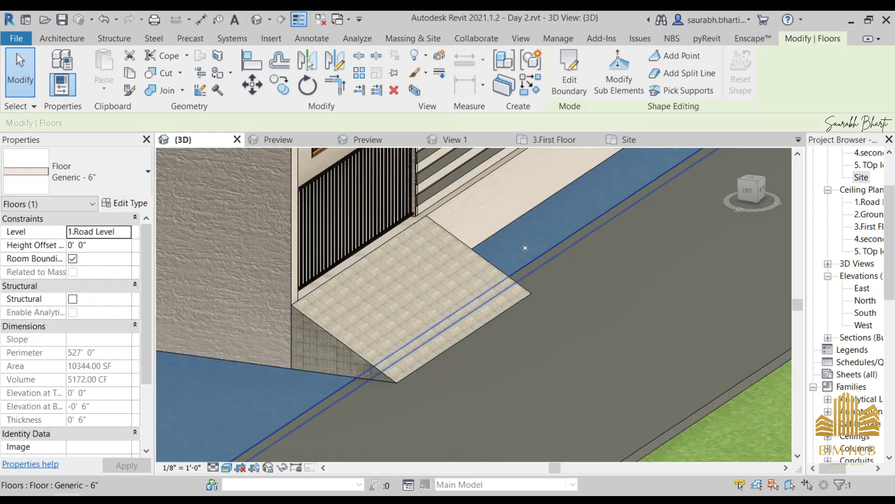
pyautogui.click(530, 356)
pyautogui.scroll(-2, 469, 311)
pyautogui.keyDown('shift'); pyautogui.moveTo(469, 313); pyautogui.dragTo(541, 334, button='middle'); pyautogui.keyUp('shift')
pyautogui.scroll(-1, 541, 333)
pyautogui.moveTo(540, 327); pyautogui.dragTo(567, 362, button='middle')
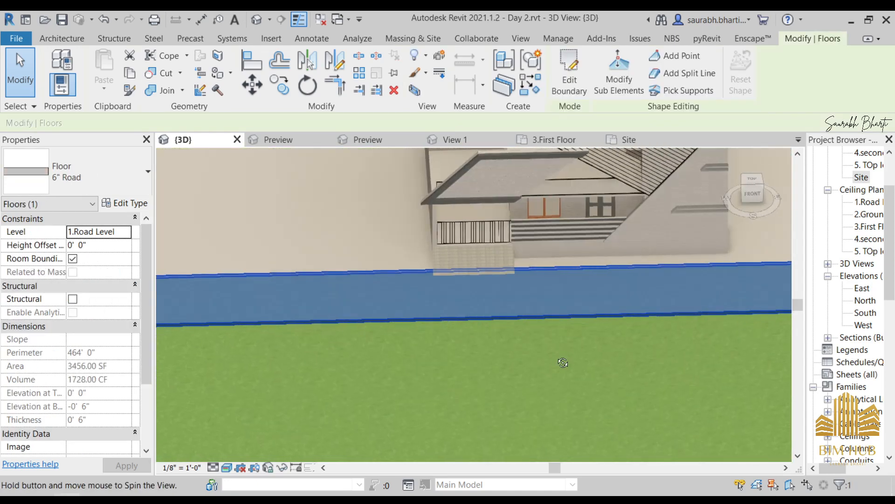
pyautogui.moveTo(745, 186); pyautogui.dragTo(581, 340)
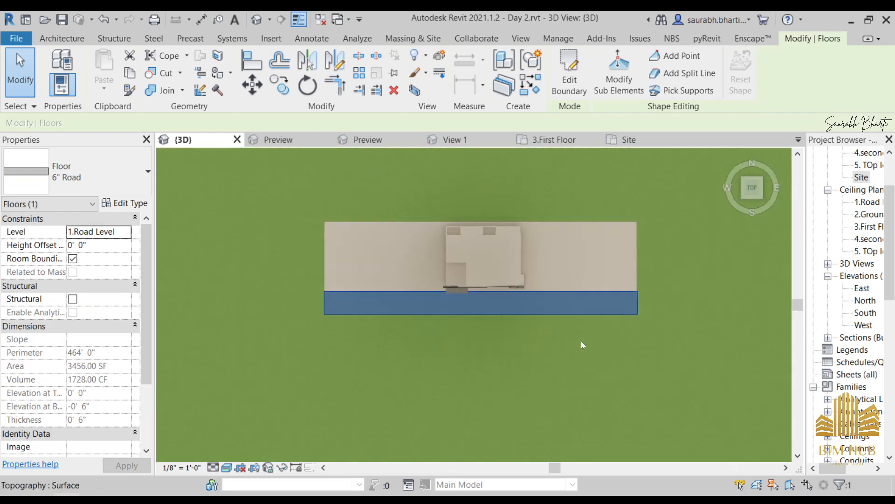
pyautogui.scroll(5, 540, 320)
pyautogui.scroll(2, 477, 269)
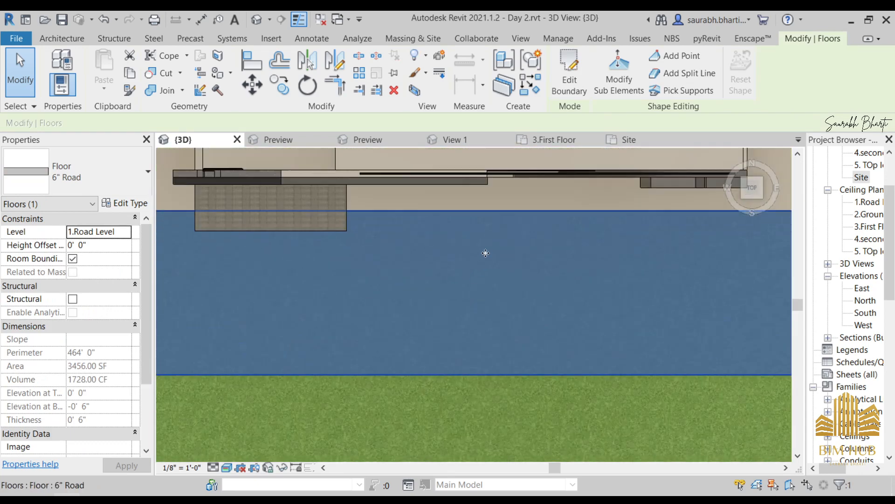
pyautogui.moveTo(477, 269)
pyautogui.mouseDown()
pyautogui.moveTo(481, 281)
pyautogui.moveTo(478, 270)
pyautogui.mouseUp()
pyautogui.scroll(3, 334, 251)
pyautogui.moveTo(339, 251); pyautogui.dragTo(419, 299, button='middle')
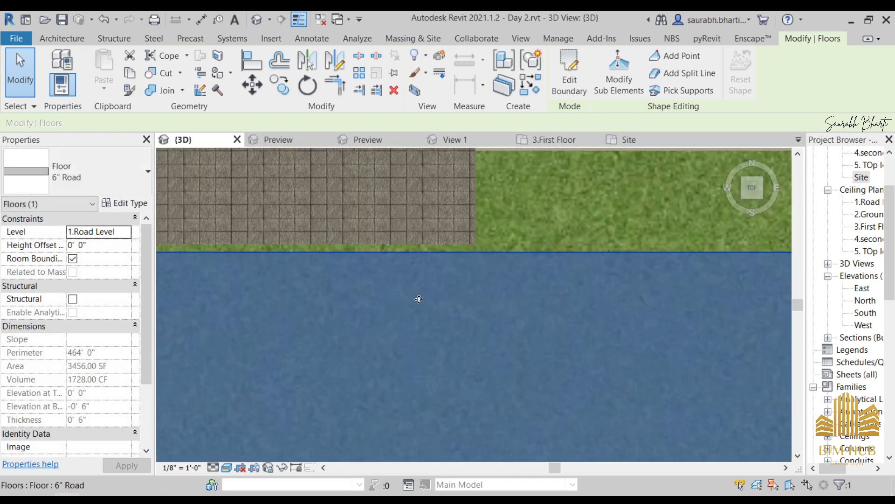
# Fine-tune the road floor's position so its house-side edge lines up with the lower end of the ramp
pyautogui.moveTo(414, 271); pyautogui.dragTo(421, 251)
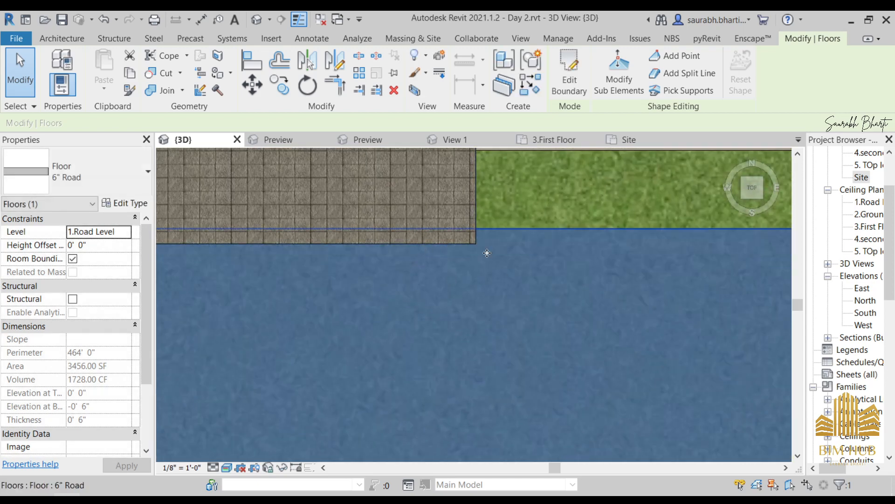
pyautogui.moveTo(500, 277); pyautogui.dragTo(498, 249)
pyautogui.press('Down')
pyautogui.press('Down')
pyautogui.press('Down')
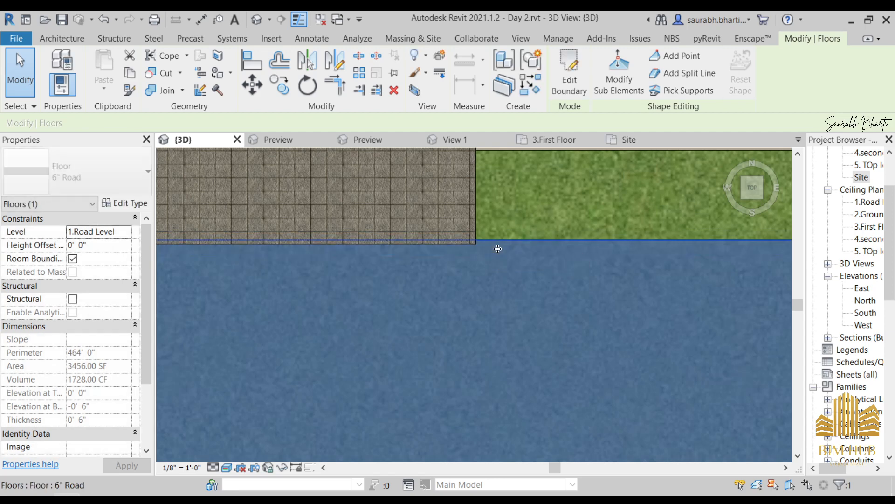
# Edit the Generic - 6" plot floor's boundary to extend its front edge to the road and finish the sketch
pyautogui.click(553, 214)
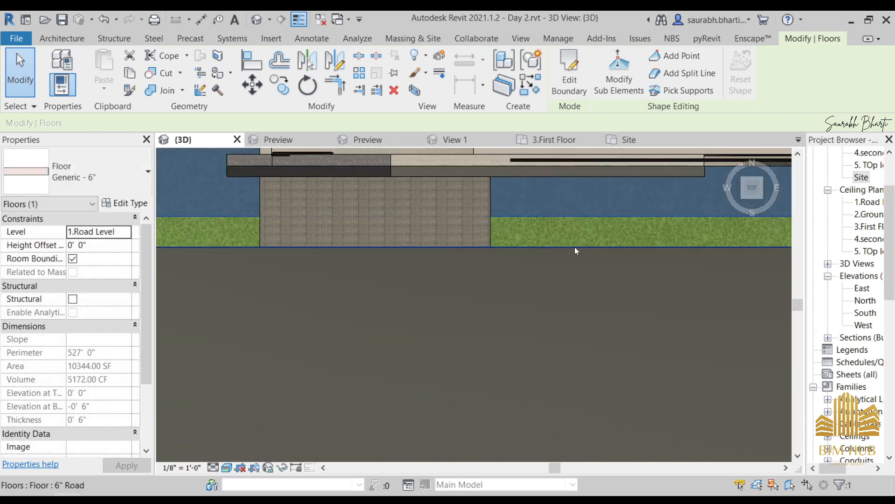
pyautogui.click(567, 71)
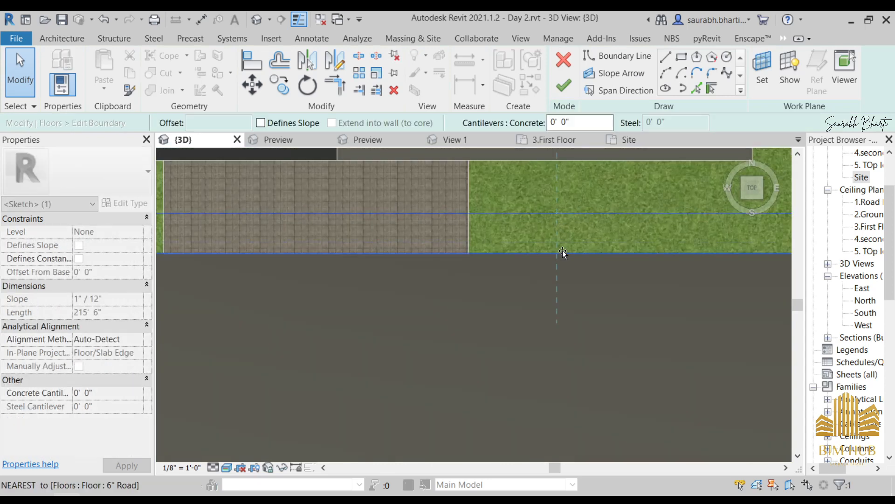
pyautogui.click(563, 86)
# Inspect how the plot floor, ramp and road meet from several angles in the 3D view
pyautogui.keyDown('shift'); pyautogui.moveTo(540, 303); pyautogui.dragTo(570, 201, button='middle'); pyautogui.keyUp('shift')
pyautogui.scroll(-5, 525, 237)
pyautogui.click(523, 325)
pyautogui.keyDown('shift'); pyautogui.moveTo(536, 323); pyautogui.dragTo(550, 427, button='middle'); pyautogui.keyUp('shift')
pyautogui.scroll(-3, 383, 337)
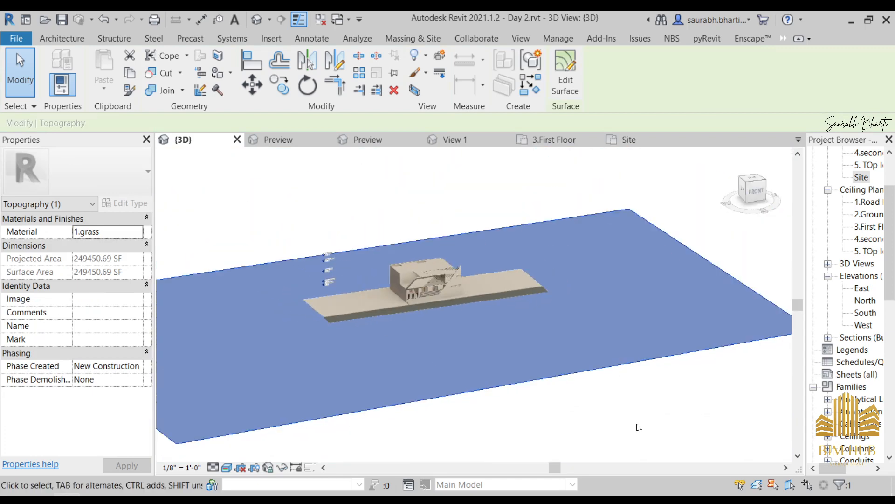
pyautogui.click(637, 424)
pyautogui.keyDown('shift'); pyautogui.moveTo(402, 347); pyautogui.dragTo(381, 352, button='middle'); pyautogui.keyUp('shift')
pyautogui.scroll(4, 400, 297)
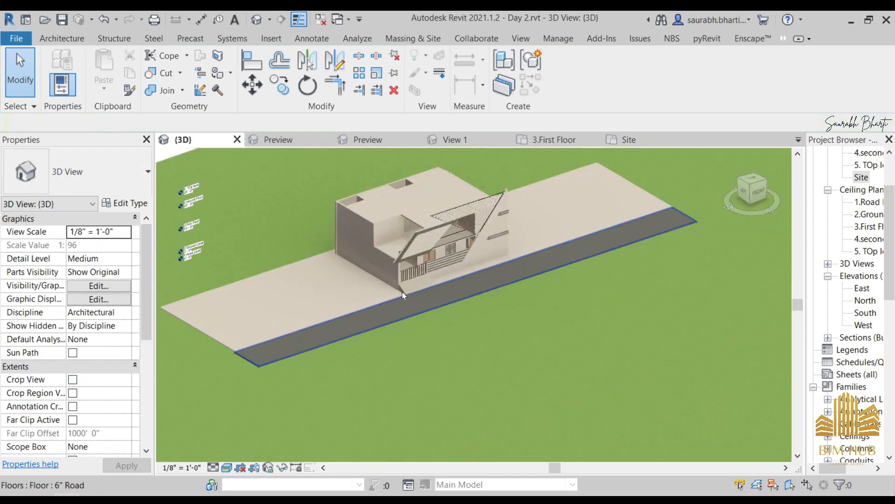
pyautogui.keyDown('shift'); pyautogui.moveTo(517, 275); pyautogui.dragTo(331, 323, button='middle'); pyautogui.keyUp('shift')
# Switch to Photos, examine the driveway and road edge in the Night.png reference, and return to Revit
pyautogui.hotkey('alt', 'Tab')
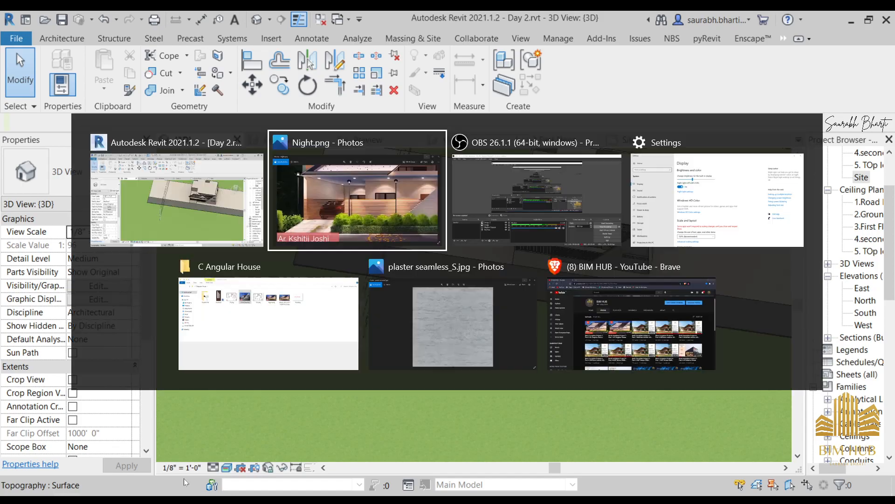
pyautogui.scroll(3, 525, 432)
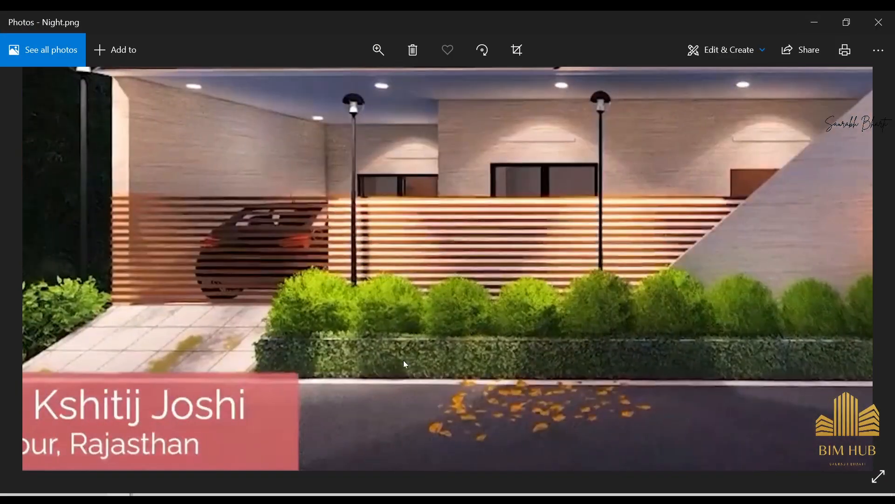
pyautogui.click(814, 24)
# In the top view, start a 6" Road floor and sketch a narrow rectangle along the road's full house-side edge
pyautogui.keyDown('shift'); pyautogui.moveTo(508, 275); pyautogui.dragTo(591, 220, button='middle'); pyautogui.keyUp('shift')
pyautogui.scroll(2, 640, 231)
pyautogui.click(591, 220)
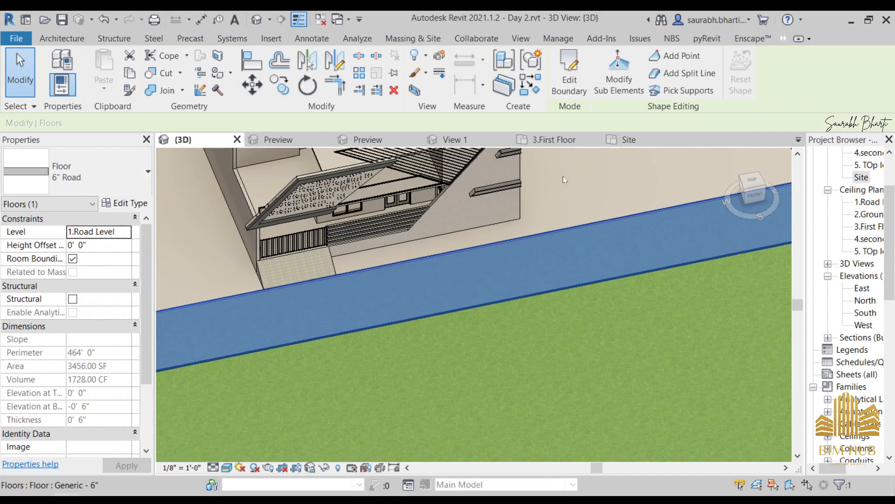
pyautogui.click(752, 181)
pyautogui.scroll(5, 448, 289)
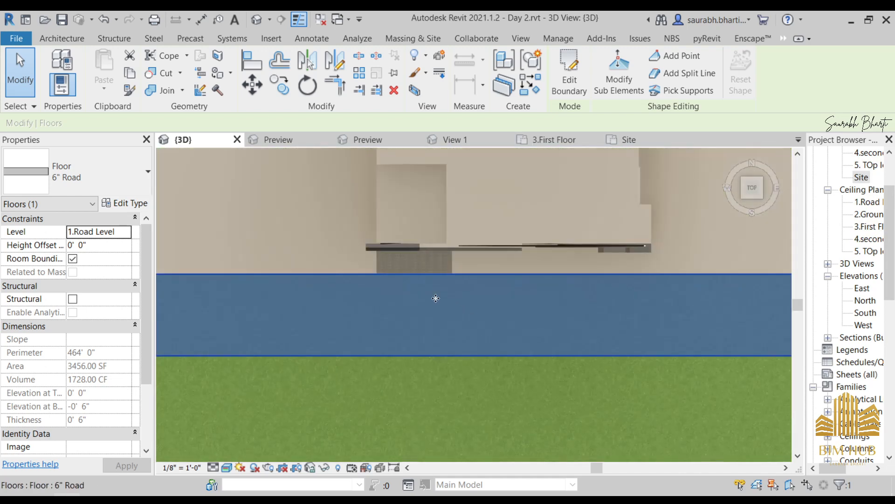
pyautogui.scroll(2, 440, 268)
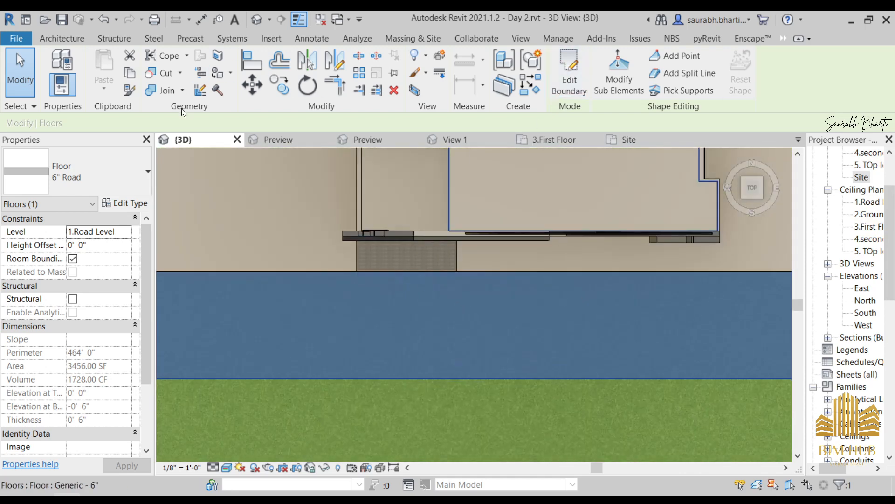
pyautogui.click(60, 38)
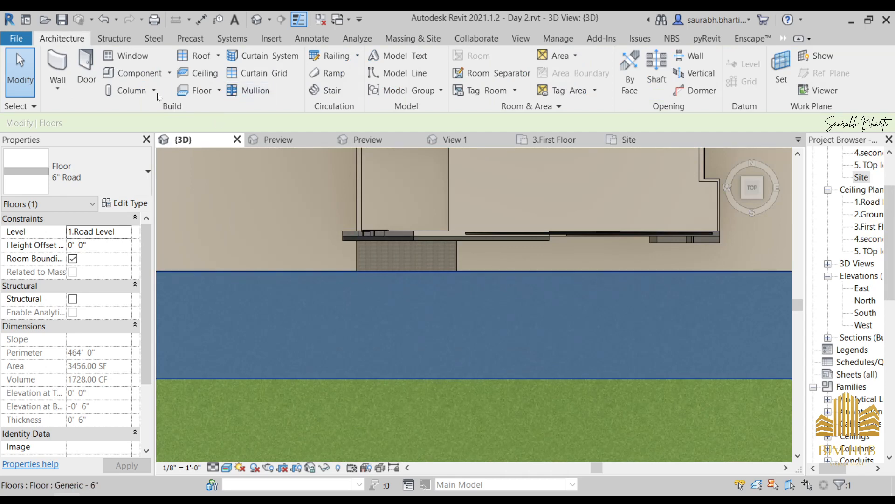
pyautogui.click(212, 90)
pyautogui.scroll(-2, 400, 274)
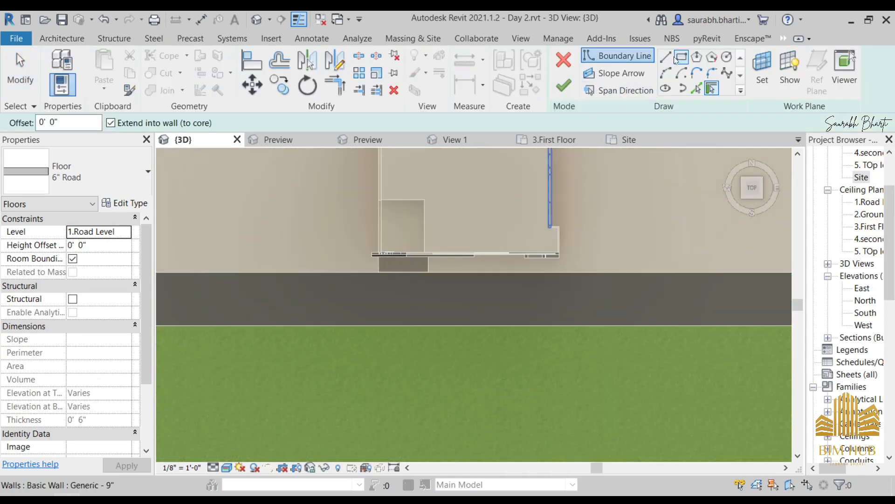
pyautogui.moveTo(299, 282); pyautogui.dragTo(612, 284, button='middle')
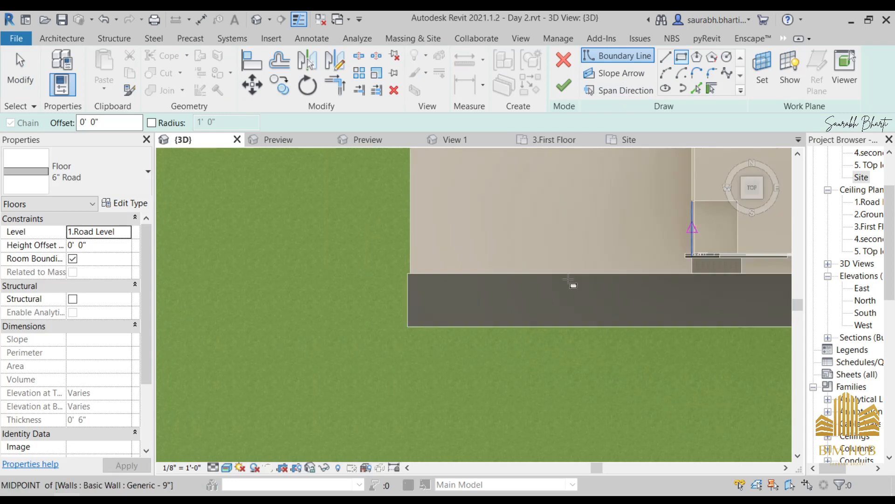
pyautogui.click(409, 274)
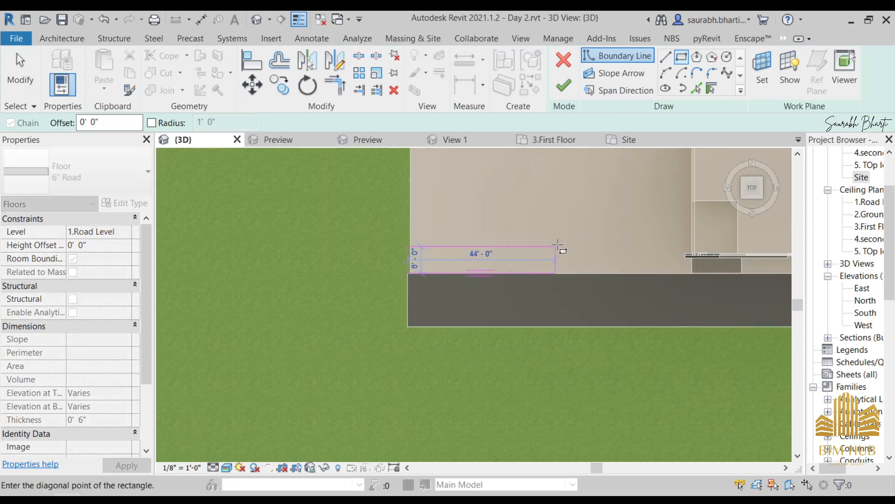
pyautogui.moveTo(685, 256); pyautogui.dragTo(242, 260, button='middle')
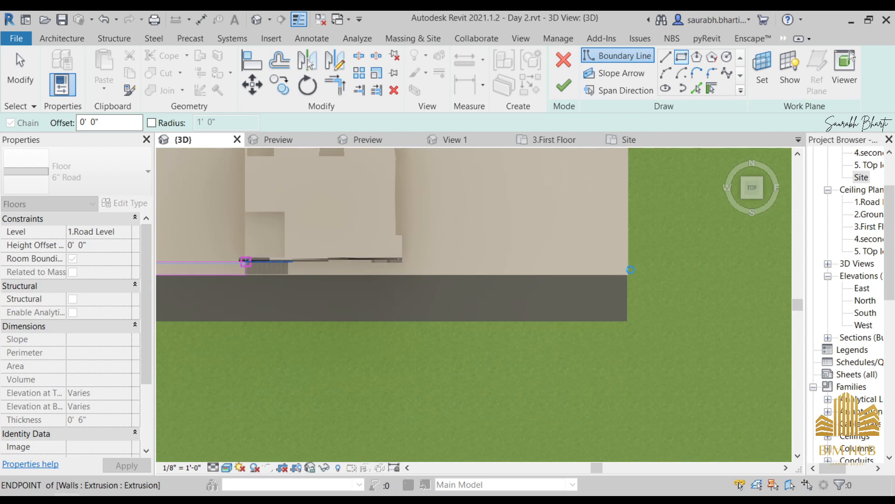
pyautogui.moveTo(728, 271); pyautogui.dragTo(631, 270, button='middle')
pyautogui.scroll(5, 536, 270)
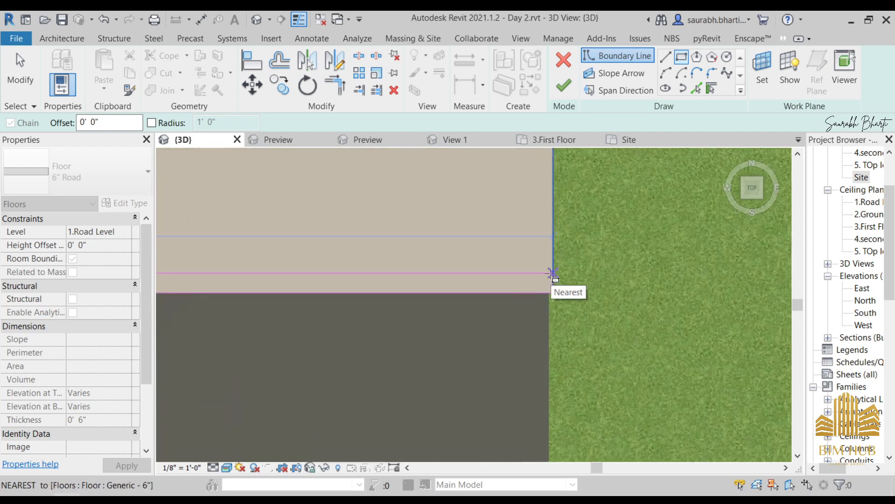
pyautogui.click(553, 274)
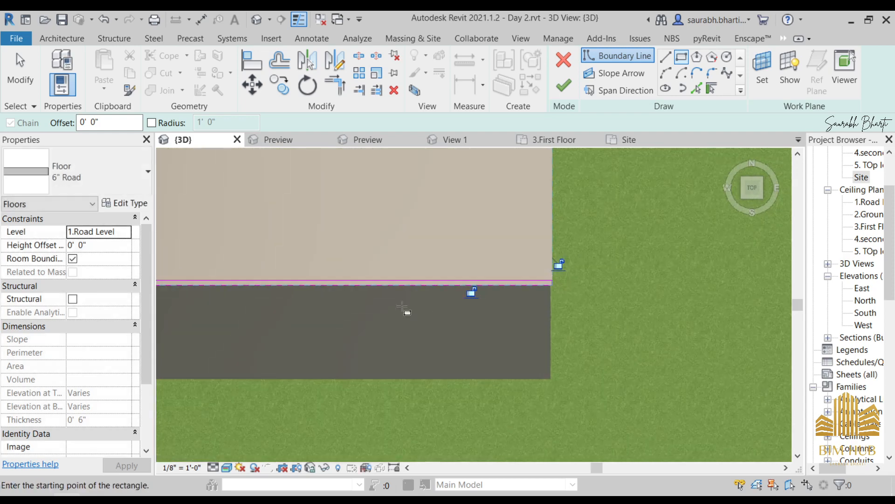
pyautogui.moveTo(402, 307); pyautogui.dragTo(618, 298, button='middle')
pyautogui.scroll(-3, 521, 297)
pyautogui.press('Escape')
# Copy the narrow boundary rectangle to the road's opposite edge by its corner point and finish the floor
pyautogui.moveTo(415, 302); pyautogui.dragTo(518, 274, button='middle')
pyautogui.scroll(-1, 522, 272)
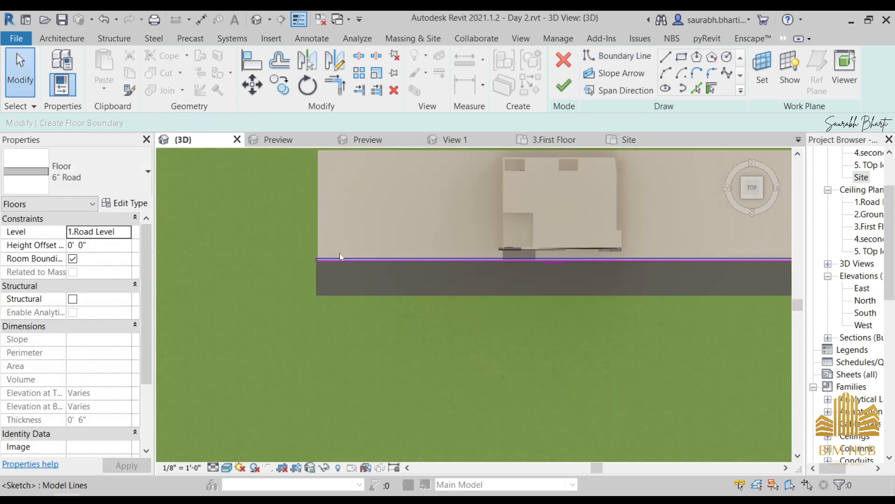
pyautogui.moveTo(293, 239); pyautogui.dragTo(500, 300)
pyautogui.scroll(-1, 597, 291)
pyautogui.moveTo(599, 295); pyautogui.dragTo(503, 299, button='middle')
pyautogui.moveTo(500, 300); pyautogui.dragTo(676, 281)
pyautogui.click(280, 84)
pyautogui.scroll(4, 251, 258)
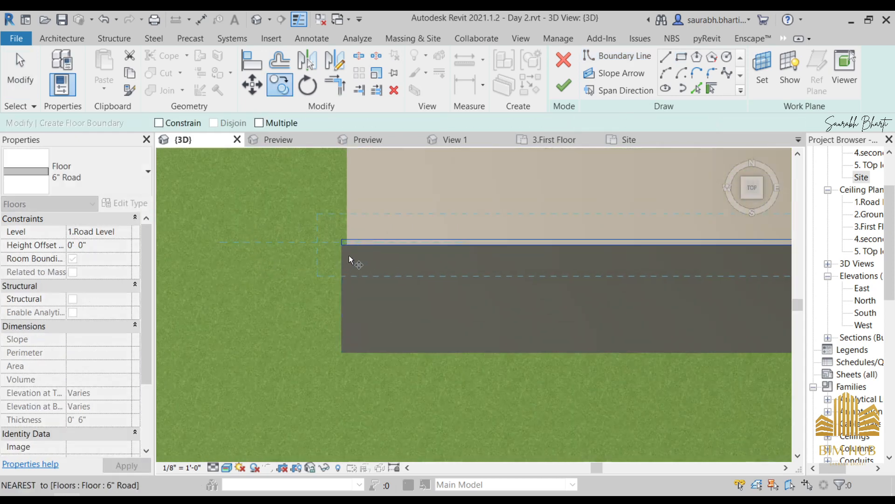
pyautogui.scroll(2, 347, 248)
pyautogui.click(335, 233)
pyautogui.moveTo(362, 377); pyautogui.dragTo(387, 189, button='middle')
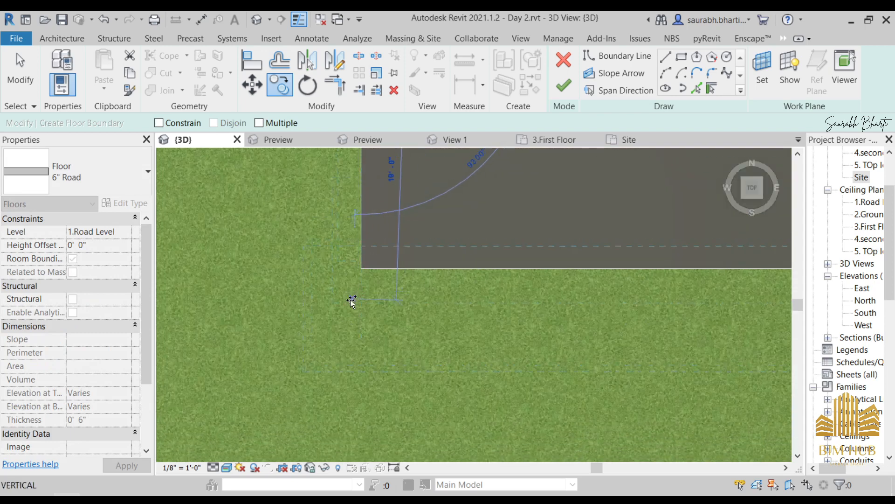
pyautogui.click(361, 268)
pyautogui.scroll(-3, 376, 277)
pyautogui.moveTo(536, 289); pyautogui.dragTo(341, 341, button='middle')
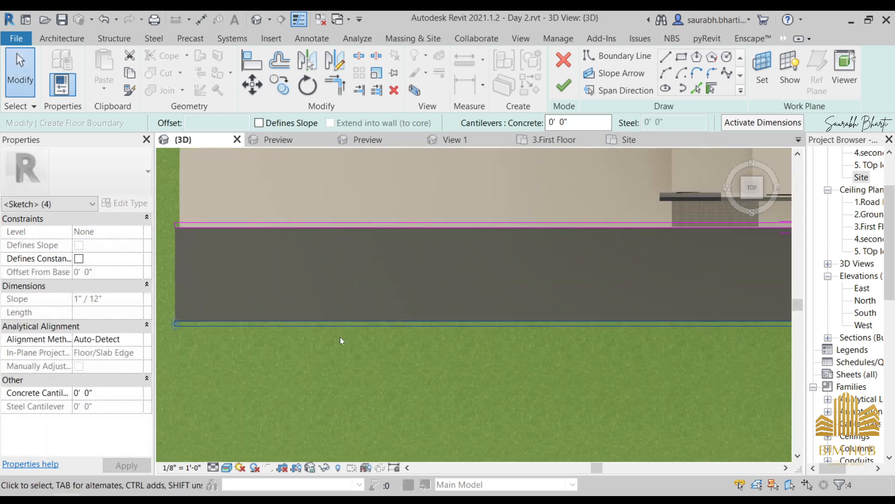
pyautogui.scroll(-3, 494, 279)
pyautogui.scroll(1, 565, 208)
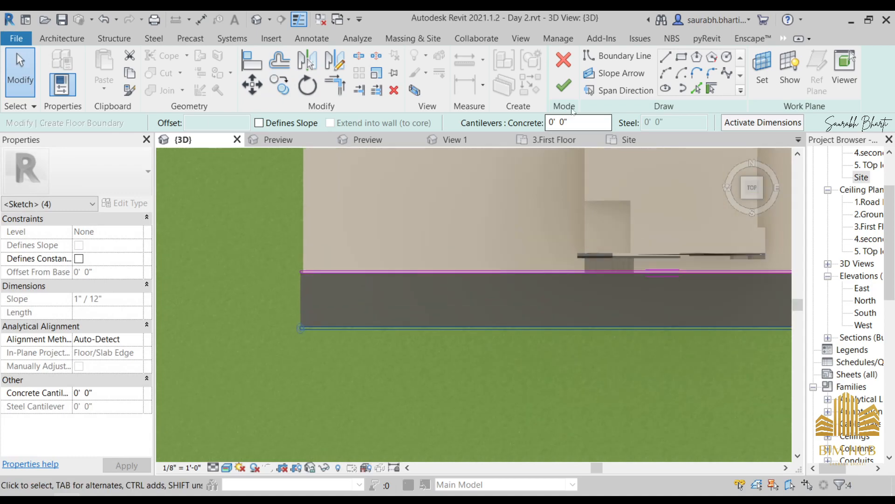
pyautogui.click(564, 86)
pyautogui.press('Escape')
# Raise the new road edge strips by setting their height offset from the level to 0' 1"
pyautogui.keyDown('shift'); pyautogui.moveTo(592, 313); pyautogui.dragTo(606, 170, button='middle'); pyautogui.keyUp('shift')
pyautogui.scroll(2, 598, 295)
pyautogui.keyDown('shift'); pyautogui.moveTo(598, 296); pyautogui.dragTo(539, 363, button='middle'); pyautogui.keyUp('shift')
pyautogui.click(572, 317)
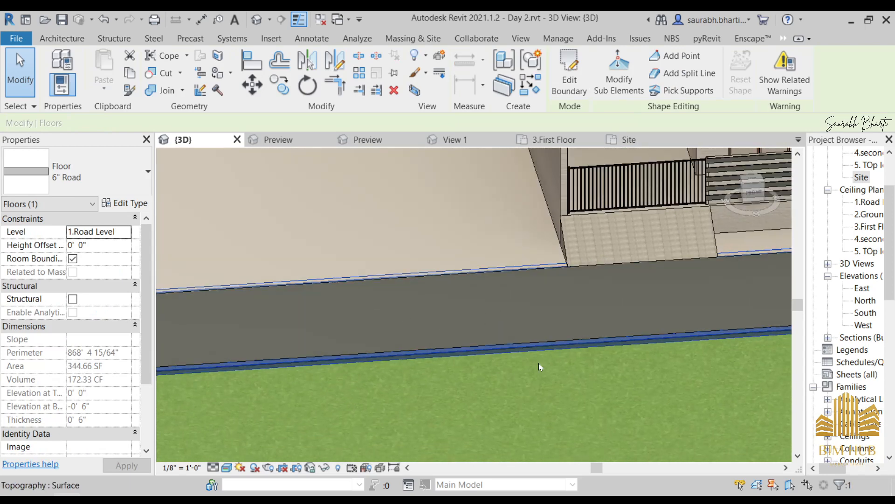
pyautogui.click(108, 245)
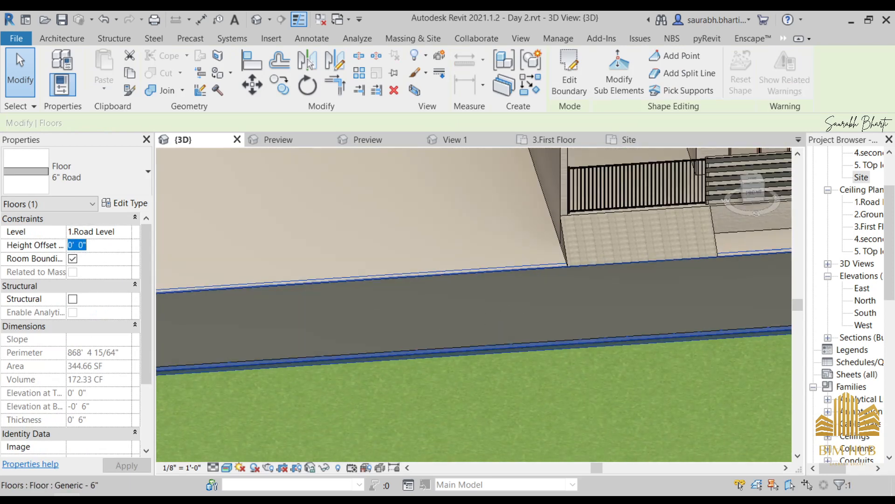
pyautogui.write('1"')
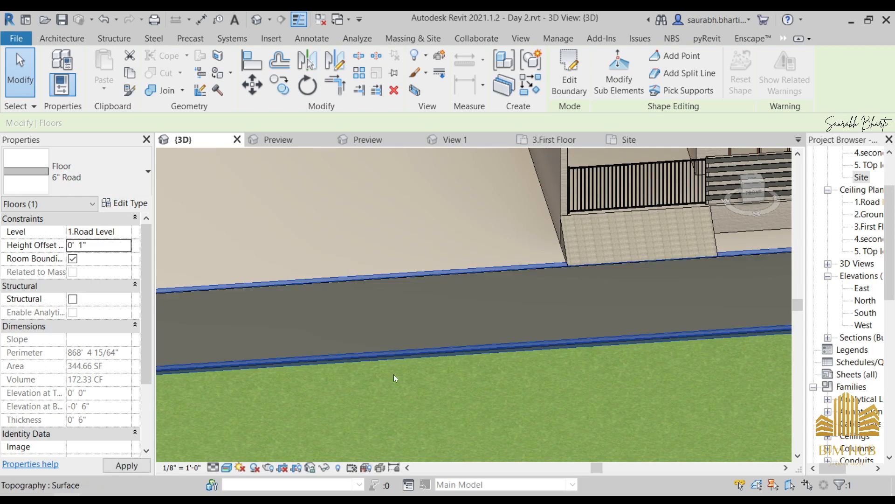
pyautogui.click(409, 369)
pyautogui.keyDown('shift'); pyautogui.moveTo(409, 368); pyautogui.dragTo(574, 341, button='middle'); pyautogui.keyUp('shift')
pyautogui.press('Escape')
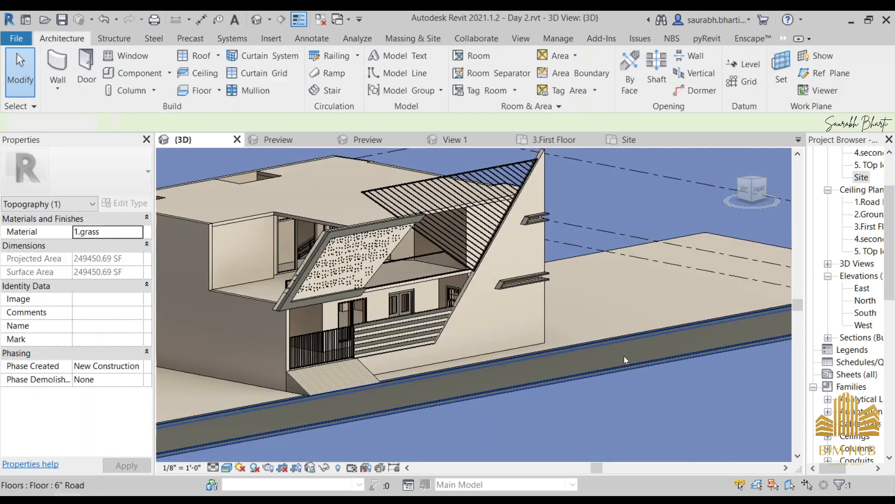
# Open the paved driveway ramp for in-place editing
pyautogui.keyDown('shift'); pyautogui.moveTo(623, 356); pyautogui.dragTo(479, 301, button='middle'); pyautogui.keyUp('shift')
pyautogui.scroll(-2, 510, 421)
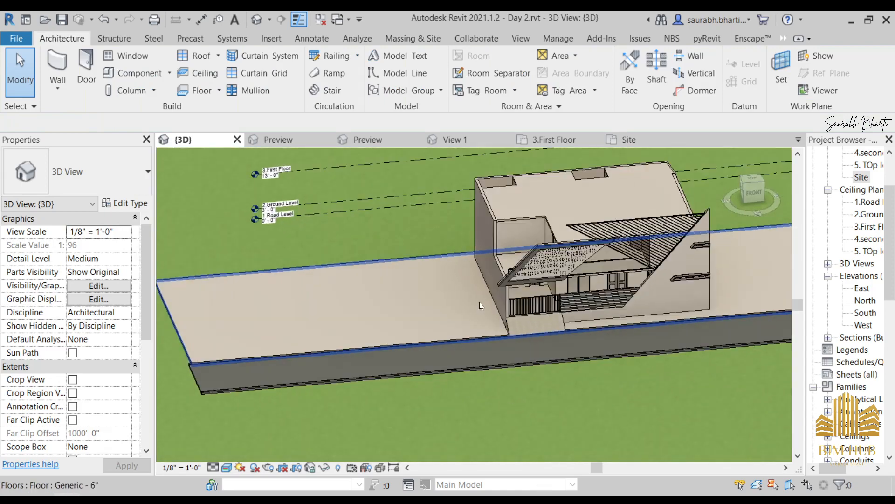
pyautogui.scroll(8, 508, 283)
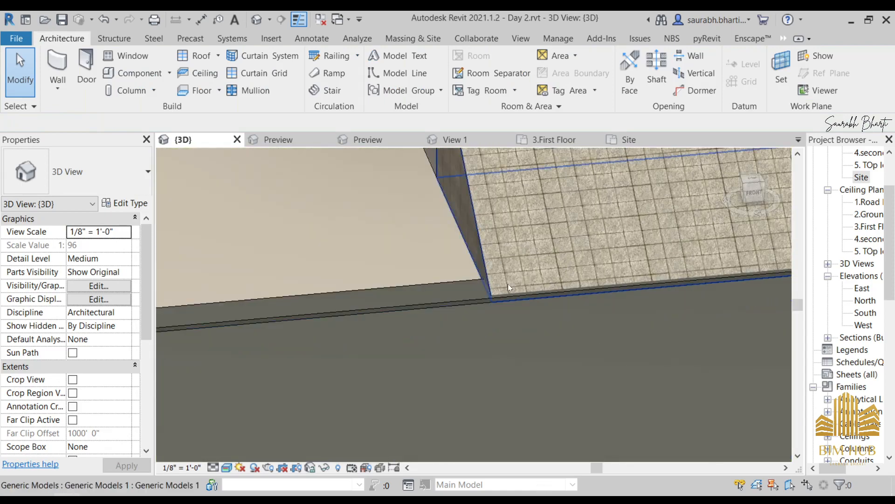
pyautogui.click(482, 263)
pyautogui.keyDown('shift'); pyautogui.moveTo(482, 263); pyautogui.dragTo(606, 242, button='middle'); pyautogui.keyUp('shift')
pyautogui.click(749, 186)
pyautogui.click(566, 70)
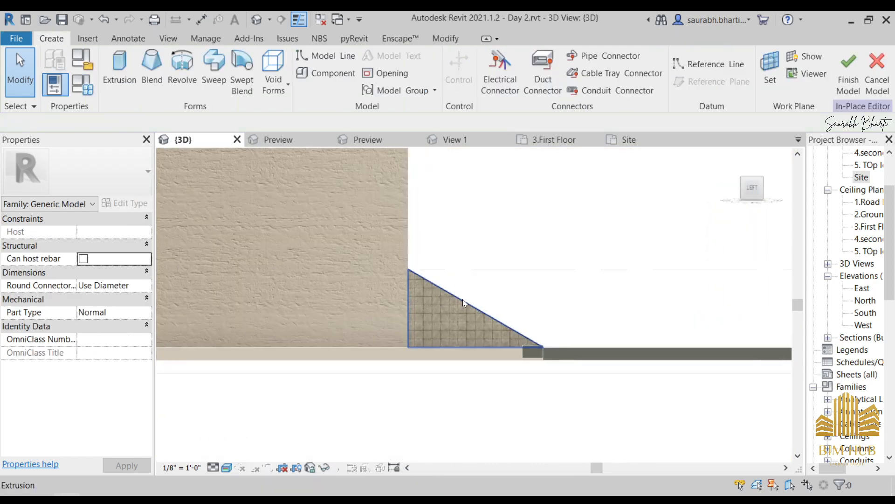
# Select the ramp extrusion and undo the last change made to it
pyautogui.click(463, 298)
pyautogui.keyDown('shift'); pyautogui.moveTo(462, 298); pyautogui.dragTo(715, 209, button='middle'); pyautogui.keyUp('shift')
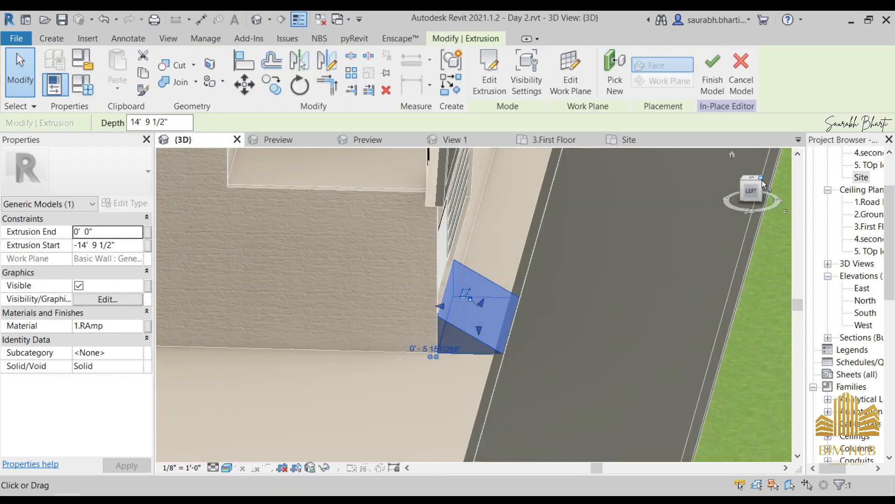
pyautogui.moveTo(750, 192); pyautogui.dragTo(749, 194)
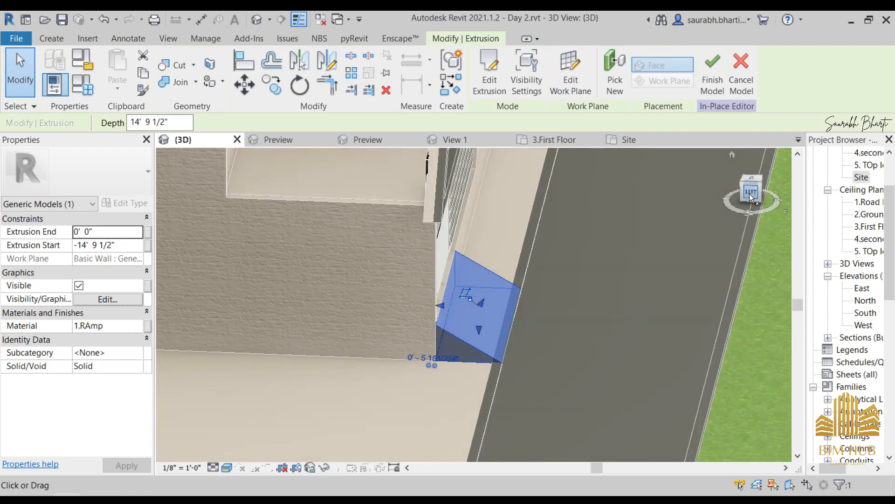
pyautogui.click(754, 179)
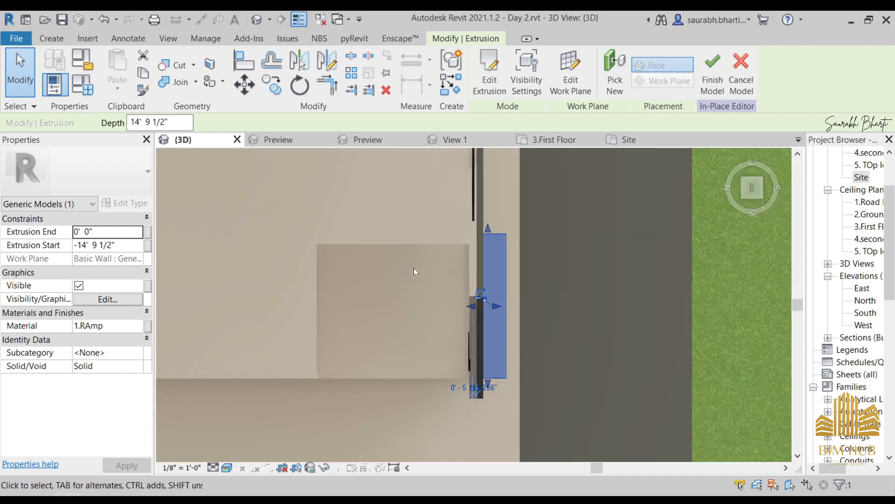
pyautogui.hotkey('ctrl', 'z')
pyautogui.scroll(3, 496, 326)
pyautogui.scroll(-1, 494, 348)
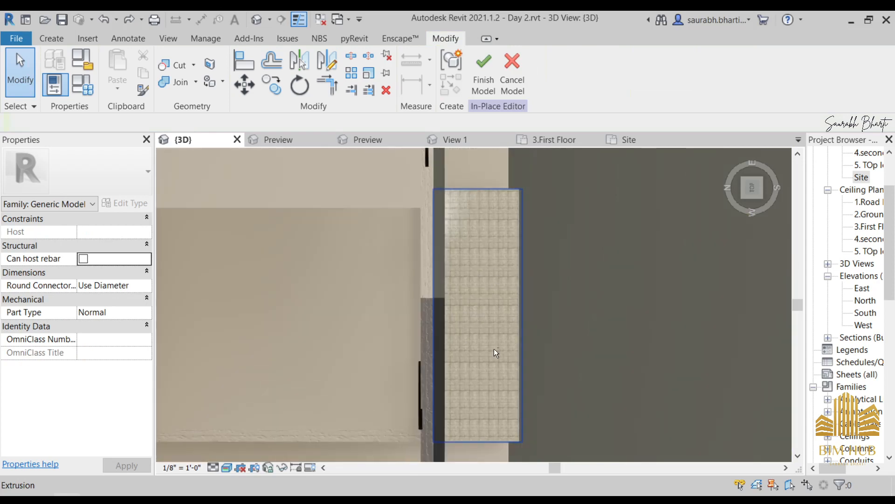
# Edit the ramp extrusion's profile in the left view and pull the sloped line's lower end back to the edge strip's house-side face
pyautogui.keyDown('shift'); pyautogui.moveTo(493, 348); pyautogui.dragTo(497, 186, button='middle'); pyautogui.keyUp('shift')
pyautogui.click(497, 396)
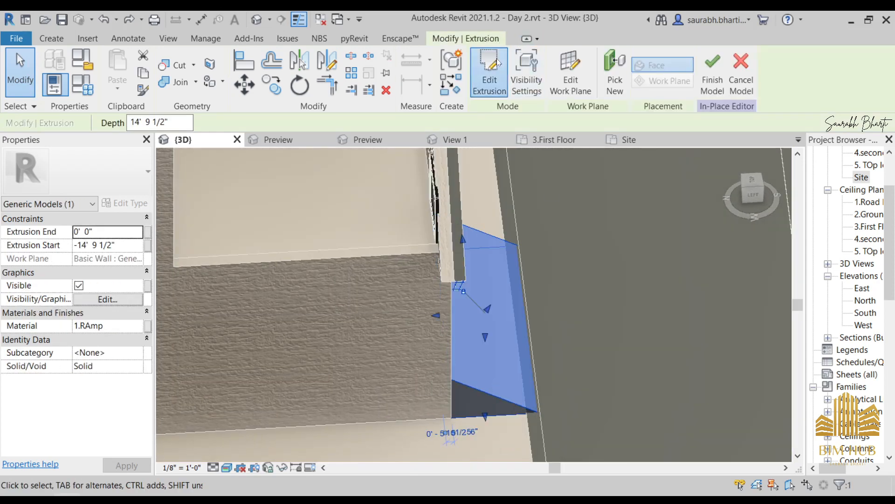
pyautogui.click(486, 72)
pyautogui.click(755, 191)
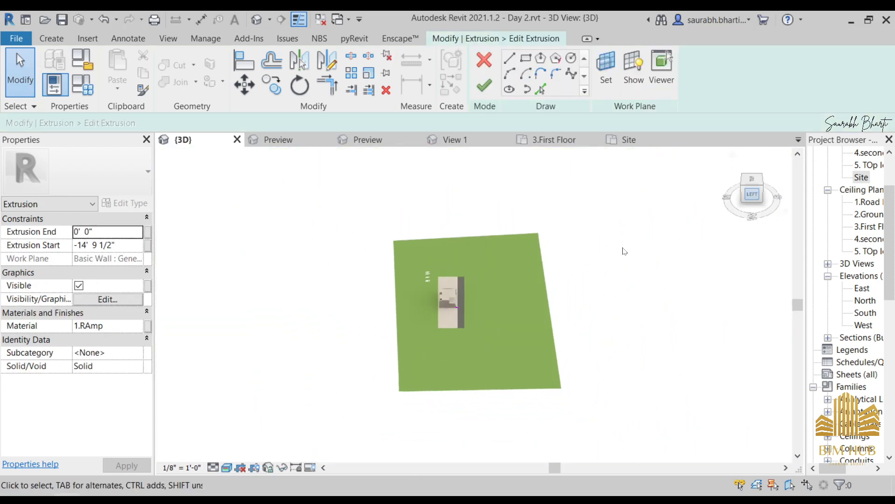
pyautogui.scroll(5, 529, 259)
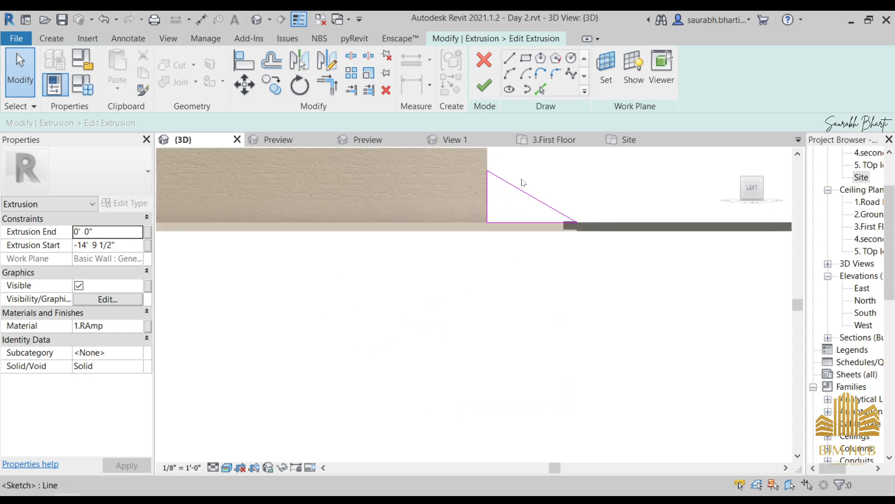
pyautogui.click(615, 293)
pyautogui.scroll(5, 645, 302)
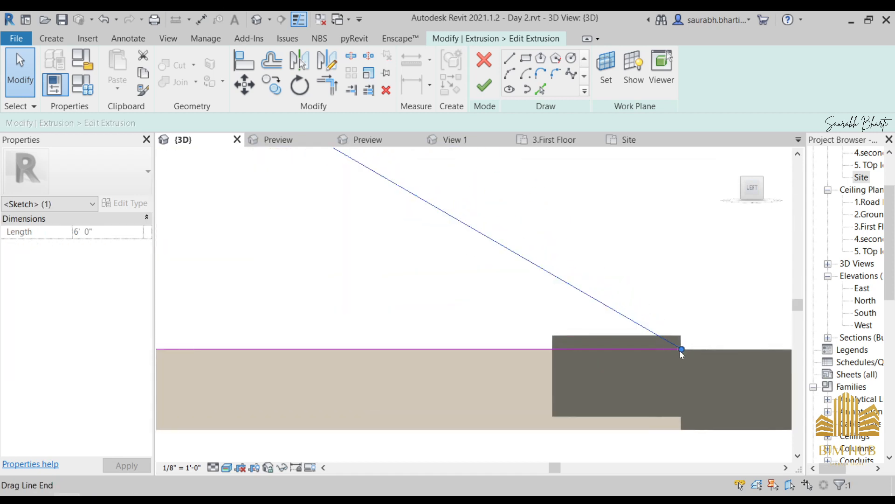
pyautogui.moveTo(680, 349); pyautogui.dragTo(552, 349)
# Trim the ramp profile's base line to the sloped line's new end and finish the sketch
pyautogui.click(618, 348)
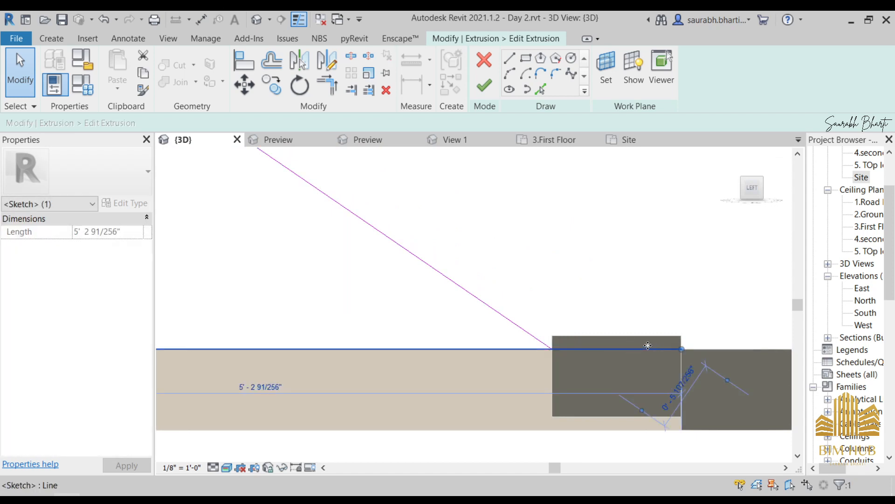
pyautogui.press('t')
pyautogui.press('r')
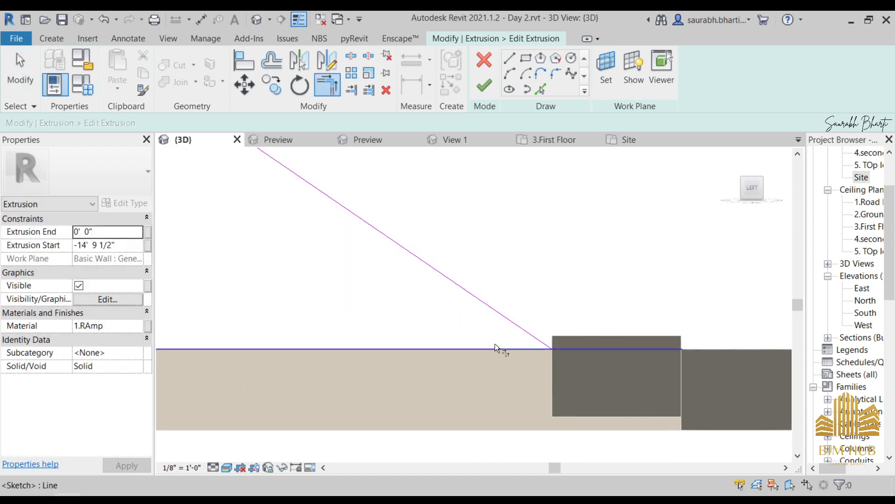
pyautogui.click(495, 347)
pyautogui.click(517, 326)
pyautogui.click(483, 85)
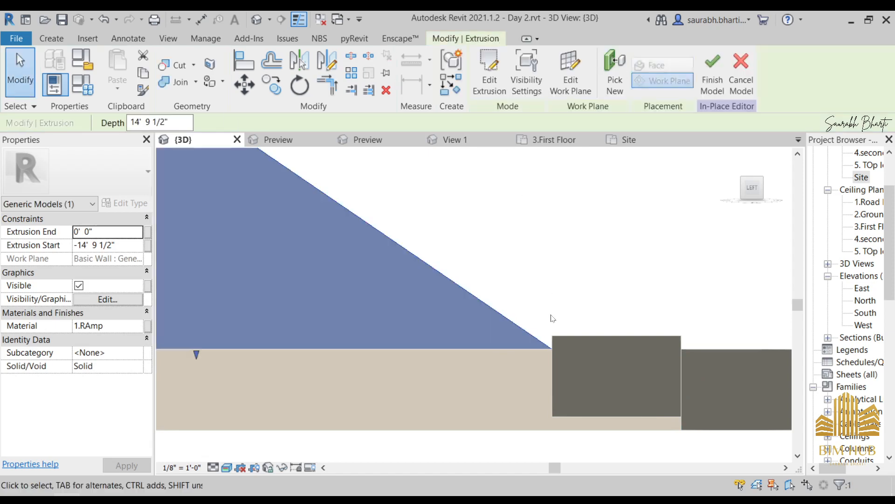
# Deselect the shortened ramp extrusion and finish the in-place model
pyautogui.moveTo(553, 318)
pyautogui.keyDown('shift'); pyautogui.mouseDown(button='middle')
pyautogui.moveTo(597, 354)
pyautogui.moveTo(523, 351)
pyautogui.mouseUp(button='middle'); pyautogui.keyUp('shift')
pyautogui.scroll(-3, 523, 350)
pyautogui.click(536, 392)
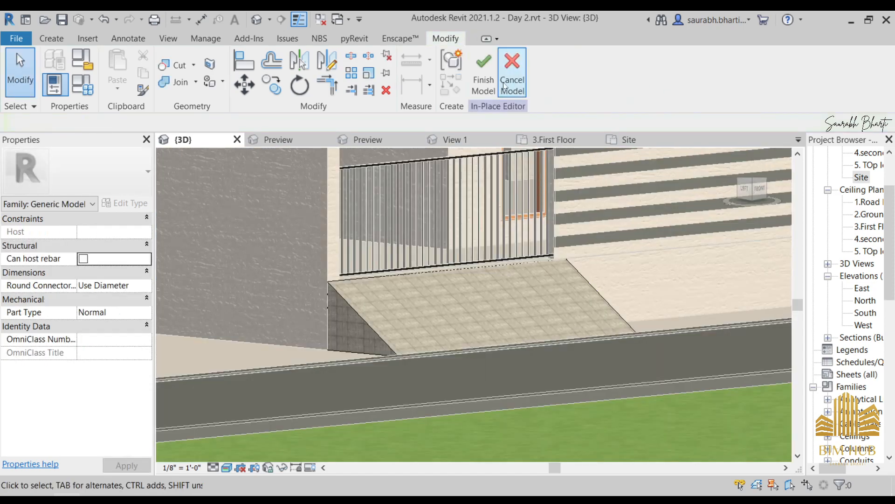
pyautogui.click(485, 83)
# Open the 2.Ground Level floor plan at the parking area behind the driveway gate
pyautogui.keyDown('shift'); pyautogui.moveTo(503, 308); pyautogui.dragTo(484, 230, button='middle'); pyautogui.keyUp('shift')
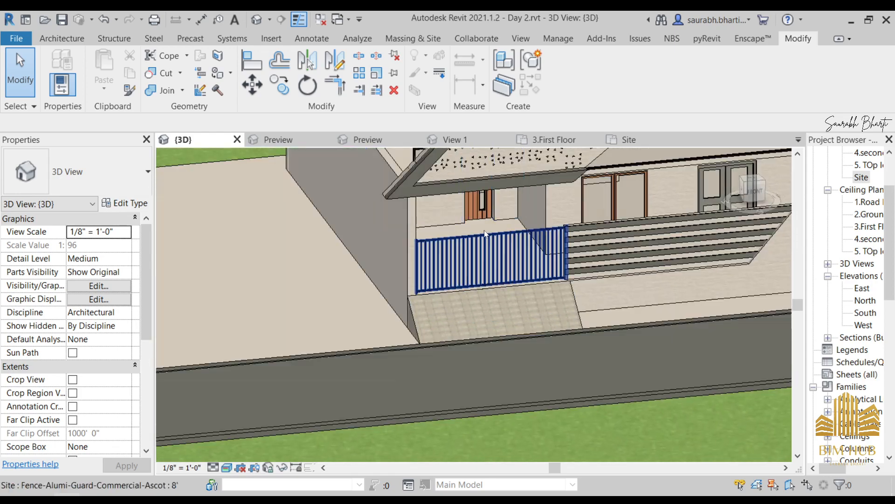
pyautogui.scroll(3, 518, 214)
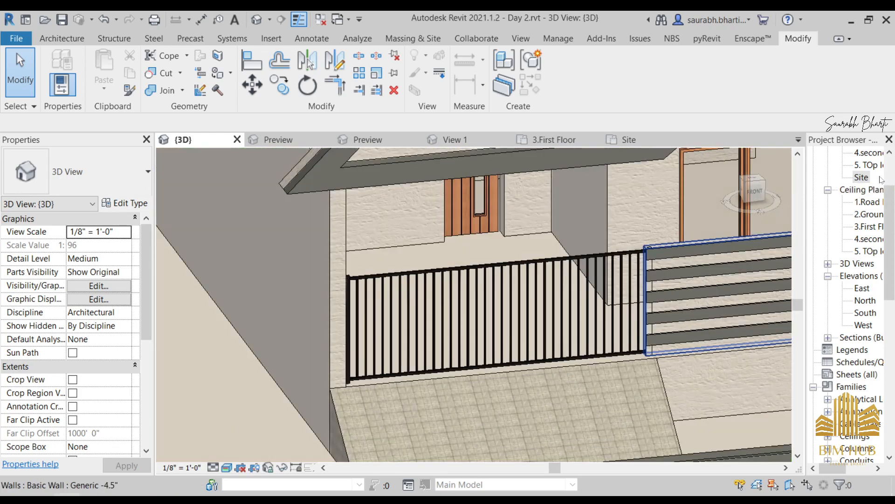
pyautogui.scroll(3, 871, 208)
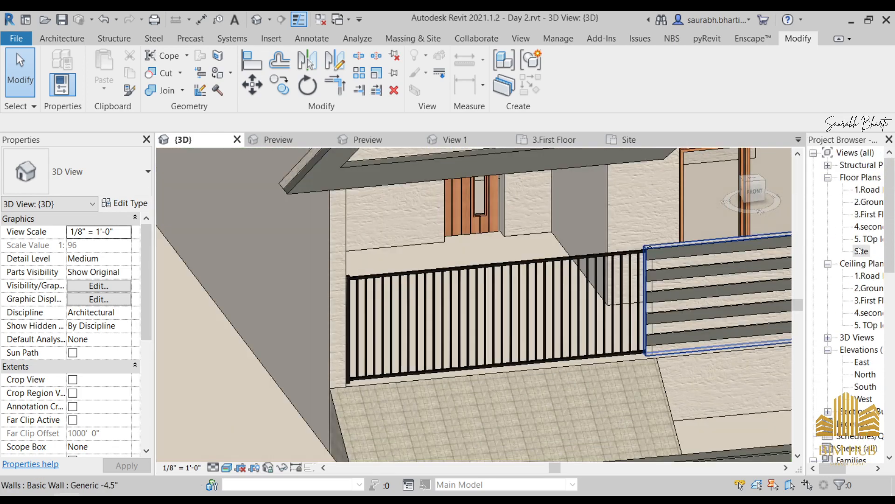
pyautogui.doubleClick(865, 202)
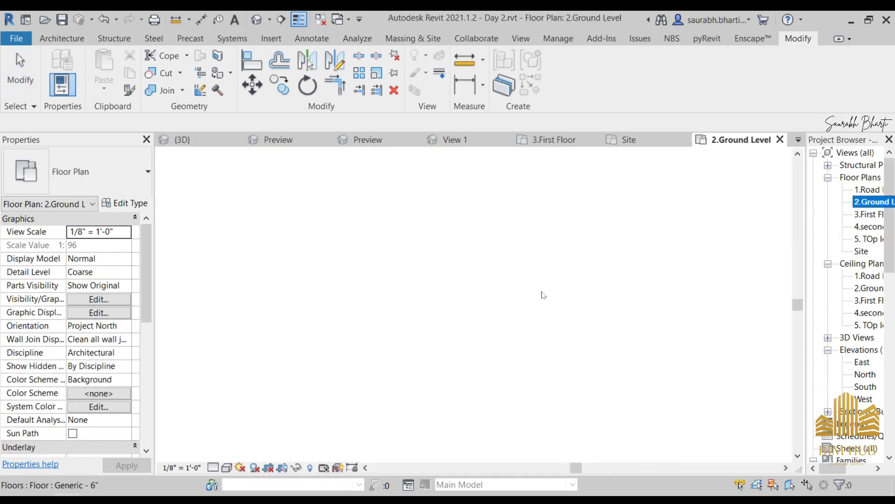
pyautogui.scroll(2, 446, 301)
pyautogui.scroll(2, 446, 302)
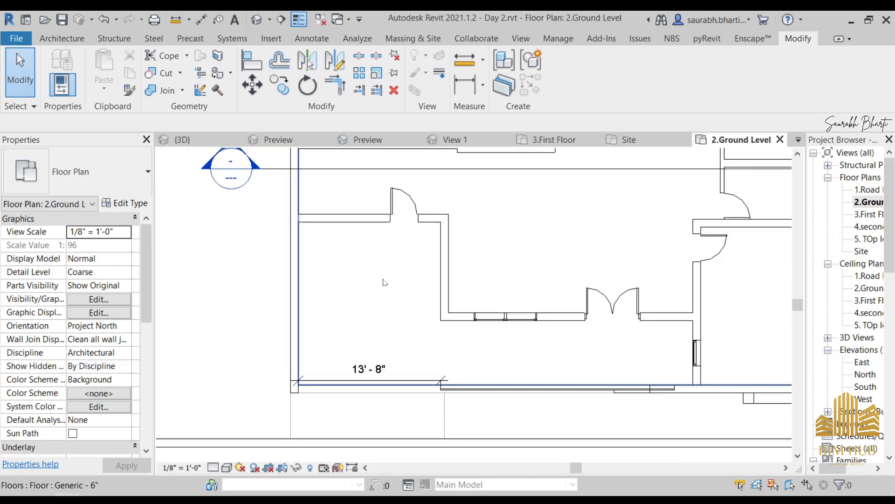
# Bring up the Enscape Asset Library and browse its Vehicles category for a car
pyautogui.click(746, 38)
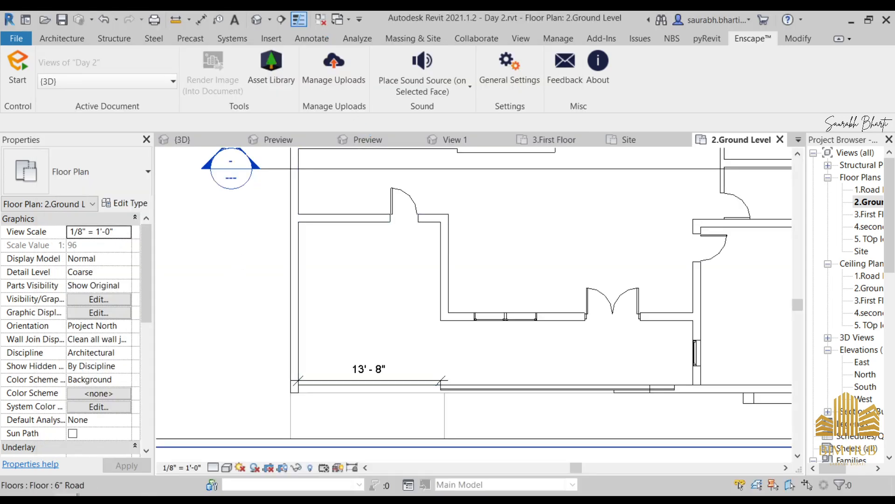
pyautogui.click(65, 498)
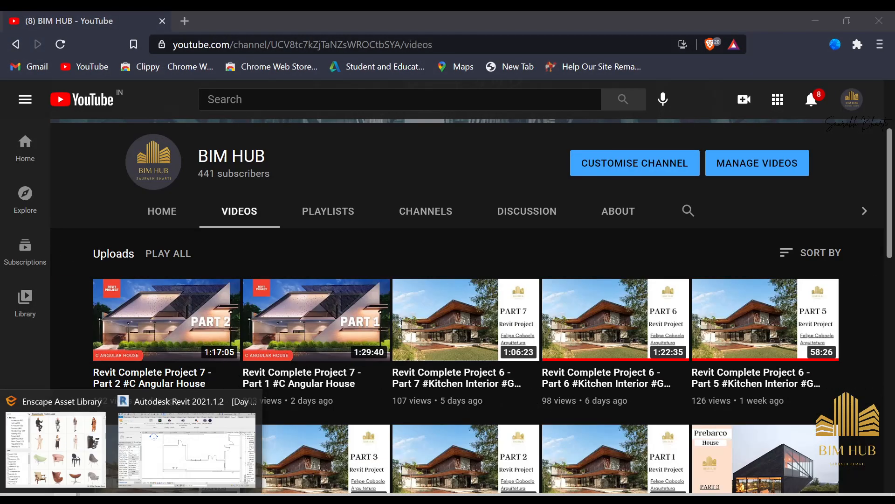
pyautogui.click(820, 21)
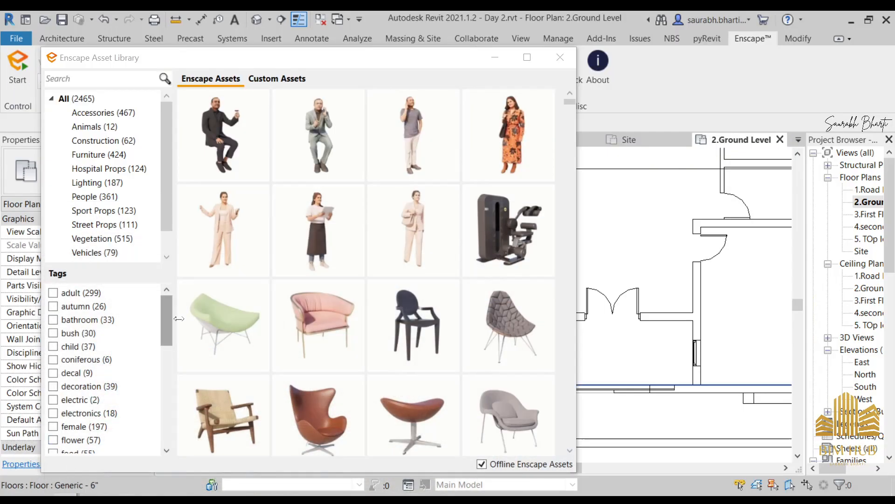
pyautogui.click(102, 239)
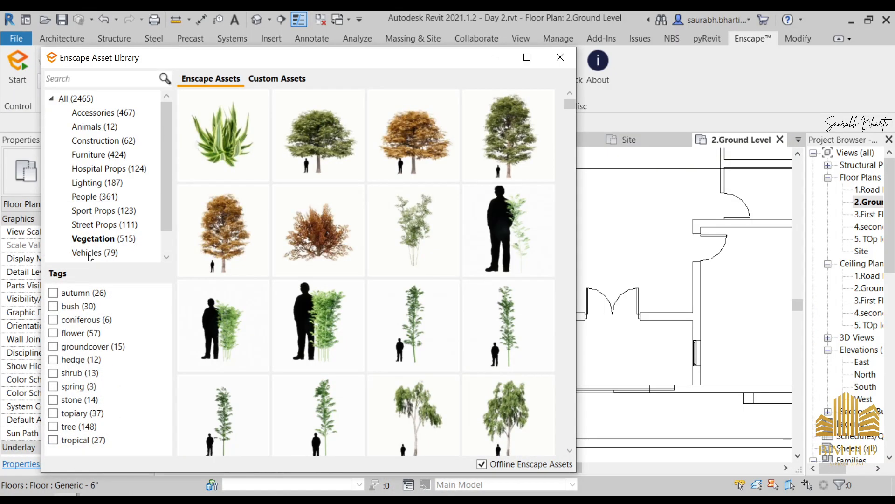
pyautogui.click(95, 252)
pyautogui.scroll(-5, 517, 298)
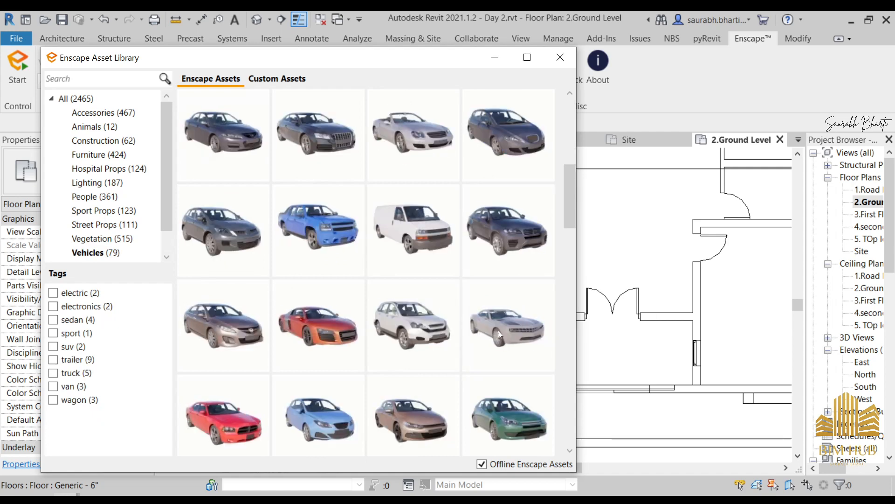
# Place the Car 16 asset lengthwise in the parking area, end the placement and minimise the asset library
pyautogui.click(412, 146)
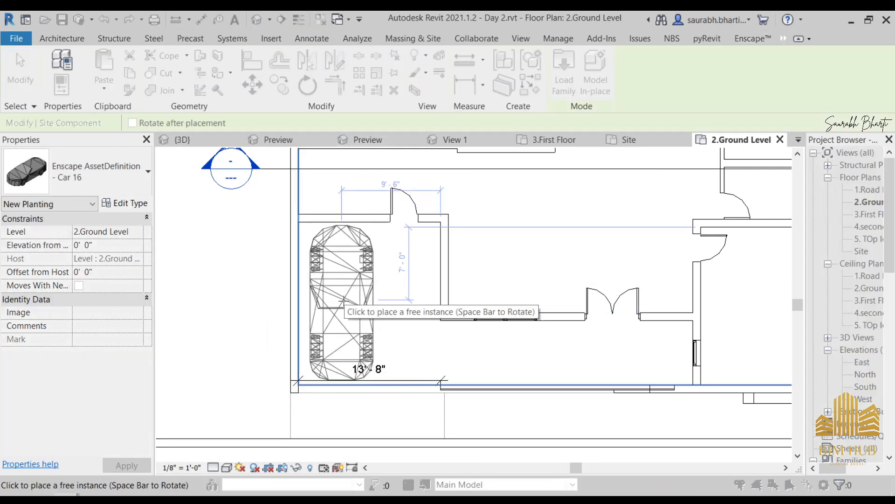
pyautogui.click(344, 303)
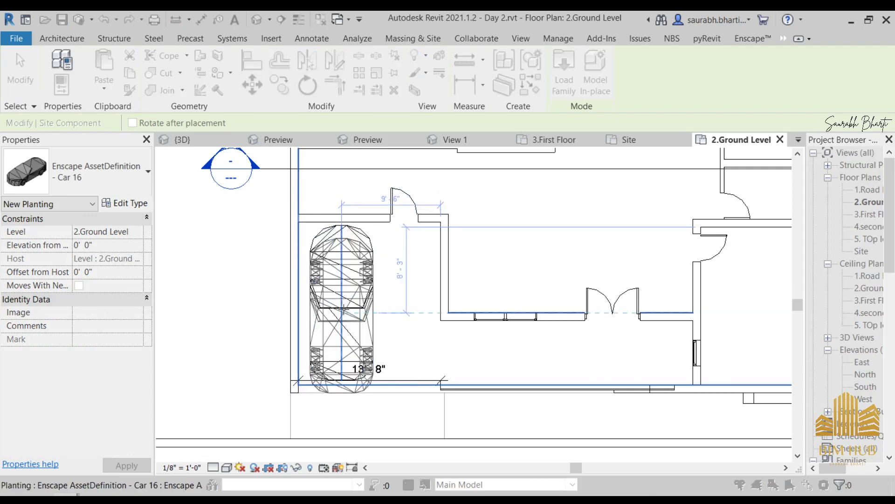
pyautogui.press('Escape')
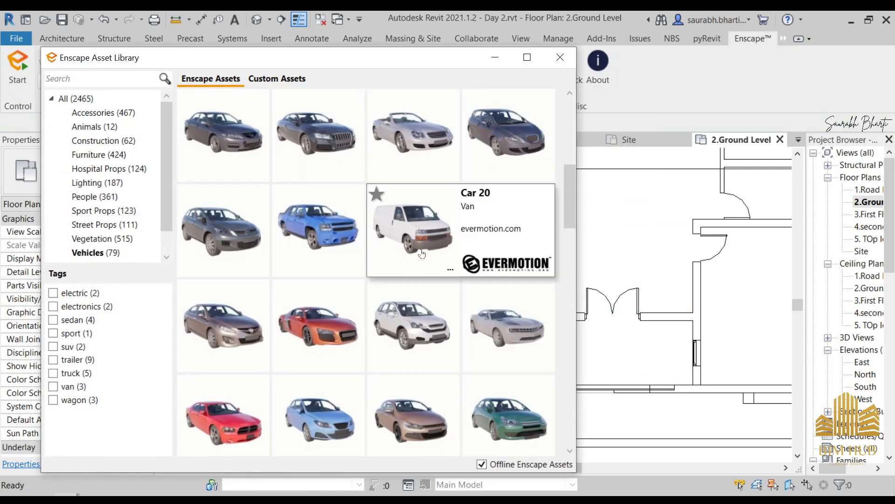
pyautogui.click(496, 58)
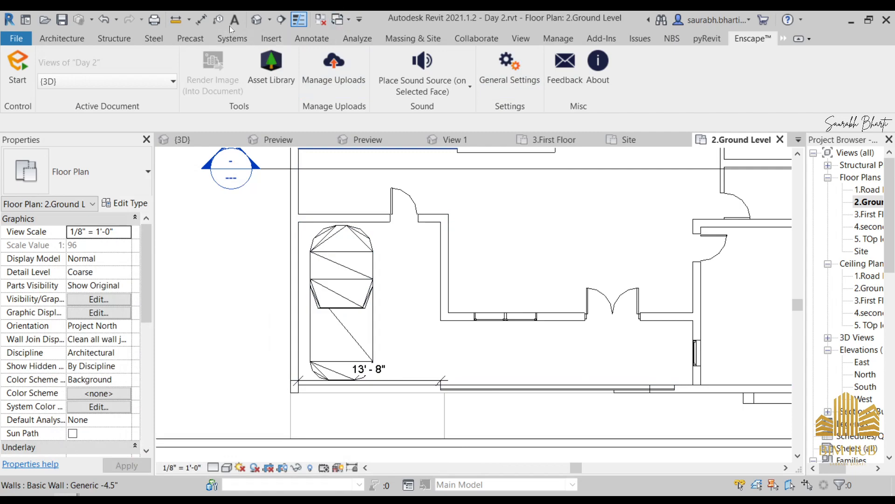
# Return to the 3D view and check the parked car behind the gate and the whole facade
pyautogui.click(256, 19)
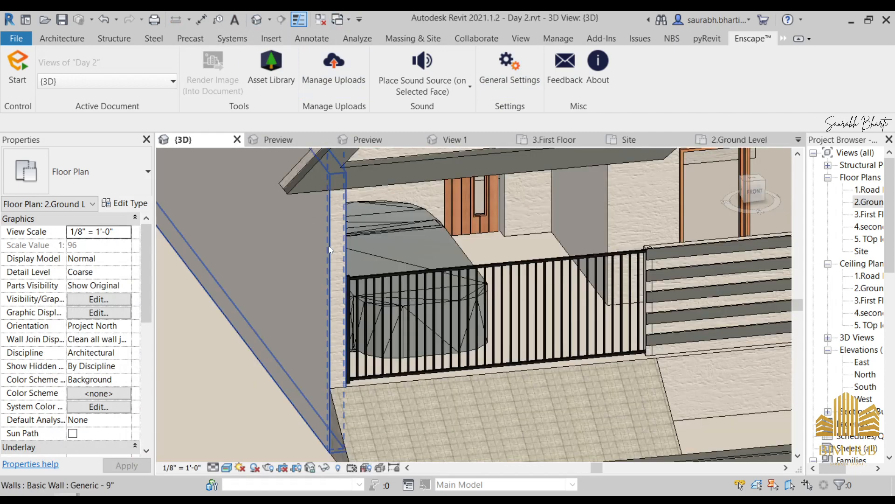
pyautogui.keyDown('shift'); pyautogui.moveTo(328, 245); pyautogui.dragTo(383, 371, button='middle'); pyautogui.keyUp('shift')
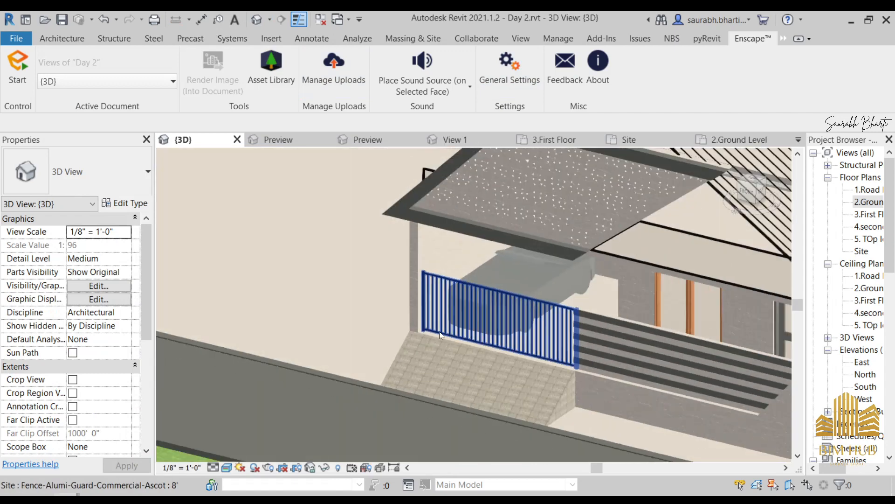
pyautogui.keyDown('shift'); pyautogui.moveTo(439, 331); pyautogui.dragTo(695, 332, button='middle'); pyautogui.keyUp('shift')
pyautogui.scroll(3, 530, 265)
pyautogui.moveTo(646, 318); pyautogui.dragTo(554, 366, button='middle')
pyautogui.scroll(-3, 550, 345)
pyautogui.keyDown('shift'); pyautogui.moveTo(689, 336); pyautogui.dragTo(635, 342, button='middle'); pyautogui.keyUp('shift')
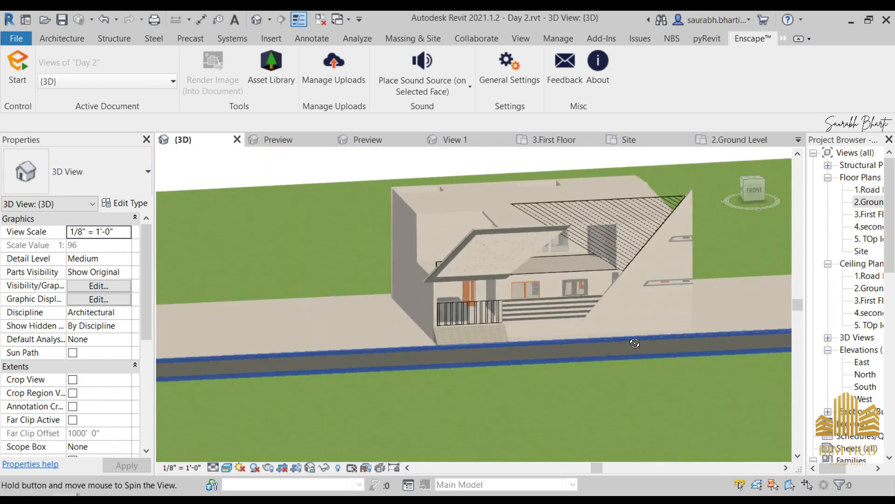
# Switch to Photos, examine the projecting wall frames in the Night.png reference, and return to Revit
pyautogui.click(190, 442)
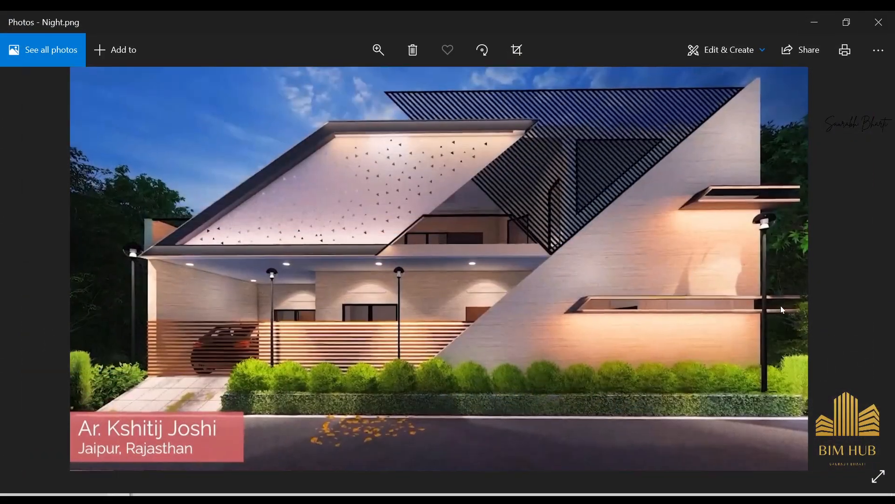
pyautogui.scroll(2, 780, 306)
pyautogui.scroll(1, 645, 162)
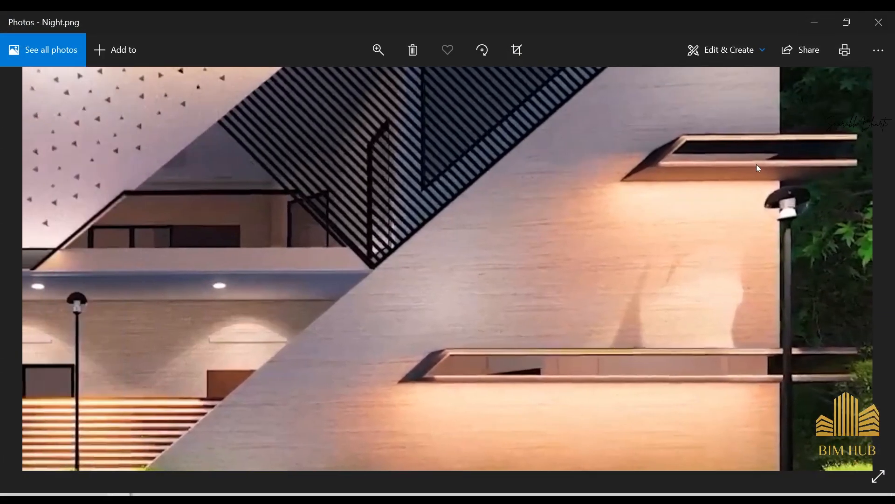
pyautogui.click(813, 19)
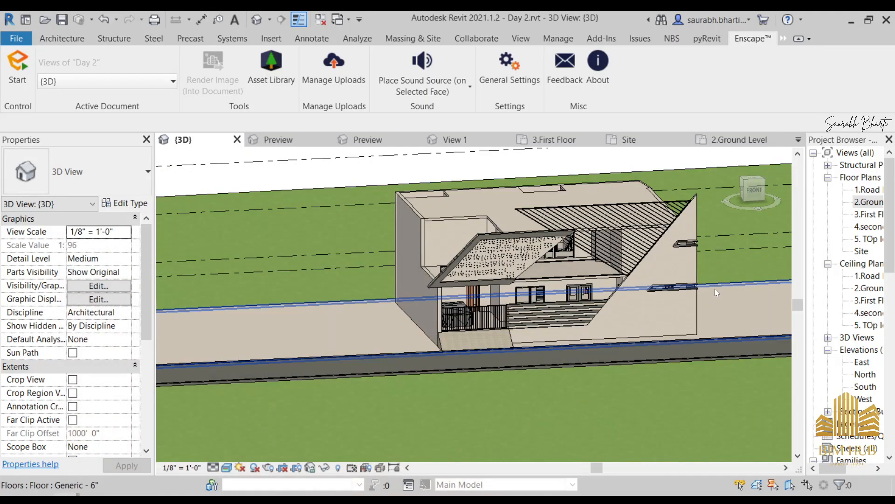
# Turn the 3D model to the front view to inspect the projecting wall frames
pyautogui.scroll(3, 715, 289)
pyautogui.click(755, 186)
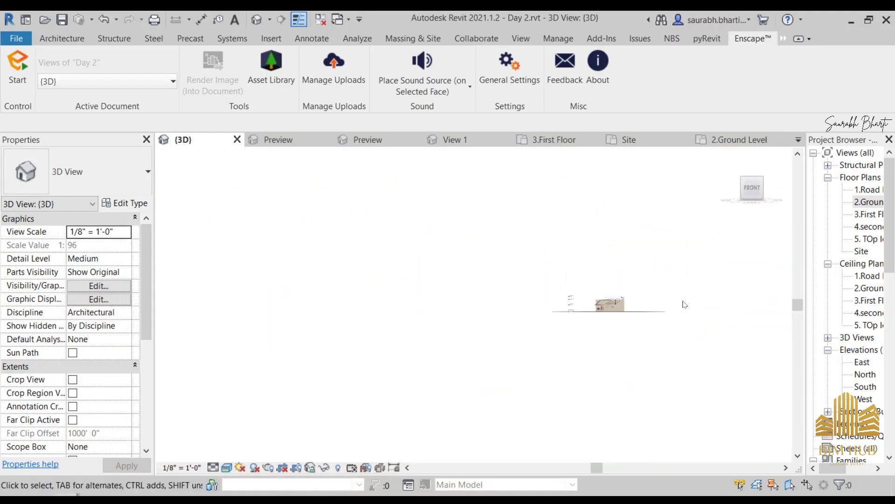
# Edit the front in-place extrusion's sketch so both slanted frames extend past the wall's outer edge
pyautogui.scroll(10, 505, 309)
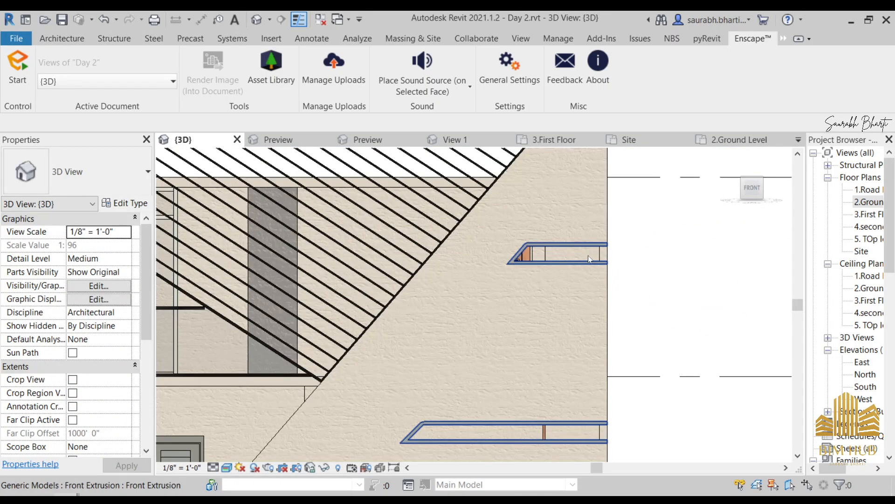
pyautogui.click(589, 256)
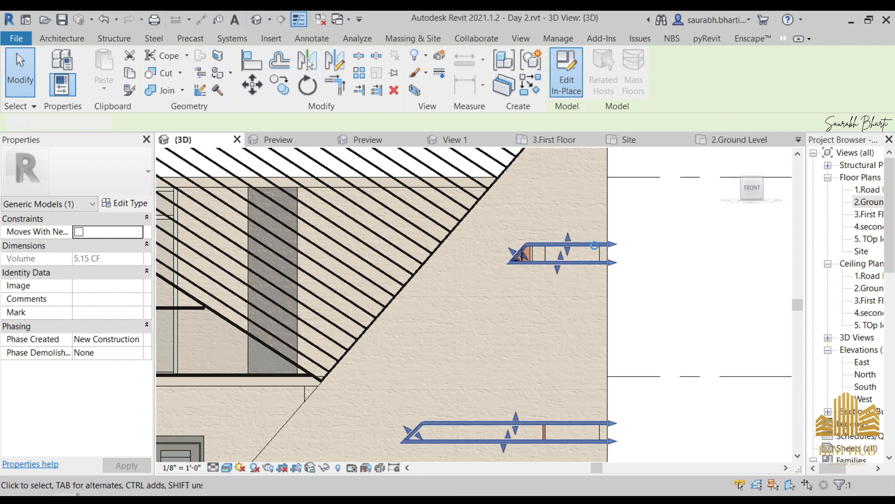
pyautogui.click(605, 262)
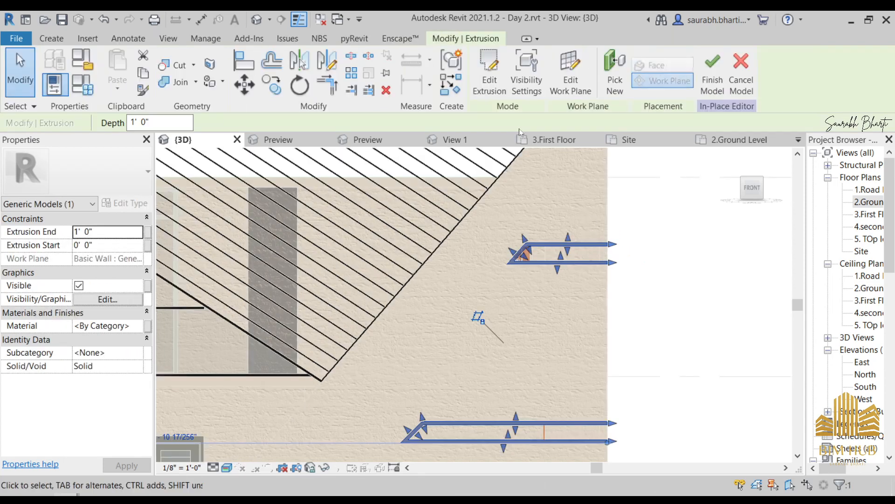
pyautogui.click(489, 77)
pyautogui.moveTo(572, 189)
pyautogui.mouseDown()
pyautogui.moveTo(741, 467)
pyautogui.moveTo(724, 474)
pyautogui.mouseUp()
pyautogui.moveTo(676, 405); pyautogui.dragTo(511, 234, button='middle')
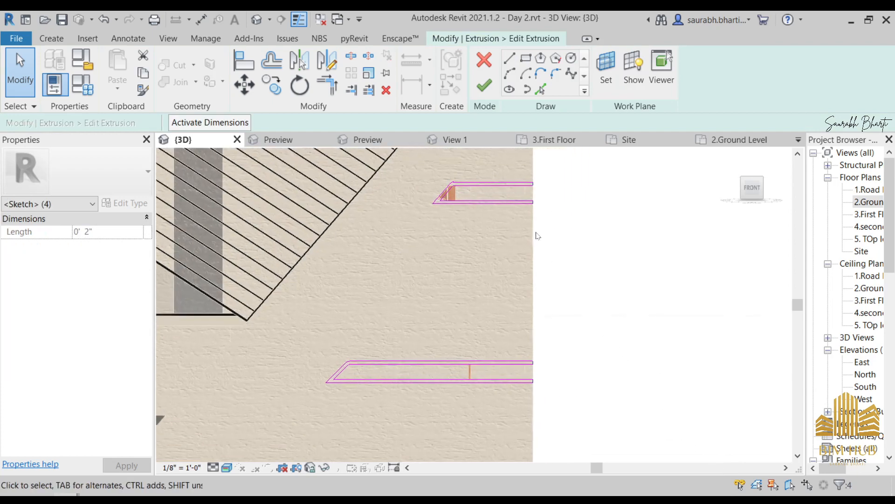
pyautogui.scroll(3, 524, 183)
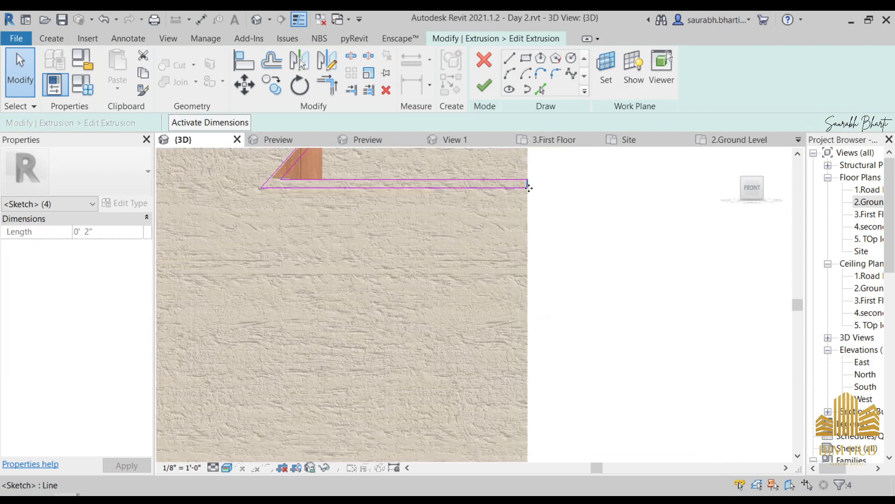
pyautogui.moveTo(529, 188); pyautogui.dragTo(585, 189)
pyautogui.scroll(-3, 582, 232)
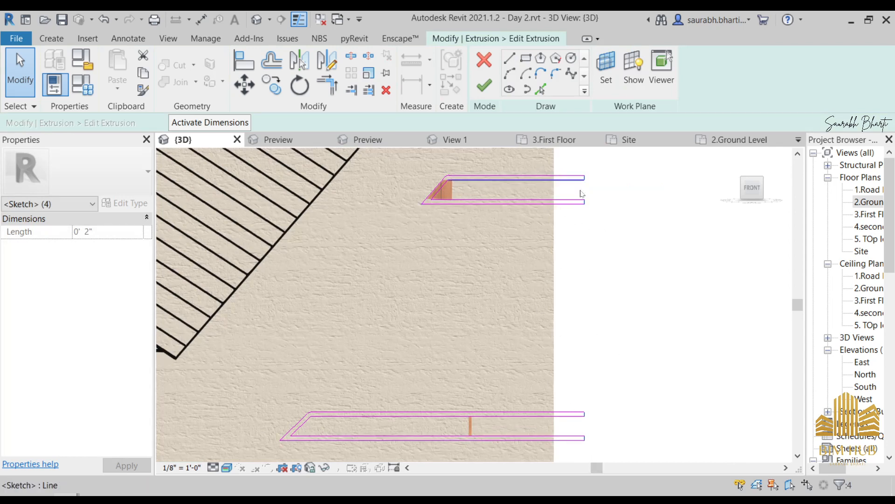
pyautogui.click(484, 86)
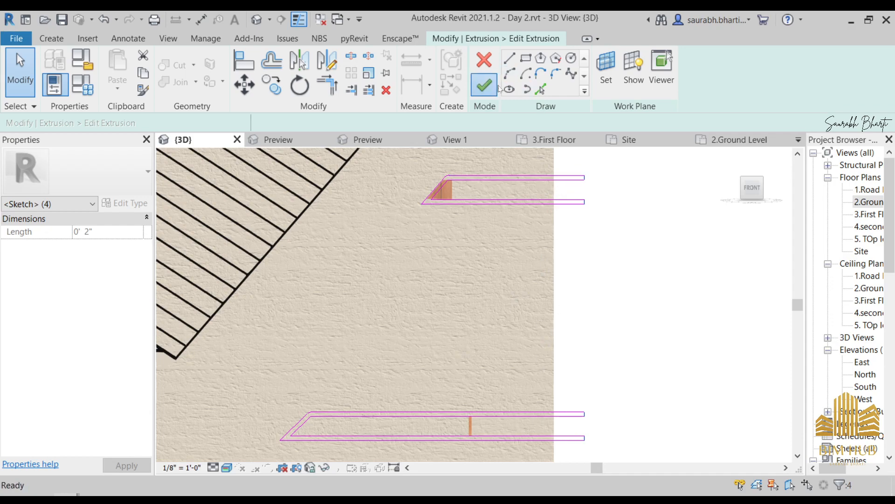
# View the extended frames from the right side and finish the in-place model
pyautogui.scroll(-3, 549, 272)
pyautogui.keyDown('shift'); pyautogui.moveTo(638, 304); pyautogui.dragTo(488, 301, button='middle'); pyautogui.keyUp('shift')
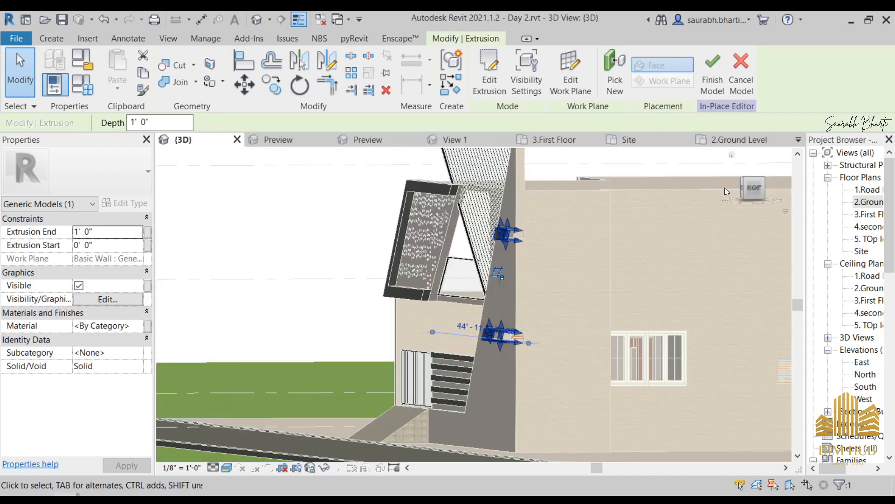
pyautogui.click(760, 189)
pyautogui.scroll(2, 561, 255)
pyautogui.moveTo(356, 279); pyautogui.dragTo(652, 285, button='middle')
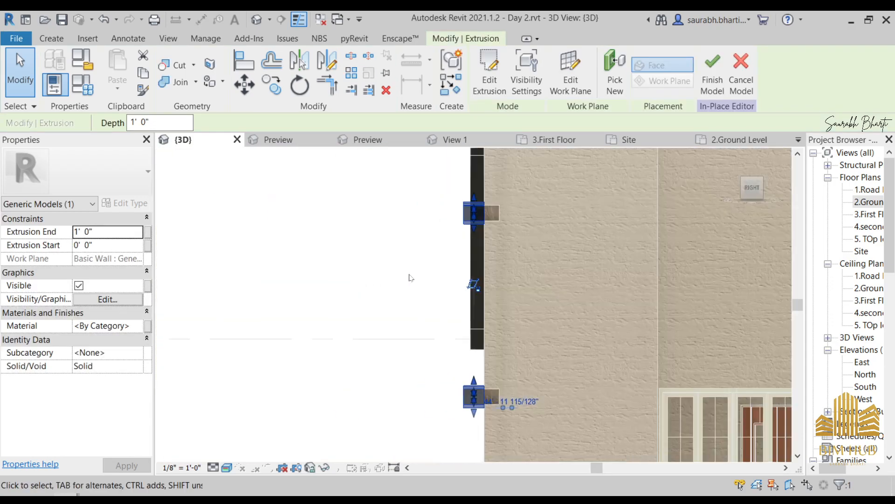
pyautogui.keyDown('shift'); pyautogui.moveTo(432, 272); pyautogui.dragTo(445, 294, button='middle'); pyautogui.keyUp('shift')
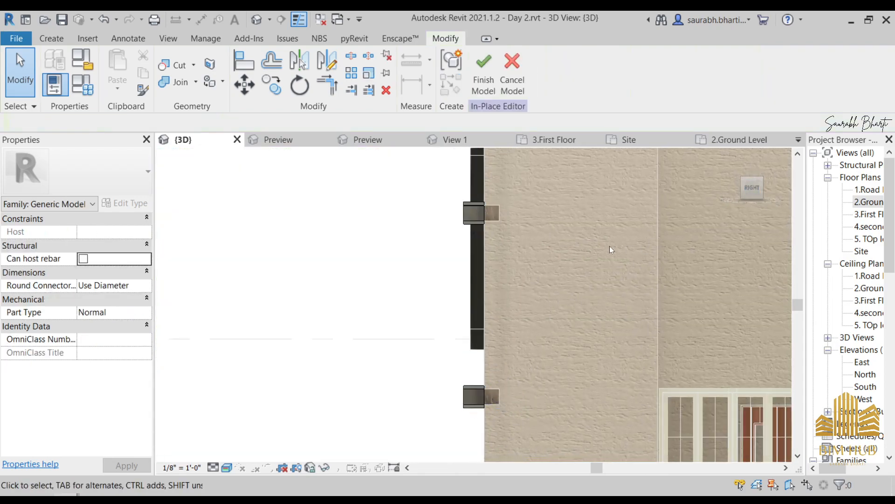
pyautogui.click(484, 74)
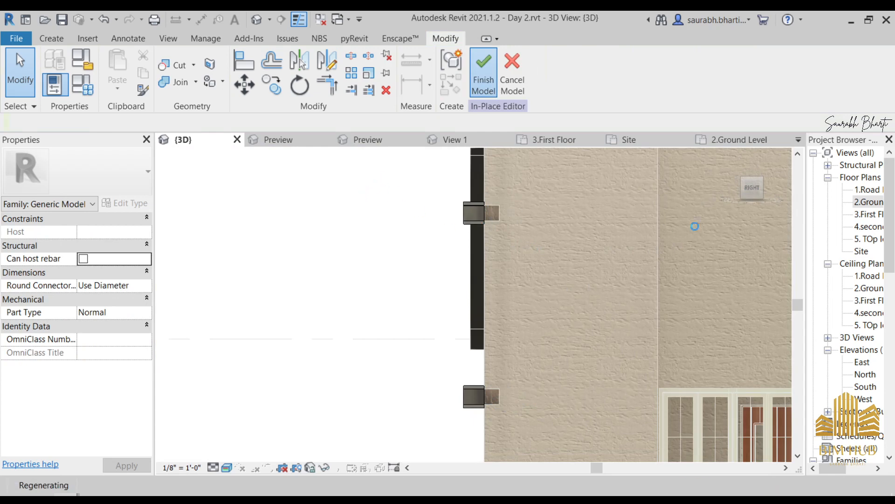
# Reopen the in-place frame model and try to start a new extrusion with the Generic -4.5" side wall as its work plane
pyautogui.click(487, 212)
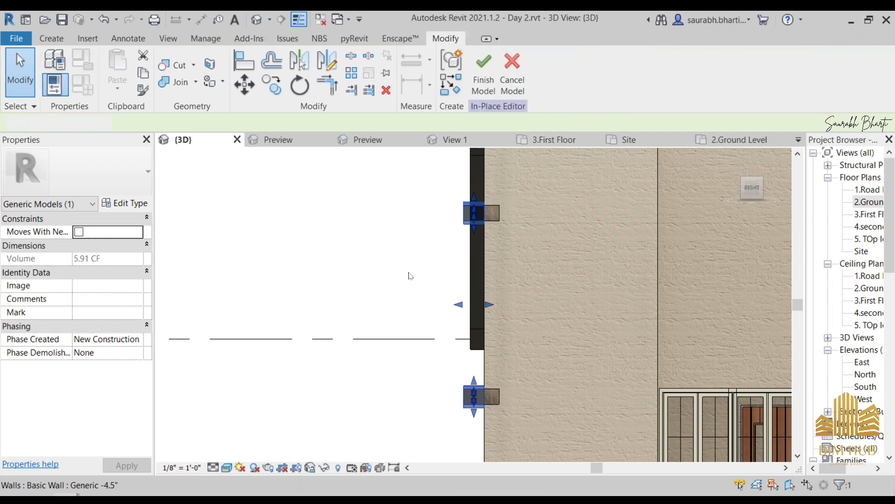
pyautogui.click(465, 211)
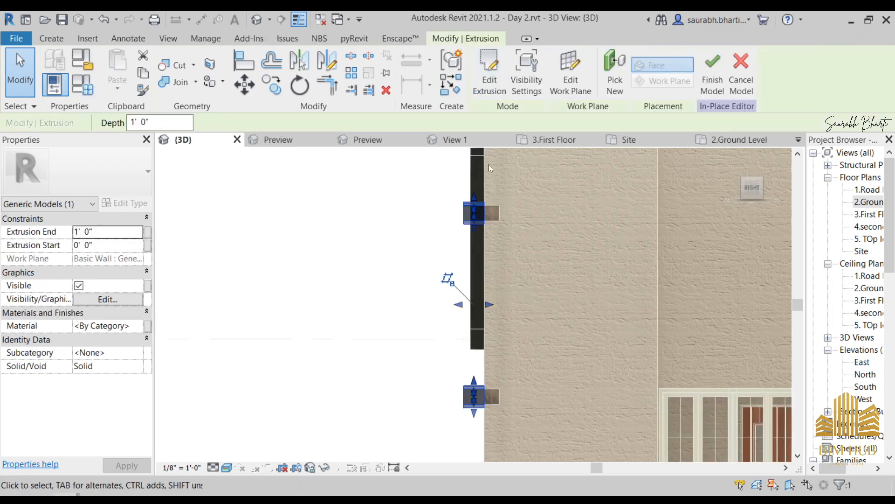
pyautogui.click(505, 195)
pyautogui.click(60, 39)
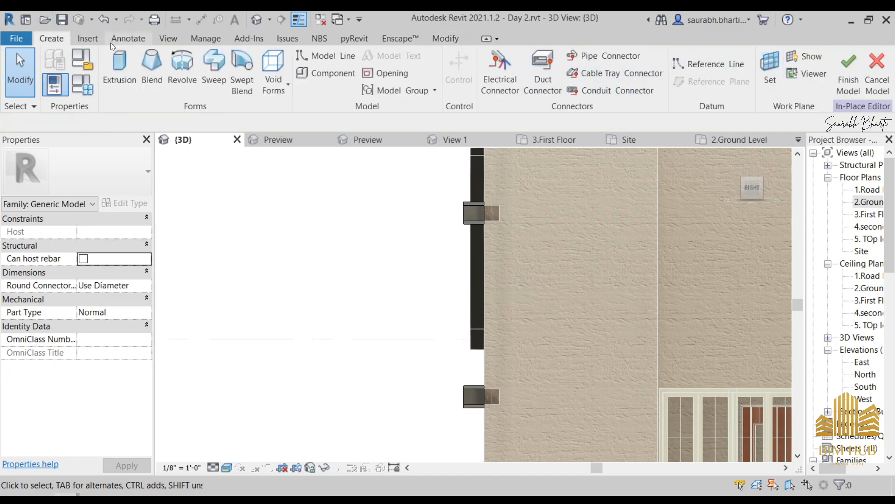
pyautogui.click(120, 67)
pyautogui.click(606, 70)
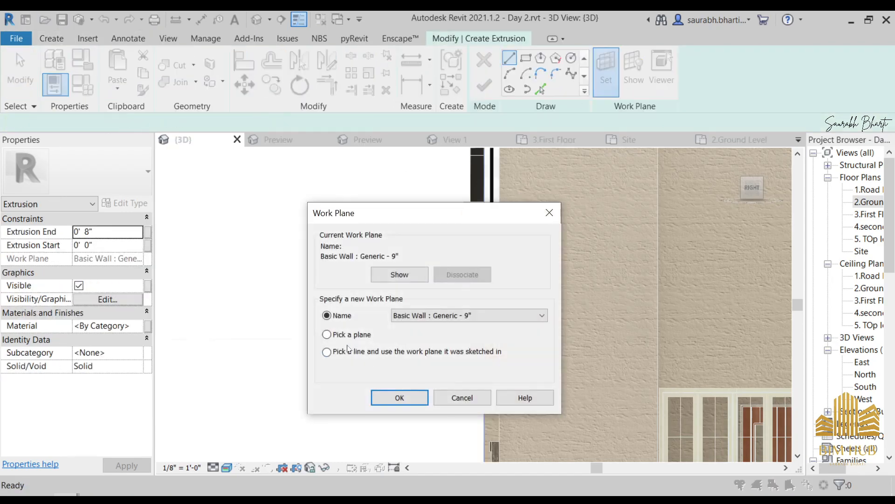
pyautogui.click(394, 394)
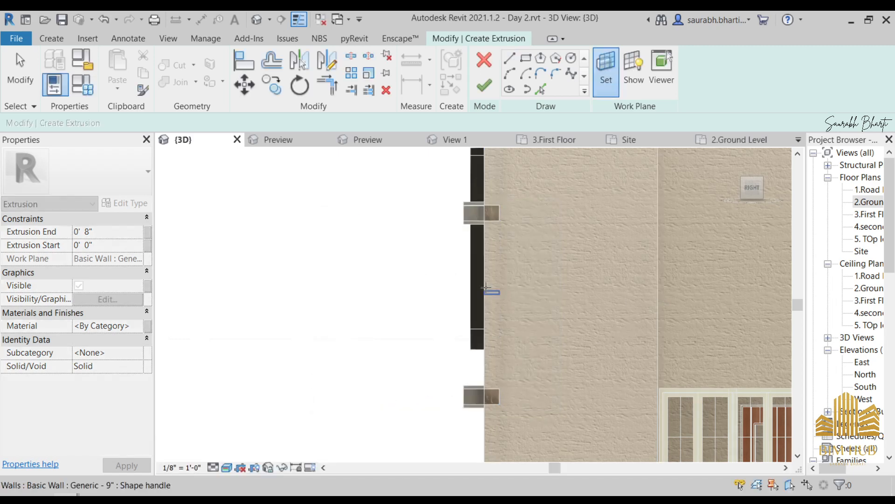
pyautogui.scroll(-3, 485, 291)
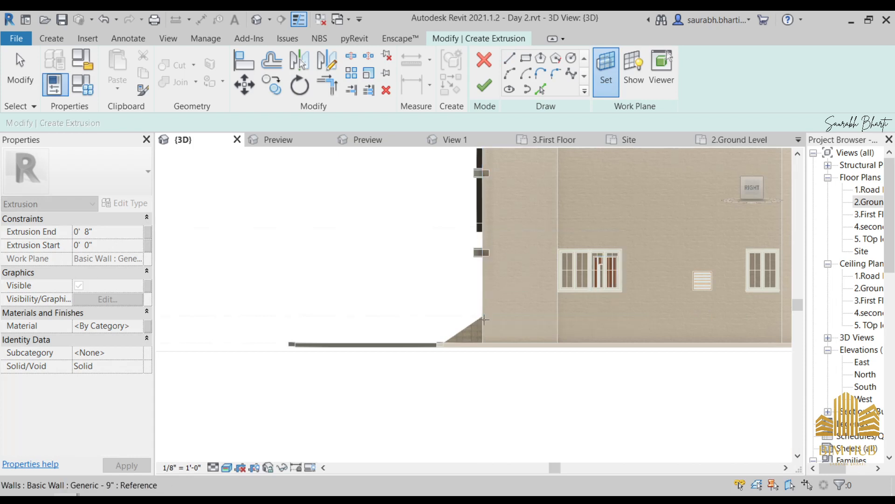
pyautogui.scroll(1, 483, 321)
pyautogui.scroll(-1, 584, 271)
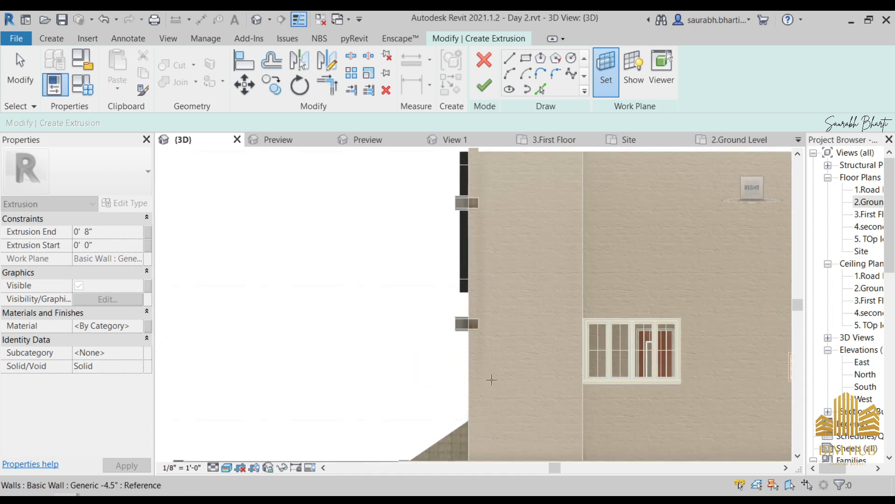
pyautogui.scroll(-1, 584, 271)
pyautogui.click(584, 272)
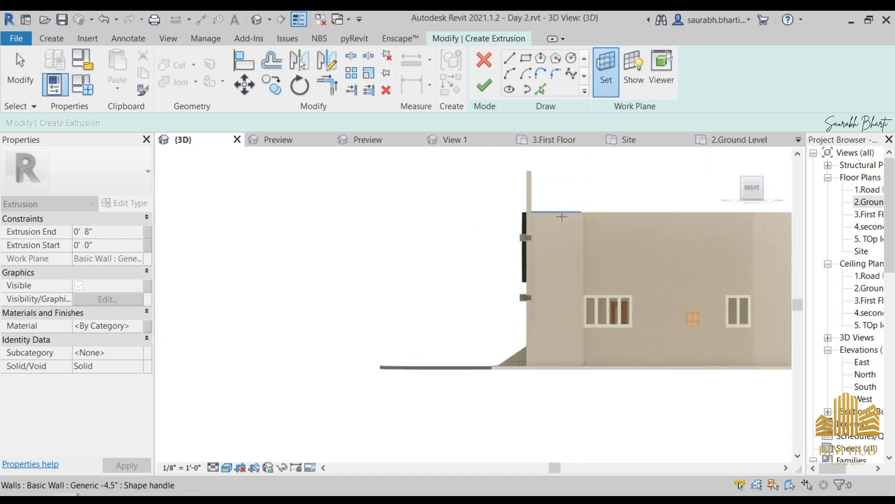
pyautogui.moveTo(561, 248); pyautogui.dragTo(587, 264, button='middle')
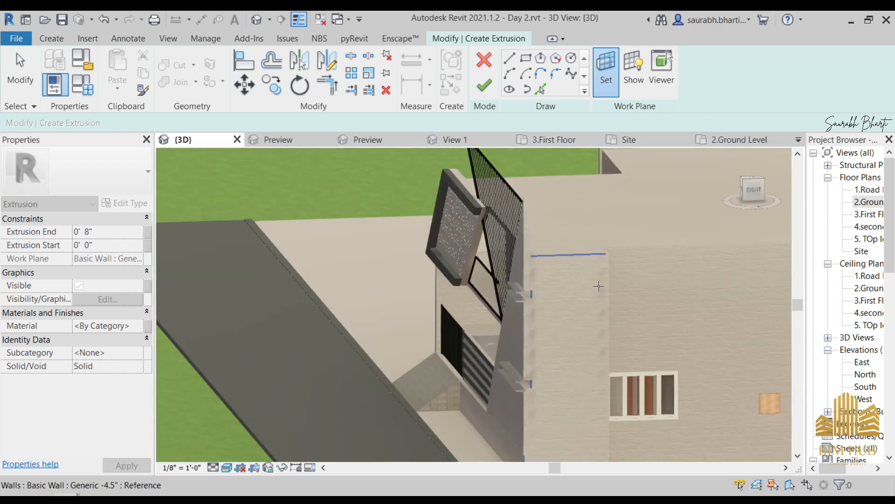
pyautogui.click(587, 265)
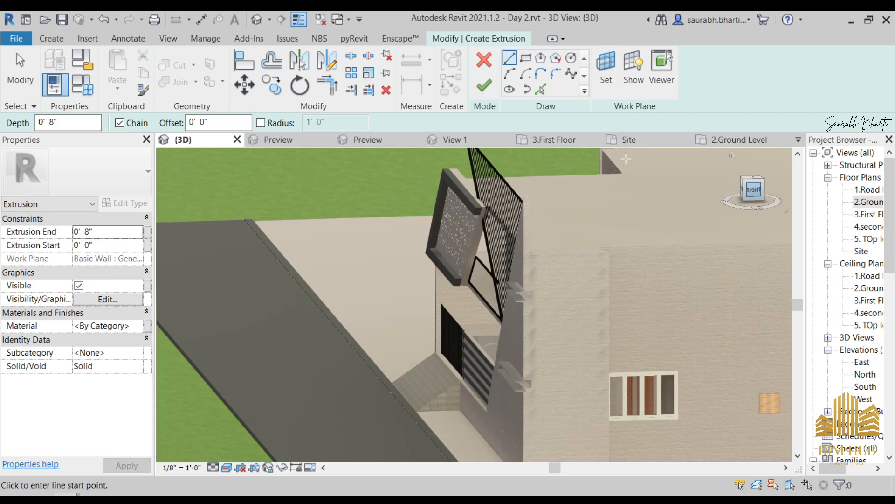
# Show the new extrusion's work plane in the right view and try to start a rectangle sketch near the upper frame
pyautogui.scroll(1, 517, 319)
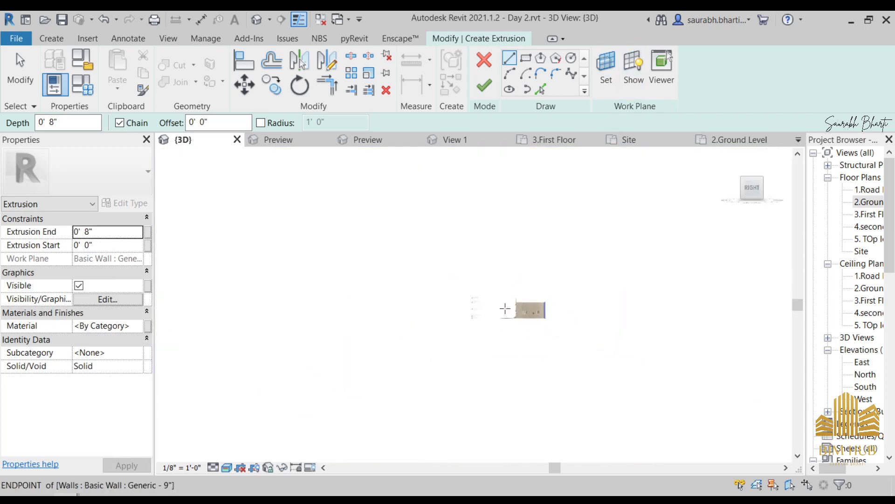
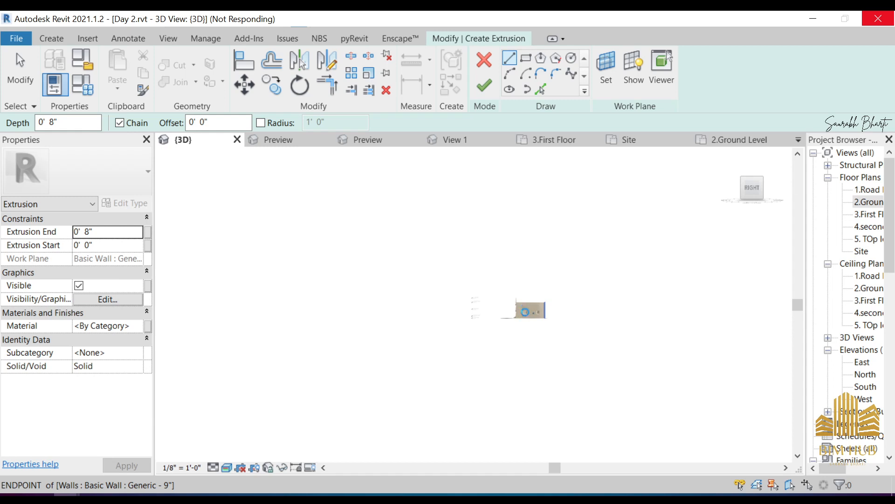
pyautogui.moveTo(712, 275); pyautogui.dragTo(383, 311, button='middle')
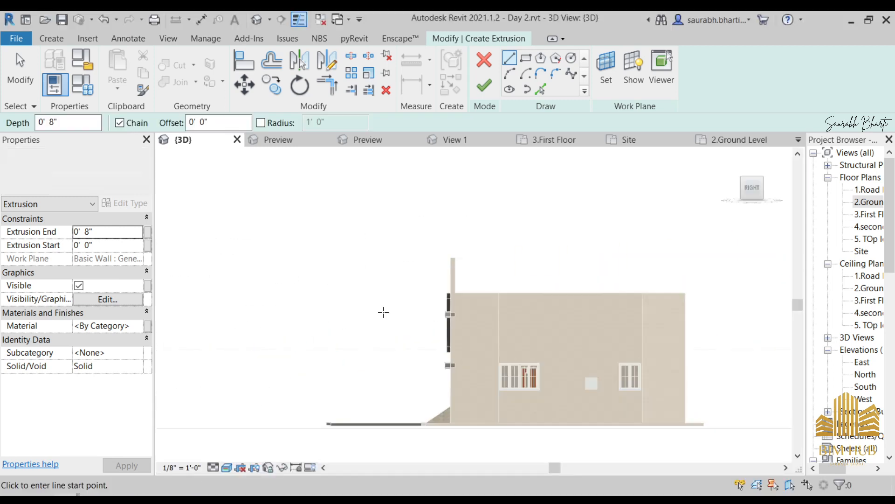
pyautogui.scroll(3, 451, 340)
pyautogui.click(606, 70)
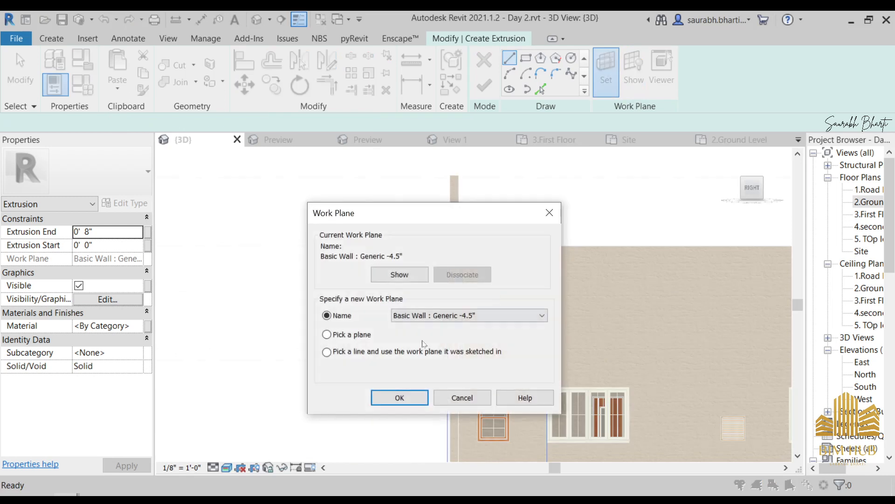
pyautogui.click(469, 396)
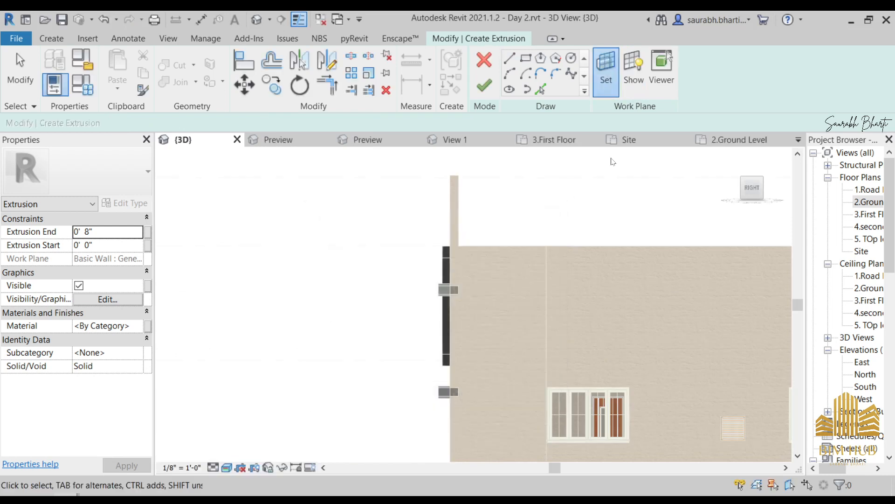
pyautogui.click(634, 71)
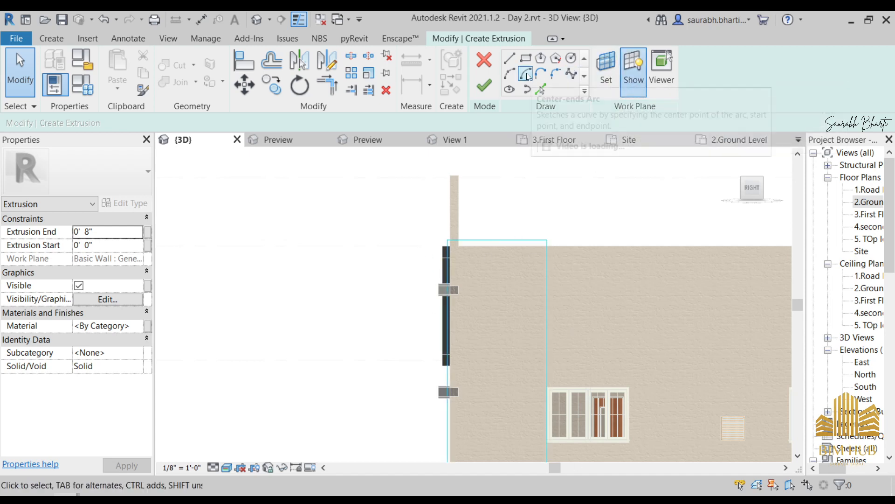
pyautogui.click(53, 38)
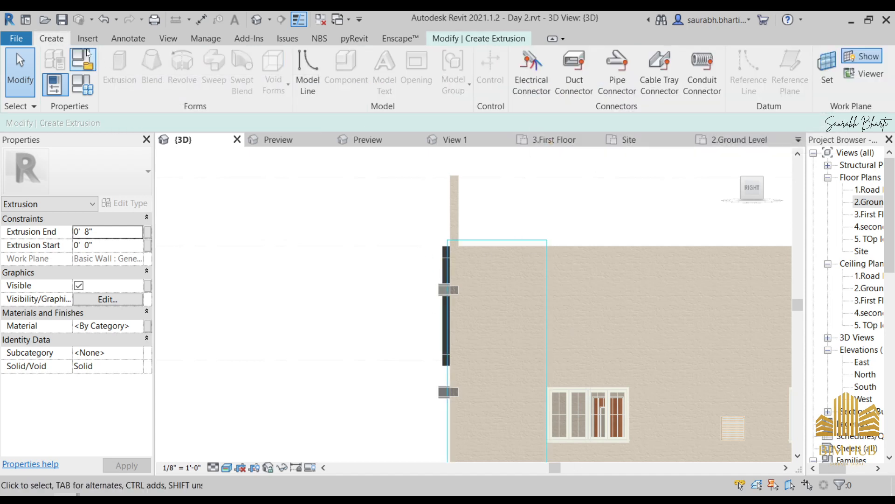
pyautogui.scroll(2, 505, 286)
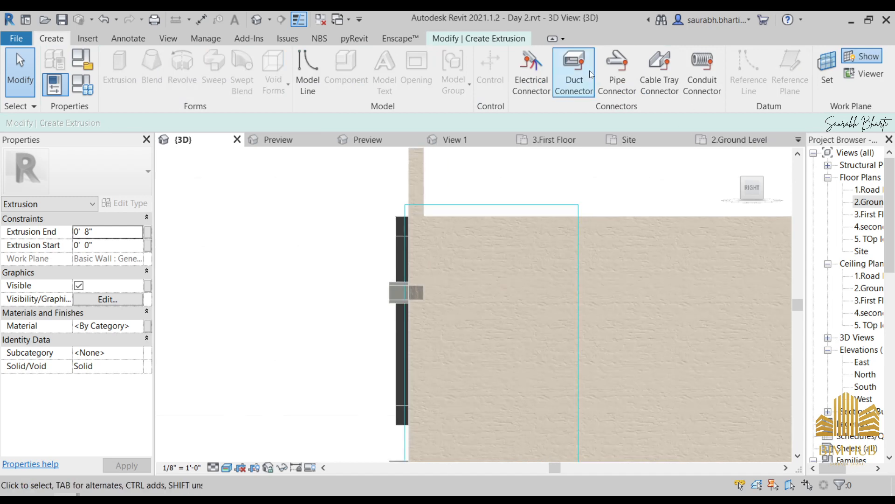
pyautogui.click(494, 42)
pyautogui.click(525, 59)
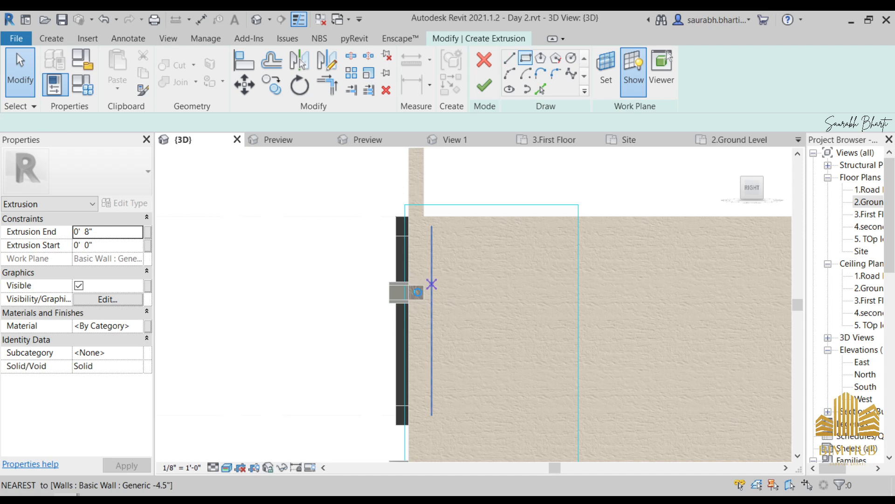
pyautogui.scroll(2, 416, 290)
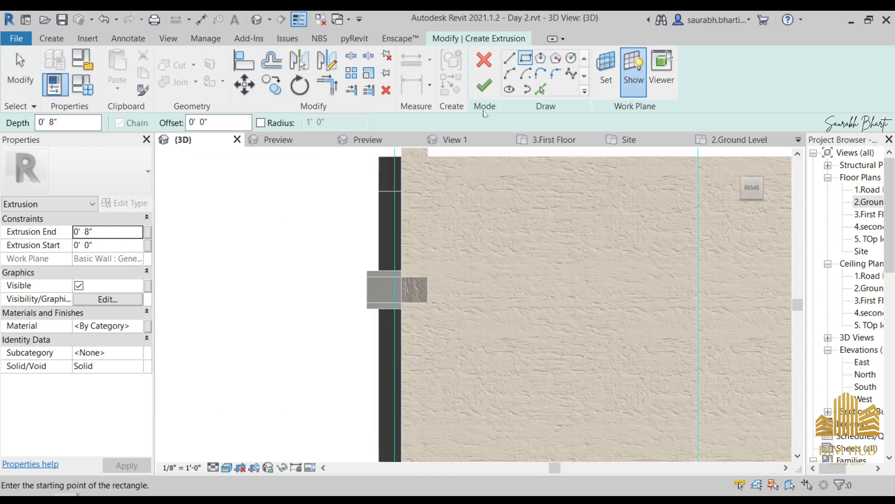
# Discard the unfinished extrusion sketch and leave the in-place editor
pyautogui.press('Escape')
pyautogui.click(485, 63)
pyautogui.click(488, 266)
pyautogui.scroll(-5, 390, 329)
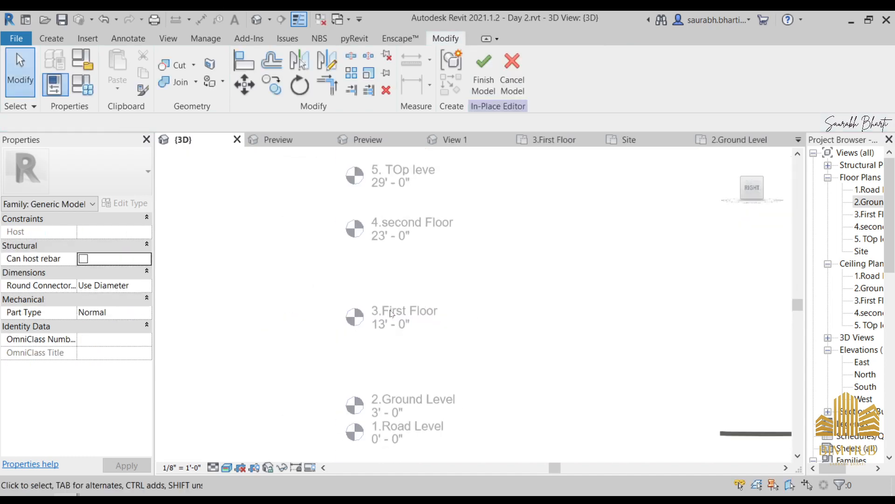
pyautogui.keyDown('shift'); pyautogui.moveTo(391, 329); pyautogui.dragTo(516, 377, button='middle'); pyautogui.keyUp('shift')
pyautogui.scroll(5, 590, 277)
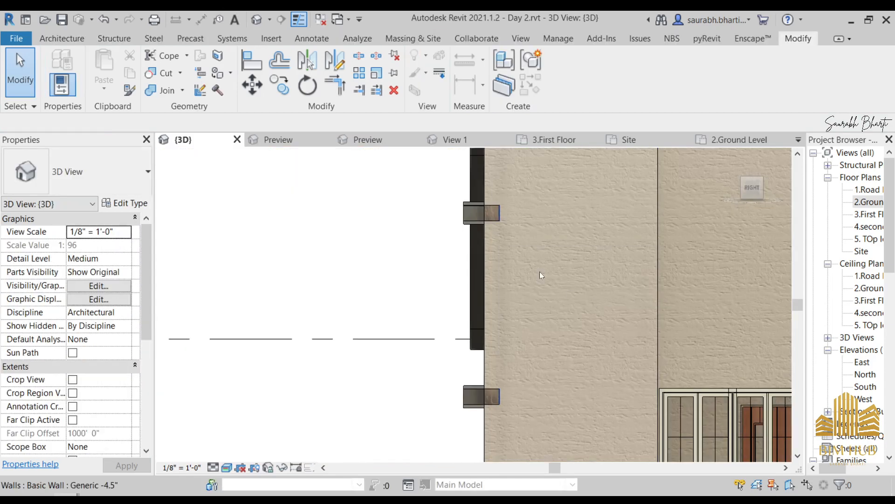
# Temporarily hide the front Generic - 9" wall with the patterned cut-outs in the 3D view
pyautogui.keyDown('shift'); pyautogui.moveTo(539, 271); pyautogui.dragTo(628, 230, button='middle'); pyautogui.keyUp('shift')
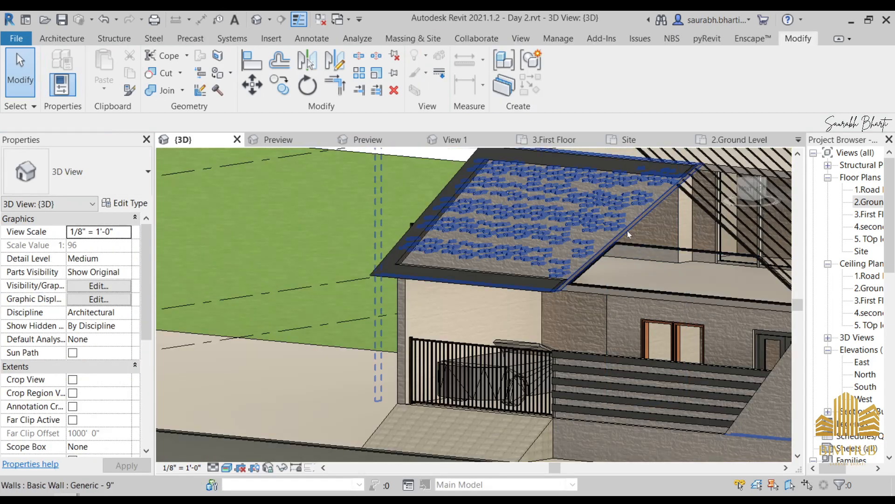
pyautogui.click(603, 250)
pyautogui.press('h')
pyautogui.press('h')
pyautogui.scroll(-3, 583, 327)
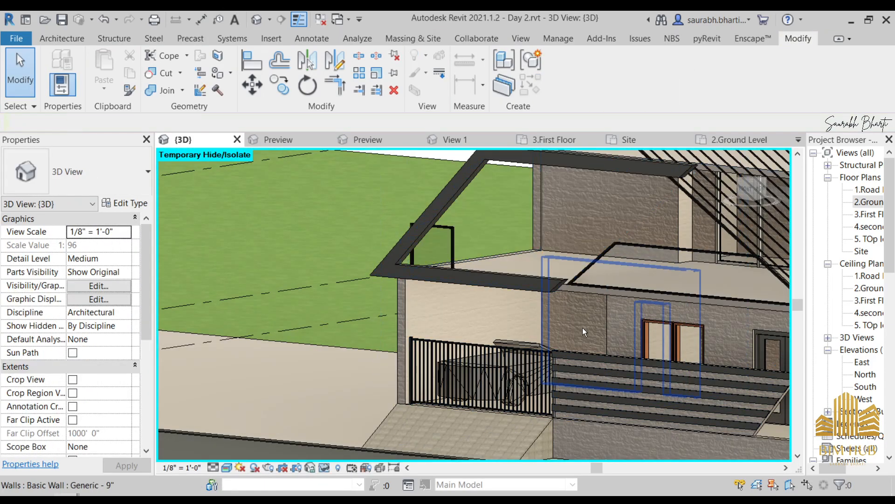
# Check the facade from the right side and temporarily hide the Generic - 9" wall behind the slanted frame
pyautogui.keyDown('shift'); pyautogui.moveTo(580, 330); pyautogui.dragTo(709, 280, button='middle'); pyautogui.keyUp('shift')
pyautogui.click(753, 188)
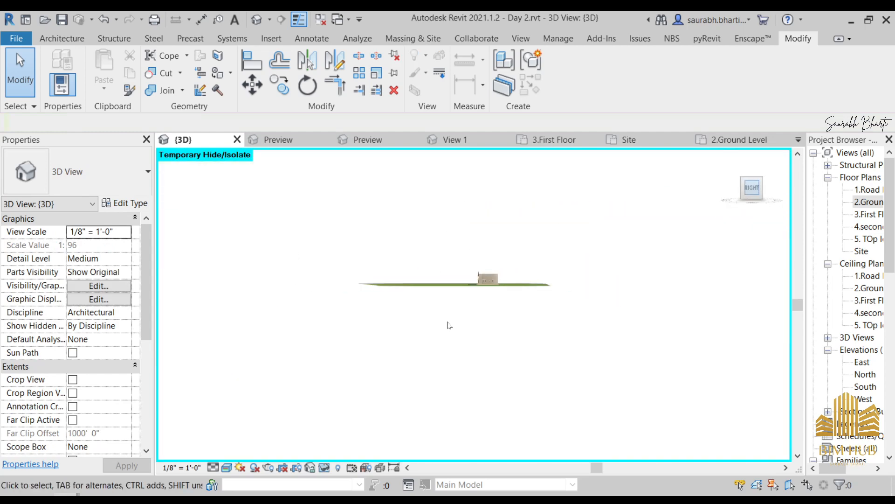
pyautogui.scroll(5, 485, 307)
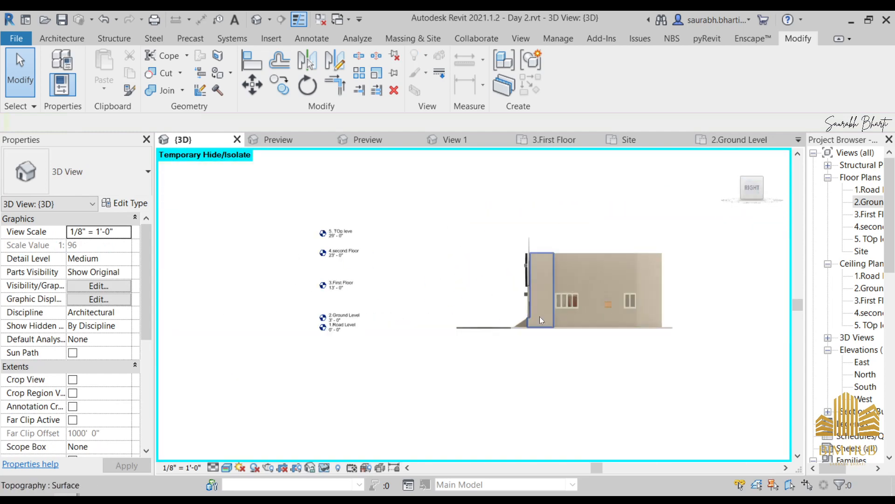
pyautogui.click(541, 255)
pyautogui.press('Escape')
pyautogui.keyDown('shift'); pyautogui.moveTo(541, 255); pyautogui.dragTo(697, 281, button='middle'); pyautogui.keyUp('shift')
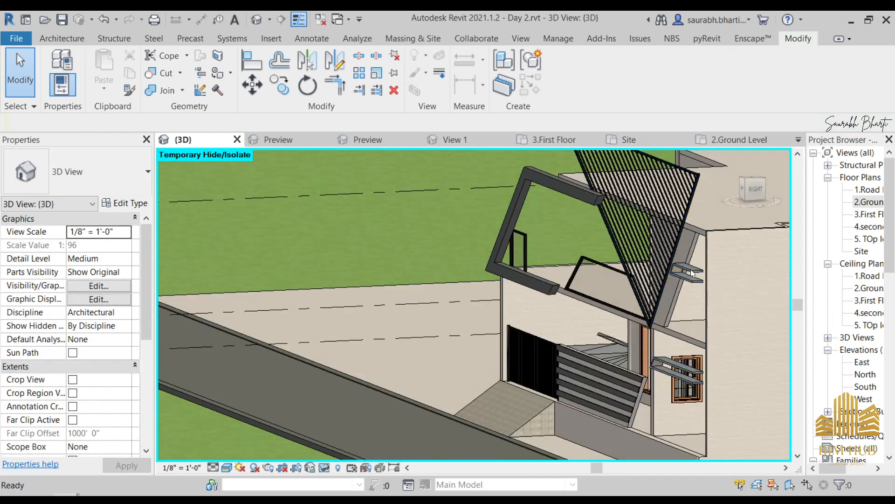
pyautogui.click(573, 246)
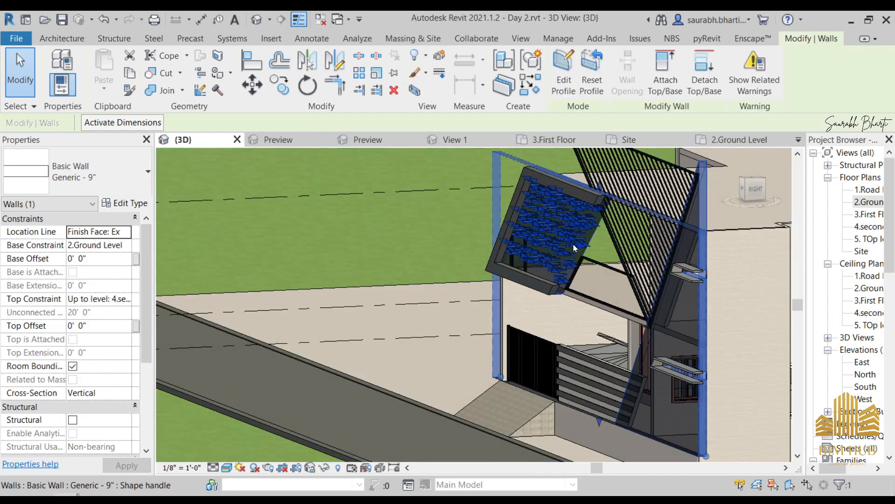
pyautogui.press('h')
# Show the house from the right side and reopen the projecting in-place frame model for editing
pyautogui.keyDown('shift'); pyautogui.moveTo(600, 303); pyautogui.dragTo(690, 294, button='middle'); pyautogui.keyUp('shift')
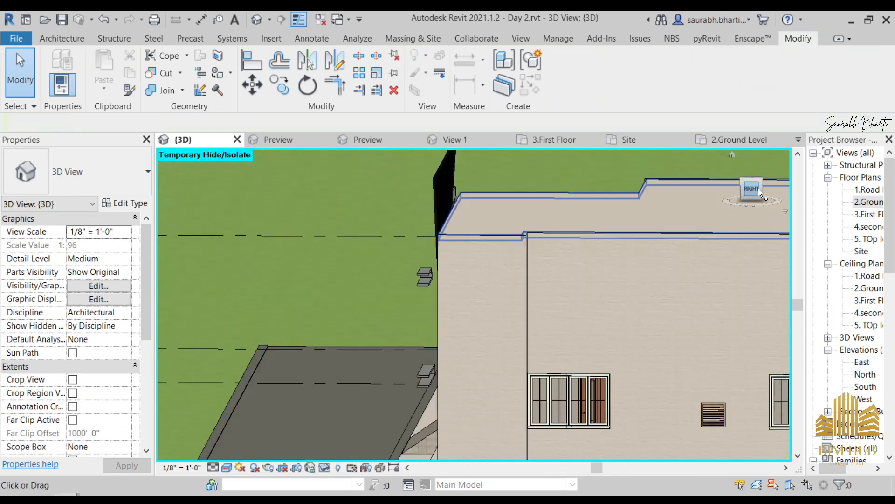
pyautogui.click(756, 189)
pyautogui.moveTo(216, 274); pyautogui.dragTo(485, 292, button='middle')
pyautogui.scroll(15, 485, 292)
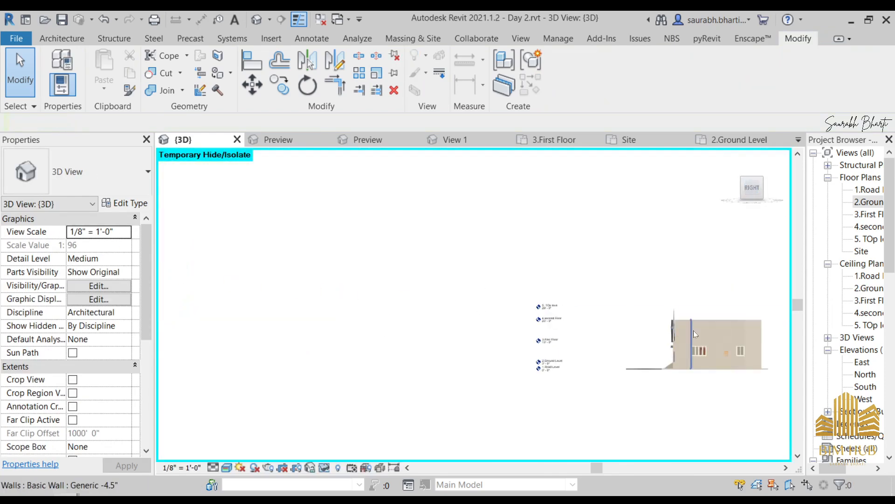
pyautogui.moveTo(425, 180); pyautogui.dragTo(413, 242, button='middle')
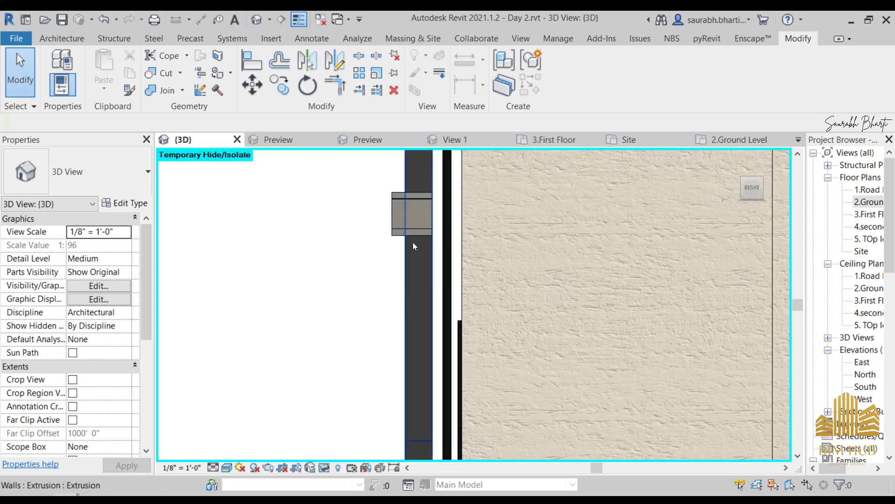
pyautogui.click(412, 224)
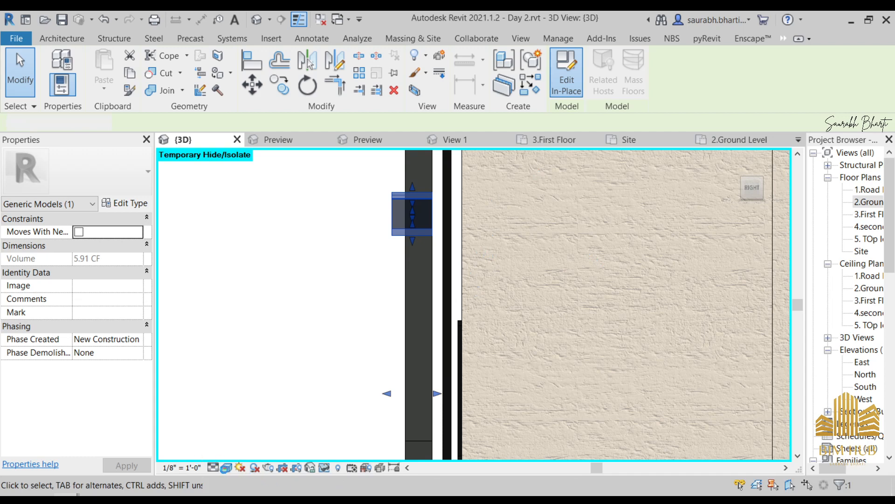
pyautogui.click(566, 72)
# Try the Wireframe visual style and set the 3D view to Hidden Line
pyautogui.click(226, 468)
pyautogui.click(256, 411)
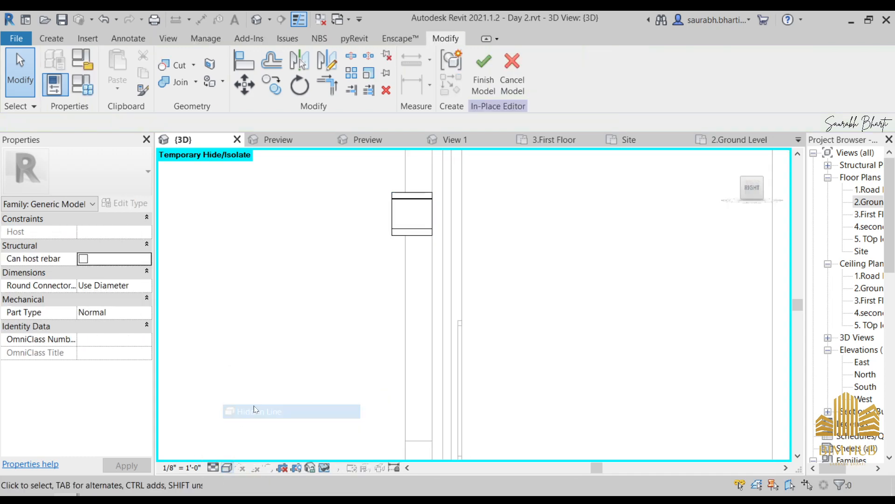
pyautogui.scroll(-3, 363, 307)
pyautogui.click(227, 467)
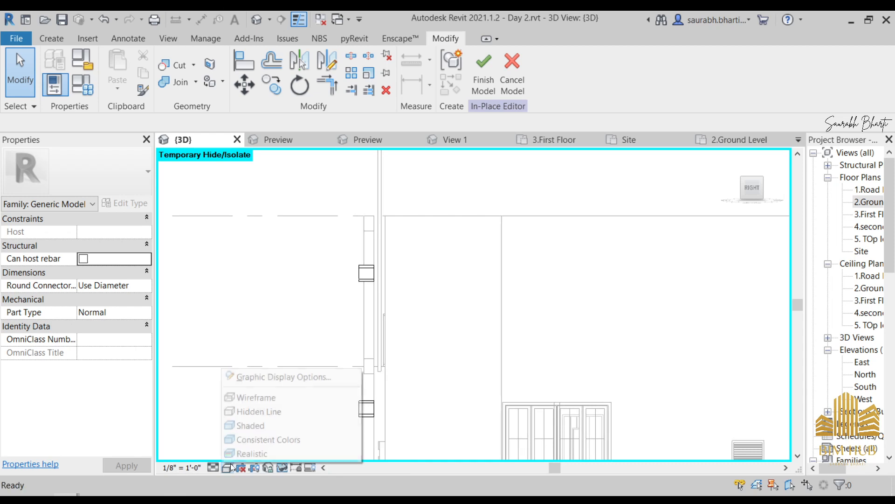
pyautogui.click(251, 397)
pyautogui.scroll(3, 336, 283)
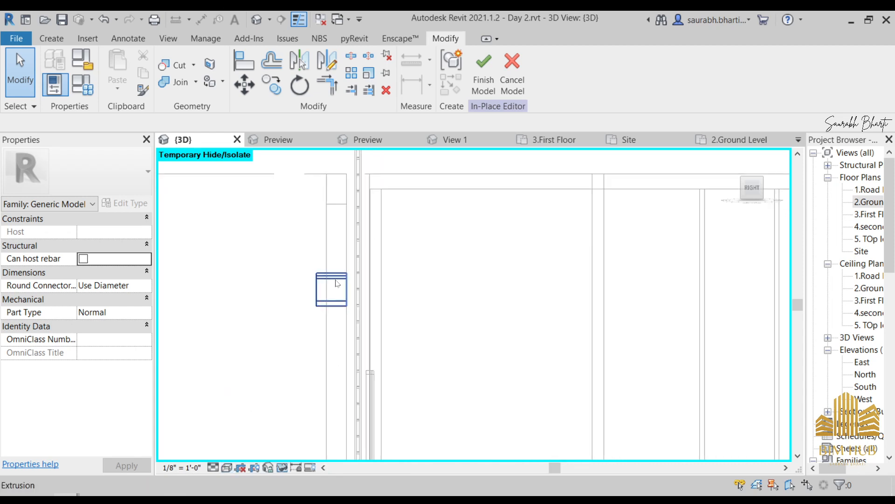
pyautogui.click(225, 468)
pyautogui.click(253, 409)
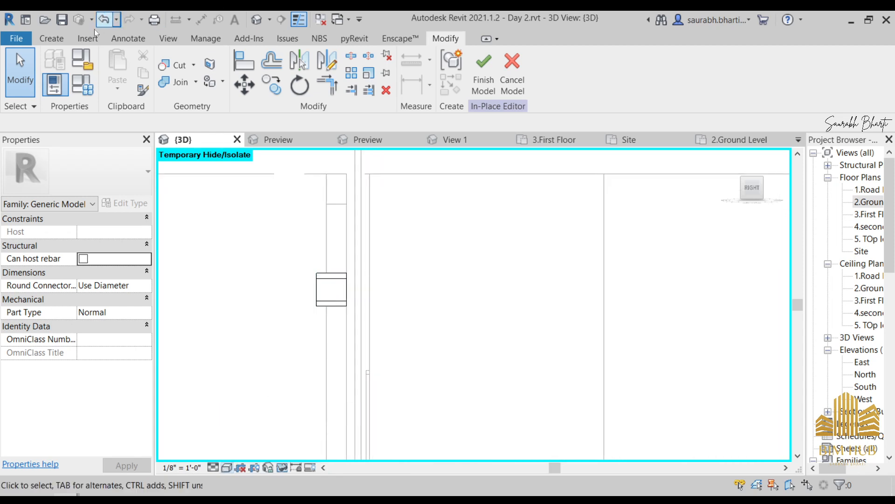
# Start a new extrusion, pick the Generic -4.5" side wall as its work plane, and show the plane
pyautogui.click(52, 39)
pyautogui.click(119, 71)
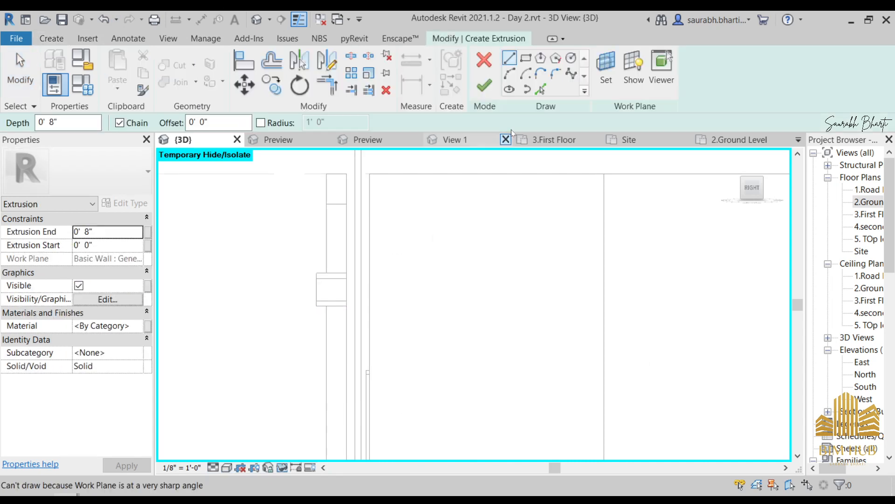
pyautogui.click(605, 75)
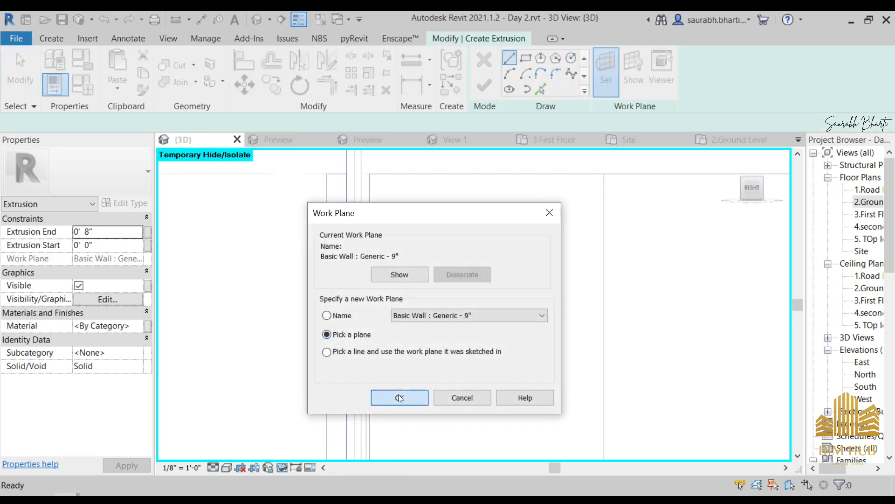
pyautogui.click(400, 398)
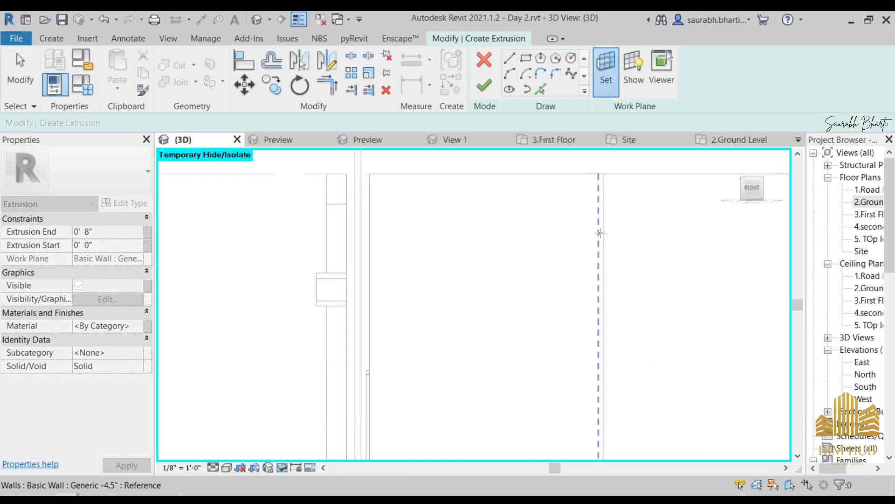
pyautogui.click(516, 193)
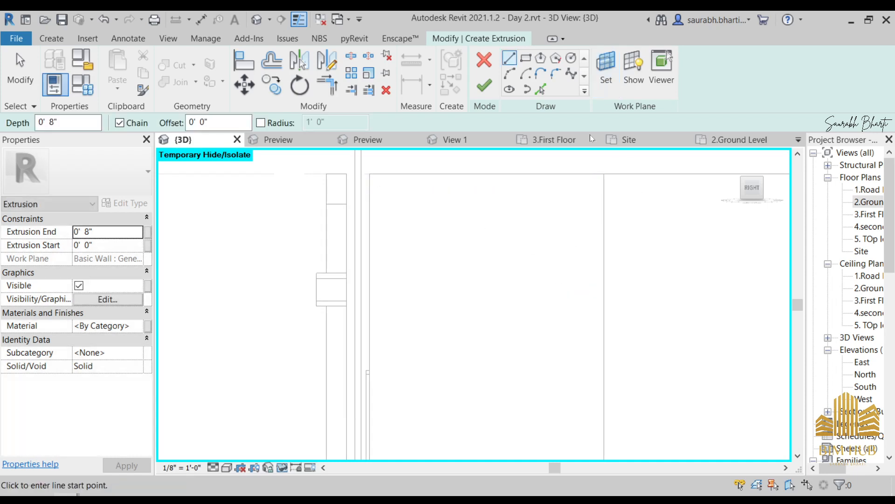
pyautogui.click(652, 66)
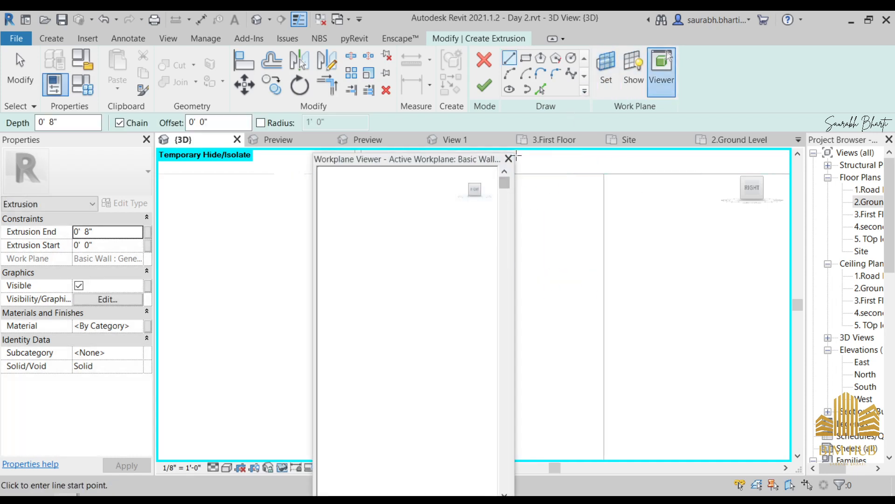
pyautogui.click(509, 158)
pyautogui.click(633, 70)
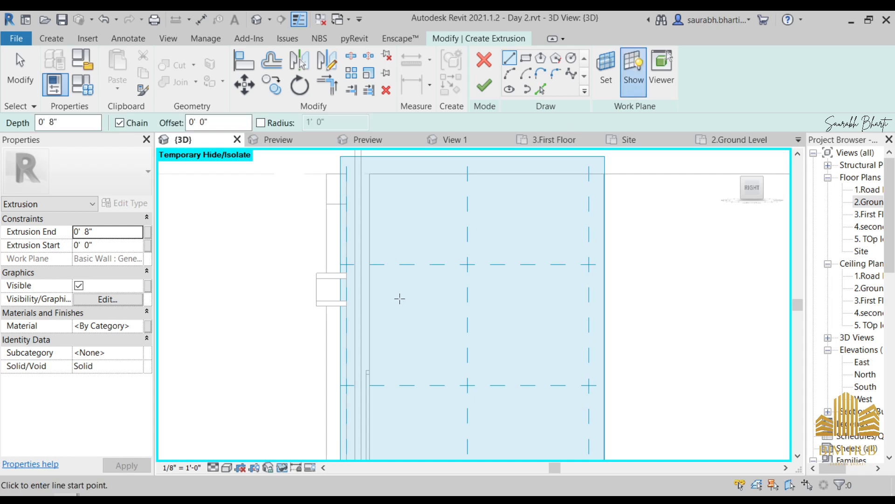
# Sketch a rectangle about 3' 1" long and 9" high from the upper frame's end along the side wall
pyautogui.scroll(-2, 399, 299)
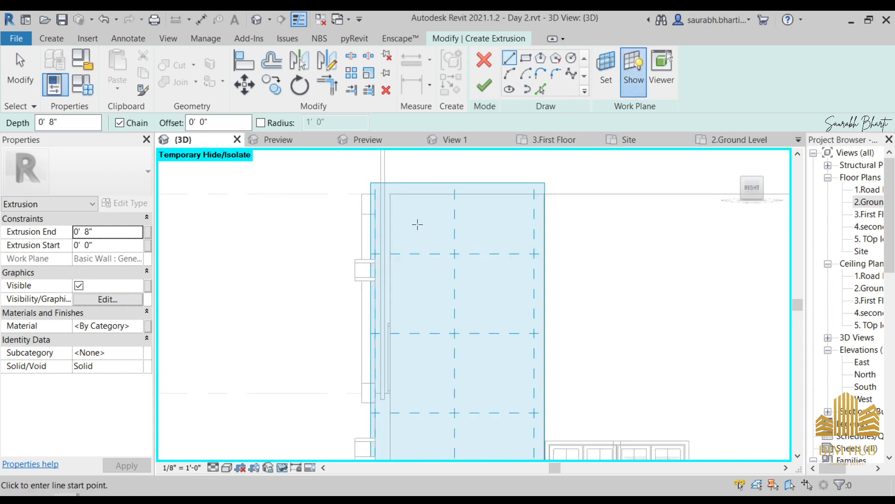
pyautogui.scroll(2, 396, 242)
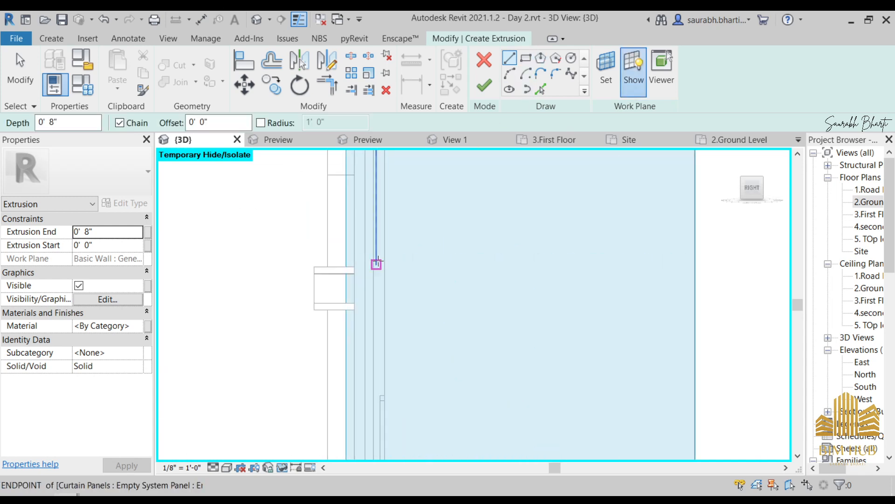
pyautogui.click(526, 58)
pyautogui.scroll(2, 356, 276)
pyautogui.click(354, 273)
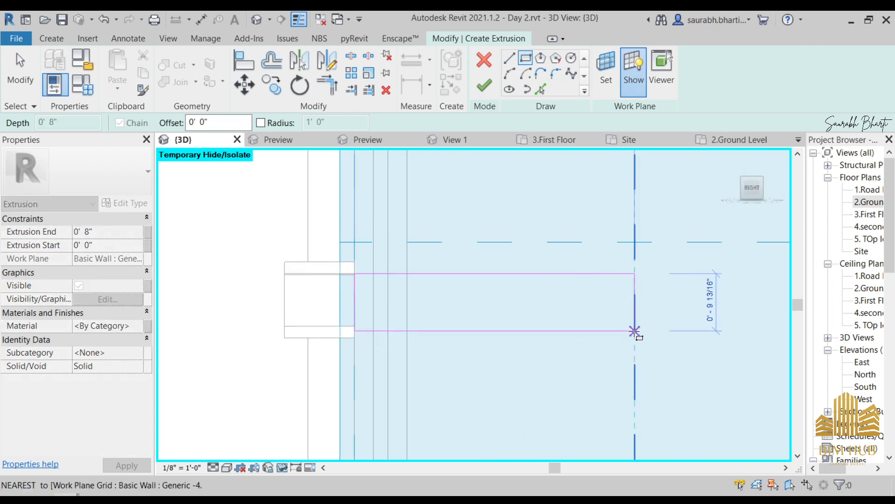
pyautogui.click(570, 326)
pyautogui.scroll(-3, 512, 314)
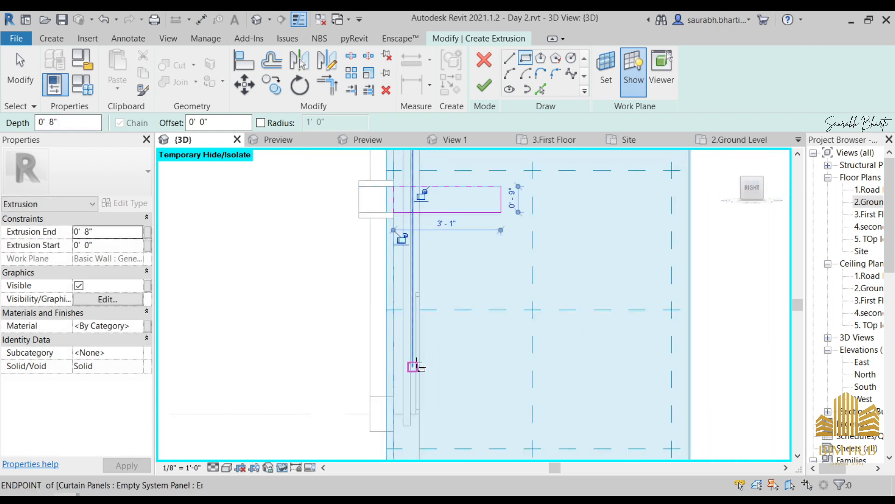
# Sketch a second rectangle about 3' 1" long and 8 11/16" high from the lower frame's end along the side wall
pyautogui.moveTo(443, 386); pyautogui.dragTo(446, 296, button='middle')
pyautogui.scroll(4, 386, 323)
pyautogui.scroll(-4, 420, 326)
pyautogui.moveTo(476, 326)
pyautogui.mouseDown(button='middle')
pyautogui.moveTo(490, 347)
pyautogui.moveTo(455, 228)
pyautogui.mouseUp(button='middle')
pyautogui.scroll(5, 405, 304)
pyautogui.click(376, 326)
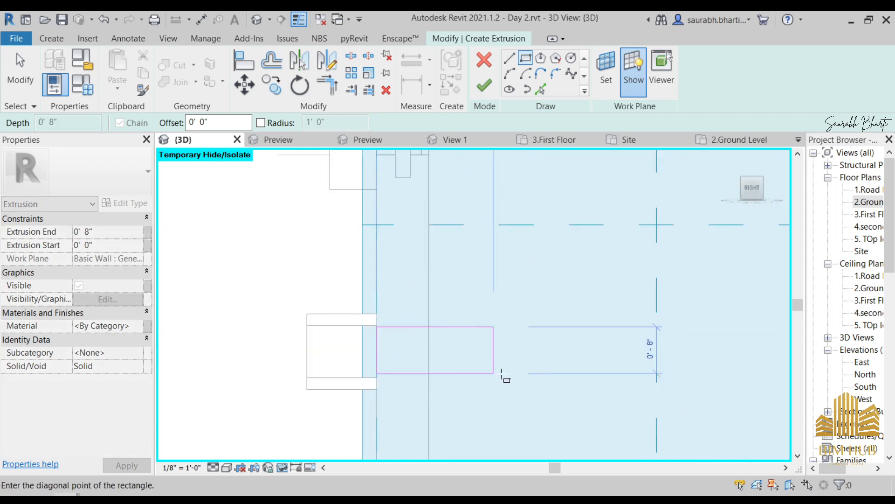
pyautogui.scroll(-4, 594, 377)
pyautogui.moveTo(595, 379); pyautogui.dragTo(582, 394, button='middle')
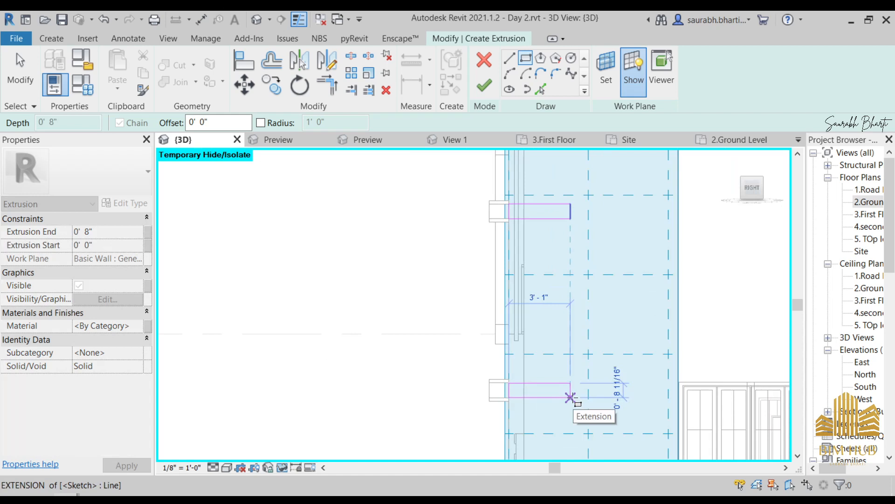
pyautogui.click(570, 397)
pyautogui.press('Escape')
pyautogui.press('Escape')
# Delete the two short end lines of the rectangle at the lower frame, keeping its horizontal lines
pyautogui.scroll(3, 534, 390)
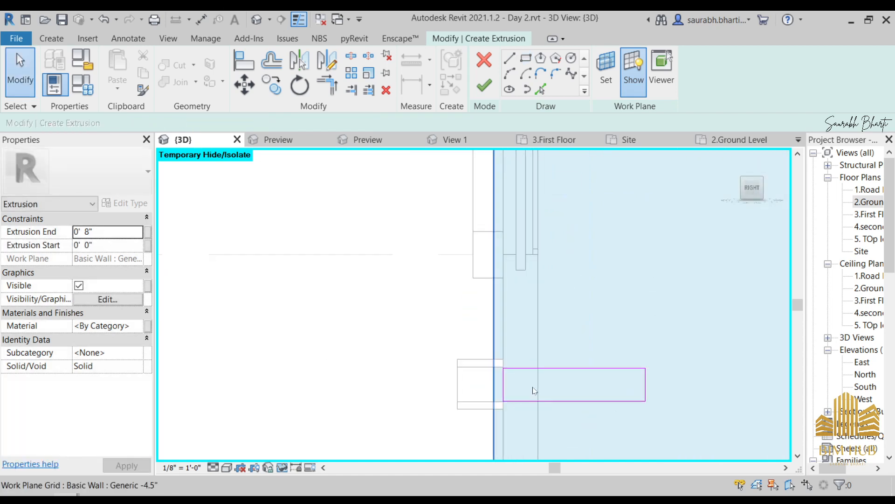
pyautogui.scroll(3, 534, 390)
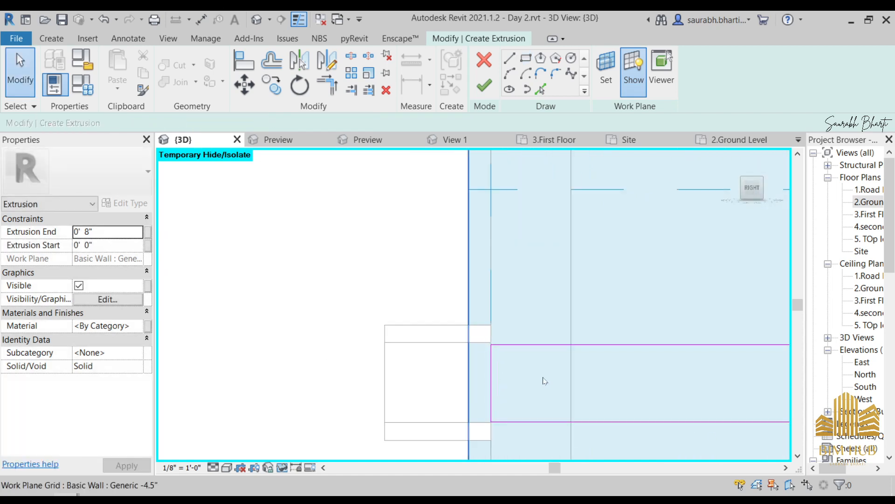
pyautogui.click(491, 377)
pyautogui.scroll(-2, 571, 380)
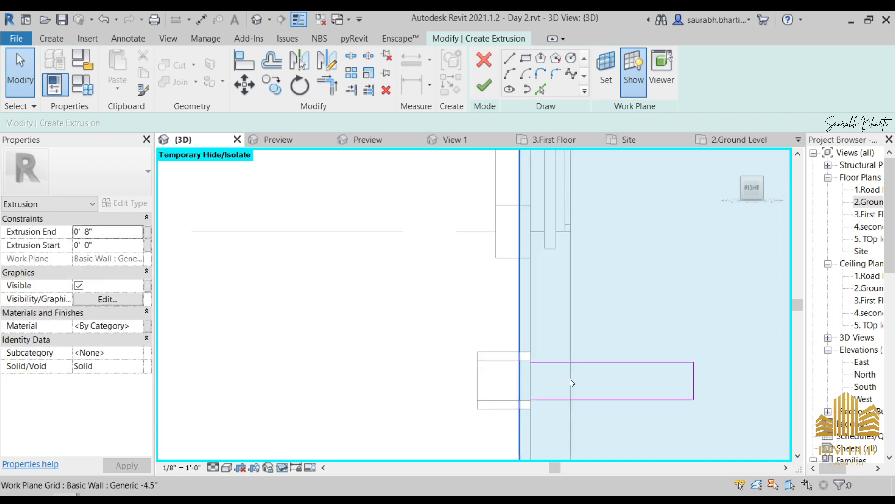
pyautogui.click(693, 381)
pyautogui.press('Delete')
# Draw a 3' 1" horizontal sketch line along the side wall, continuing the lower frame's top edge
pyautogui.scroll(2, 604, 357)
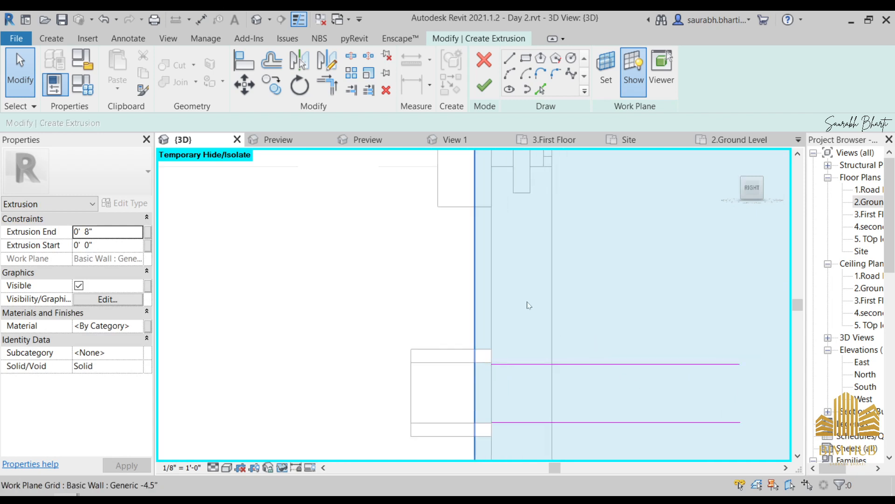
pyautogui.click(509, 59)
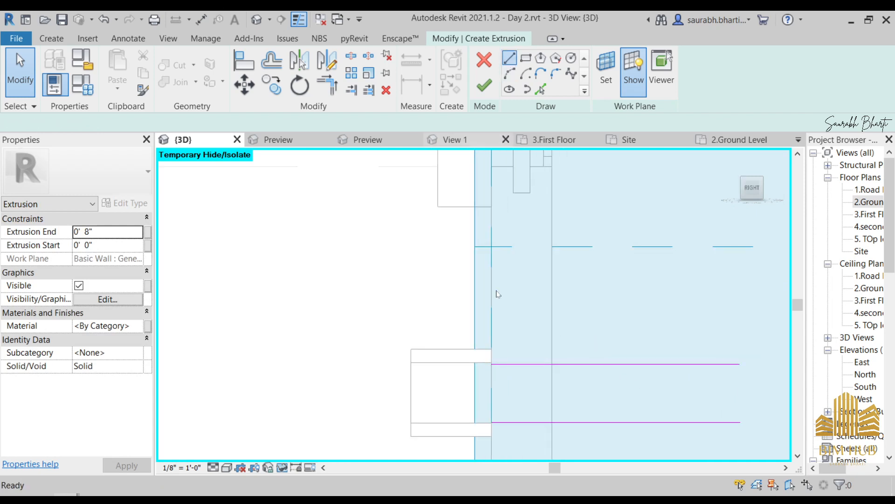
pyautogui.click(490, 348)
pyautogui.click(734, 348)
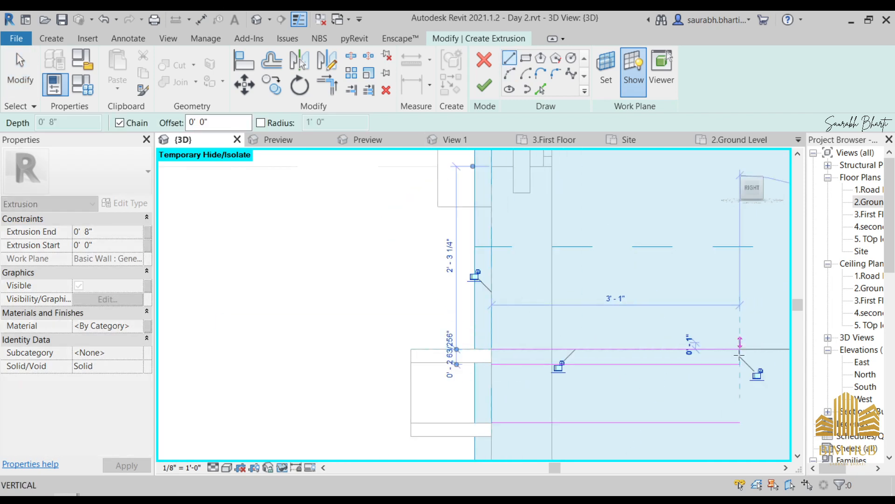
pyautogui.press('Escape')
pyautogui.press('Escape')
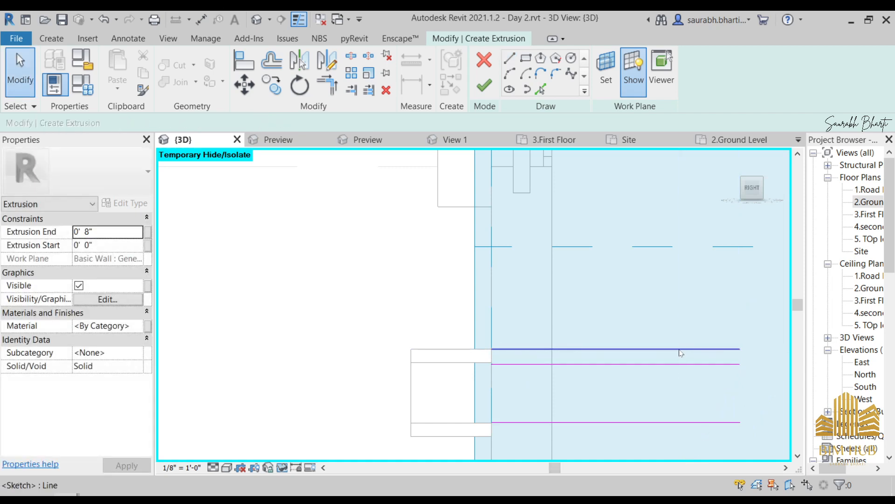
# Draw a matching horizontal sketch line along the side wall, continuing the lower frame's bottom edge
pyautogui.click(509, 58)
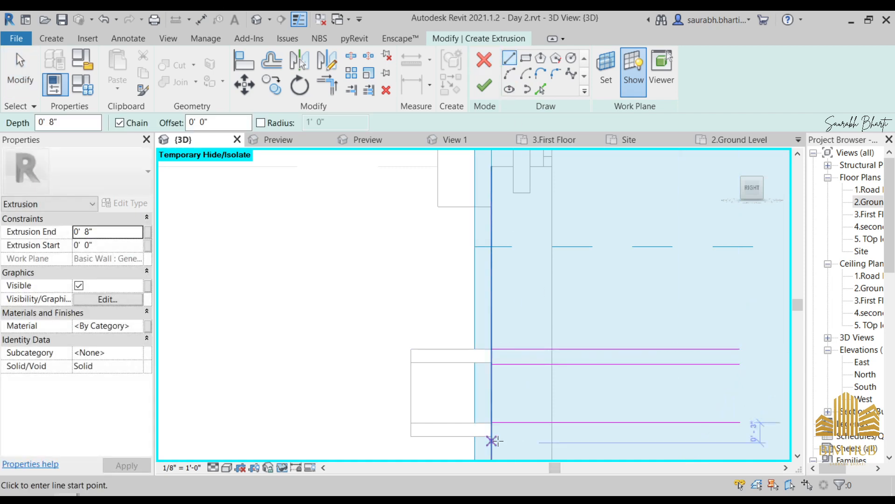
pyautogui.click(743, 442)
pyautogui.press('Escape')
pyautogui.press('Escape')
# Delete the rectangle sketched at the upper frame
pyautogui.scroll(-3, 625, 355)
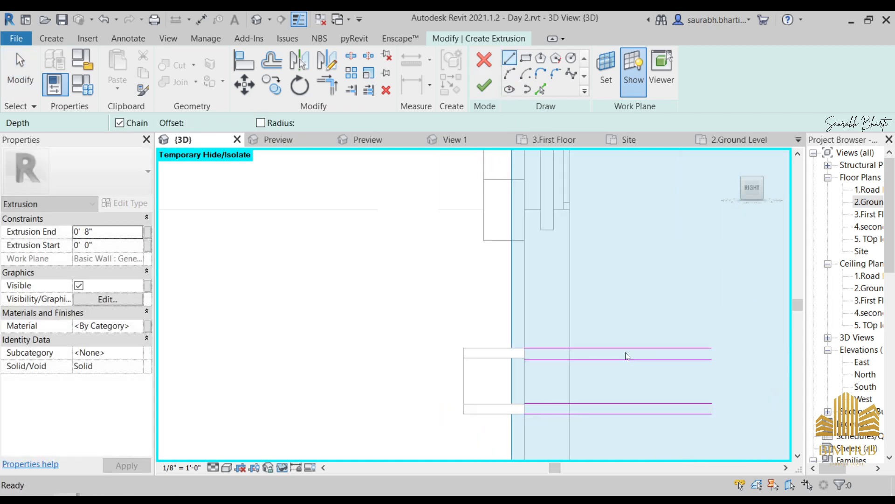
pyautogui.moveTo(625, 366); pyautogui.dragTo(550, 431, button='middle')
pyautogui.scroll(-1, 566, 373)
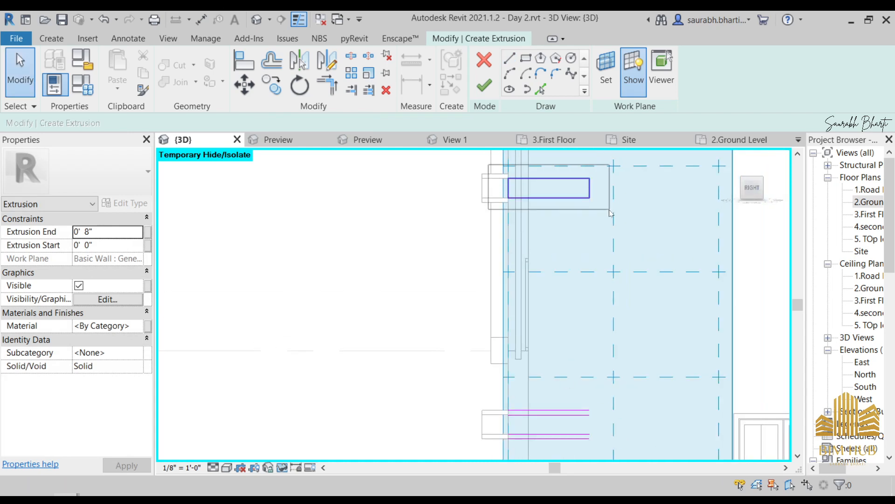
pyautogui.moveTo(611, 213); pyautogui.dragTo(610, 211)
pyautogui.press('Delete')
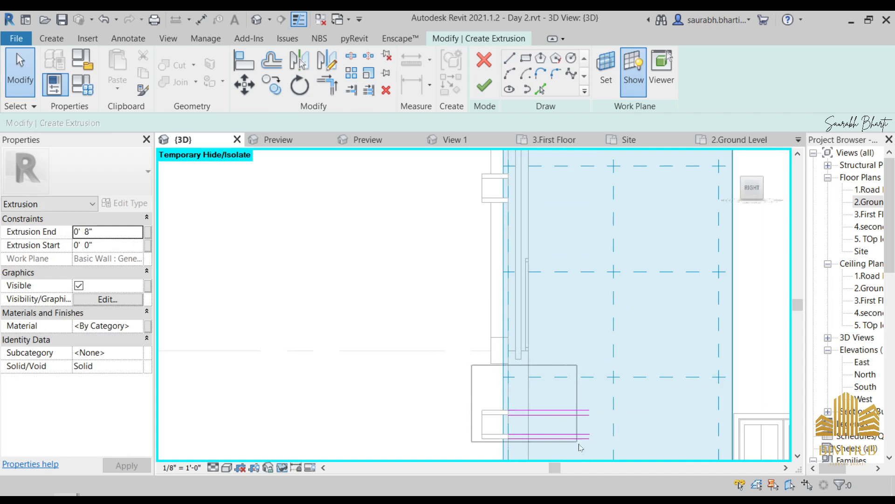
# Copy the four horizontal sketch lines from the lower frame up to the upper frame, aligned with its edges
pyautogui.moveTo(581, 448); pyautogui.dragTo(579, 445)
pyautogui.click(273, 93)
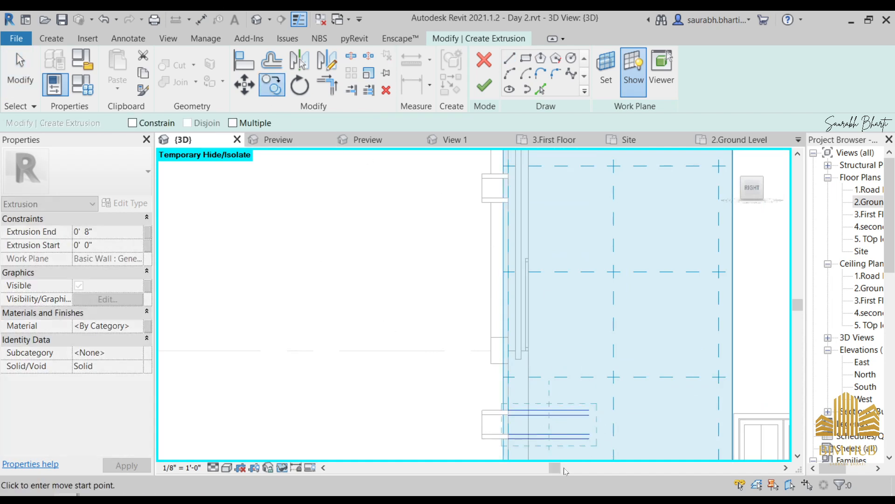
pyautogui.click(509, 439)
pyautogui.moveTo(522, 393); pyautogui.dragTo(483, 488, button='middle')
pyautogui.scroll(5, 478, 309)
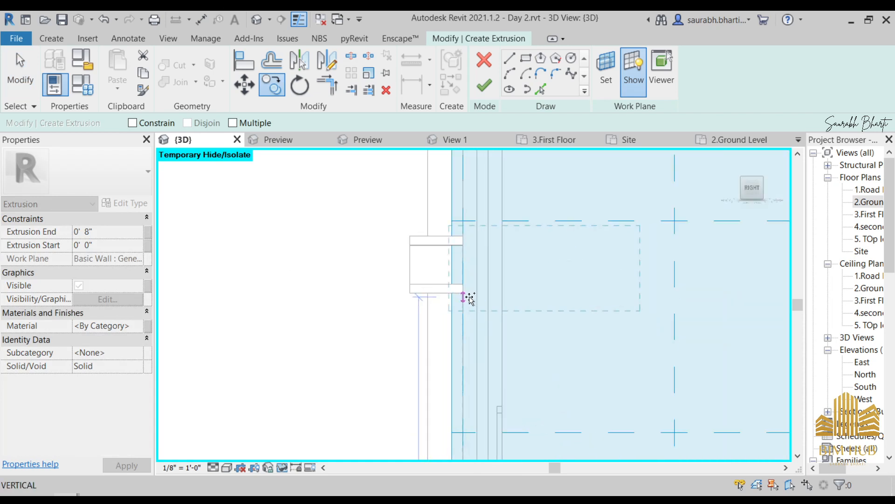
pyautogui.click(463, 292)
pyautogui.scroll(-2, 506, 306)
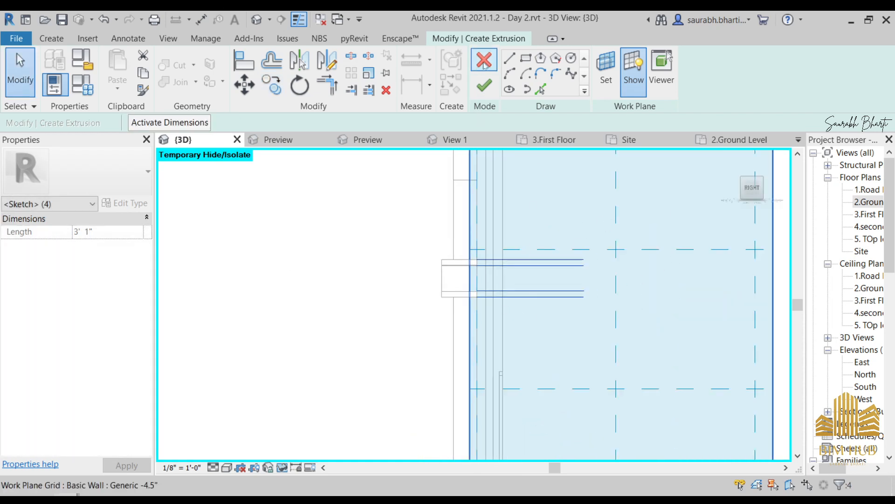
# Draw a vertical sketch line joining the free ends of the two inner horizontal lines at the upper frame
pyautogui.moveTo(466, 303)
pyautogui.keyDown('shift'); pyautogui.mouseDown(button='middle')
pyautogui.moveTo(504, 336)
pyautogui.moveTo(471, 324)
pyautogui.mouseUp(button='middle'); pyautogui.keyUp('shift')
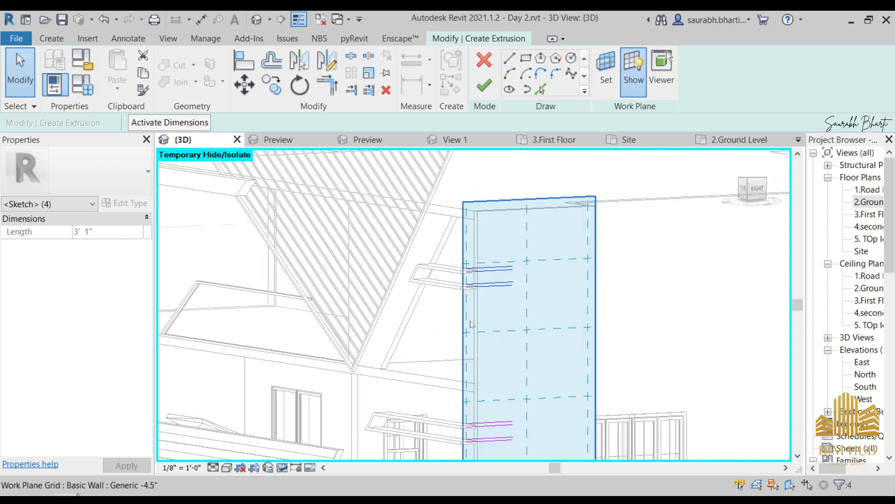
pyautogui.click(751, 194)
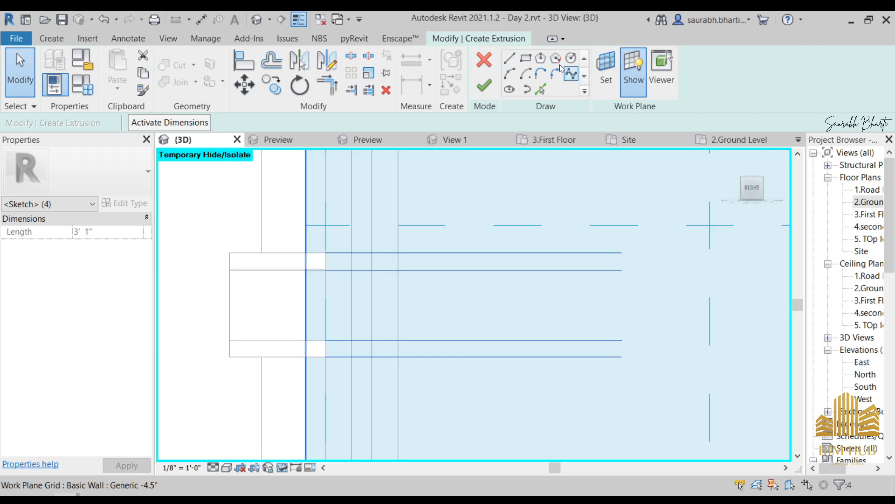
pyautogui.click(510, 59)
pyautogui.click(621, 340)
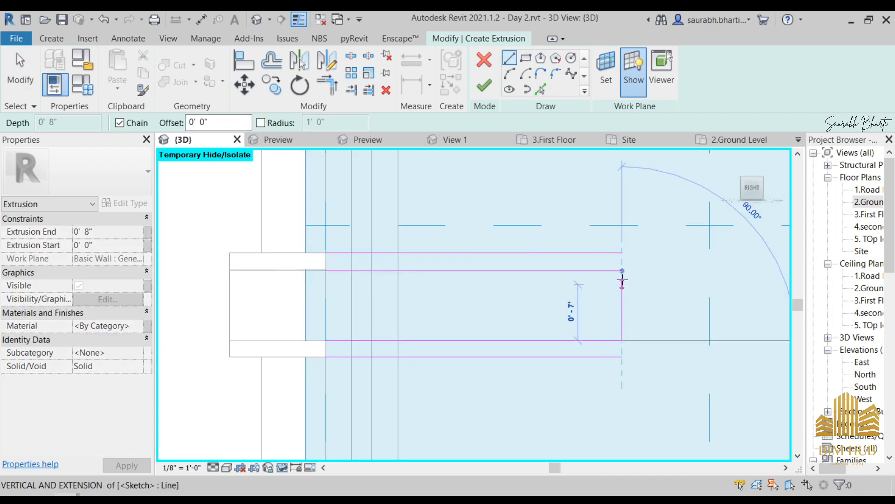
pyautogui.click(621, 270)
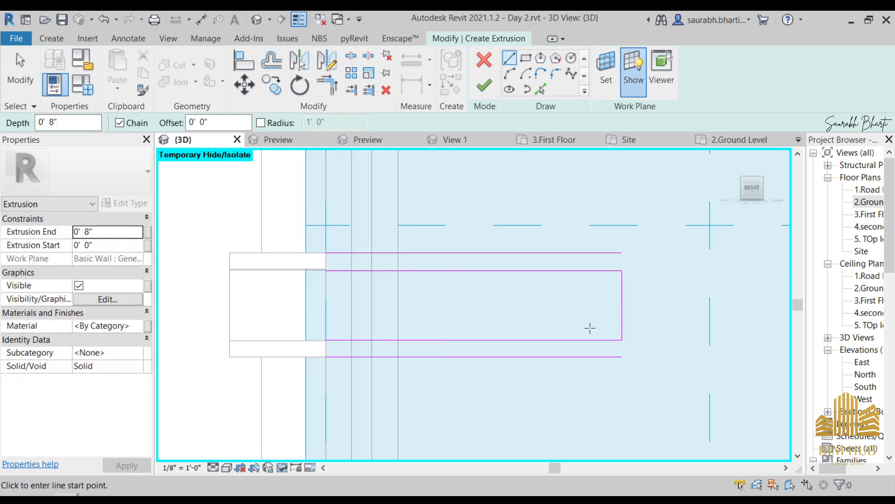
# Close the upper profile's outer end with chained lines running 3" past the inner end line
pyautogui.click(622, 357)
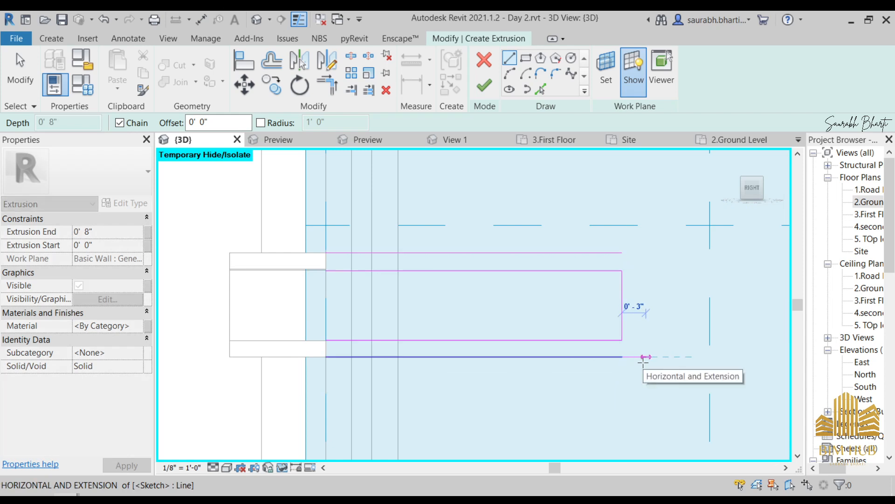
pyautogui.click(646, 356)
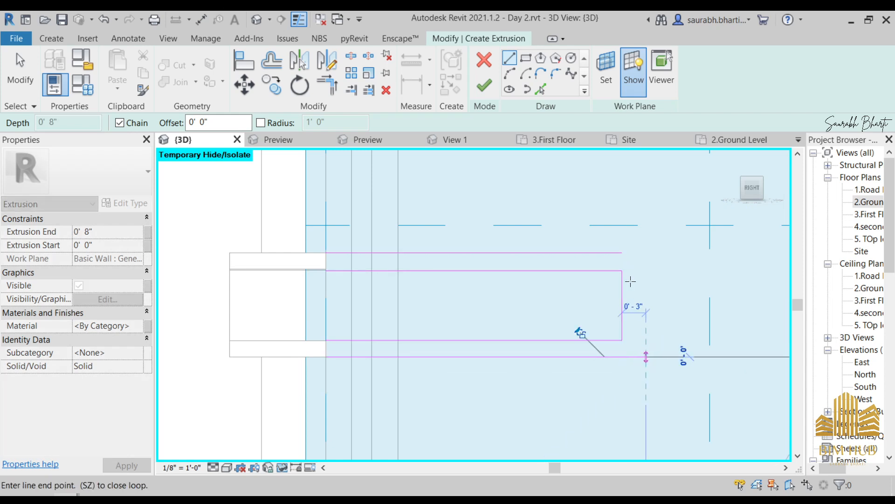
pyautogui.click(645, 252)
pyautogui.click(622, 252)
pyautogui.press('Escape')
# Round the inner profile's upper corner with an arc of about 1" radius and trim the lines to it
pyautogui.scroll(2, 600, 275)
pyautogui.scroll(1, 599, 275)
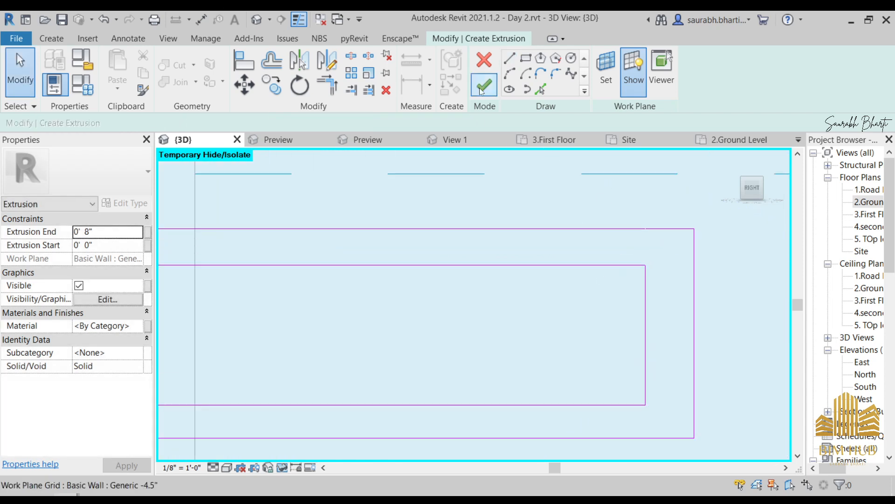
pyautogui.click(509, 74)
pyautogui.scroll(2, 635, 275)
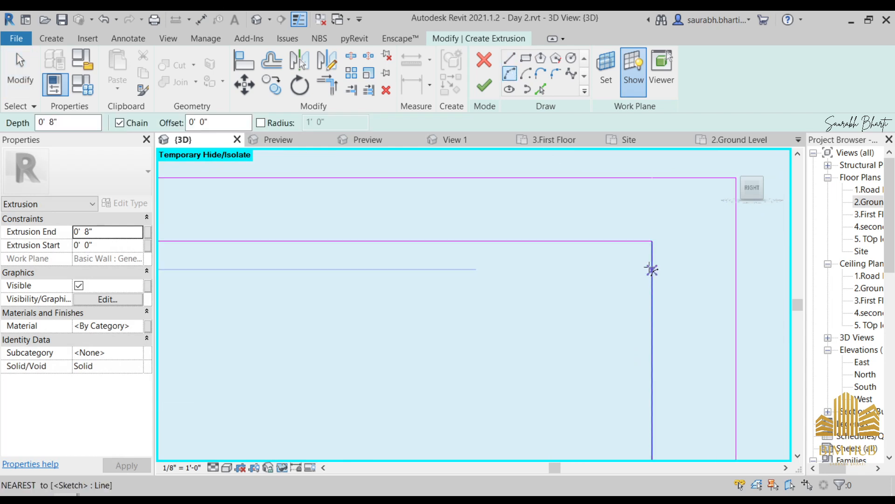
pyautogui.click(627, 244)
pyautogui.click(652, 270)
pyautogui.click(650, 258)
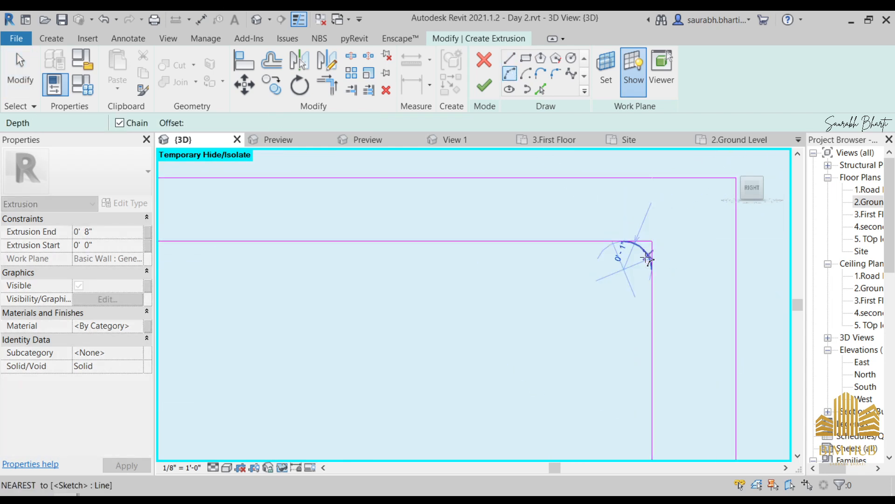
pyautogui.scroll(-3, 620, 260)
pyautogui.scroll(3, 632, 258)
pyautogui.press('Escape')
pyautogui.press('Escape')
pyautogui.press('t')
pyautogui.press('r')
pyautogui.scroll(3, 586, 249)
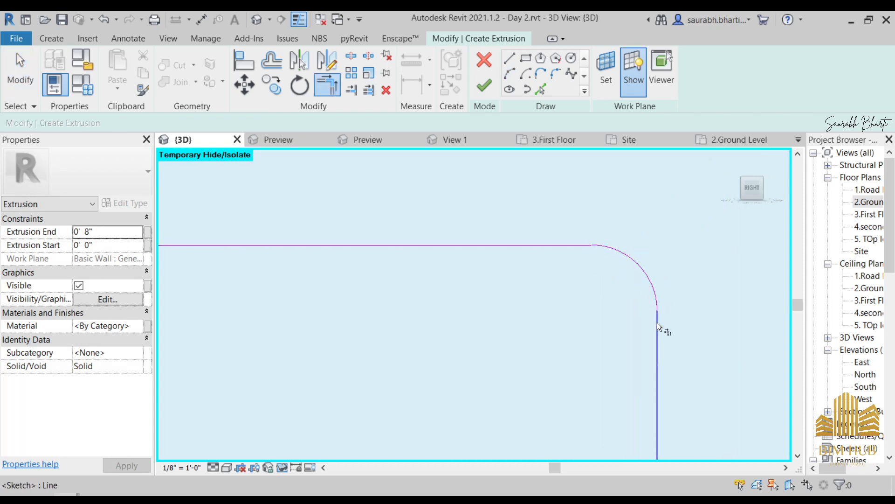
# Round the inner profile's lower corner with an arc of about 3/4" radius and trim the lines to it
pyautogui.scroll(-5, 628, 298)
pyautogui.moveTo(620, 411); pyautogui.dragTo(638, 348, button='middle')
pyautogui.scroll(2, 638, 347)
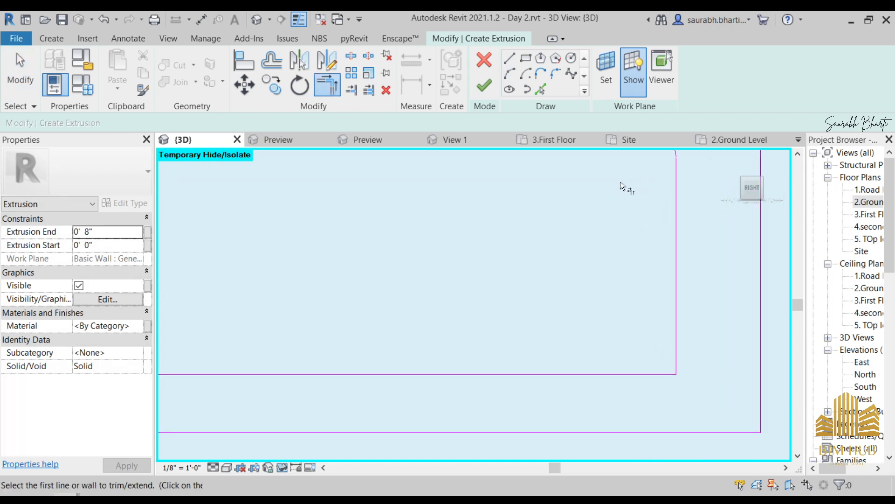
pyautogui.click(511, 74)
pyautogui.scroll(1, 658, 296)
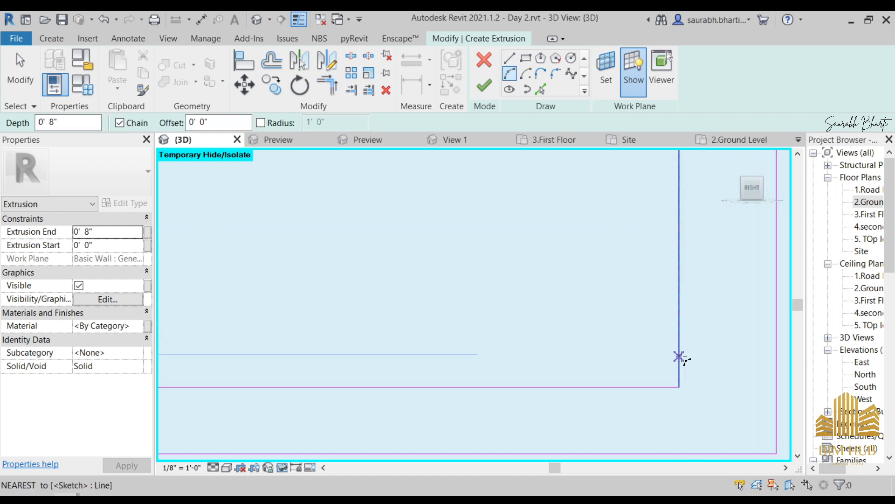
pyautogui.click(680, 357)
pyautogui.click(659, 386)
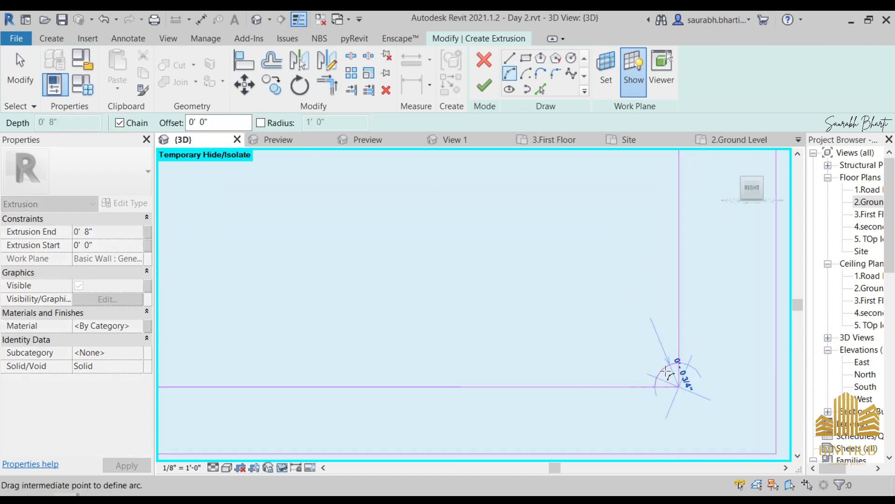
pyautogui.scroll(2, 665, 372)
pyautogui.click(675, 386)
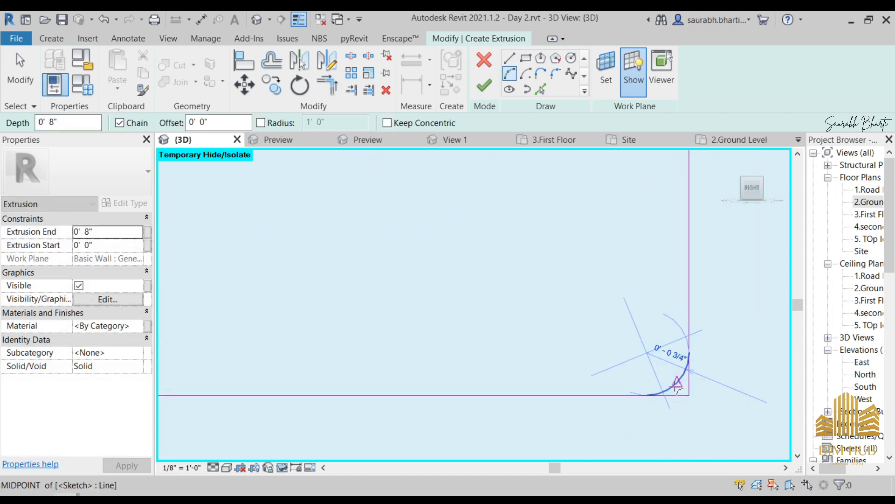
pyautogui.press('Escape')
pyautogui.press('Escape')
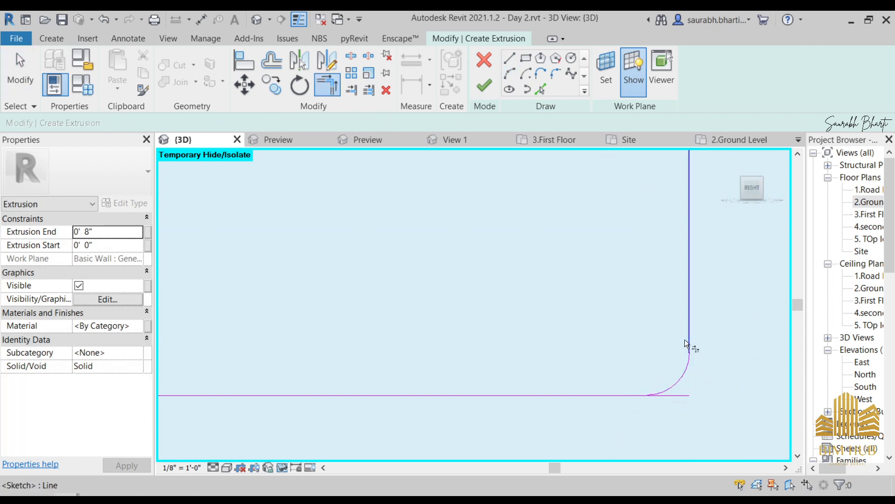
pyautogui.click(639, 395)
pyautogui.scroll(-4, 624, 326)
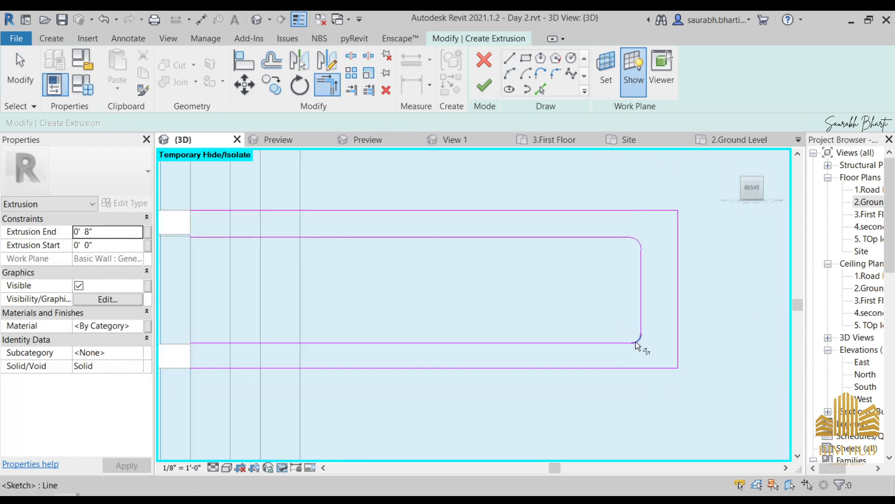
# Slant the inner vertical end line by moving its upper end outward, level with the inner top line
pyautogui.moveTo(631, 246)
pyautogui.mouseDown(button='middle')
pyautogui.moveTo(615, 300)
pyautogui.moveTo(444, 313)
pyautogui.moveTo(504, 315)
pyautogui.moveTo(759, 217)
pyautogui.mouseUp(button='middle')
pyautogui.scroll(-2, 570, 296)
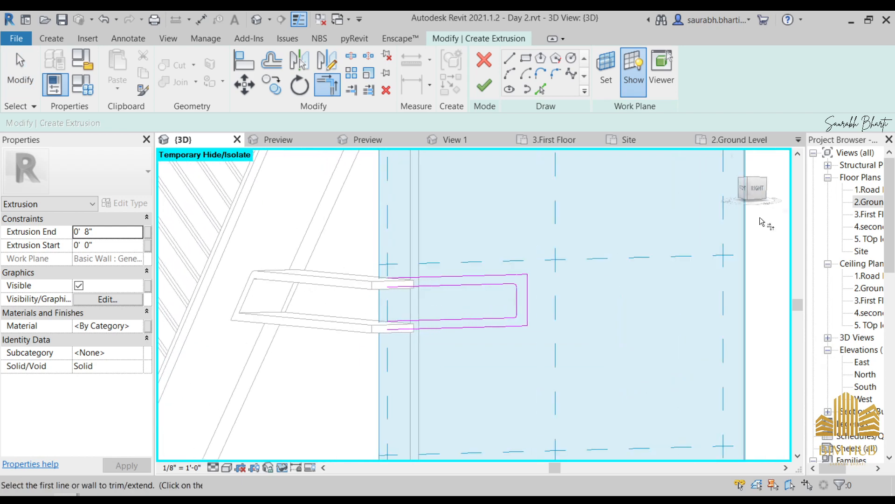
pyautogui.click(757, 189)
pyautogui.scroll(5, 471, 303)
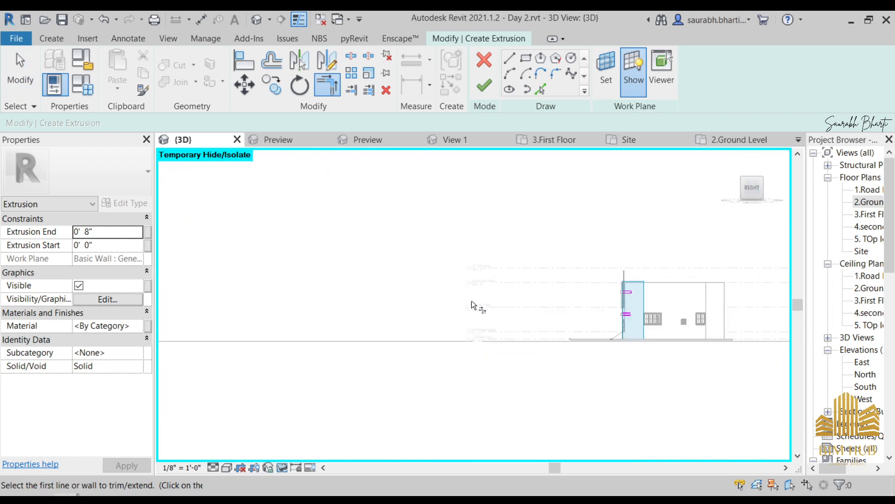
pyautogui.scroll(6, 581, 235)
pyautogui.press('Escape')
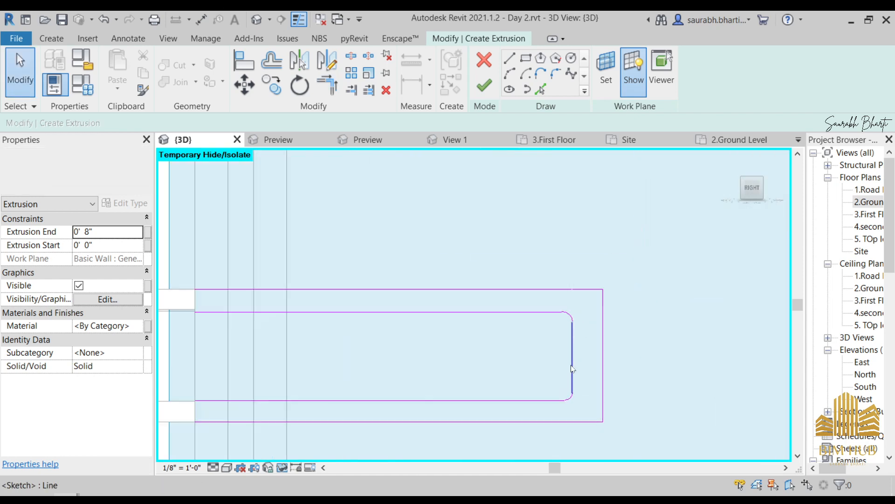
pyautogui.click(577, 311)
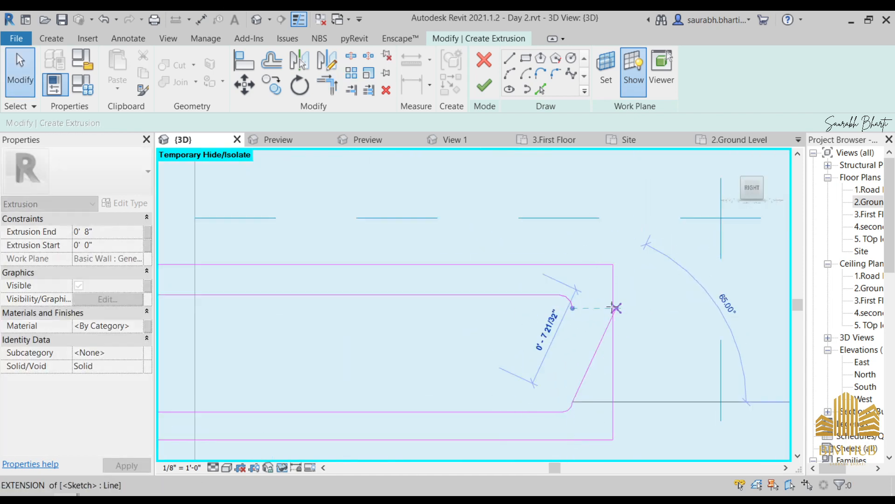
pyautogui.moveTo(605, 303); pyautogui.dragTo(612, 294)
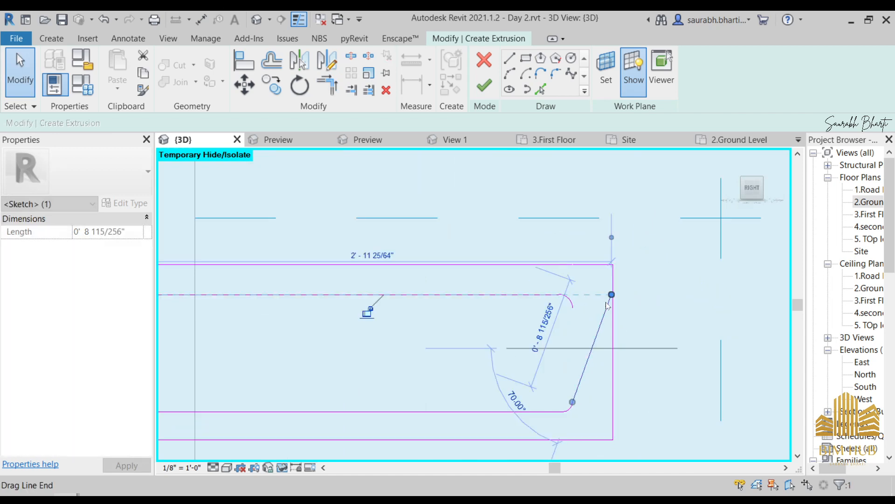
pyautogui.press('Escape')
# Delete the leftover arc at the inner profile's upper corner
pyautogui.scroll(3, 569, 303)
pyautogui.click(572, 304)
pyautogui.press('Delete')
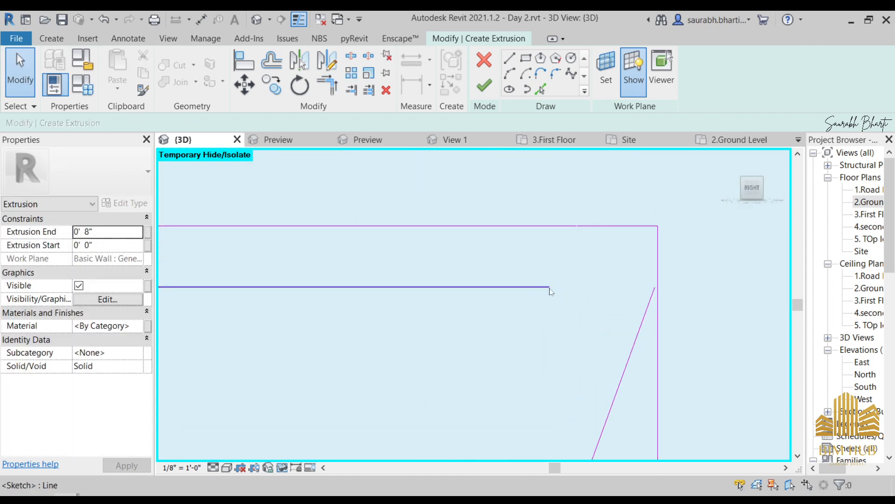
# Move the outer end line outward and stretch the inner top line to about 3' 3 7/16", meeting the slanted line
pyautogui.click(551, 287)
pyautogui.moveTo(550, 286)
pyautogui.mouseDown()
pyautogui.moveTo(618, 289)
pyautogui.moveTo(583, 287)
pyautogui.mouseUp()
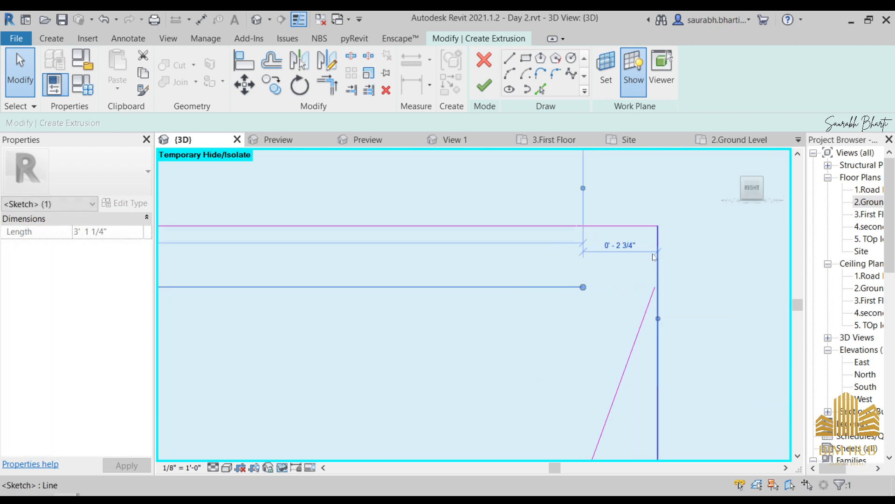
pyautogui.scroll(-3, 653, 348)
pyautogui.moveTo(656, 348)
pyautogui.mouseDown()
pyautogui.moveTo(696, 345)
pyautogui.moveTo(656, 356)
pyautogui.moveTo(673, 316)
pyautogui.moveTo(641, 317)
pyautogui.moveTo(673, 316)
pyautogui.mouseUp()
pyautogui.scroll(2, 616, 332)
pyautogui.click(624, 317)
pyautogui.scroll(-3, 693, 359)
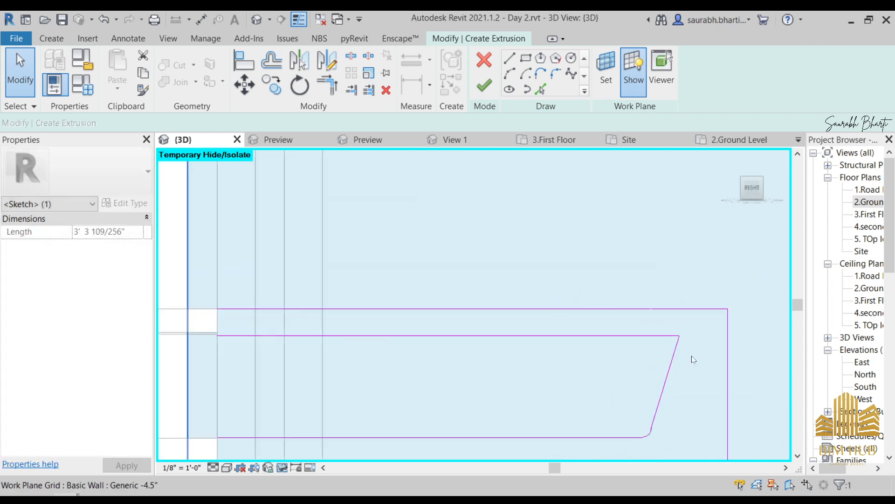
pyautogui.click(693, 359)
# Draw a rounding arc between the inner top line and the slanted end line
pyautogui.scroll(3, 670, 359)
pyautogui.click(510, 74)
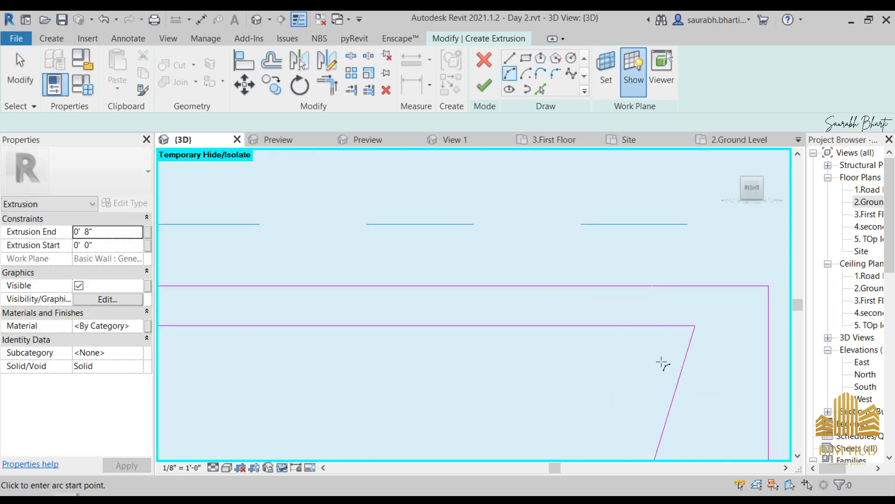
pyautogui.click(681, 359)
pyautogui.click(666, 325)
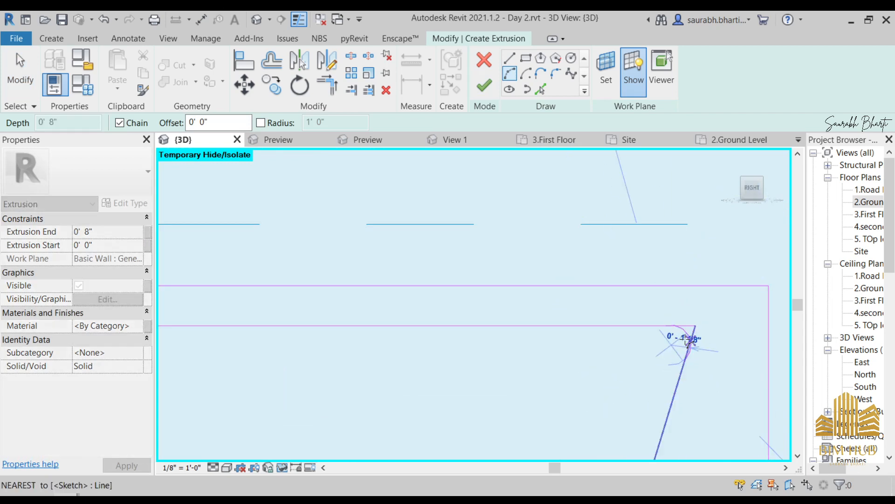
pyautogui.scroll(2, 681, 336)
pyautogui.click(684, 332)
pyautogui.click(688, 335)
pyautogui.press('Escape')
pyautogui.press('Escape')
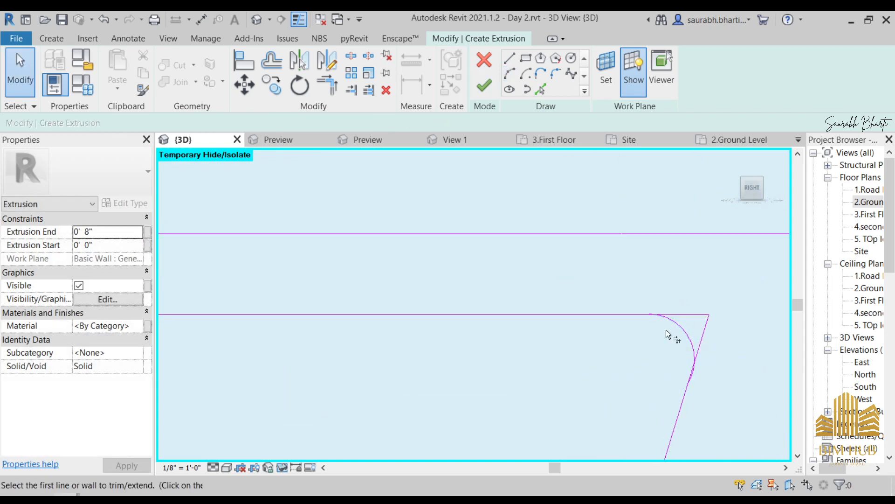
# Trim the inner top line and the slanted line back to the new upper corner arc
pyautogui.click(604, 314)
pyautogui.click(682, 356)
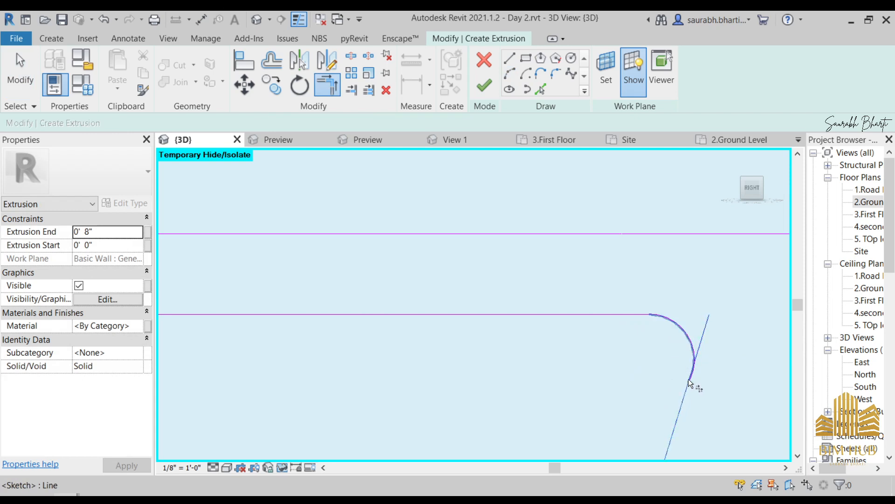
pyautogui.scroll(-5, 675, 356)
pyautogui.press('Escape')
pyautogui.press('Escape')
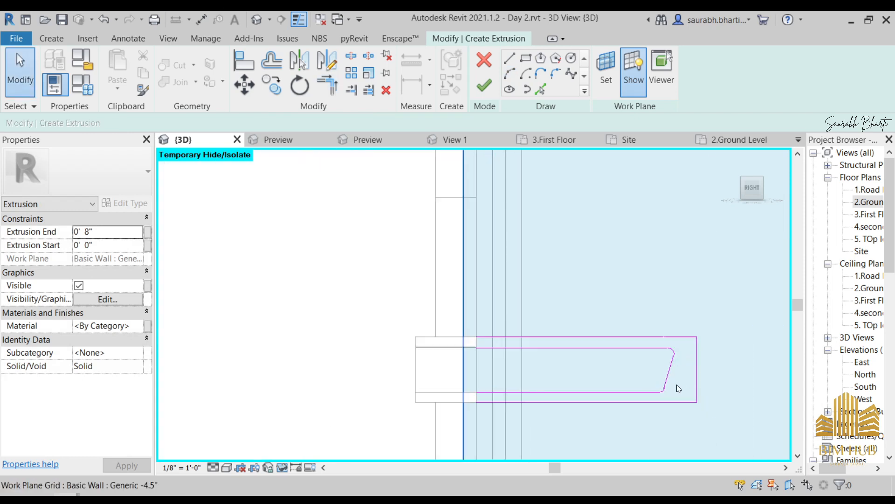
# Try to reshape the lower inner corner arc by moving its end along the bottom line
pyautogui.click(659, 390)
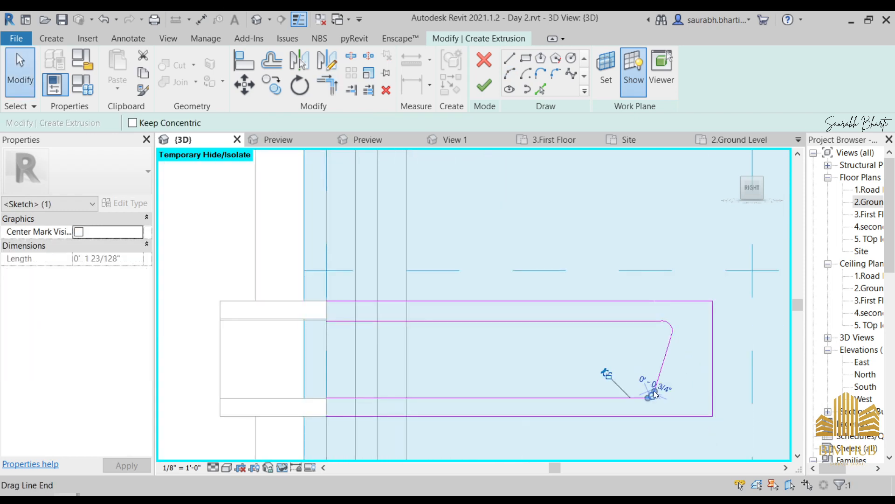
pyautogui.scroll(5, 660, 391)
pyautogui.scroll(2, 606, 422)
pyautogui.moveTo(589, 423); pyautogui.dragTo(551, 426)
pyautogui.press('Escape')
# Delete the arc at the inner profile's lower corner
pyautogui.click(646, 405)
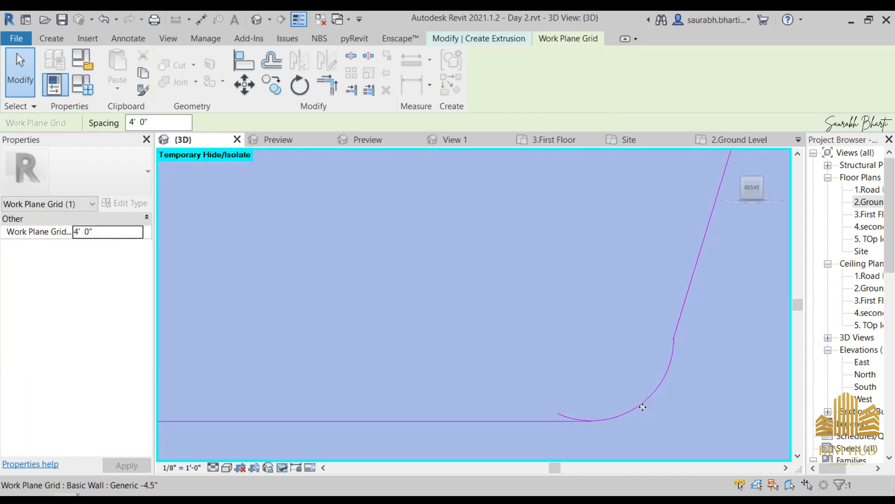
pyautogui.press('Escape')
pyautogui.click(652, 395)
pyautogui.press('Delete')
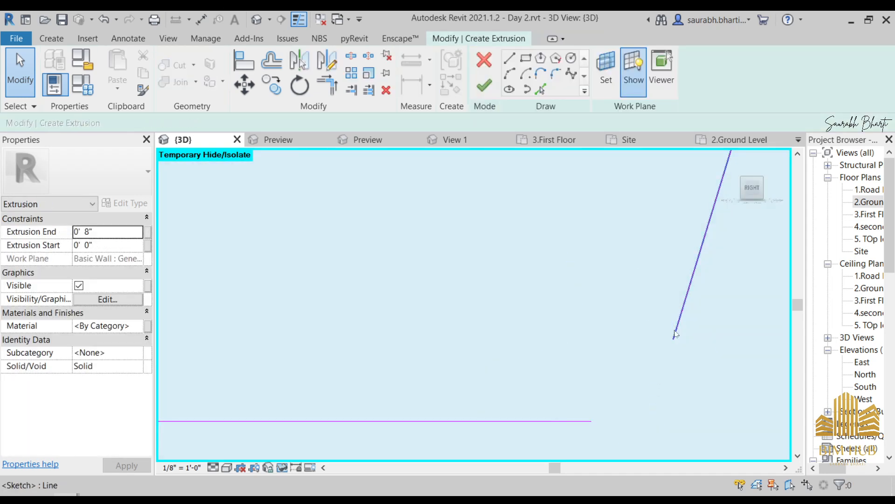
# Shorten the inner slanted line and the inner bottom line at the profile's lower inner corner
pyautogui.click(675, 336)
pyautogui.moveTo(674, 340); pyautogui.dragTo(680, 319)
pyautogui.click(590, 421)
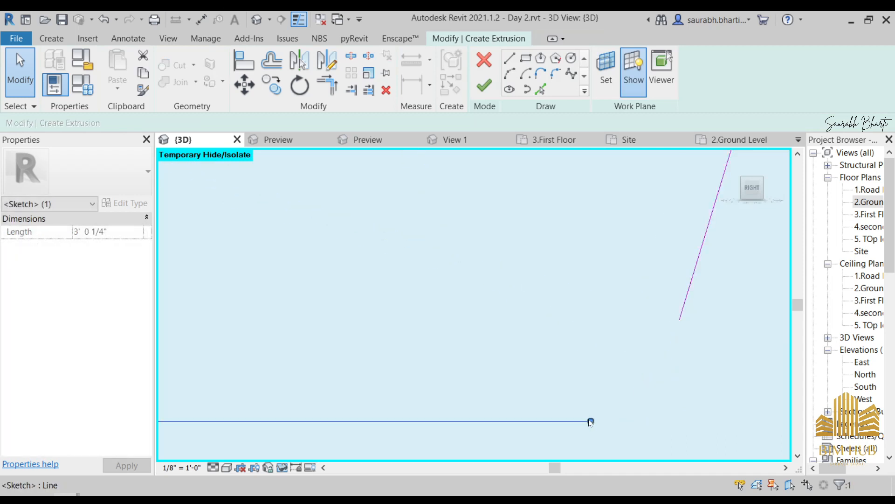
pyautogui.moveTo(591, 422); pyautogui.dragTo(572, 421)
# Draw a rounding arc with a radius of about 1 3/8 in between the inner bottom line and the inner slanted line
pyautogui.click(510, 73)
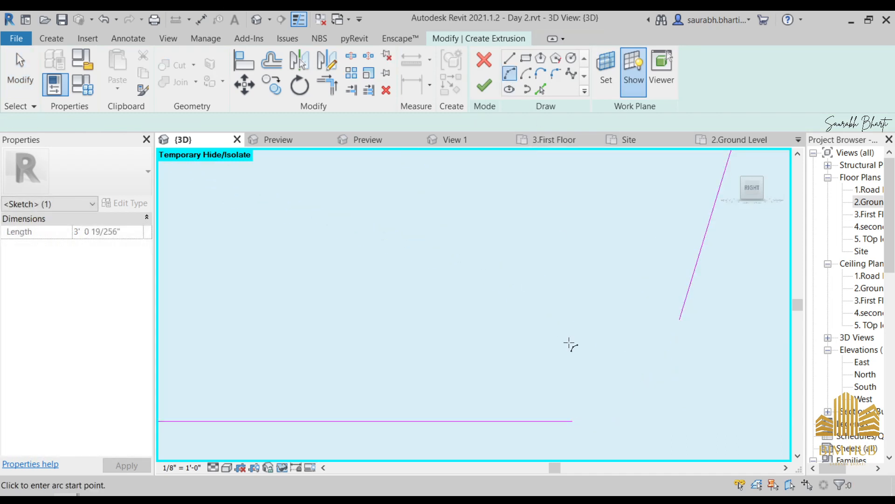
pyautogui.click(573, 421)
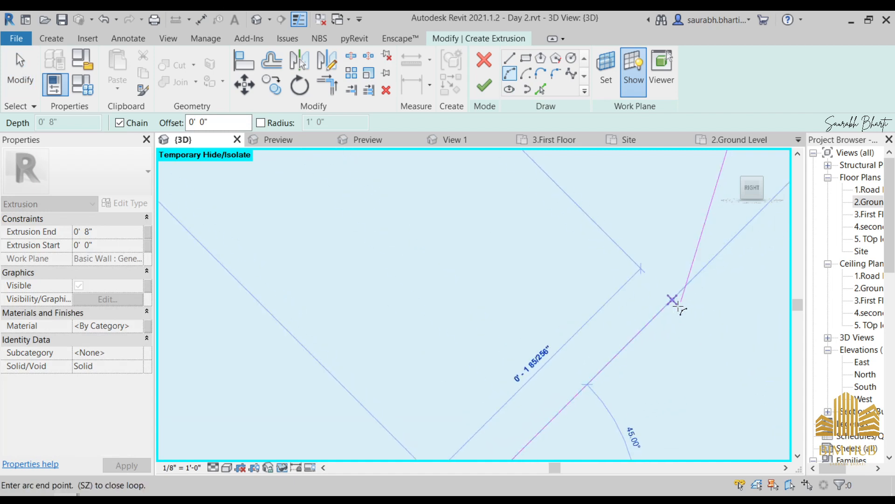
pyautogui.click(681, 304)
pyautogui.click(658, 342)
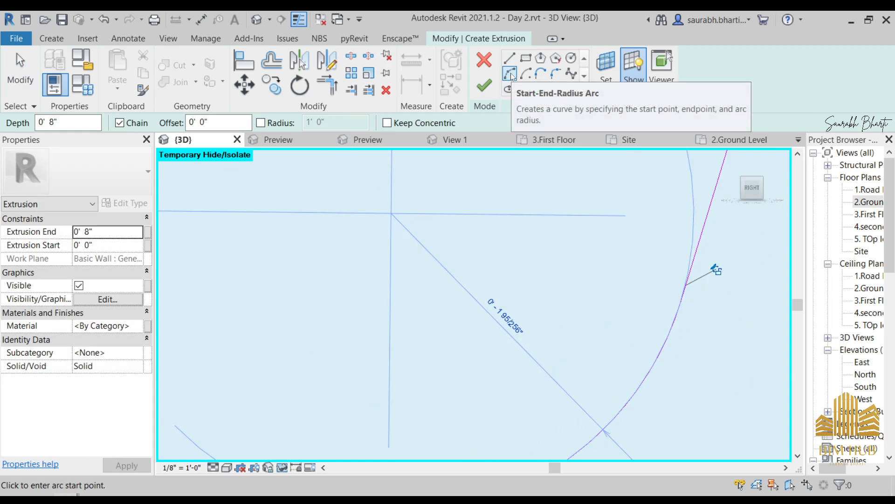
pyautogui.scroll(-6, 553, 207)
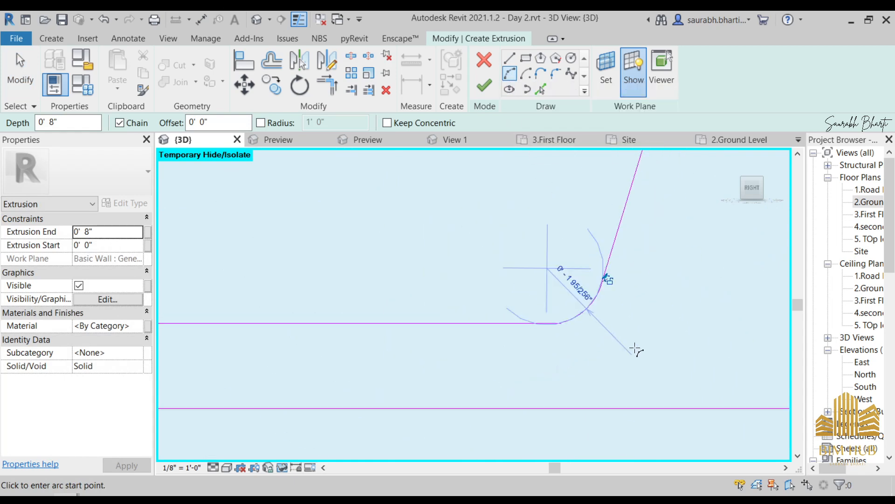
pyautogui.moveTo(643, 362); pyautogui.dragTo(460, 311, button='middle')
pyautogui.scroll(-4, 453, 298)
pyautogui.moveTo(555, 337); pyautogui.dragTo(638, 378, button='middle')
pyautogui.scroll(-1, 638, 377)
pyautogui.press('Escape')
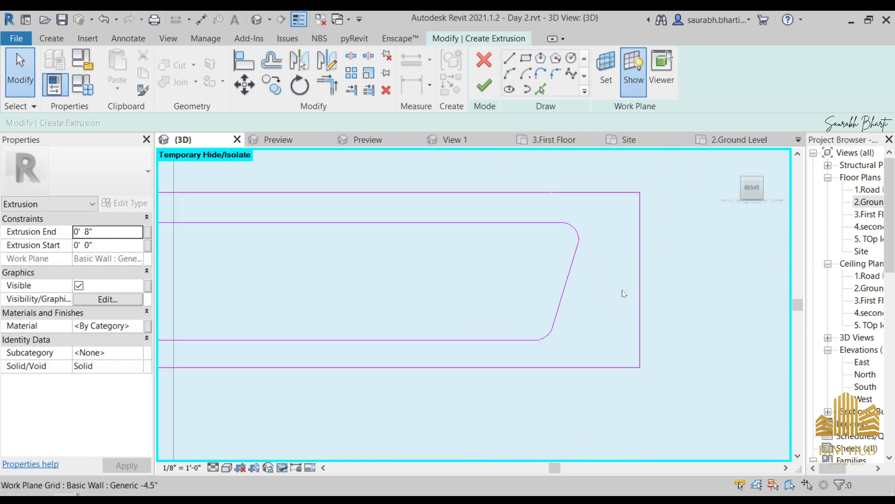
# Draw a slanted line from the outer profile's upper end corner down to the outer bottom line
pyautogui.moveTo(624, 293); pyautogui.dragTo(618, 323, button='middle')
pyautogui.click(511, 59)
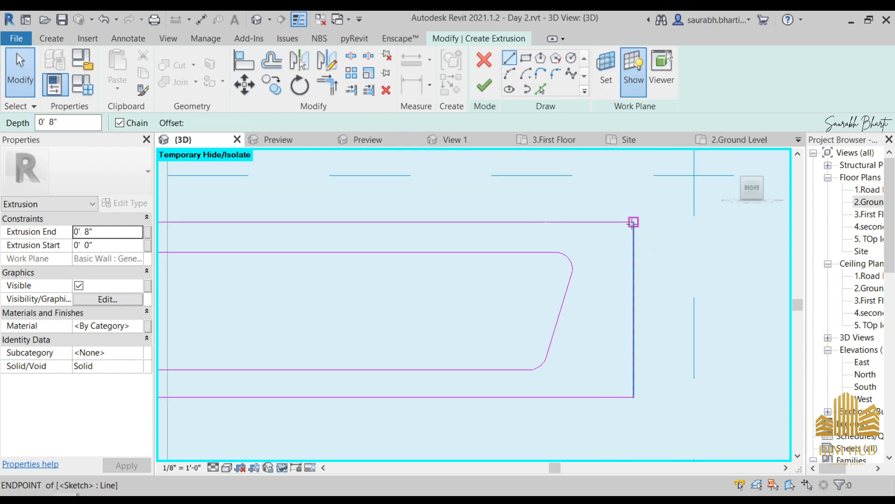
pyautogui.click(633, 222)
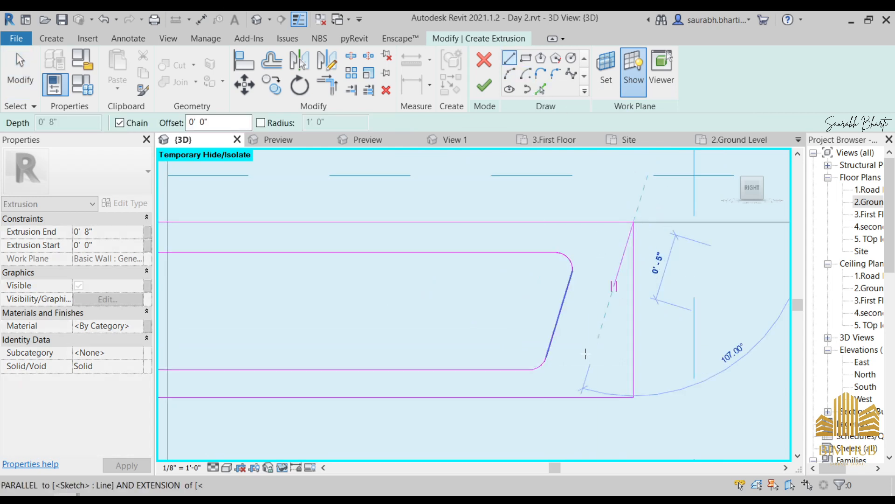
pyautogui.click(563, 397)
pyautogui.press('Escape')
pyautogui.press('Escape')
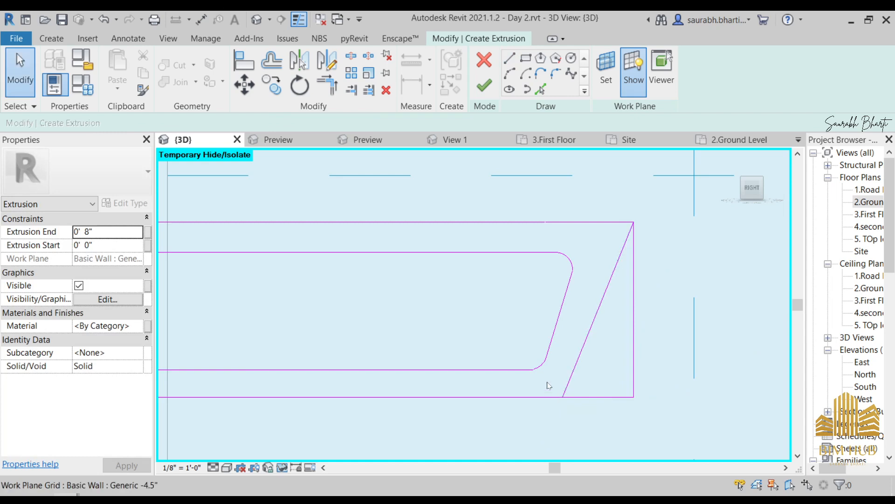
# Try to trim the new outer slanted line and the outer top line to a corner
pyautogui.press('t')
pyautogui.press('r')
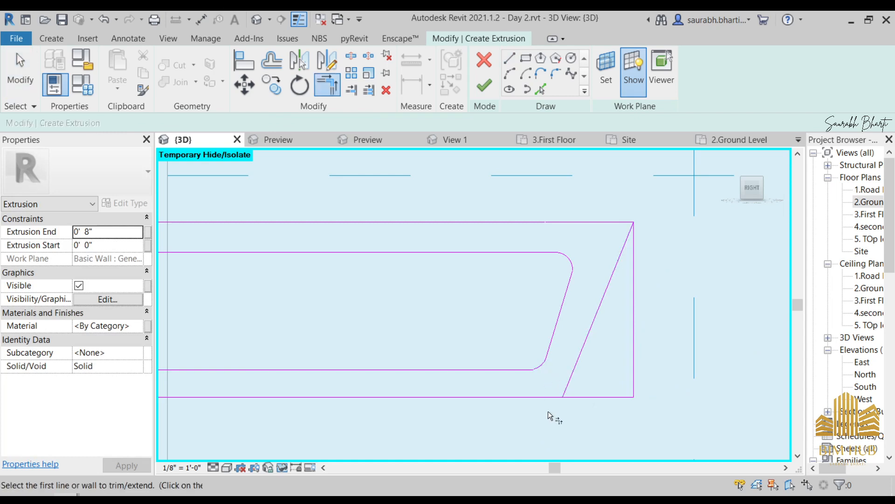
pyautogui.click(571, 377)
pyautogui.click(612, 222)
pyautogui.press('Escape')
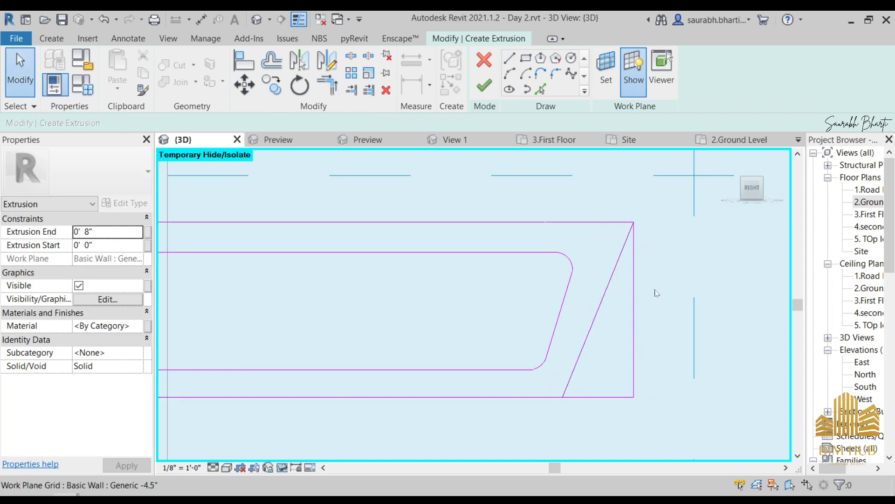
pyautogui.click(607, 412)
pyautogui.press('Escape')
# Delete the outer profile's vertical end line and the bottom line segment beside it
pyautogui.click(634, 361)
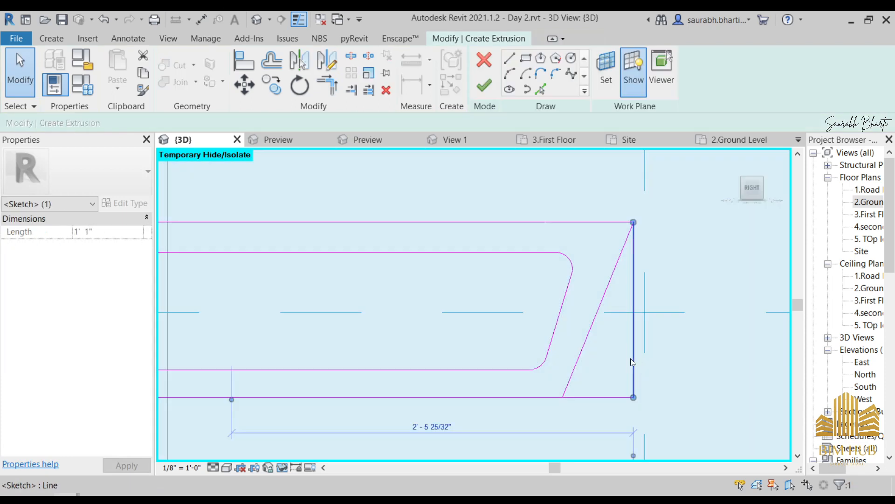
pyautogui.press('Delete')
pyautogui.click(610, 398)
pyautogui.press('Delete')
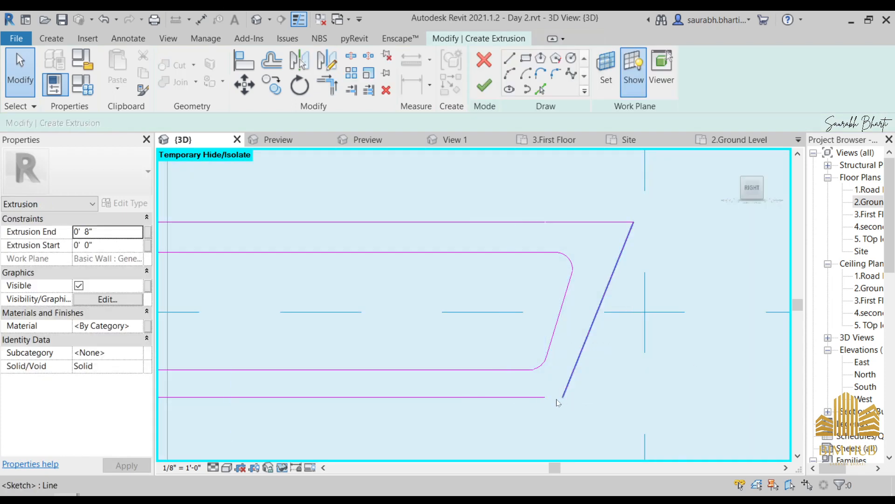
# Extend the remaining outer bottom line to a corner with the outer slanted line
pyautogui.press('t')
pyautogui.press('r')
pyautogui.click(538, 397)
pyautogui.click(567, 388)
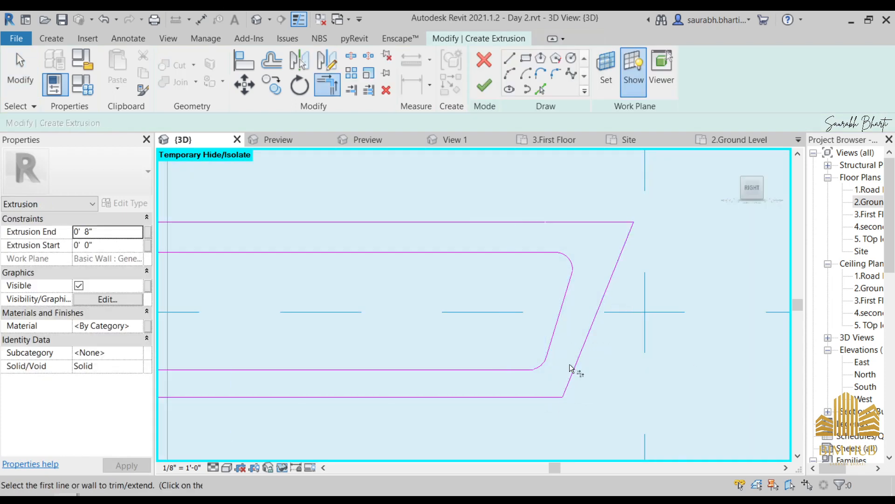
pyautogui.press('Escape')
# Draw a rounding arc with a radius of about 3 1/2 in between the outer bottom line and the outer slanted line
pyautogui.scroll(3, 561, 330)
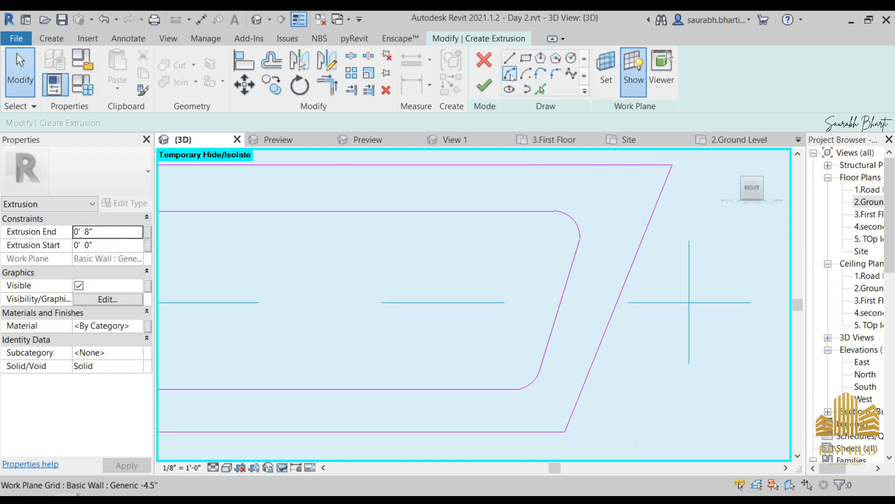
pyautogui.click(510, 75)
pyautogui.click(522, 431)
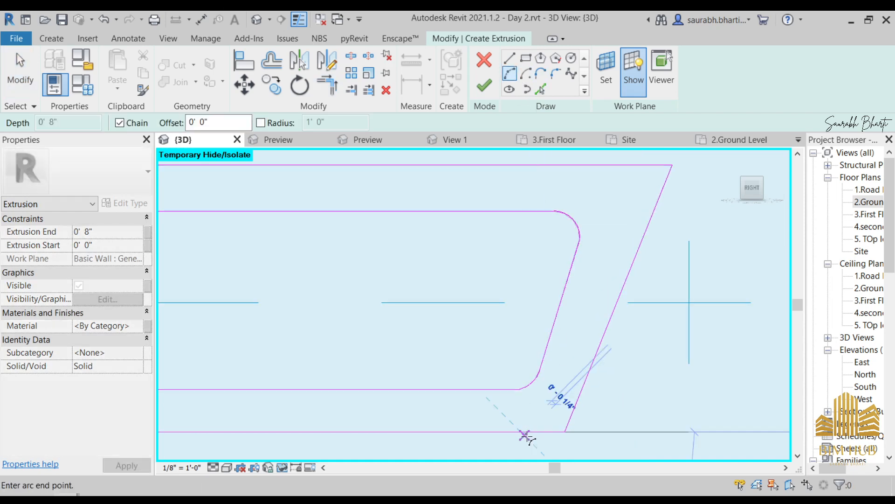
pyautogui.click(577, 401)
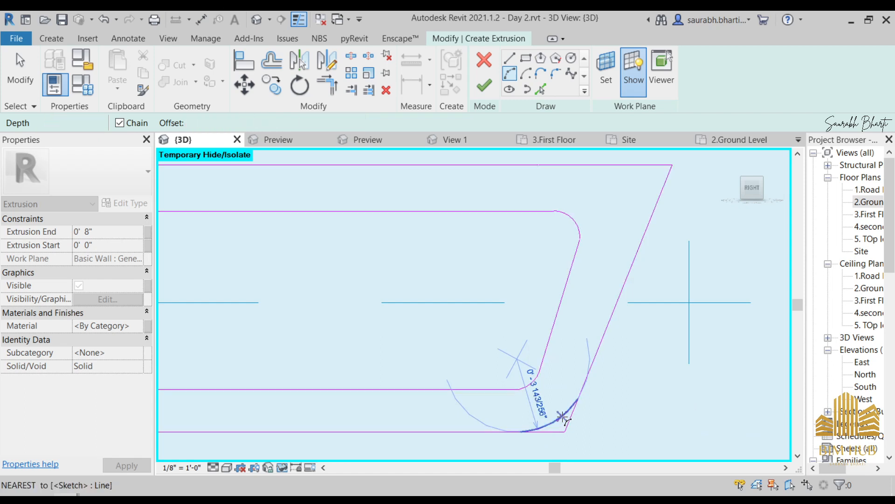
pyautogui.click(563, 416)
pyautogui.moveTo(633, 154); pyautogui.dragTo(594, 248, button='middle')
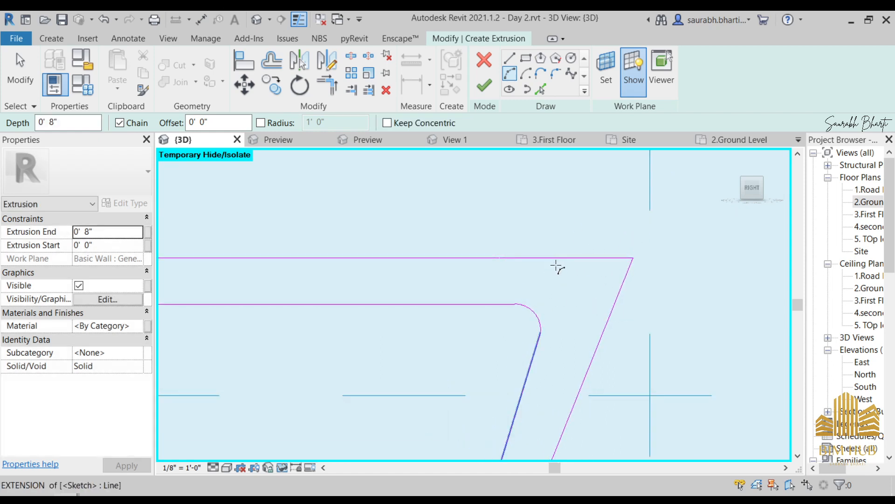
pyautogui.press('Escape')
pyautogui.press('Escape')
# Delete the short end segment of the outer top line and extend the remaining top line to the outer slanted line
pyautogui.click(568, 257)
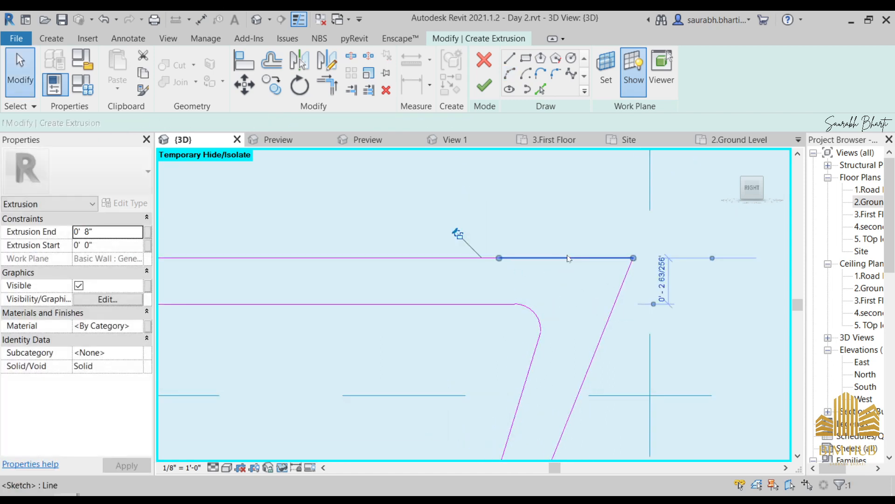
pyautogui.press('Delete')
pyautogui.press('t')
pyautogui.press('r')
pyautogui.click(490, 257)
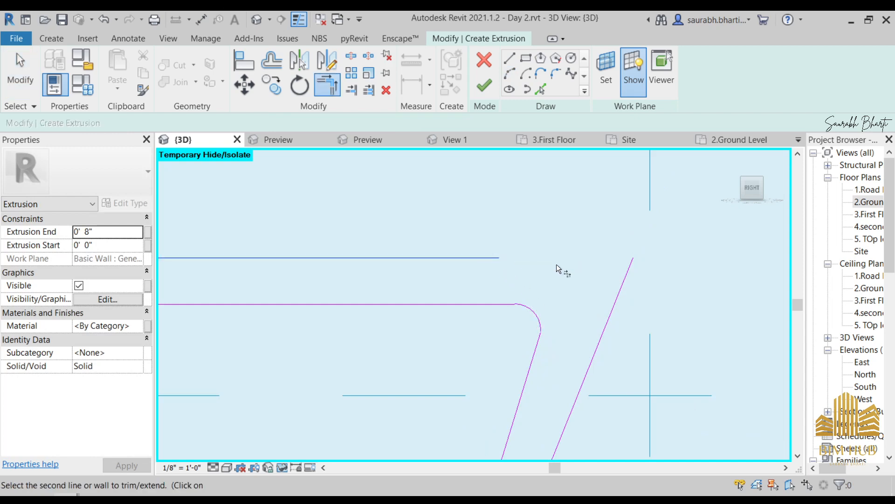
pyautogui.click(628, 276)
# Draw a rounding arc with a radius of about 3 in between the outer top line and the outer slanted line
pyautogui.click(509, 73)
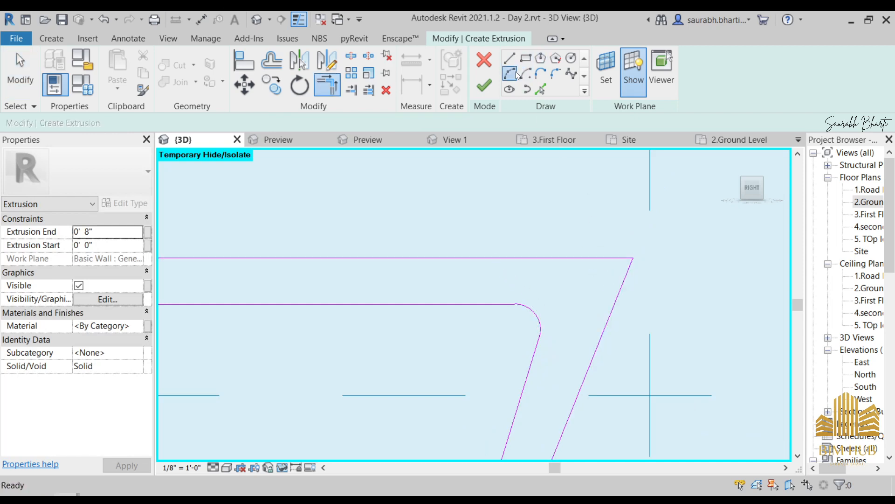
pyautogui.click(547, 258)
pyautogui.click(609, 321)
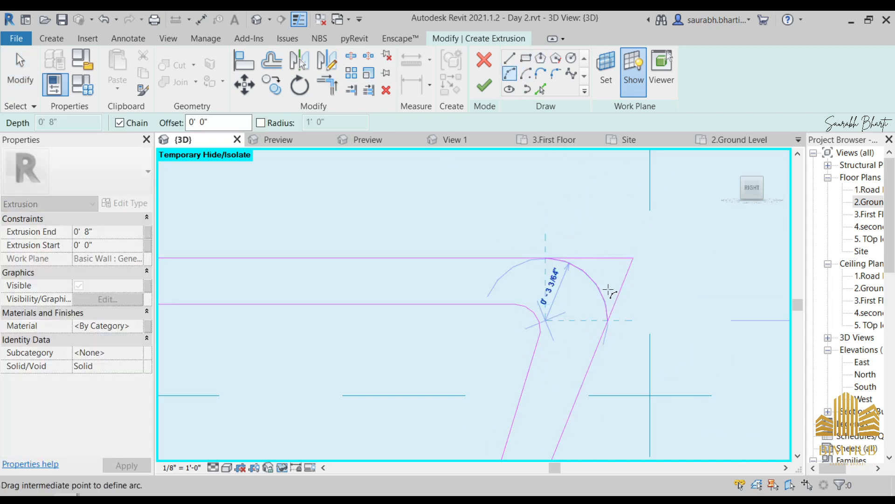
pyautogui.click(605, 295)
pyautogui.press('Escape')
pyautogui.press('Escape')
# Trim the outer top line and the outer slanted line back to the outer upper corner arc
pyautogui.press('t')
pyautogui.press('r')
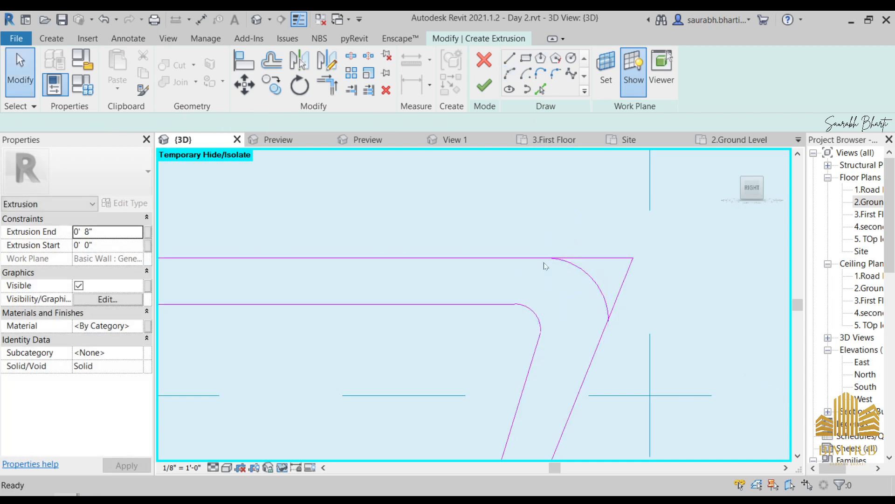
pyautogui.click(533, 259)
pyautogui.click(597, 291)
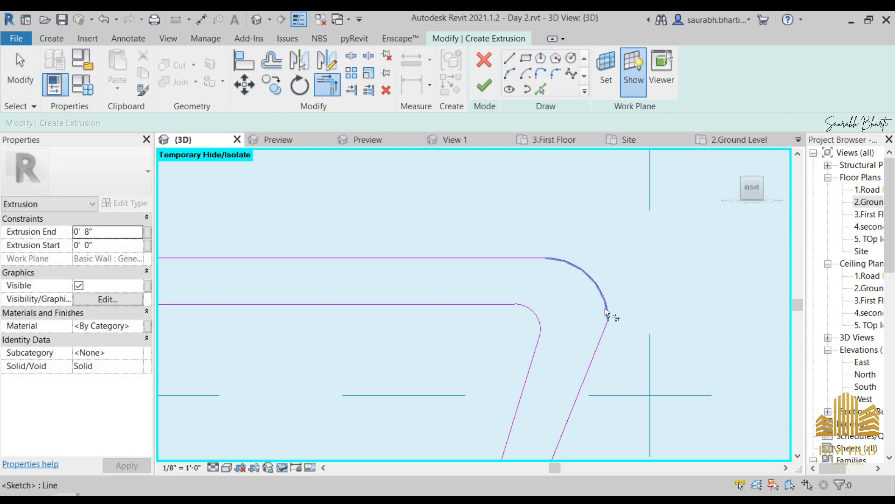
# Trim the outer bottom line and the outer slanted line back to the outer lower corner arc
pyautogui.scroll(-6, 605, 298)
pyautogui.moveTo(586, 357); pyautogui.dragTo(589, 294, button='middle')
pyautogui.scroll(-1, 589, 296)
pyautogui.moveTo(587, 330); pyautogui.dragTo(588, 179, button='middle')
pyautogui.scroll(2, 559, 350)
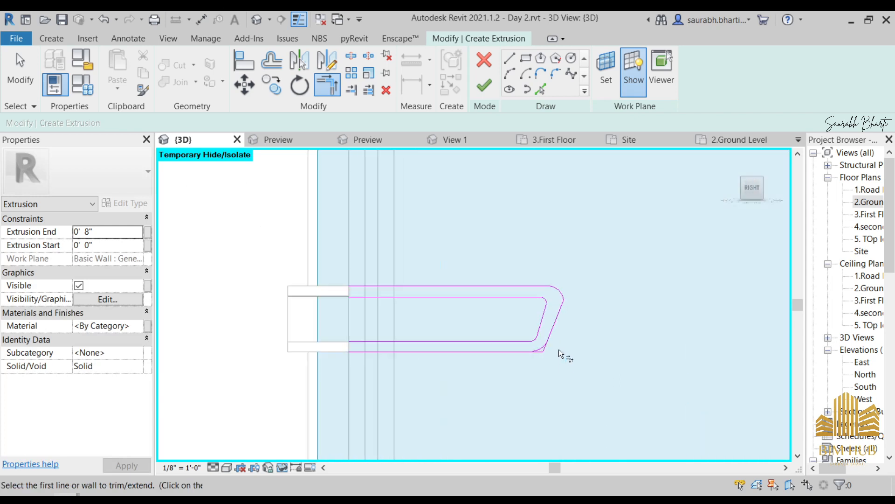
pyautogui.scroll(5, 559, 349)
pyautogui.click(419, 343)
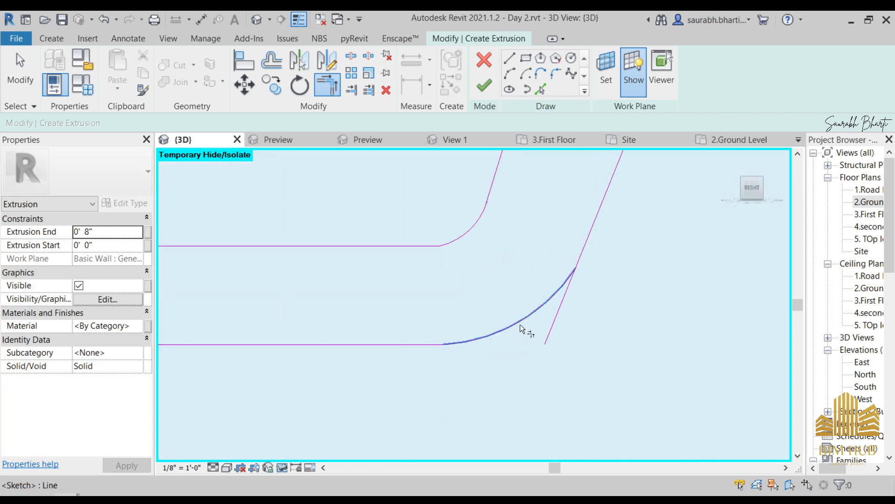
pyautogui.click(579, 255)
pyautogui.scroll(-9, 543, 333)
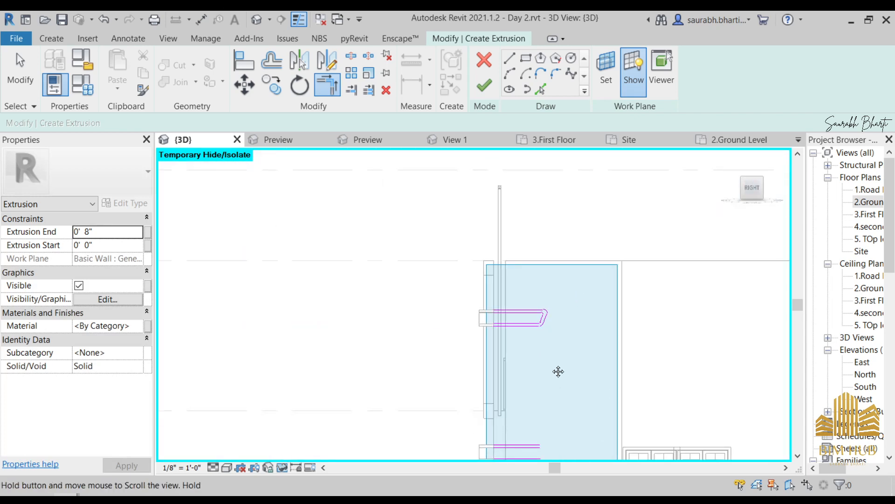
pyautogui.moveTo(558, 372); pyautogui.dragTo(603, 268, button='middle')
pyautogui.press('Escape')
pyautogui.moveTo(488, 314)
pyautogui.mouseDown()
pyautogui.moveTo(636, 406)
pyautogui.moveTo(630, 380)
pyautogui.mouseUp()
pyautogui.press('Escape')
# Delete the outer upper corner arc and lengthen the outer slanted line to about 9 7/8 in, level with the inner top line
pyautogui.scroll(8, 585, 208)
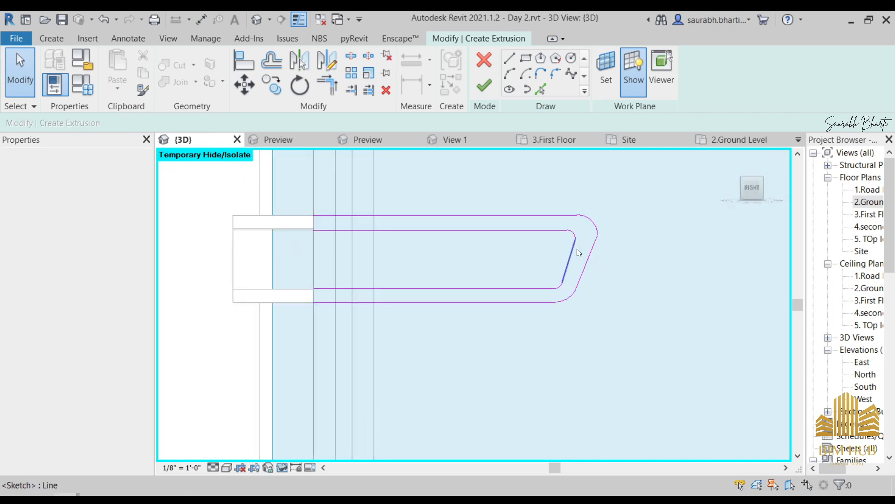
pyautogui.click(615, 240)
pyautogui.press('Delete')
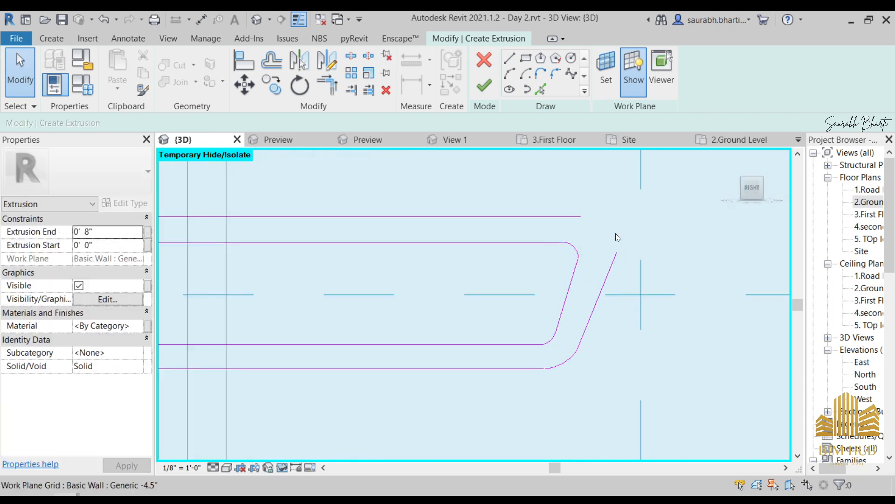
pyautogui.scroll(2, 604, 260)
pyautogui.click(615, 271)
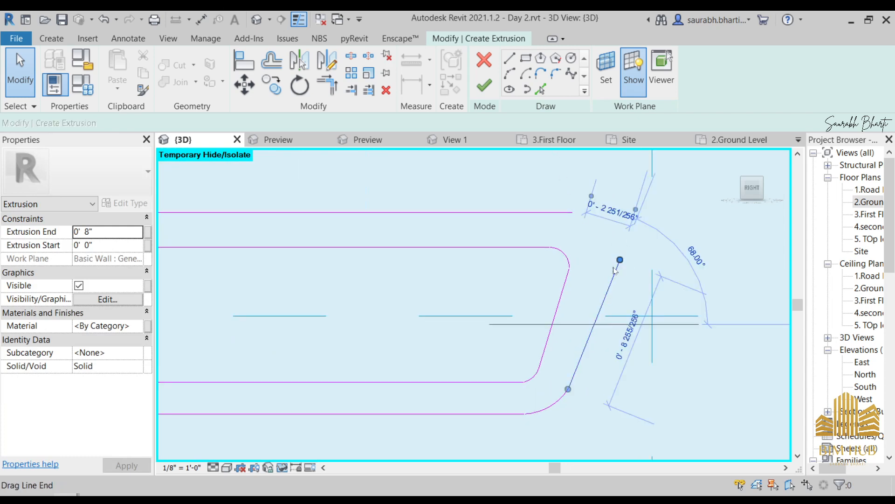
pyautogui.moveTo(620, 259); pyautogui.dragTo(624, 247)
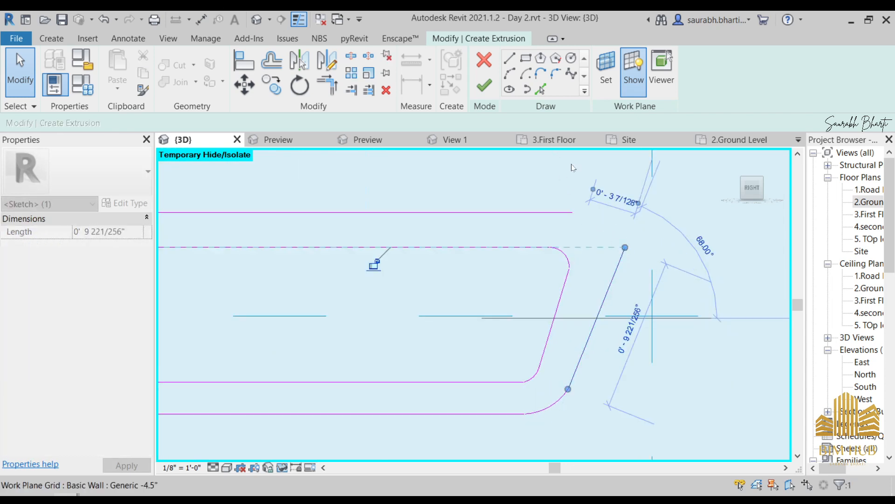
# Draw a new arc with a radius of about 3 5/8 in joining the ends of the outer top line and the lengthened slanted line
pyautogui.click(514, 74)
pyautogui.click(573, 213)
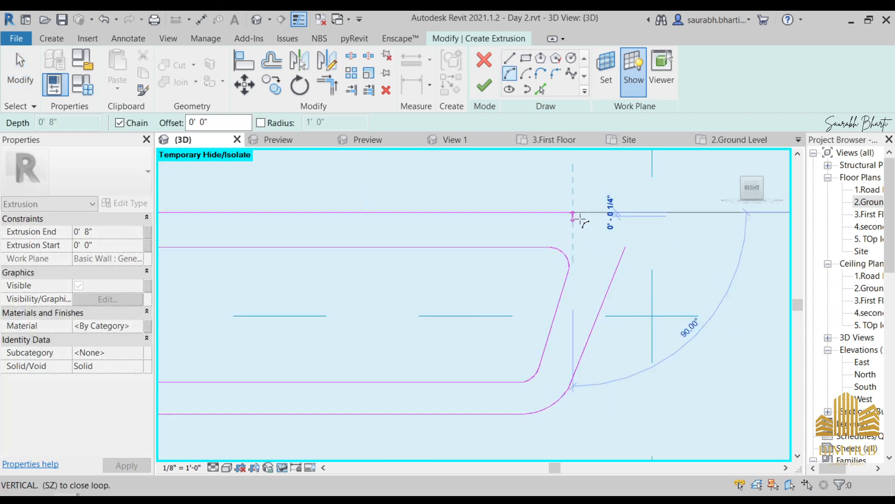
pyautogui.click(626, 248)
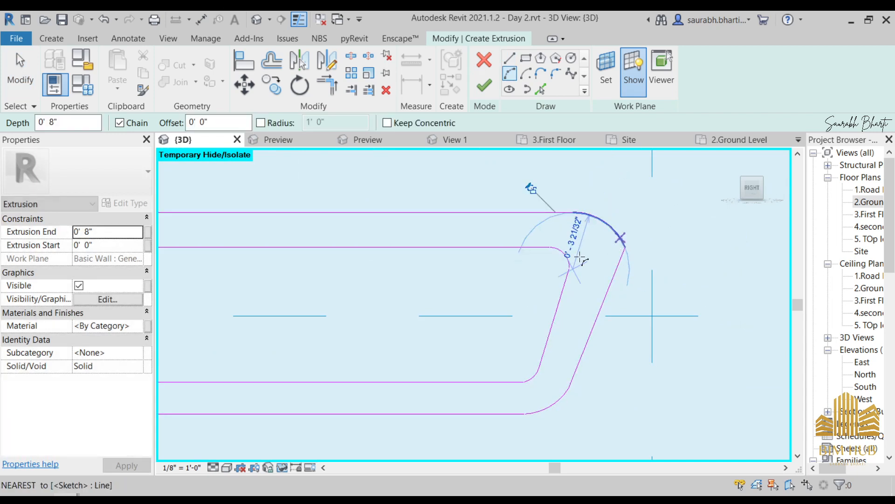
pyautogui.scroll(-5, 533, 258)
pyautogui.scroll(6, 545, 255)
pyautogui.press('Escape')
pyautogui.press('Escape')
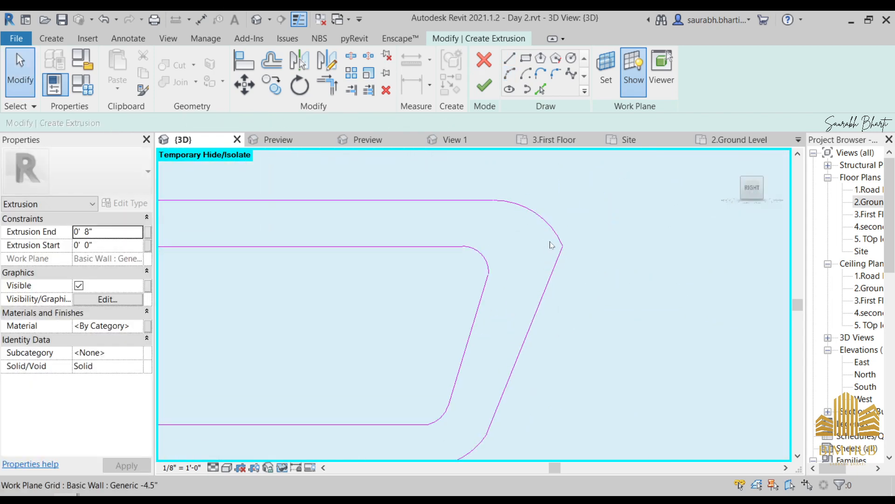
# Delete the outer upper corner arc and shorten the outer slanted line to about 8 3/4 in
pyautogui.click(560, 240)
pyautogui.click(566, 259)
pyautogui.click(563, 247)
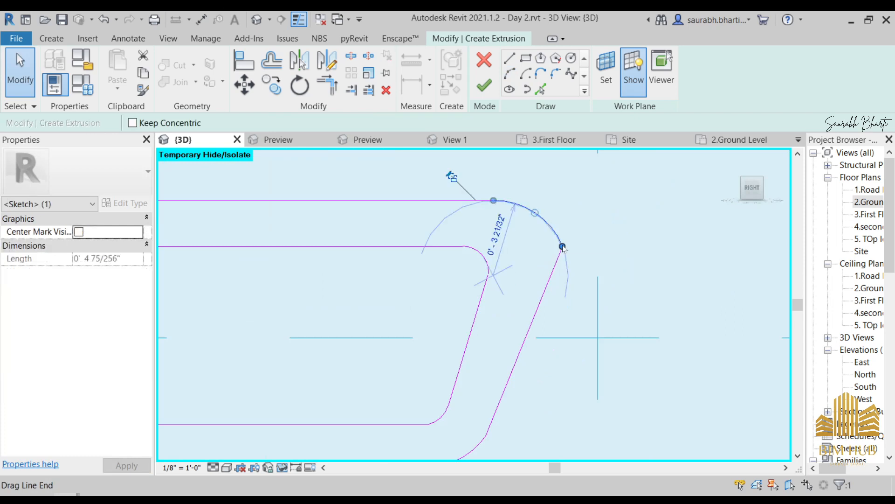
pyautogui.press('Delete')
pyautogui.click(560, 255)
pyautogui.moveTo(562, 246); pyautogui.dragTo(554, 265)
# Draw a tangent arc with a radius of about 3 in joining the ends of the outer top line and the outer slanted line
pyautogui.click(510, 73)
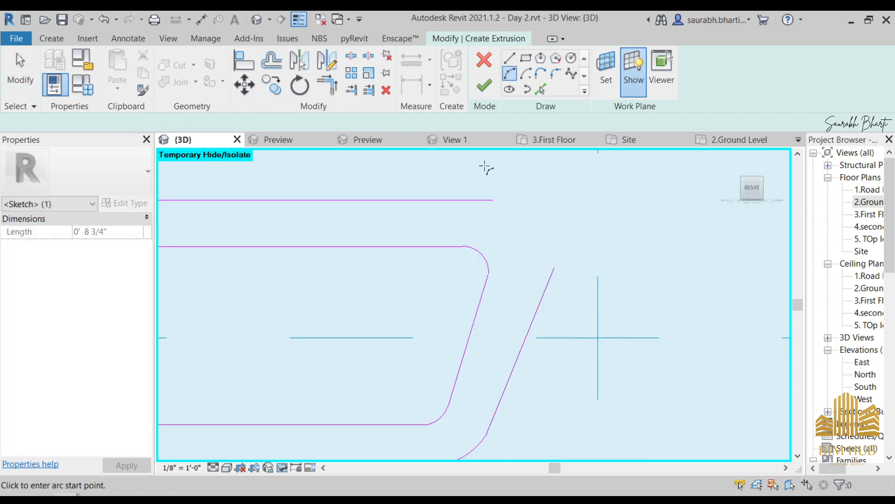
pyautogui.click(493, 201)
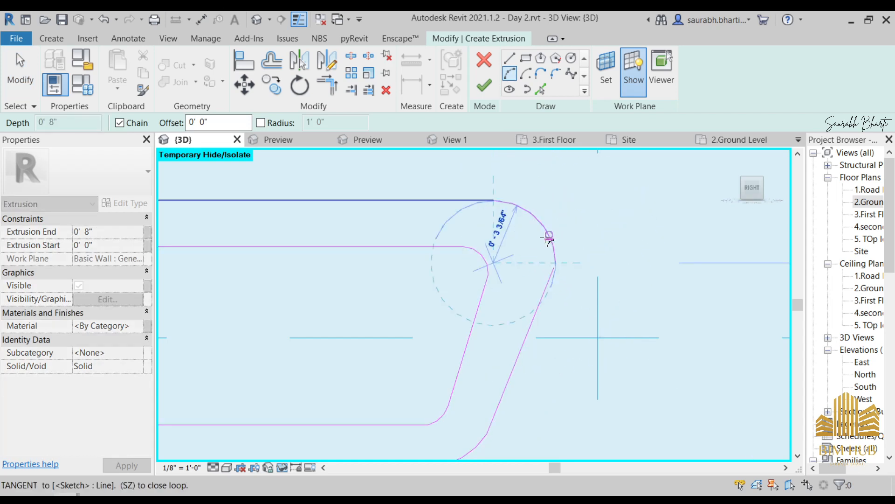
pyautogui.click(549, 237)
pyautogui.press('Escape')
pyautogui.press('Escape')
pyautogui.scroll(-3, 489, 260)
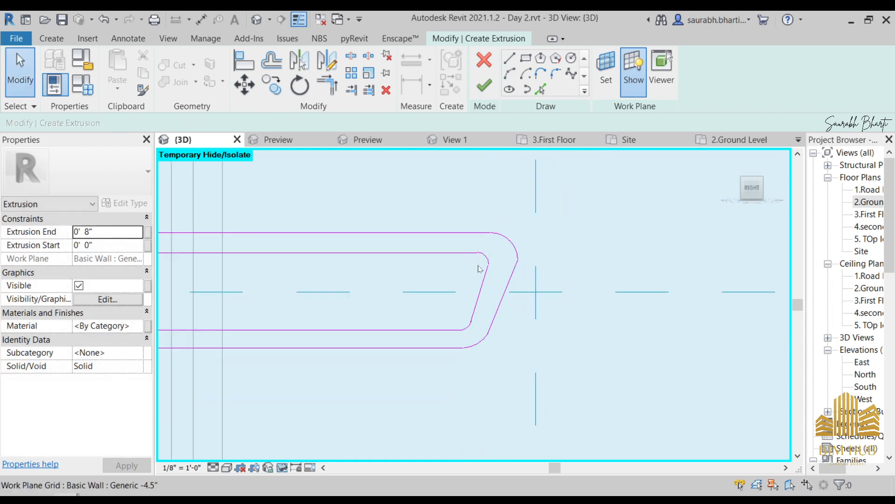
# Copy the ten side profile lines straight down so they align with the end of the lower front frame
pyautogui.scroll(-3, 479, 268)
pyautogui.scroll(-2, 455, 313)
pyautogui.moveTo(454, 313); pyautogui.dragTo(547, 279, button='middle')
pyautogui.scroll(-2, 548, 283)
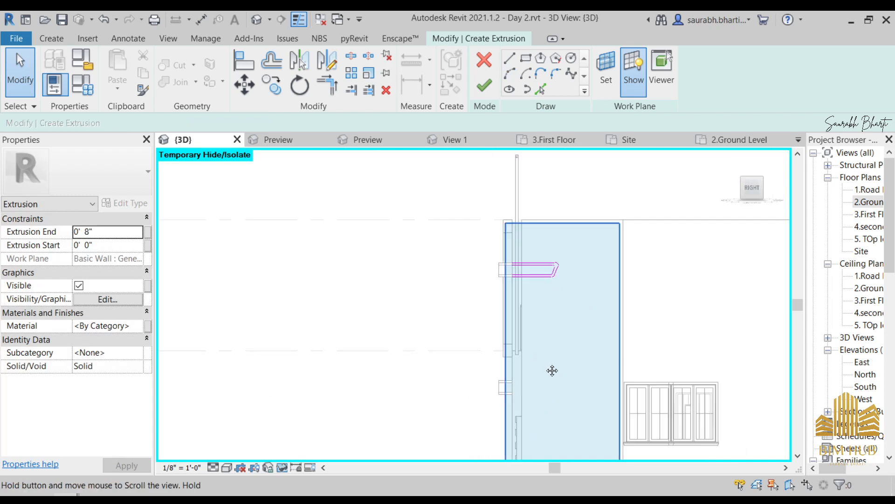
pyautogui.moveTo(552, 370); pyautogui.dragTo(547, 320, button='middle')
pyautogui.moveTo(469, 188); pyautogui.dragTo(602, 276)
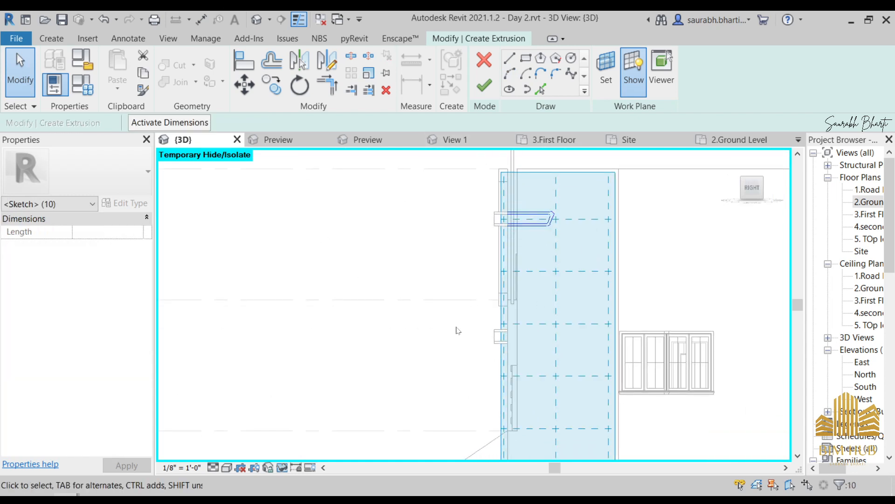
pyautogui.click(262, 94)
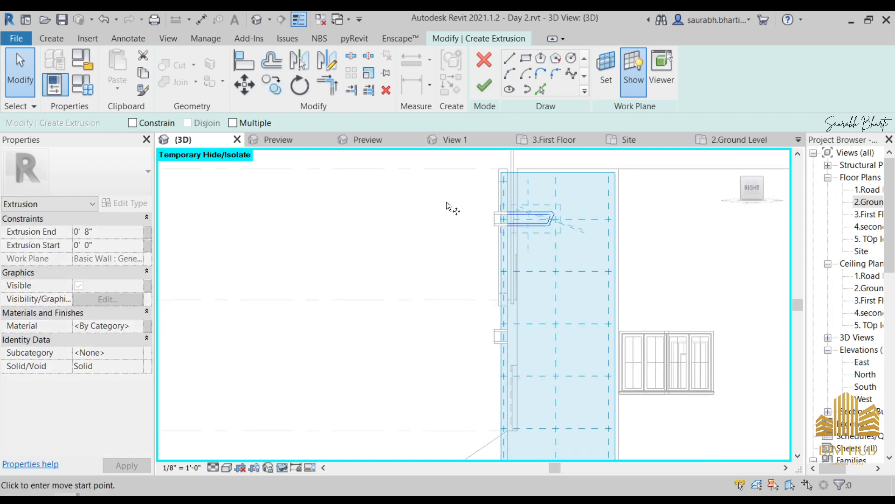
pyautogui.scroll(3, 450, 206)
pyautogui.click(489, 207)
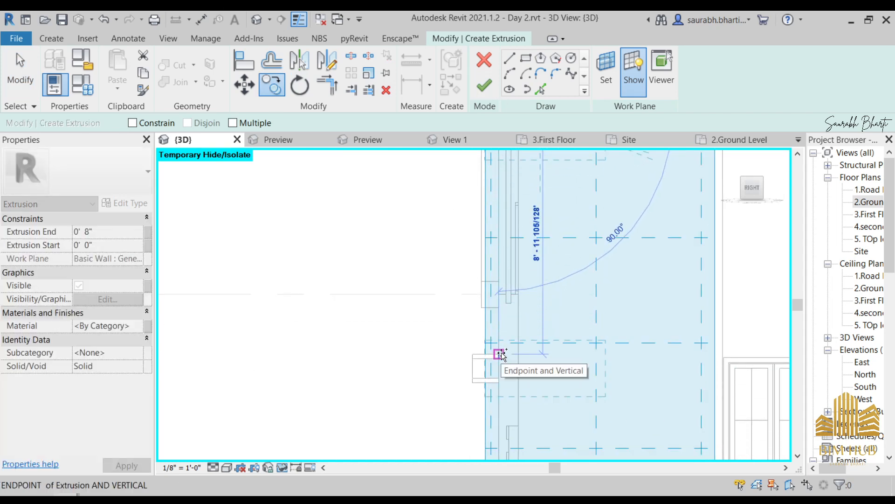
pyautogui.click(500, 355)
pyautogui.scroll(3, 513, 373)
pyautogui.scroll(-5, 514, 376)
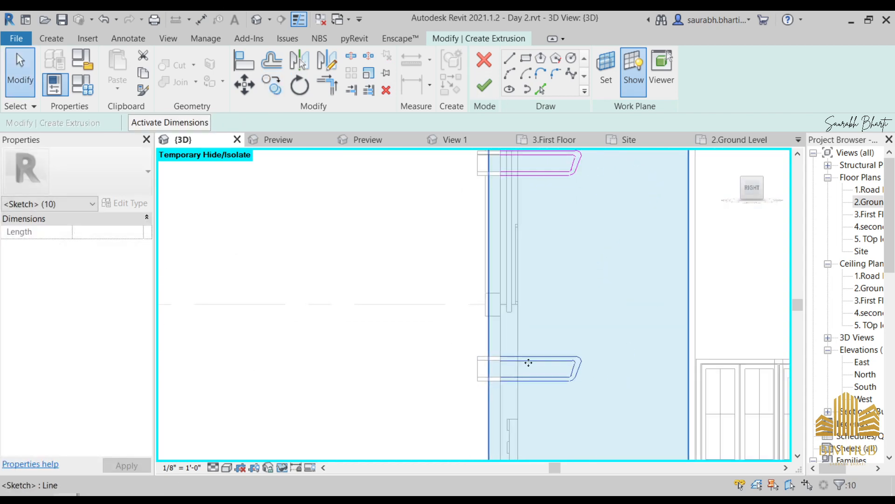
# Try to finish the extrusion sketch containing the two side profiles
pyautogui.keyDown('shift'); pyautogui.moveTo(522, 291); pyautogui.dragTo(592, 373, button='middle'); pyautogui.keyUp('shift')
pyautogui.click(484, 86)
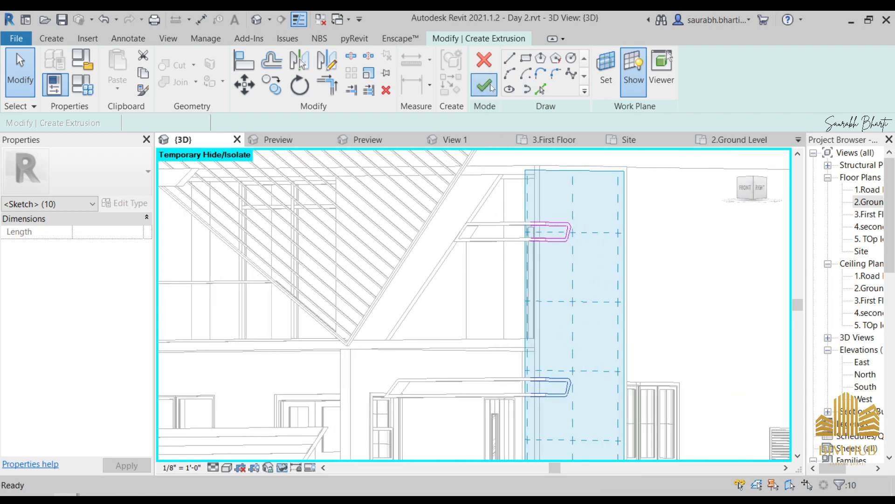
pyautogui.click(824, 474)
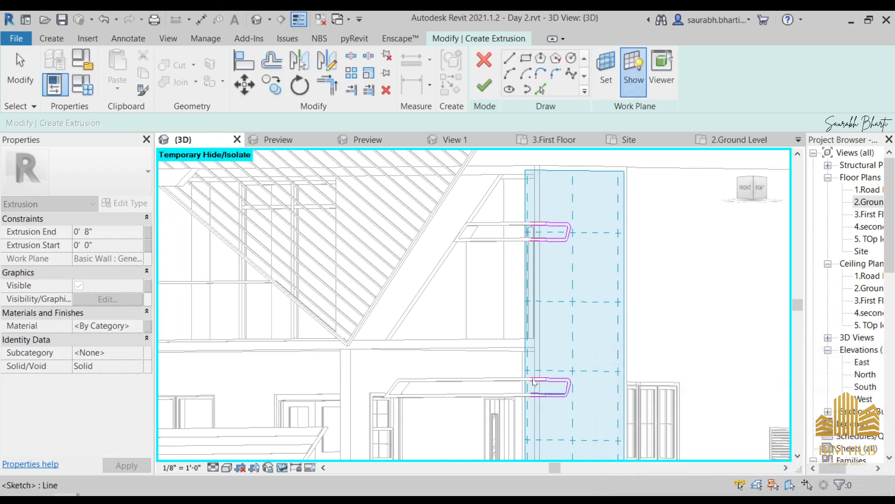
# Close the upper profile's open ends at the front frame with two short vertical lines between its inner and outer lines
pyautogui.scroll(5, 545, 383)
pyautogui.keyDown('shift'); pyautogui.moveTo(604, 380); pyautogui.dragTo(634, 390, button='middle'); pyautogui.keyUp('shift')
pyautogui.click(757, 188)
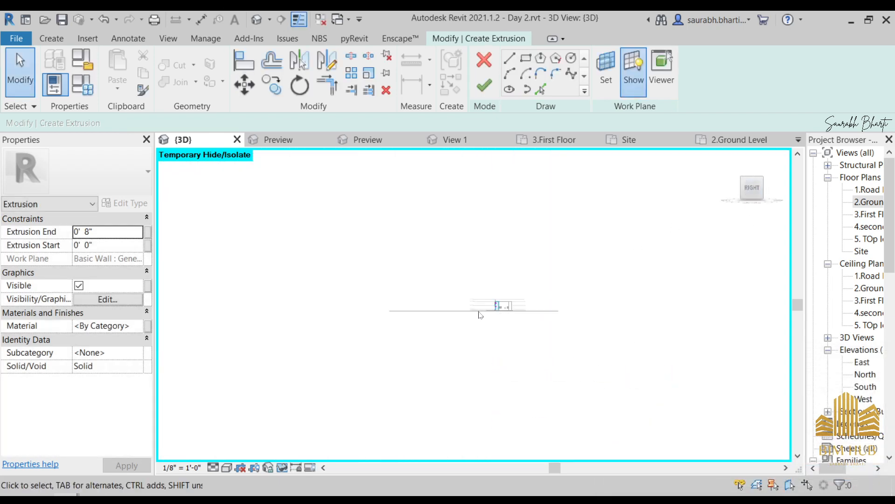
pyautogui.scroll(12, 491, 309)
pyautogui.moveTo(754, 245); pyautogui.dragTo(505, 435, button='middle')
pyautogui.click(511, 57)
pyautogui.scroll(6, 448, 226)
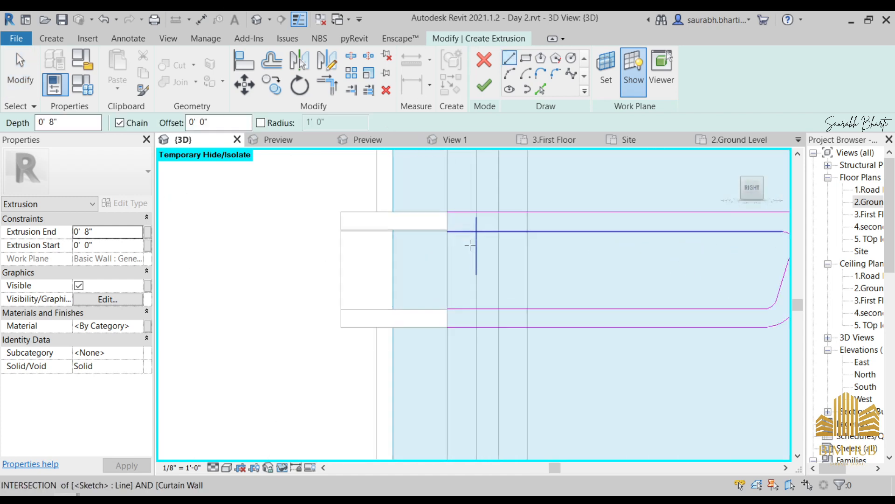
pyautogui.click(448, 232)
pyautogui.click(447, 212)
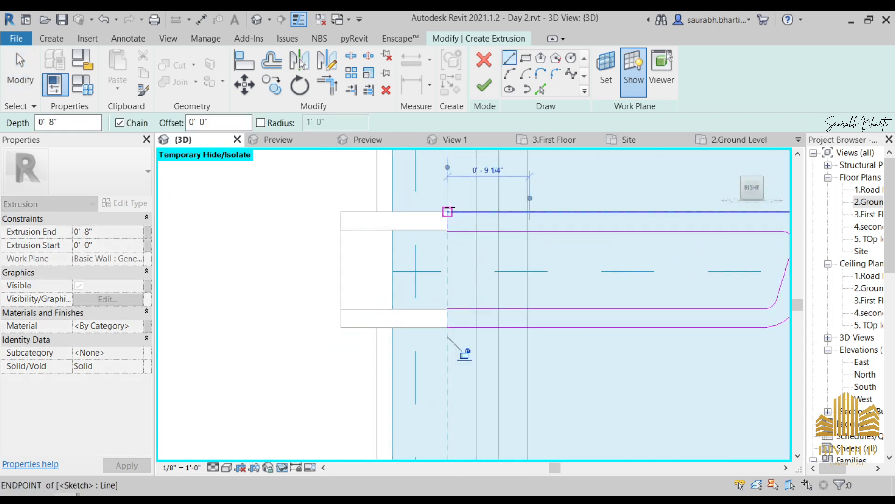
pyautogui.click(447, 309)
pyautogui.click(447, 327)
pyautogui.scroll(-5, 447, 327)
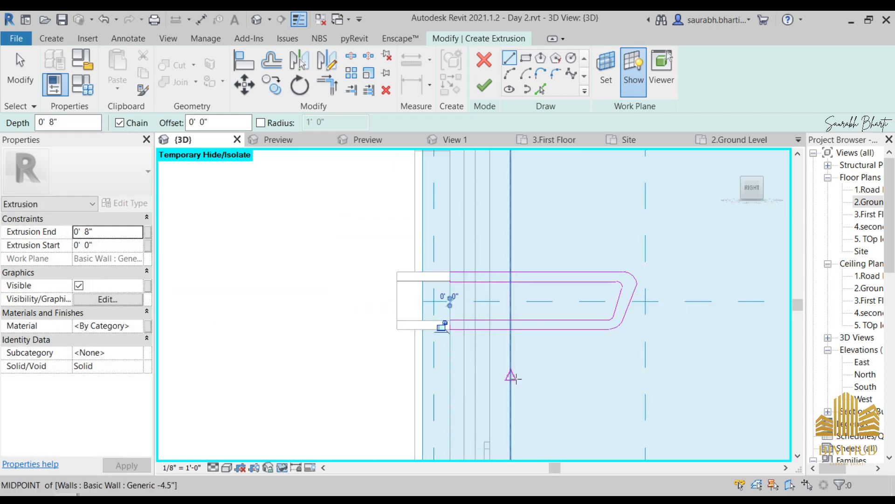
# Close the lower profile's open ends with two short vertical lines and finish the extrusion sketch
pyautogui.moveTo(512, 376); pyautogui.dragTo(560, 281, button='middle')
pyautogui.moveTo(491, 453); pyautogui.dragTo(525, 279, button='middle')
pyautogui.scroll(1, 525, 288)
pyautogui.scroll(2, 524, 288)
pyautogui.click(545, 247)
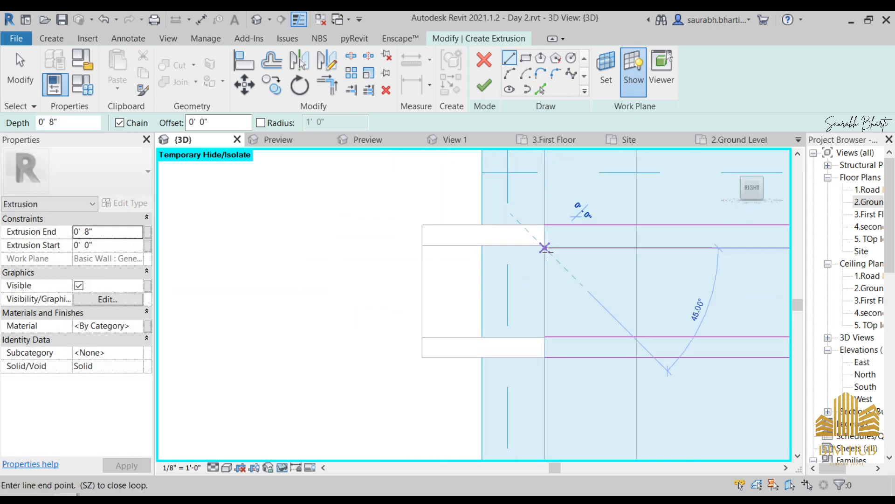
pyautogui.click(545, 225)
pyautogui.click(545, 357)
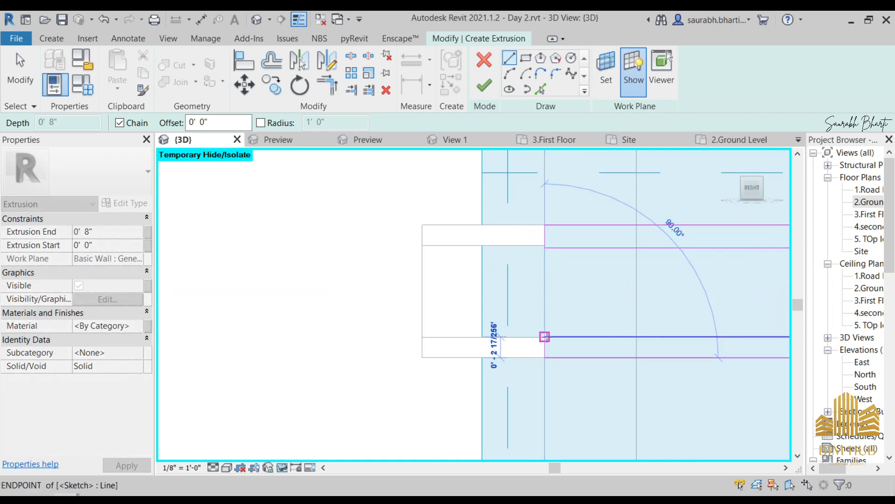
pyautogui.click(544, 337)
pyautogui.click(490, 89)
# Check the new side extrusions in 3D and finish the in-place model
pyautogui.scroll(-4, 431, 297)
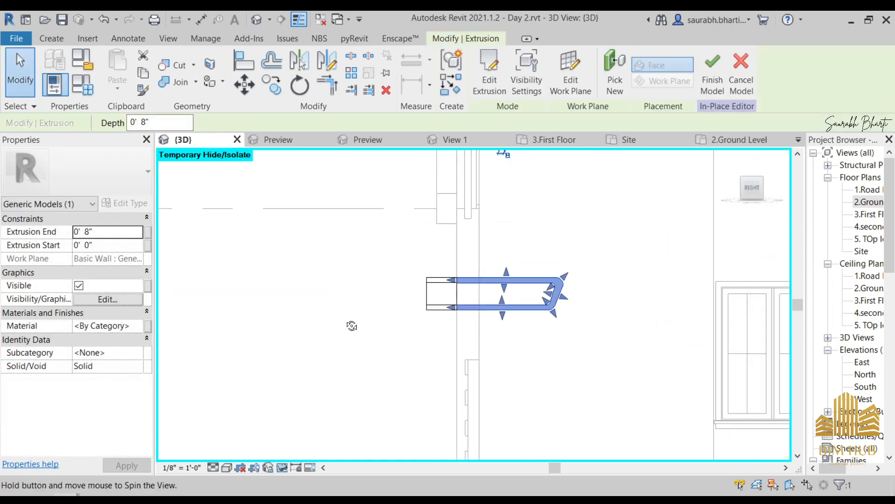
pyautogui.keyDown('shift'); pyautogui.moveTo(352, 326); pyautogui.dragTo(588, 351, button='middle'); pyautogui.keyUp('shift')
pyautogui.scroll(-2, 481, 333)
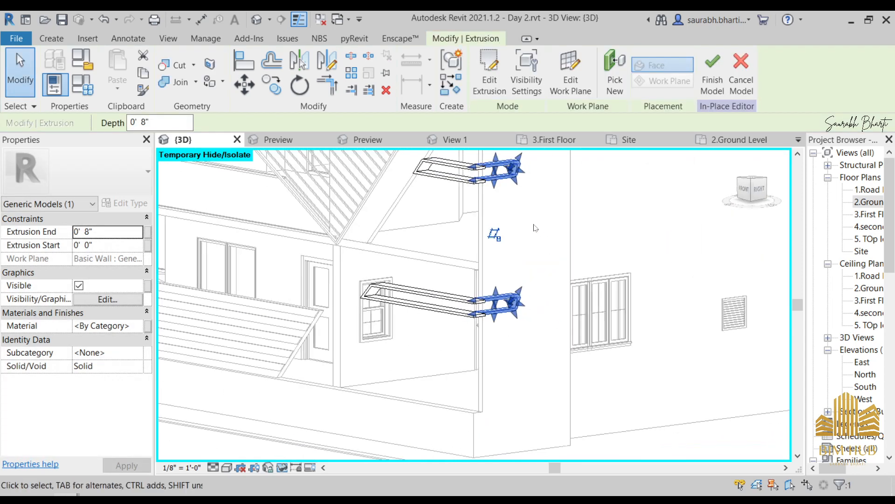
pyautogui.click(534, 227)
pyautogui.keyDown('shift'); pyautogui.moveTo(521, 200); pyautogui.dragTo(528, 176, button='middle'); pyautogui.keyUp('shift')
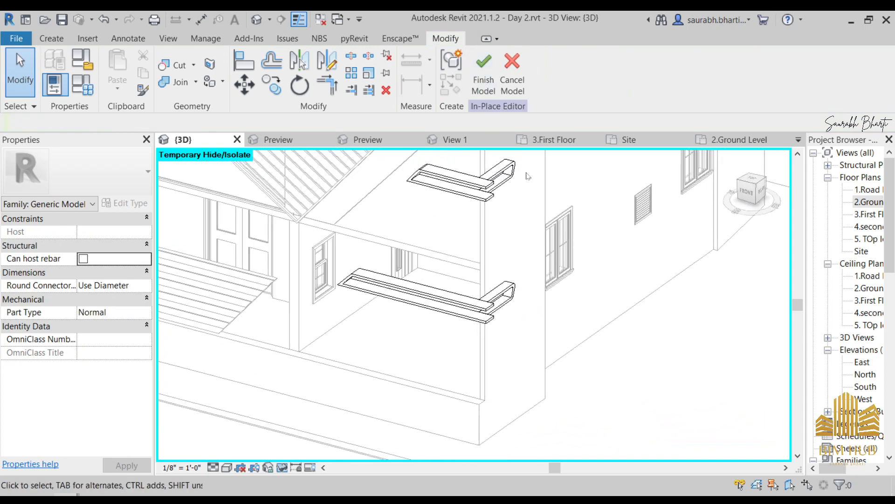
pyautogui.click(483, 87)
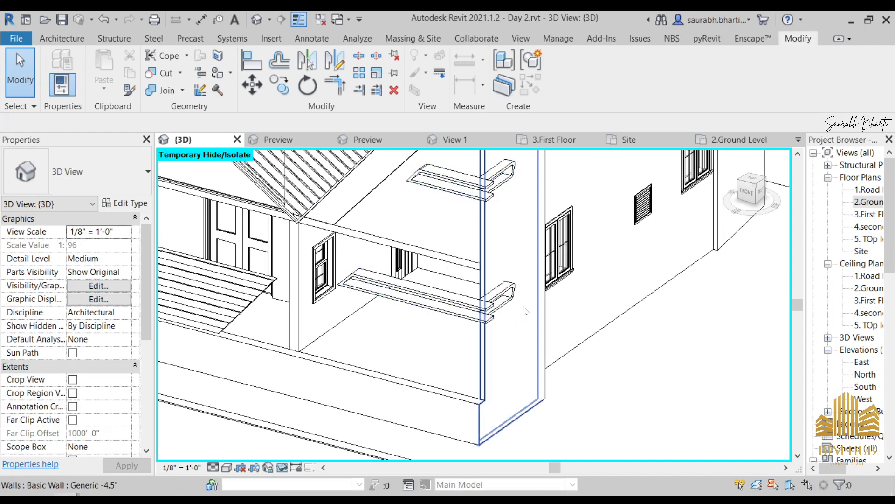
# Open the frames' in-place model for editing and select the front extrusion
pyautogui.click(467, 303)
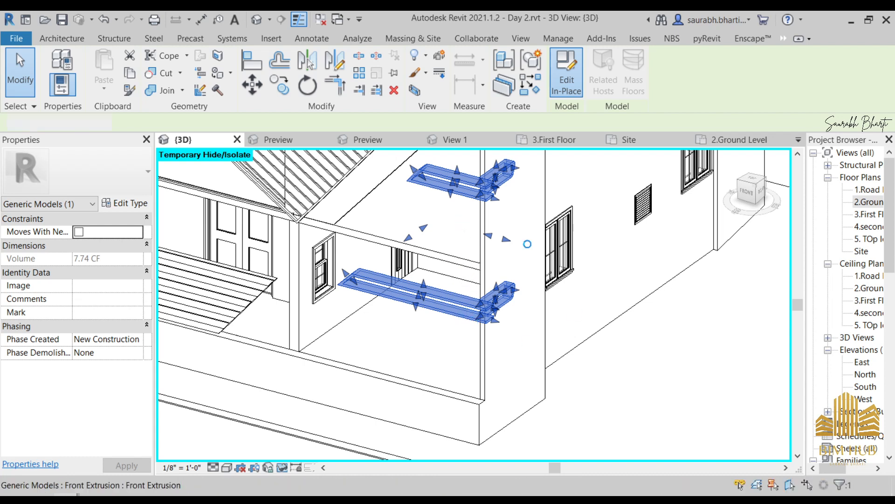
pyautogui.scroll(1, 551, 305)
pyautogui.click(462, 318)
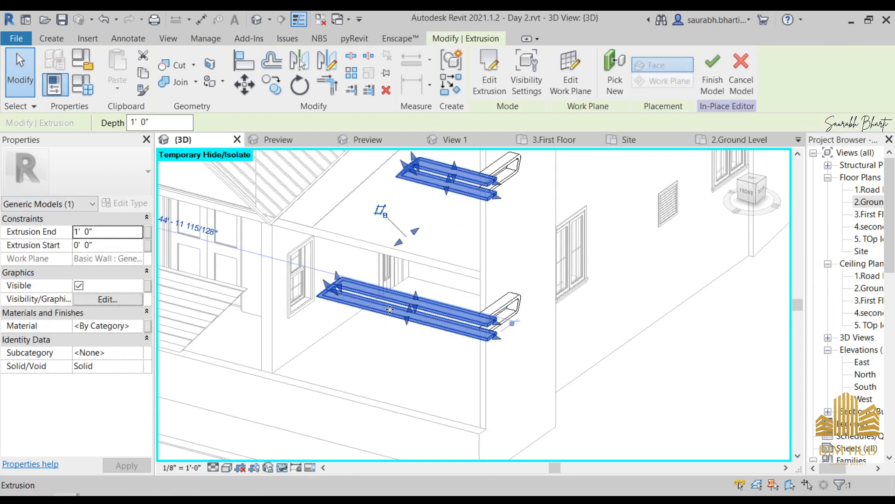
# Set the side-wall extrusion's end to 1' 0"
pyautogui.keyDown('shift'); pyautogui.moveTo(667, 343); pyautogui.dragTo(580, 350, button='middle'); pyautogui.keyUp('shift')
pyautogui.click(490, 335)
pyautogui.keyDown('shift'); pyautogui.moveTo(337, 332); pyautogui.dragTo(383, 337, button='middle'); pyautogui.keyUp('shift')
pyautogui.click(128, 236)
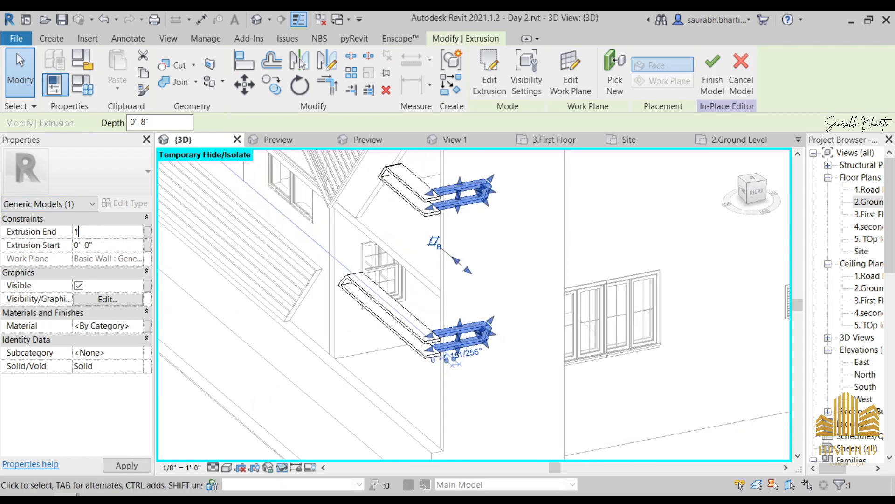
pyautogui.click(558, 276)
# Inspect how the side-wall extrusion meets the front frames and set its extrusion end to 1' 4.5"
pyautogui.keyDown('shift'); pyautogui.moveTo(463, 255); pyautogui.dragTo(338, 263, button='middle'); pyautogui.keyUp('shift')
pyautogui.scroll(3, 508, 186)
pyautogui.click(450, 212)
pyautogui.scroll(-3, 483, 234)
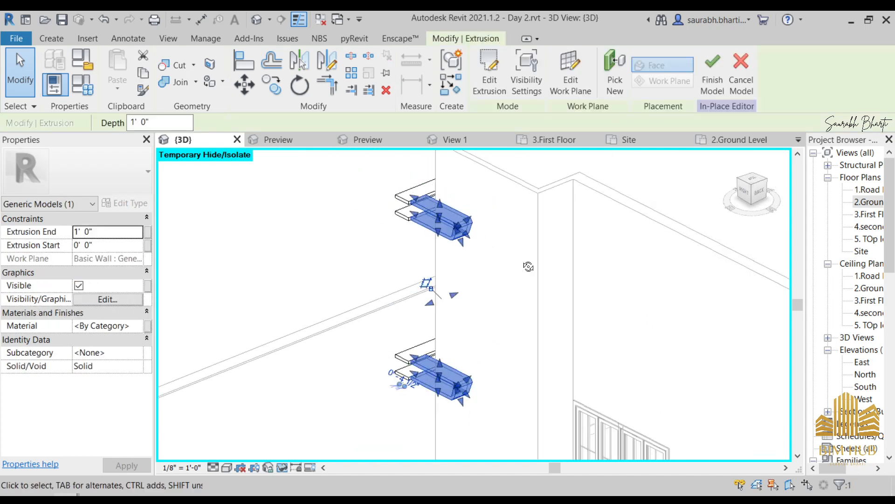
pyautogui.keyDown('shift'); pyautogui.moveTo(528, 266); pyautogui.dragTo(467, 316, button='middle'); pyautogui.keyUp('shift')
pyautogui.scroll(3, 440, 238)
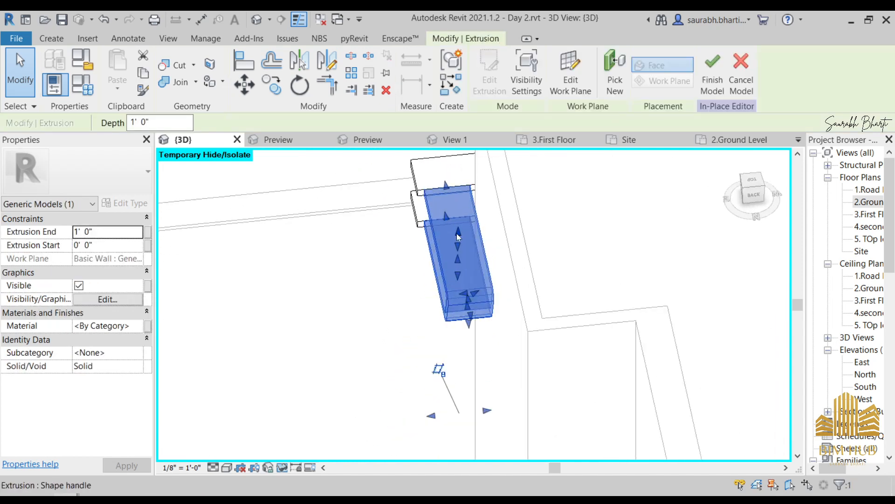
pyautogui.keyDown('shift'); pyautogui.moveTo(523, 240); pyautogui.dragTo(596, 207, button='middle'); pyautogui.keyUp('shift')
pyautogui.keyDown('shift'); pyautogui.moveTo(430, 188); pyautogui.dragTo(401, 303, button='middle'); pyautogui.keyUp('shift')
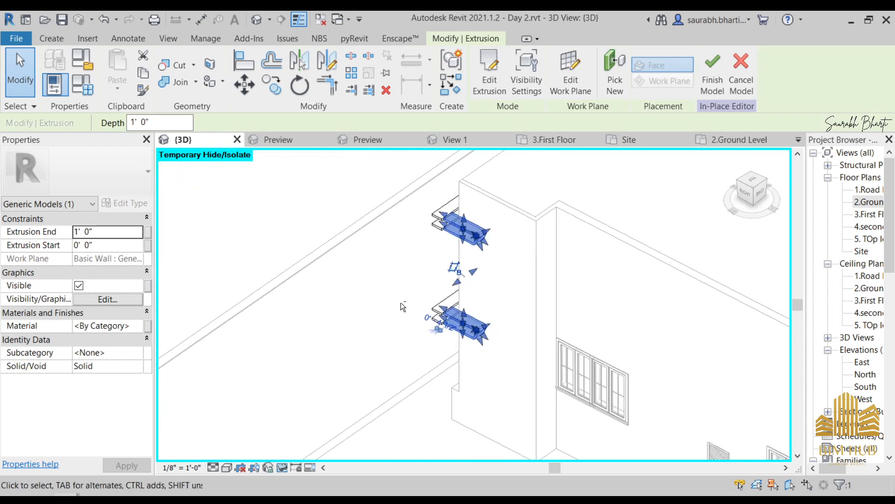
pyautogui.keyDown('shift'); pyautogui.moveTo(790, 188); pyautogui.dragTo(488, 317, button='middle'); pyautogui.keyUp('shift')
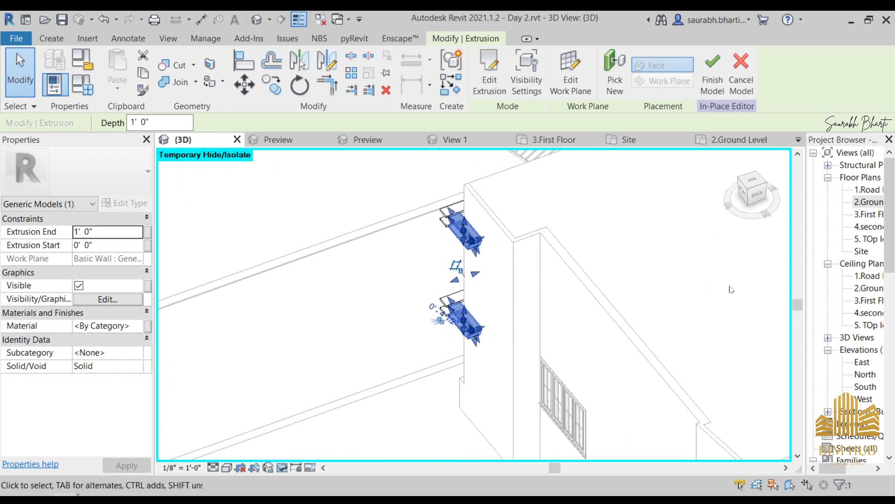
pyautogui.click(93, 219)
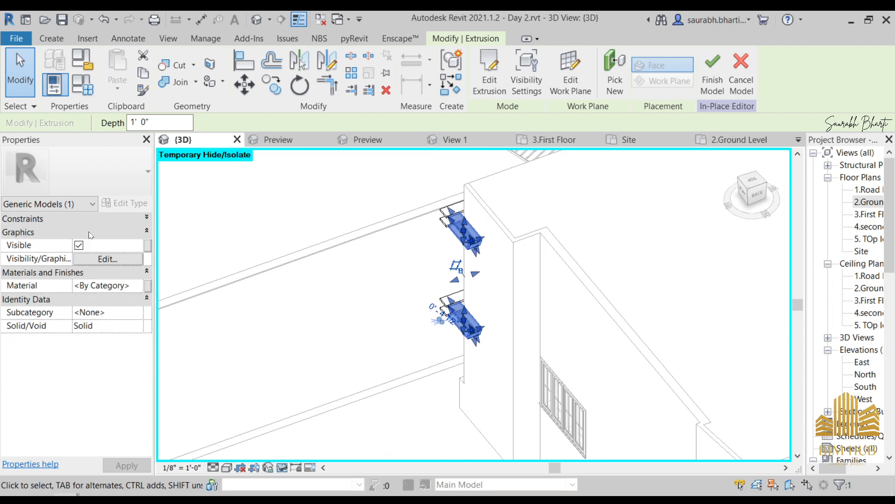
pyautogui.click(96, 217)
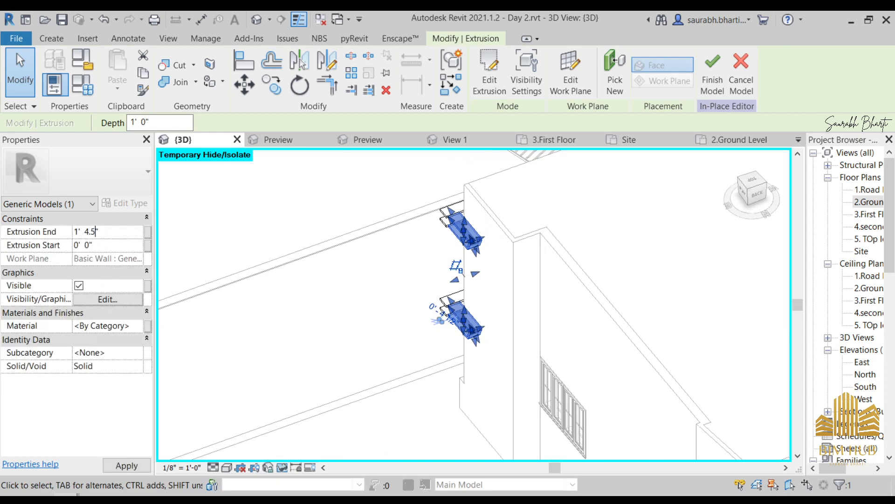
pyautogui.click(368, 249)
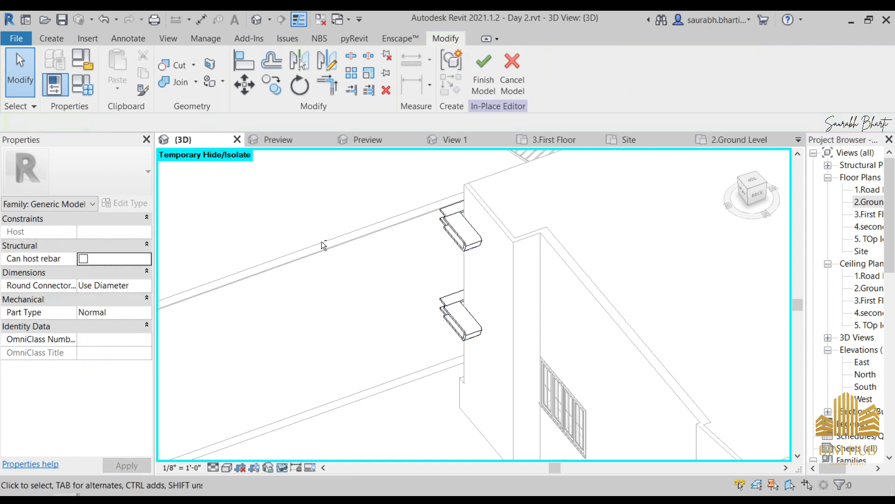
# Set the side-wall extrusion's end to 1' 2 51/256" and finish the in-place model
pyautogui.keyDown('shift'); pyautogui.moveTo(320, 241); pyautogui.dragTo(406, 279, button='middle'); pyautogui.keyUp('shift')
pyautogui.scroll(3, 457, 246)
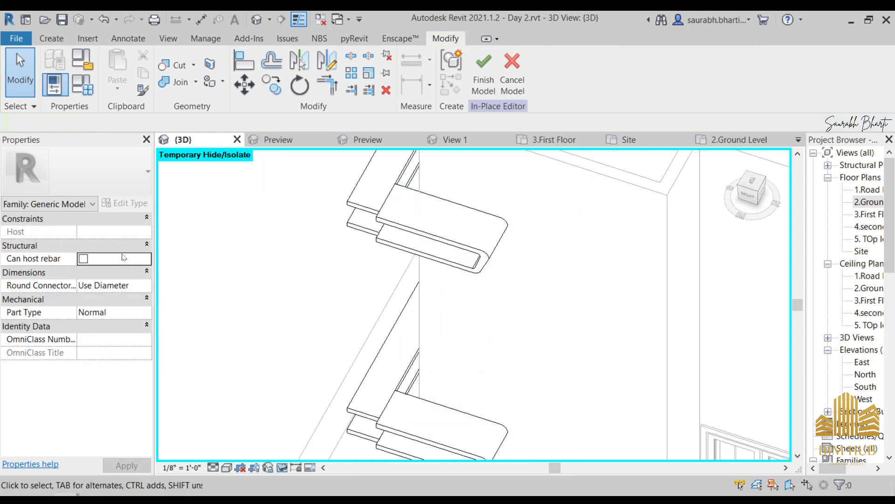
pyautogui.click(416, 243)
pyautogui.click(126, 233)
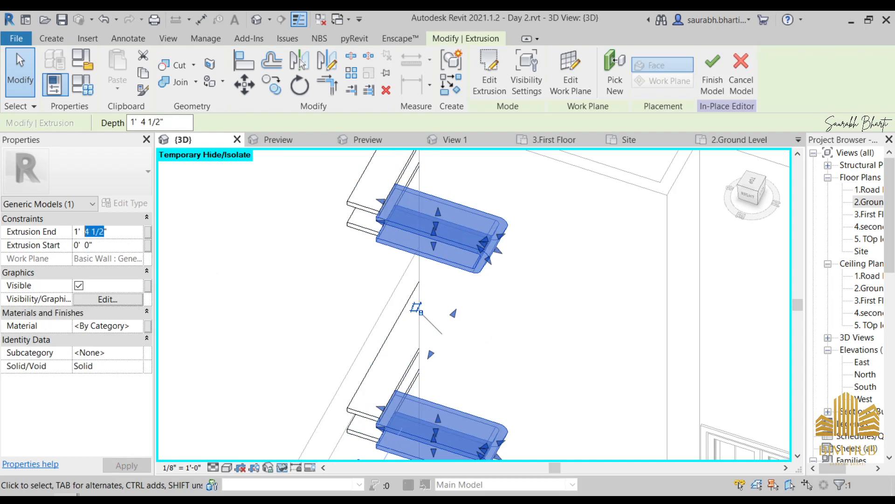
pyautogui.press('BackSpace')
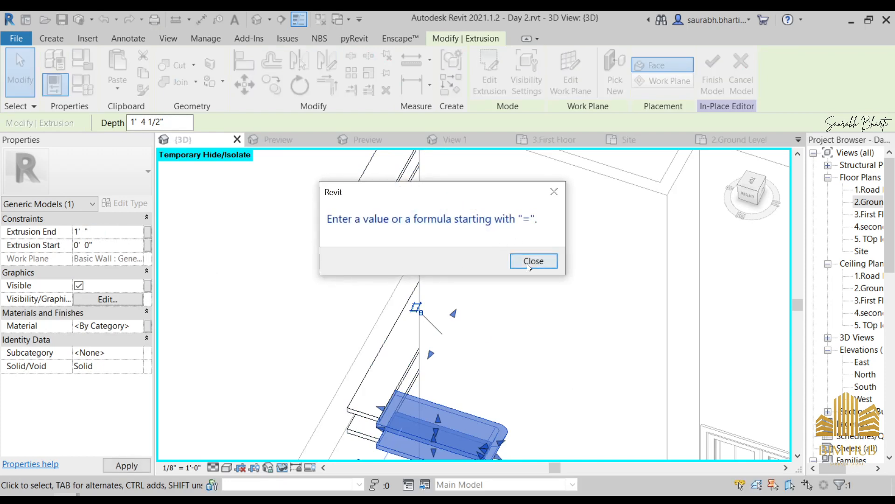
pyautogui.click(529, 262)
pyautogui.doubleClick(120, 238)
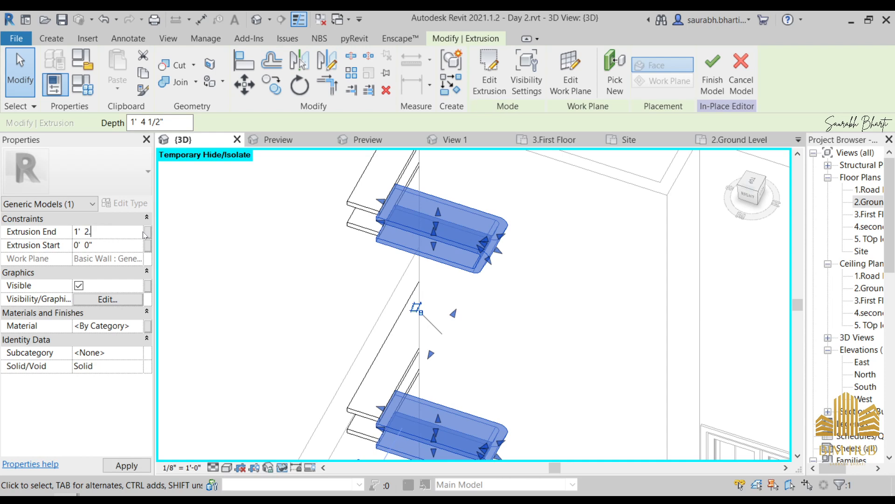
pyautogui.press('Return')
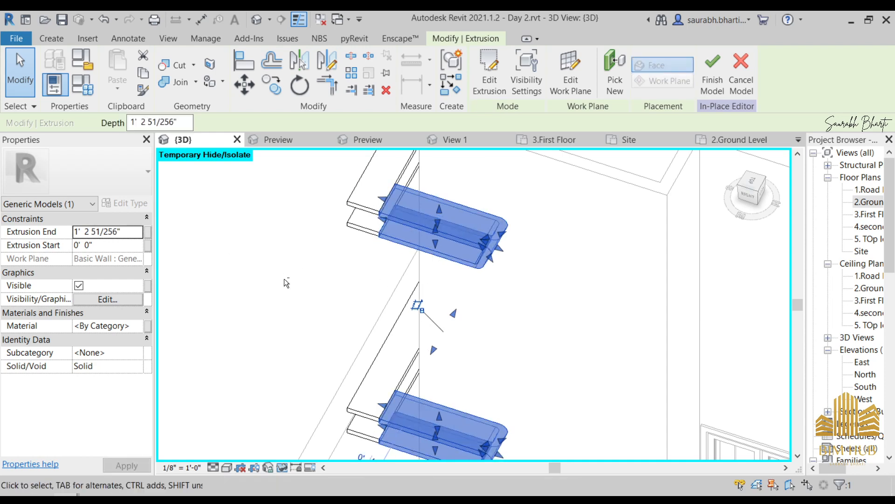
pyautogui.keyDown('shift'); pyautogui.moveTo(284, 278); pyautogui.dragTo(486, 229, button='middle'); pyautogui.keyUp('shift')
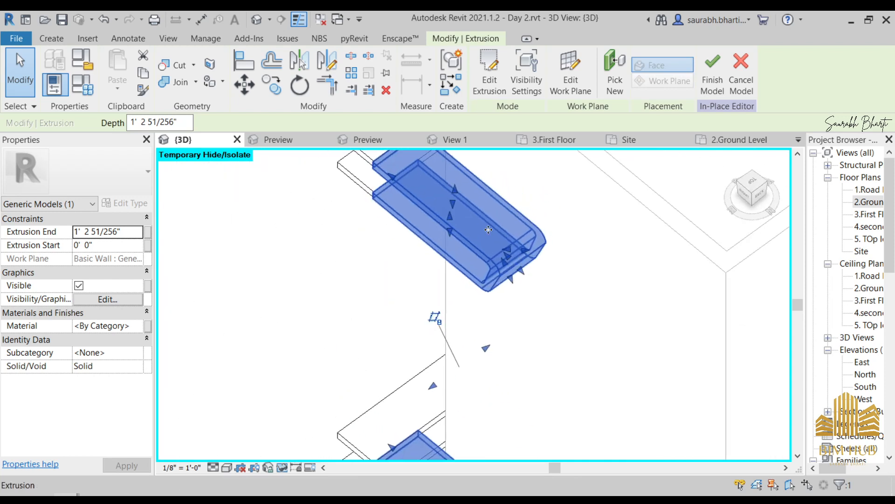
pyautogui.click(702, 89)
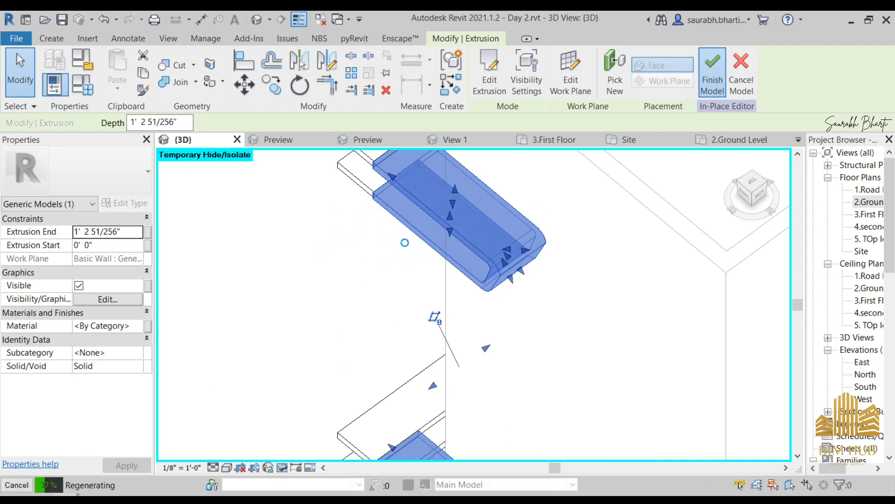
# Reopen the in-place model and, viewed from above, align the side extrusion's outer face with the front frame's outer edge, then finish the model
pyautogui.keyDown('shift'); pyautogui.moveTo(410, 252); pyautogui.dragTo(429, 262, button='middle'); pyautogui.keyUp('shift')
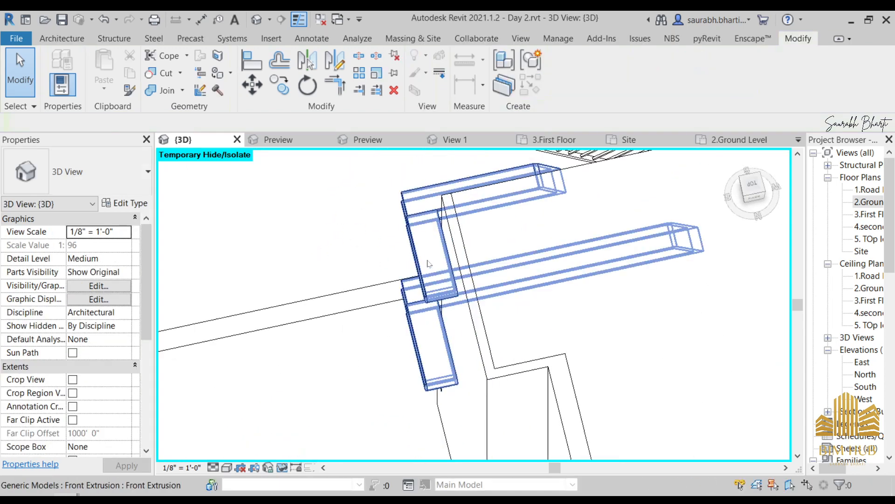
pyautogui.click(429, 262)
pyautogui.click(756, 186)
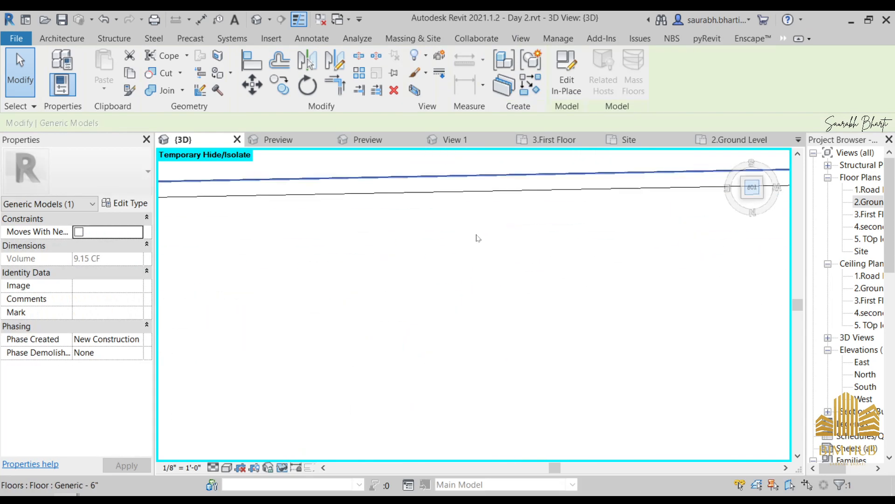
pyautogui.scroll(3, 359, 307)
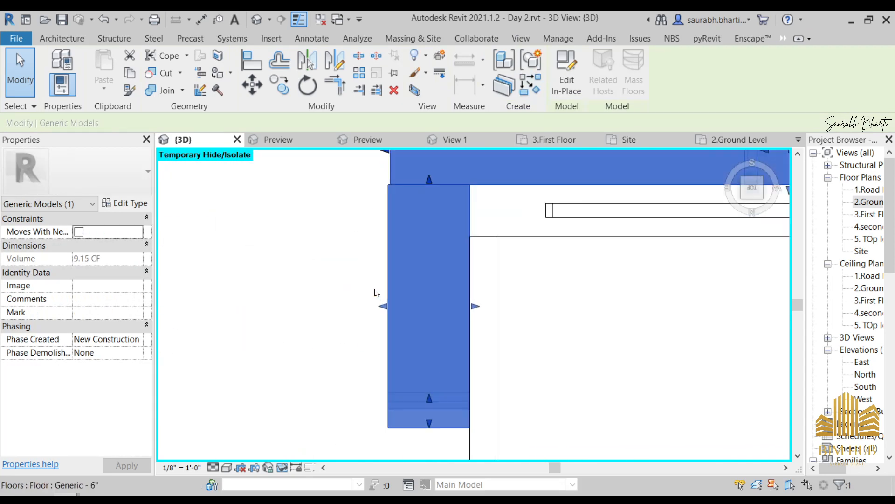
pyautogui.click(329, 246)
pyautogui.click(399, 233)
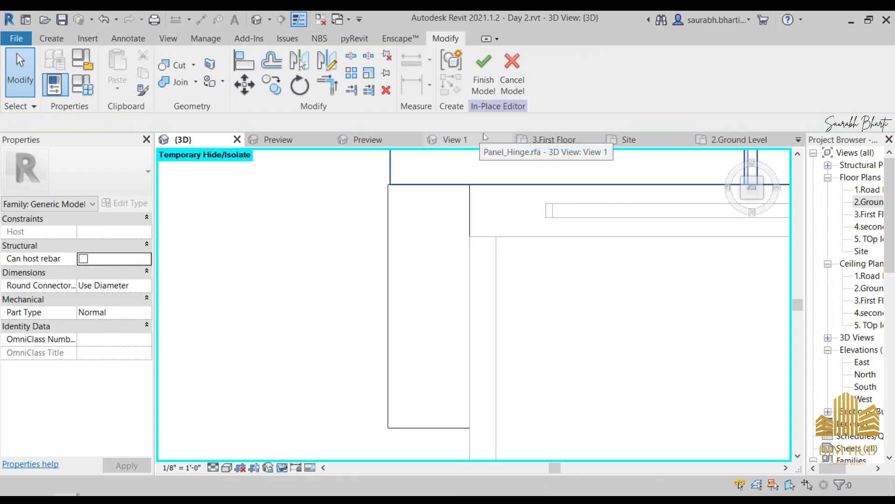
pyautogui.press('a')
pyautogui.press('l')
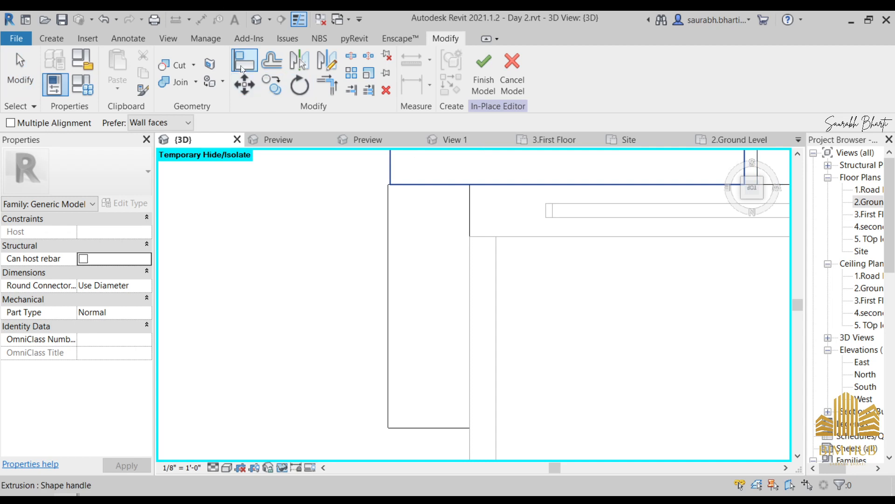
pyautogui.click(393, 279)
pyautogui.press('Escape')
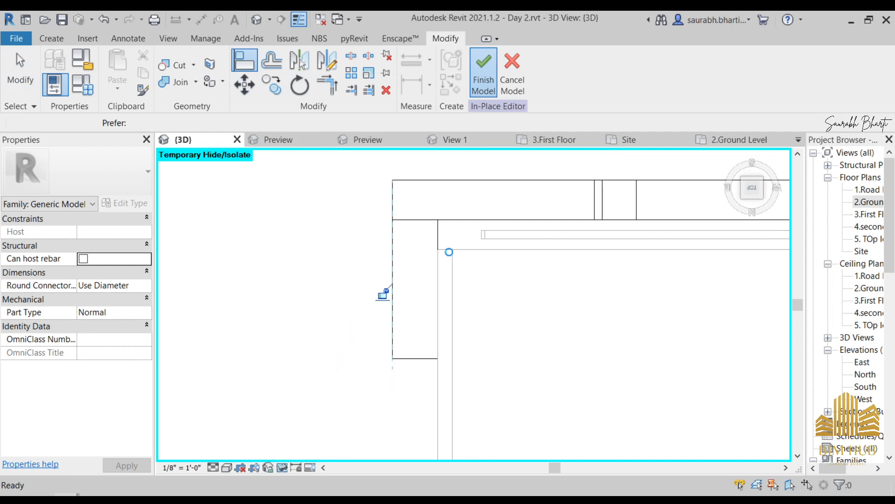
pyautogui.scroll(-5, 387, 310)
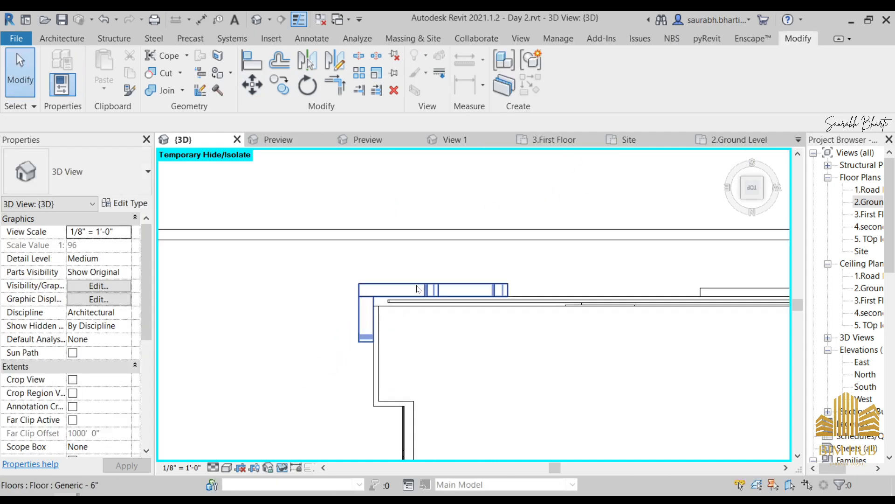
# Select the Generic - 4.5" side wall behind the frames and open its profile for editing in the right-side view
pyautogui.keyDown('shift'); pyautogui.moveTo(386, 315); pyautogui.dragTo(624, 164, button='middle'); pyautogui.keyUp('shift')
pyautogui.scroll(1, 406, 342)
pyautogui.keyDown('shift'); pyautogui.moveTo(413, 327); pyautogui.dragTo(527, 180, button='middle'); pyautogui.keyUp('shift')
pyautogui.scroll(3, 452, 290)
pyautogui.keyDown('shift'); pyautogui.moveTo(466, 303); pyautogui.dragTo(695, 183, button='middle'); pyautogui.keyUp('shift')
pyautogui.click(391, 315)
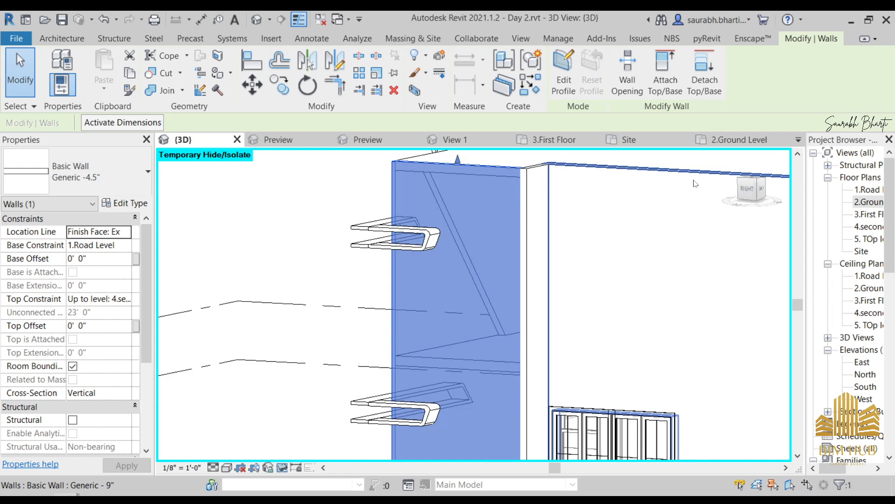
pyautogui.click(750, 187)
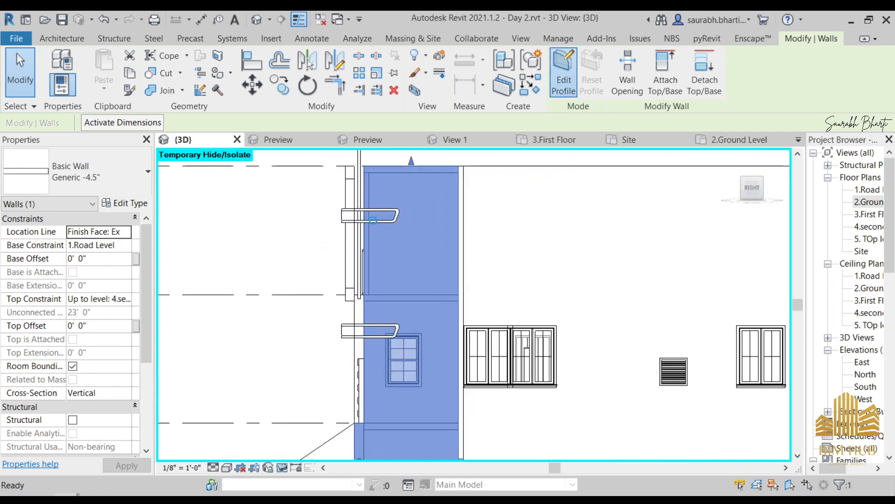
pyautogui.scroll(3, 341, 323)
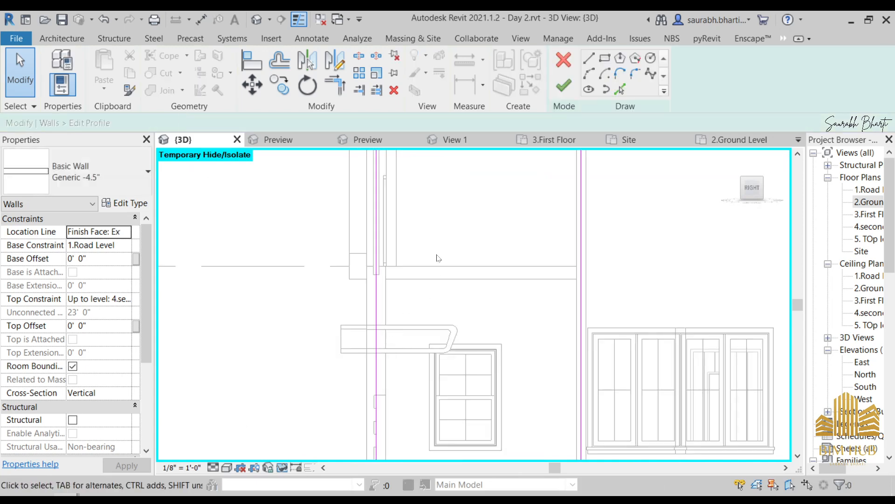
pyautogui.scroll(-2, 437, 257)
# Add profile lines by picking the upper side frame's inner top, slanted and bottom edges
pyautogui.click(605, 59)
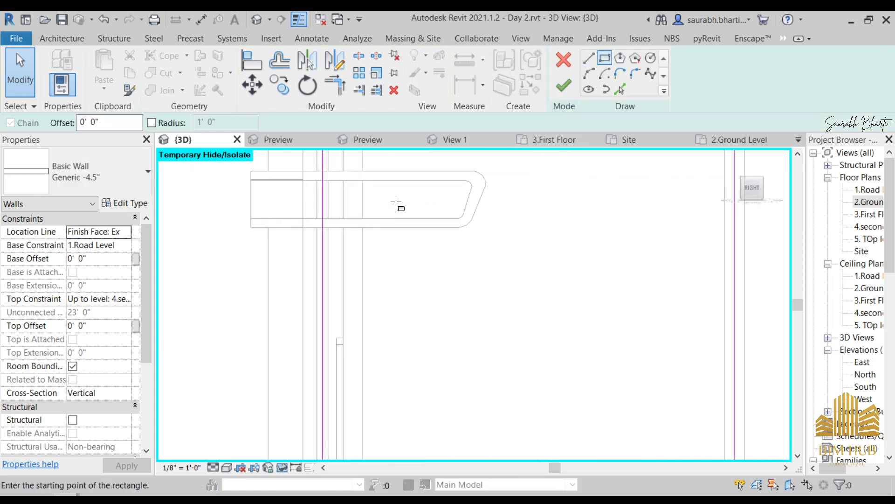
pyautogui.scroll(6, 400, 202)
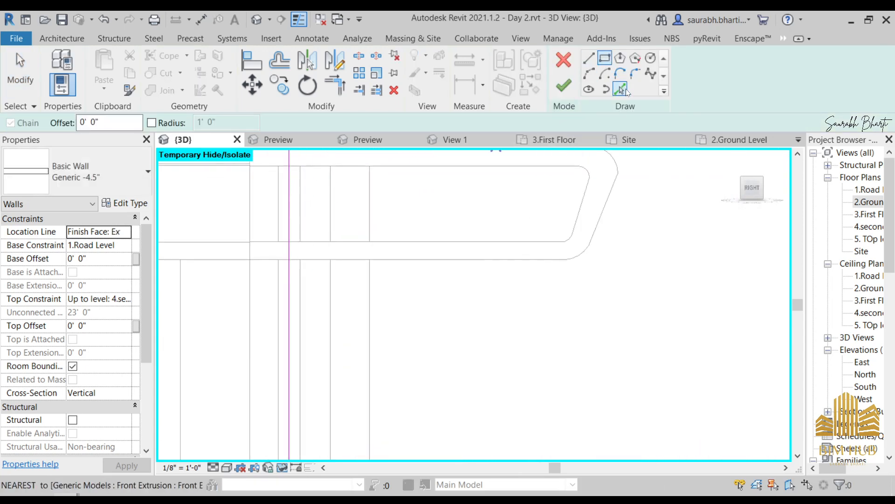
pyautogui.click(620, 88)
pyautogui.click(490, 167)
pyautogui.click(581, 205)
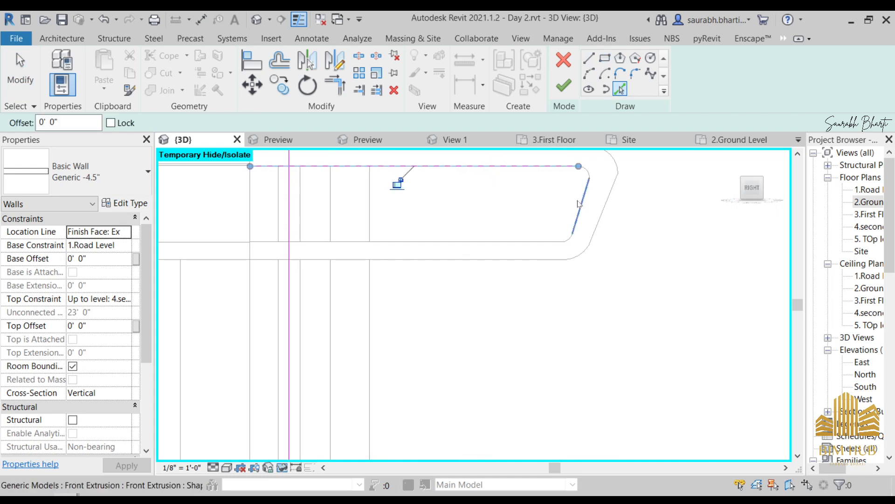
pyautogui.click(509, 244)
# Split the wall profile's front vertical line inside the upper frame's opening
pyautogui.press('t')
pyautogui.press('r')
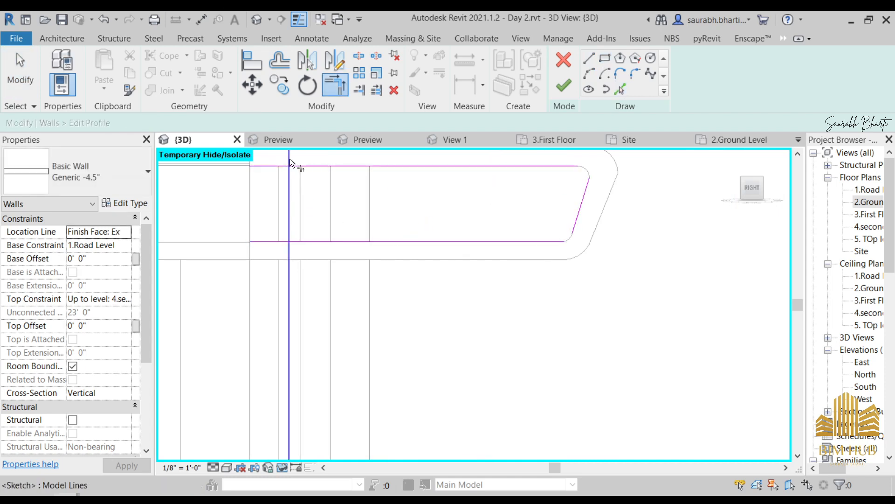
pyautogui.press('Escape')
pyautogui.press('s')
pyautogui.press('l')
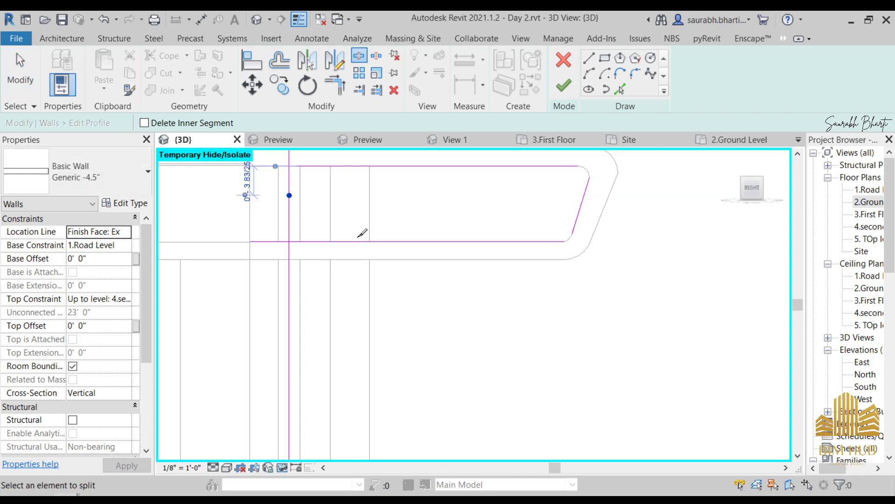
pyautogui.press('Escape')
# Trim both parts of the split vertical line to the picked top and bottom lines of the upper frame opening
pyautogui.moveTo(272, 190); pyautogui.dragTo(295, 223, button='middle')
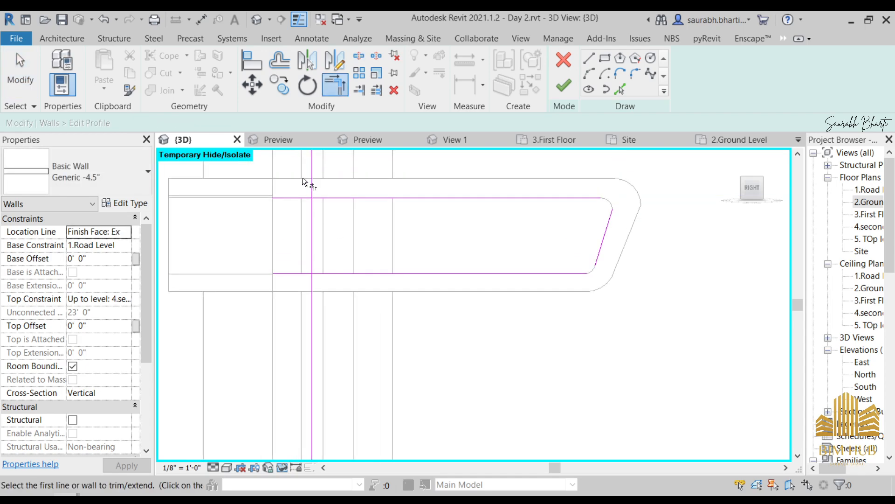
pyautogui.click(312, 180)
pyautogui.click(335, 198)
pyautogui.click(326, 273)
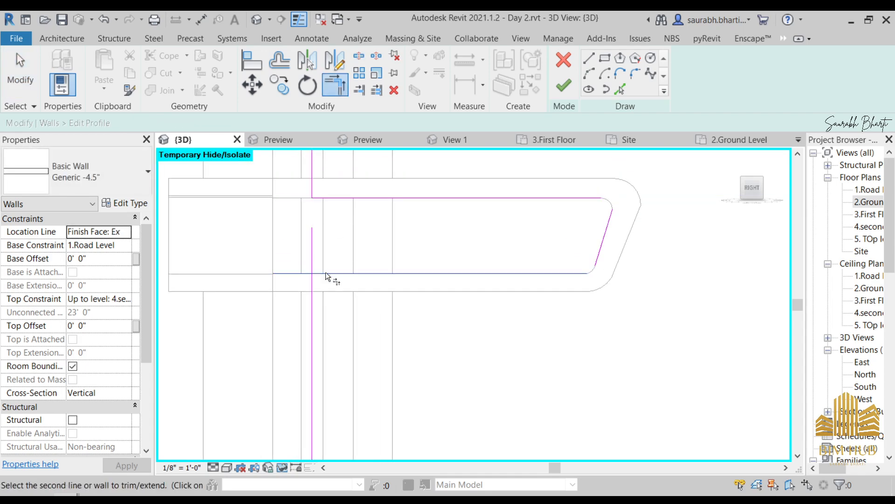
pyautogui.click(312, 290)
pyautogui.scroll(-3, 437, 269)
pyautogui.scroll(1, 489, 269)
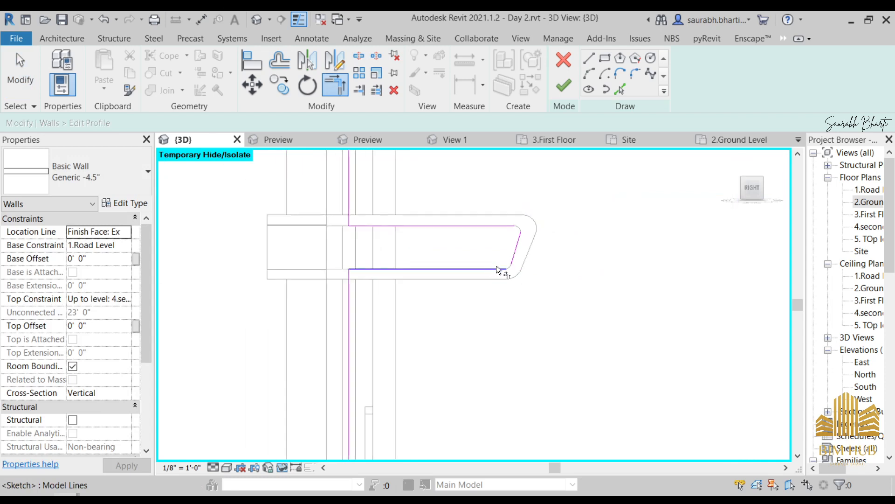
# Try to trim the slanted line and the two horizontal lines of the upper opening into sharp corners
pyautogui.click(516, 252)
pyautogui.click(510, 226)
pyautogui.click(517, 236)
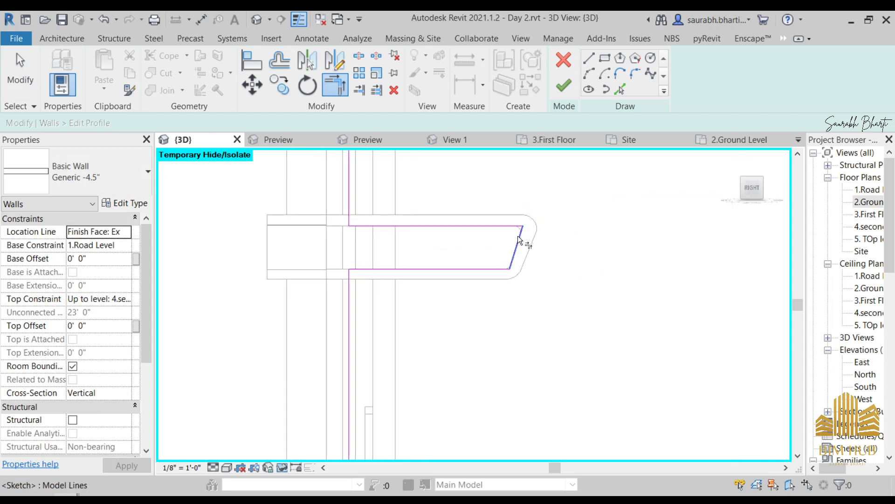
pyautogui.scroll(2, 516, 237)
pyautogui.scroll(-2, 511, 237)
pyautogui.scroll(1, 513, 231)
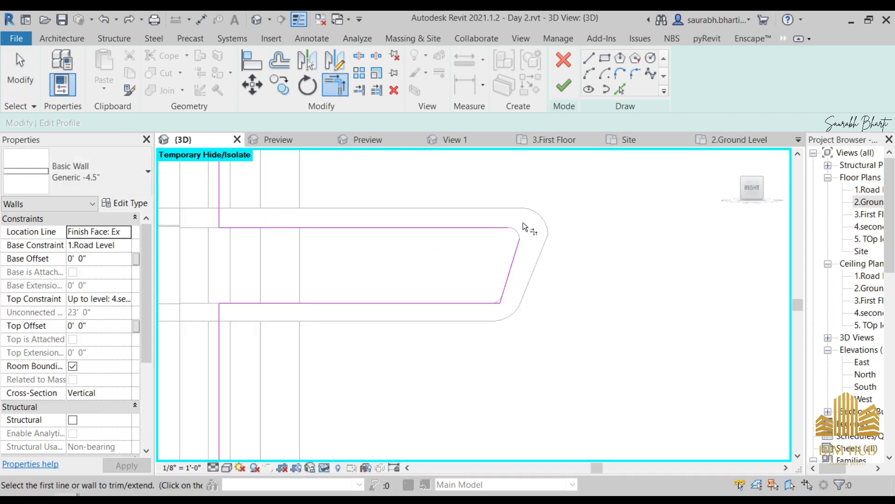
# Add the two rounded inner corners of the upper frame to the wall profile by picking their arcs
pyautogui.click(619, 90)
pyautogui.scroll(1, 512, 217)
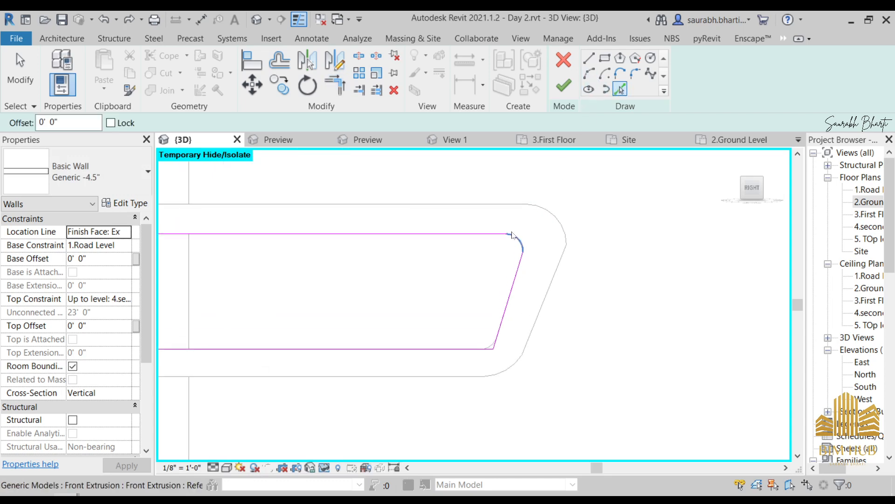
pyautogui.click(516, 236)
pyautogui.scroll(2, 497, 361)
pyautogui.click(491, 328)
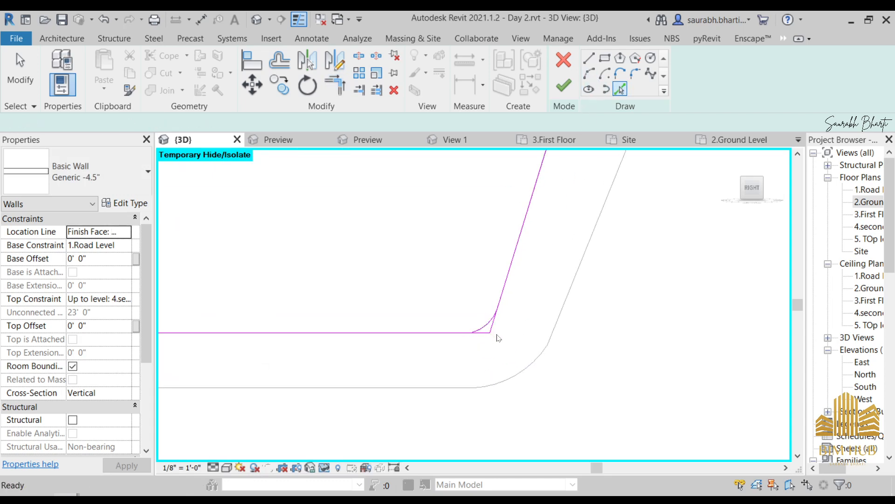
# Trim the slanted and bottom lines to the lower corner arc of the upper opening
pyautogui.press('t')
pyautogui.press('r')
pyautogui.click(485, 328)
pyautogui.click(457, 333)
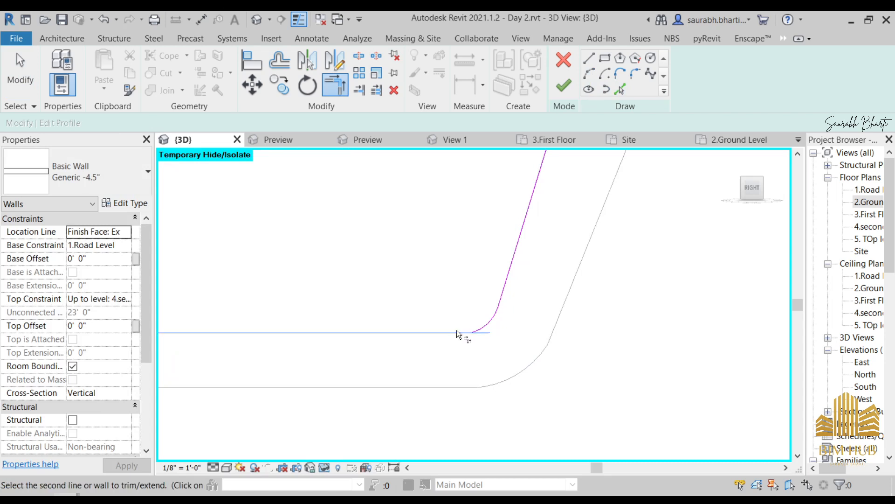
pyautogui.scroll(-3, 480, 328)
pyautogui.scroll(2, 481, 221)
pyautogui.scroll(-4, 532, 171)
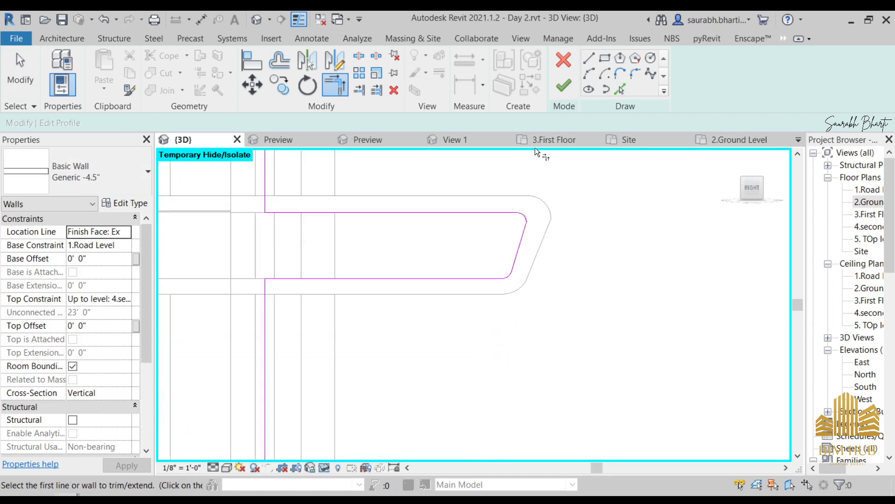
# Split the vertical profile line where it crosses the lower frame opening
pyautogui.moveTo(478, 380); pyautogui.dragTo(535, 233, button='middle')
pyautogui.scroll(-4, 536, 233)
pyautogui.moveTo(526, 360); pyautogui.dragTo(495, 261, button='middle')
pyautogui.scroll(4, 485, 273)
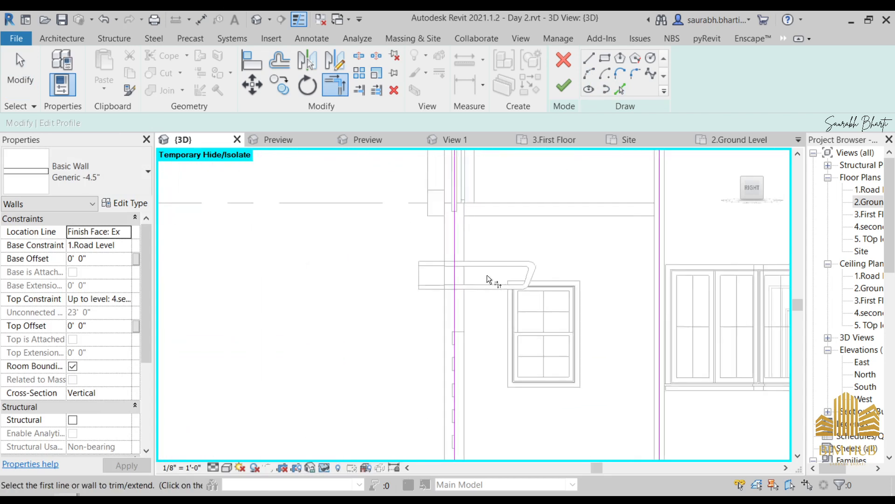
pyautogui.press('Escape')
pyautogui.press('s')
pyautogui.press('l')
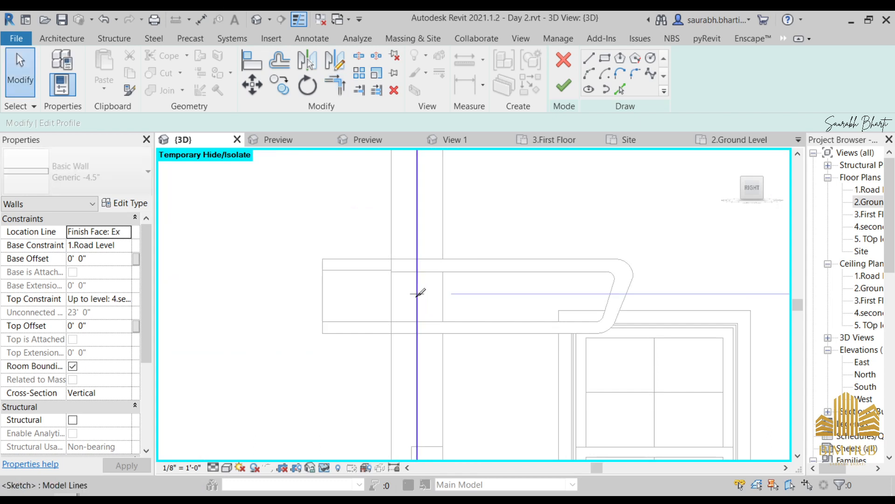
pyautogui.click(418, 294)
pyautogui.click(359, 56)
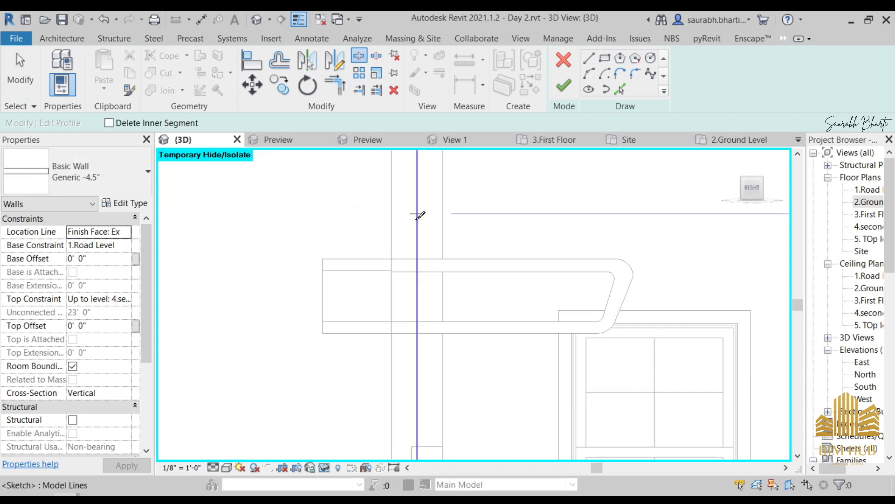
pyautogui.press('Escape')
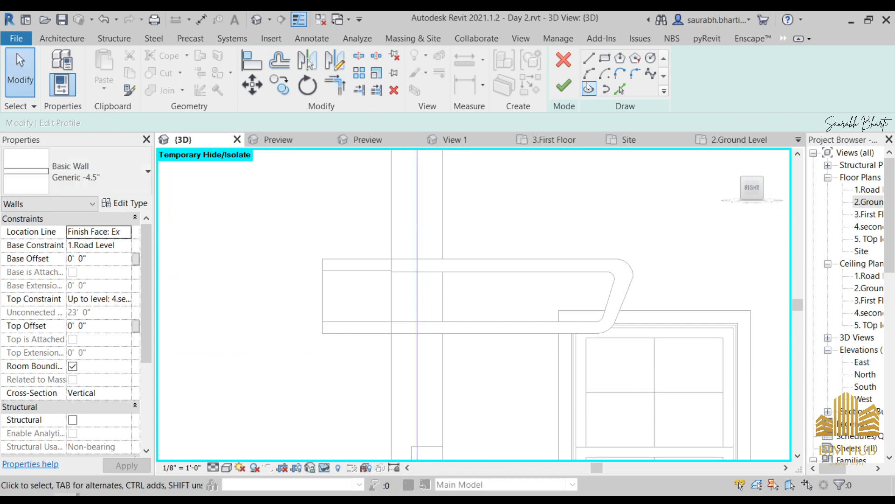
# Add the lower frame's inner top, bottom and slanted edges and its two corner arcs to the wall profile by picking them
pyautogui.click(620, 89)
pyautogui.click(517, 272)
pyautogui.click(515, 322)
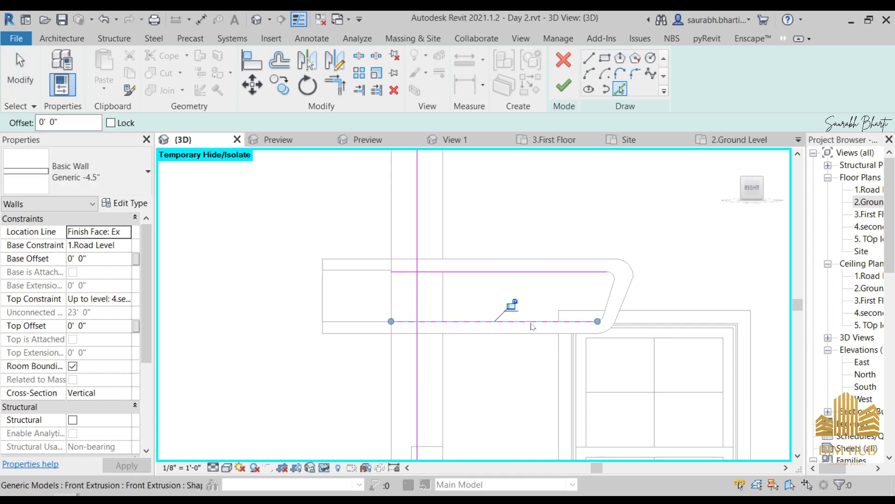
pyautogui.scroll(3, 541, 310)
pyautogui.click(639, 255)
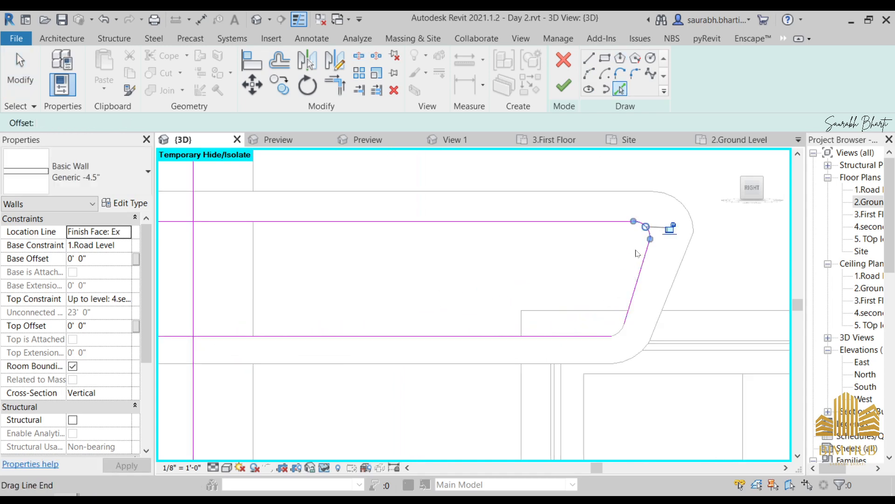
pyautogui.press('Escape')
pyautogui.scroll(-3, 516, 275)
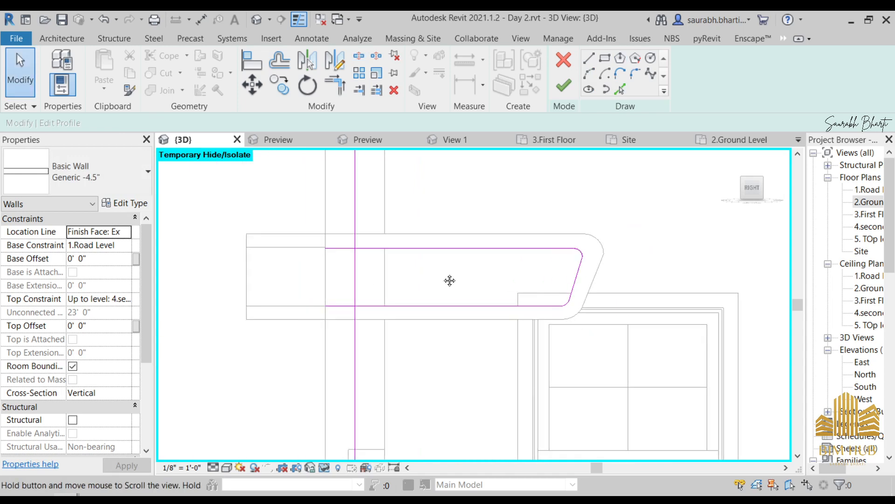
# Trim both parts of the split vertical line to the picked top and bottom lines of the lower frame opening
pyautogui.press('t')
pyautogui.press('r')
pyautogui.click(355, 228)
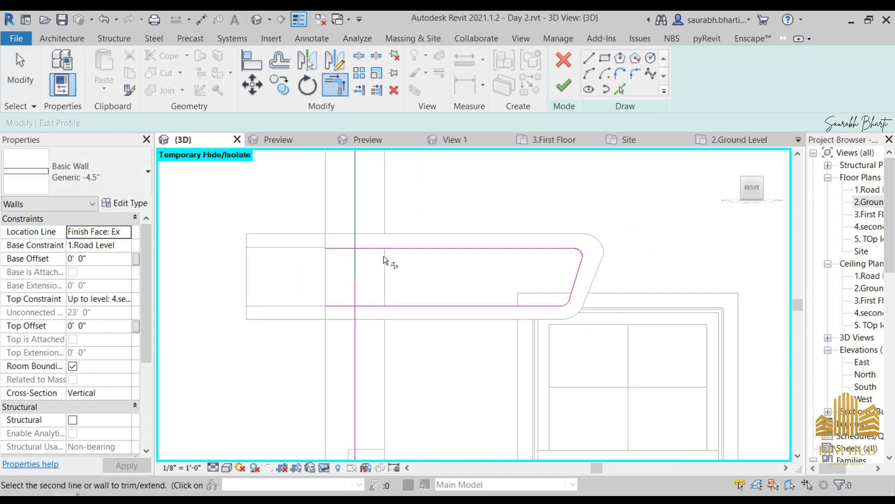
pyautogui.click(384, 249)
pyautogui.click(367, 306)
pyautogui.click(358, 318)
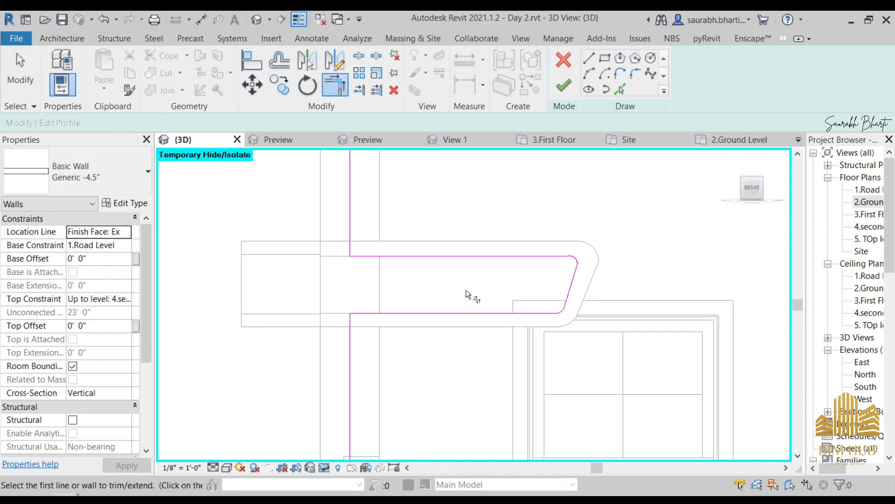
# Finish the side wall's profile edit and clear the wall selection
pyautogui.click(564, 94)
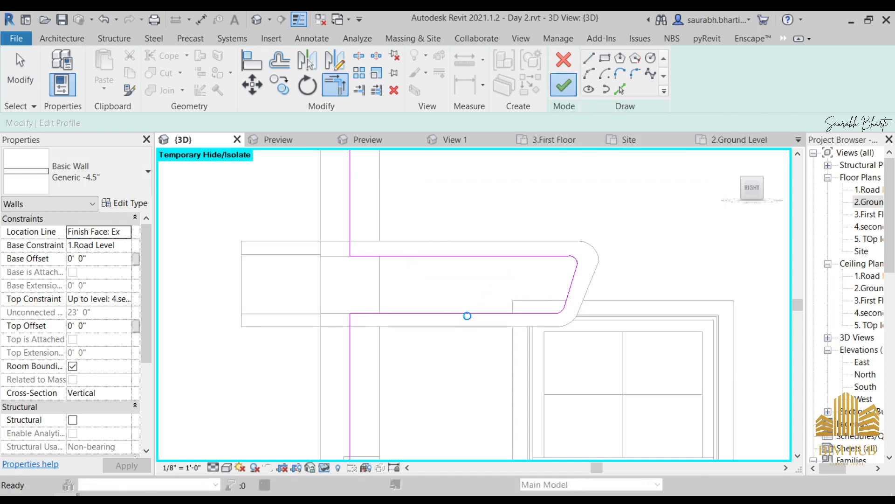
pyautogui.scroll(-3, 505, 316)
pyautogui.scroll(-2, 505, 315)
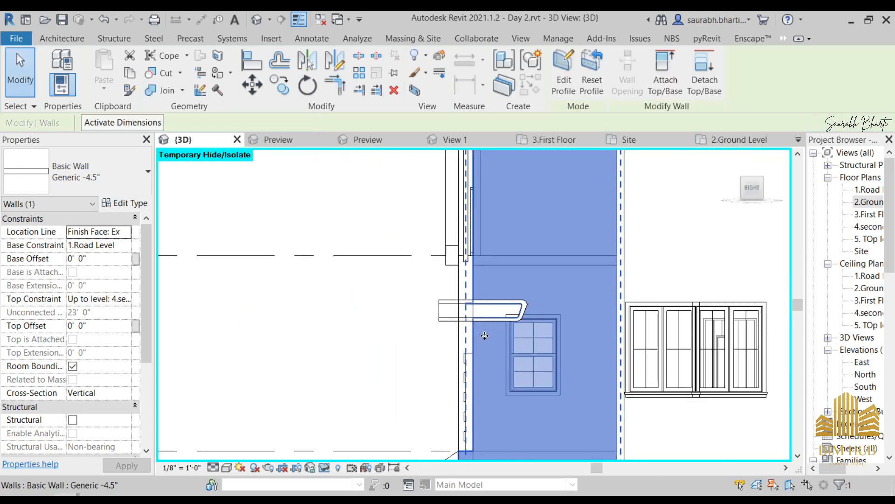
pyautogui.keyDown('shift'); pyautogui.moveTo(491, 320); pyautogui.dragTo(559, 312, button='middle'); pyautogui.keyUp('shift')
pyautogui.scroll(-3, 527, 308)
pyautogui.click(598, 320)
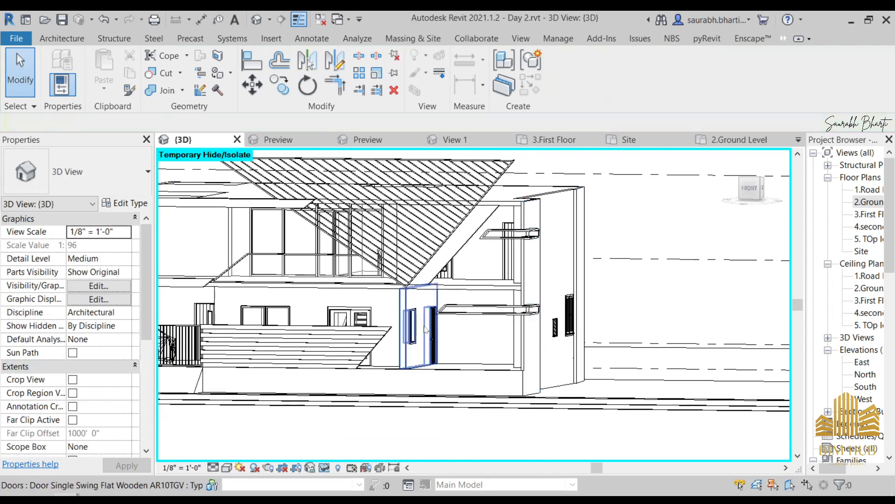
# Examine the whole house from the front, the left side and above to check the facade and side walls
pyautogui.keyDown('shift'); pyautogui.moveTo(438, 328); pyautogui.dragTo(418, 321, button='middle'); pyautogui.keyUp('shift')
pyautogui.scroll(-3, 457, 318)
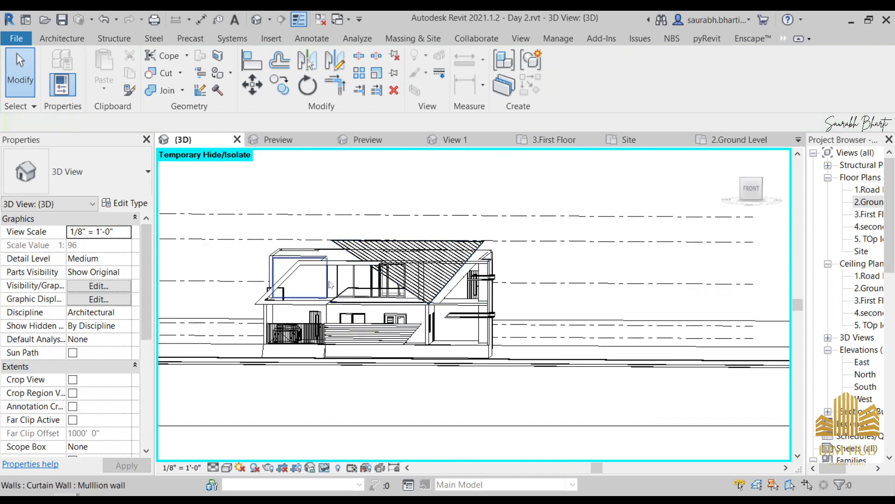
pyautogui.keyDown('shift'); pyautogui.moveTo(331, 285); pyautogui.dragTo(390, 306, button='middle'); pyautogui.keyUp('shift')
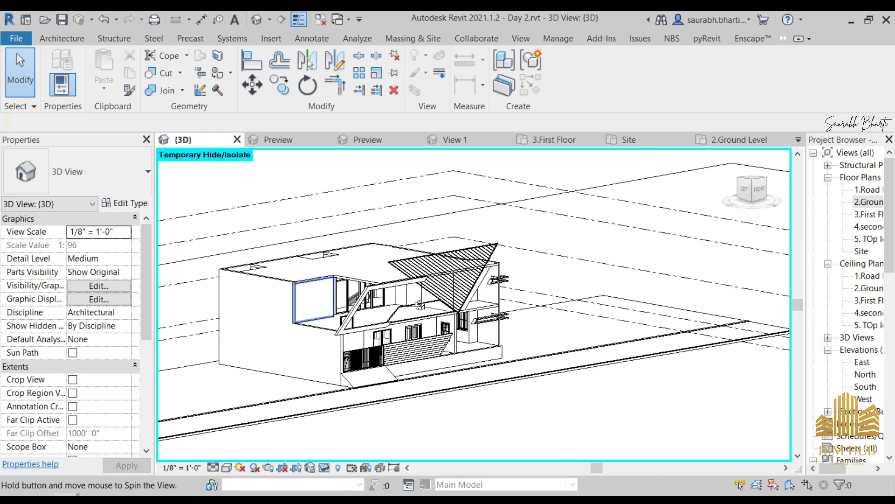
pyautogui.scroll(4, 389, 306)
pyautogui.keyDown('shift'); pyautogui.moveTo(399, 243); pyautogui.dragTo(419, 255, button='middle'); pyautogui.keyUp('shift')
pyautogui.scroll(-3, 316, 283)
pyautogui.keyDown('shift'); pyautogui.moveTo(361, 316); pyautogui.dragTo(332, 354, button='middle'); pyautogui.keyUp('shift')
pyautogui.scroll(3, 332, 355)
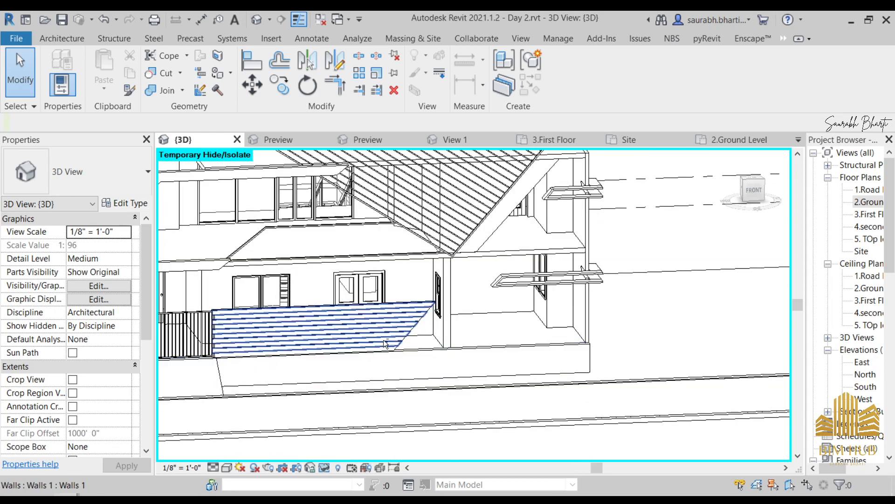
pyautogui.keyDown('shift'); pyautogui.moveTo(434, 359); pyautogui.dragTo(420, 387, button='middle'); pyautogui.keyUp('shift')
pyautogui.scroll(2, 414, 306)
pyautogui.scroll(-5, 413, 306)
pyautogui.scroll(2, 373, 350)
pyautogui.scroll(-2, 287, 320)
pyautogui.scroll(2, 367, 363)
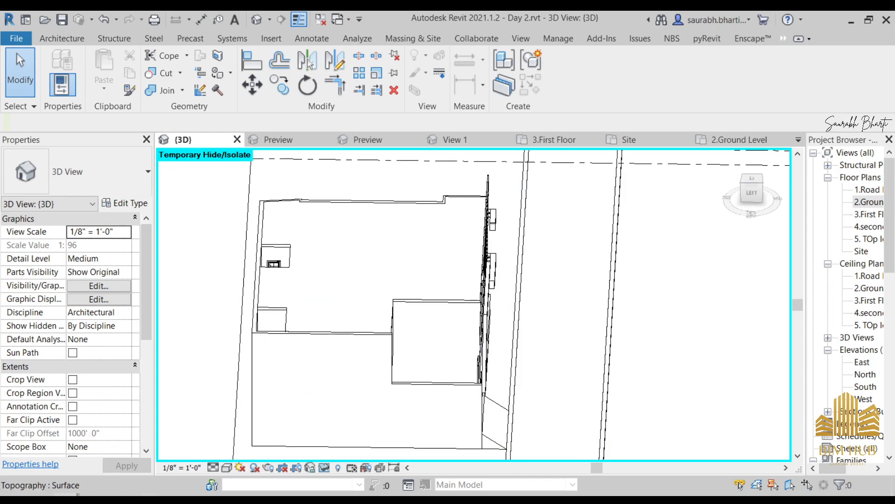
# Switch to the Night.png reference photo in Photos, examine the wall and parapet beside the sloped frame, and minimize it
pyautogui.click(183, 441)
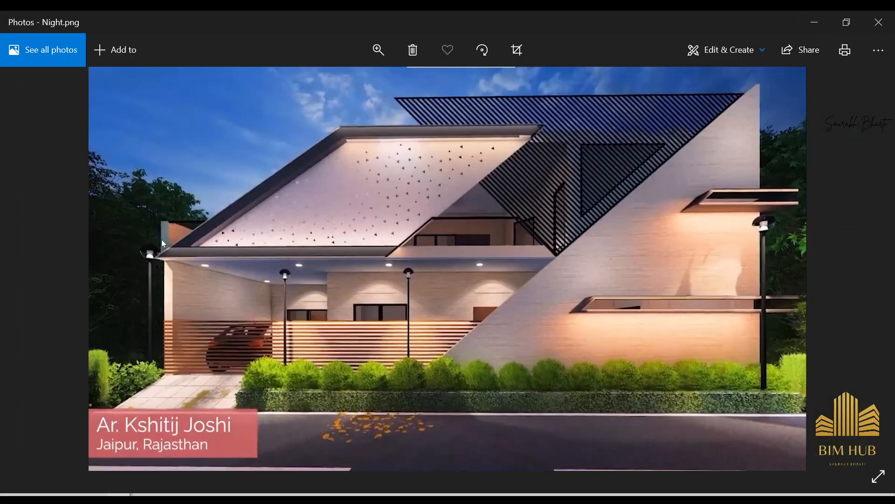
pyautogui.scroll(3, 162, 239)
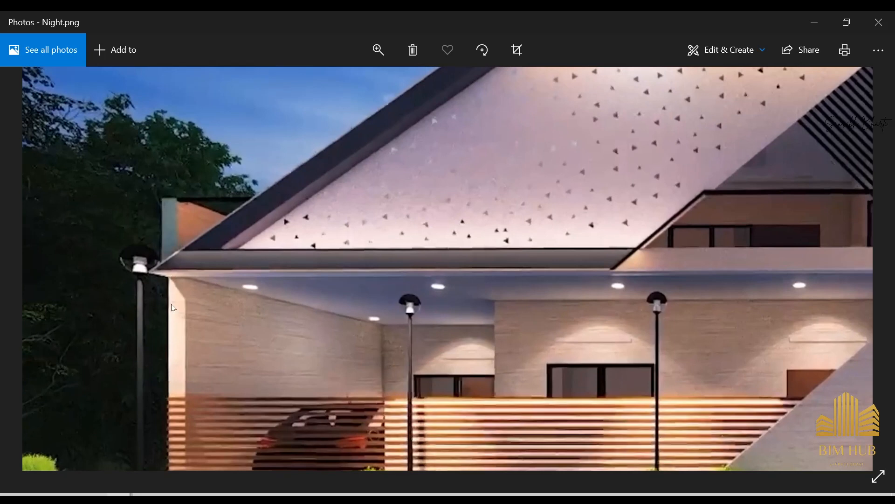
pyautogui.moveTo(206, 227); pyautogui.dragTo(64, 228)
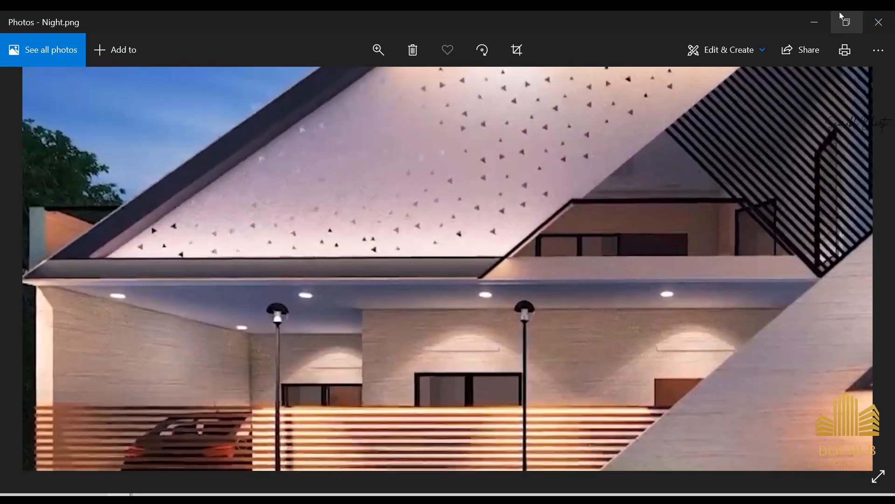
pyautogui.click(814, 22)
# Edit the left side wall's profile, raising its stepped horizontal edge to 3'-6" above the first floor slab, and finish the edit
pyautogui.scroll(-2, 490, 274)
pyautogui.keyDown('shift'); pyautogui.moveTo(390, 294); pyautogui.dragTo(390, 226, button='middle'); pyautogui.keyUp('shift')
pyautogui.scroll(3, 390, 226)
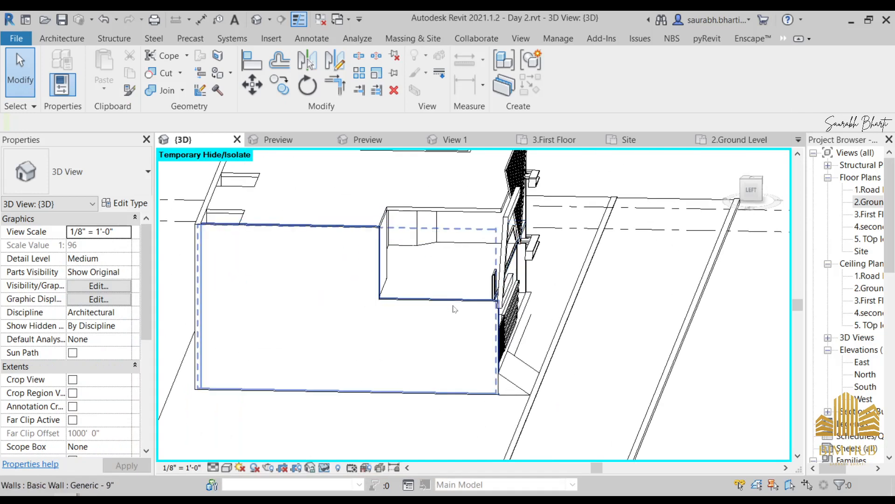
pyautogui.click(500, 323)
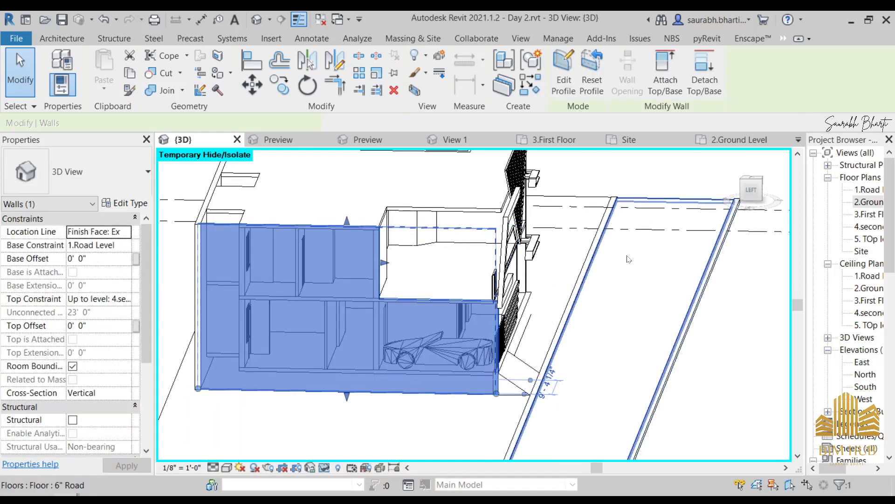
pyautogui.click(750, 189)
pyautogui.click(564, 79)
pyautogui.scroll(4, 590, 321)
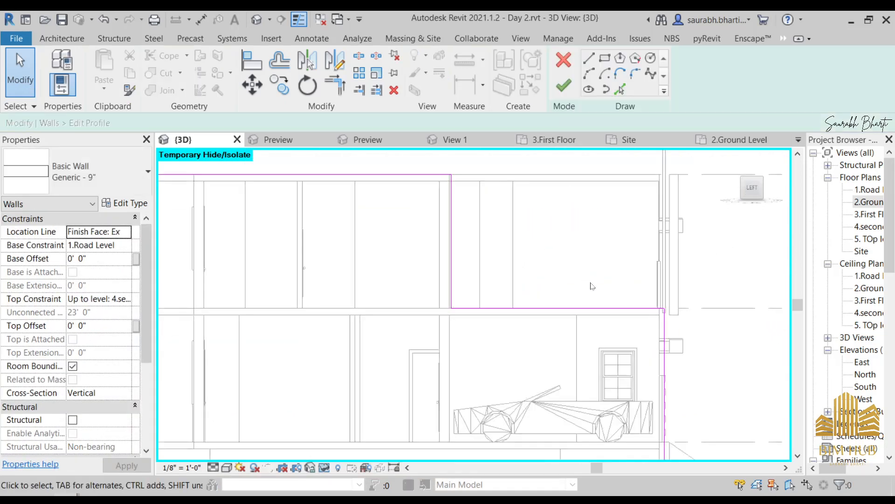
pyautogui.moveTo(589, 321); pyautogui.dragTo(603, 250)
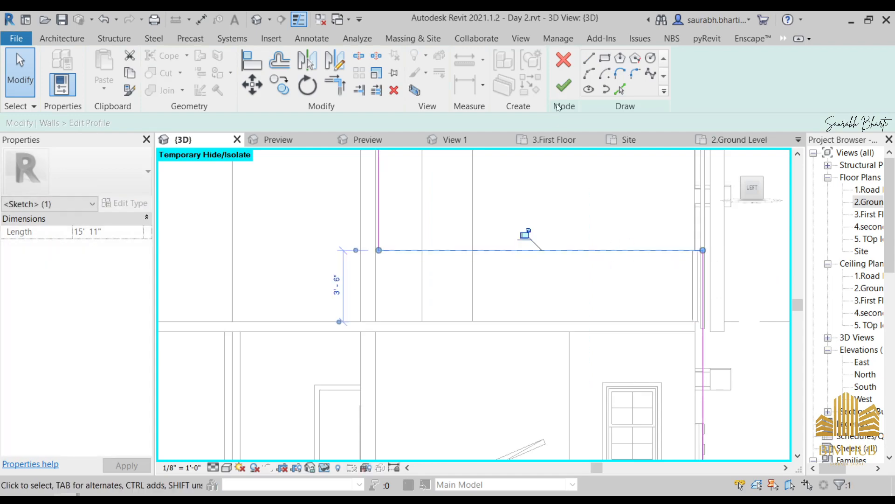
pyautogui.click(564, 84)
pyautogui.scroll(-4, 424, 271)
pyautogui.keyDown('shift'); pyautogui.moveTo(424, 271); pyautogui.dragTo(281, 293, button='middle'); pyautogui.keyUp('shift')
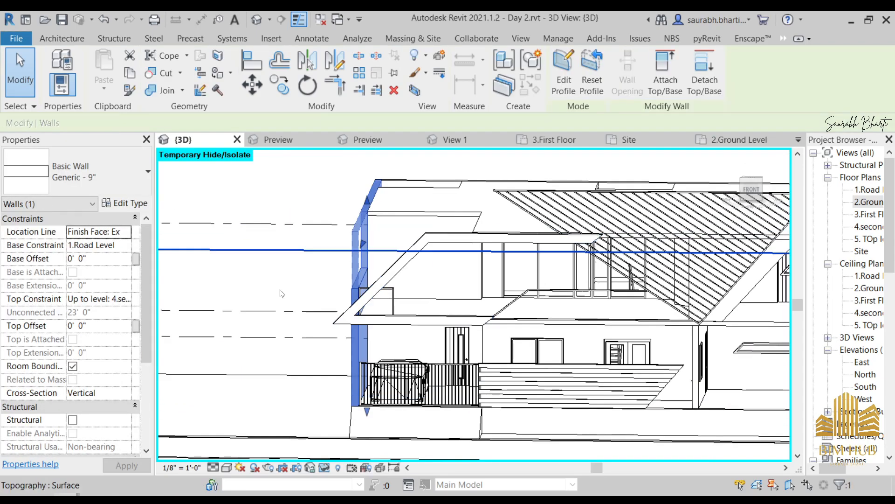
pyautogui.click(275, 214)
# Examine the edited left wall, the roof and the facade from the front and from above
pyautogui.keyDown('shift'); pyautogui.moveTo(394, 308); pyautogui.dragTo(362, 333, button='middle'); pyautogui.keyUp('shift')
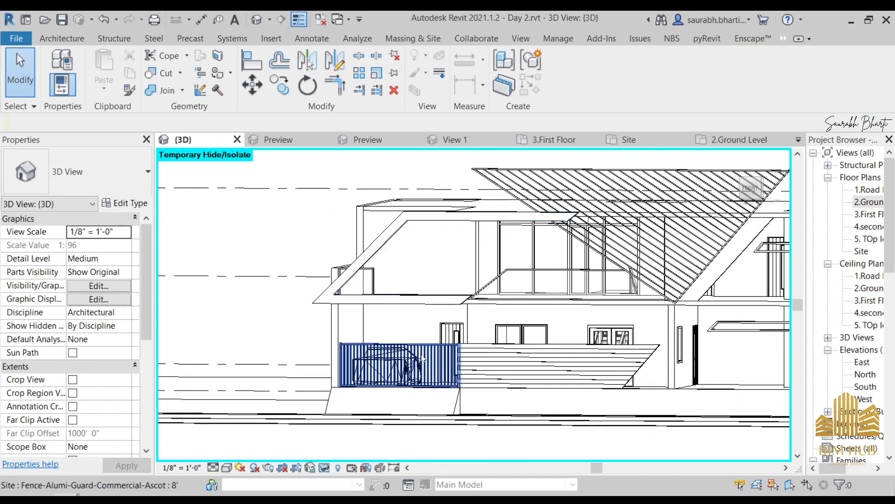
pyautogui.scroll(-2, 418, 375)
pyautogui.keyDown('shift'); pyautogui.moveTo(417, 375); pyautogui.dragTo(464, 400, button='middle'); pyautogui.keyUp('shift')
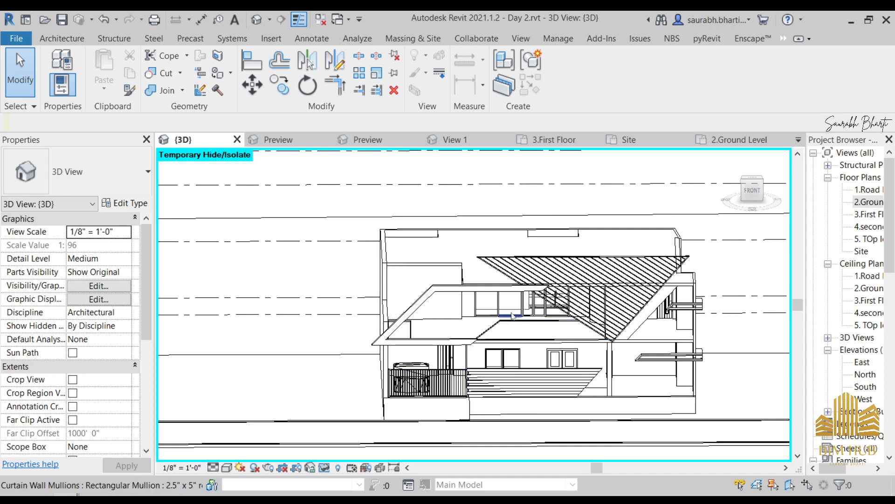
pyautogui.click(749, 195)
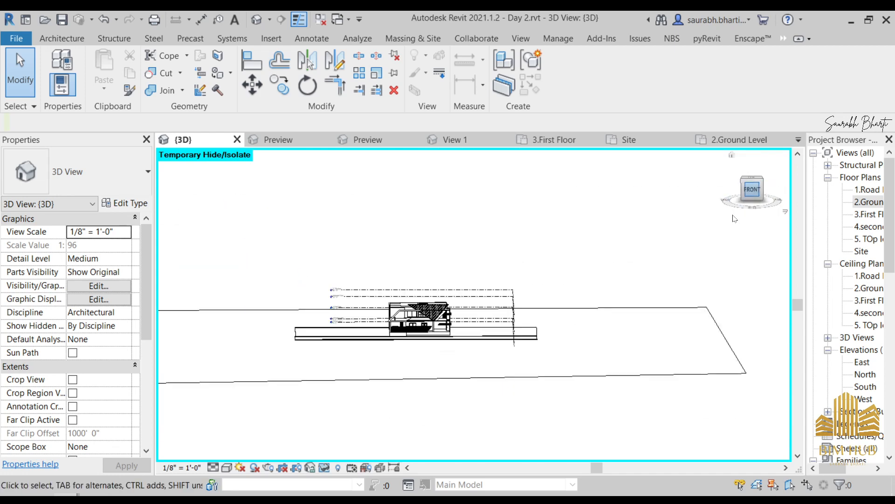
pyautogui.keyDown('shift'); pyautogui.moveTo(473, 320); pyautogui.dragTo(526, 334, button='middle'); pyautogui.keyUp('shift')
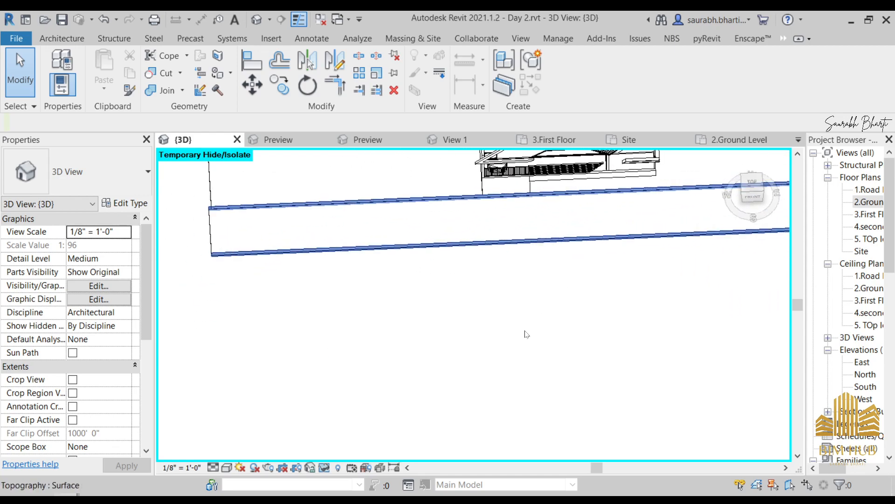
pyautogui.moveTo(578, 264); pyautogui.dragTo(519, 381, button='middle')
pyautogui.scroll(-2, 519, 329)
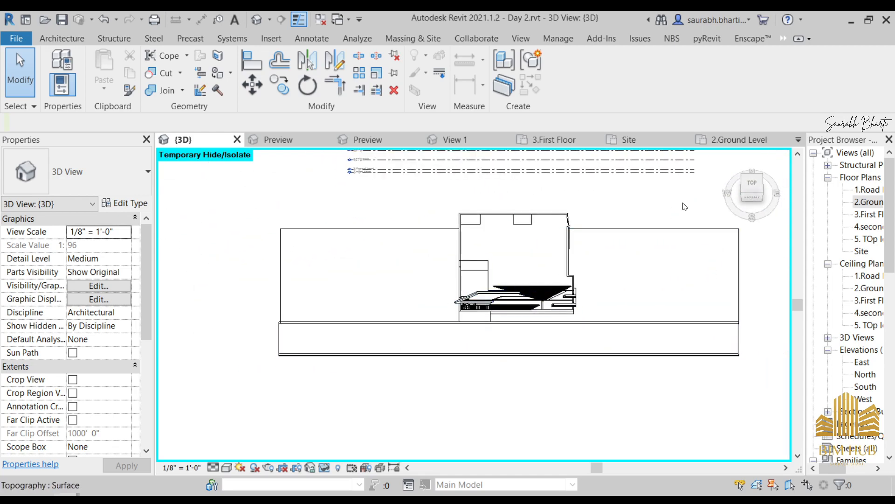
pyautogui.keyDown('shift'); pyautogui.moveTo(536, 284); pyautogui.dragTo(483, 266, button='middle'); pyautogui.keyUp('shift')
pyautogui.scroll(3, 483, 266)
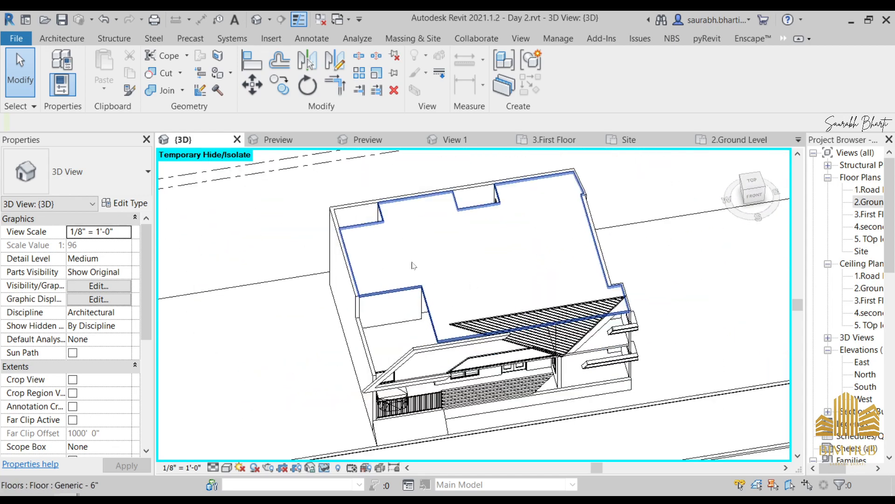
pyautogui.scroll(3, 412, 265)
pyautogui.scroll(-4, 426, 288)
pyautogui.keyDown('shift'); pyautogui.moveTo(425, 287); pyautogui.dragTo(487, 369, button='middle'); pyautogui.keyUp('shift')
pyautogui.scroll(-3, 502, 294)
pyautogui.scroll(3, 487, 368)
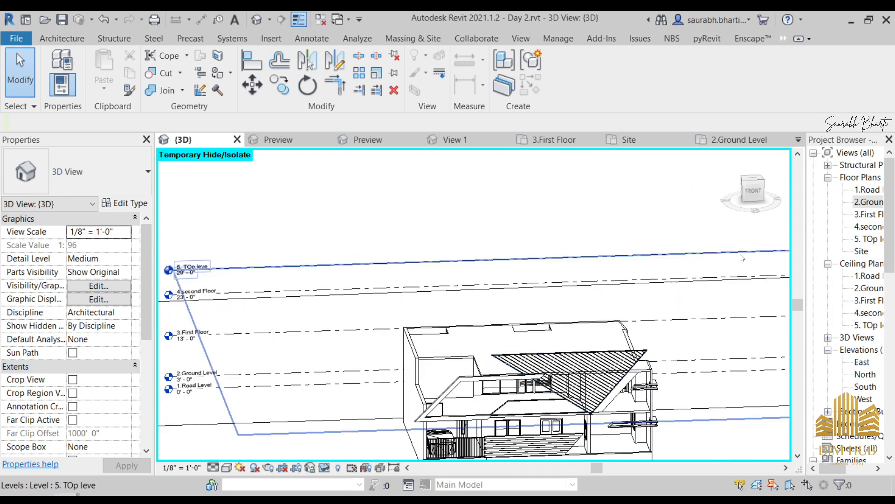
# Duplicate the 2.Ground Level floor plan view
pyautogui.rightClick(864, 206)
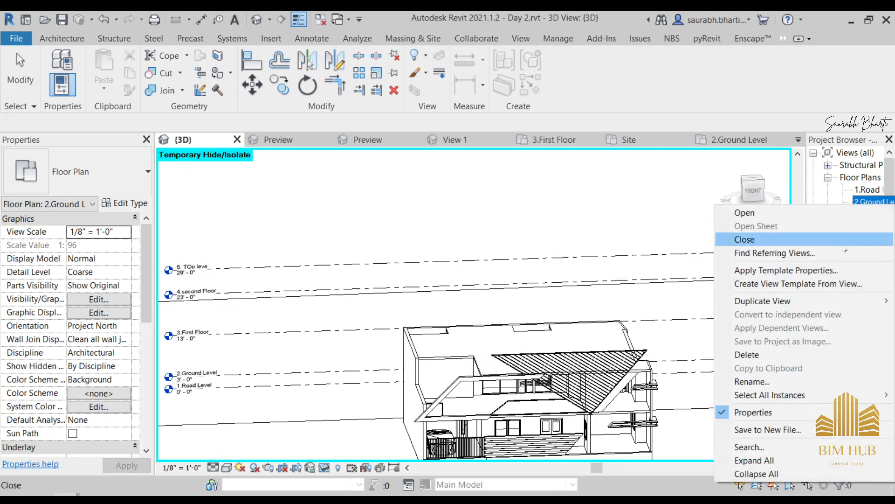
pyautogui.moveTo(809, 302)
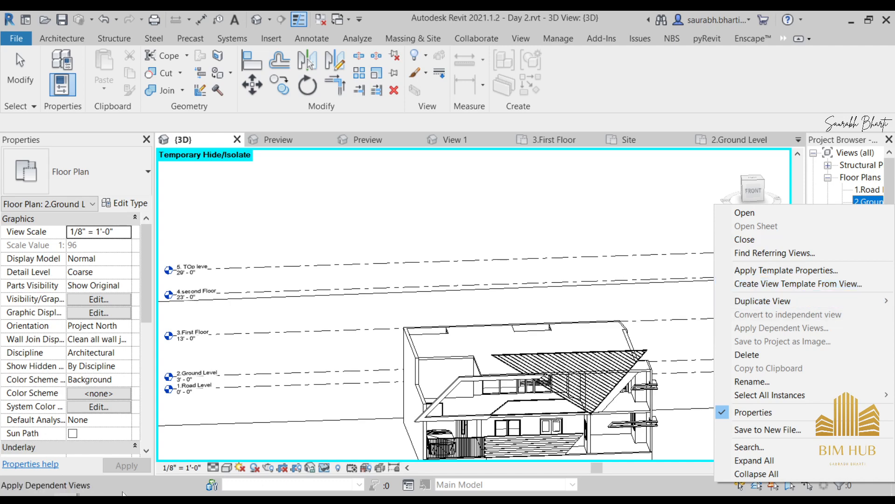
pyautogui.click(143, 500)
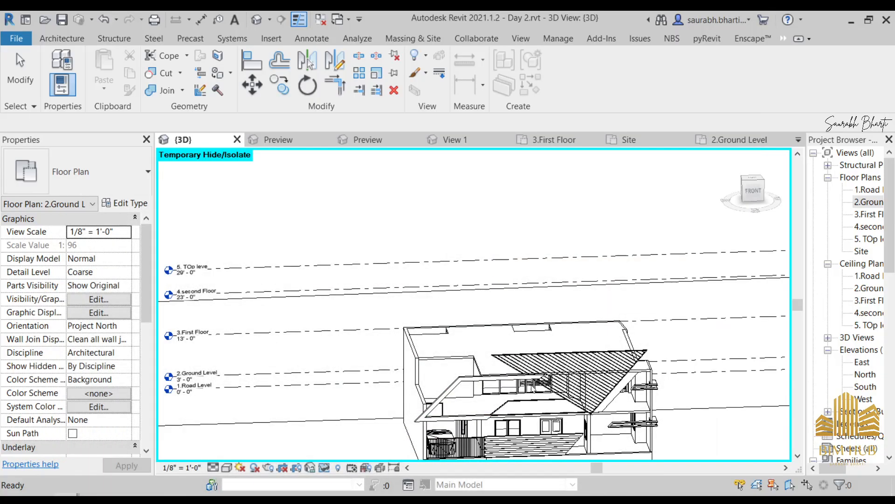
pyautogui.rightClick(866, 198)
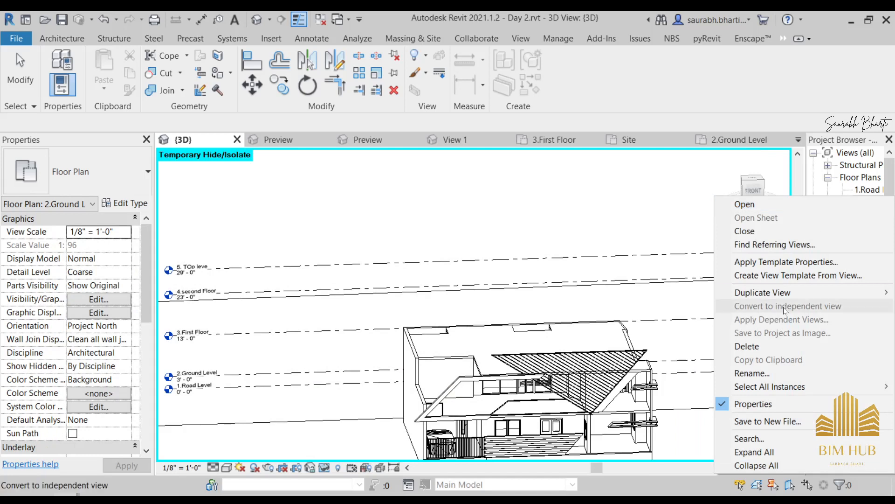
pyautogui.moveTo(783, 295)
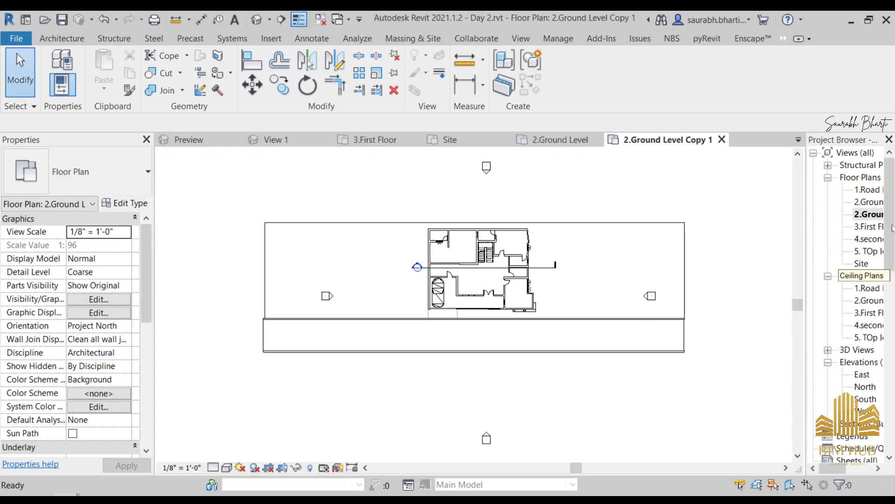
# Rename the duplicated ground level floor plan view as 2.Ground Level Room
pyautogui.rightClick(873, 216)
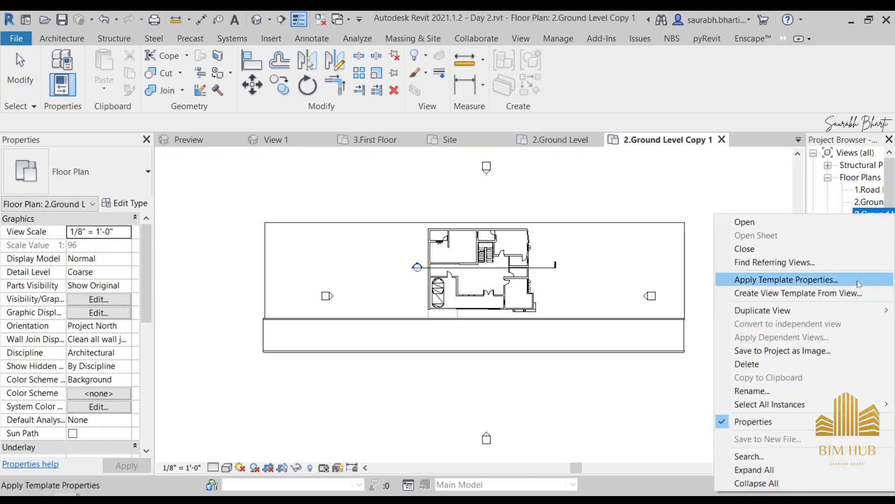
pyautogui.click(750, 389)
pyautogui.click(872, 227)
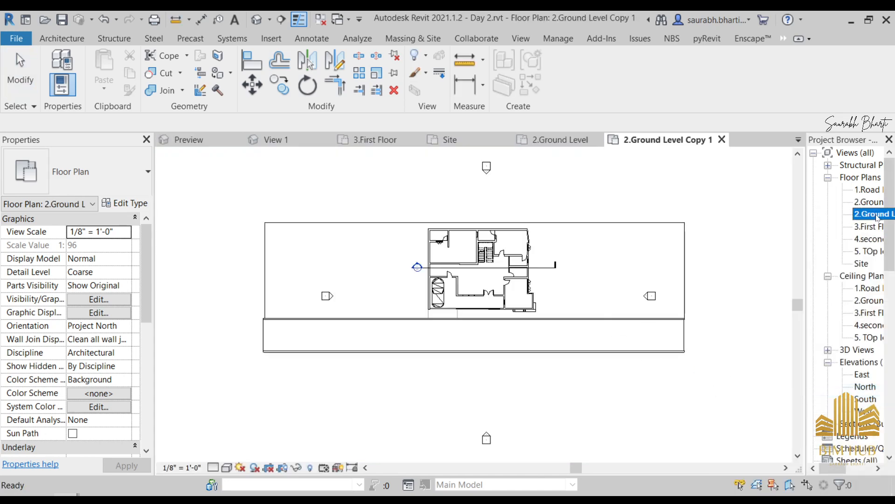
pyautogui.rightClick(877, 216)
pyautogui.click(750, 390)
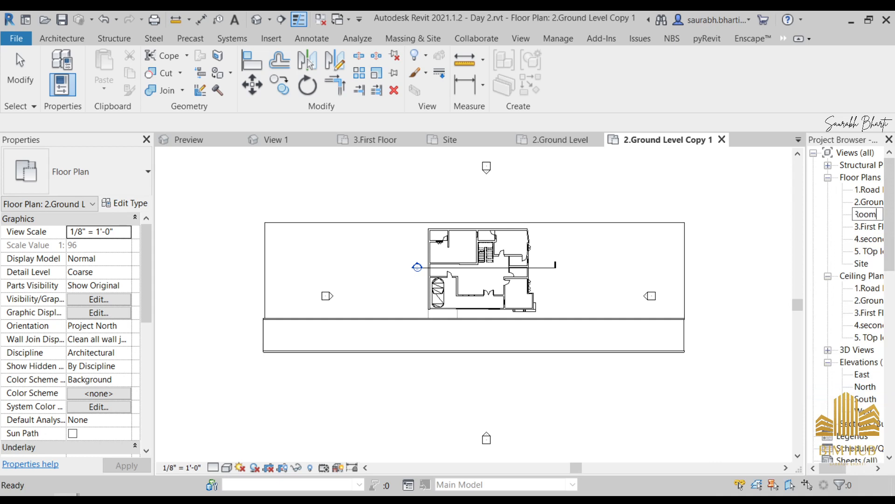
pyautogui.write('Room')
pyautogui.press('Return')
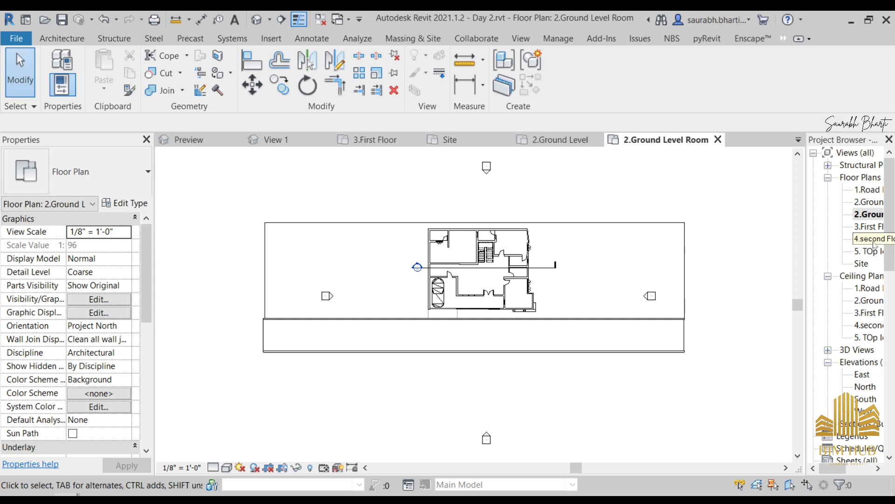
pyautogui.doubleClick(858, 244)
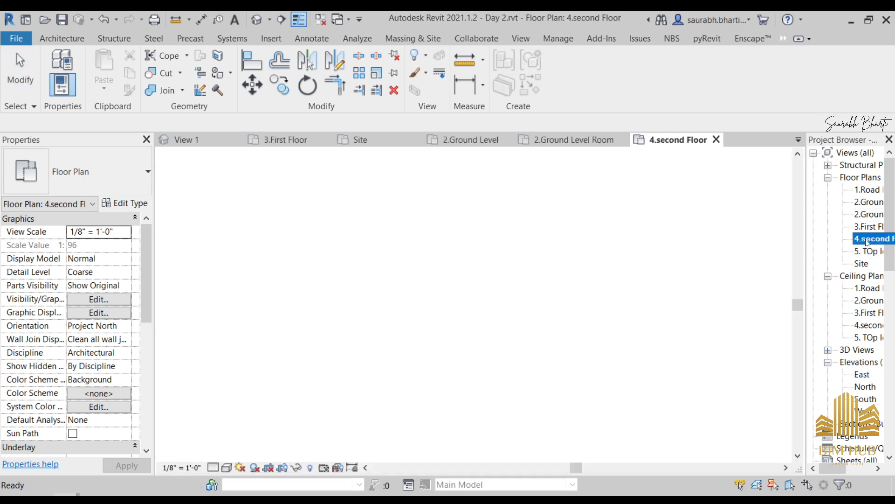
pyautogui.rightClick(859, 242)
pyautogui.press('Escape')
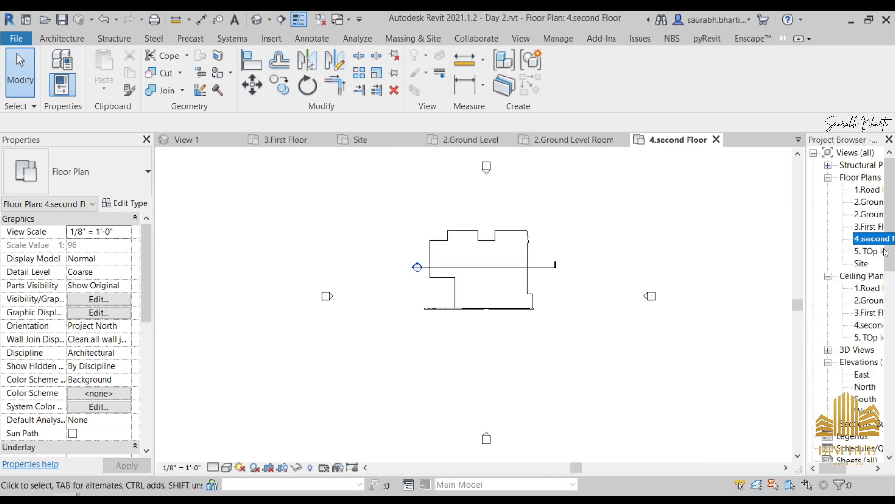
# Open the 3.First Floor plan view and duplicate it
pyautogui.doubleClick(868, 226)
pyautogui.rightClick(868, 226)
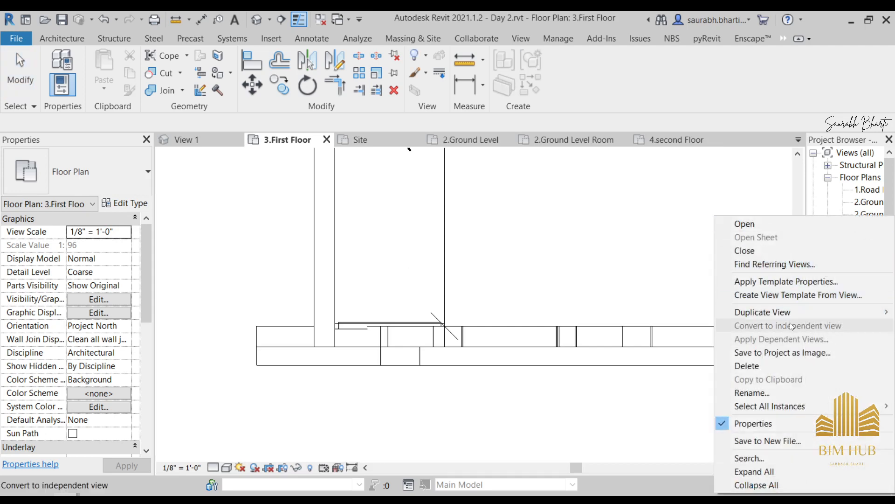
pyautogui.moveTo(769, 312)
pyautogui.click(580, 310)
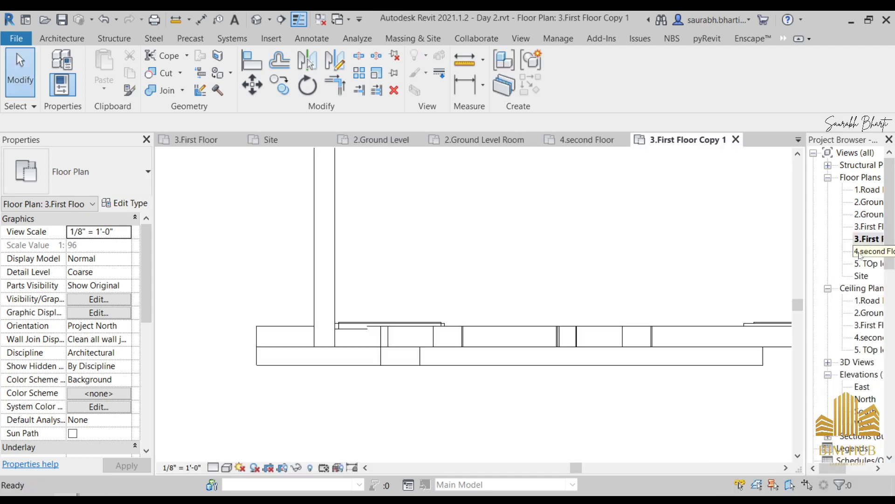
# Rename the duplicated first floor plan view as 3.First Floor Room
pyautogui.rightClick(863, 238)
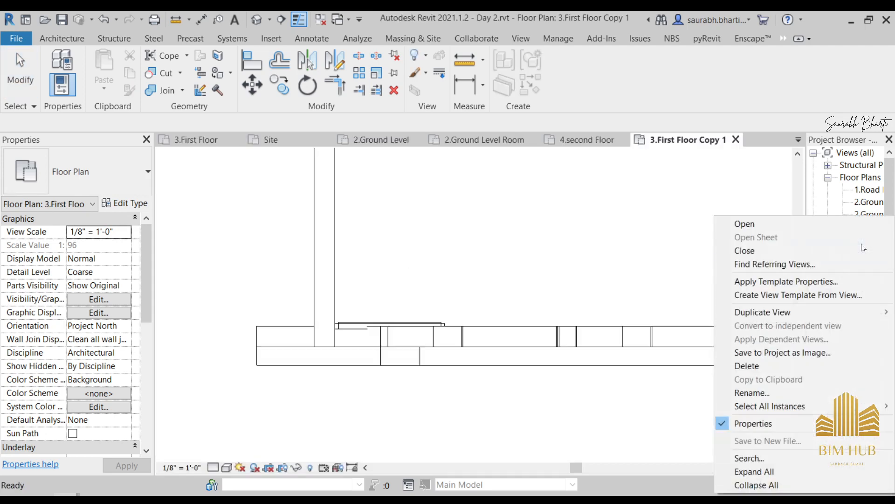
pyautogui.click(756, 393)
pyautogui.click(871, 239)
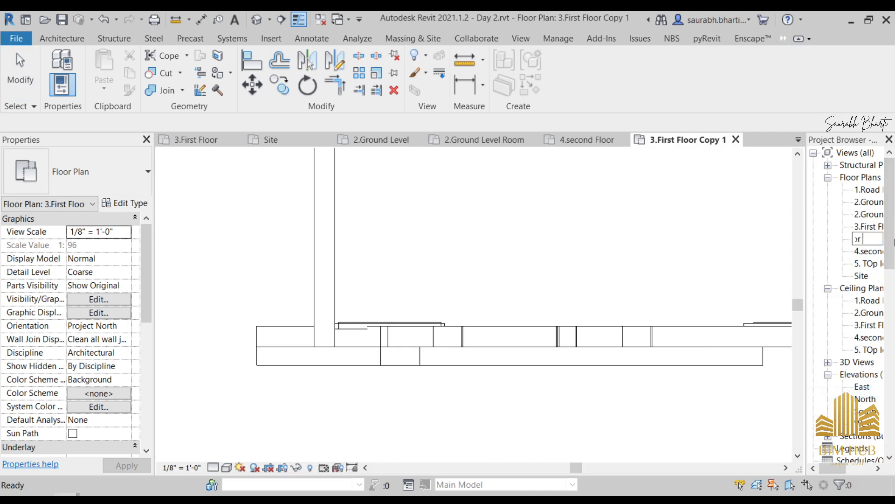
pyautogui.write('Room')
pyautogui.press('Return')
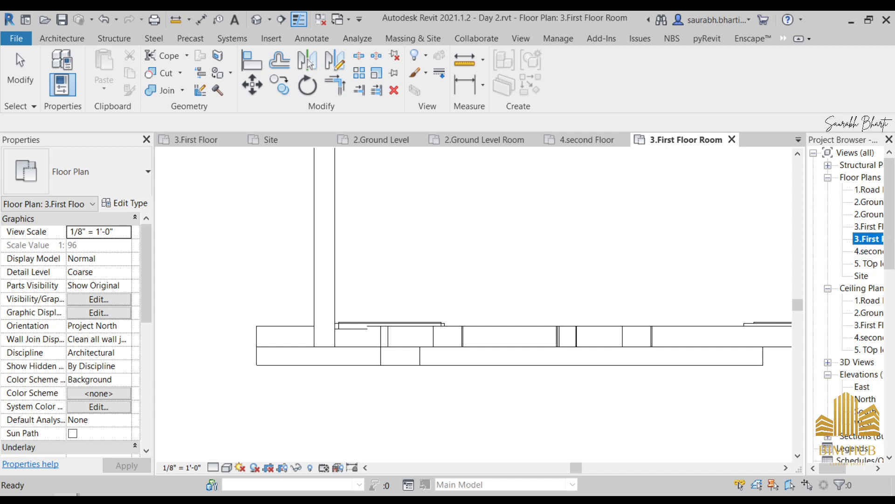
# Examine the room layout, staircase and wall boundaries across the whole first floor room plan
pyautogui.scroll(-3, 590, 242)
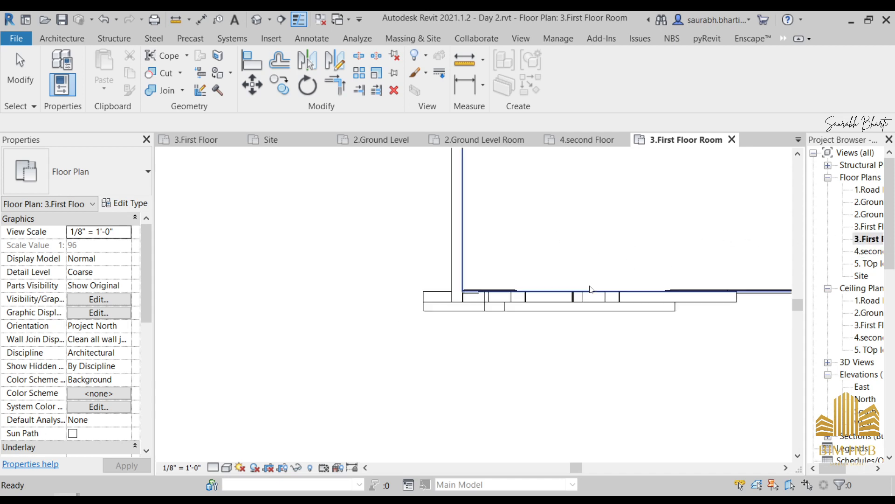
pyautogui.scroll(-3, 477, 291)
pyautogui.scroll(3, 476, 291)
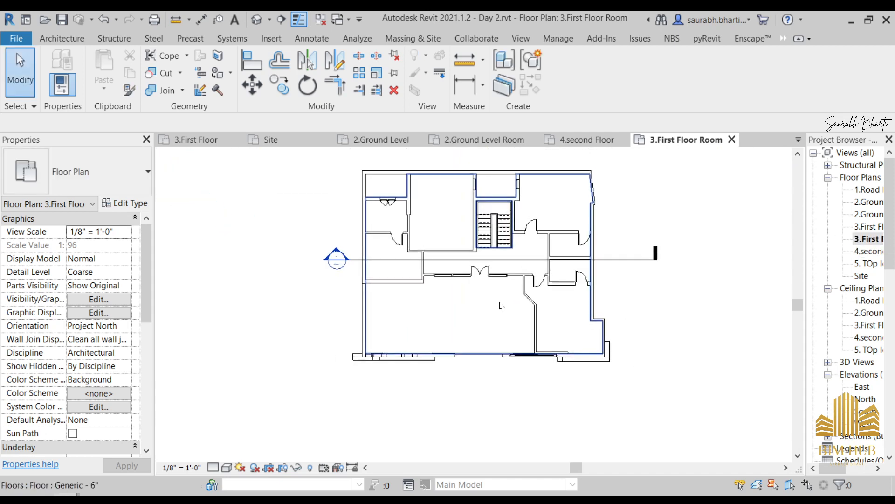
pyautogui.click(458, 254)
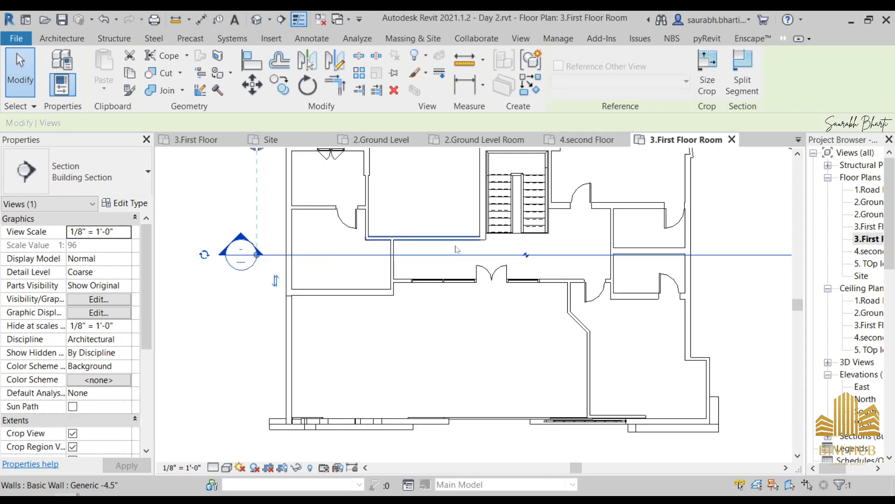
pyautogui.scroll(-3, 443, 347)
pyautogui.press('Escape')
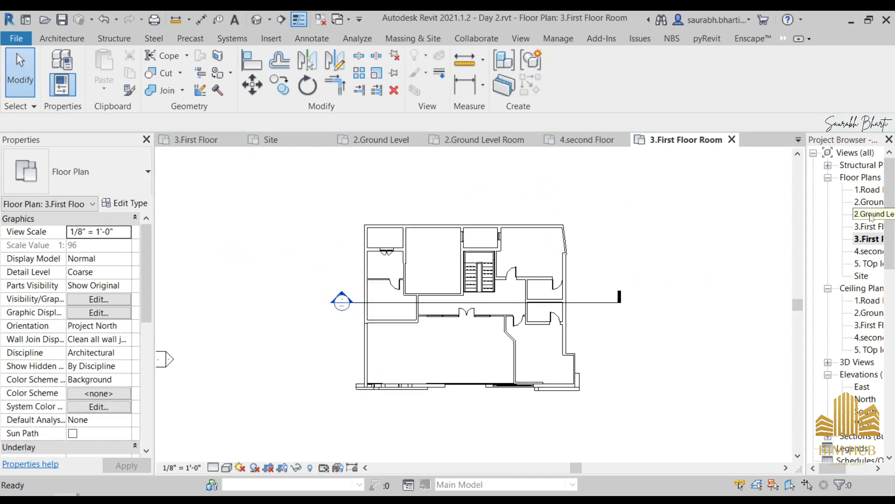
pyautogui.scroll(3, 413, 280)
pyautogui.moveTo(376, 245); pyautogui.dragTo(399, 291, button='middle')
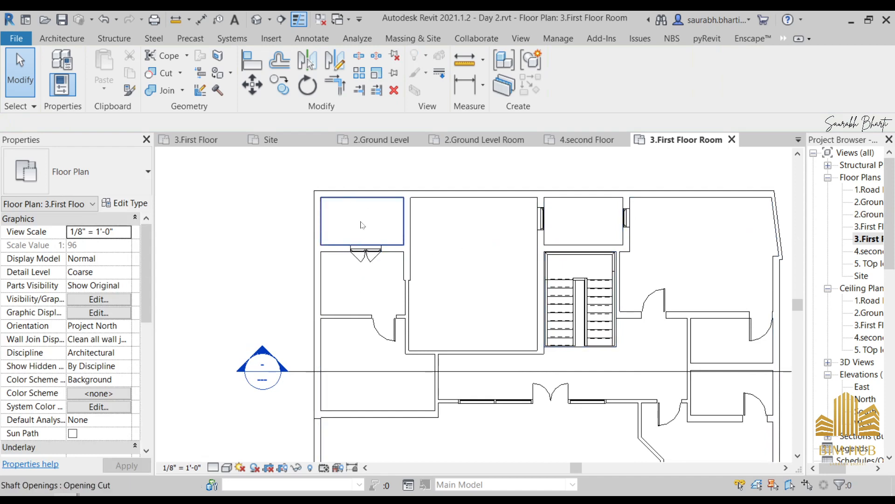
pyautogui.click(62, 38)
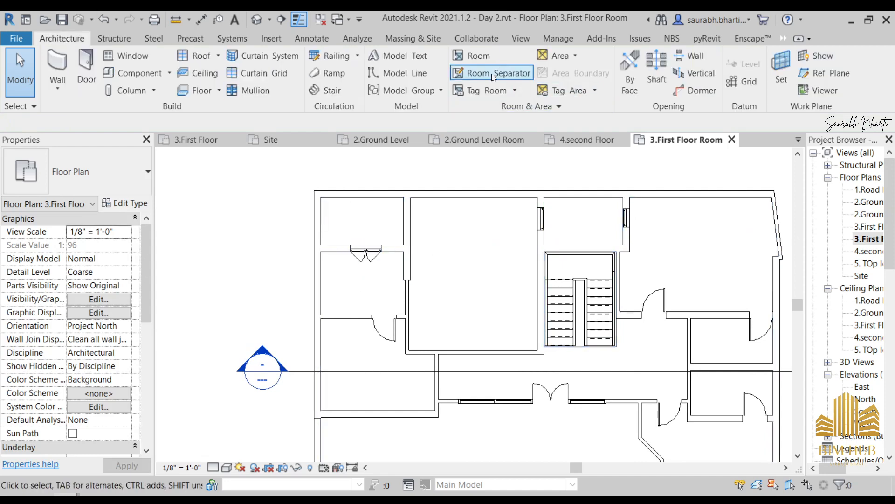
pyautogui.click(515, 91)
pyautogui.click(515, 91)
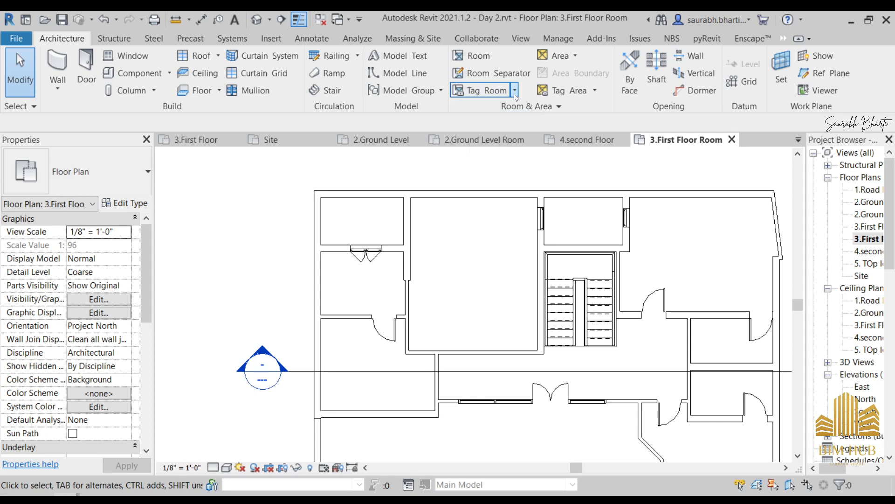
pyautogui.click(515, 91)
pyautogui.click(497, 113)
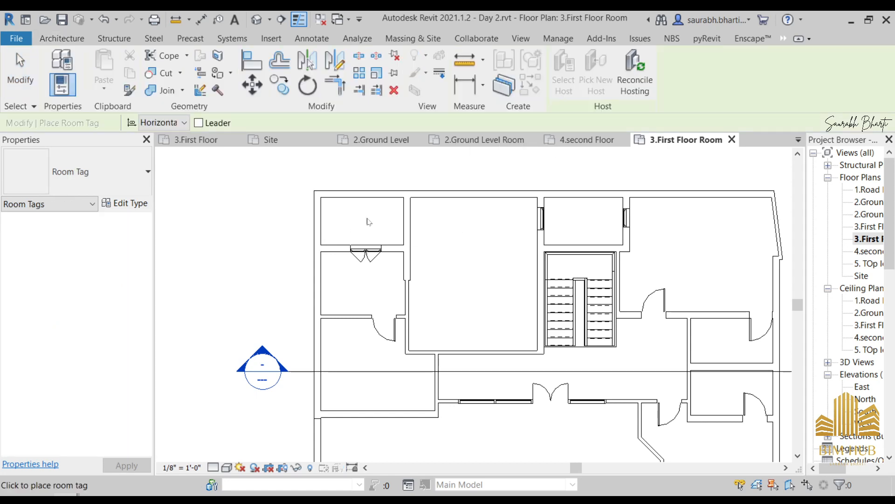
pyautogui.press('Escape')
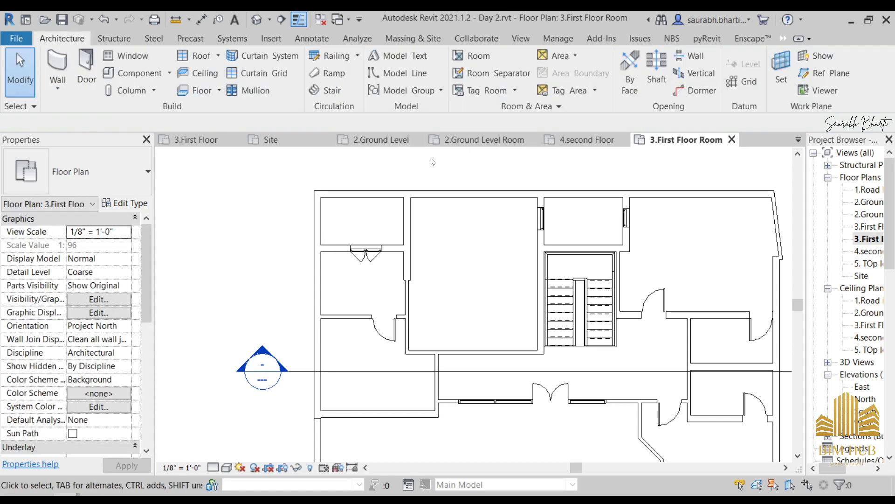
# Place tagged rooms in the ten enclosed spaces of the first floor, leaving out the staircase and central passage
pyautogui.click(474, 56)
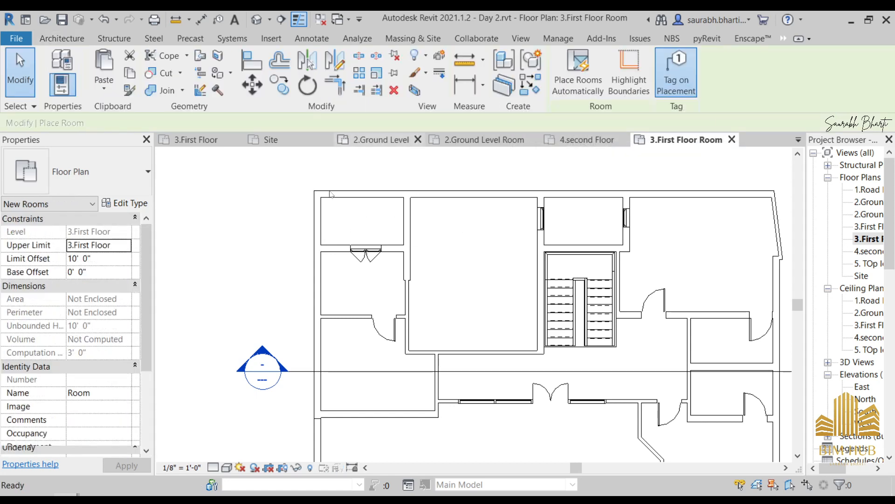
pyautogui.click(364, 213)
pyautogui.click(362, 279)
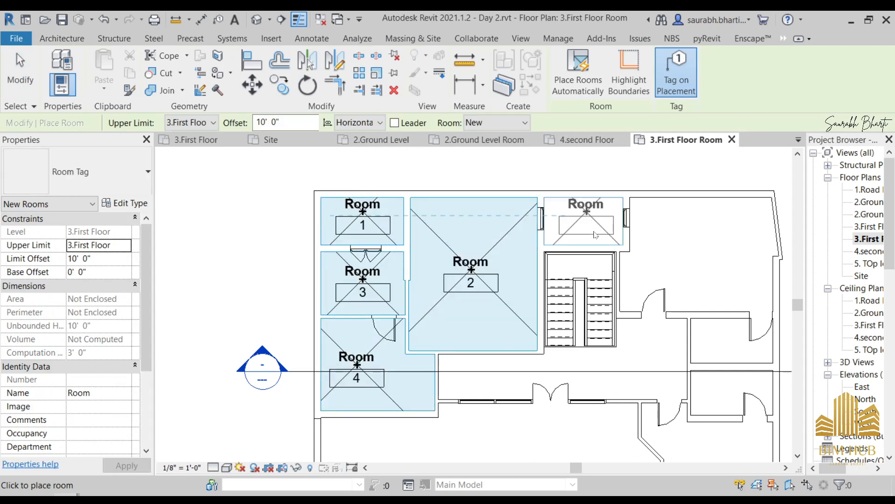
pyautogui.click(586, 213)
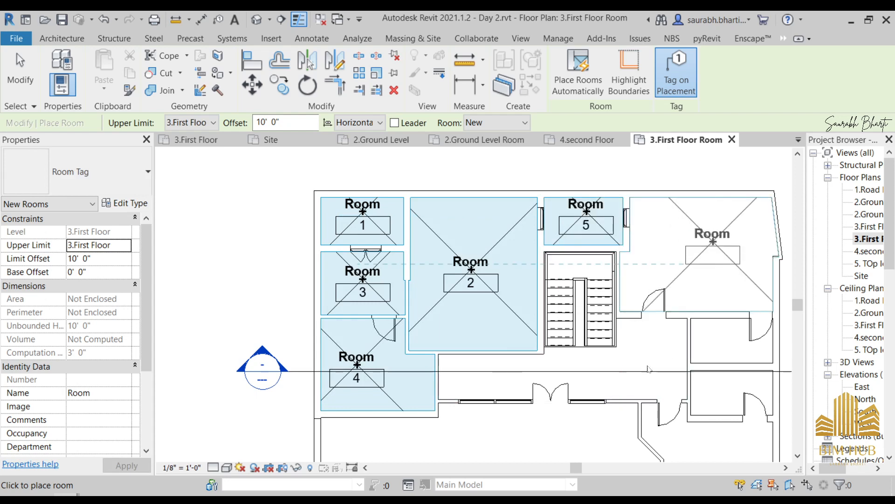
pyautogui.click(713, 241)
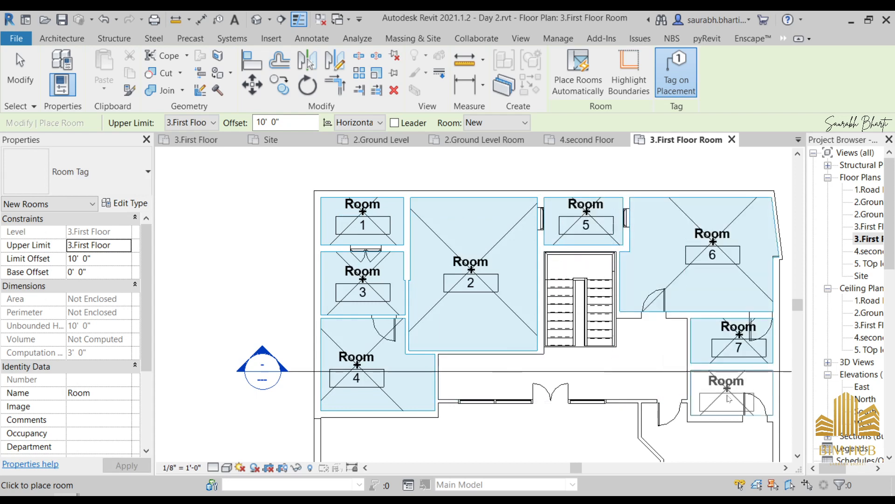
pyautogui.scroll(-3, 583, 329)
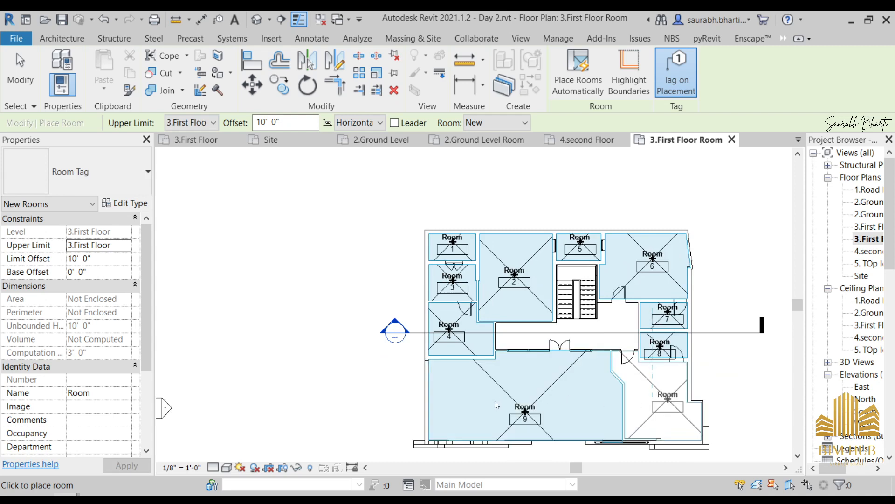
pyautogui.scroll(3, 582, 355)
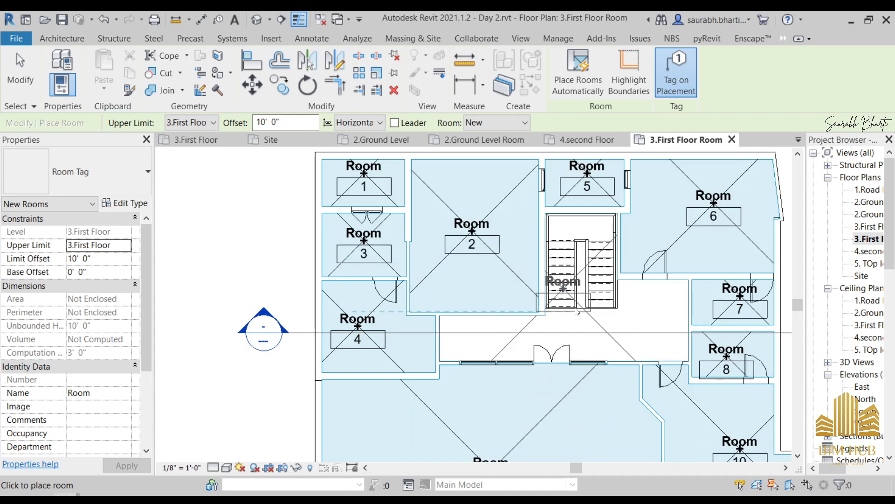
pyautogui.press('Escape')
pyautogui.press('Escape')
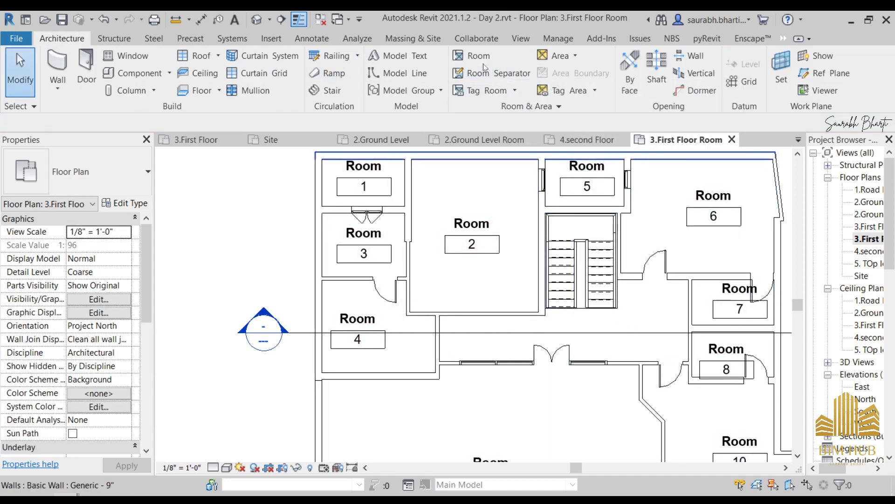
pyautogui.click(472, 55)
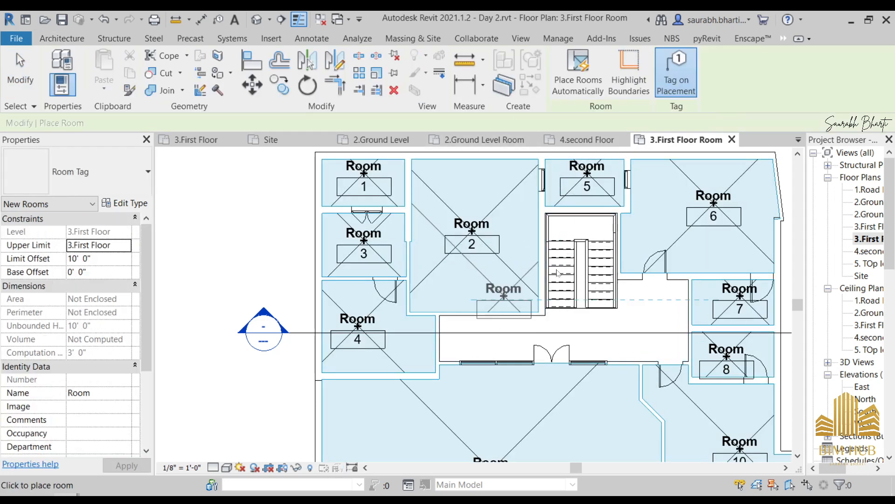
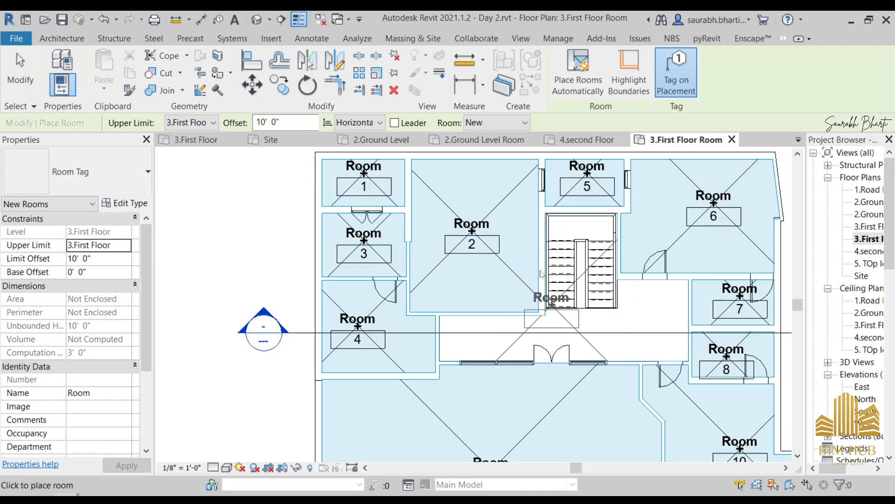
pyautogui.press('Escape')
pyautogui.press('Escape')
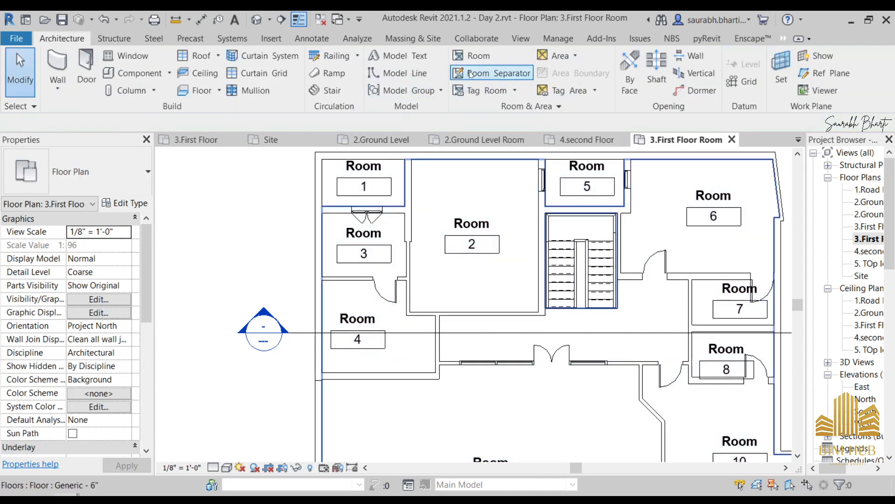
# Draw a horizontal room separation line across the open foot of the first floor staircase
pyautogui.click(498, 73)
pyautogui.scroll(3, 546, 346)
pyautogui.click(547, 279)
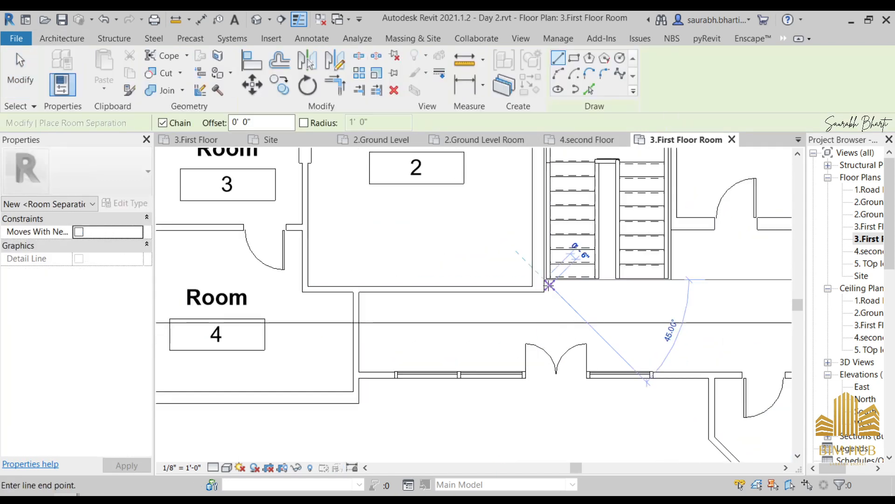
pyautogui.click(672, 279)
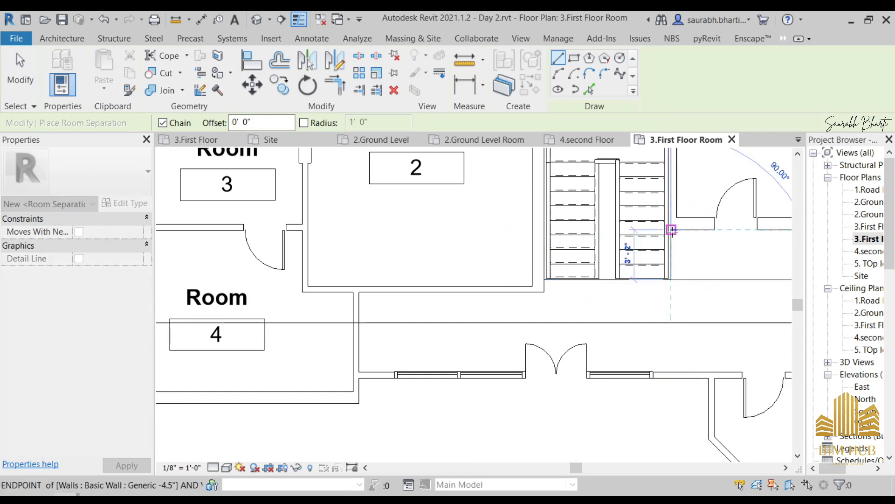
pyautogui.press('Escape')
pyautogui.press('Escape')
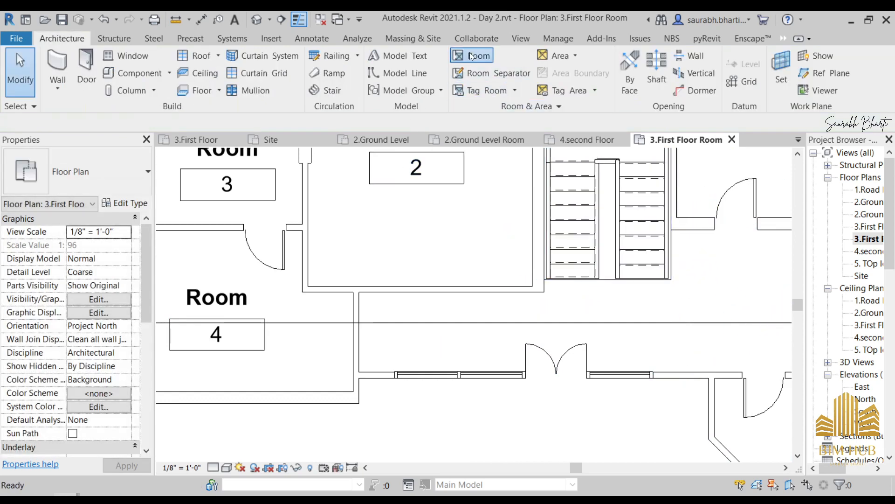
# Place tagged rooms in the first floor's central passage and in the staircase
pyautogui.click(469, 56)
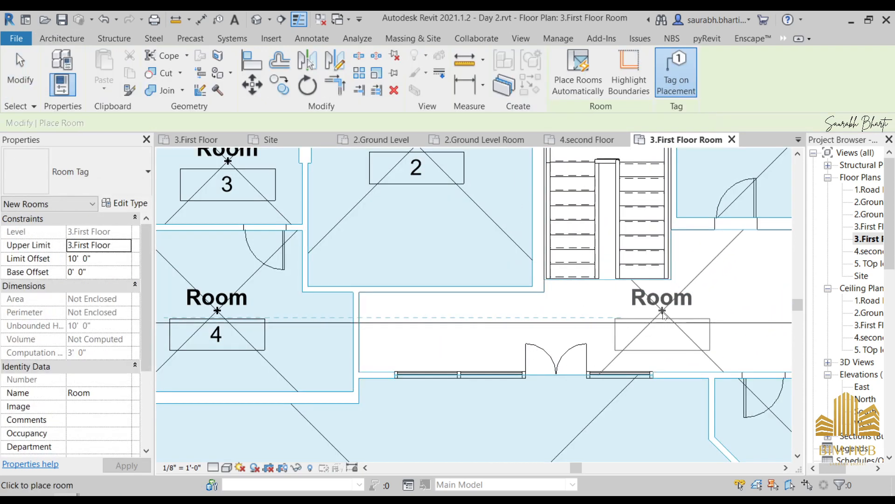
pyautogui.click(663, 311)
pyautogui.scroll(-3, 576, 308)
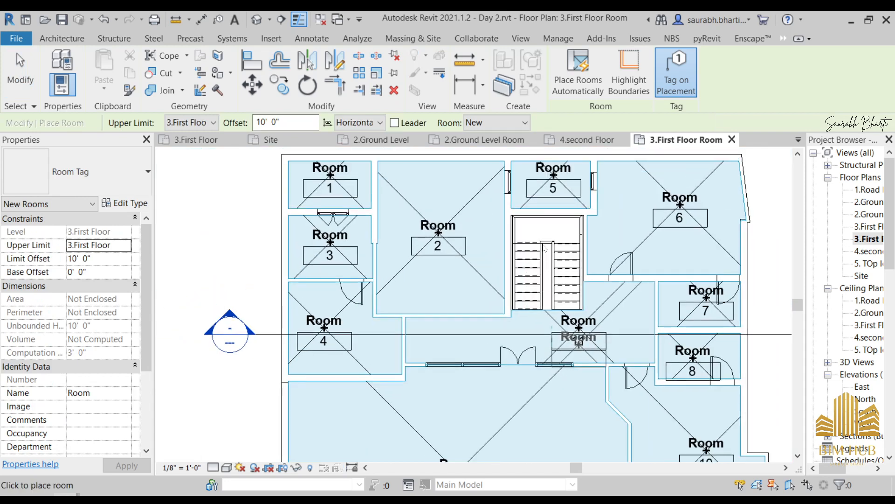
pyautogui.scroll(2, 545, 267)
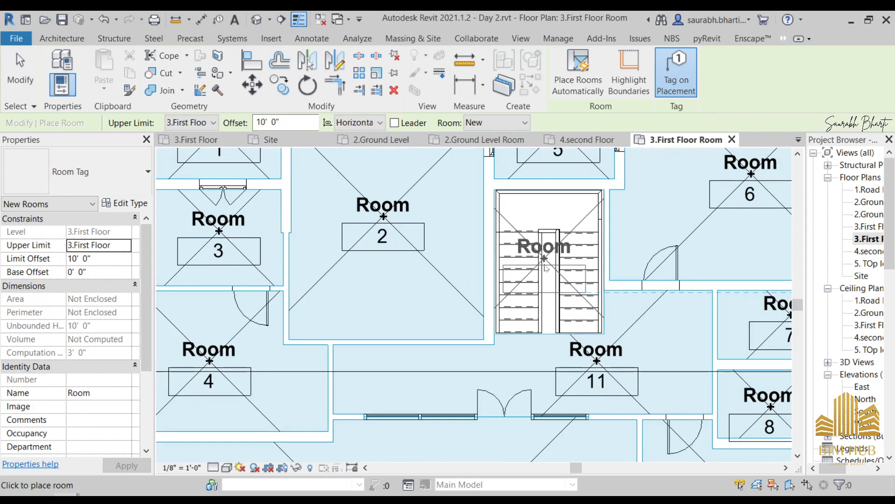
pyautogui.click(563, 288)
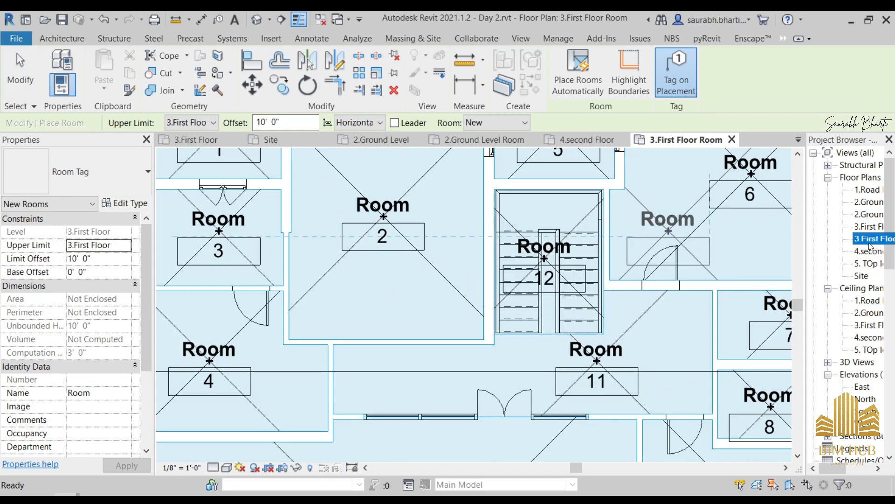
pyautogui.press('Escape')
pyautogui.press('Escape')
# Open the 2.Ground Level floor plan view and show the whole house
pyautogui.doubleClick(870, 208)
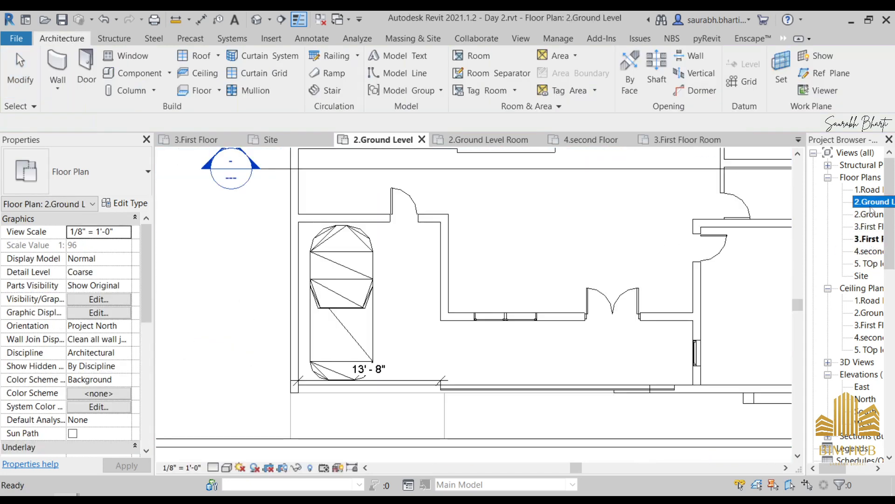
pyautogui.scroll(-4, 464, 281)
pyautogui.scroll(4, 464, 282)
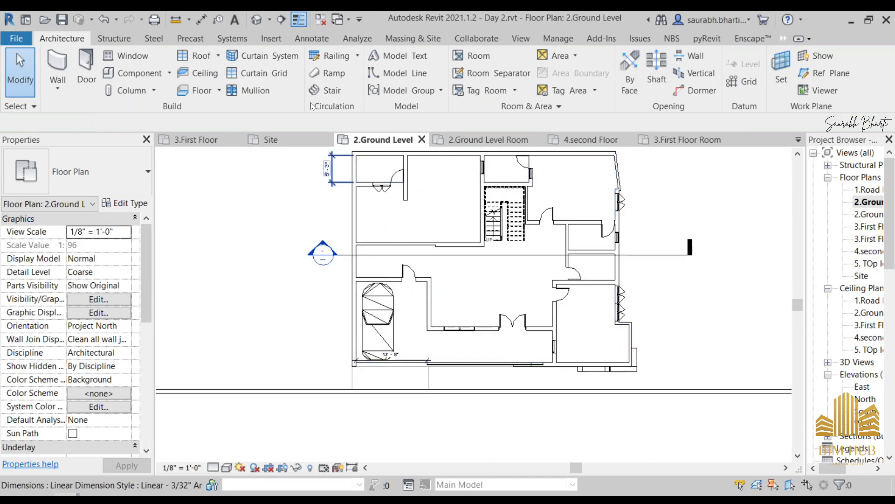
# Place tagged rooms in the eight enclosed ground level spaces, leaving out the car porch at the front
pyautogui.click(472, 57)
pyautogui.scroll(3, 376, 275)
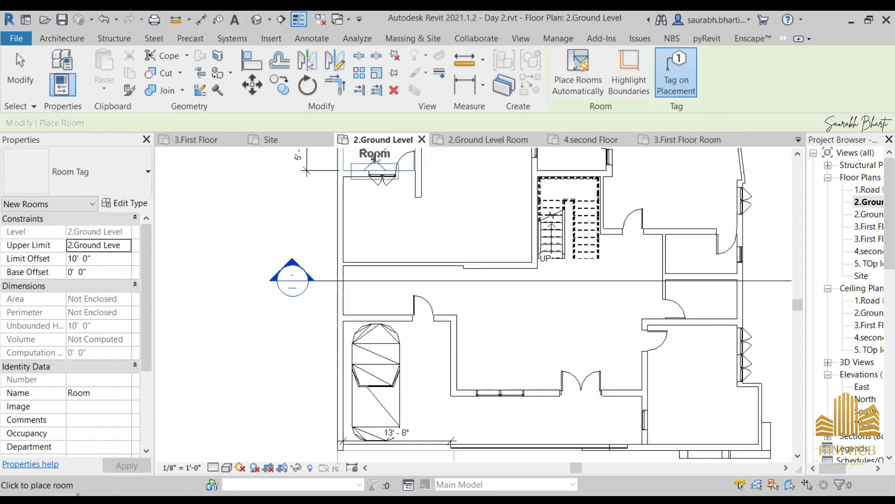
pyautogui.click(377, 279)
pyautogui.scroll(-3, 518, 358)
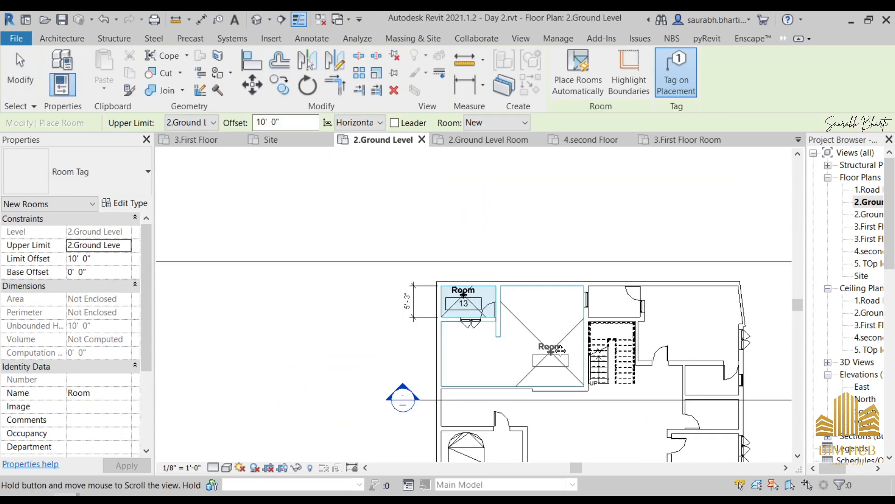
pyautogui.click(542, 341)
pyautogui.moveTo(590, 418); pyautogui.dragTo(598, 365, button='middle')
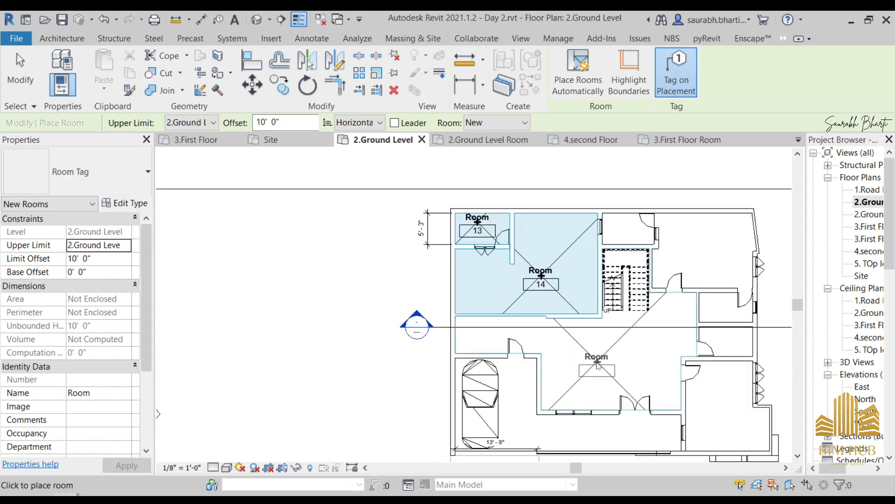
pyautogui.click(597, 363)
pyautogui.click(632, 229)
pyautogui.click(722, 229)
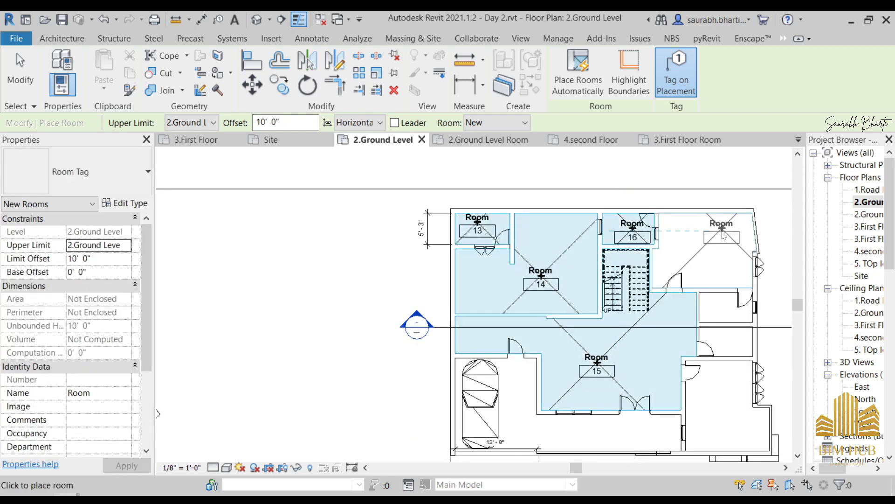
pyautogui.click(722, 313)
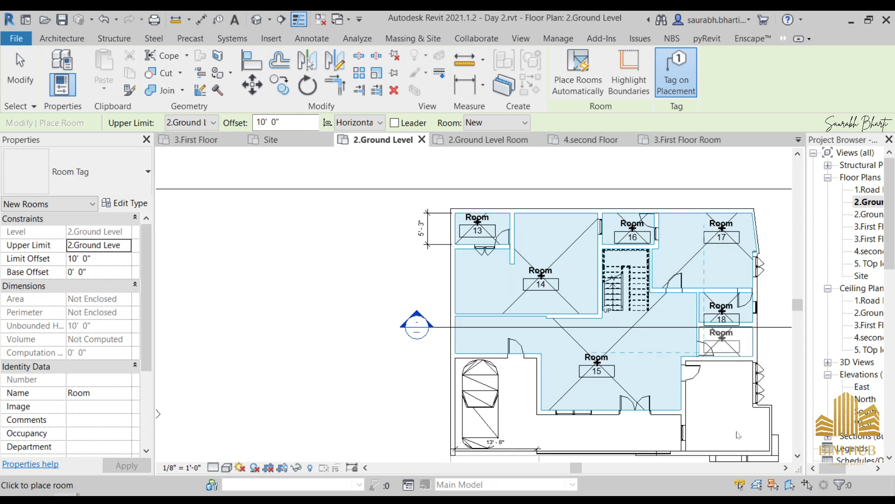
pyautogui.click(721, 337)
pyautogui.click(721, 410)
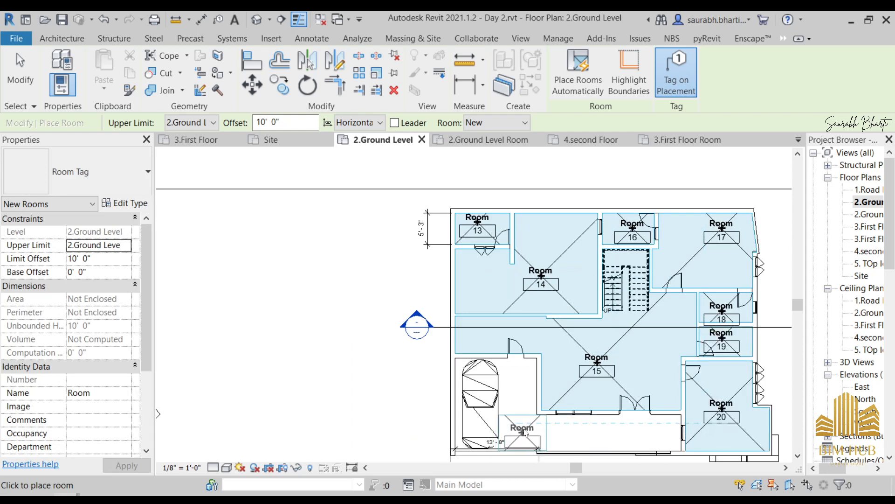
# Try to place a tagged room in the open car porch, and undo the placement
pyautogui.click(504, 404)
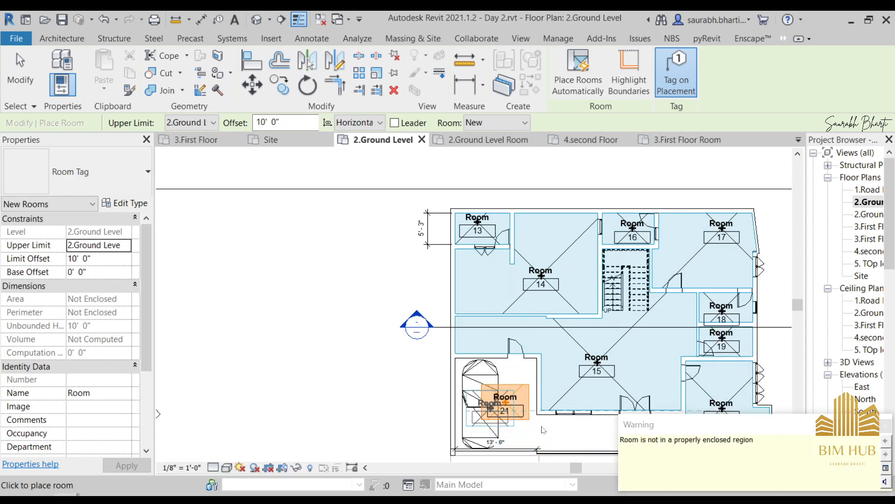
pyautogui.press('Escape')
pyautogui.moveTo(528, 418); pyautogui.dragTo(524, 346, button='middle')
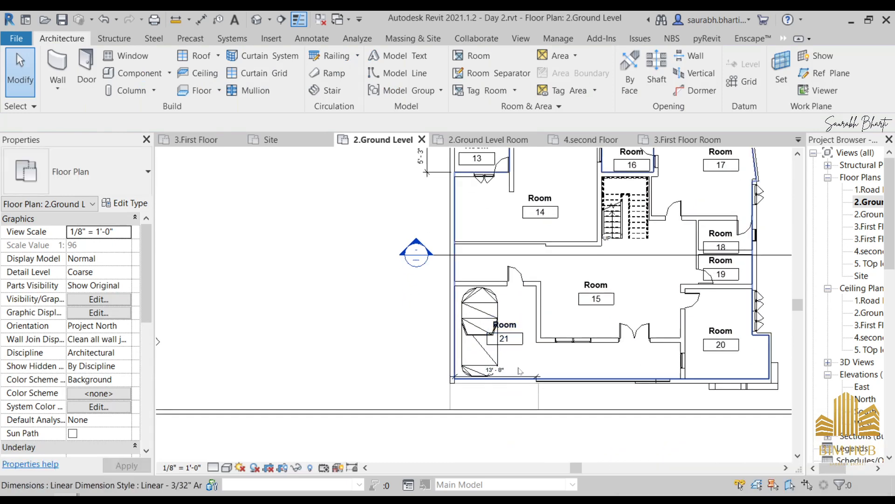
pyautogui.scroll(1, 511, 364)
pyautogui.hotkey('ctrl', 'z')
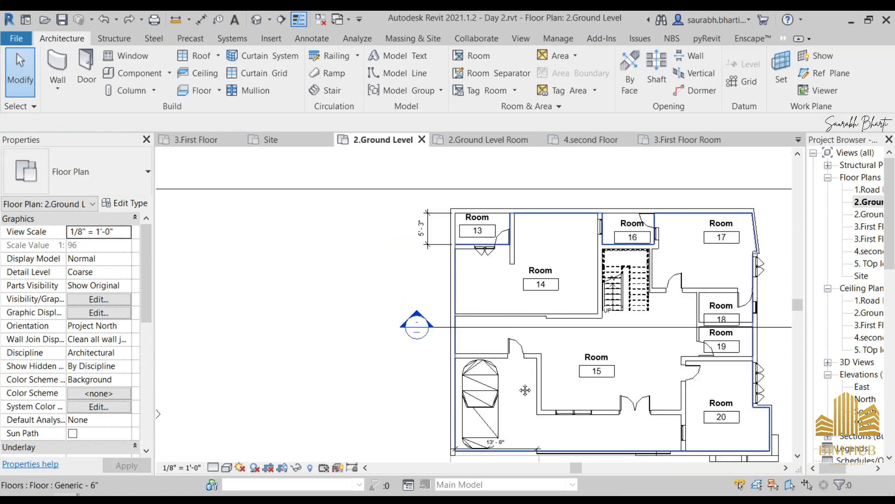
# Draw a horizontal room separation line along the front edge of the car porch, from its outer wall to the front bedroom's wall
pyautogui.moveTo(524, 389); pyautogui.dragTo(525, 330, button='middle')
pyautogui.click(490, 69)
pyautogui.scroll(2, 506, 421)
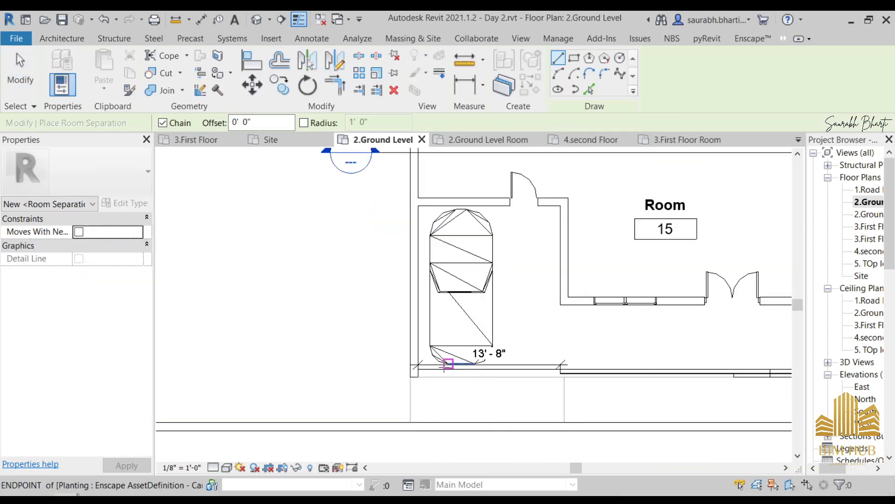
pyautogui.click(420, 380)
pyautogui.scroll(-3, 624, 378)
pyautogui.moveTo(662, 382); pyautogui.dragTo(502, 389, button='middle')
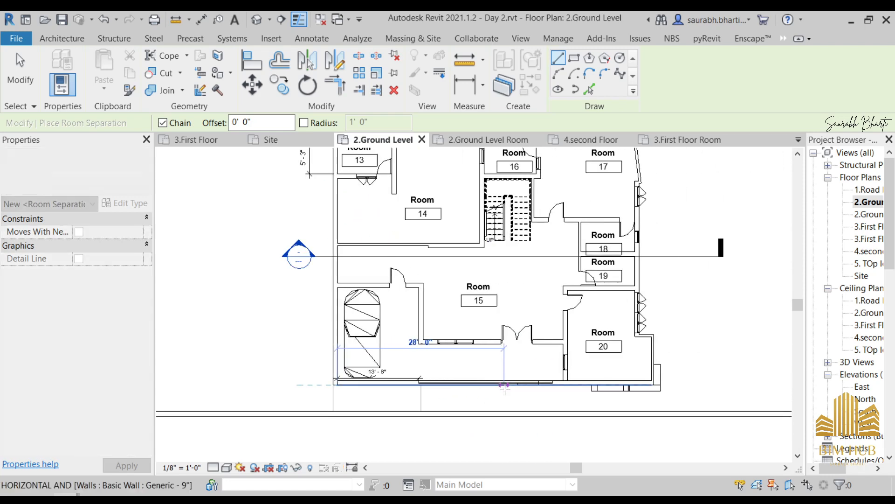
pyautogui.scroll(2, 544, 385)
pyautogui.click(577, 382)
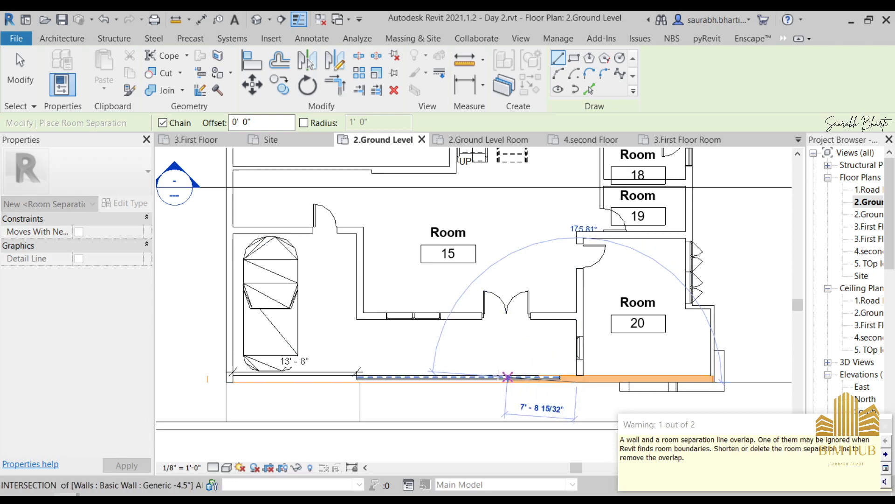
pyautogui.press('Escape')
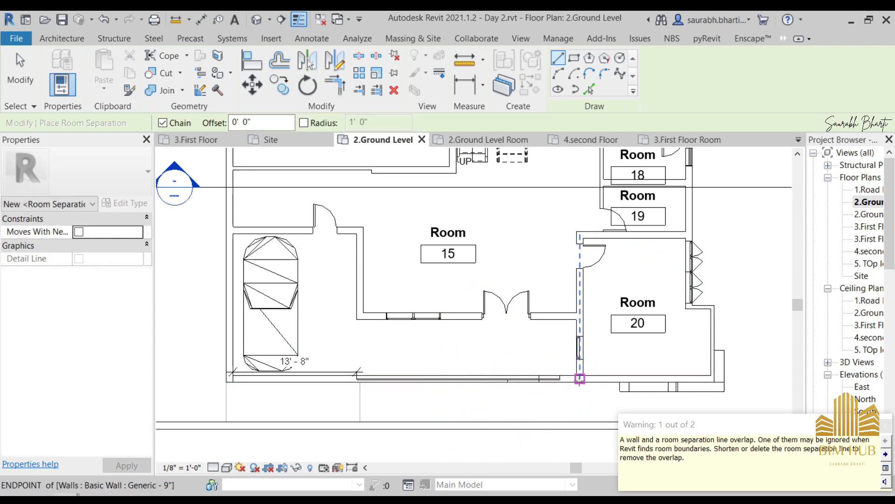
# Draw a vertical room separation line about 7' long along the wall between the porch and Room 20
pyautogui.click(577, 382)
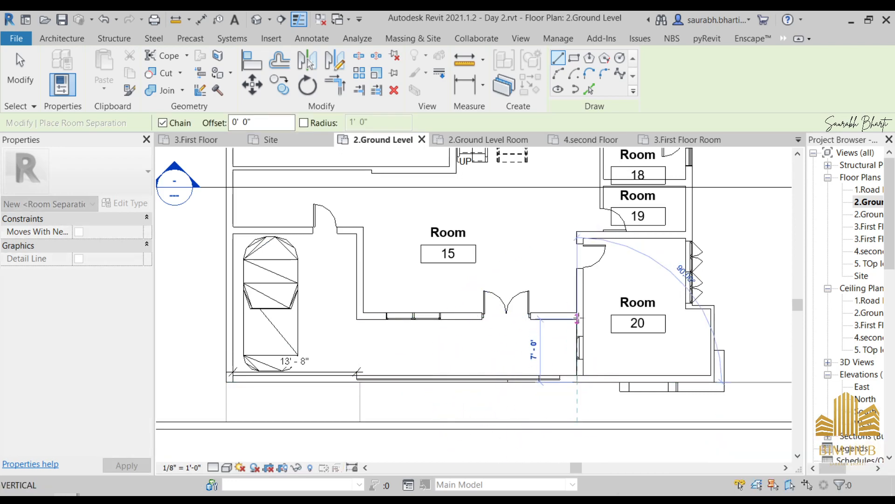
pyautogui.click(578, 318)
pyautogui.press('Escape')
pyautogui.press('Escape')
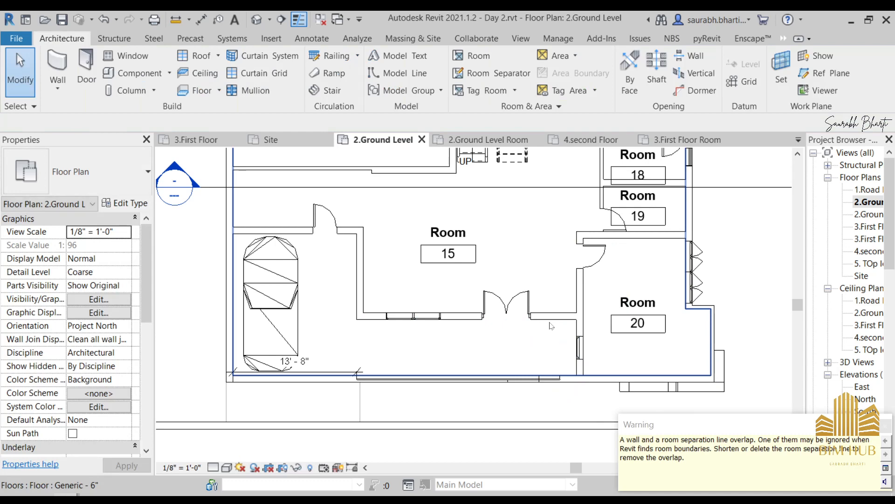
# Place a tagged room in the car porch area at the front of the ground level
pyautogui.click(485, 57)
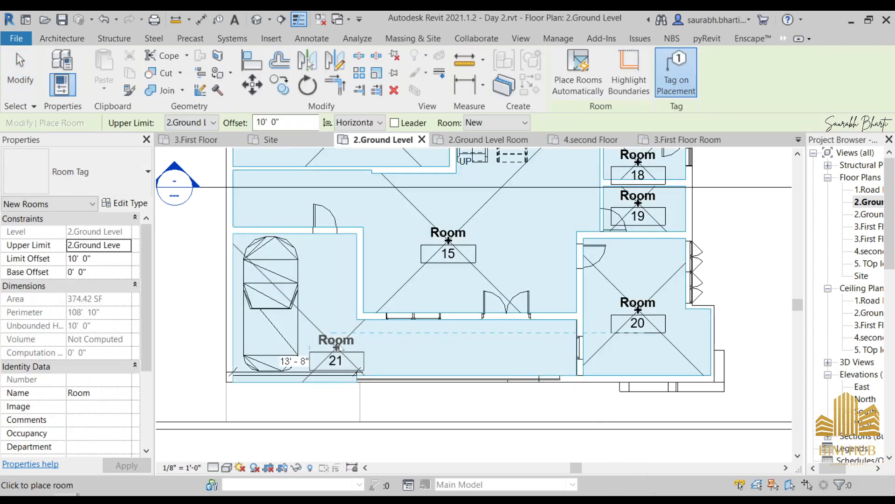
pyautogui.click(339, 347)
pyautogui.press('Escape')
pyautogui.press('Escape')
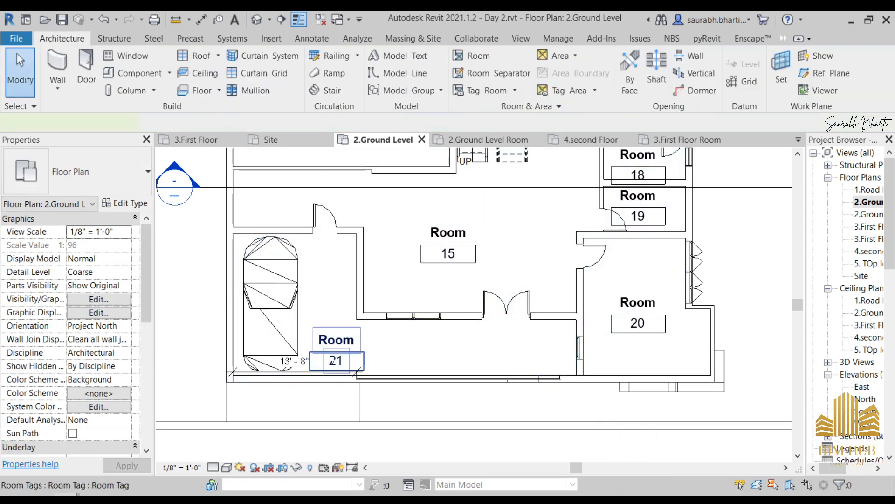
pyautogui.click(332, 360)
pyautogui.click(426, 356)
pyautogui.scroll(-5, 373, 340)
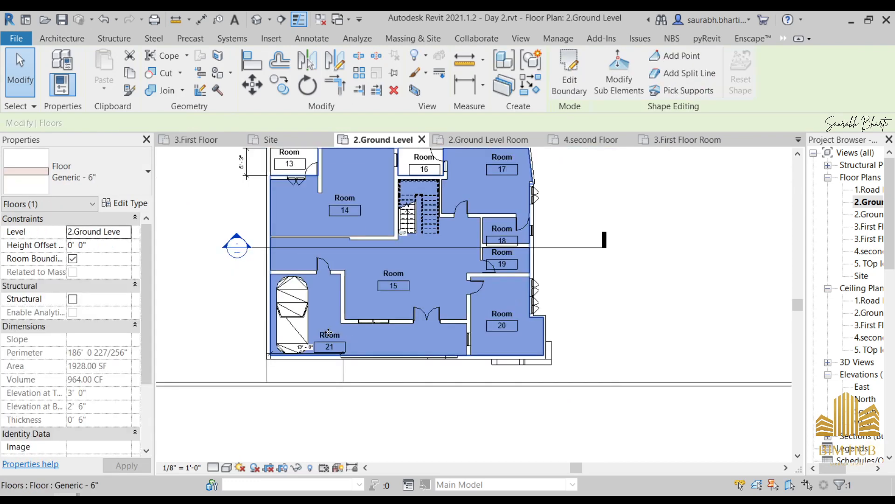
pyautogui.press('Escape')
# Switch to Photos and examine the kitchen, dining and pooja areas on the GF.png reference plan
pyautogui.scroll(4, 340, 205)
pyautogui.scroll(2, 308, 187)
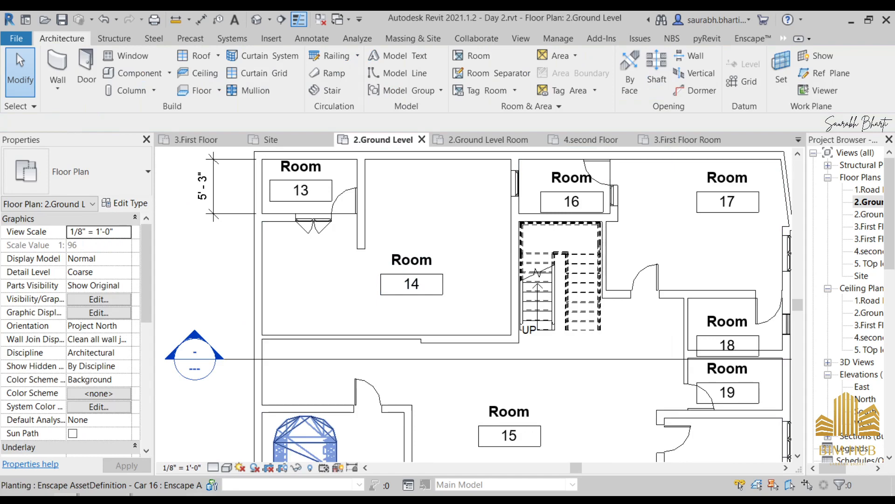
pyautogui.moveTo(119, 498)
pyautogui.click(128, 424)
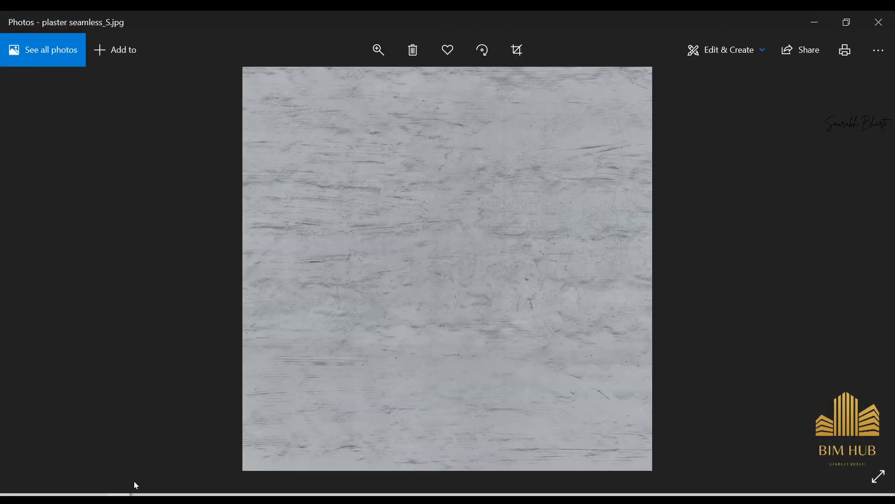
pyautogui.hotkey('alt', 'Tab')
pyautogui.hotkey('alt', 'Tab')
pyautogui.hotkey('alt', 'Tab')
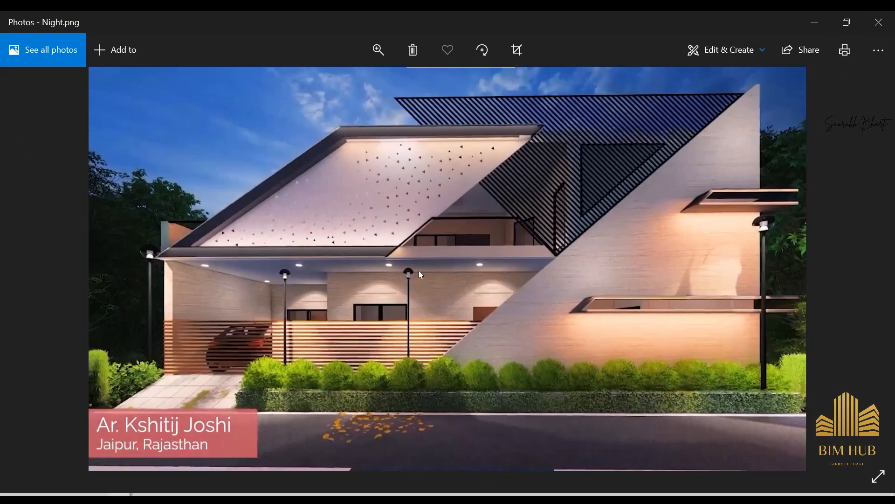
pyautogui.press('Right')
pyautogui.scroll(3, 271, 103)
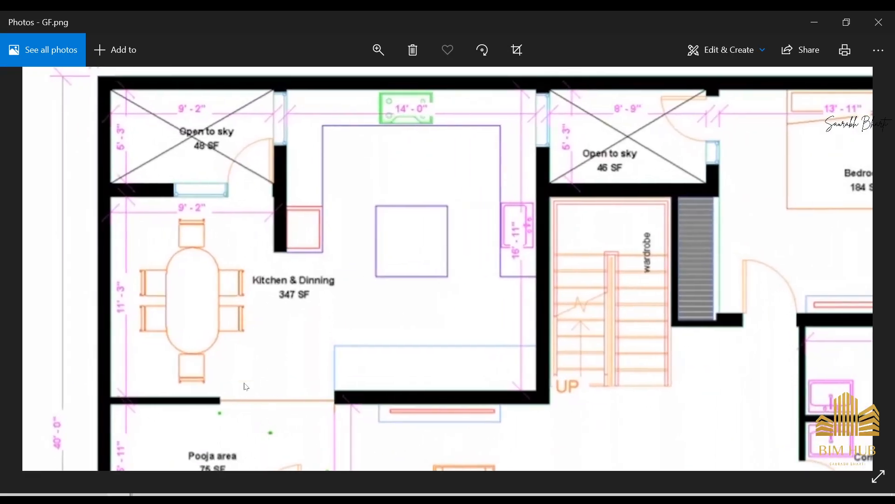
pyautogui.moveTo(274, 417); pyautogui.dragTo(286, 330)
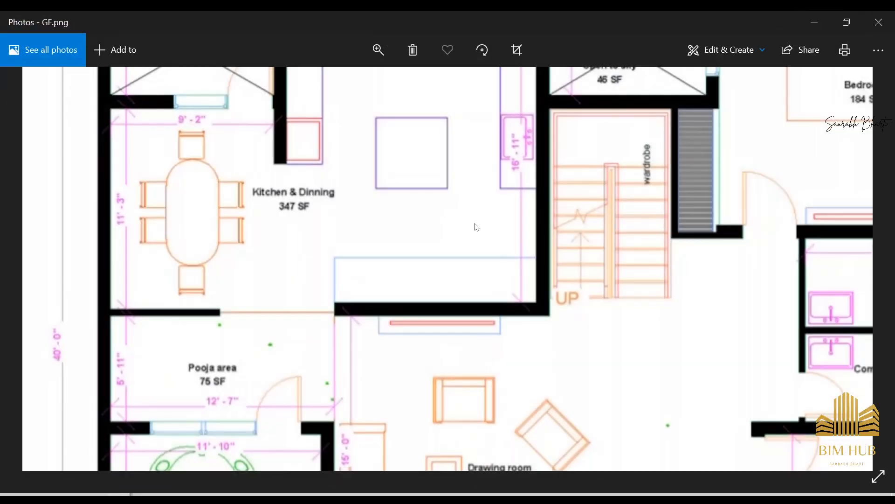
# Switch back to Revit and view the pooja area and its surroundings in the 2.Ground Level plan
pyautogui.hotkey('alt', 'Tab')
pyautogui.hotkey('alt', 'Tab')
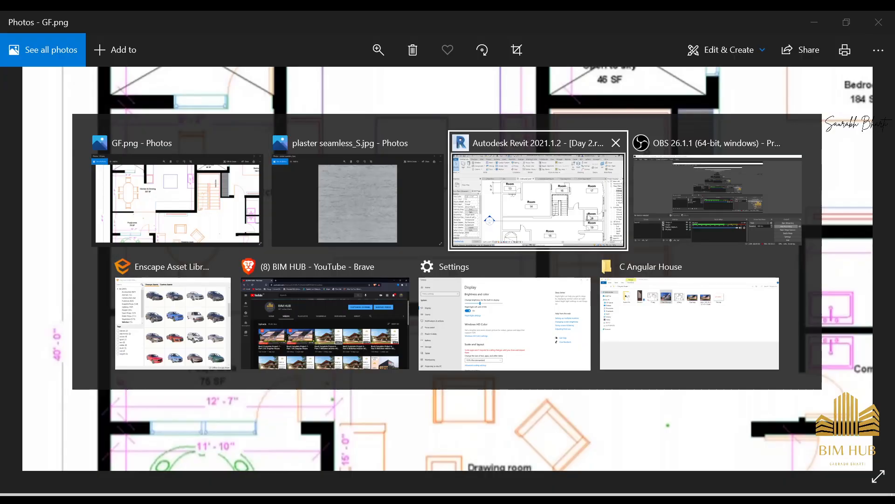
pyautogui.scroll(-2, 420, 344)
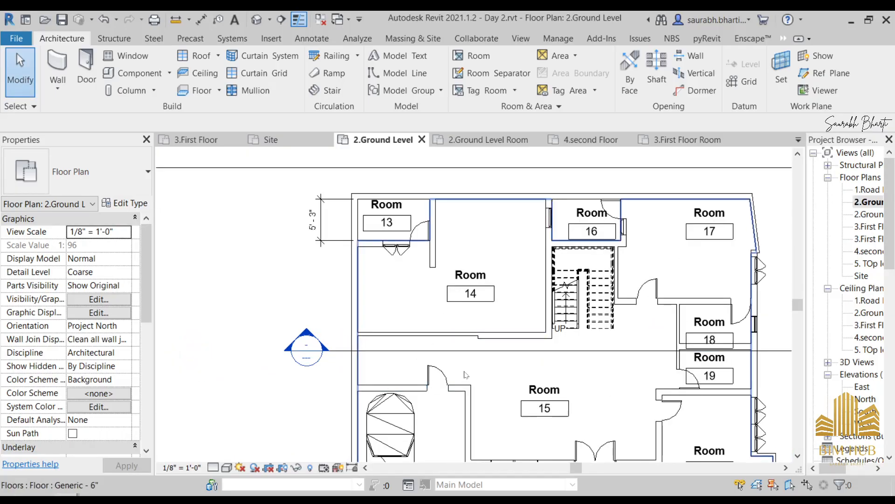
pyautogui.click(445, 374)
pyautogui.press('Escape')
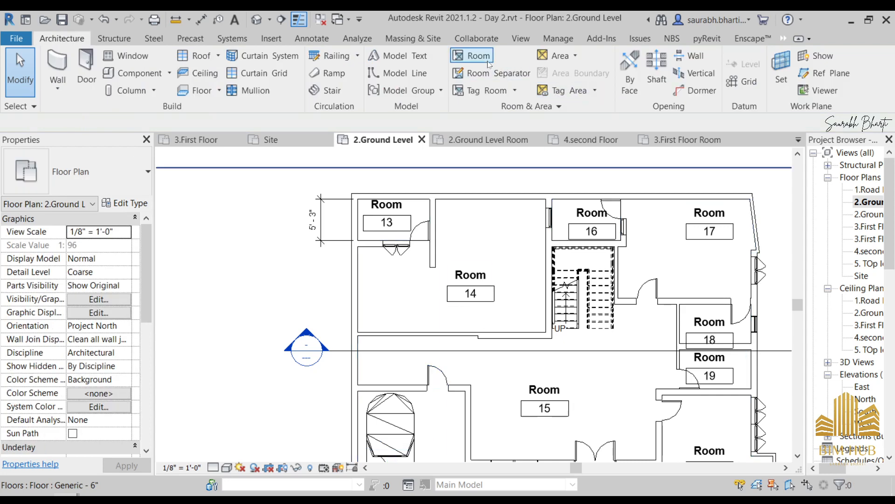
pyautogui.click(479, 56)
pyautogui.scroll(3, 474, 362)
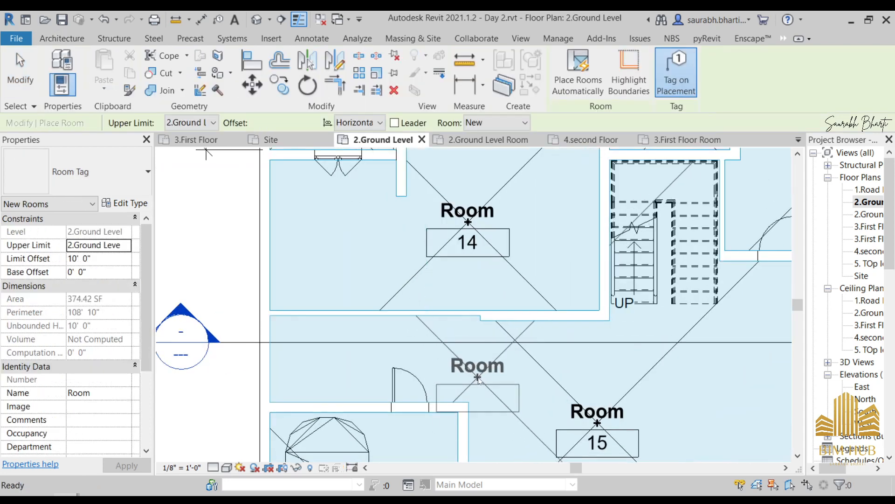
pyautogui.press('Escape')
pyautogui.click(482, 58)
pyautogui.press('Escape')
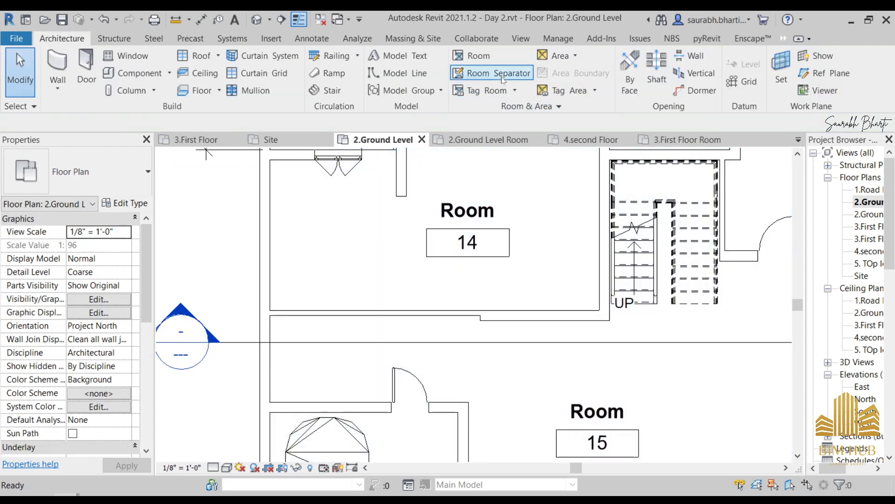
# Draw a vertical room separation line about 6' 3 1/2" long from the porch wall's corner to the wall below Room 14
pyautogui.click(501, 75)
pyautogui.click(469, 402)
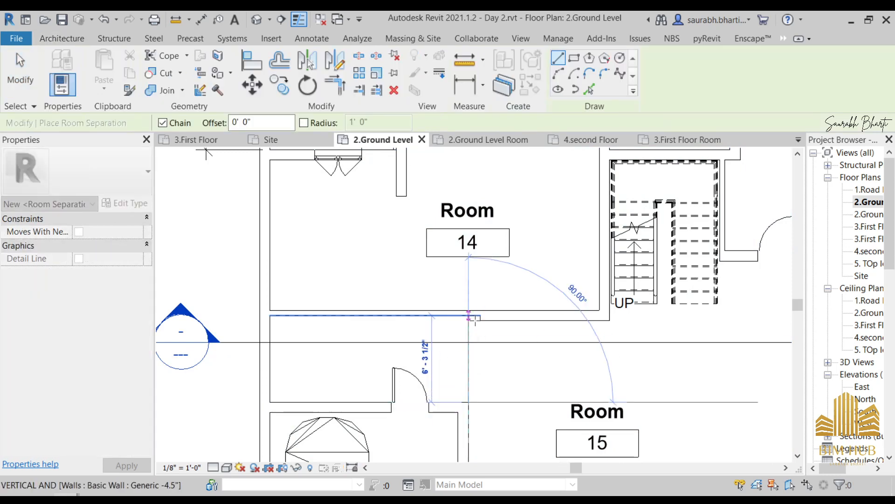
pyautogui.click(469, 315)
pyautogui.press('Escape')
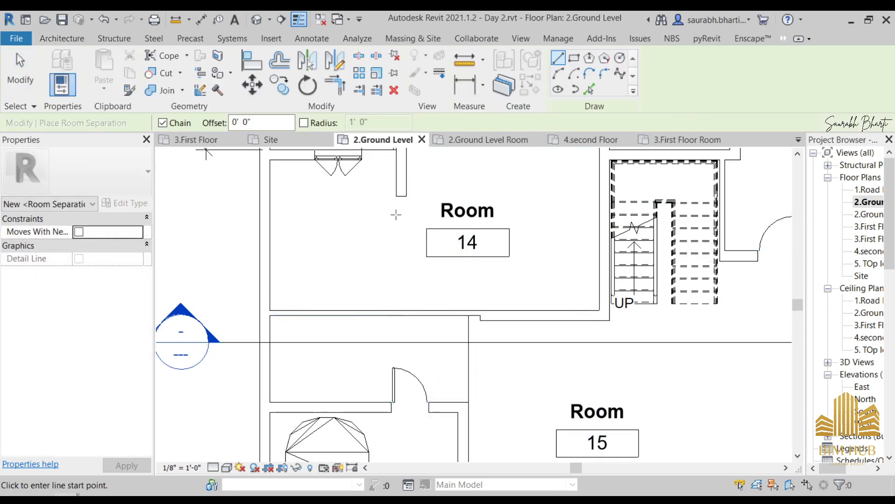
# Draw a vertical room separation line about 8' 5 3/4" long from the short wall's end in Room 14 to the wall below
pyautogui.click(402, 196)
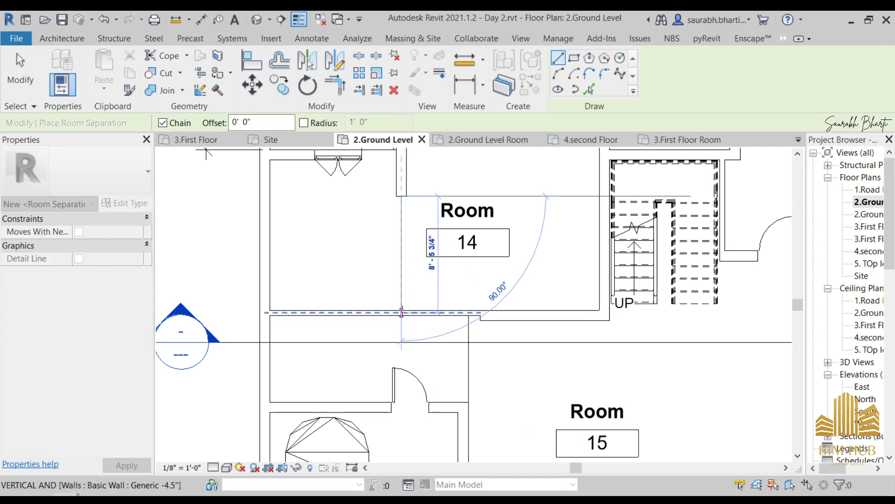
pyautogui.click(401, 311)
pyautogui.press('Escape')
pyautogui.press('Escape')
# Inspect the wall above the pooja area and compare it with the GF.png reference plan in Photos, returning to Revit
pyautogui.scroll(4, 401, 321)
pyautogui.click(417, 311)
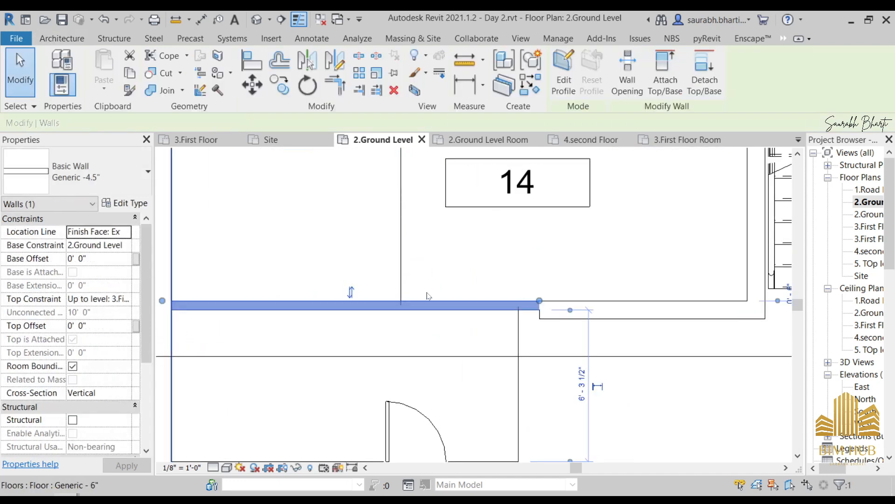
pyautogui.scroll(-4, 429, 321)
pyautogui.moveTo(472, 355); pyautogui.dragTo(506, 348, button='middle')
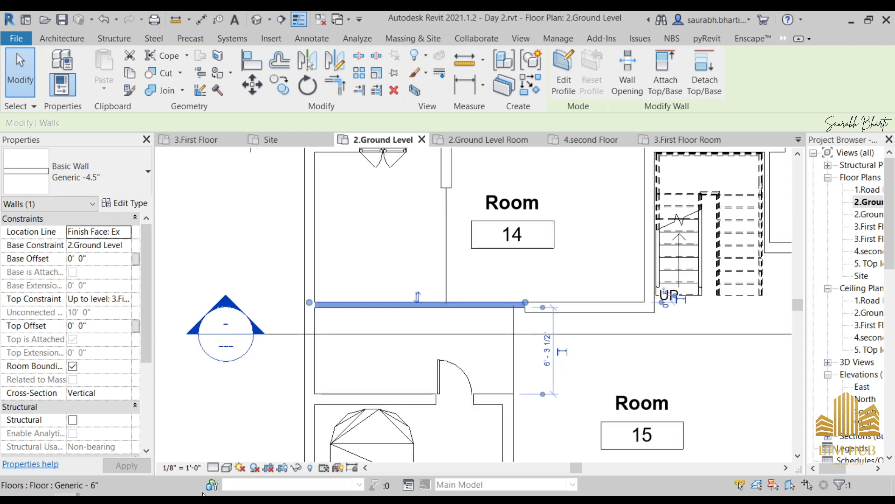
pyautogui.hotkey('alt', 'Tab')
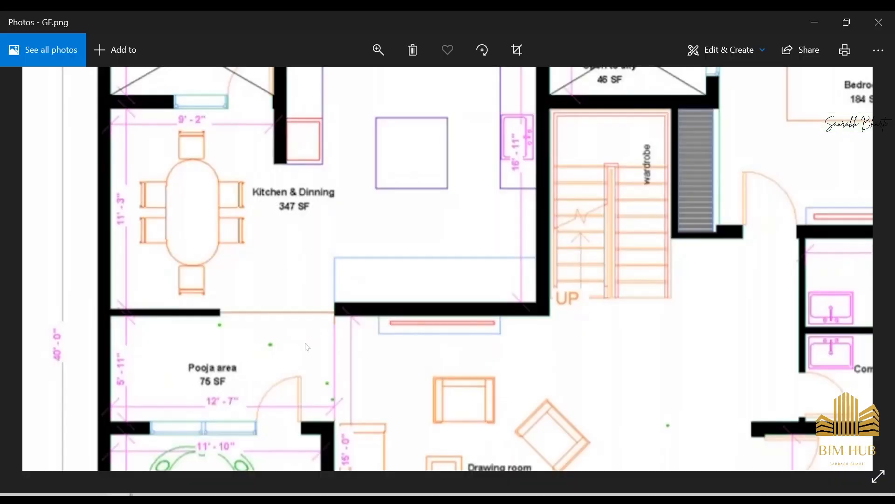
pyautogui.scroll(-1, 293, 395)
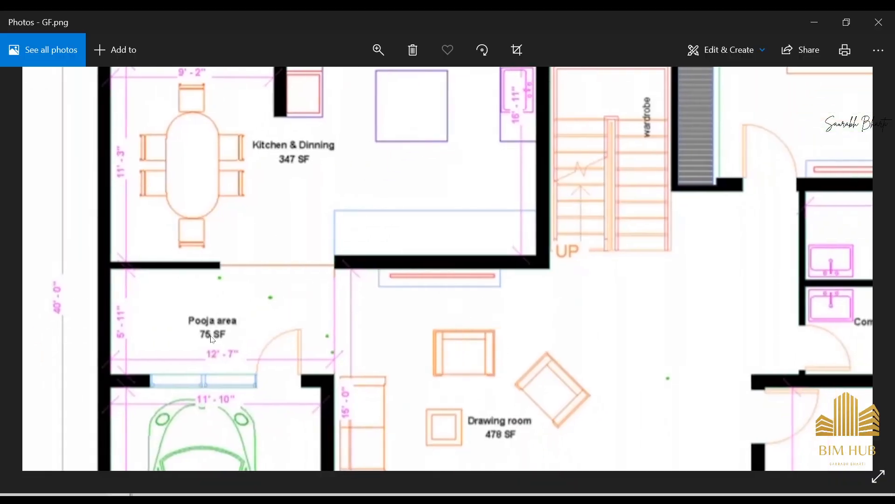
pyautogui.scroll(-2, 290, 281)
pyautogui.click(811, 16)
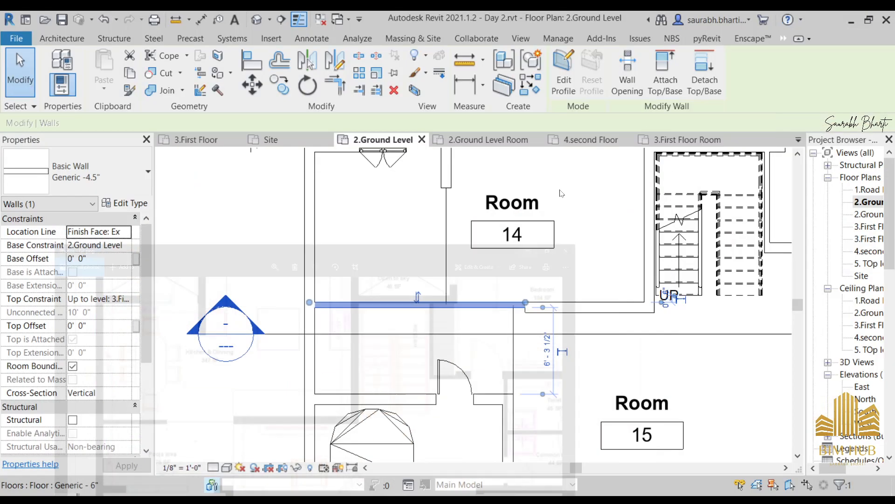
# Place tagged rooms in the separated area beside Room 14 and in the pooja area below it
pyautogui.scroll(2, 355, 161)
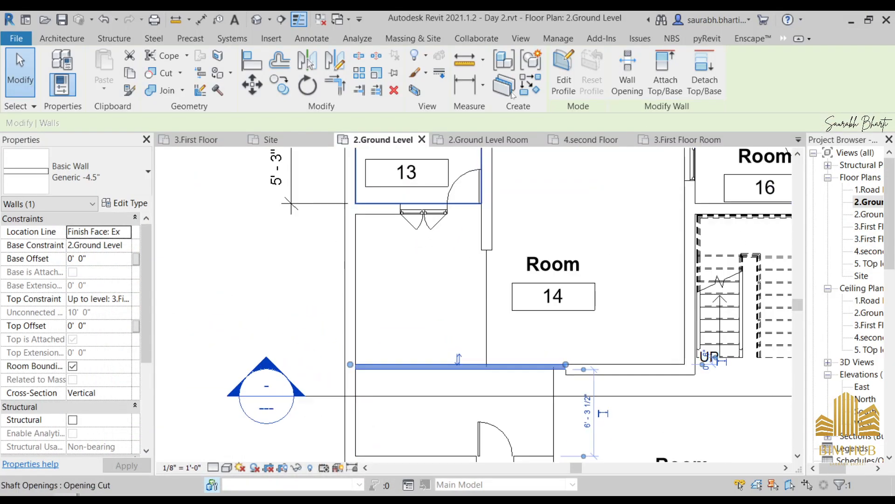
pyautogui.click(63, 38)
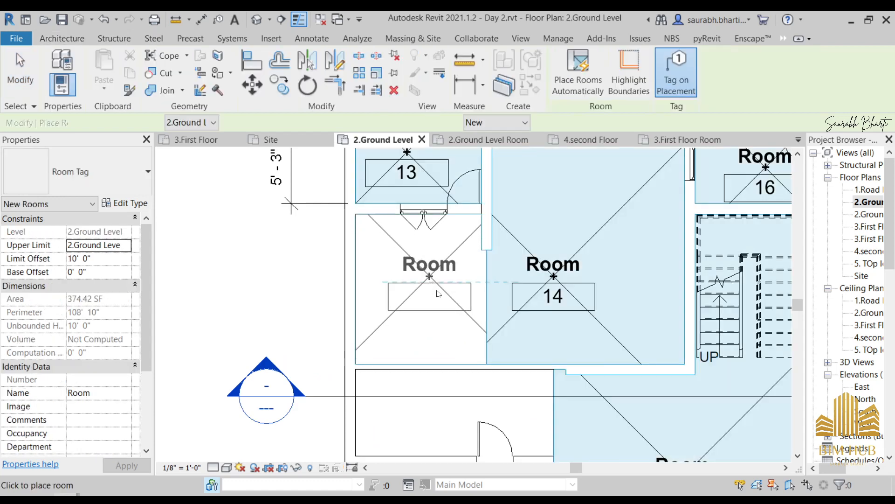
pyautogui.click(437, 291)
pyautogui.scroll(-2, 449, 375)
pyautogui.click(456, 392)
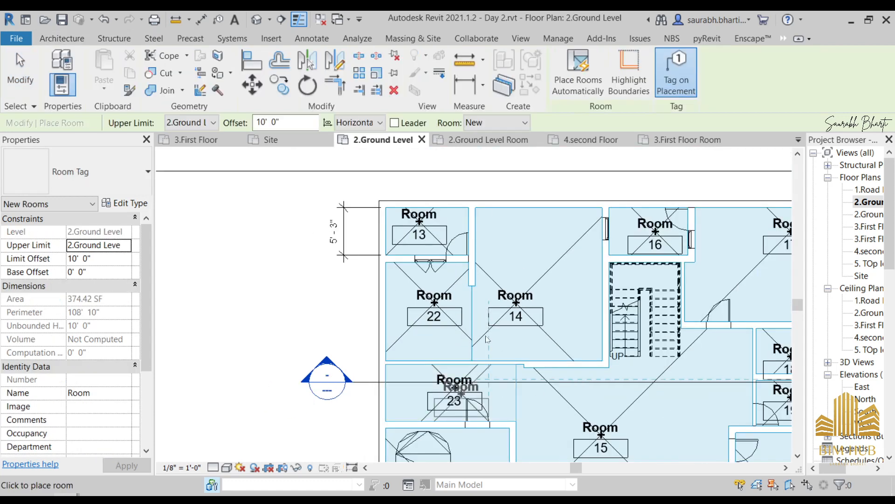
# Save the project from the save reminder and end room placement
pyautogui.scroll(-2, 459, 355)
pyautogui.moveTo(600, 352); pyautogui.dragTo(512, 260, button='middle')
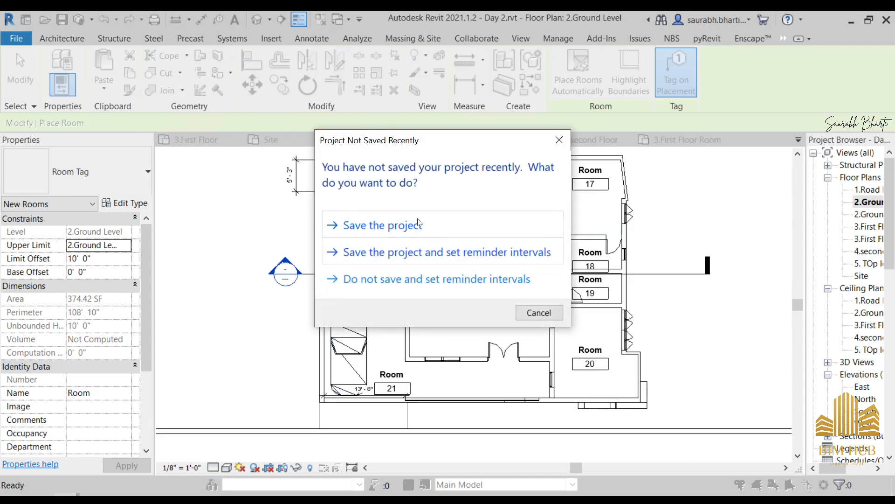
pyautogui.click(418, 225)
pyautogui.press('Escape')
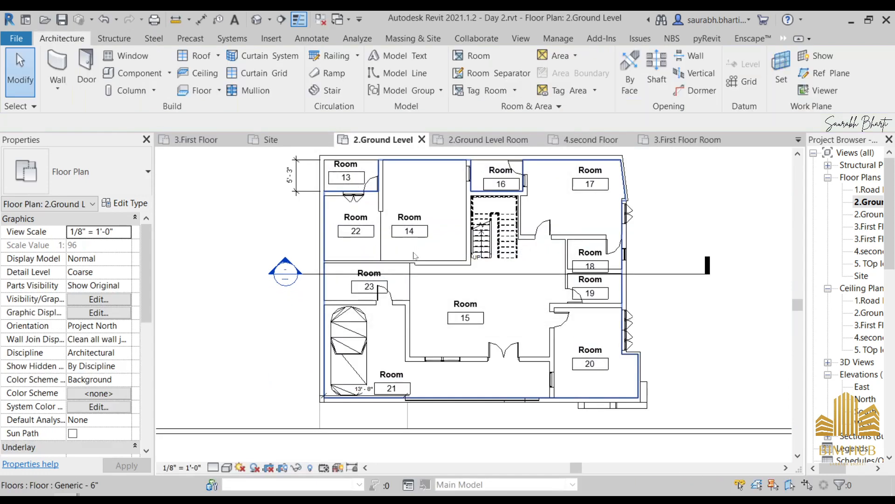
# Rename Room 14 as Bedroom through its tag
pyautogui.scroll(3, 410, 234)
pyautogui.click(415, 219)
pyautogui.click(415, 219)
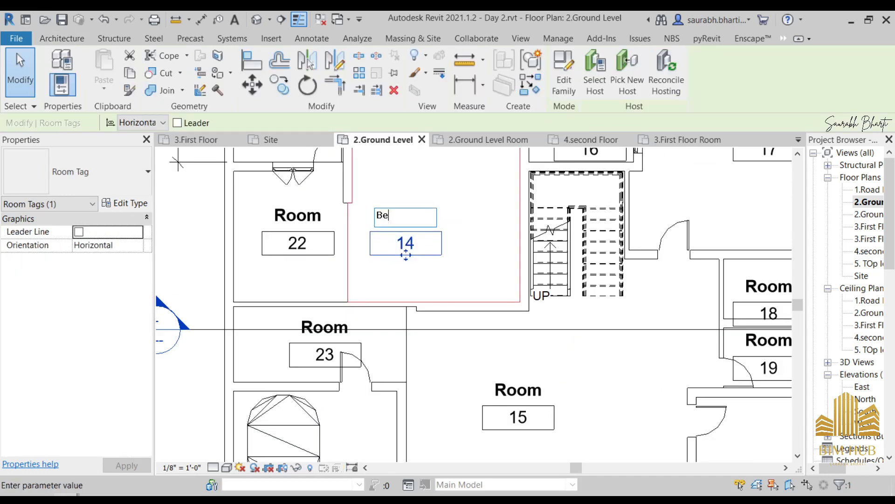
pyautogui.write('Bedroom')
pyautogui.press('Return')
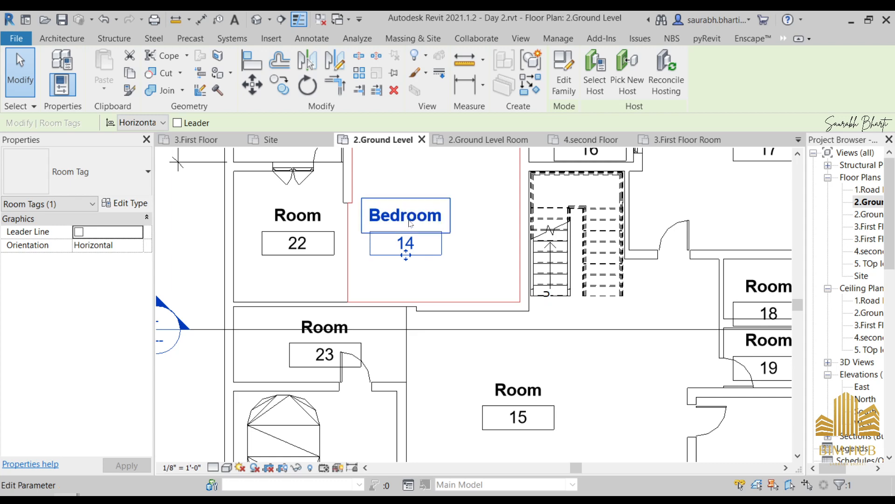
pyautogui.click(404, 250)
pyautogui.press('Escape')
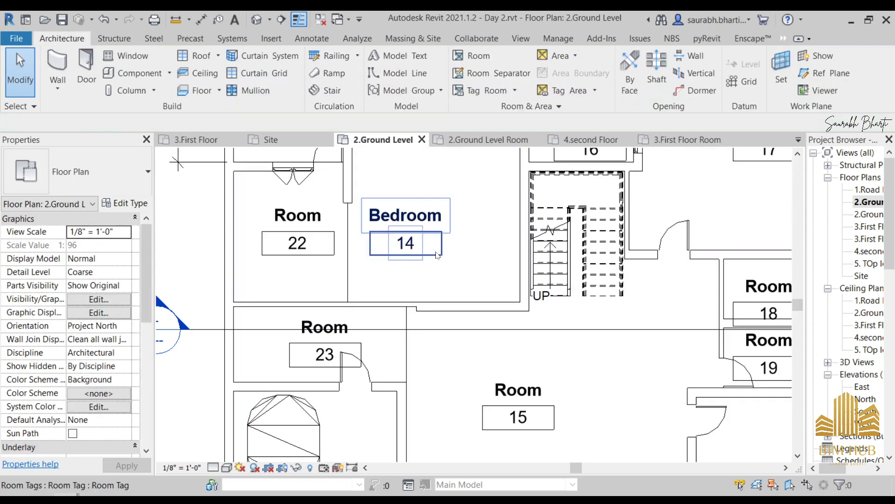
# Change the Bedroom 14 tag type to Room Tag With Area
pyautogui.click(402, 251)
pyautogui.click(148, 171)
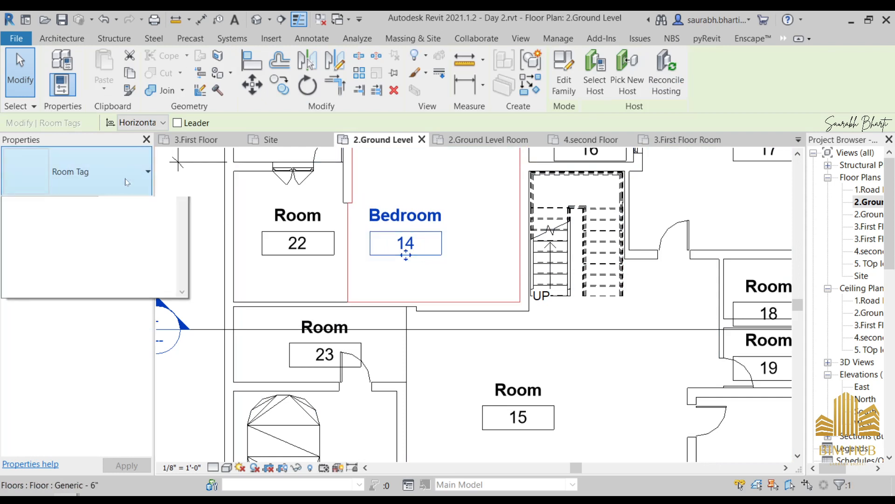
pyautogui.click(70, 248)
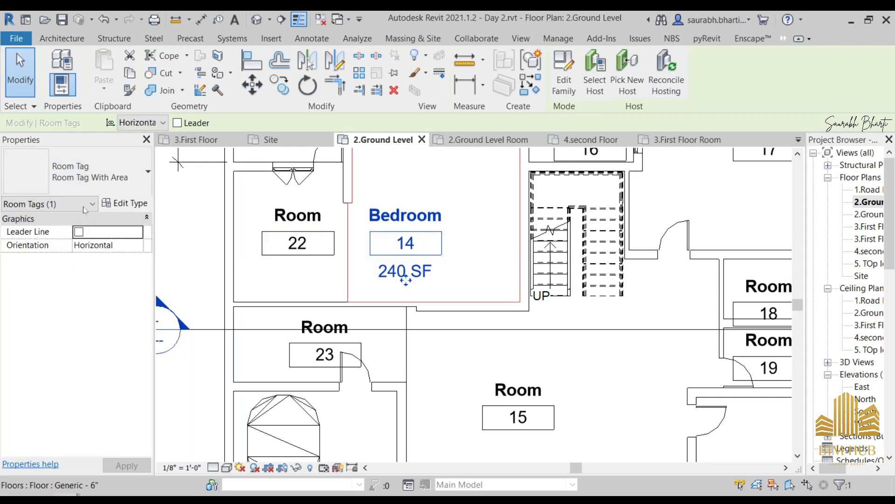
# Switch the Bedroom 14 tag to the Room Tag With Volume type
pyautogui.click(118, 181)
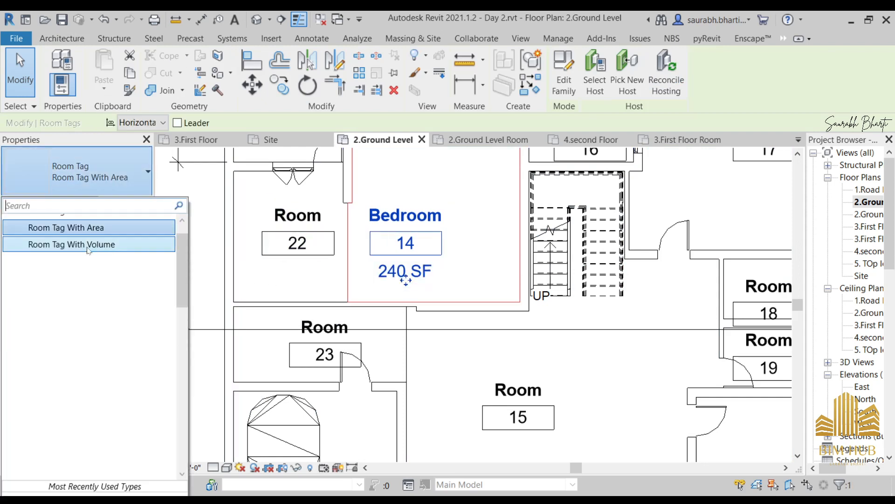
pyautogui.click(70, 244)
pyautogui.click(123, 184)
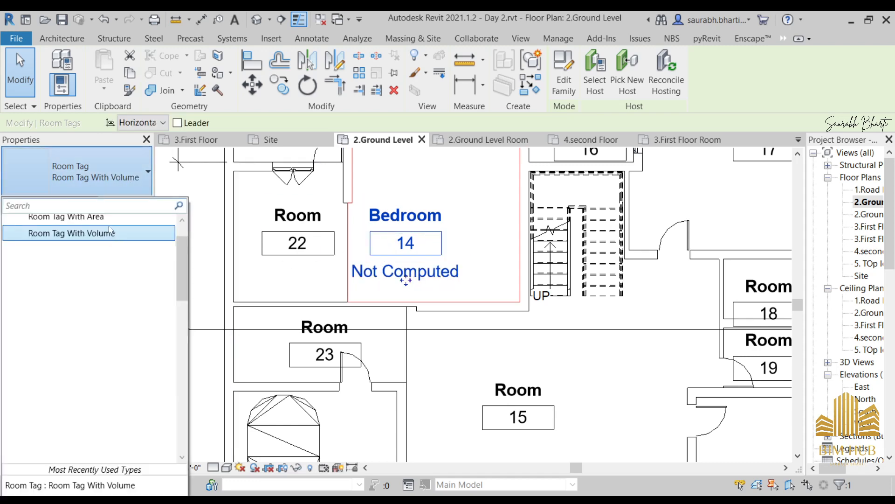
pyautogui.click(110, 241)
pyautogui.press('Escape')
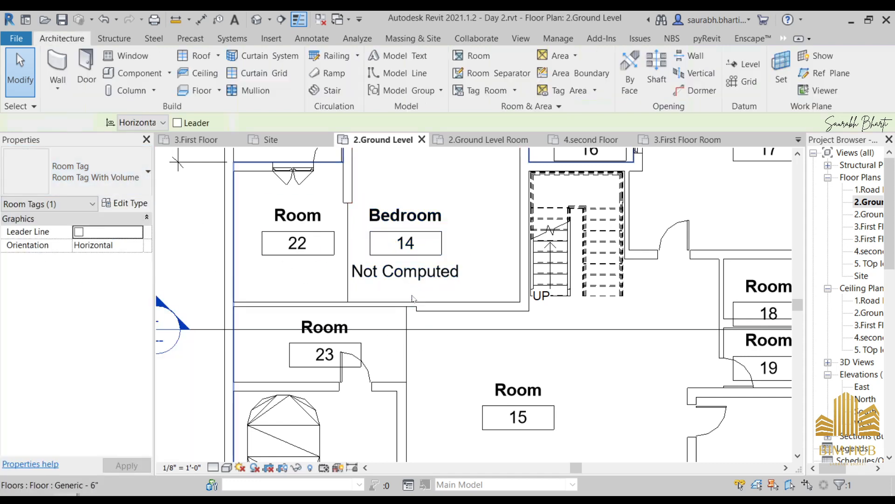
# Set the area and volume computations to Areas and Volumes, with room area computed at wall finish
pyautogui.scroll(-3, 429, 250)
pyautogui.click(559, 106)
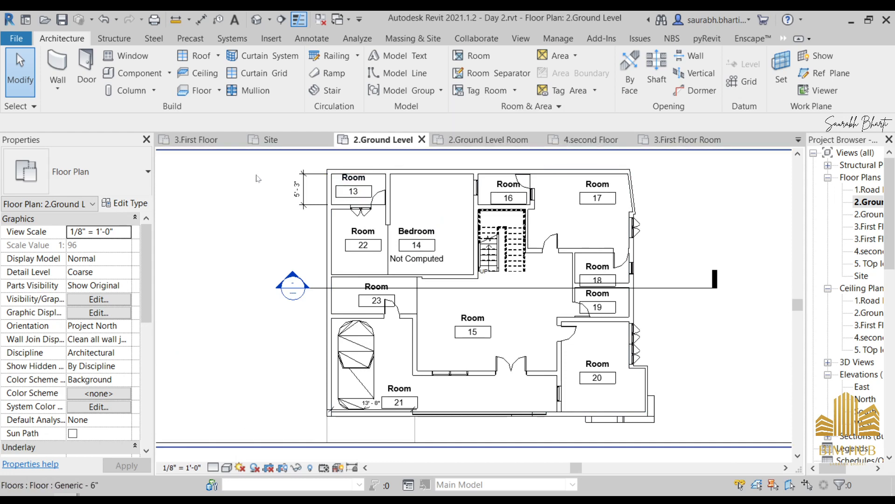
pyautogui.click(585, 105)
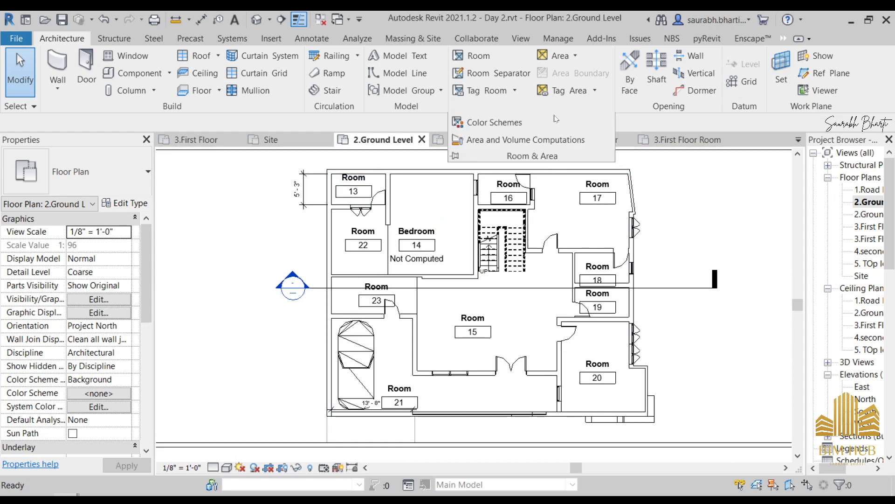
pyautogui.click(541, 138)
pyautogui.press('Escape')
pyautogui.click(508, 140)
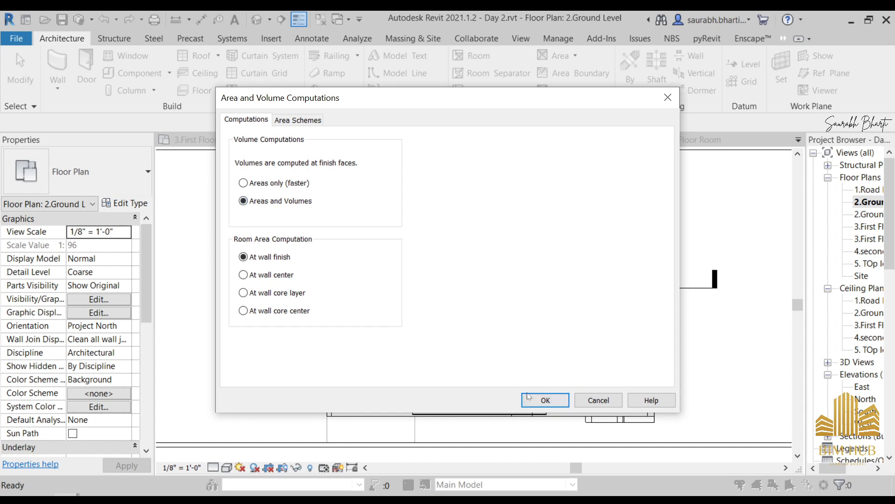
pyautogui.click(544, 400)
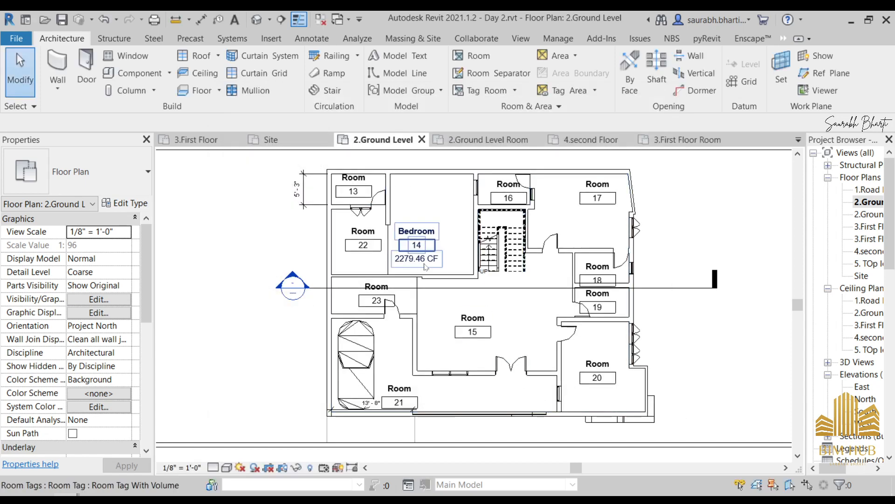
# Set the Bedroom 14 tag back to the Room Tag With Area type
pyautogui.scroll(3, 400, 280)
pyautogui.scroll(2, 399, 280)
pyautogui.click(436, 277)
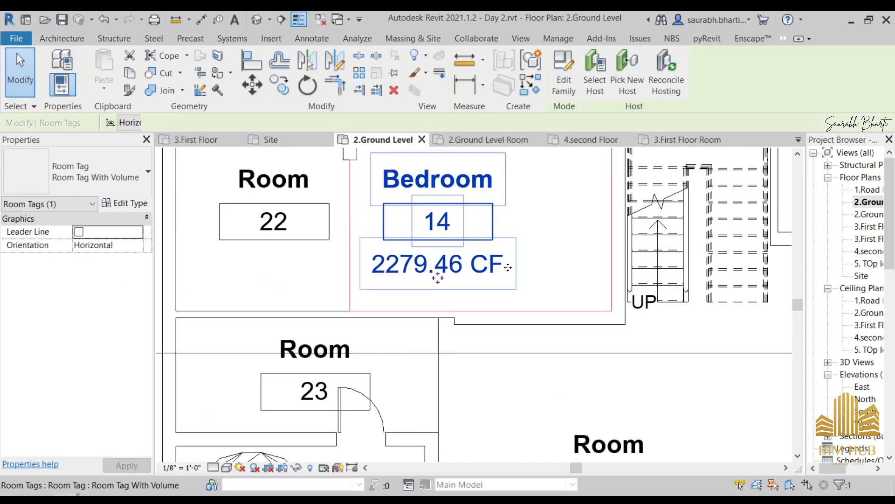
pyautogui.click(93, 171)
pyautogui.click(107, 233)
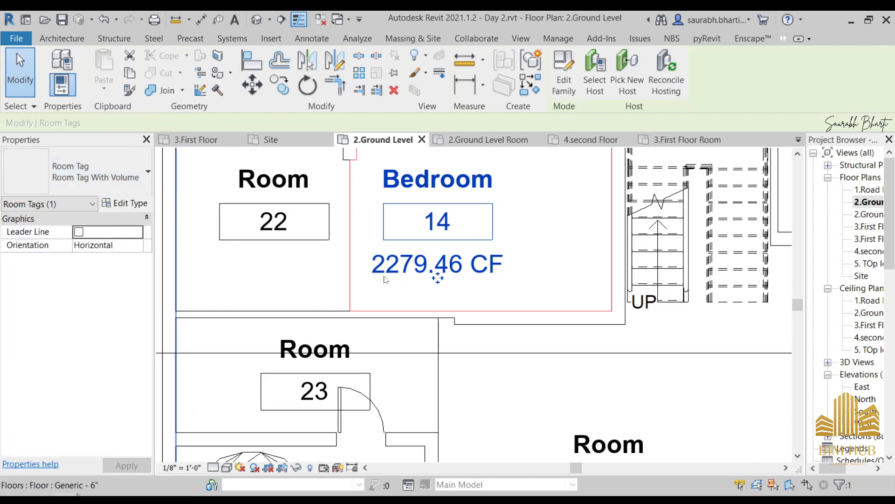
pyautogui.click(94, 172)
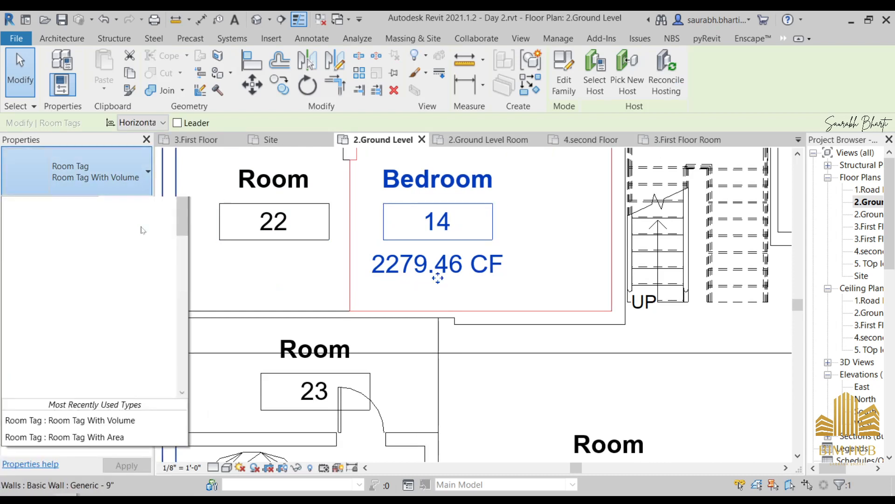
pyautogui.click(100, 225)
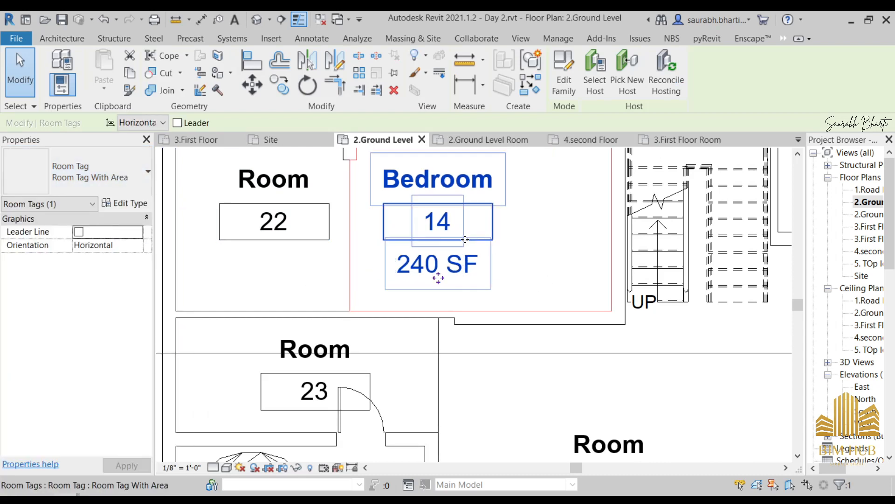
# Check the kitchen and dining area on GF.png in Photos, and rename Room 22 as Kitchen in Revit
pyautogui.hotkey('alt', 'Tab')
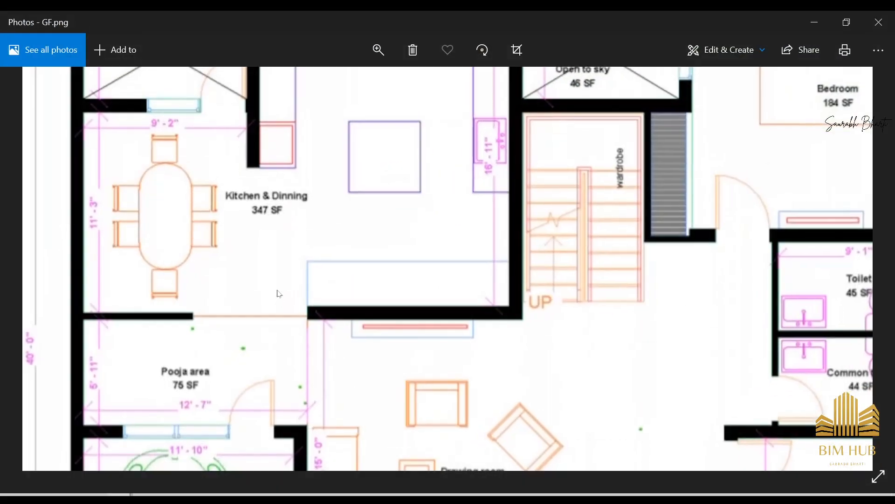
pyautogui.hotkey('alt', 'Tab')
pyautogui.moveTo(298, 243); pyautogui.dragTo(405, 298, button='middle')
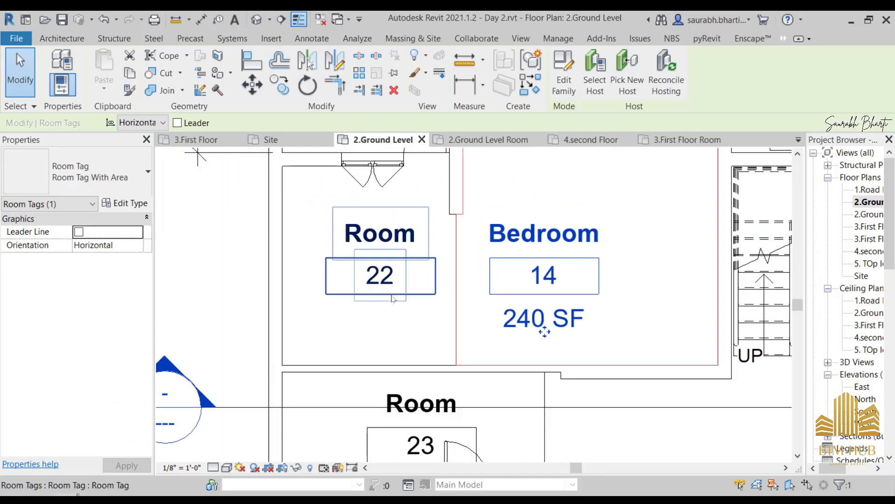
pyautogui.click(379, 280)
pyautogui.click(379, 233)
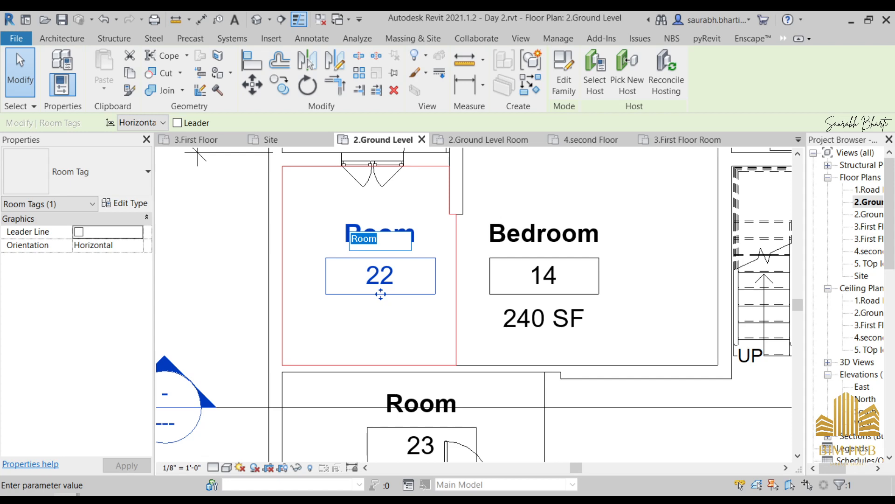
pyautogui.write('Kitchen')
pyautogui.press('Return')
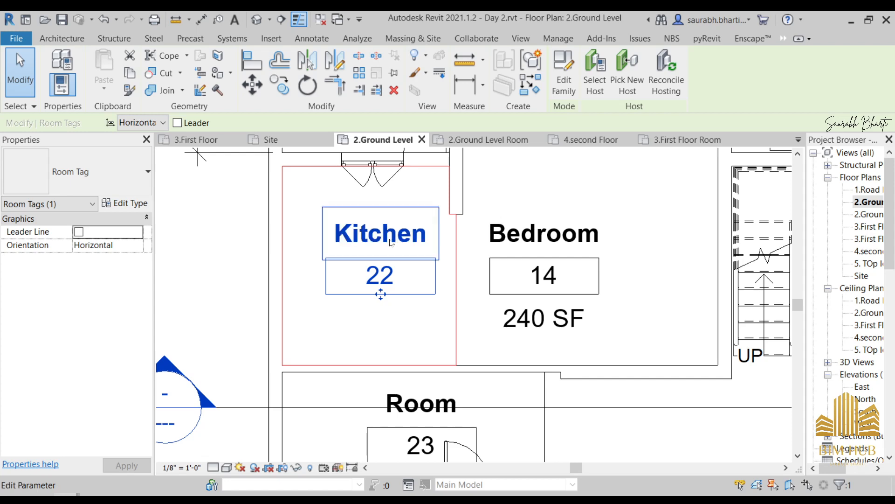
# Inspect the type parameters of the Kitchen room tag and leave them as they are
pyautogui.click(382, 297)
pyautogui.press('Escape')
pyautogui.scroll(-3, 424, 303)
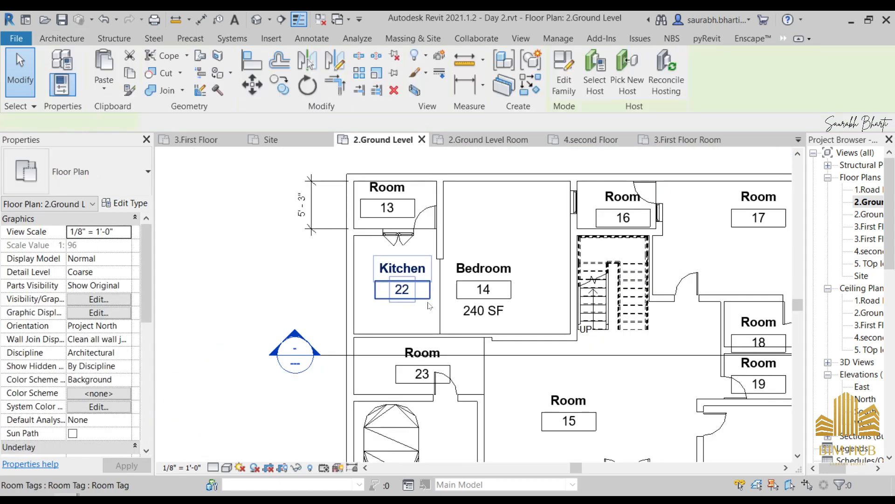
pyautogui.click(429, 306)
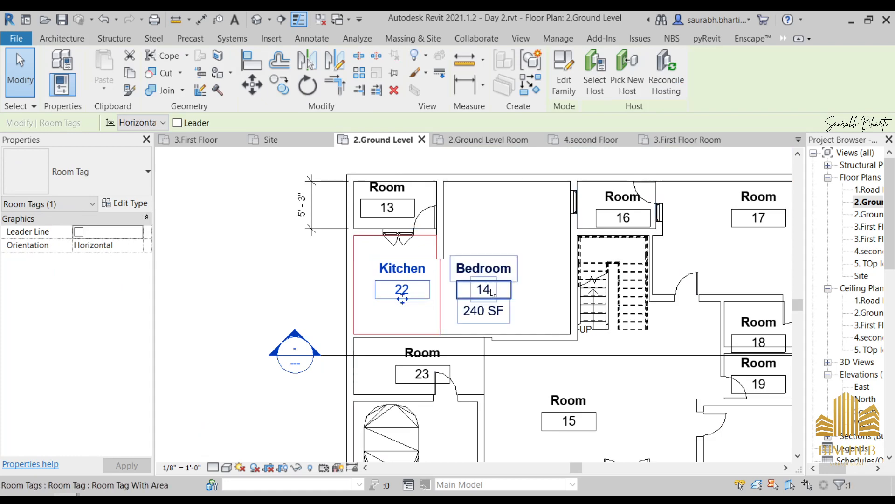
pyautogui.click(125, 204)
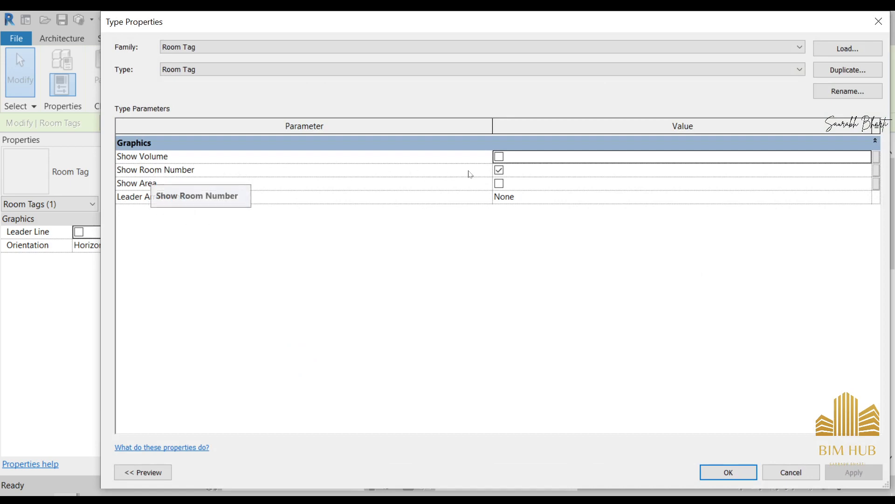
pyautogui.click(789, 474)
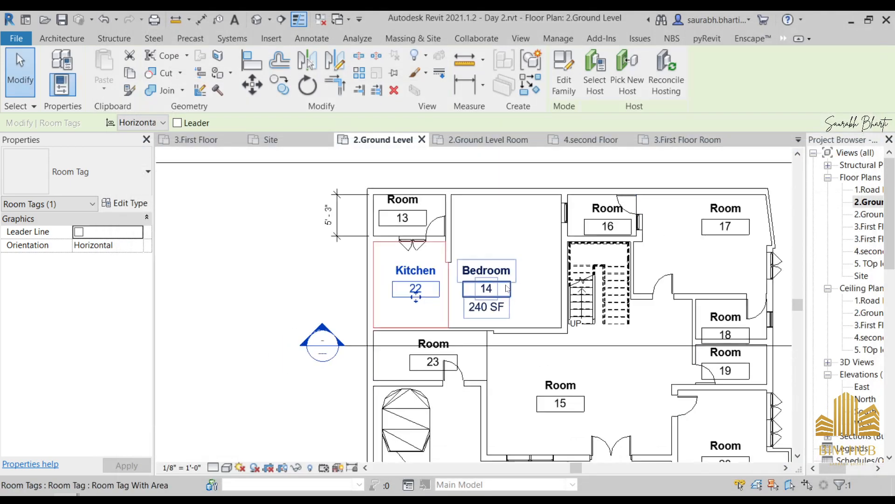
# Rename Room 23, directly below the kitchen, as Puja
pyautogui.scroll(-2, 482, 293)
pyautogui.moveTo(482, 294); pyautogui.dragTo(376, 264, button='middle')
pyautogui.scroll(2, 376, 265)
pyautogui.scroll(2, 364, 248)
pyautogui.scroll(1, 322, 270)
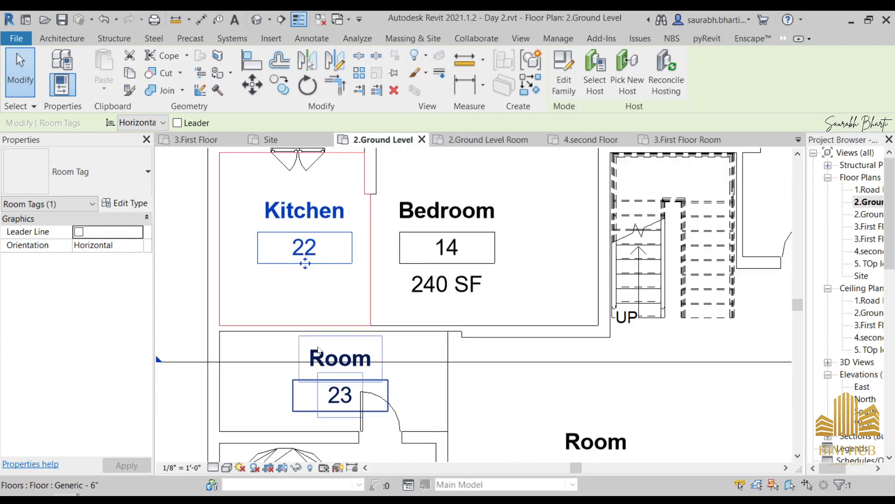
pyautogui.doubleClick(333, 362)
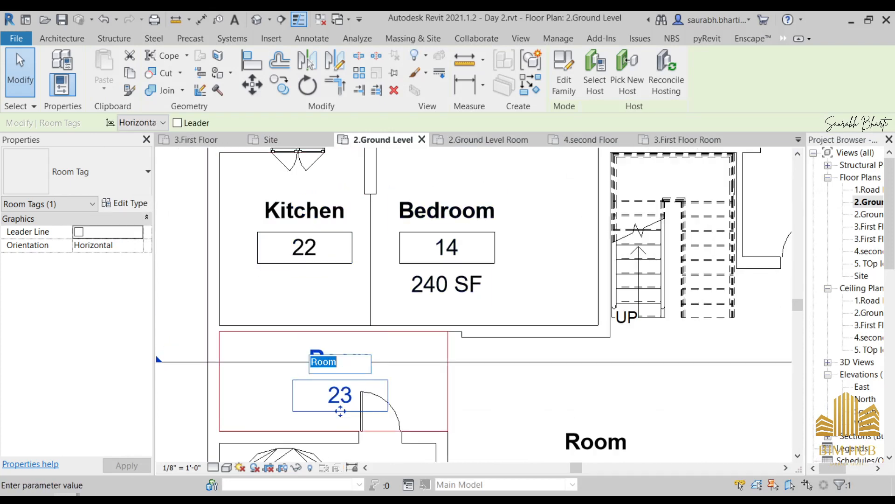
pyautogui.write('Puja')
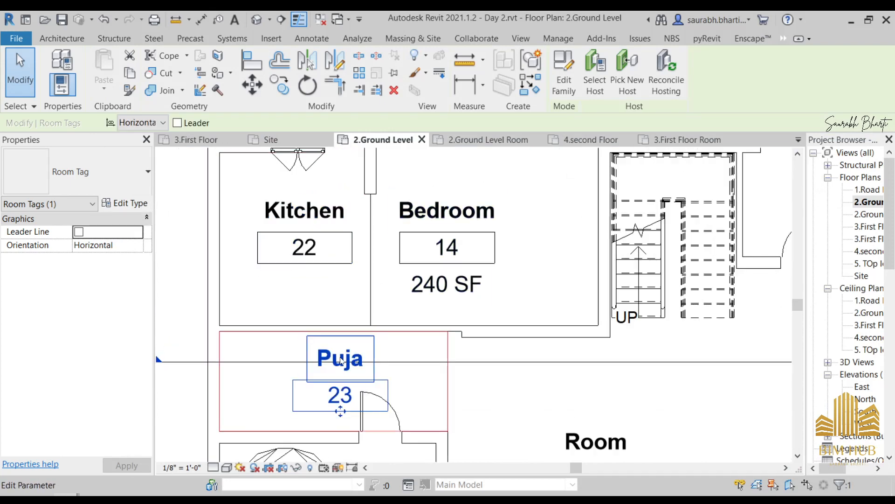
pyautogui.press('Return')
# Check the central room on GF.png in Photos, and rename Room 15 as "drawing room" in Revit
pyautogui.scroll(-3, 443, 367)
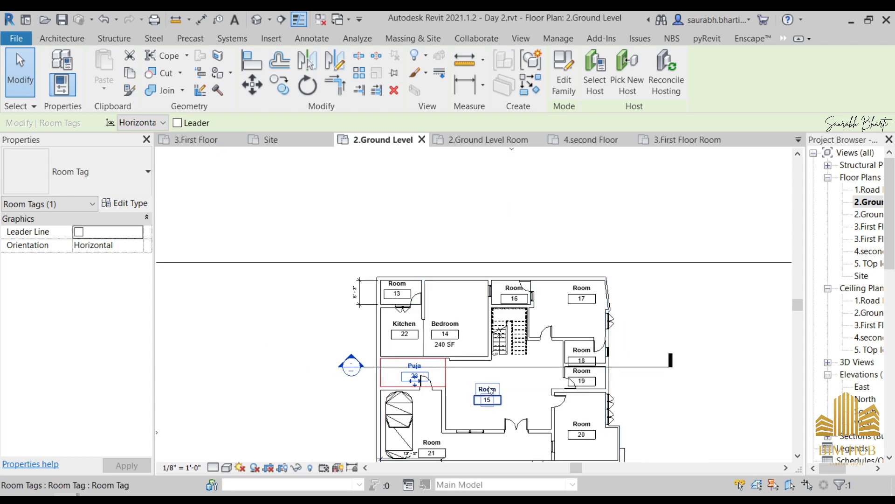
pyautogui.hotkey('alt', 'Tab')
pyautogui.scroll(-3, 716, 301)
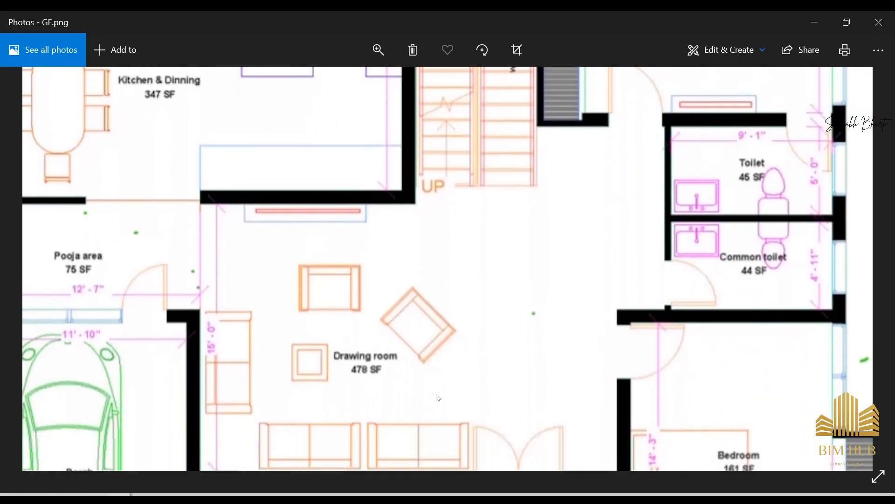
pyautogui.hotkey('alt', 'Tab')
pyautogui.click(489, 394)
pyautogui.scroll(3, 494, 391)
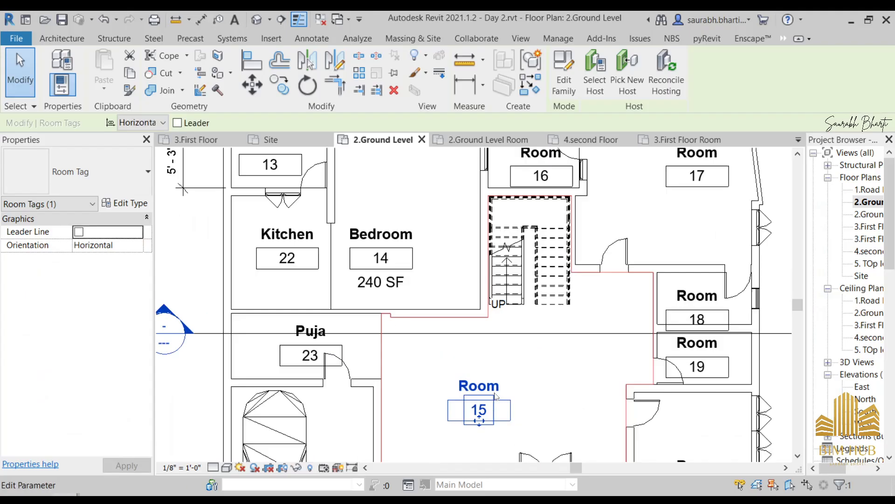
pyautogui.click(462, 385)
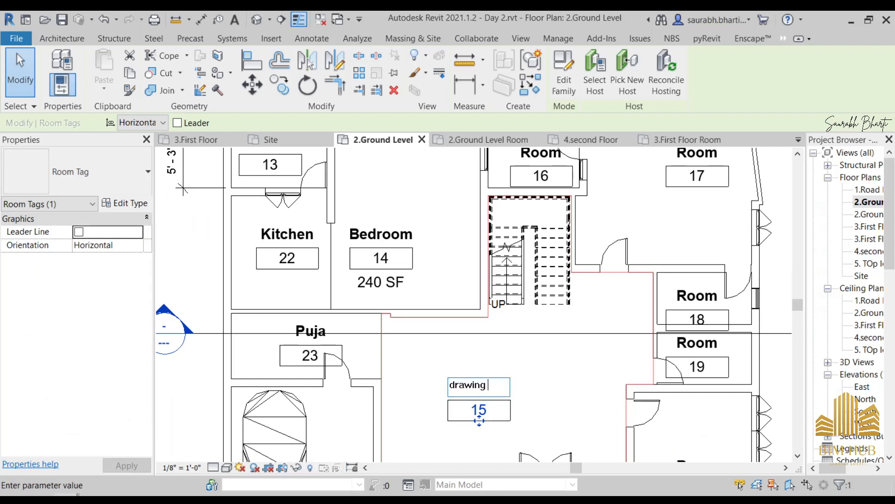
pyautogui.write('drawing room')
pyautogui.press('Return')
pyautogui.hotkey('alt', 'Tab')
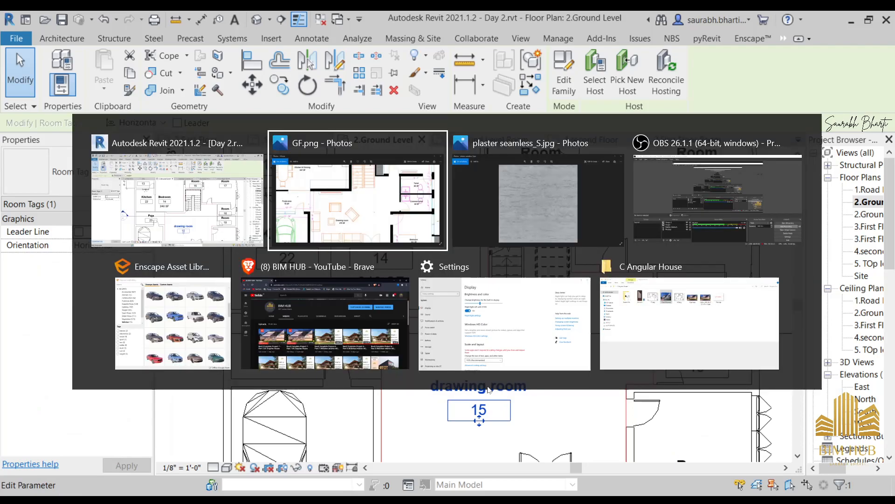
pyautogui.hotkey('alt', 'Tab')
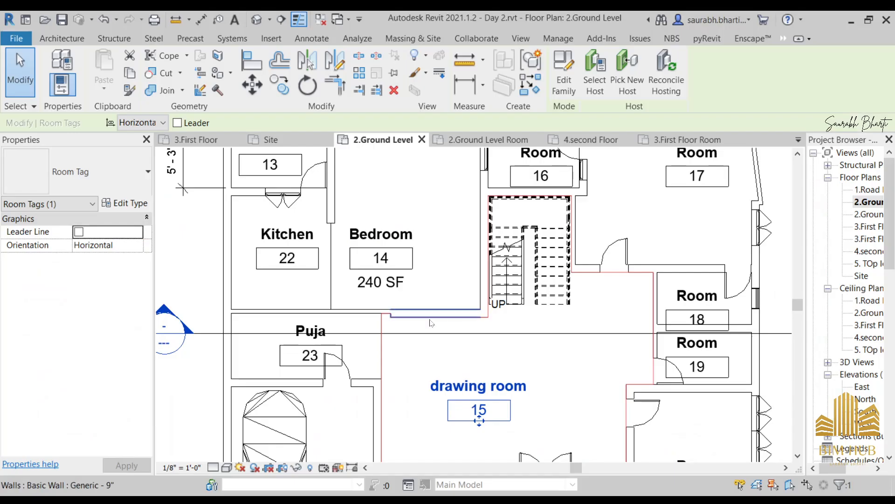
# Capitalize the name of room 15 as "Drawing room" and leave nothing selected
pyautogui.click(476, 385)
pyautogui.click(480, 384)
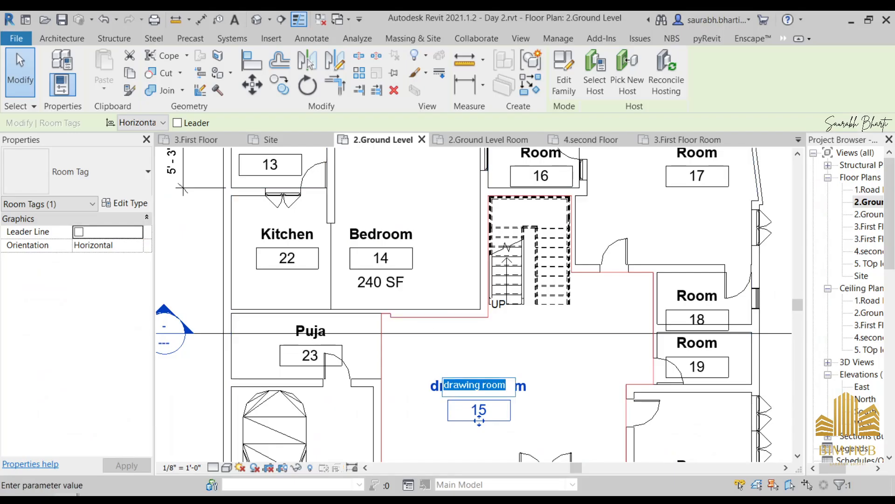
pyautogui.write('D')
pyautogui.press('Escape')
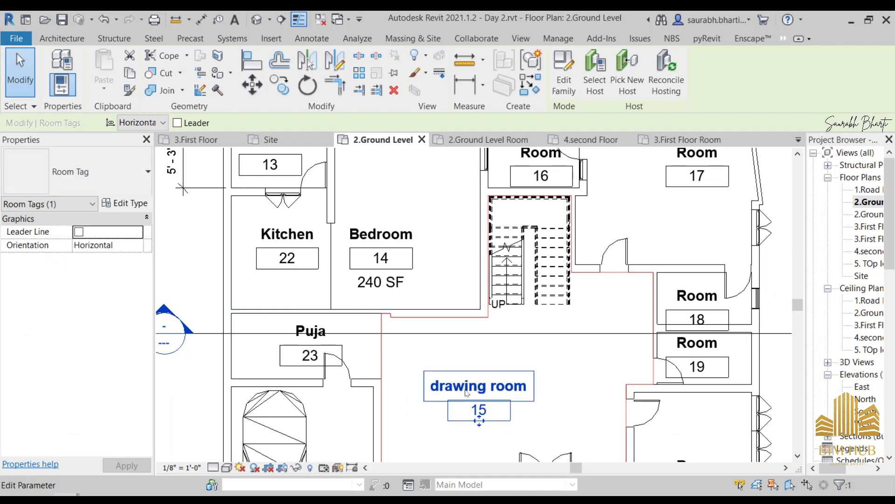
pyautogui.click(479, 385)
pyautogui.press('Home')
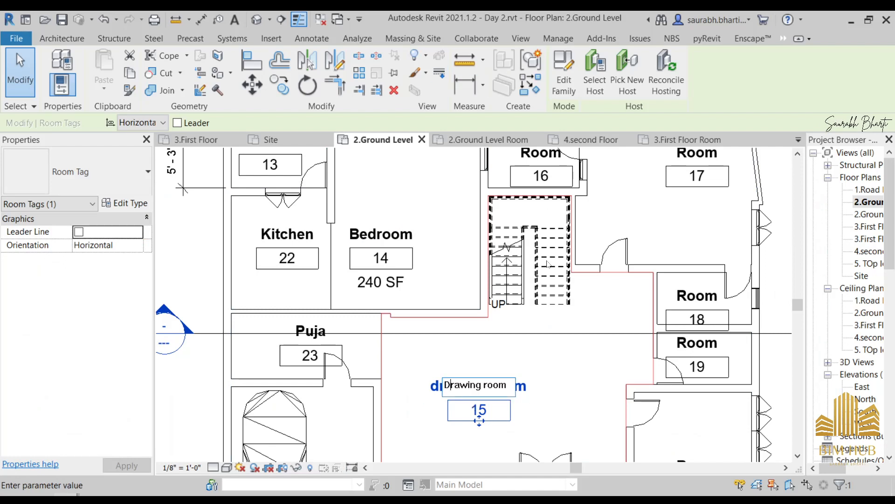
pyautogui.press('Return')
pyautogui.click(545, 277)
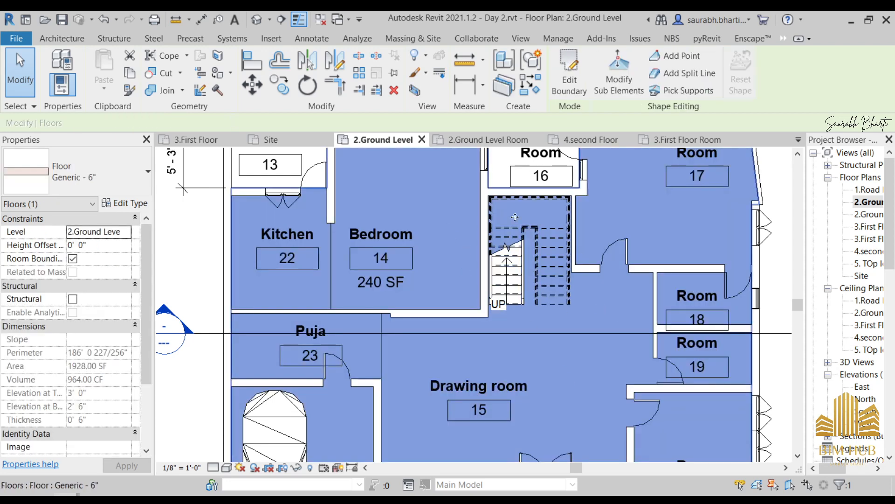
pyautogui.press('Escape')
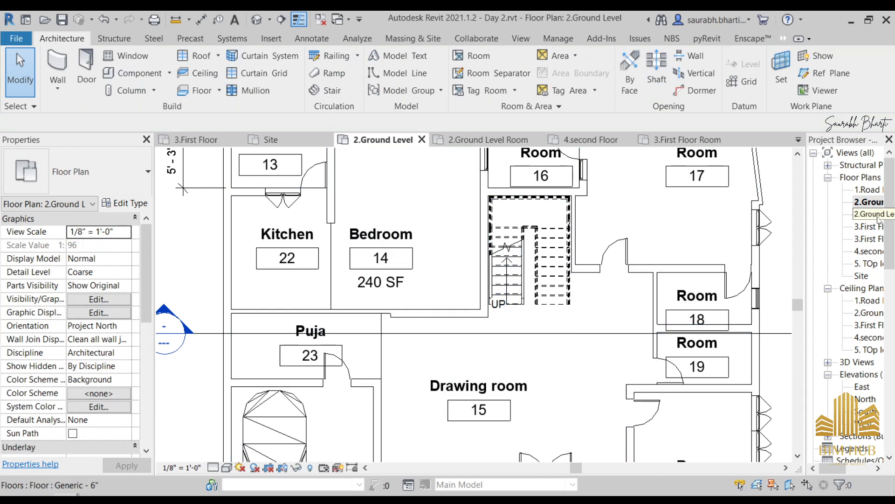
# Compare the 2.Ground Level, 2.Ground Level Room and 3.First Floor Room plans, and review the room tags on 2.Ground Level
pyautogui.click(864, 203)
pyautogui.doubleClick(867, 214)
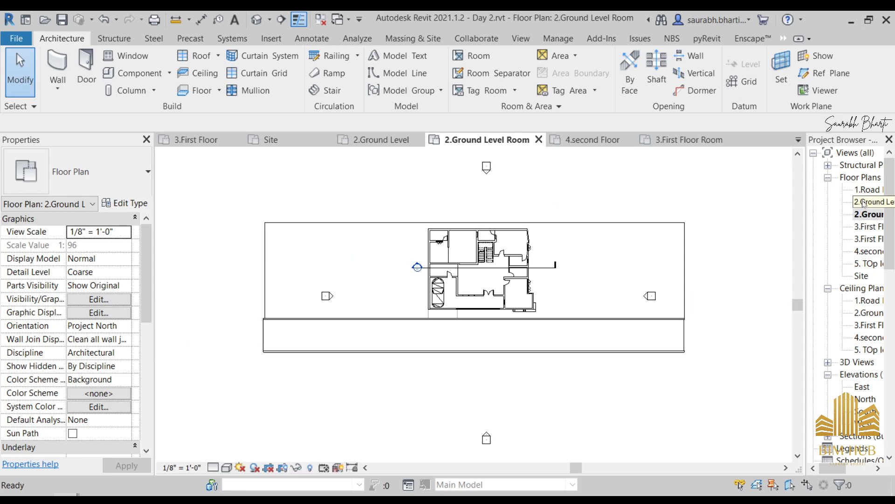
pyautogui.doubleClick(864, 202)
pyautogui.scroll(-5, 346, 264)
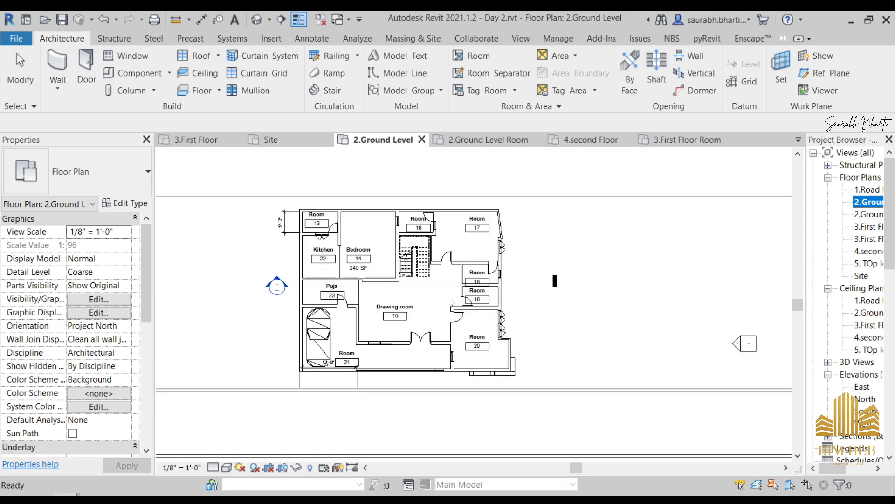
pyautogui.scroll(2, 704, 297)
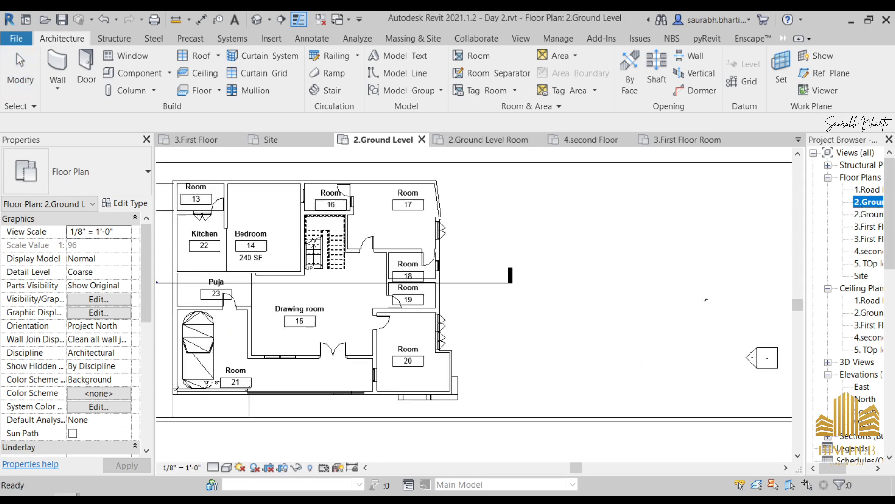
pyautogui.doubleClick(868, 215)
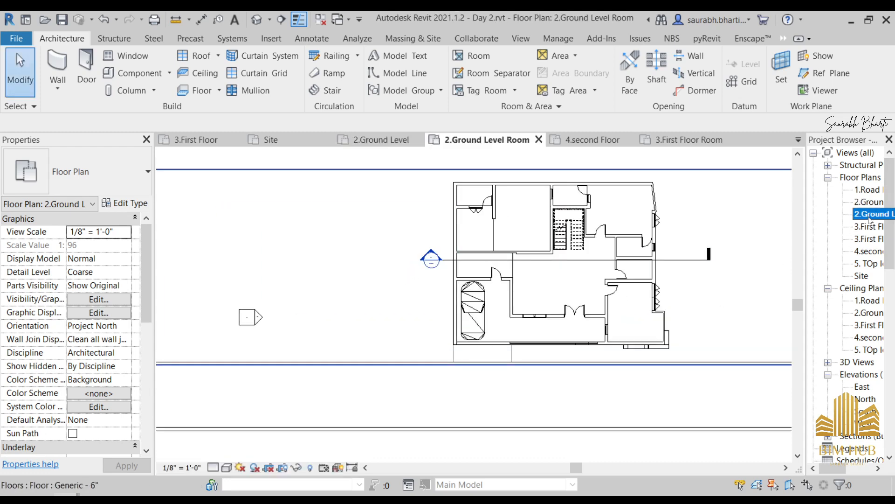
pyautogui.doubleClick(869, 238)
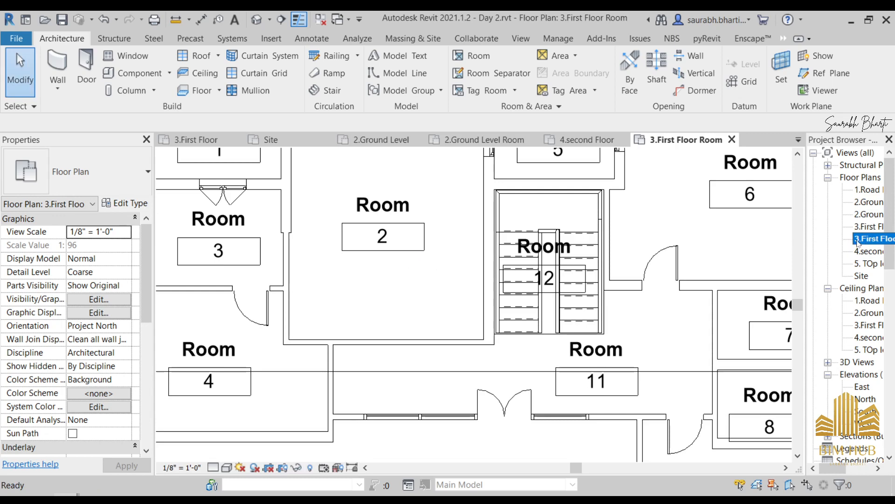
pyautogui.doubleClick(866, 202)
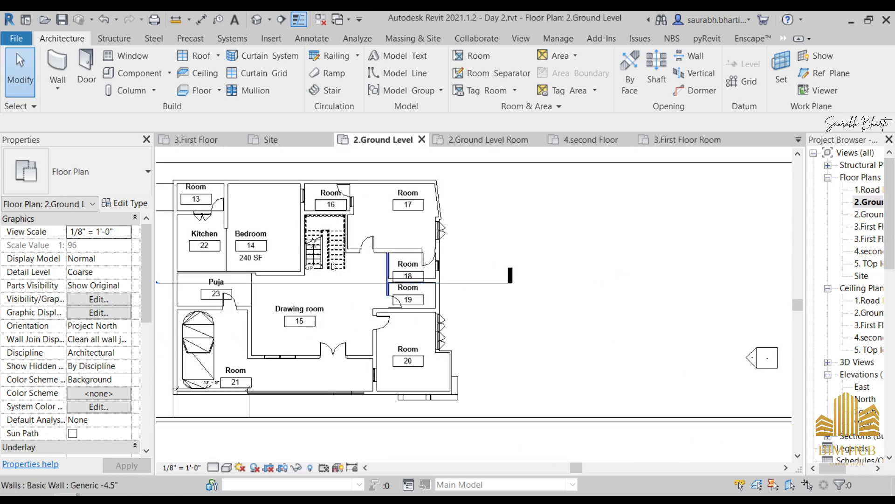
pyautogui.scroll(4, 440, 270)
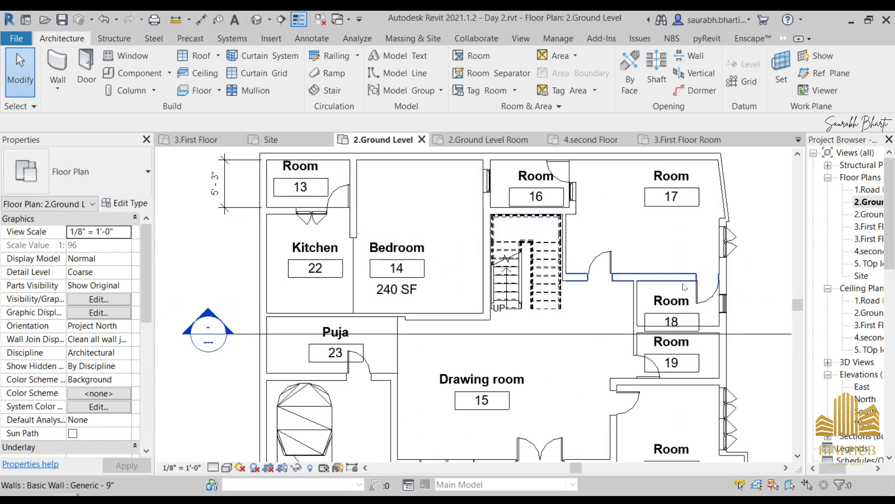
pyautogui.click(865, 202)
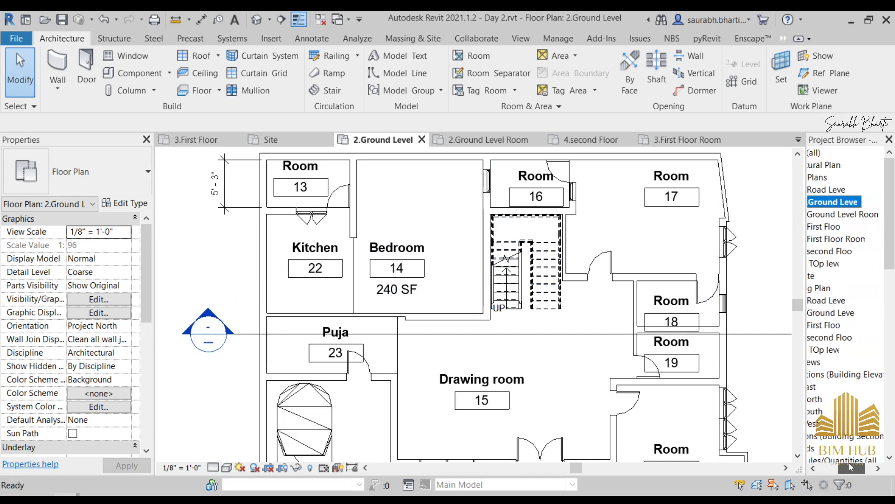
pyautogui.click(843, 214)
pyautogui.moveTo(848, 470); pyautogui.dragTo(833, 469)
pyautogui.scroll(-1, 455, 273)
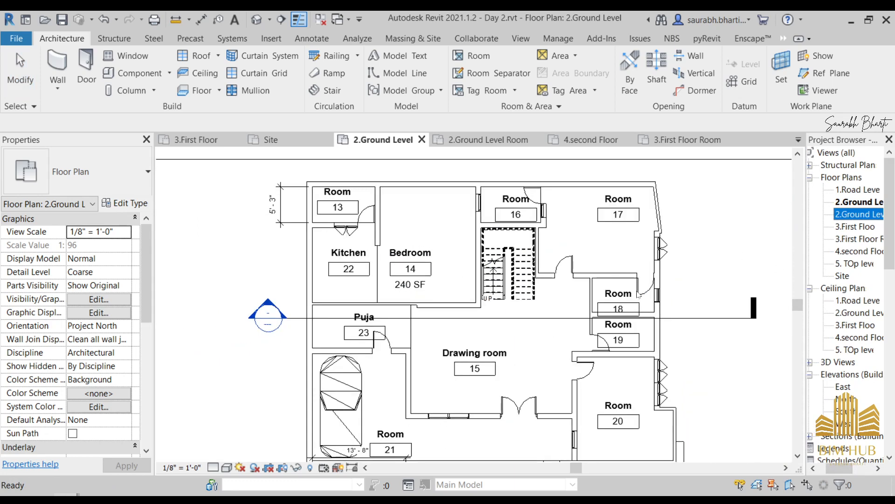
pyautogui.scroll(2, 567, 247)
pyautogui.scroll(-1, 345, 332)
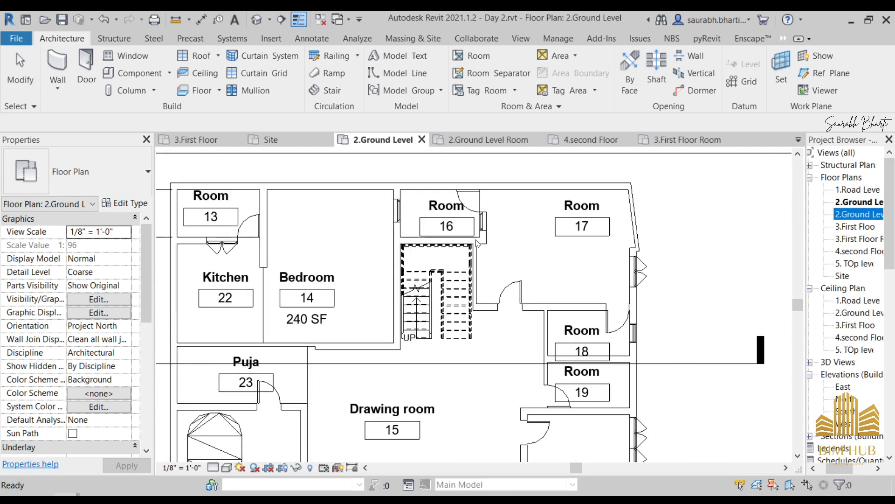
# Rename Room 13, above the kitchen, as OTS
pyautogui.click(365, 242)
pyautogui.scroll(2, 269, 210)
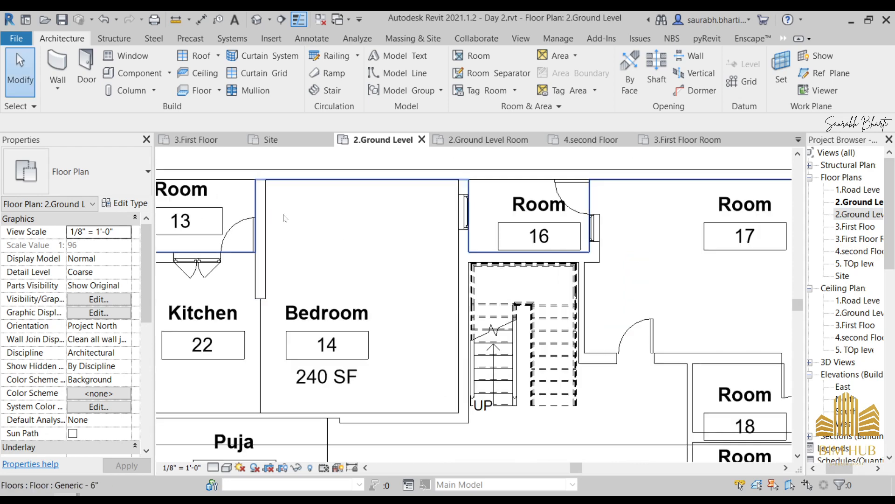
pyautogui.moveTo(284, 218); pyautogui.dragTo(487, 253, button='middle')
pyautogui.click(401, 231)
pyautogui.click(401, 232)
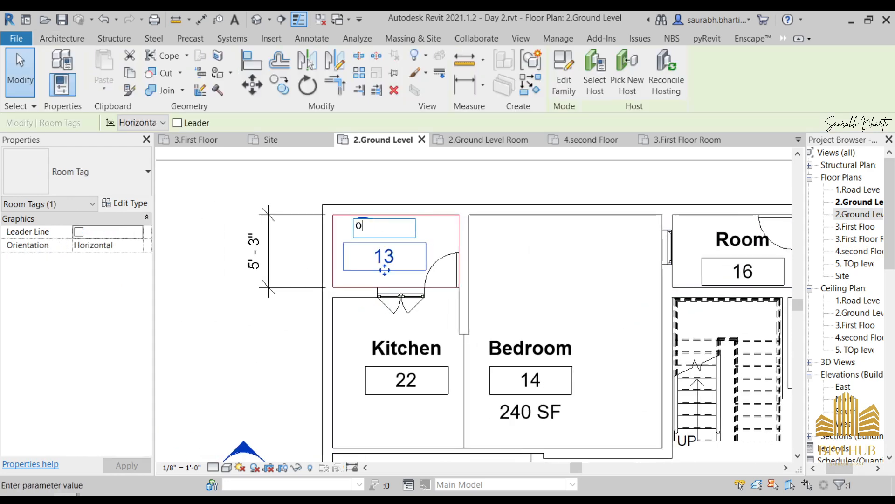
pyautogui.press('Return')
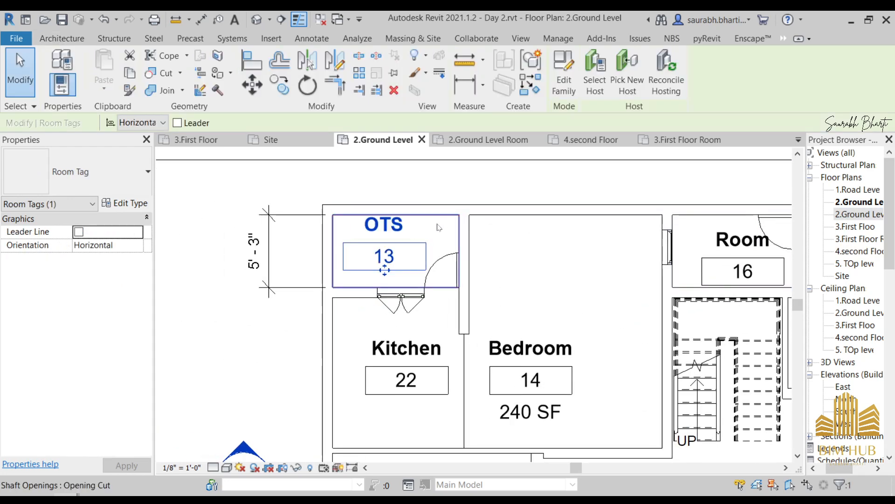
pyautogui.scroll(-1, 428, 318)
pyautogui.moveTo(487, 326); pyautogui.dragTo(361, 331, button='middle')
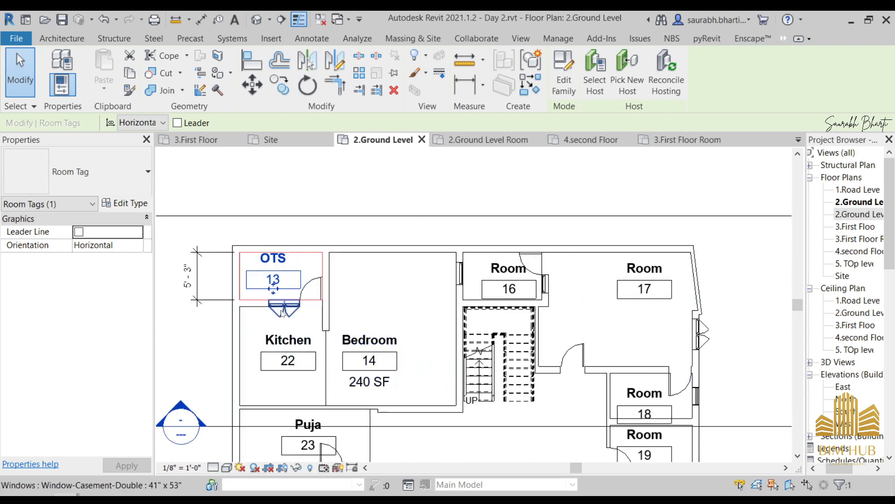
pyautogui.scroll(1, 274, 293)
pyautogui.moveTo(306, 301); pyautogui.dragTo(251, 318, button='middle')
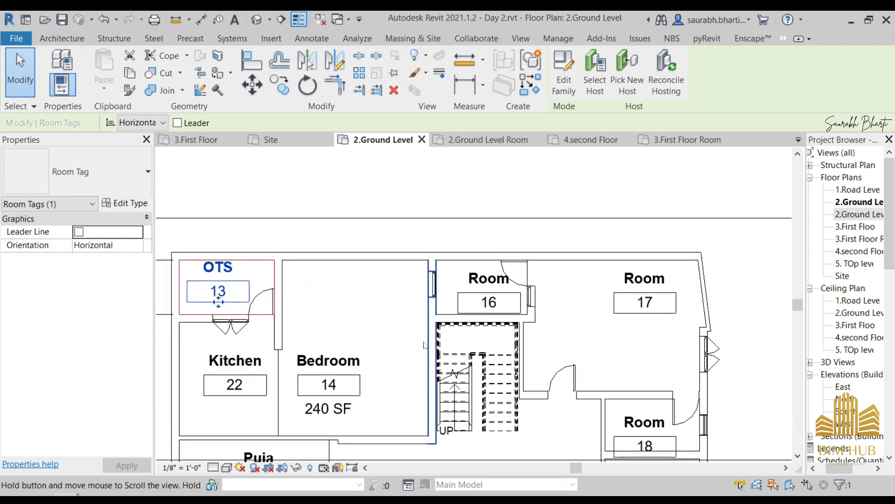
pyautogui.scroll(2, 495, 283)
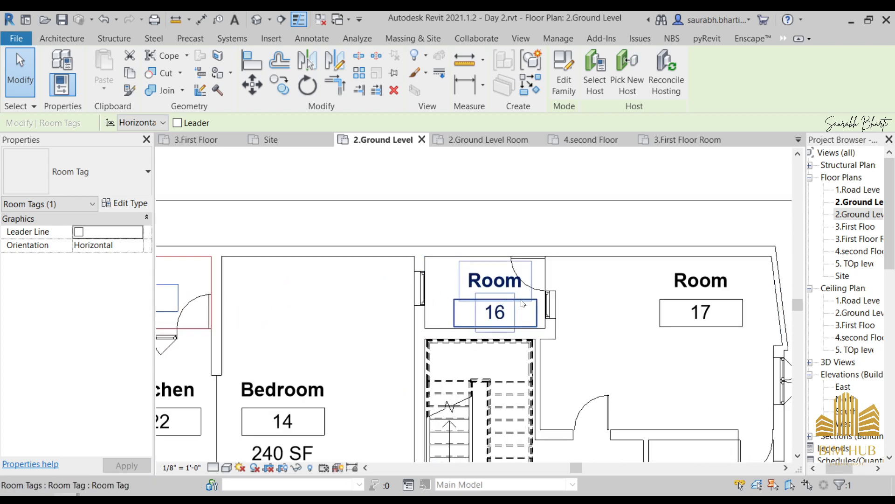
pyautogui.click(496, 283)
pyautogui.click(496, 283)
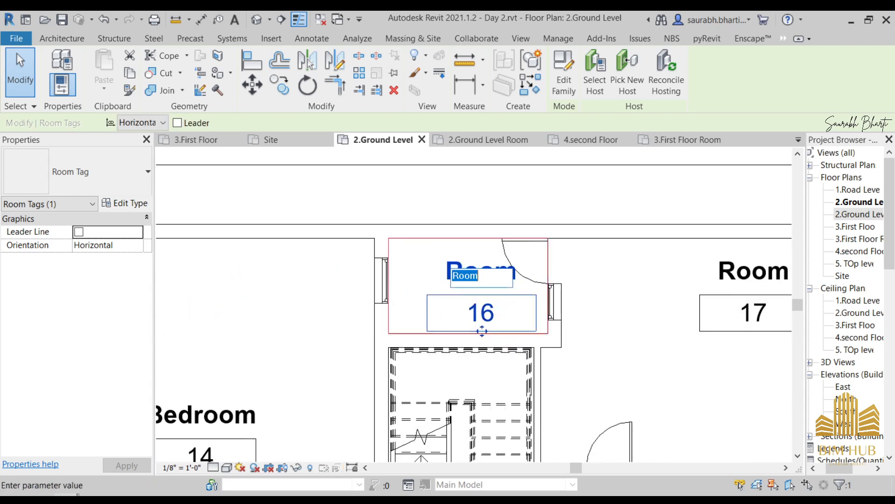
pyautogui.click(498, 339)
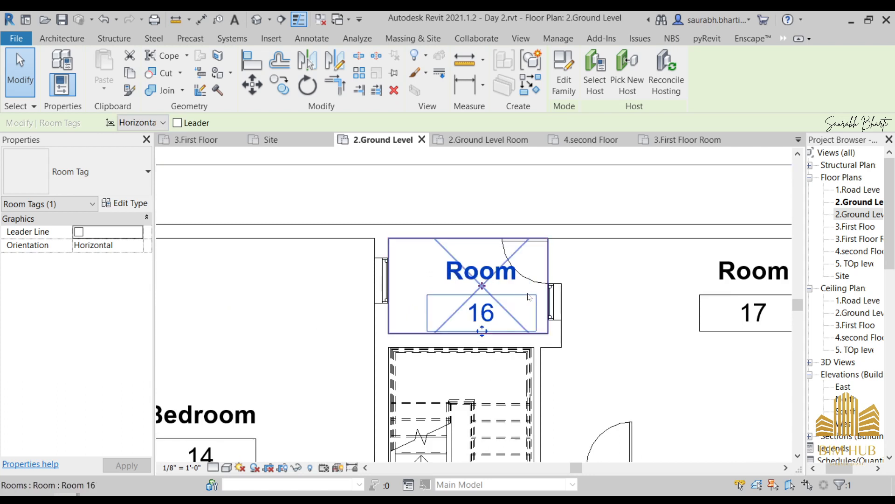
# Set the name of Room 16, above the staircase, to the existing room name OTS
pyautogui.click(494, 277)
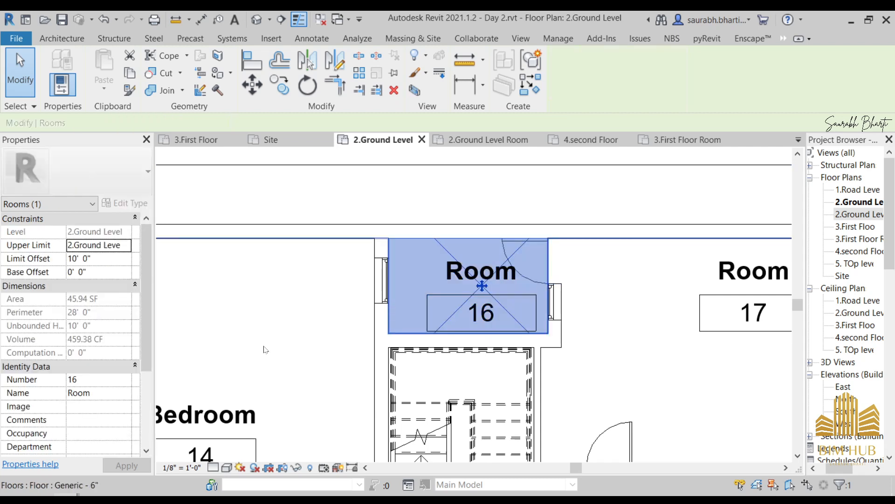
pyautogui.click(130, 395)
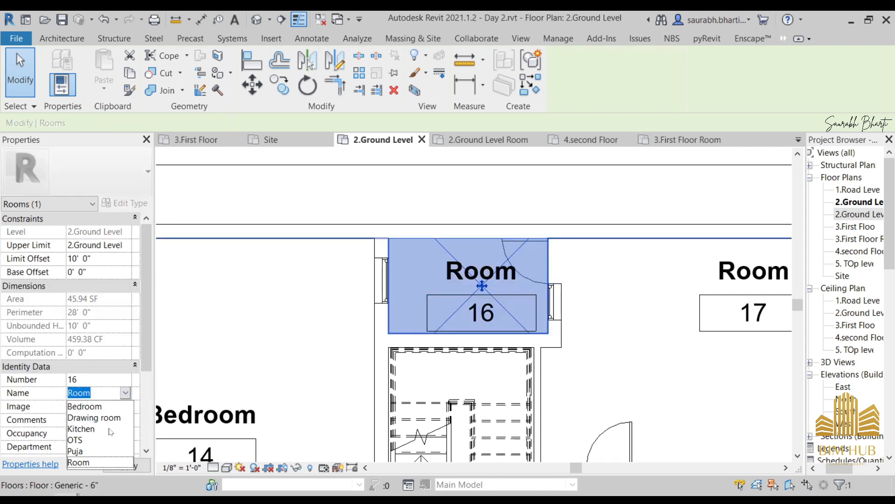
pyautogui.click(102, 440)
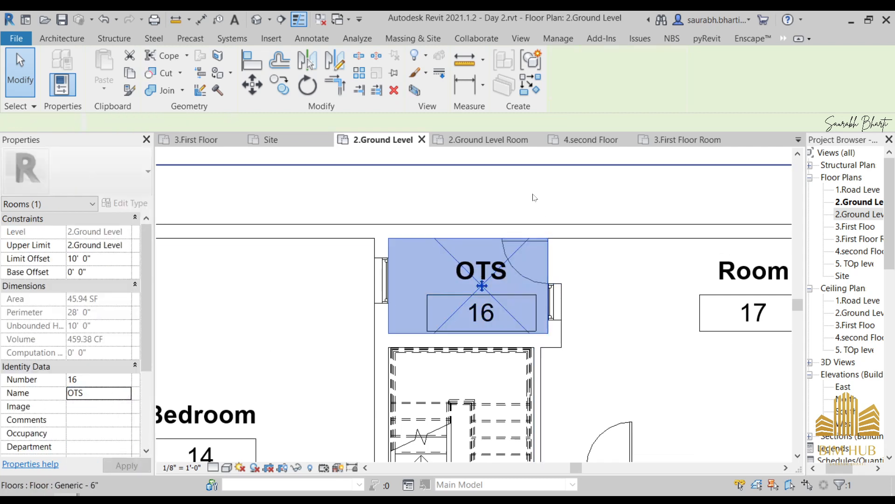
# Clear the OTS room selection and examine the GF.png reference plan in Photos for the names of the rooms around the staircase
pyautogui.click(534, 198)
pyautogui.scroll(-3, 542, 234)
pyautogui.press('Escape')
pyautogui.scroll(4, 648, 303)
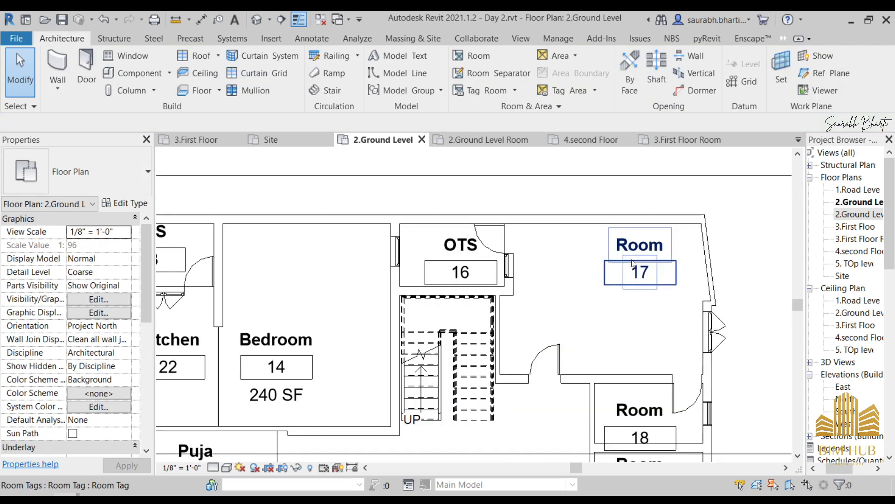
pyautogui.hotkey('alt', 'Tab')
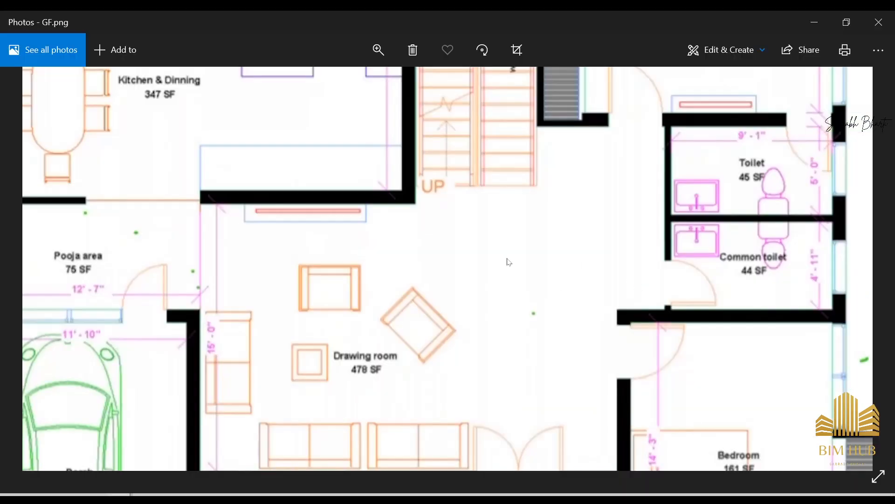
pyautogui.hotkey('alt', 'Tab')
pyautogui.click(325, 322)
pyautogui.hotkey('alt', 'Tab')
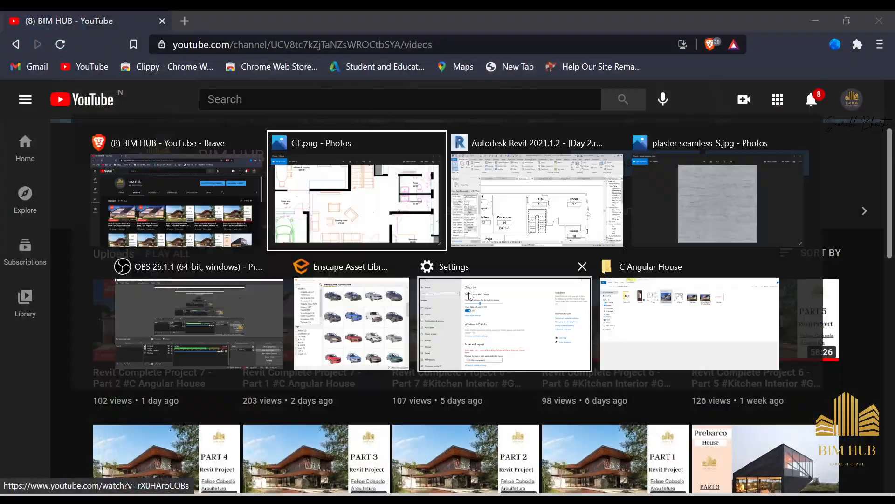
pyautogui.scroll(3, 659, 259)
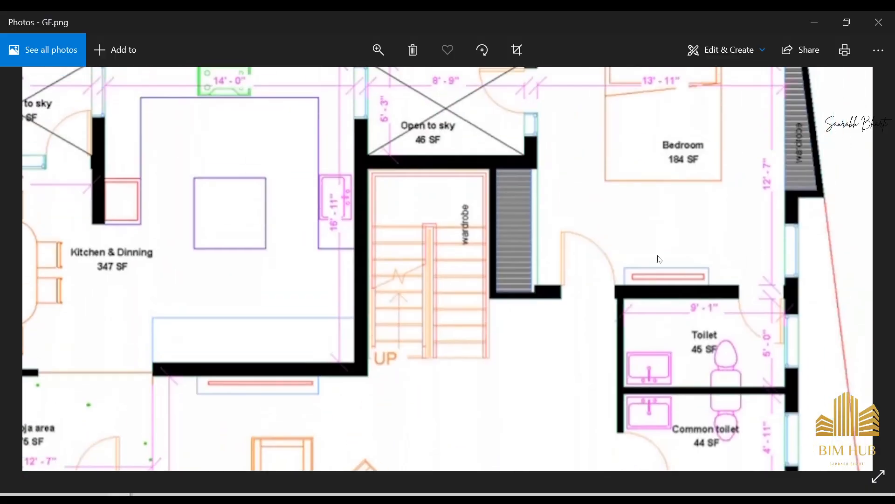
pyautogui.click(806, 22)
pyautogui.scroll(-1, 635, 250)
pyautogui.hotkey('alt', 'Tab')
pyautogui.hotkey('alt', 'Tab')
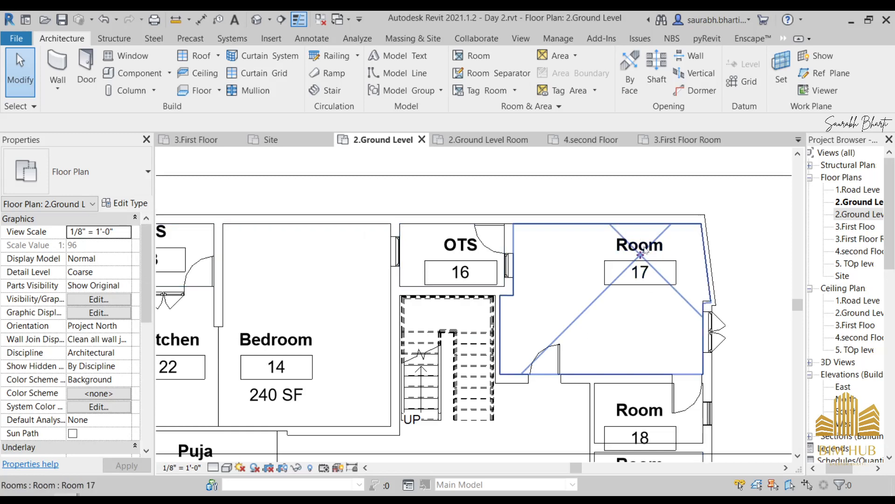
# Name room 17, beside the OTS in the upper corner of the ground-floor plan, Bedroom
pyautogui.click(644, 247)
pyautogui.click(130, 394)
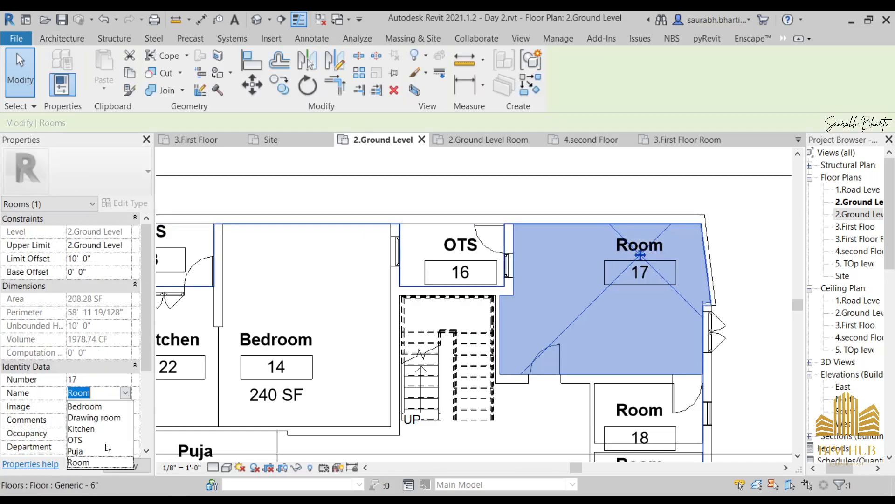
pyautogui.click(85, 406)
pyautogui.scroll(-3, 466, 280)
pyautogui.scroll(4, 549, 294)
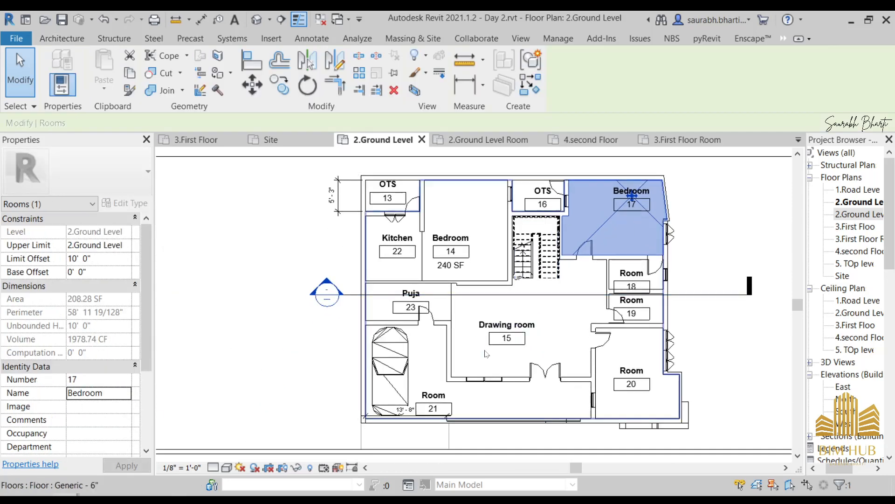
# Rename room 18, the upper of the two small rooms below the new bedroom, as Toilet
pyautogui.moveTo(588, 346); pyautogui.dragTo(447, 392, button='middle')
pyautogui.scroll(1, 617, 262)
pyautogui.click(617, 262)
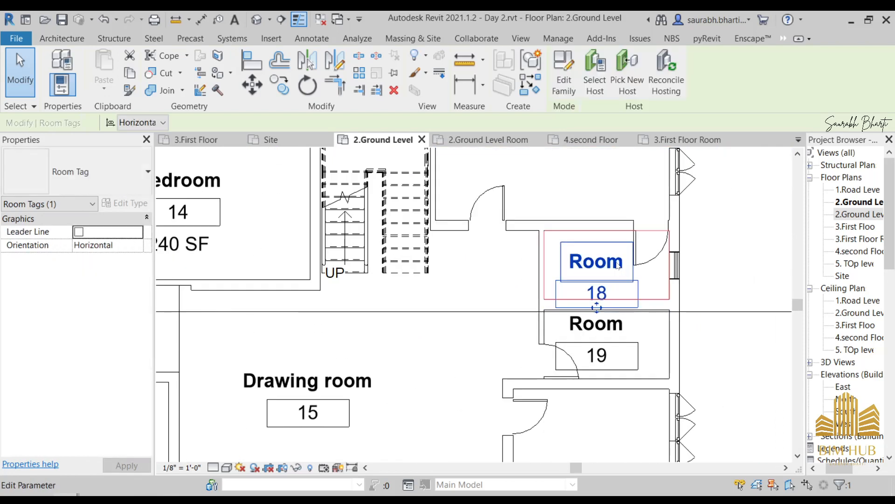
pyautogui.click(617, 262)
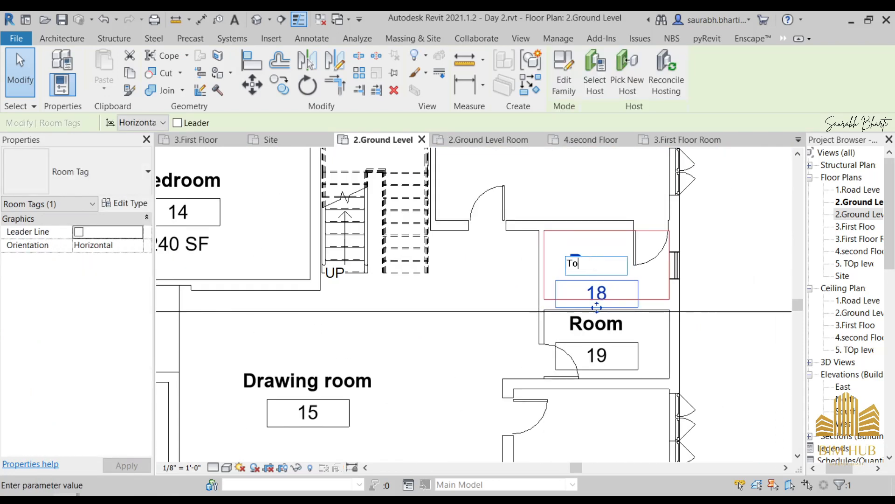
pyautogui.write('Toilet')
pyautogui.press('Return')
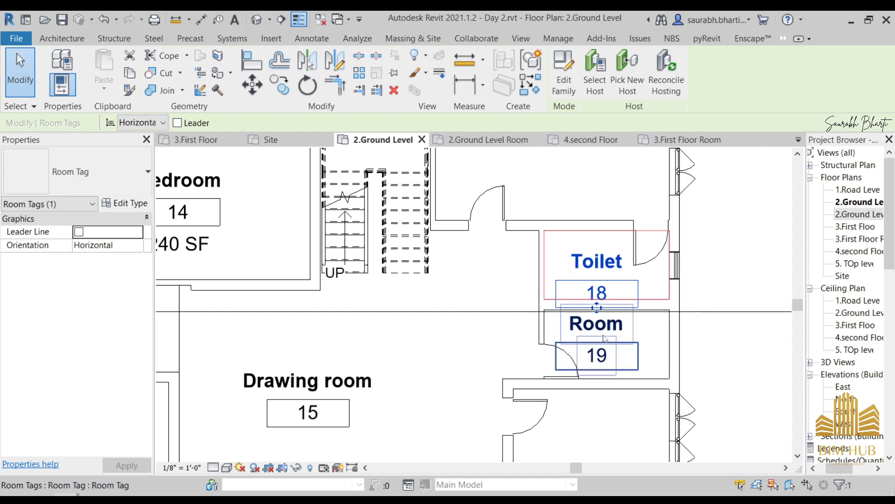
# Set the name of room 19, the small room directly below the first toilet, to Toilet
pyautogui.click(631, 332)
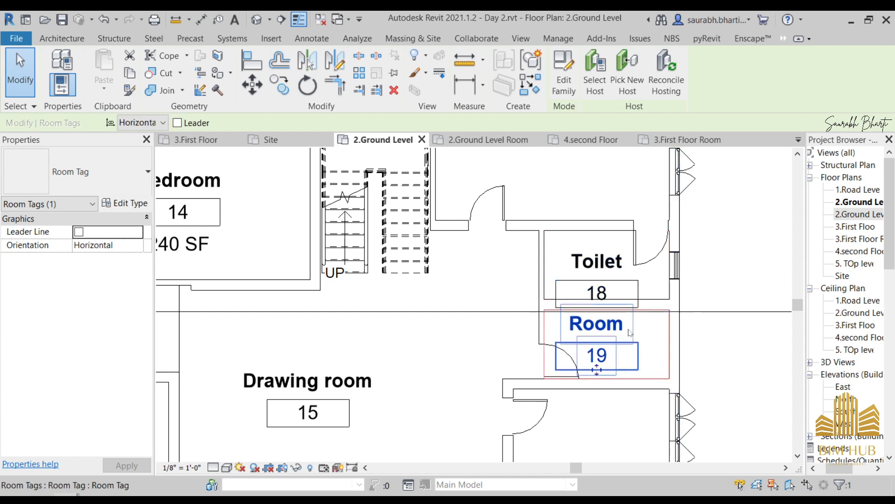
pyautogui.click(620, 332)
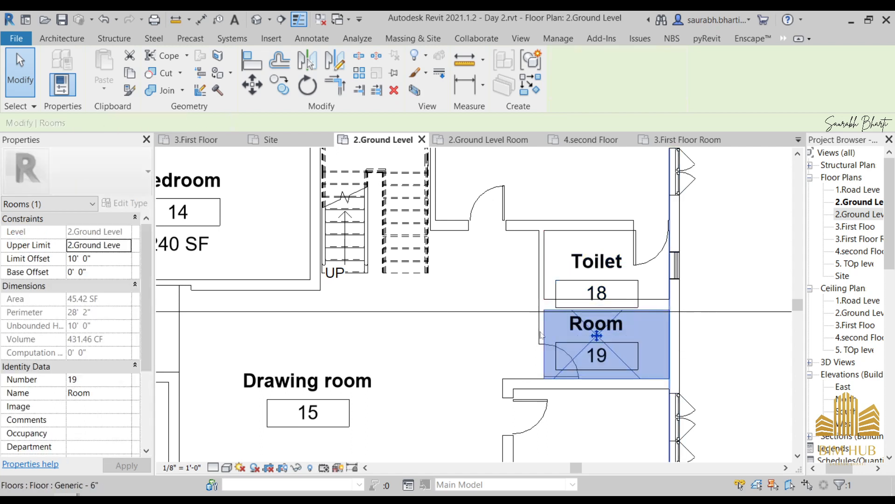
pyautogui.click(124, 396)
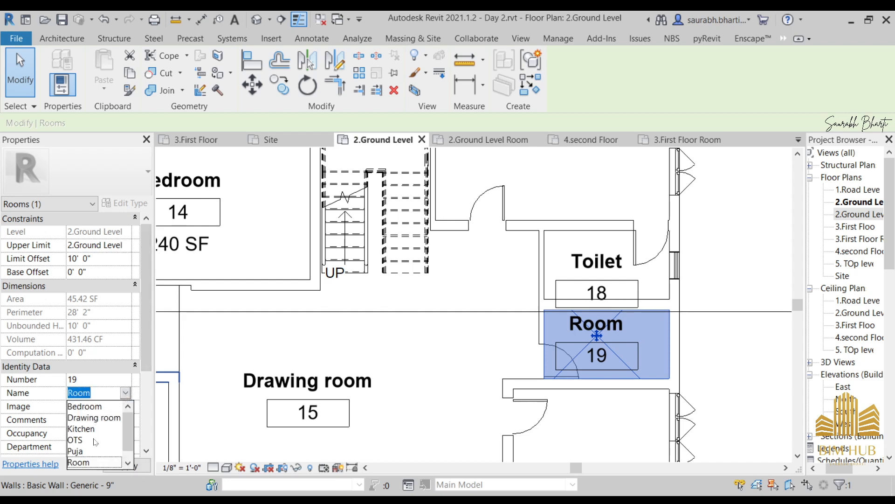
pyautogui.scroll(-1, 93, 441)
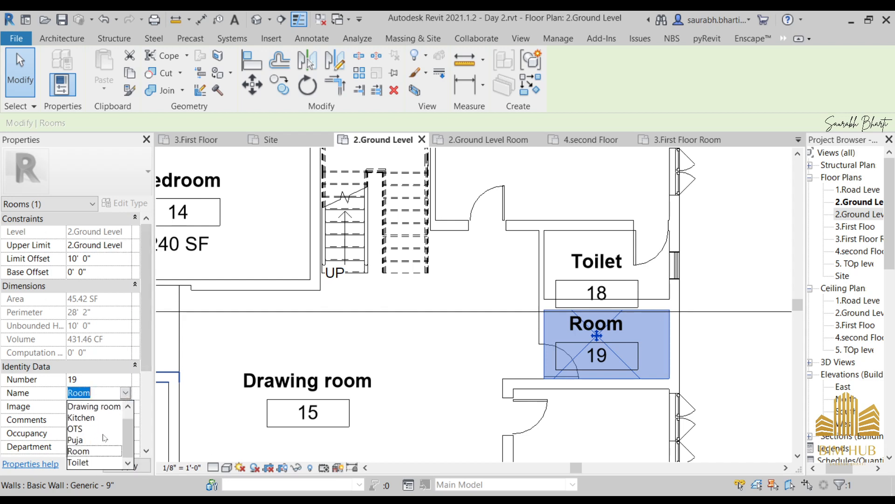
pyautogui.click(96, 463)
pyautogui.scroll(-3, 372, 361)
pyautogui.moveTo(398, 380); pyautogui.dragTo(517, 292, button='middle')
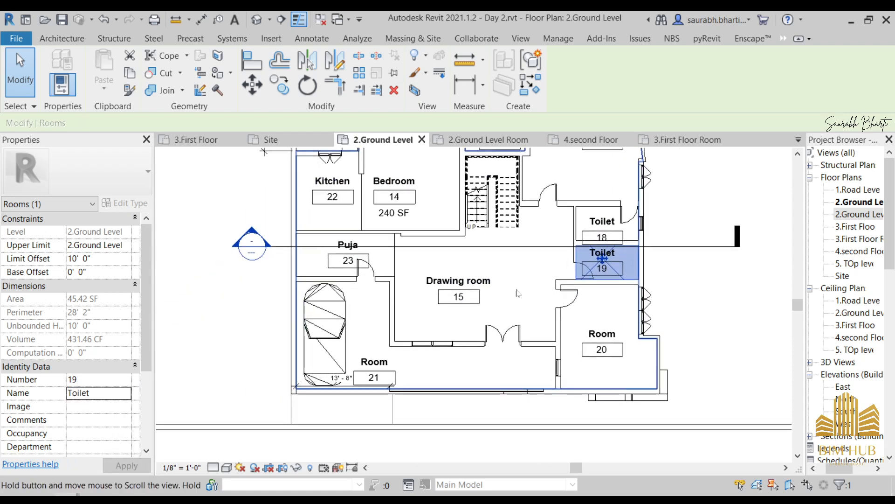
# Check the GF.png reference plan in Photos and set the name of room 20, below the toilets, to Bedroom
pyautogui.scroll(2, 589, 337)
pyautogui.hotkey('alt', 'Tab')
pyautogui.hotkey('alt', 'Tab')
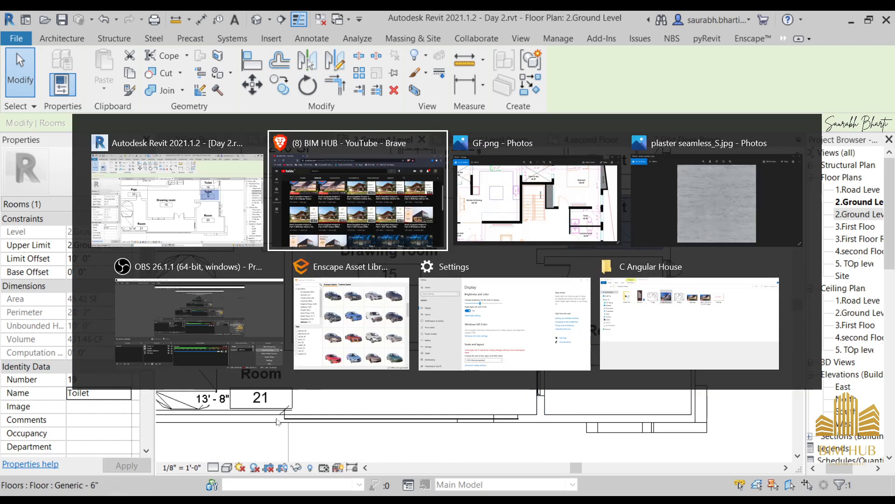
pyautogui.scroll(-5, 692, 411)
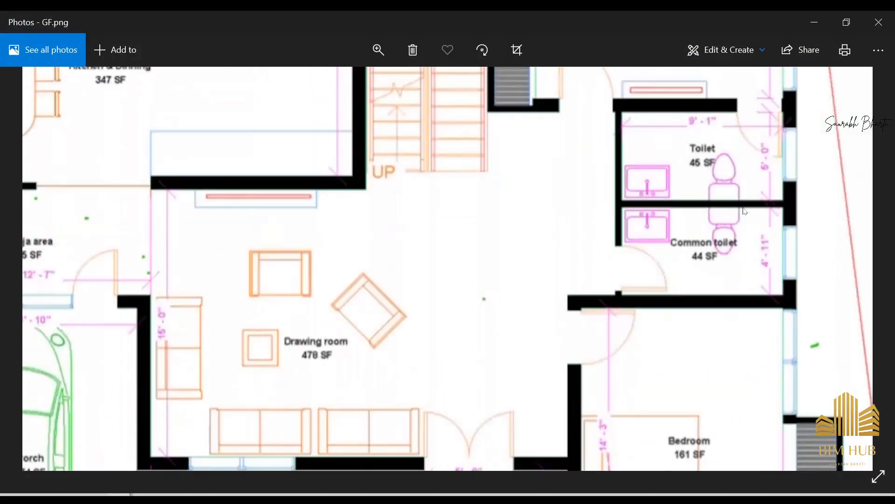
pyautogui.click(814, 19)
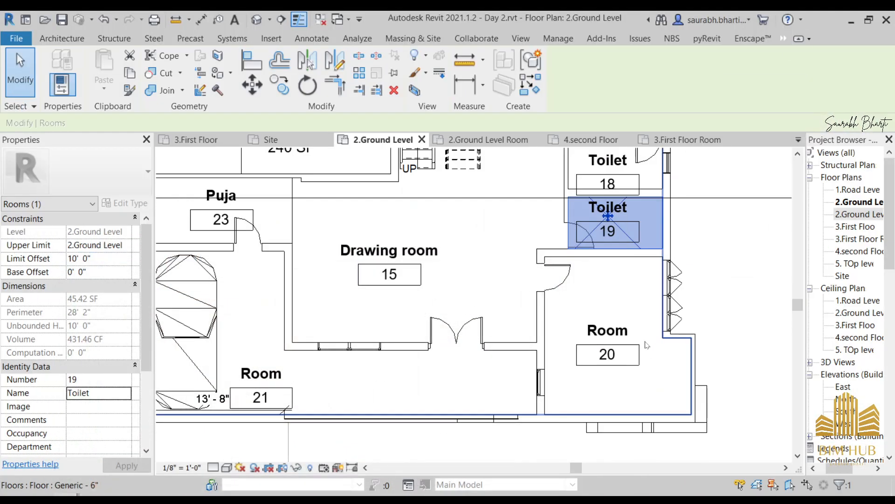
pyautogui.click(594, 339)
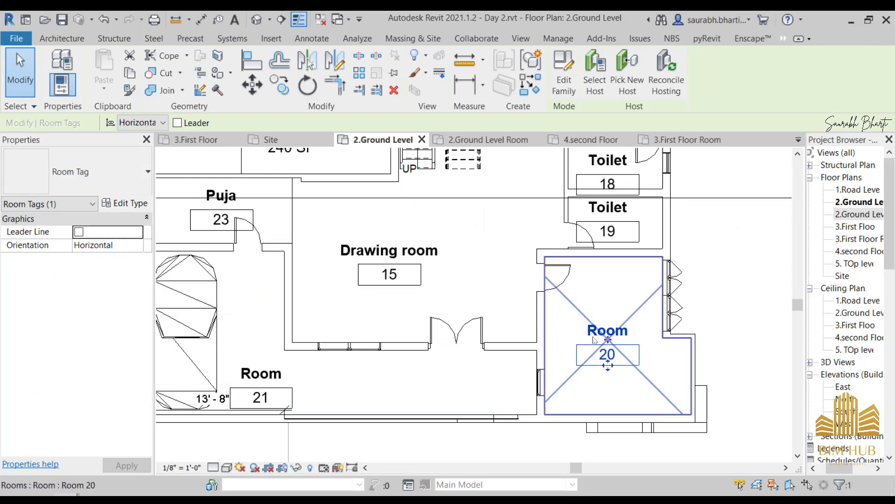
pyautogui.click(594, 339)
pyautogui.click(123, 395)
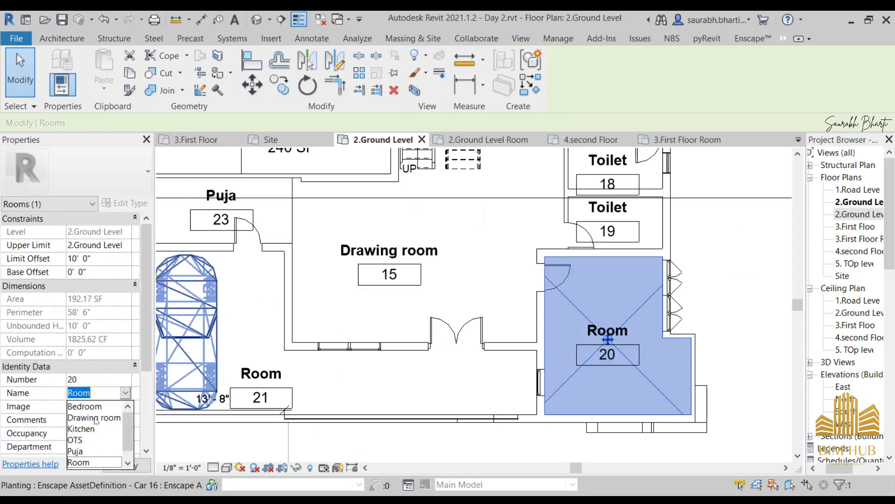
pyautogui.click(97, 407)
# Check the porch area on the GF.png reference plan in Photos and rename room 21, beside the car, as Entrance
pyautogui.scroll(-4, 370, 428)
pyautogui.scroll(5, 453, 383)
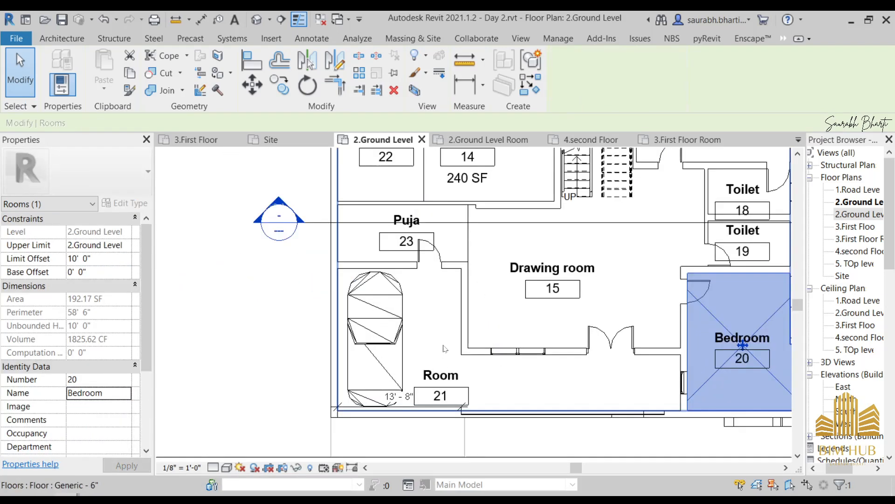
pyautogui.hotkey('alt', 'Tab')
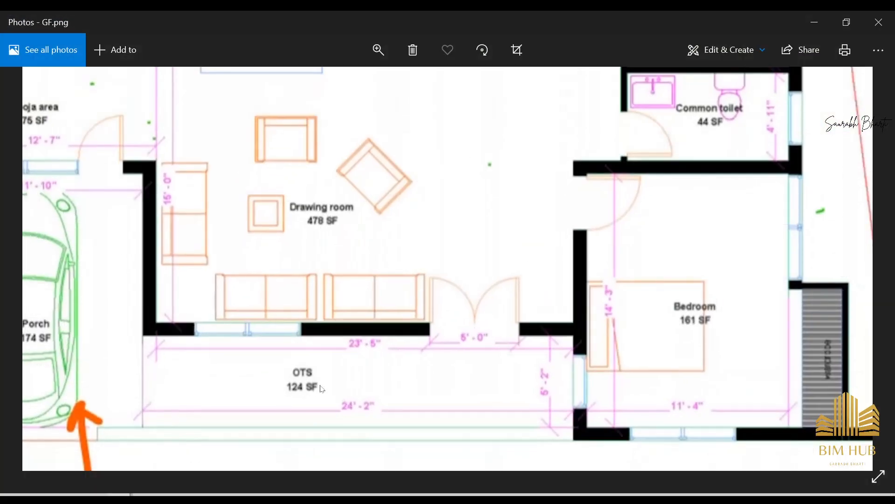
pyautogui.moveTo(322, 388); pyautogui.dragTo(456, 382)
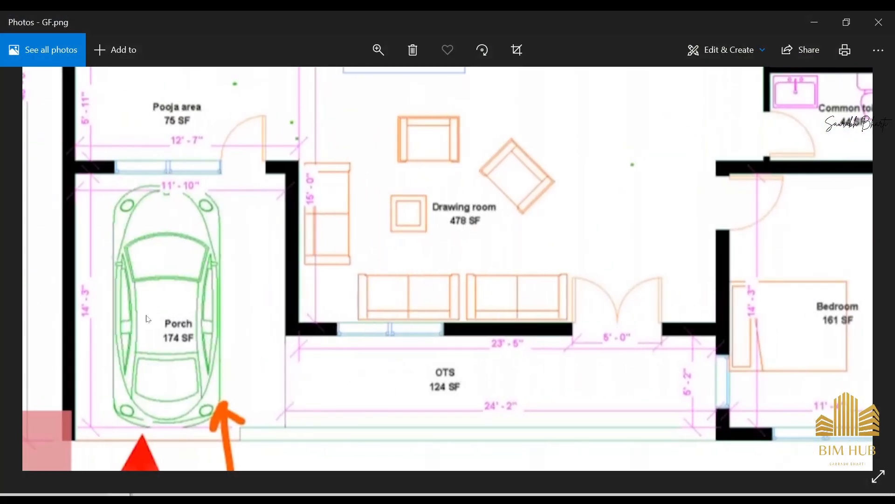
pyautogui.click(814, 22)
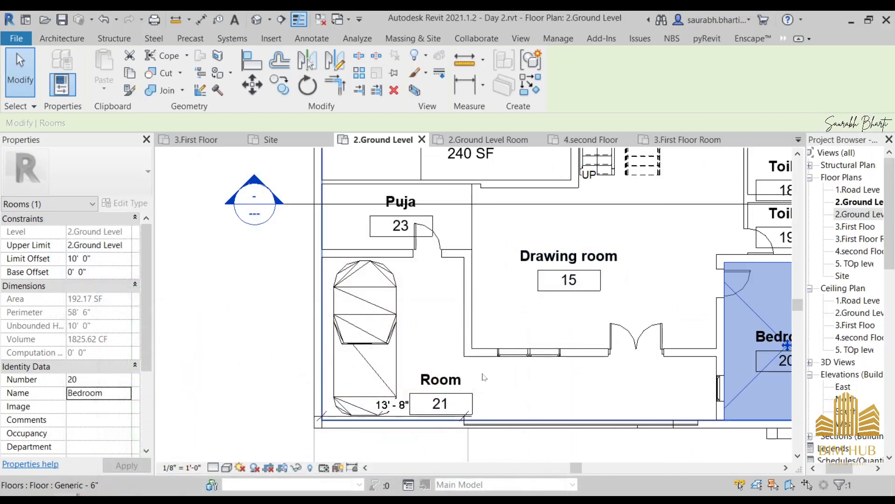
pyautogui.click(440, 378)
pyautogui.click(425, 378)
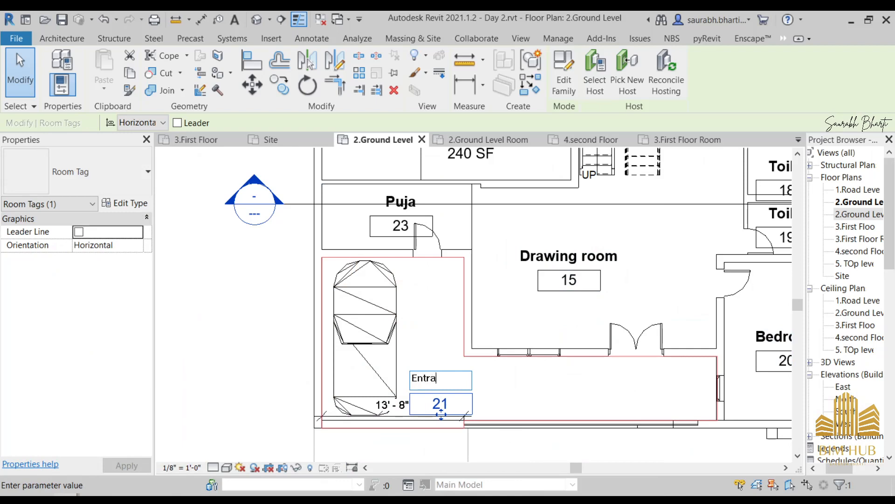
pyautogui.write('Entrance')
pyautogui.press('Return')
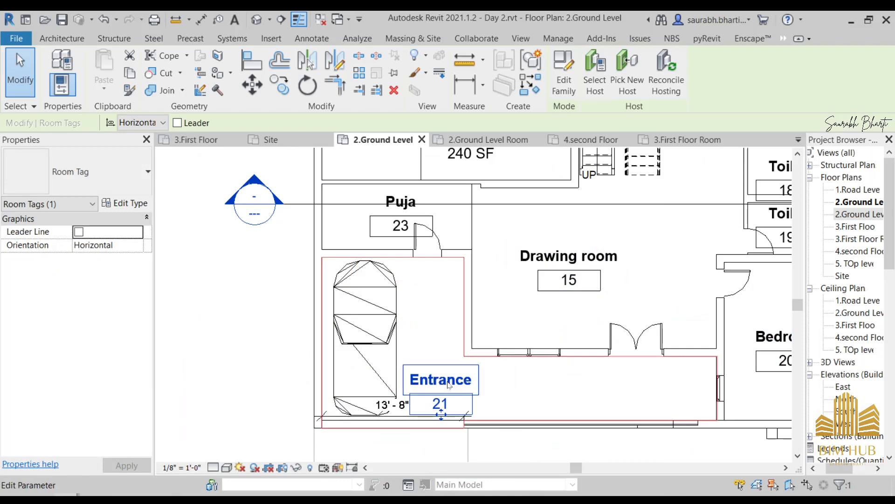
# Leave the Entrance tag and open the 3.First Floor Room floor plan
pyautogui.click(256, 330)
pyautogui.scroll(-3, 345, 301)
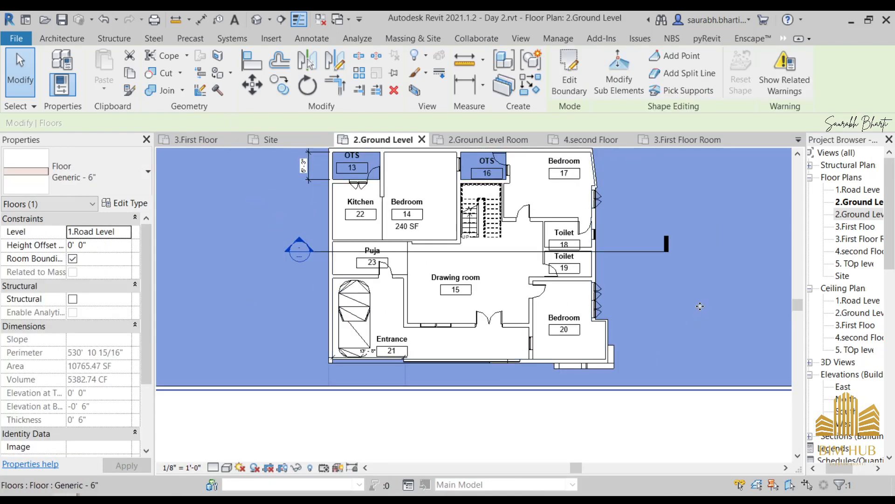
pyautogui.click(642, 430)
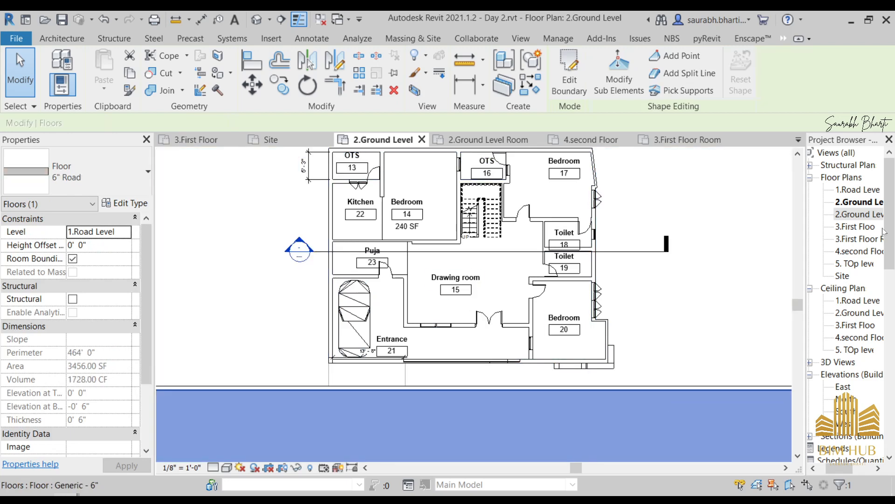
pyautogui.click(859, 214)
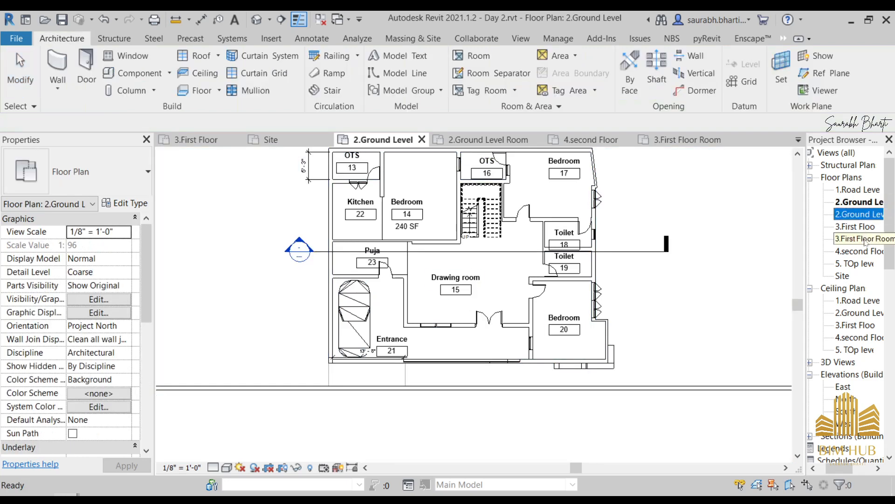
pyautogui.doubleClick(863, 239)
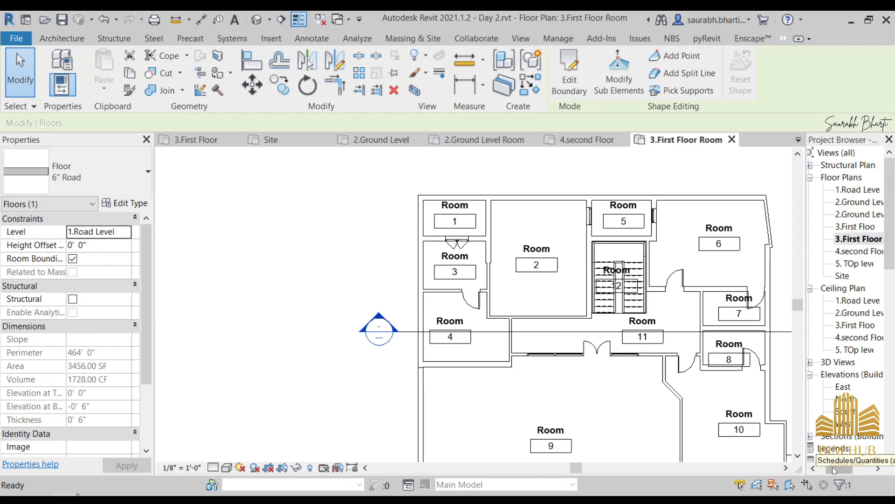
pyautogui.click(846, 463)
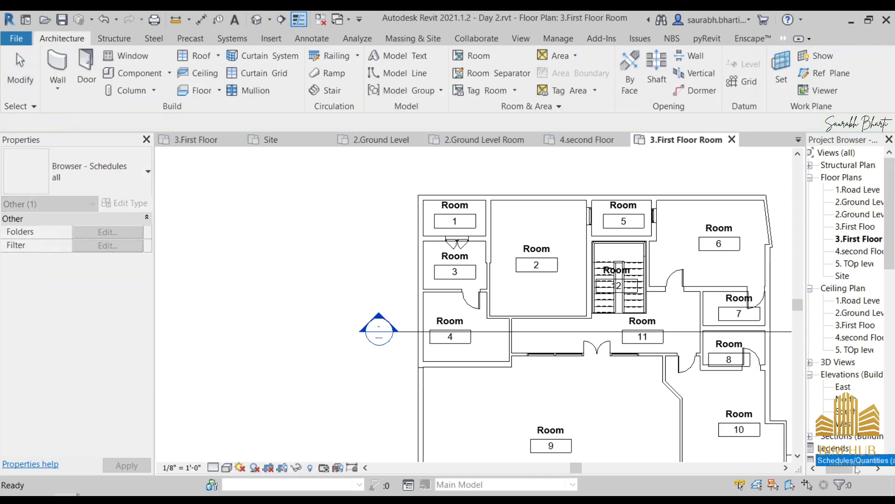
pyautogui.click(288, 268)
# Set the name of room 1, in the upper-left corner of the first-floor plan, to OTS
pyautogui.scroll(2, 527, 293)
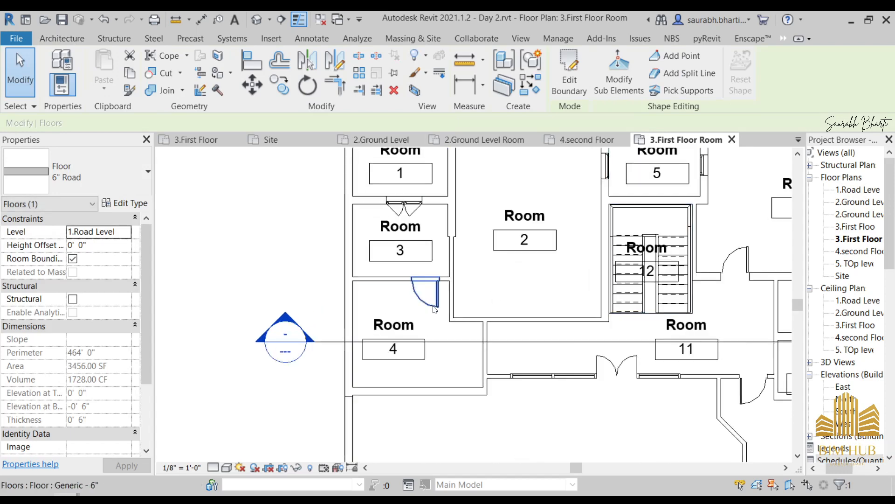
pyautogui.scroll(-3, 531, 275)
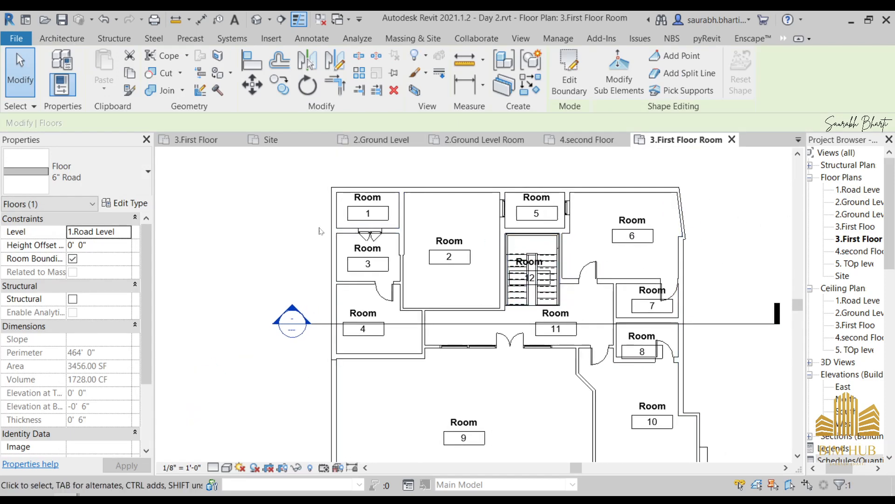
pyautogui.scroll(2, 409, 205)
pyautogui.click(398, 200)
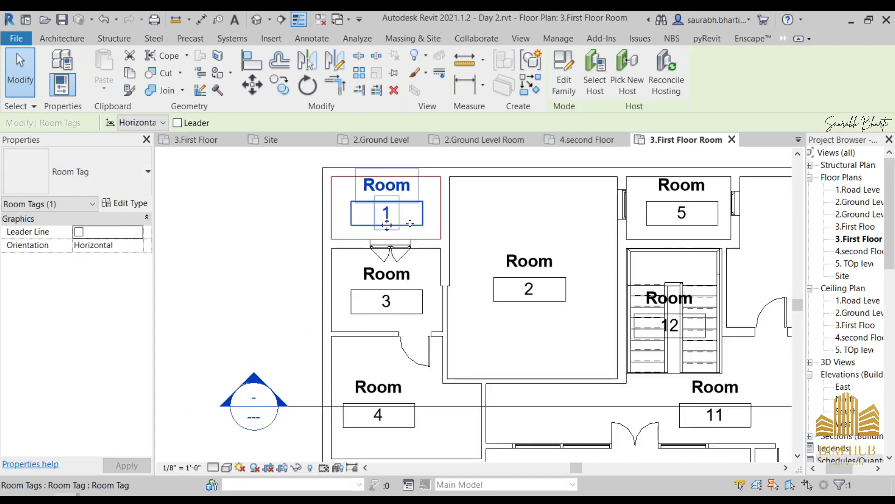
pyautogui.click(397, 233)
pyautogui.click(127, 394)
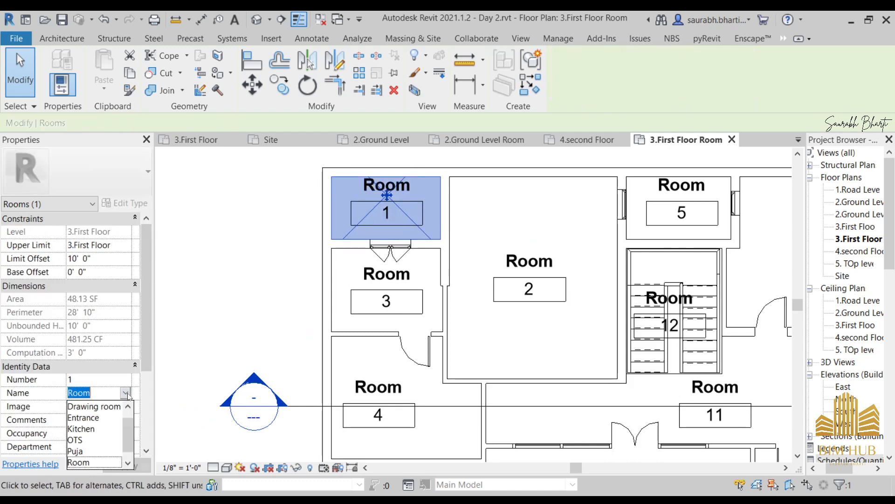
pyautogui.click(89, 440)
# Set the name of room 5, the small room above the staircase, to OTS
pyautogui.click(706, 196)
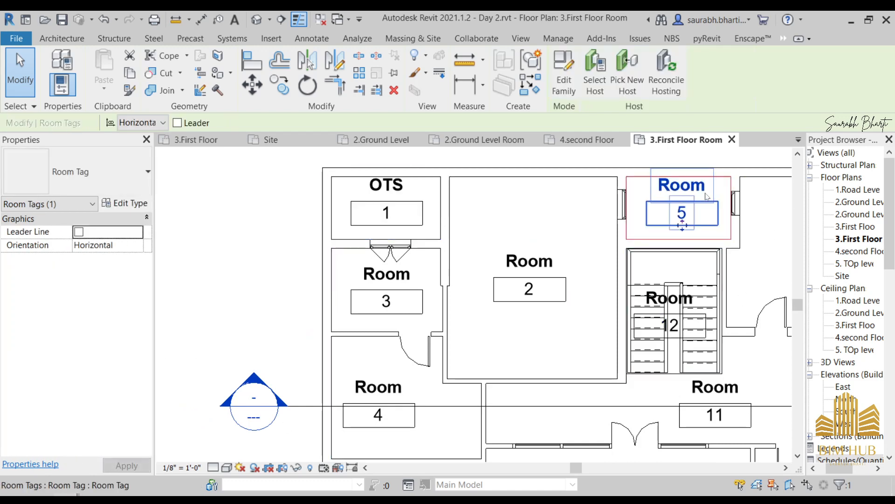
pyautogui.click(709, 196)
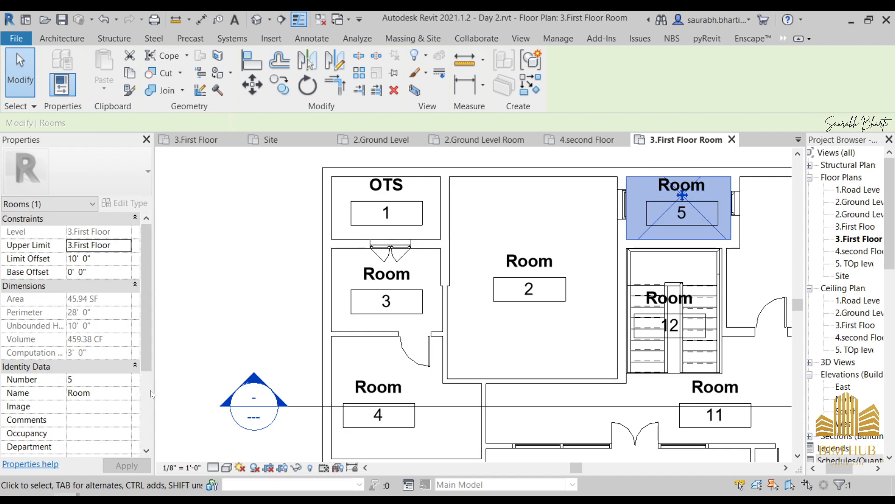
pyautogui.click(127, 394)
pyautogui.click(75, 440)
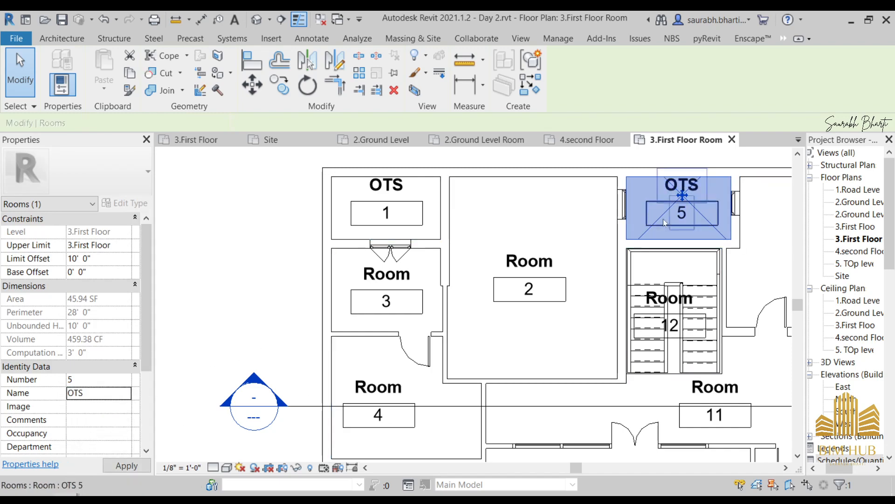
# Switch to Photos and browse the reference images to find the first-floor plan FF.png and examine its room names
pyautogui.click(530, 267)
pyautogui.hotkey('alt', 'Tab')
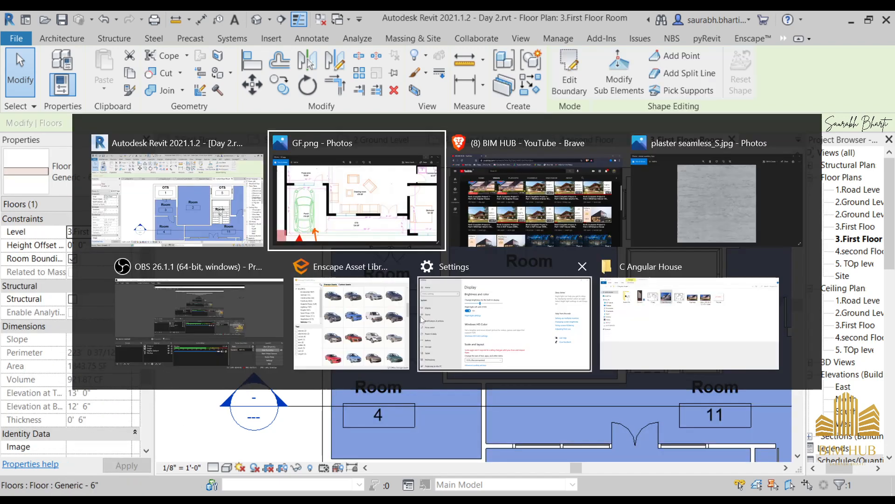
pyautogui.scroll(-3, 400, 223)
pyautogui.press('Right')
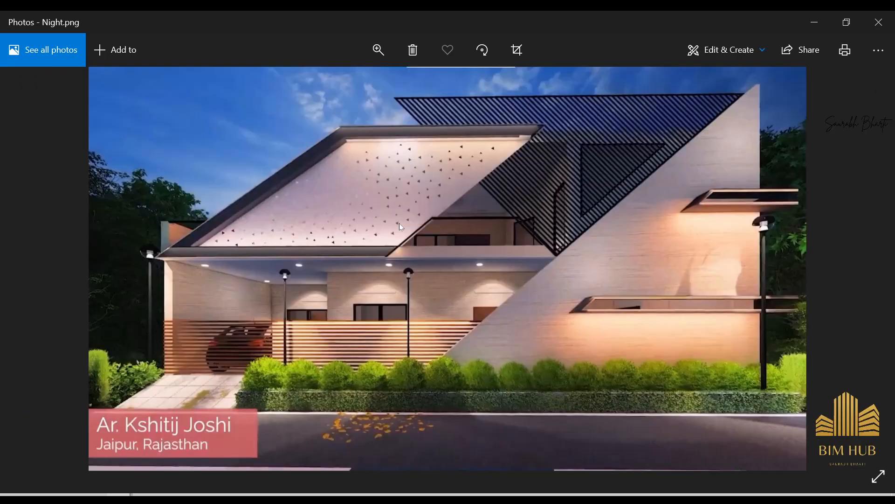
pyautogui.press('Right')
pyautogui.press('Right')
pyautogui.press('Left')
pyautogui.press('Left')
pyautogui.press('Left')
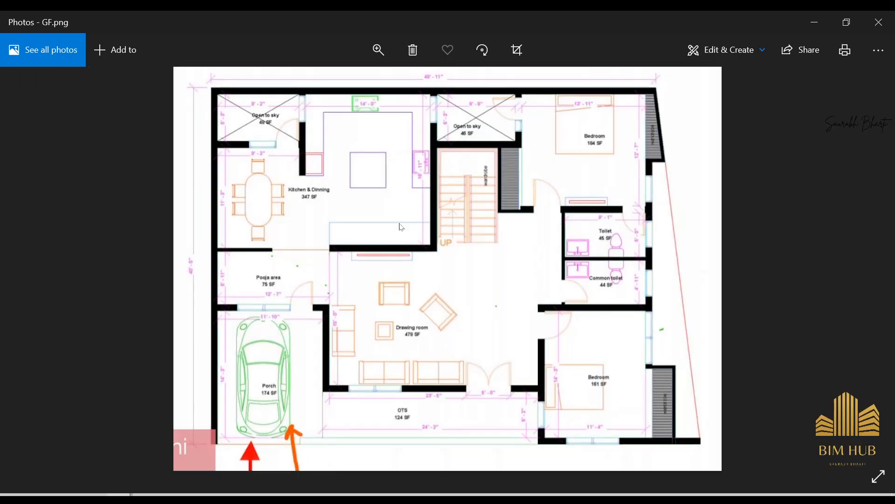
pyautogui.press('Right')
pyautogui.press('Left')
pyautogui.press('Right')
pyautogui.press('Right')
pyautogui.press('Right')
pyautogui.press('Right')
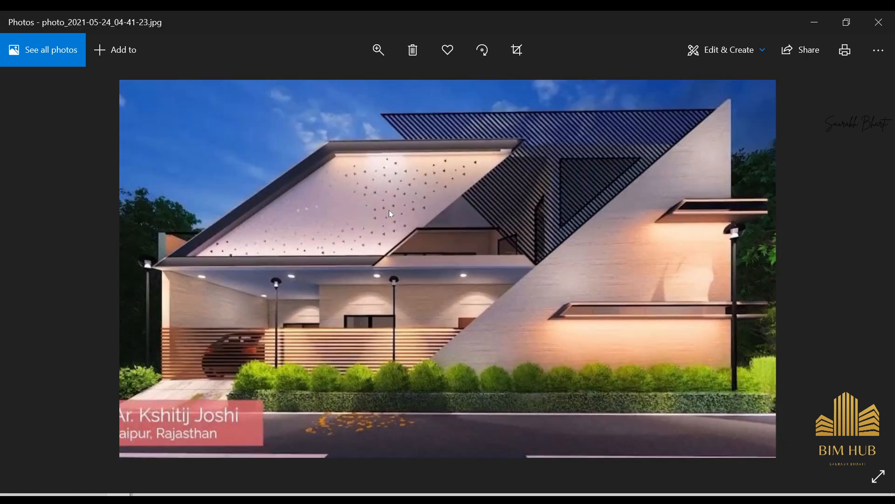
pyautogui.press('Left')
pyautogui.press('Left')
pyautogui.press('Left')
pyautogui.press('Left')
pyautogui.press('Left')
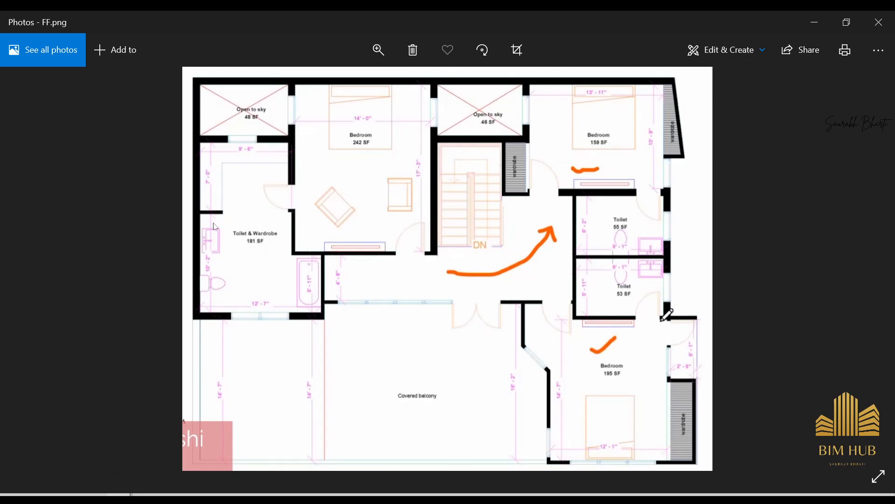
# Return to Revit and set the name of room 2, the large room between the two OTS spaces, to Drawing room
pyautogui.hotkey('alt', 'Tab')
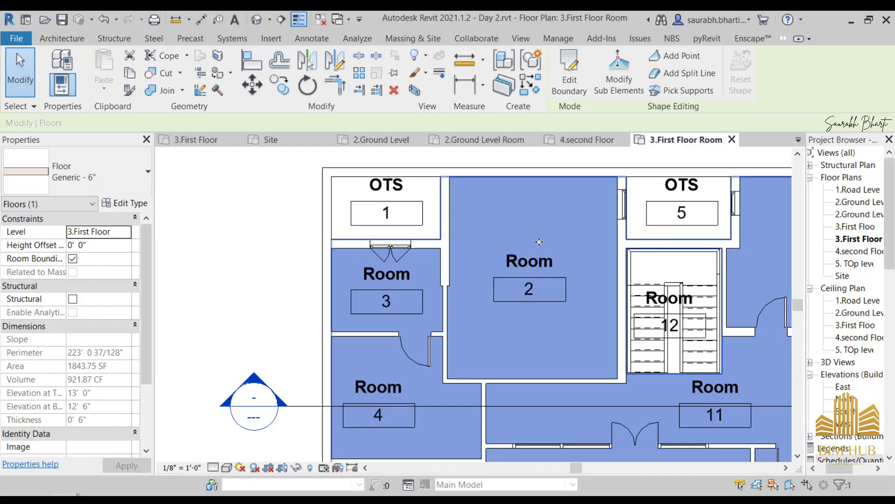
pyautogui.press('Escape')
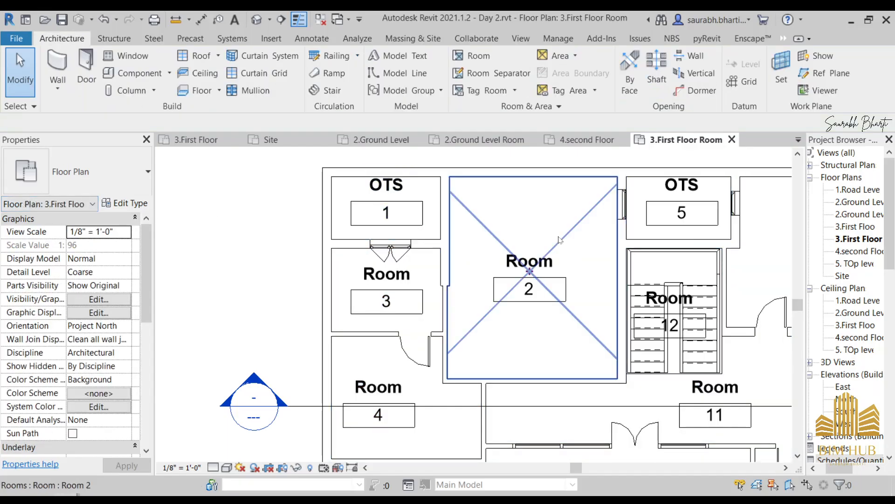
pyautogui.click(558, 236)
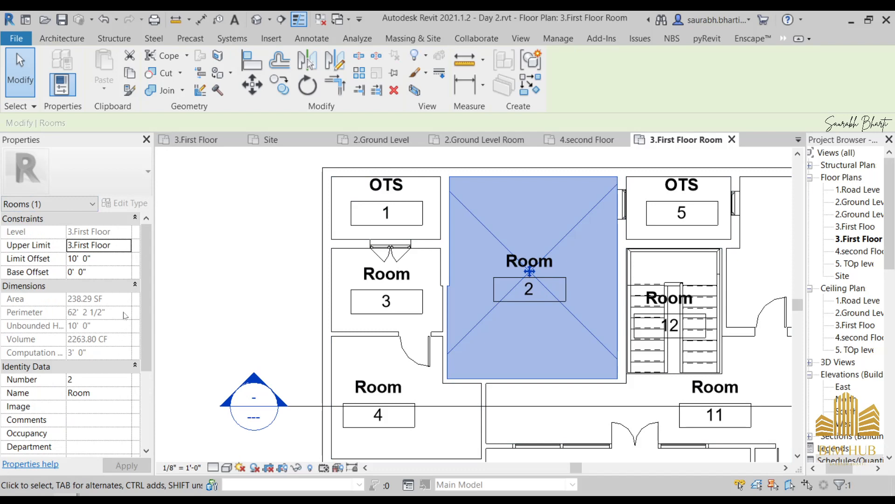
pyautogui.click(131, 393)
pyautogui.click(129, 394)
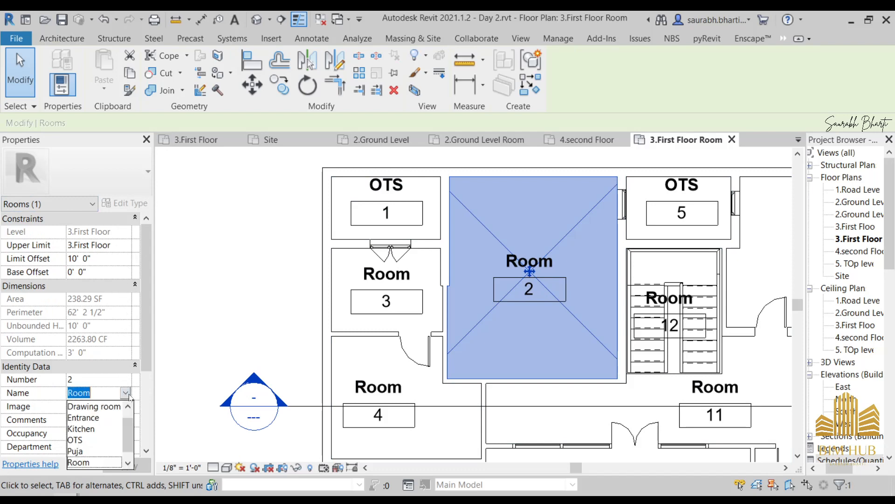
pyautogui.scroll(1, 98, 433)
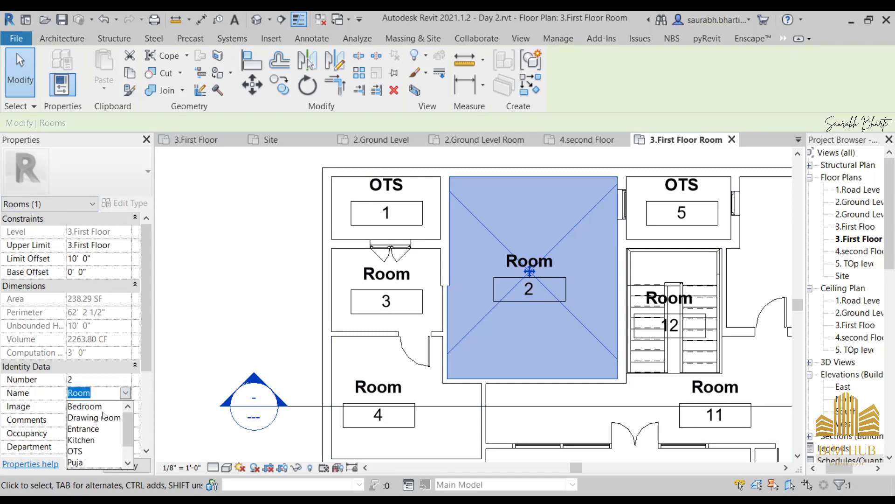
pyautogui.click(94, 417)
# Set the name of room 3, directly below the upper-left OTS, to Toilet
pyautogui.click(387, 275)
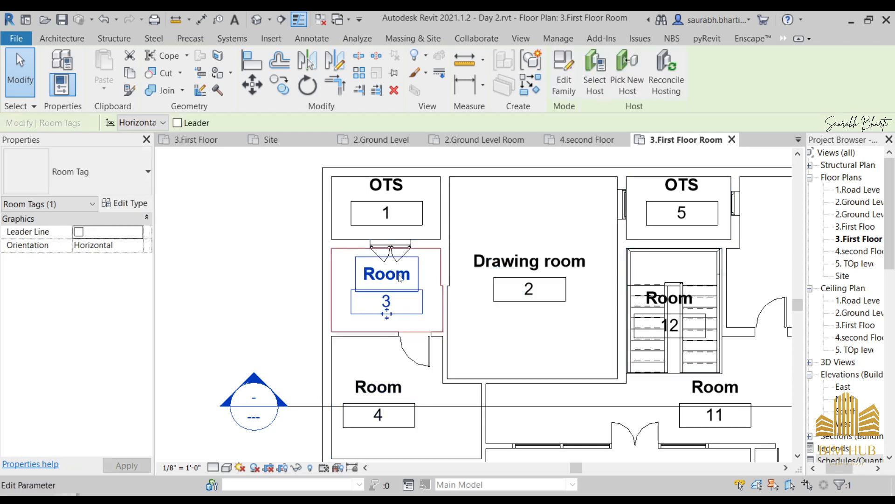
pyautogui.click(387, 274)
pyautogui.click(226, 292)
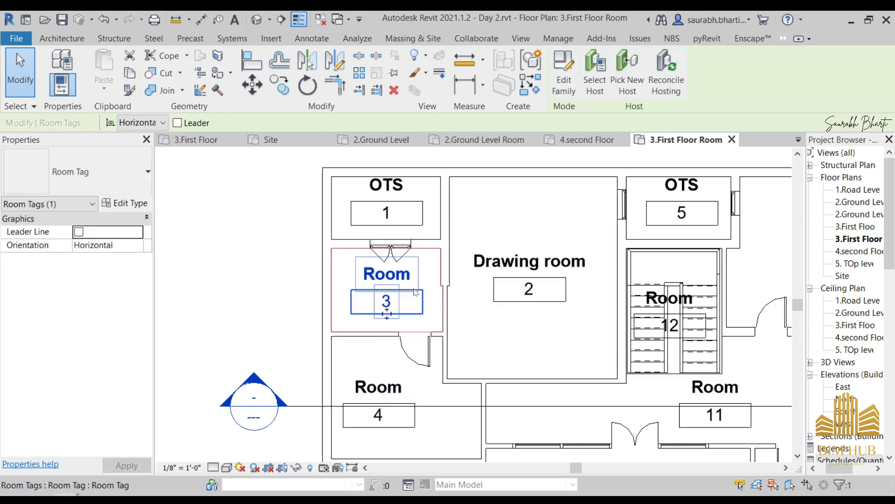
pyautogui.click(416, 292)
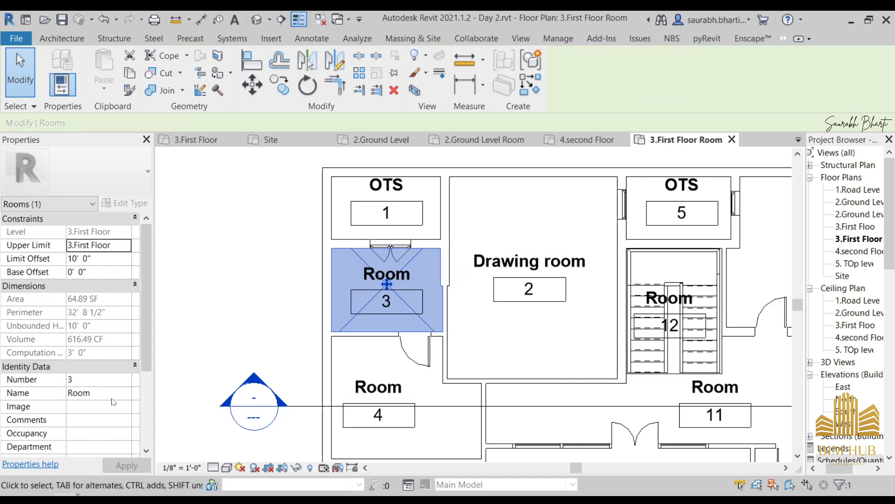
pyautogui.click(130, 395)
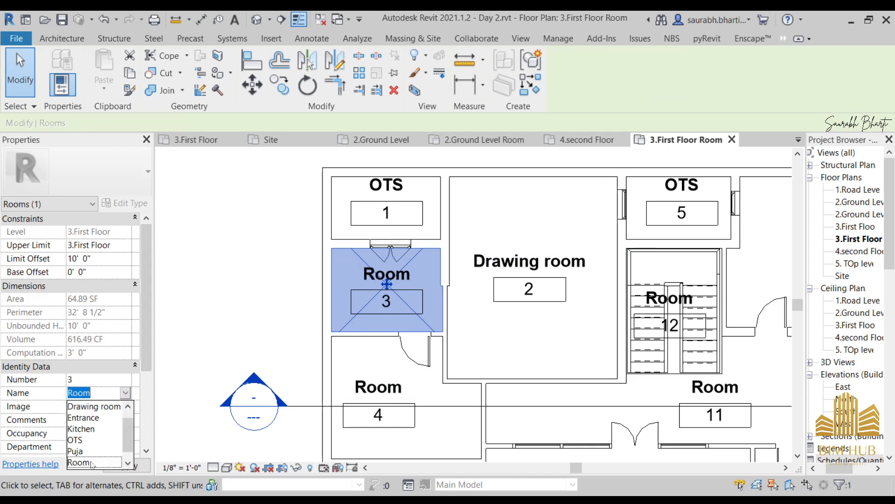
pyautogui.scroll(1, 99, 438)
pyautogui.scroll(-2, 96, 418)
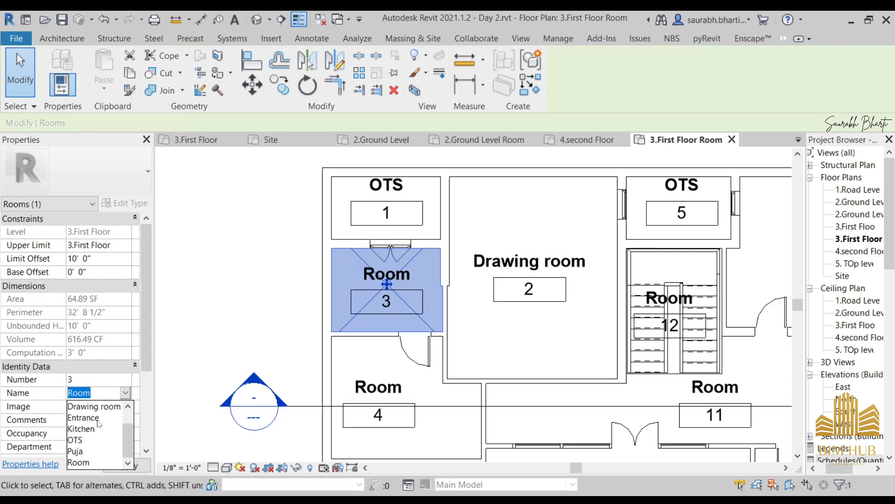
pyautogui.click(93, 462)
# Check the toilet and wardrobe area on FF.png in Photos and set the name of room 4, below room 3, to Toilet
pyautogui.hotkey('alt', 'Tab')
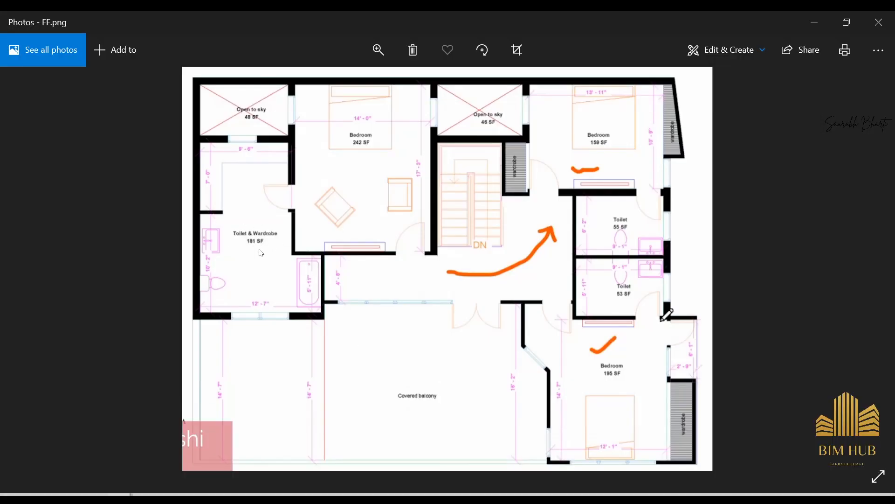
pyautogui.hotkey('alt', 'Tab')
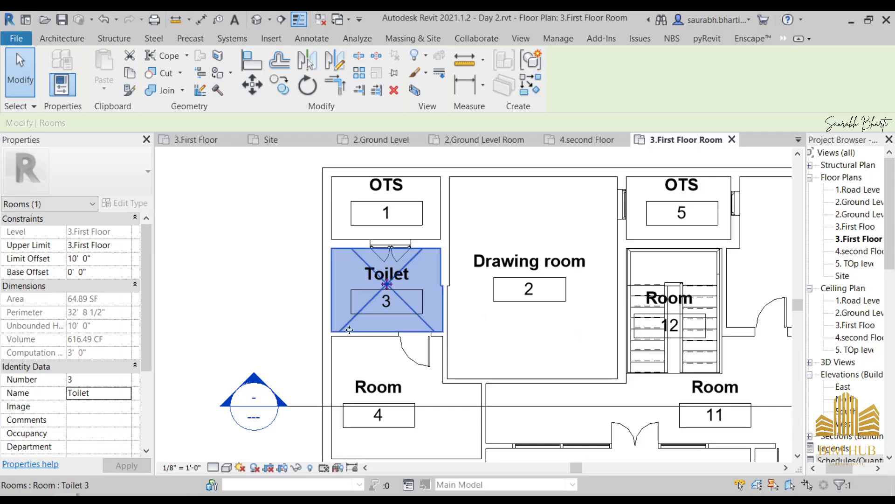
pyautogui.click(392, 393)
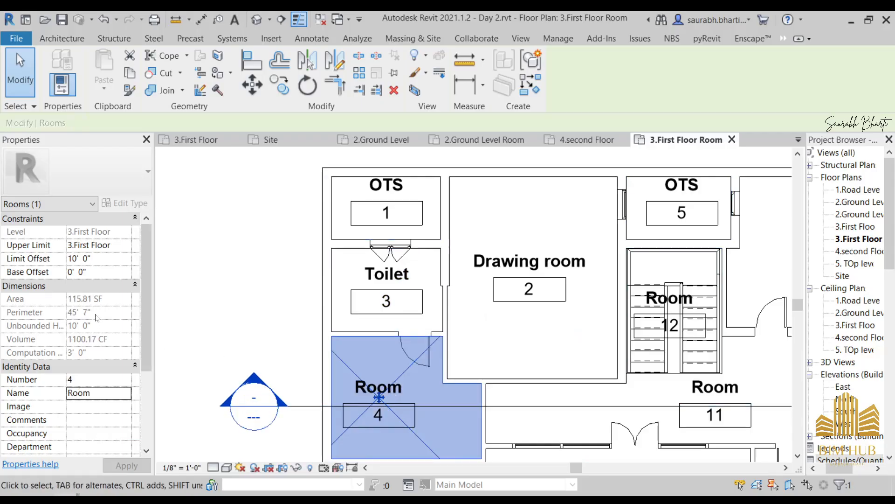
pyautogui.click(126, 393)
pyautogui.click(93, 462)
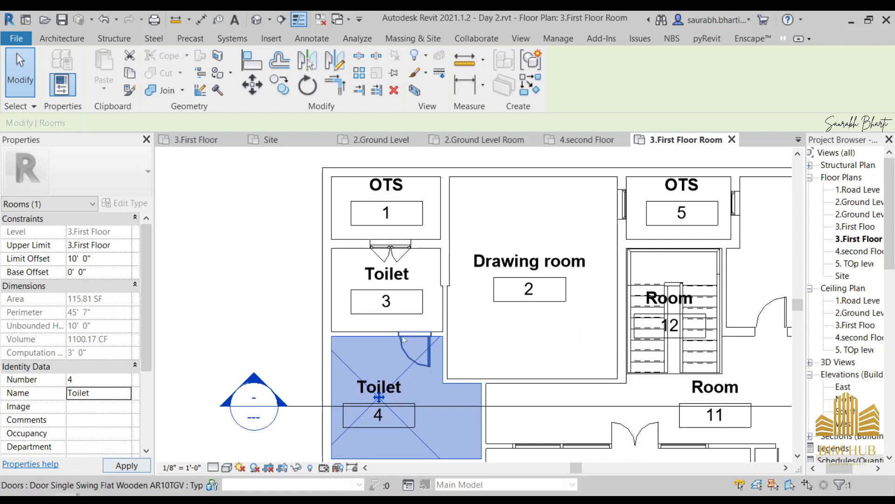
# Rename room 3 as Wardrobe, checking the FF.png reference plan in Photos
pyautogui.doubleClick(373, 274)
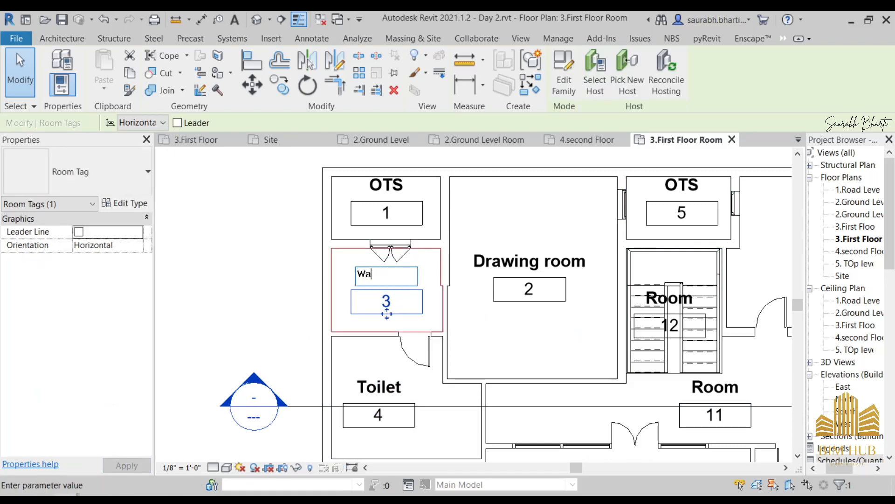
pyautogui.hotkey('alt', 'Tab')
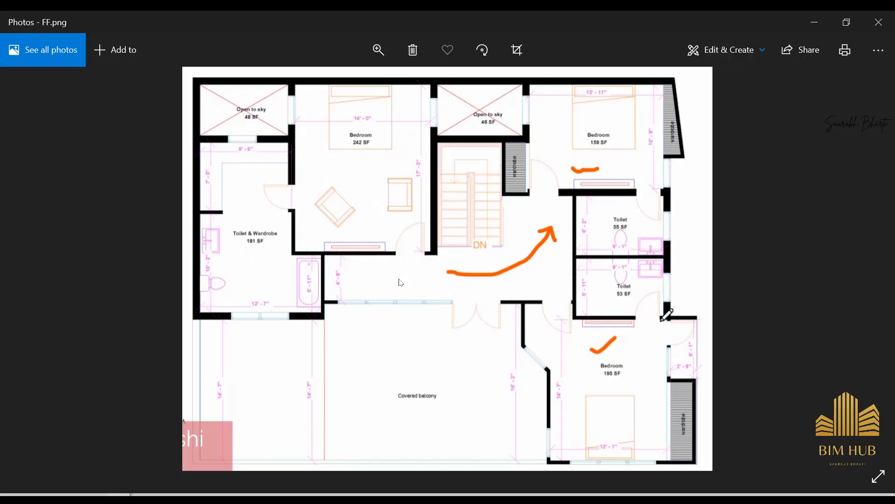
pyautogui.hotkey('alt', 'Tab')
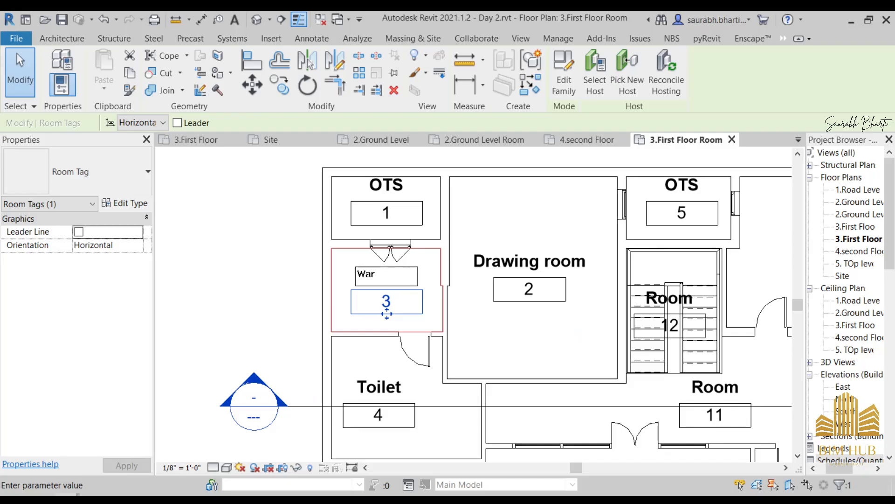
pyautogui.press('Return')
pyautogui.click(400, 282)
pyautogui.press('Return')
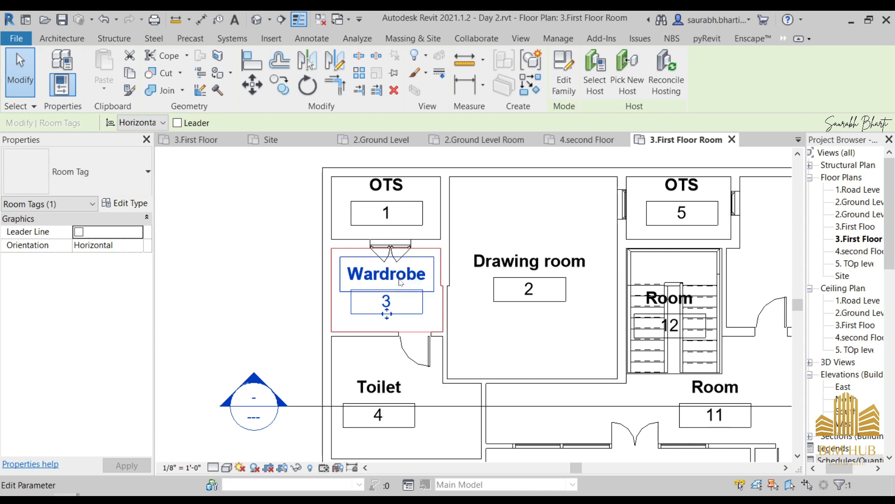
# Check the circulation area on FF.png in Photos and rename room 11, below the staircase, as Pathway
pyautogui.scroll(-2, 399, 279)
pyautogui.moveTo(611, 352); pyautogui.dragTo(544, 339, button='middle')
pyautogui.scroll(2, 531, 335)
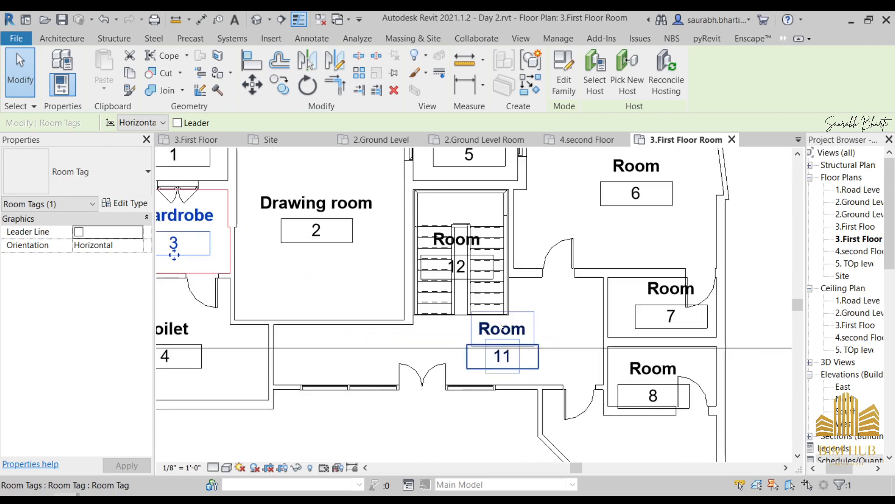
pyautogui.hotkey('alt', 'Tab')
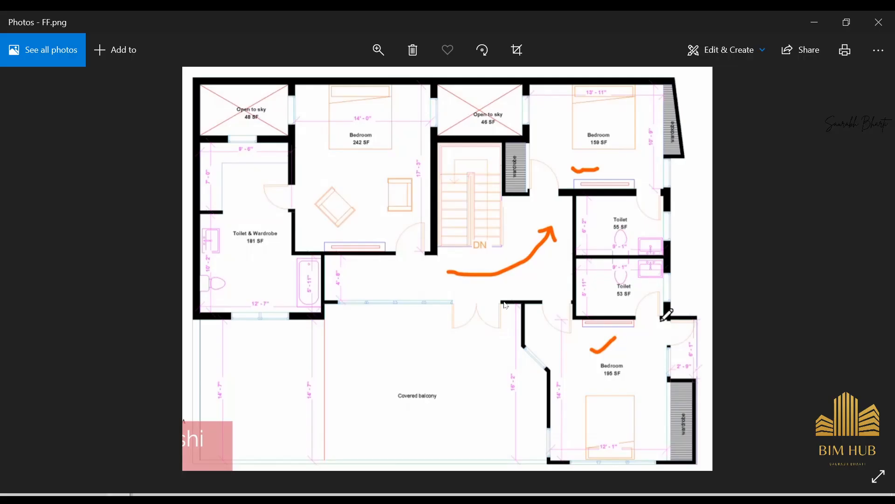
pyautogui.hotkey('alt', 'Tab')
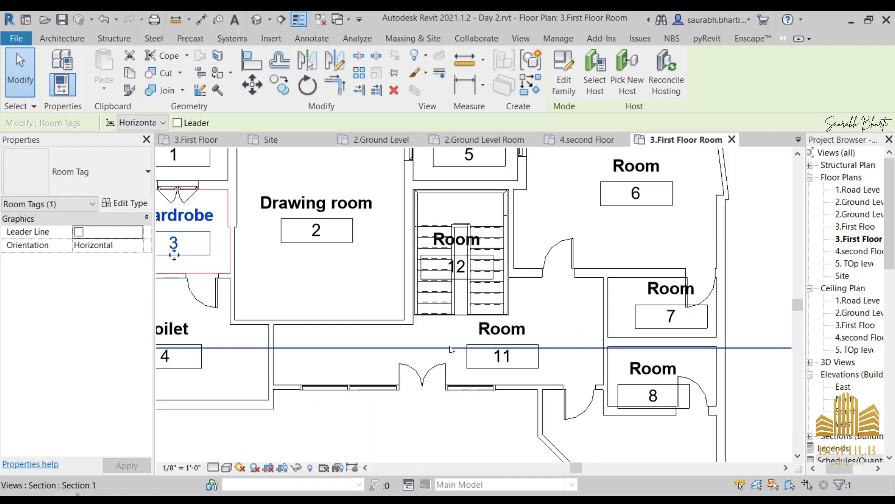
pyautogui.click(512, 337)
pyautogui.click(512, 336)
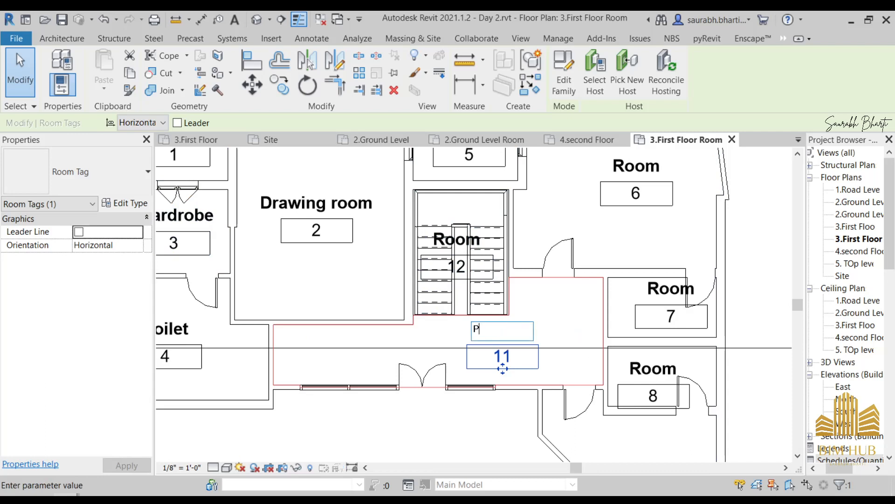
pyautogui.write('Pathway')
pyautogui.press('Return')
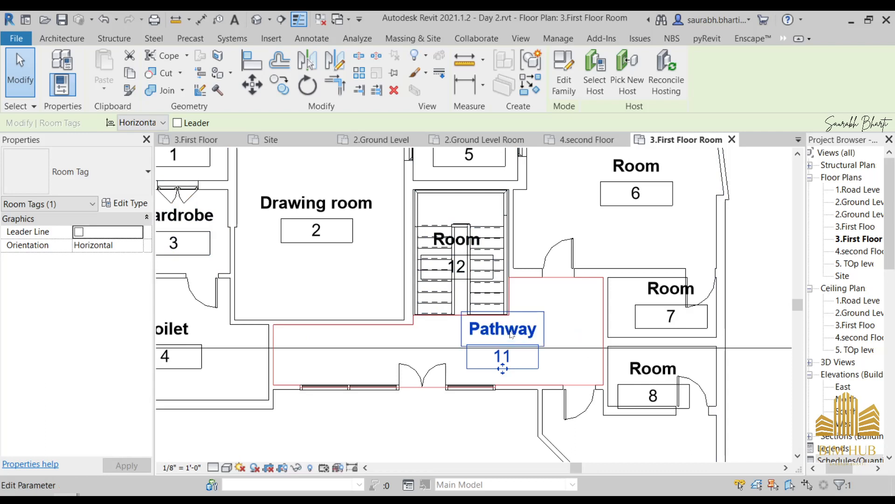
# Rename room 12, the staircase above the Pathway, as Stair
pyautogui.click(456, 239)
pyautogui.click(456, 239)
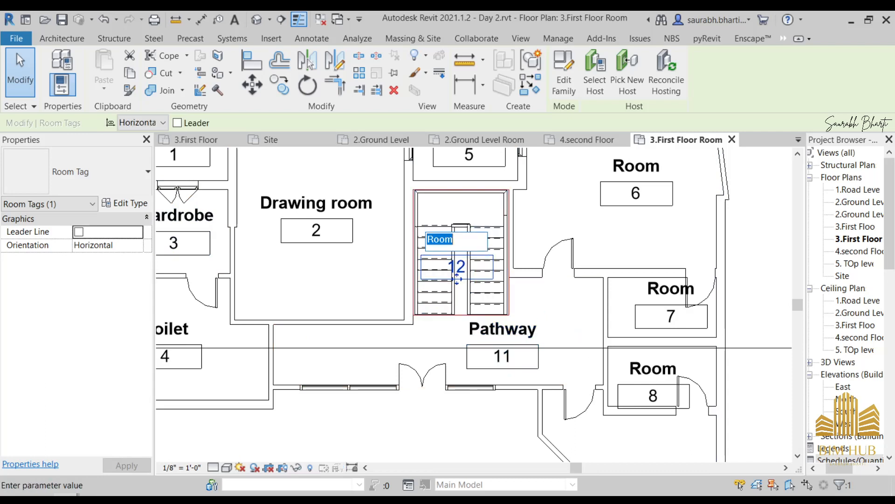
pyautogui.write('Stair')
pyautogui.press('Return')
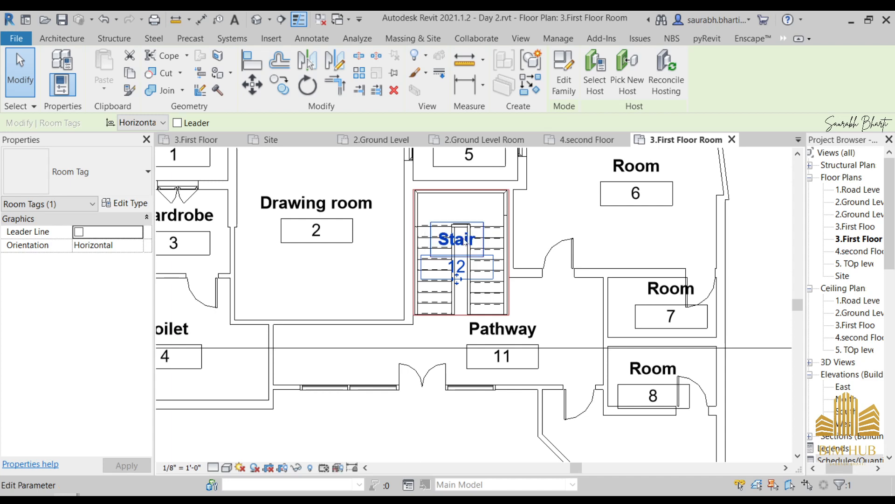
pyautogui.moveTo(644, 201); pyautogui.dragTo(539, 298, button='middle')
pyautogui.scroll(3, 538, 298)
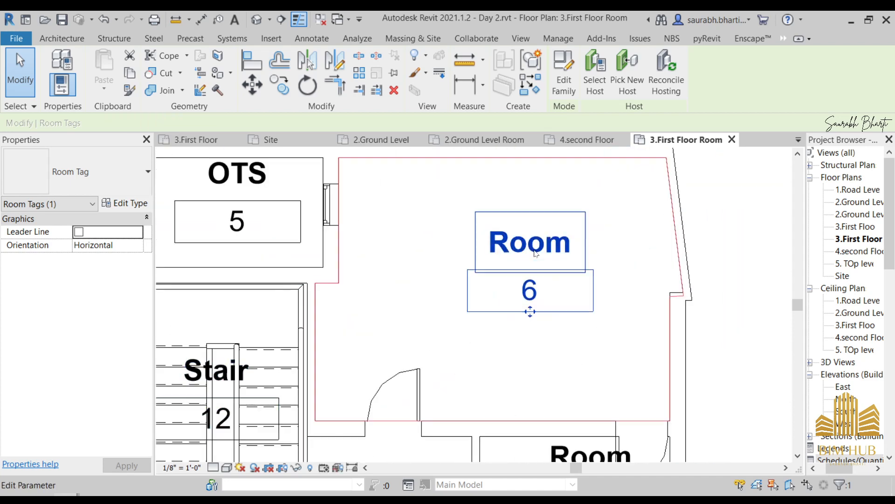
pyautogui.click(536, 294)
pyautogui.click(529, 243)
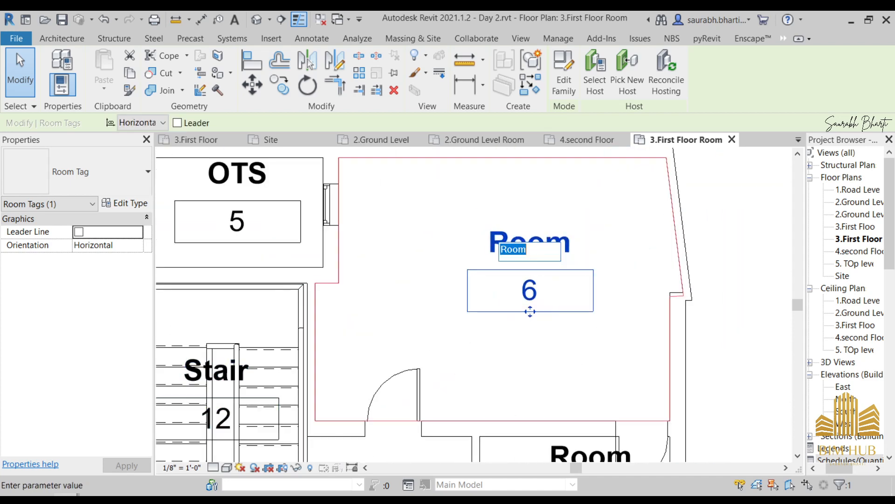
pyautogui.click(660, 232)
pyautogui.click(597, 344)
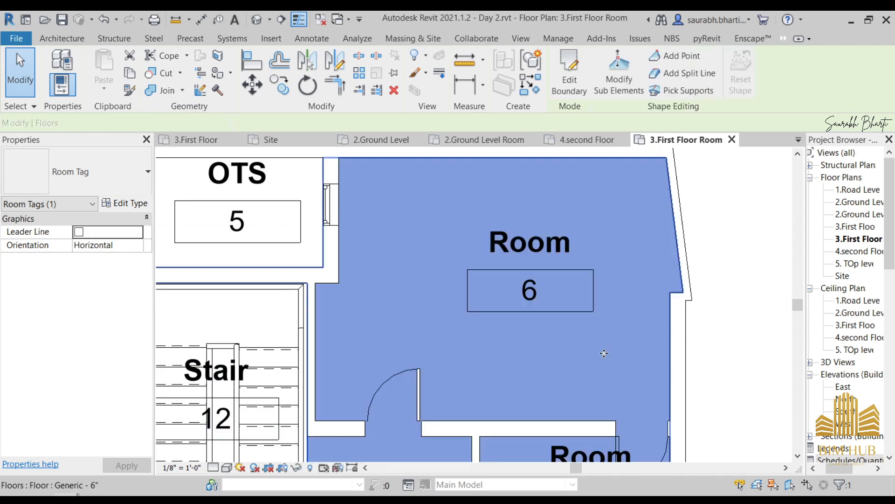
pyautogui.click(718, 302)
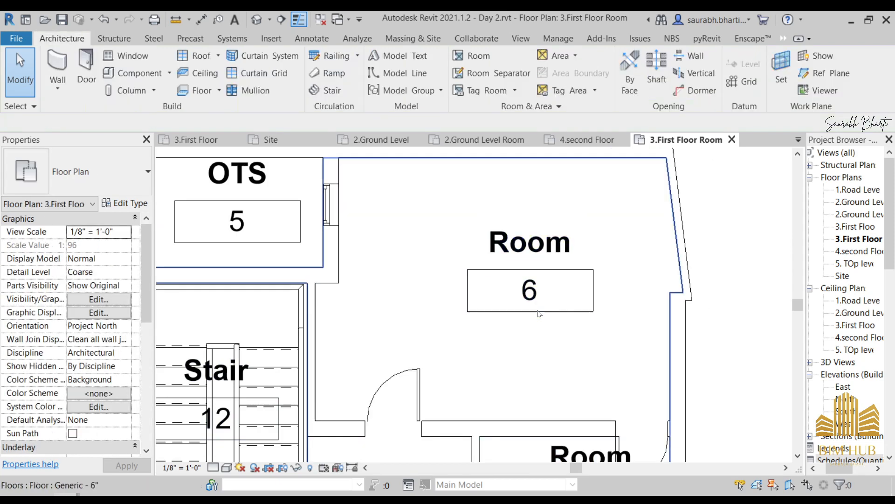
# Set the name of room 6, the large upper-right room beside the OTS, to Bedroom
pyautogui.click(495, 310)
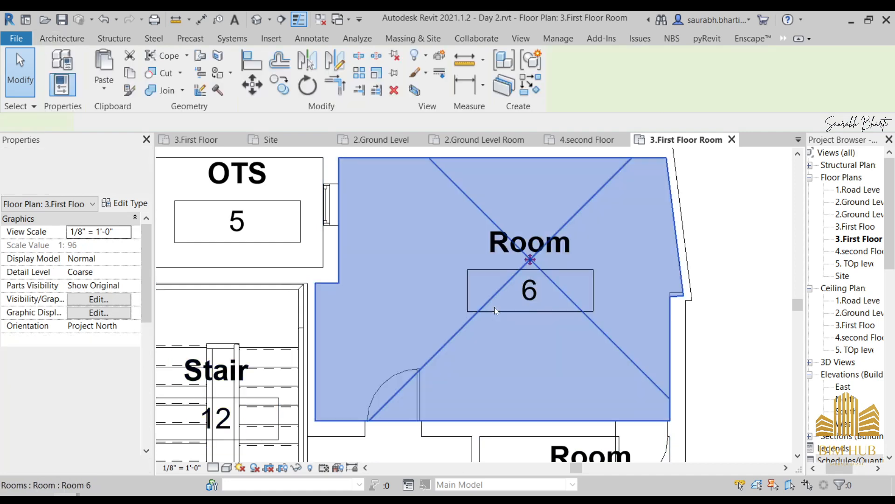
pyautogui.click(125, 393)
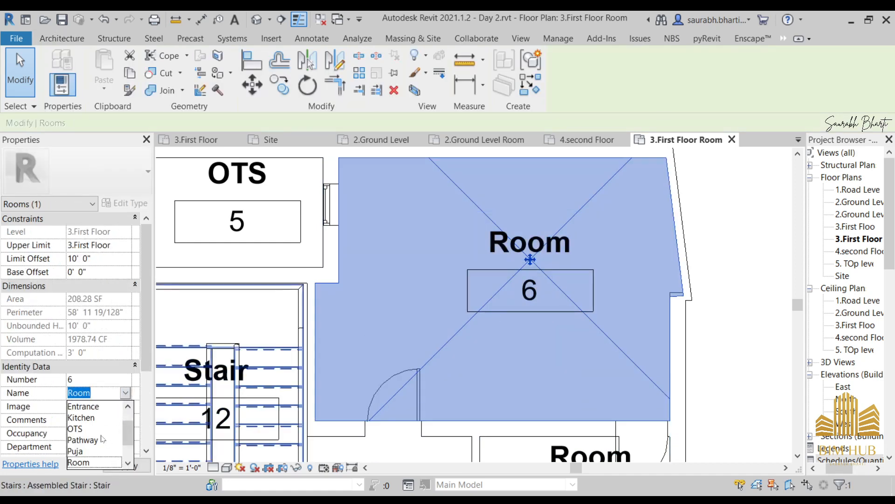
pyautogui.scroll(-1, 100, 433)
pyautogui.scroll(2, 104, 466)
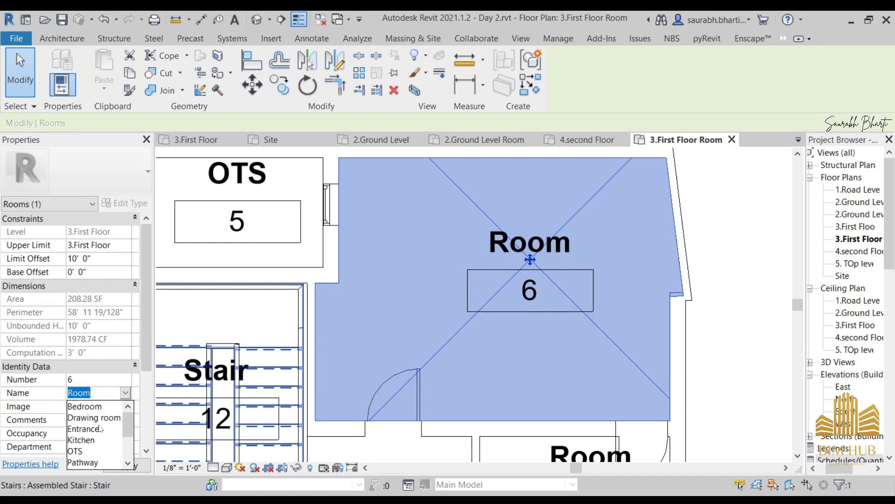
pyautogui.click(84, 405)
# Check the rooms below the upper-right bedroom on FF.png in Photos and set the name of room 7 to Toilet in Revit
pyautogui.scroll(-2, 587, 368)
pyautogui.scroll(1, 587, 369)
pyautogui.moveTo(581, 407); pyautogui.dragTo(616, 308, button='middle')
pyautogui.scroll(1, 615, 311)
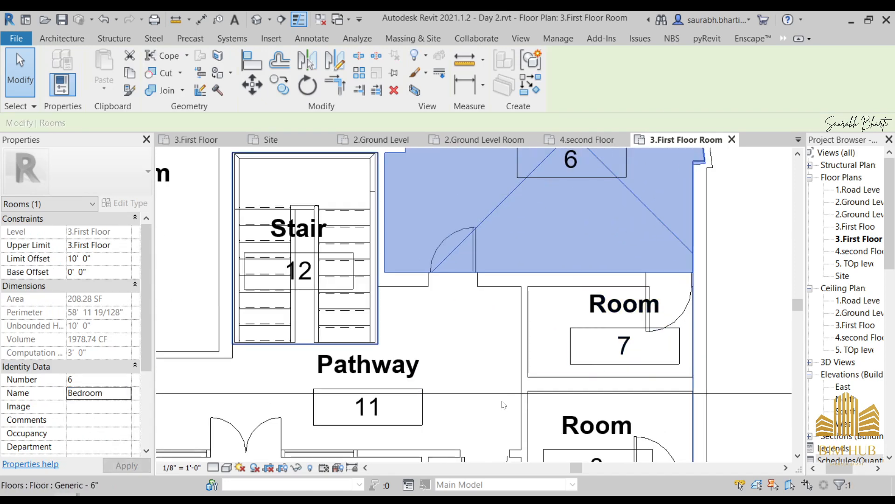
pyautogui.hotkey('alt', 'Tab')
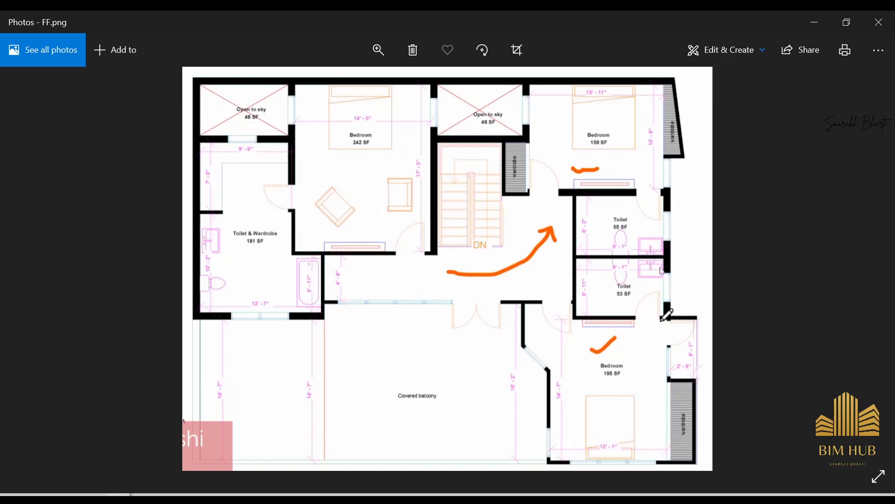
pyautogui.click(813, 21)
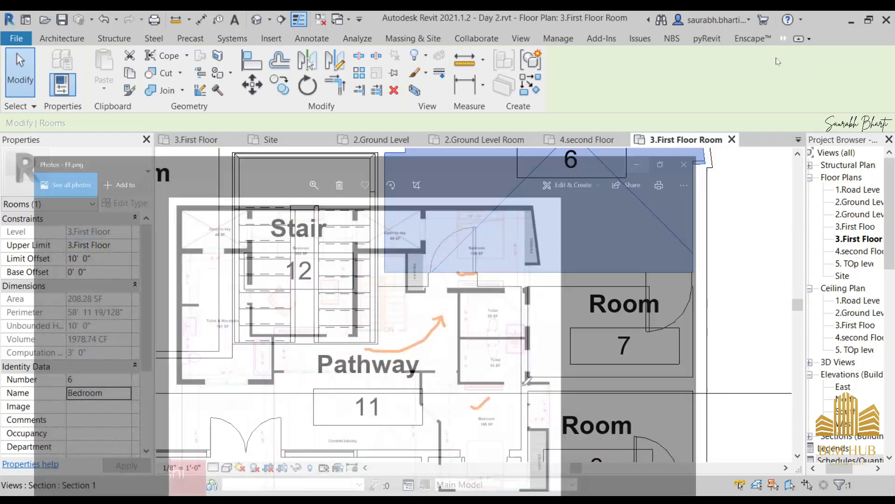
pyautogui.scroll(-2, 608, 322)
pyautogui.moveTo(610, 332); pyautogui.dragTo(585, 211, button='middle')
pyautogui.scroll(2, 585, 211)
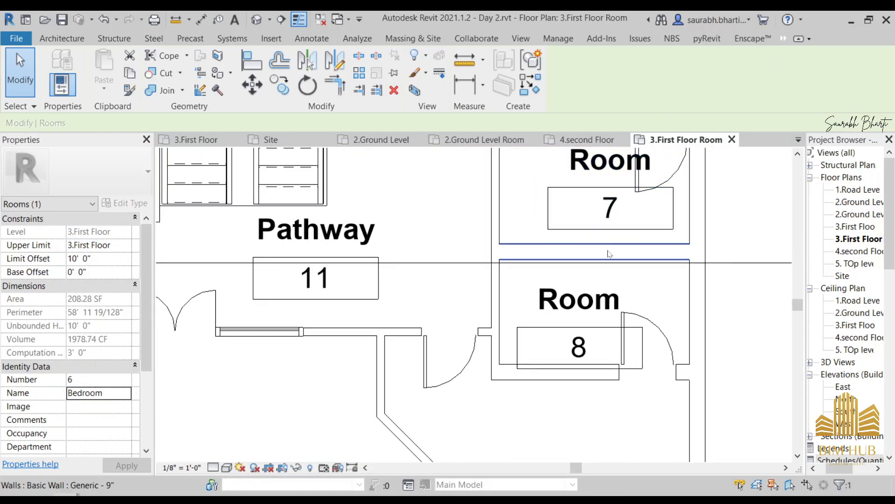
pyautogui.moveTo(610, 175); pyautogui.dragTo(603, 225, button='middle')
pyautogui.click(603, 224)
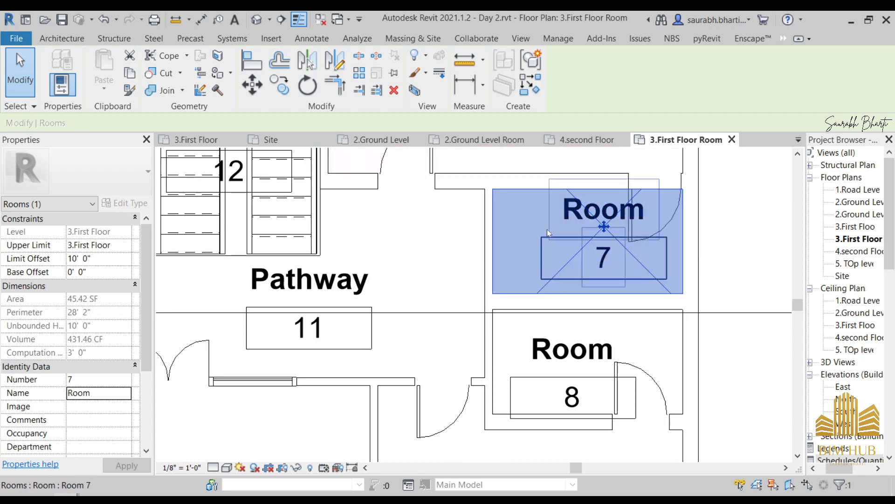
pyautogui.click(126, 393)
pyautogui.scroll(-1, 100, 455)
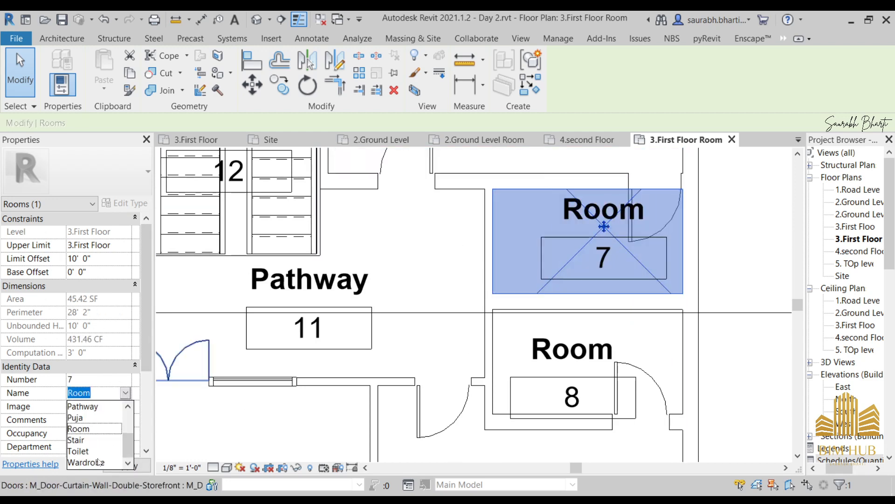
pyautogui.click(99, 449)
# Set the name of room 8, directly below room 7, to Toilet
pyautogui.click(578, 410)
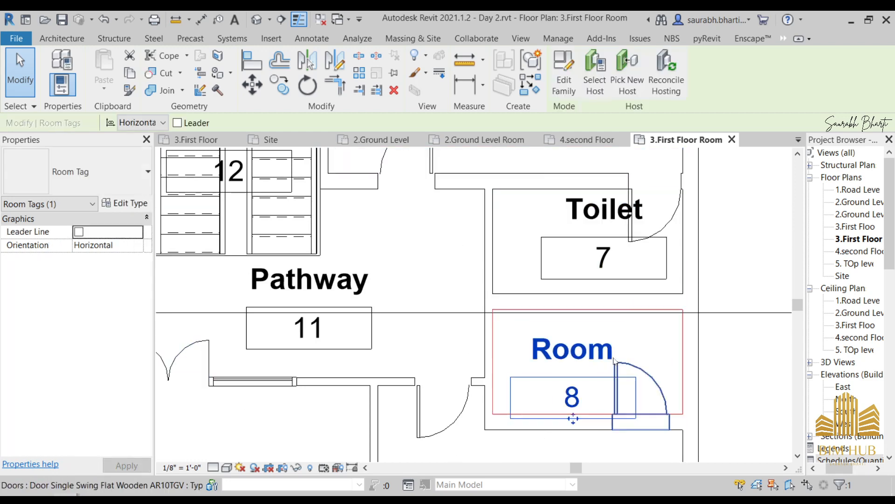
pyautogui.click(612, 357)
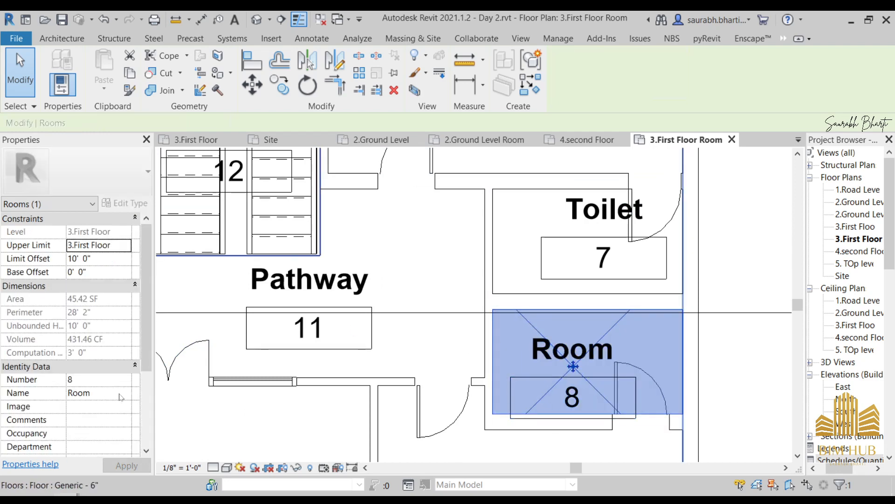
pyautogui.click(122, 394)
pyautogui.scroll(-1, 84, 452)
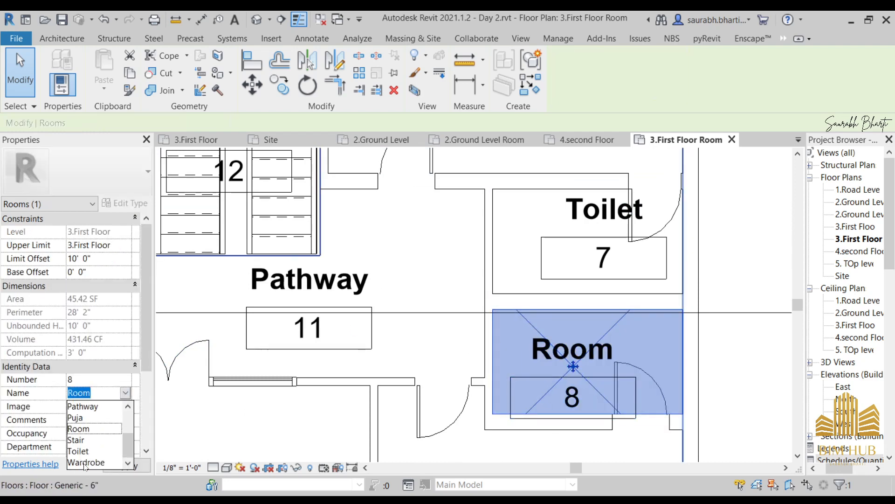
pyautogui.click(85, 449)
# Check the lower-right area on FF.png in Photos and set the name of room 10, below room 8, to Bedroom in Revit
pyautogui.scroll(-5, 547, 396)
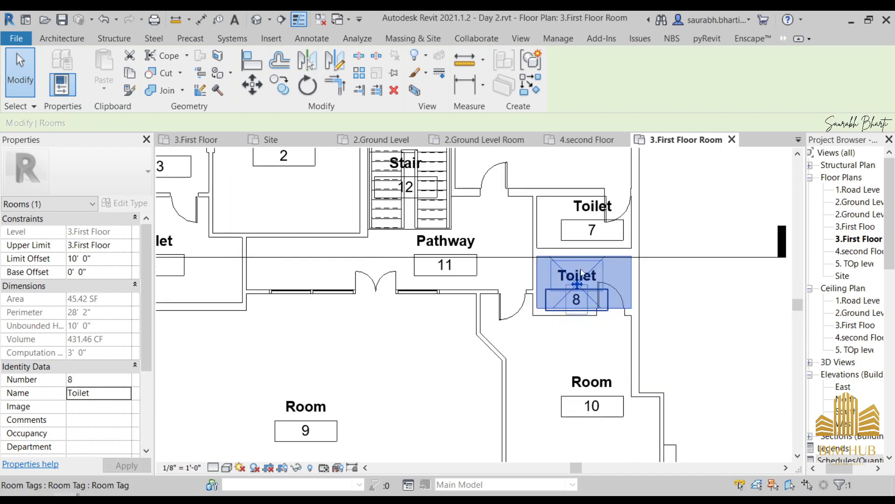
pyautogui.scroll(3, 602, 361)
pyautogui.hotkey('alt', 'Tab')
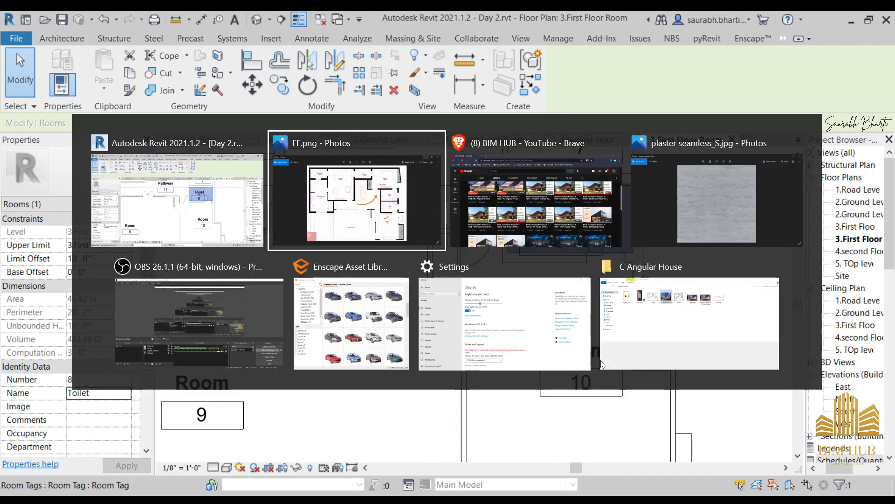
pyautogui.hotkey('alt', 'Tab')
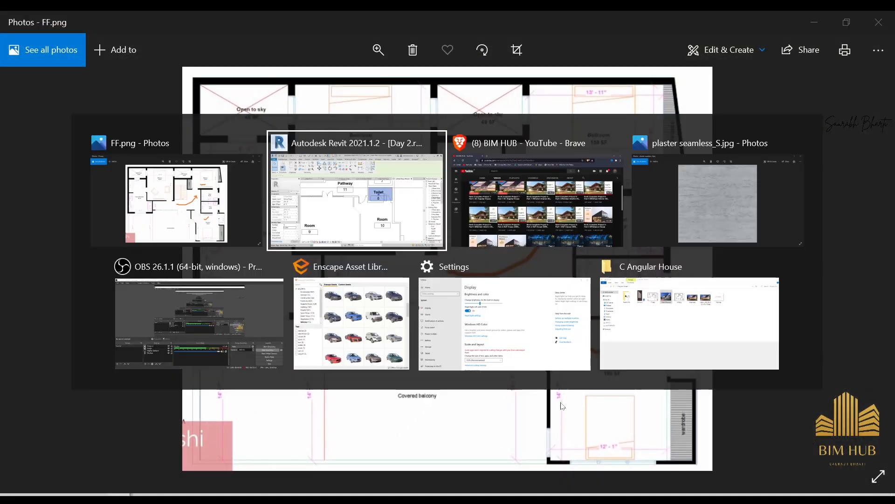
pyautogui.click(566, 353)
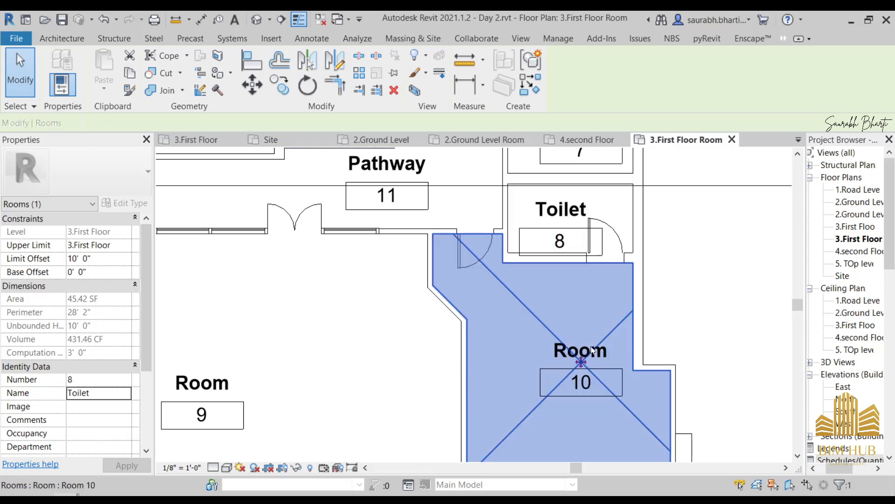
pyautogui.click(127, 393)
pyautogui.scroll(-1, 95, 429)
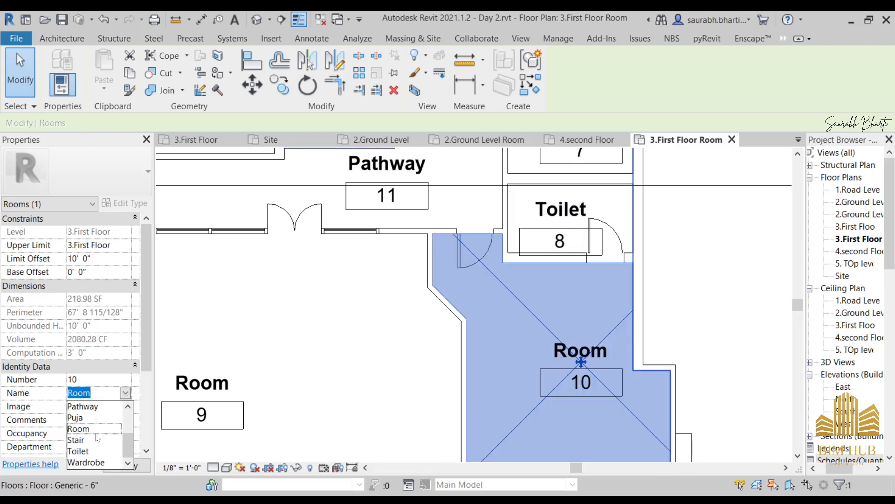
pyautogui.scroll(2, 96, 432)
pyautogui.click(102, 407)
# Check the large lower area on FF.png in Photos and rename room 9 as Balcony in Revit
pyautogui.scroll(-3, 410, 400)
pyautogui.scroll(3, 434, 438)
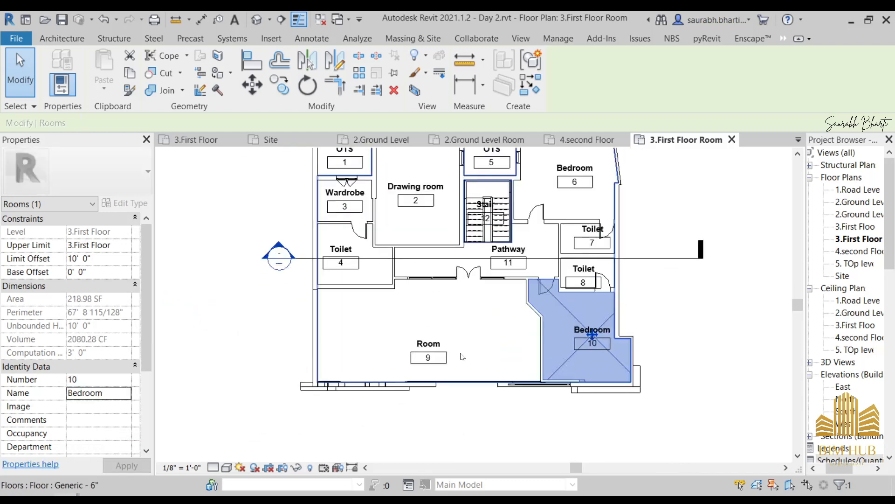
pyautogui.click(416, 411)
pyautogui.hotkey('alt', 'Tab')
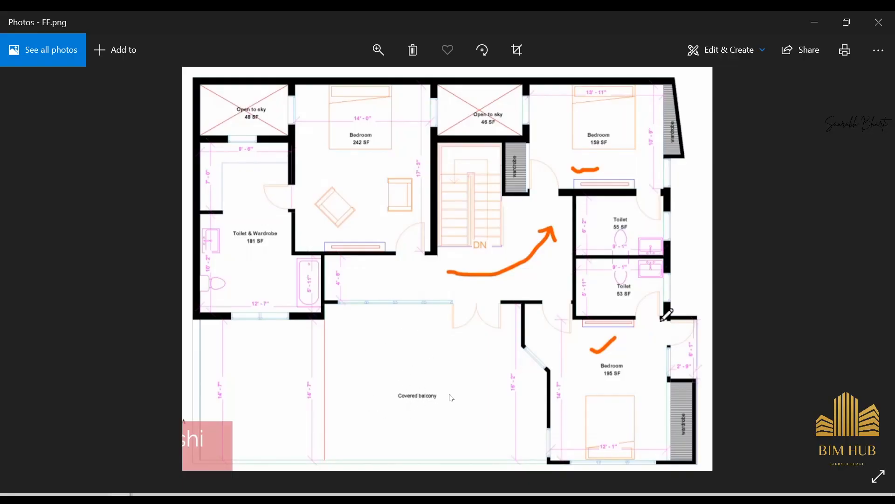
pyautogui.hotkey('alt', 'Tab')
pyautogui.click(413, 340)
pyautogui.click(413, 339)
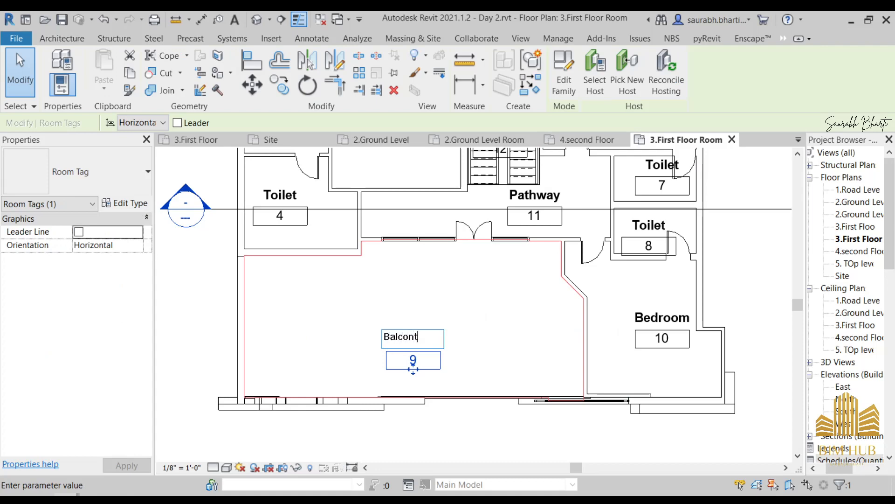
pyautogui.write('Balcony')
pyautogui.press('Return')
# Change the Drawing room tag (room 2) to the Room Tag With Area type
pyautogui.scroll(-4, 422, 343)
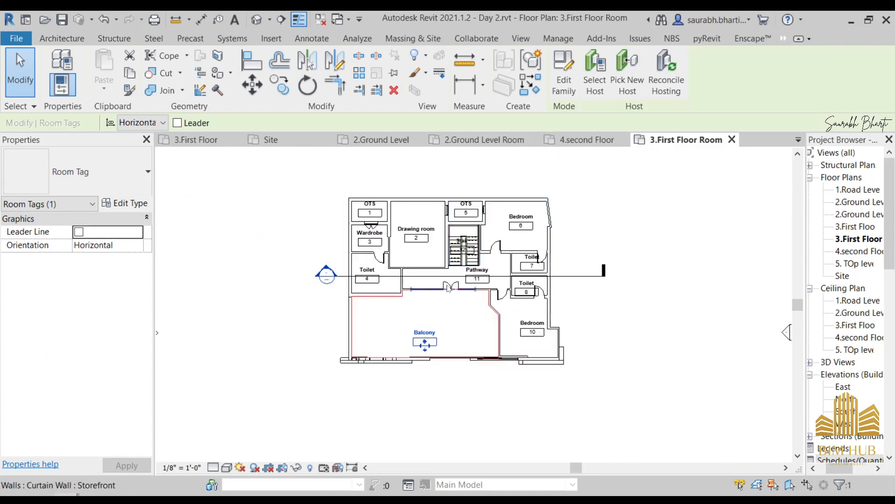
pyautogui.click(643, 196)
pyautogui.scroll(5, 436, 263)
pyautogui.scroll(-3, 436, 264)
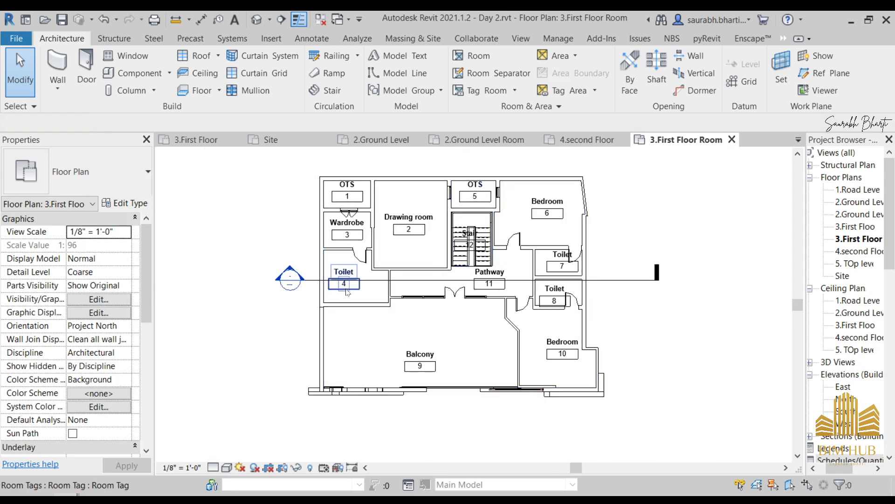
pyautogui.scroll(2, 425, 238)
pyautogui.scroll(1, 397, 219)
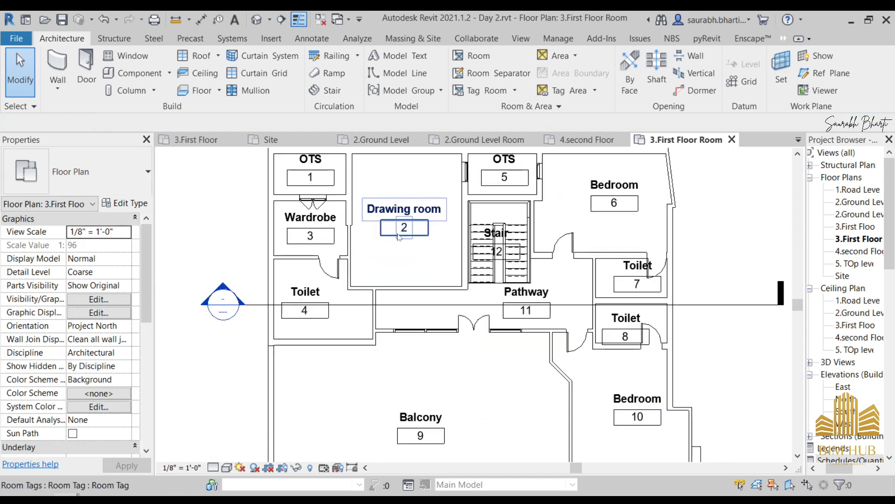
pyautogui.click(404, 227)
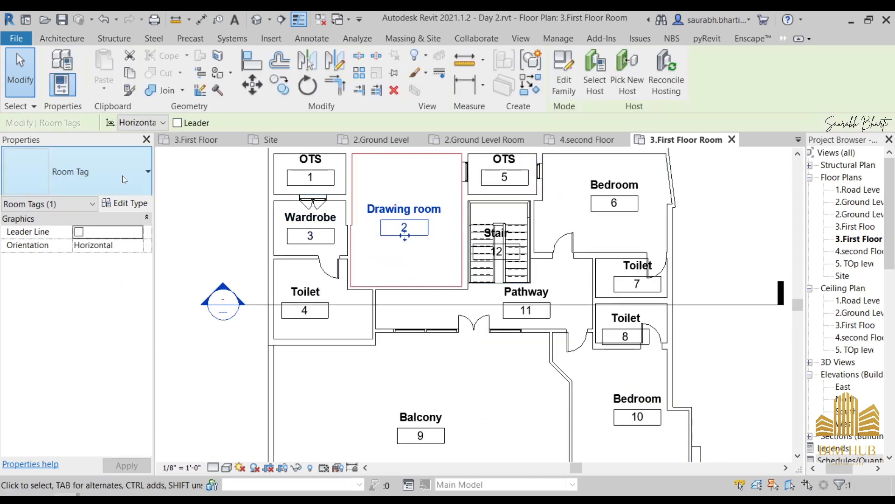
pyautogui.click(147, 172)
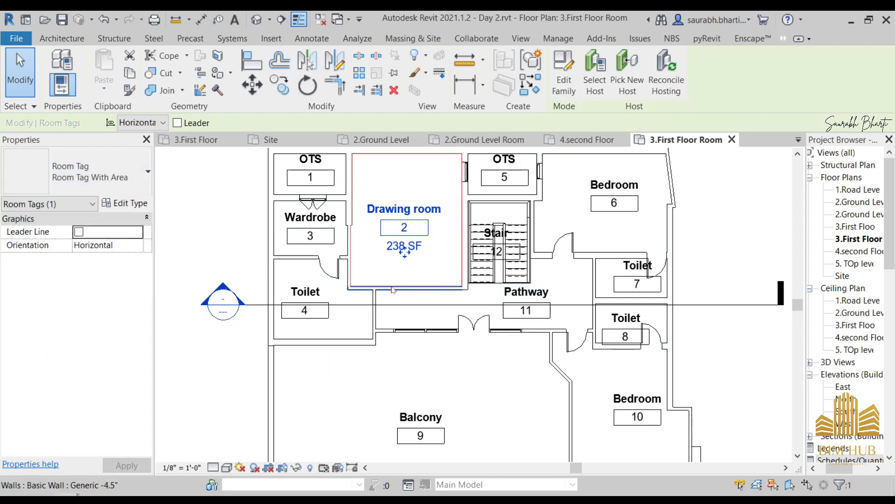
# Change the tags of Toilet 4 and OTS 1 to the Room Tag With Area type
pyautogui.click(305, 311)
pyautogui.click(147, 174)
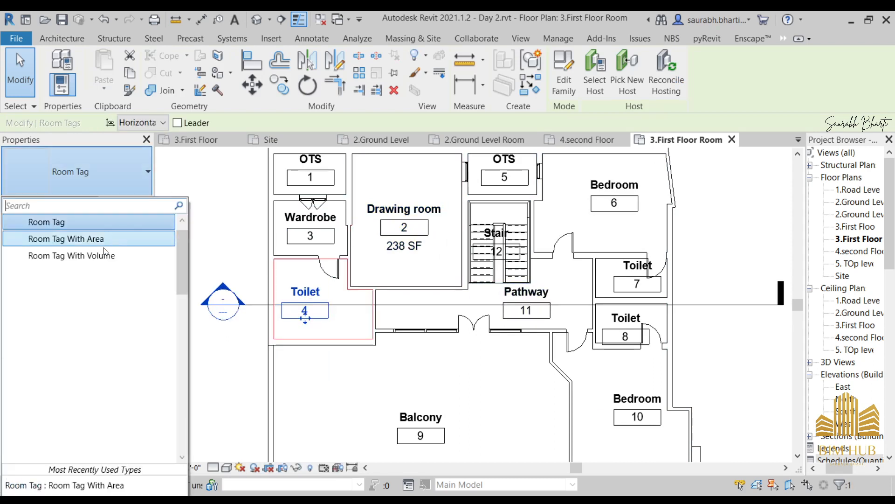
pyautogui.click(70, 237)
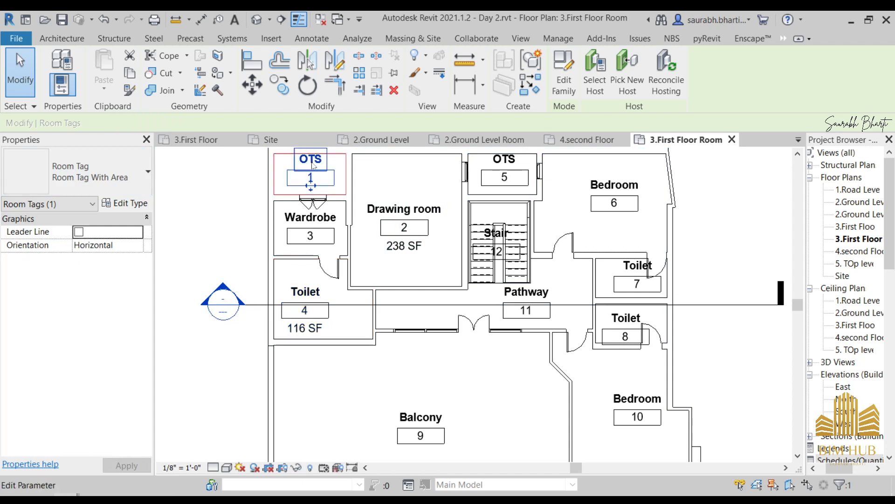
pyautogui.click(310, 177)
pyautogui.click(140, 172)
pyautogui.click(70, 238)
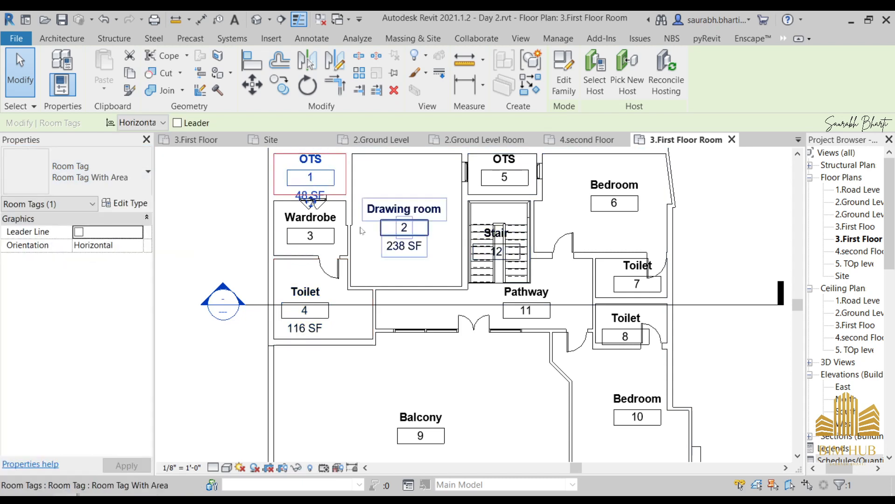
# Change the tags of Wardrobe 3 and OTS 5 to the Room Tag With Area type
pyautogui.click(311, 236)
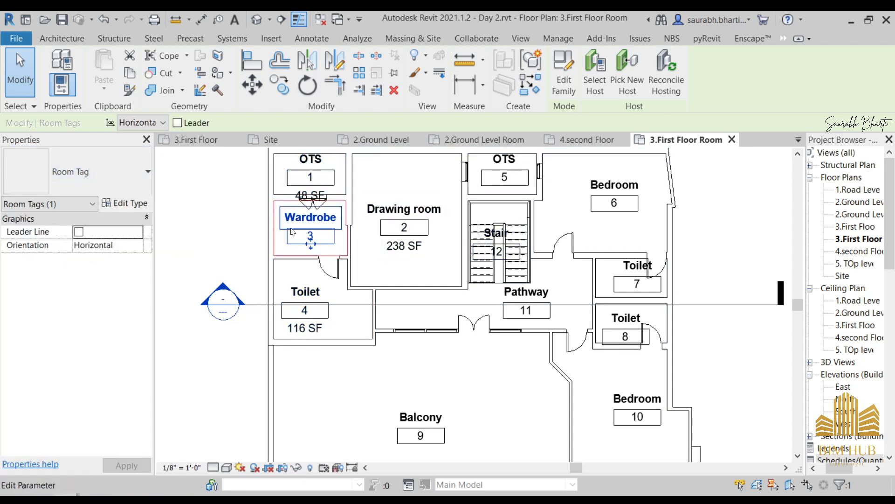
pyautogui.click(140, 171)
pyautogui.click(120, 243)
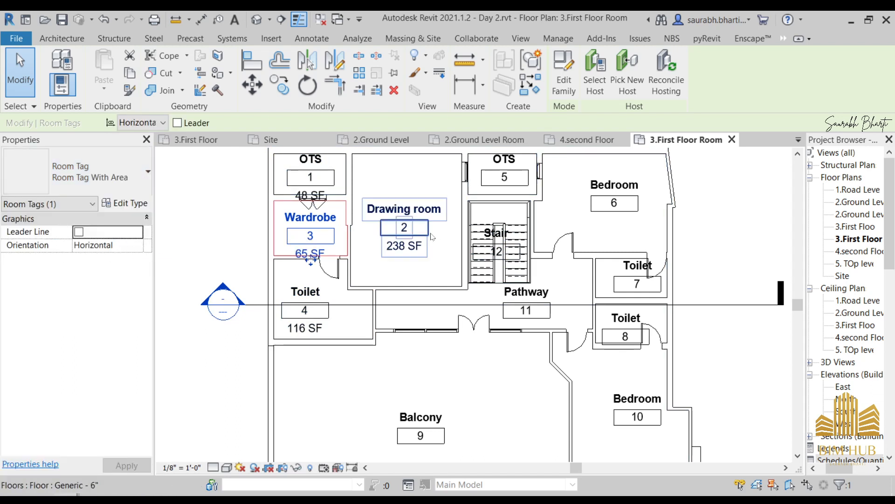
pyautogui.click(494, 169)
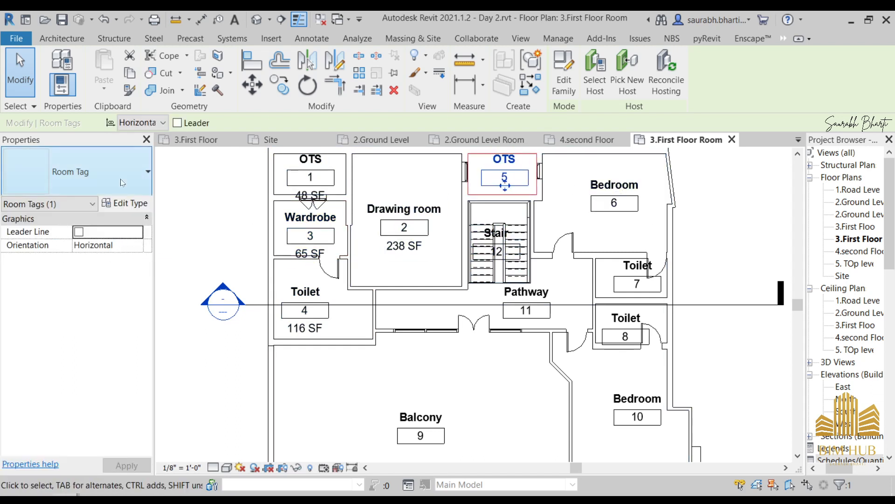
pyautogui.click(77, 171)
pyautogui.click(56, 180)
# Change the tags of Bedroom 6 and Pathway 11 to the Room Tag With Area type
pyautogui.click(614, 203)
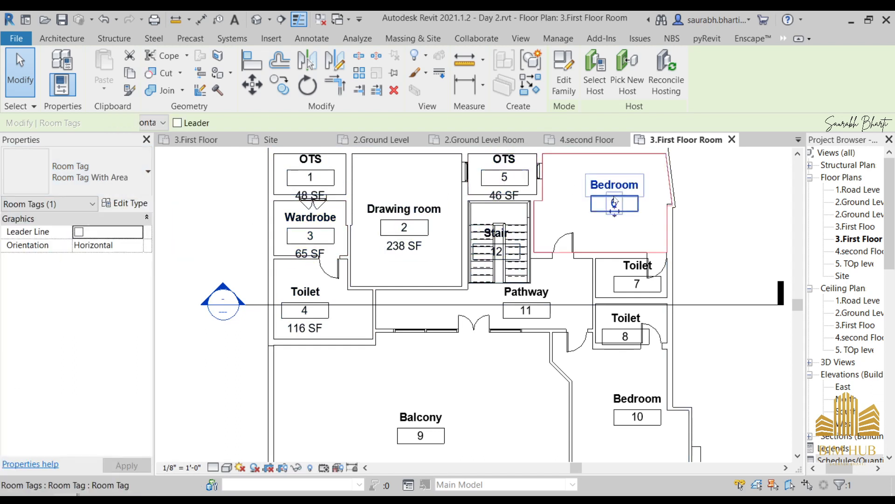
pyautogui.click(77, 172)
pyautogui.click(97, 238)
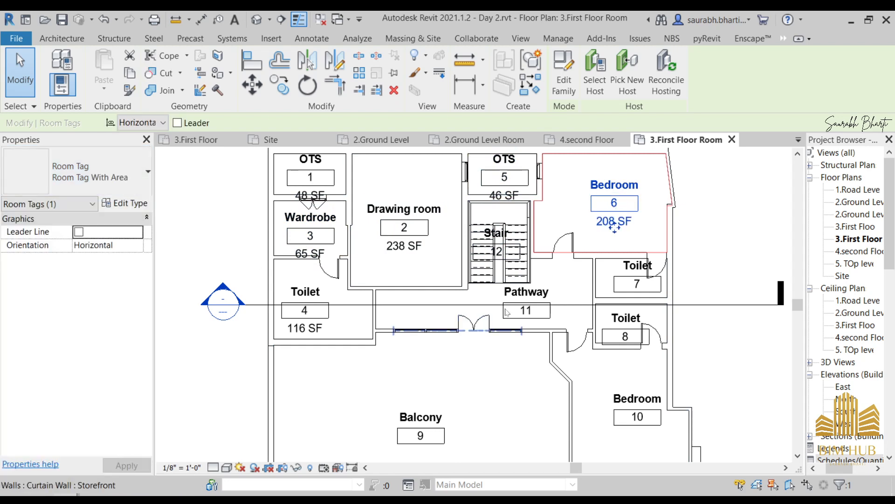
pyautogui.click(526, 310)
pyautogui.click(77, 171)
pyautogui.click(77, 256)
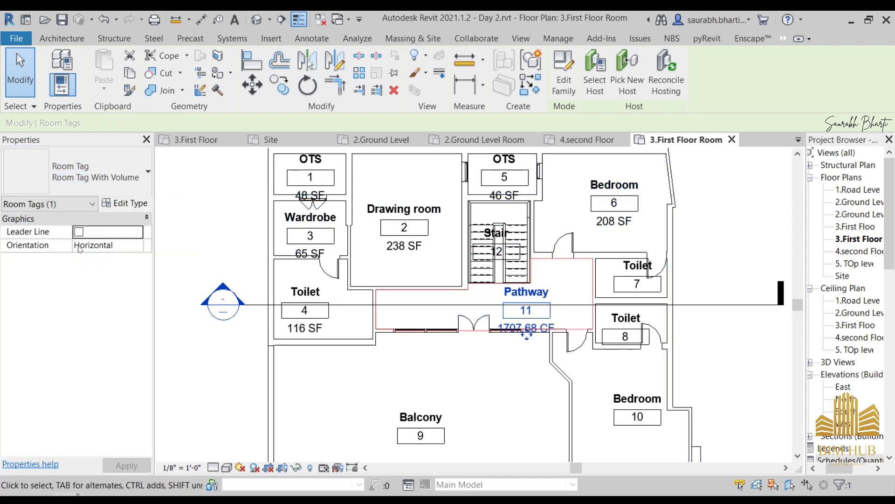
pyautogui.click(77, 171)
pyautogui.click(98, 237)
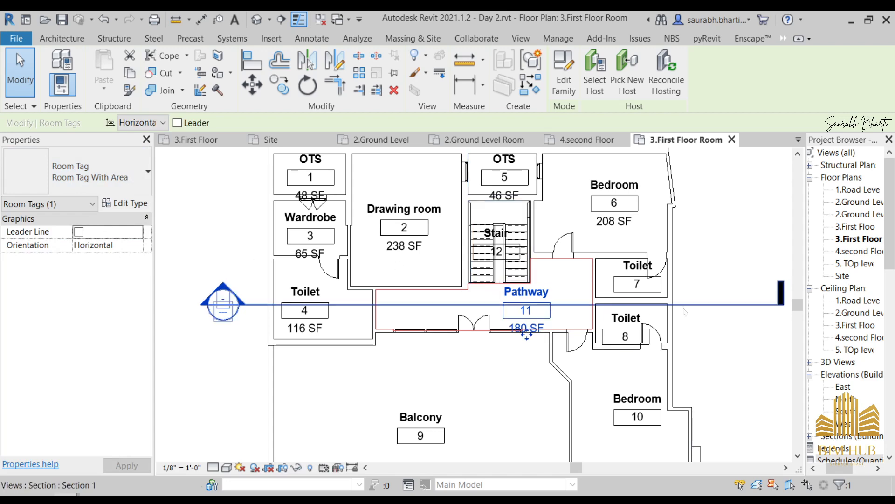
# Change the tags of Toilet 7 and Balcony 9 to the Room Tag With Area type
pyautogui.click(637, 283)
pyautogui.click(89, 180)
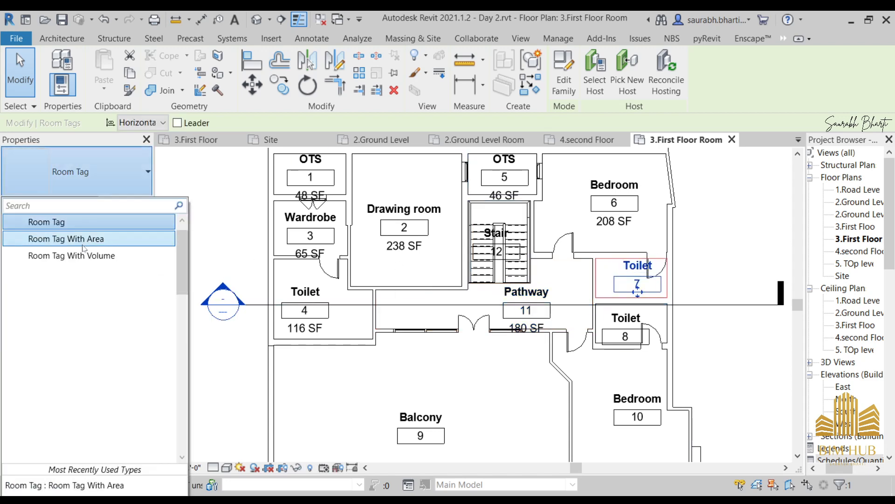
pyautogui.click(97, 237)
pyautogui.click(409, 403)
pyautogui.click(226, 335)
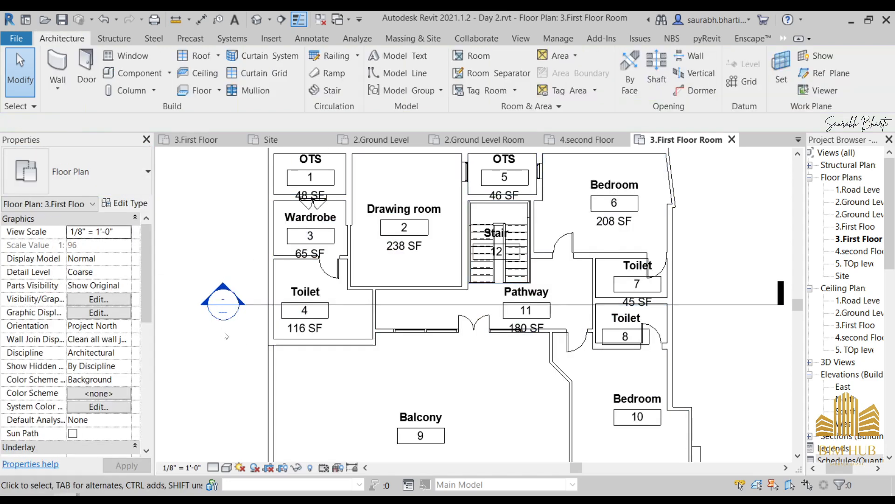
pyautogui.click(397, 421)
pyautogui.click(213, 386)
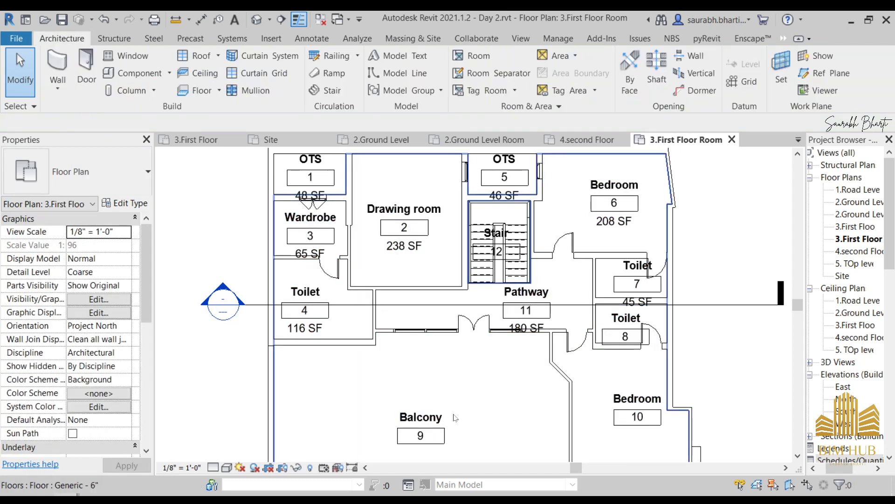
pyautogui.click(421, 435)
pyautogui.click(88, 180)
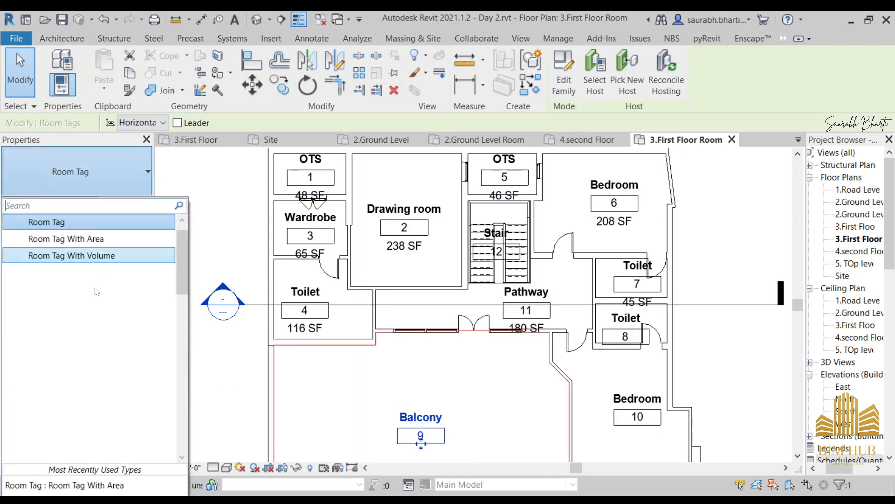
pyautogui.click(65, 238)
# Change the Bedroom 10 tag, right of the balcony, to the Room Tag With Area type
pyautogui.scroll(-2, 524, 354)
pyautogui.scroll(3, 541, 320)
pyautogui.click(542, 320)
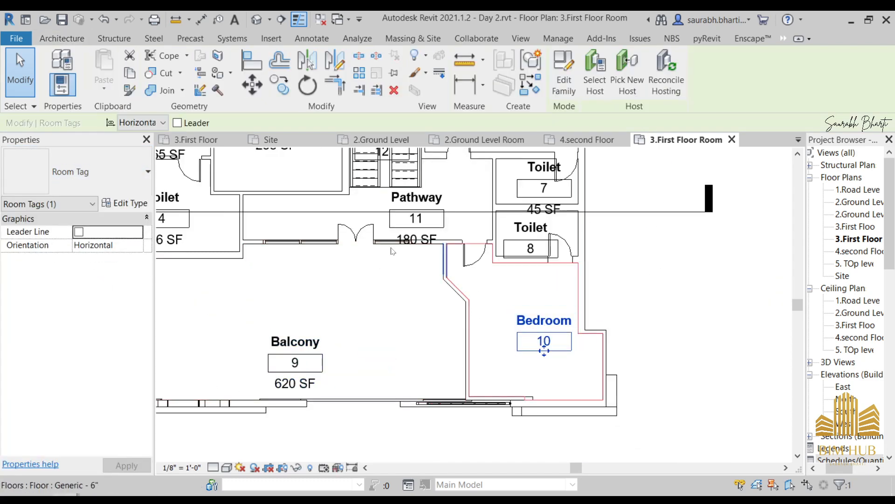
pyautogui.click(88, 173)
pyautogui.click(606, 310)
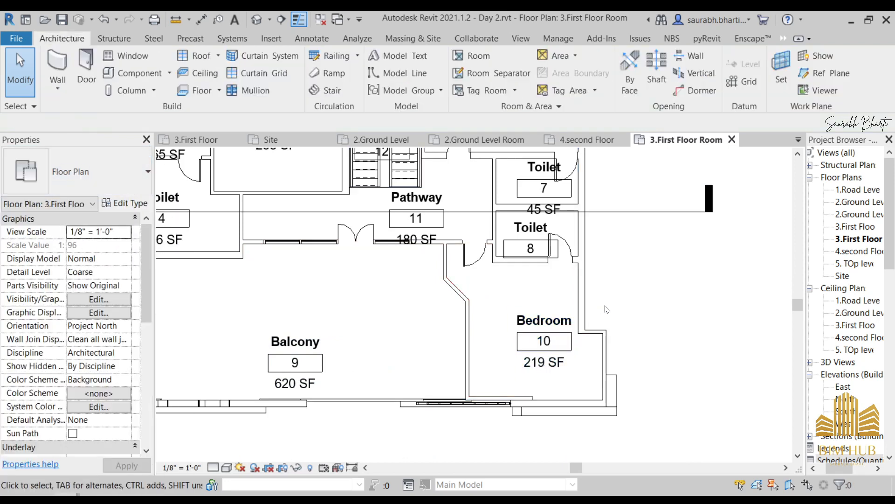
# Open the 2.Ground Level floor plan and change the tags of OTS 13 and Kitchen 22 to Room Tag With Area
pyautogui.doubleClick(858, 201)
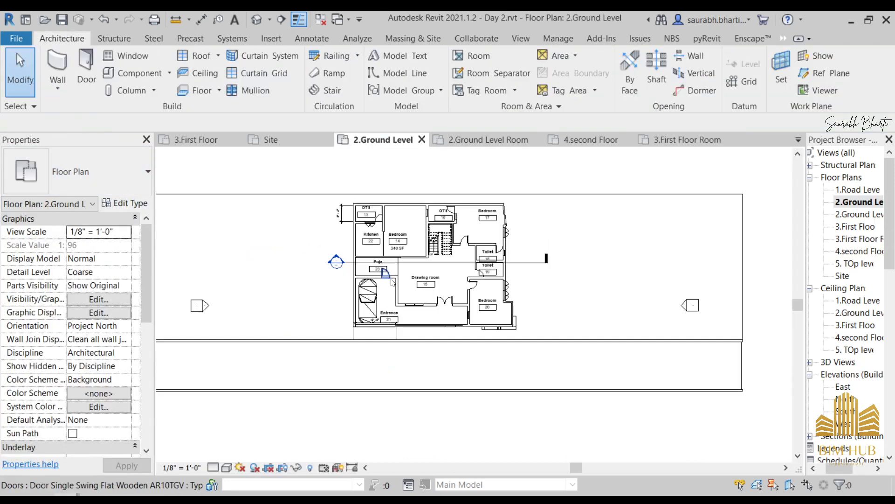
pyautogui.scroll(4, 384, 276)
pyautogui.scroll(1, 384, 276)
pyautogui.click(364, 233)
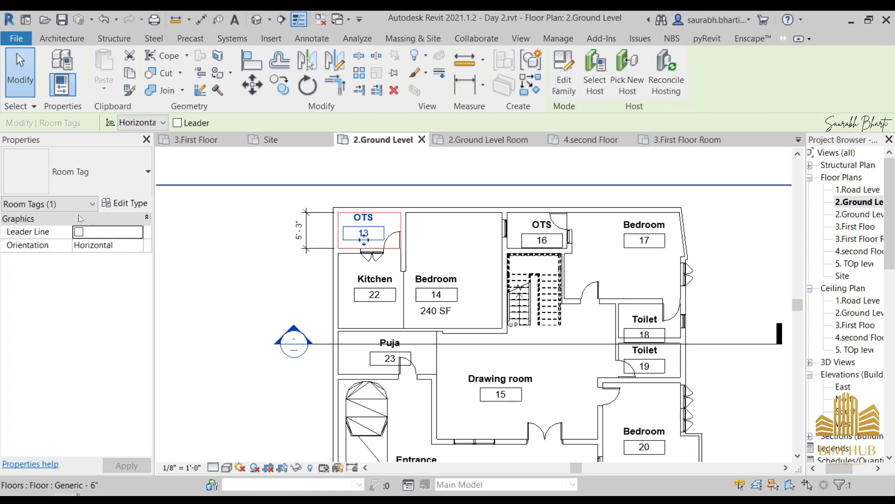
pyautogui.click(89, 172)
pyautogui.click(80, 239)
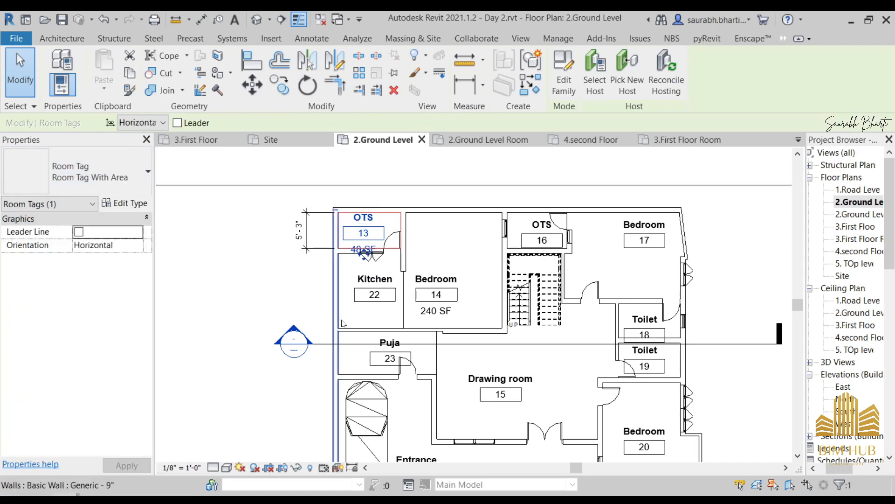
pyautogui.click(374, 294)
pyautogui.click(102, 179)
pyautogui.click(80, 220)
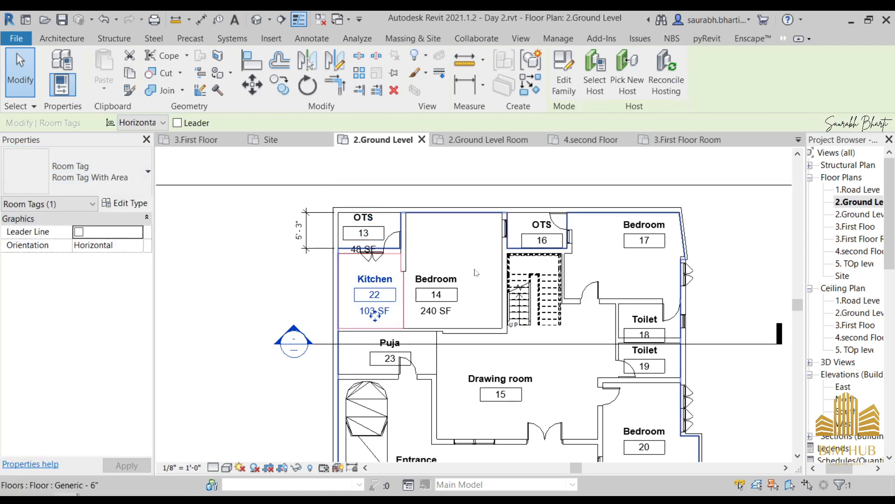
# Reapply the Room Tag With Area type to the Bedroom 14 tag beside the kitchen
pyautogui.click(444, 272)
pyautogui.click(438, 294)
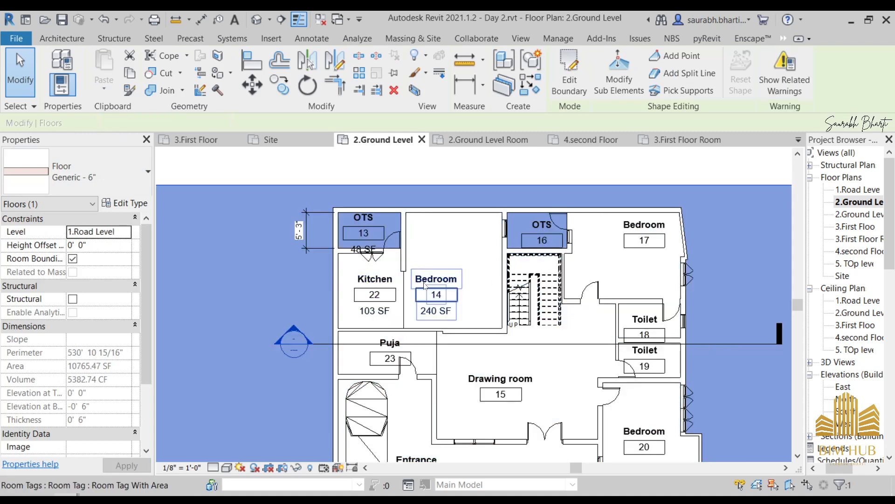
pyautogui.click(116, 182)
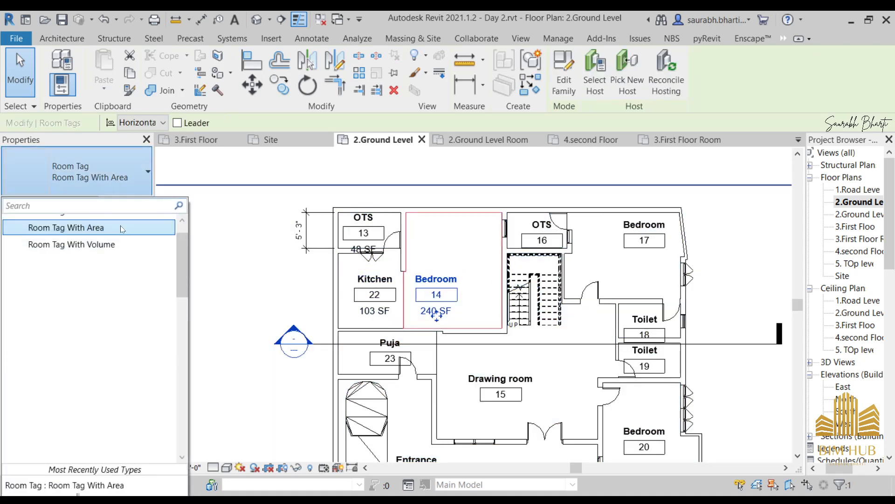
pyautogui.click(123, 228)
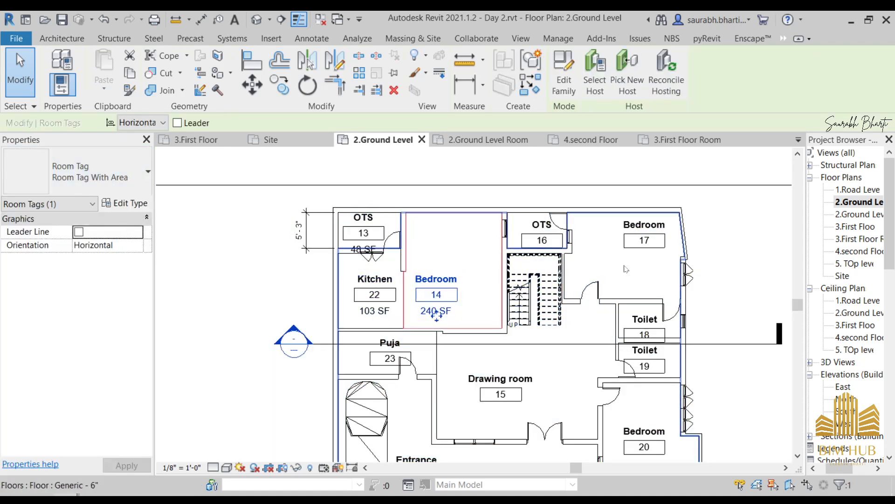
# Change the OTS 16 tag above the staircase to the Room Tag With Area type
pyautogui.click(592, 233)
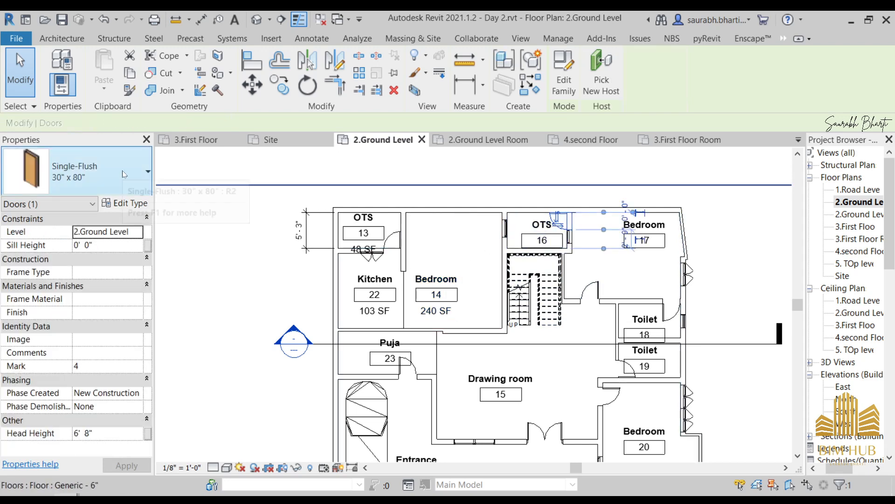
pyautogui.click(124, 174)
pyautogui.click(543, 233)
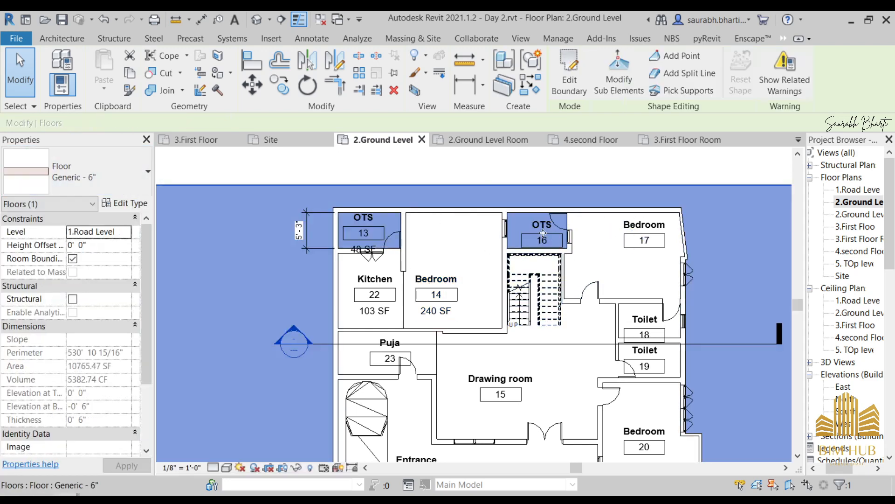
pyautogui.click(543, 231)
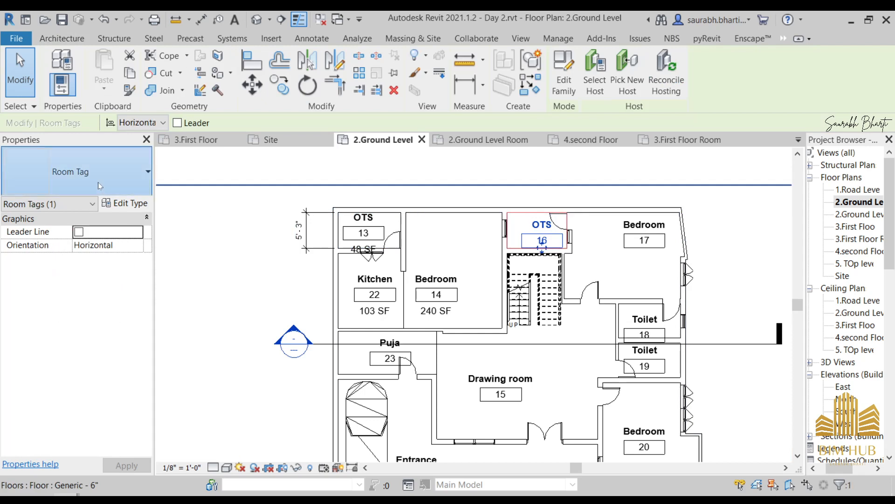
pyautogui.click(74, 172)
pyautogui.click(110, 239)
# Change the Bedroom 17 tag to the Room Tag With Area type
pyautogui.click(644, 240)
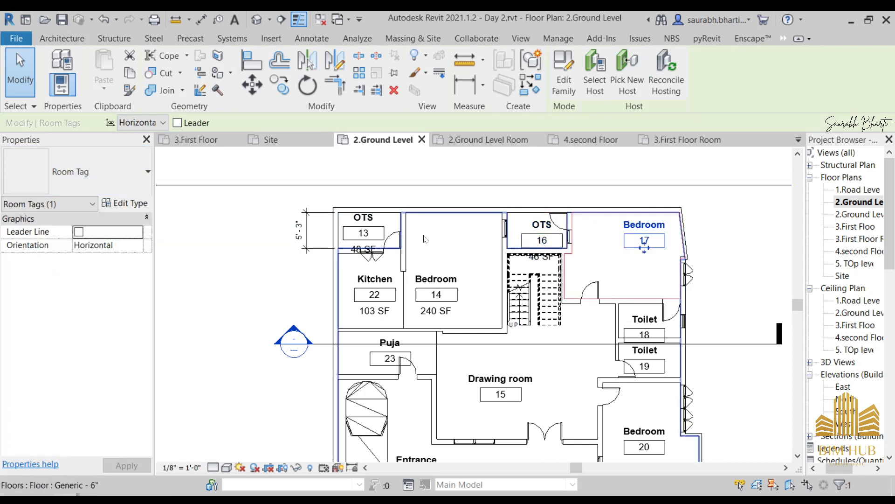
pyautogui.click(742, 267)
pyautogui.press('Escape')
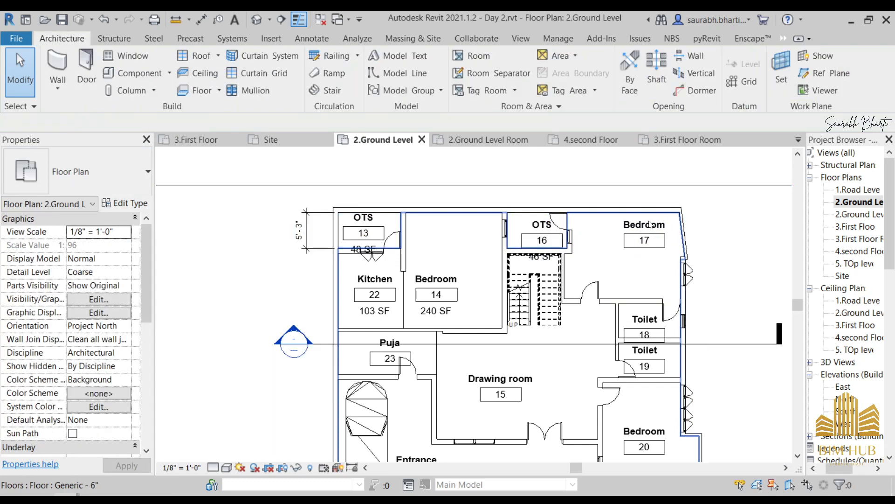
pyautogui.click(645, 233)
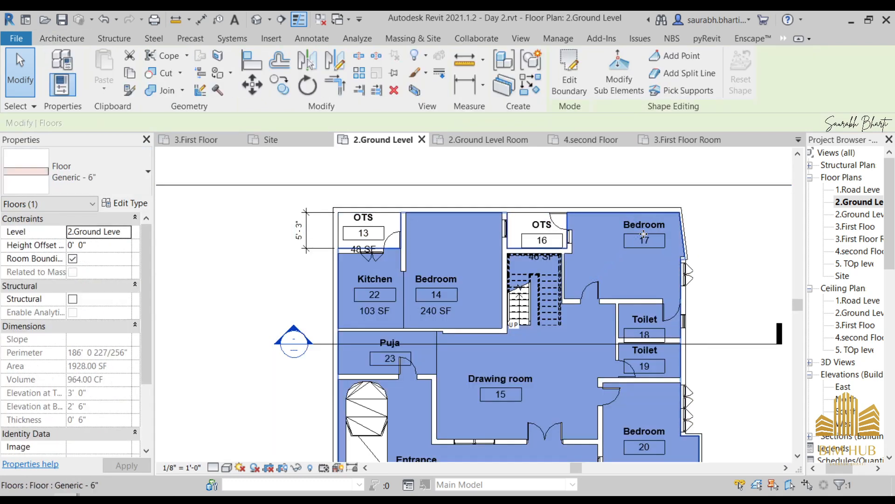
pyautogui.press('Escape')
pyautogui.click(644, 231)
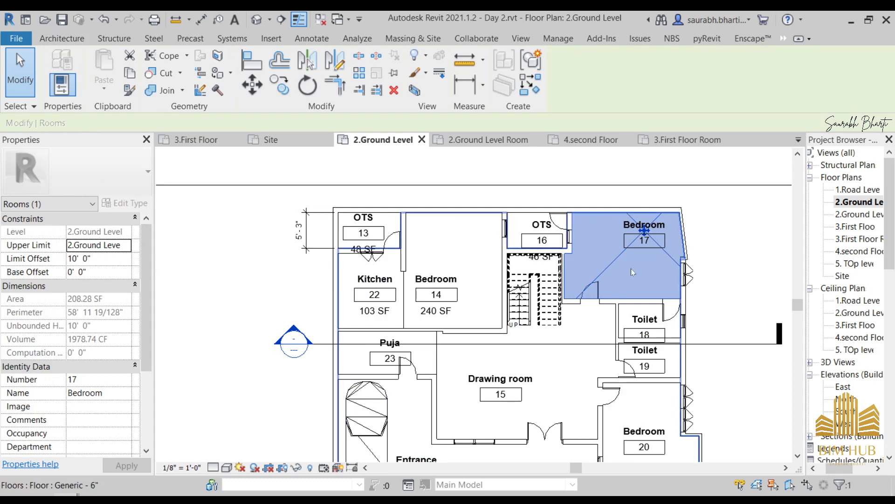
pyautogui.press('Escape')
pyautogui.click(650, 226)
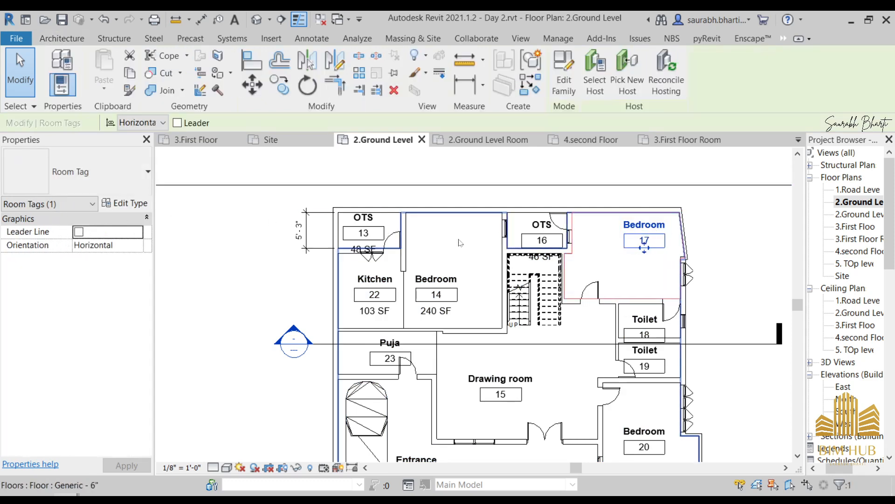
pyautogui.click(117, 172)
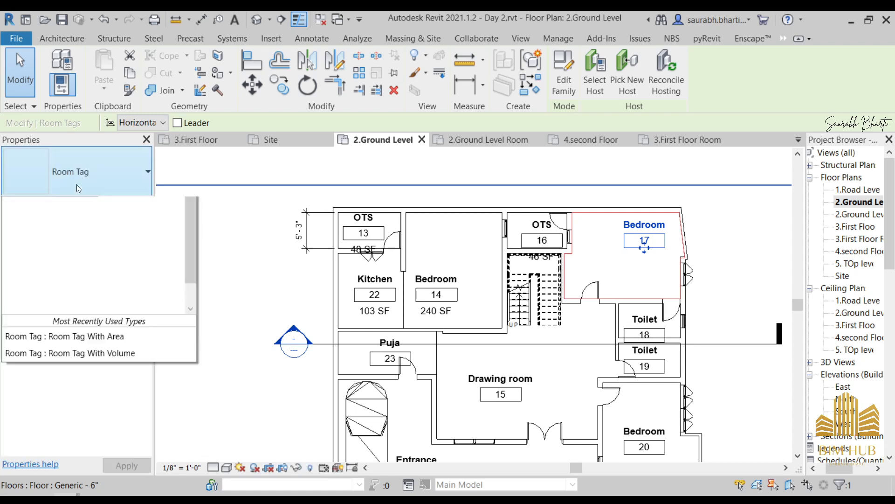
pyautogui.click(74, 239)
# Change the tags of Drawing room 15 and Bedroom 20 to the Room Tag With Area type
pyautogui.scroll(-2, 543, 309)
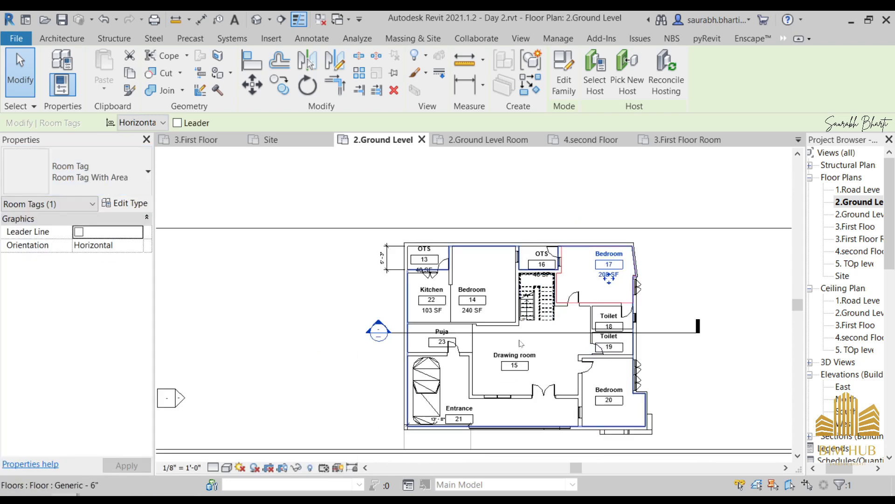
pyautogui.click(515, 366)
pyautogui.click(116, 172)
pyautogui.click(69, 238)
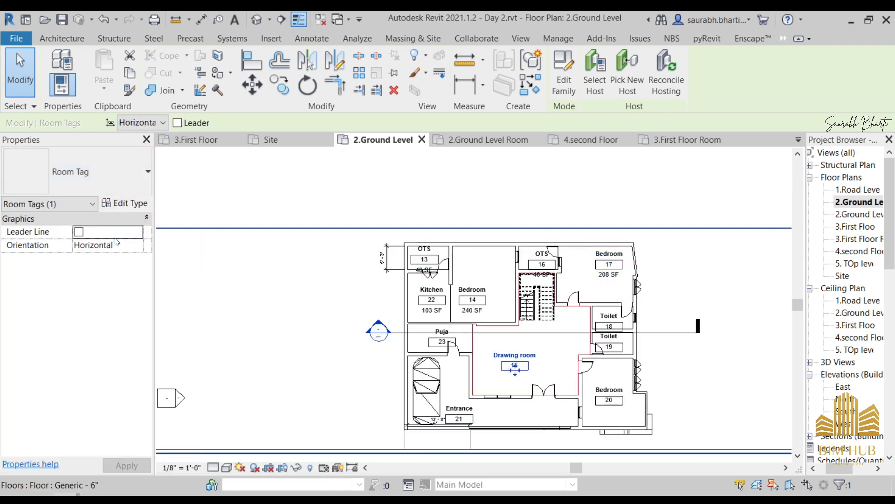
pyautogui.click(618, 390)
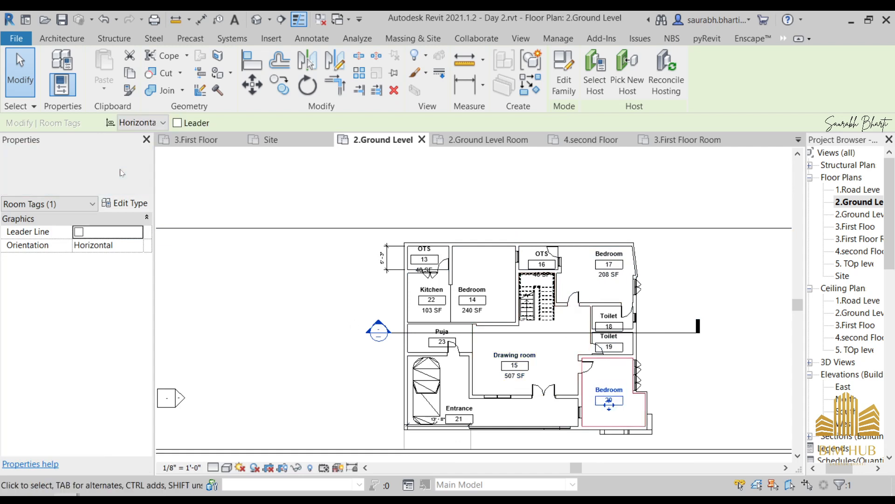
pyautogui.click(116, 171)
pyautogui.click(70, 239)
# Change the Toilet 18 and Toilet 19 tags to the Room Tag With Area type
pyautogui.click(609, 326)
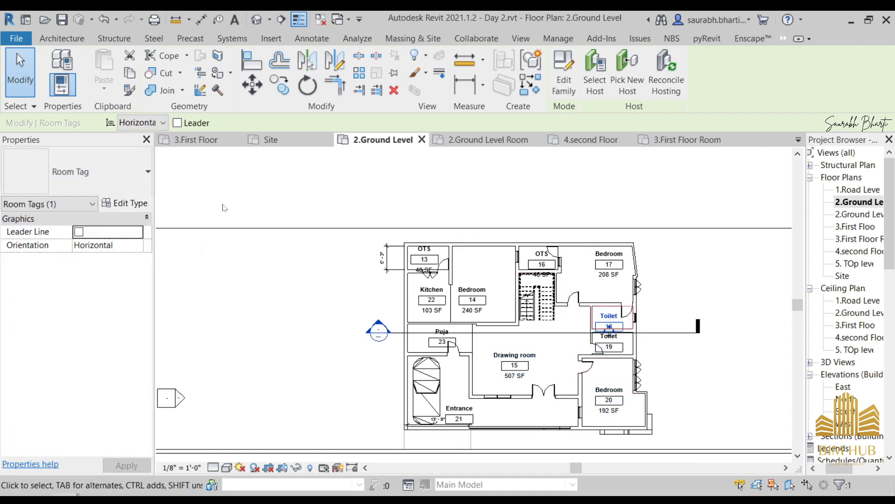
pyautogui.click(116, 172)
pyautogui.click(89, 239)
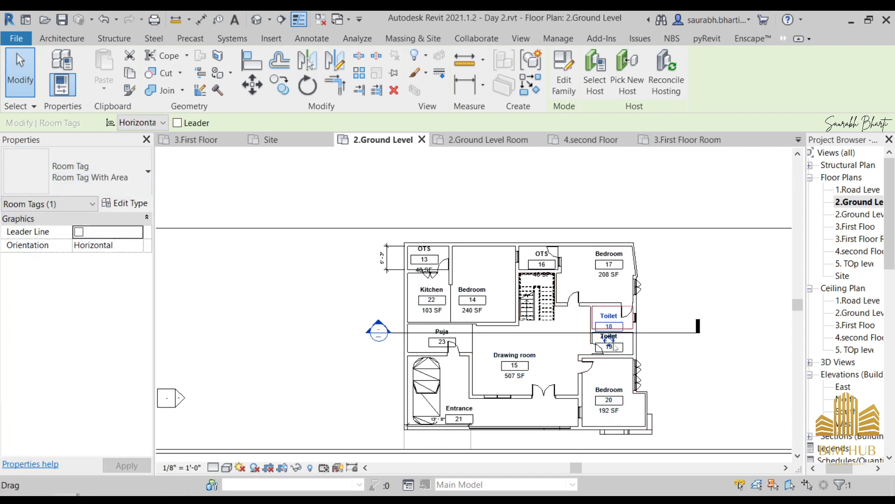
pyautogui.click(116, 172)
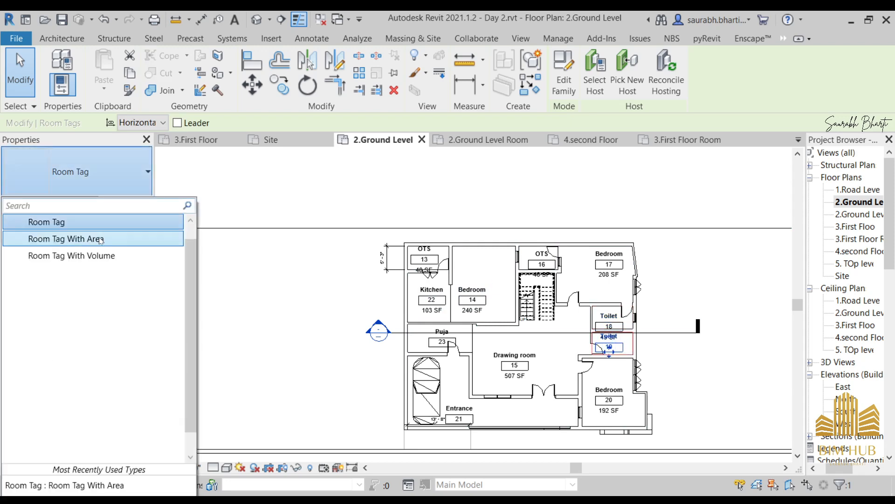
pyautogui.click(65, 238)
# Change the Entrance 21 tag to the Room Tag With Area type and deselect it
pyautogui.scroll(2, 466, 406)
pyautogui.click(459, 418)
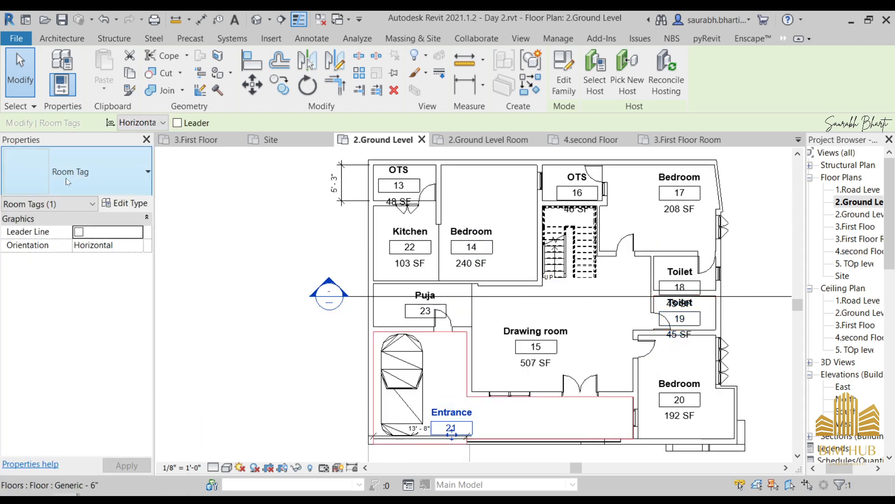
pyautogui.click(116, 172)
pyautogui.click(70, 238)
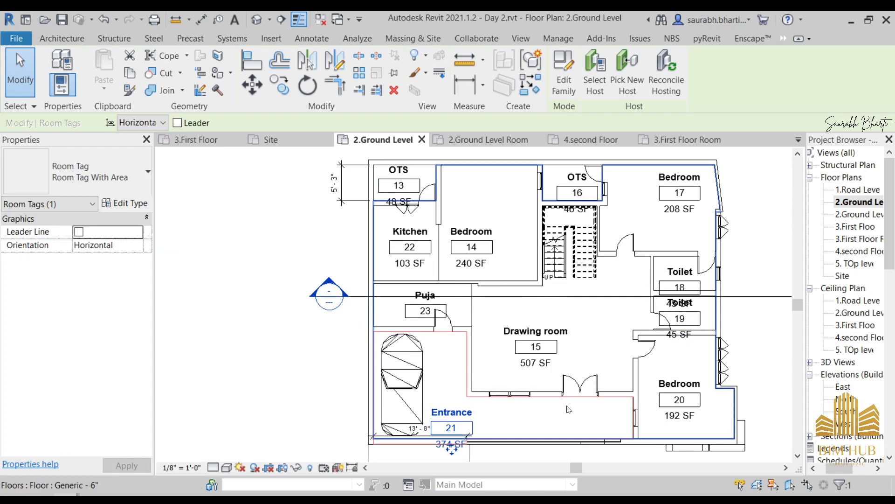
pyautogui.scroll(4, 523, 374)
pyautogui.scroll(-5, 446, 326)
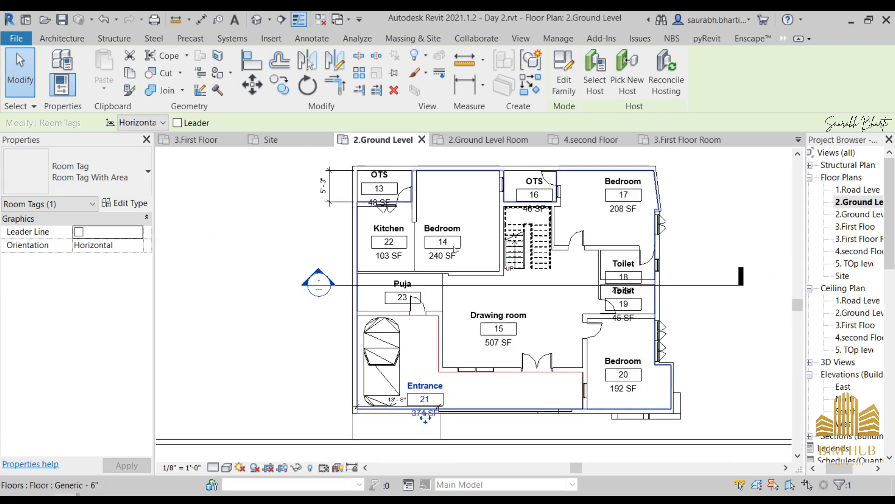
pyautogui.click(701, 256)
pyautogui.press('Escape')
# Apply the Rooms category's Name color scheme to the 2.Ground Level floor plan
pyautogui.scroll(-2, 377, 265)
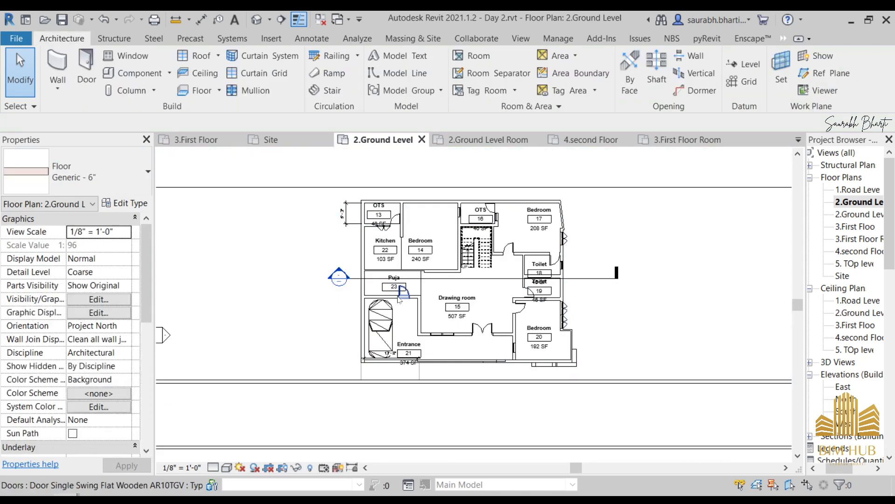
pyautogui.scroll(-2, 518, 284)
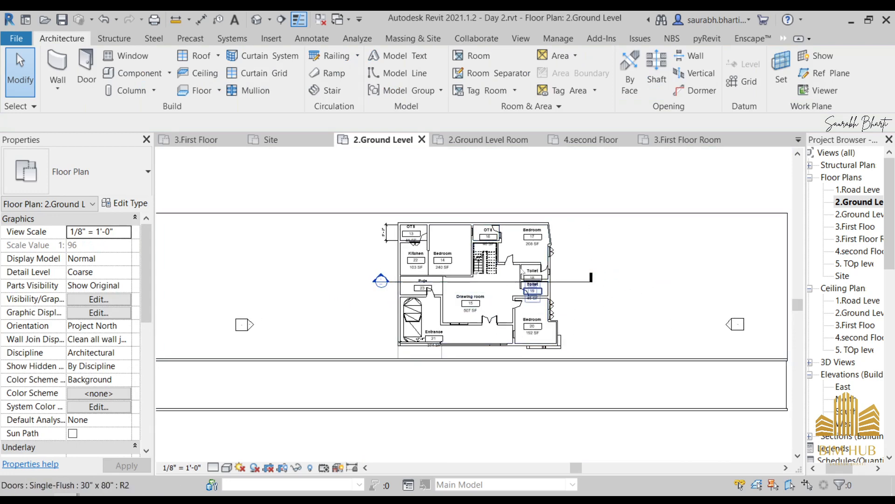
pyautogui.click(116, 393)
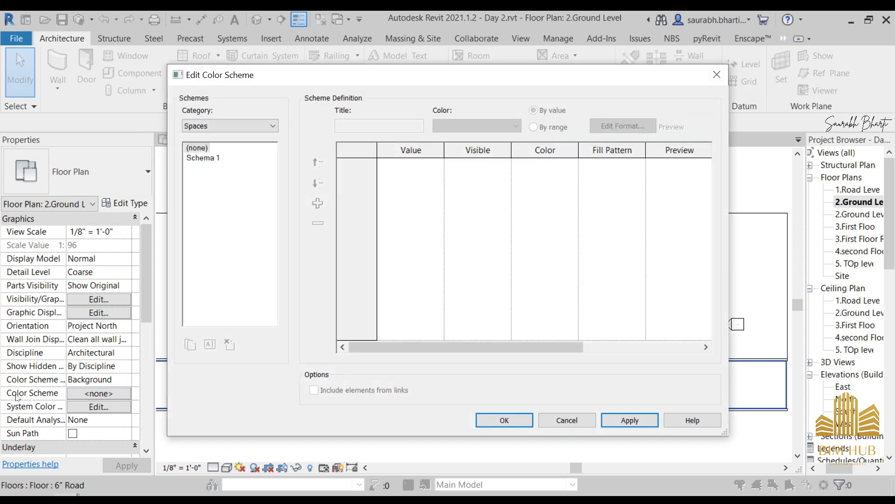
pyautogui.click(213, 125)
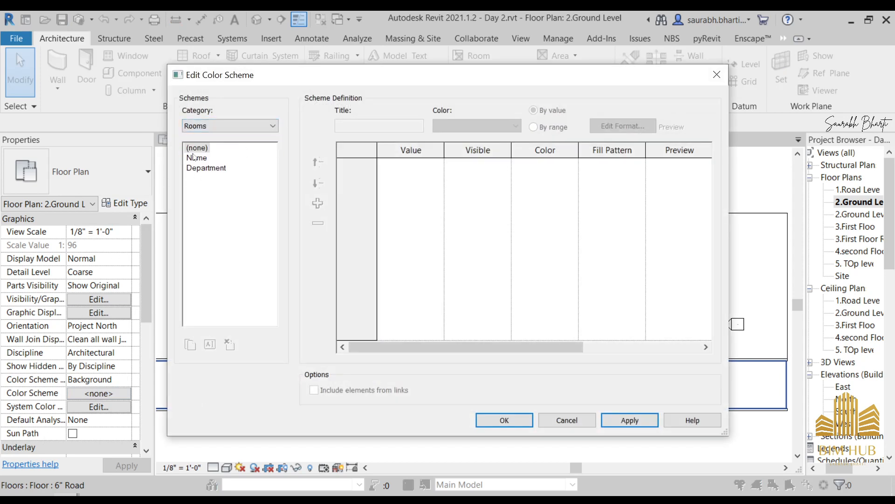
pyautogui.click(195, 157)
pyautogui.click(505, 420)
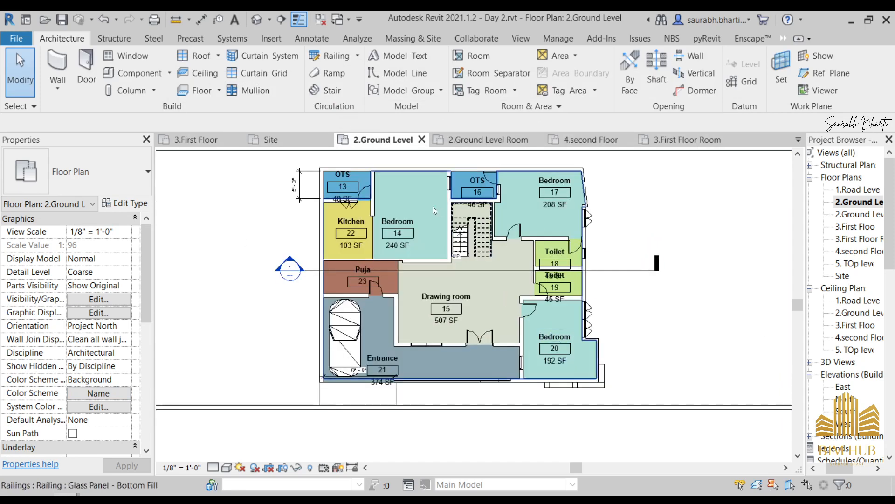
# Place a Color Fill Legend for the rooms in the empty area beside the ground-floor plan
pyautogui.scroll(-3, 433, 206)
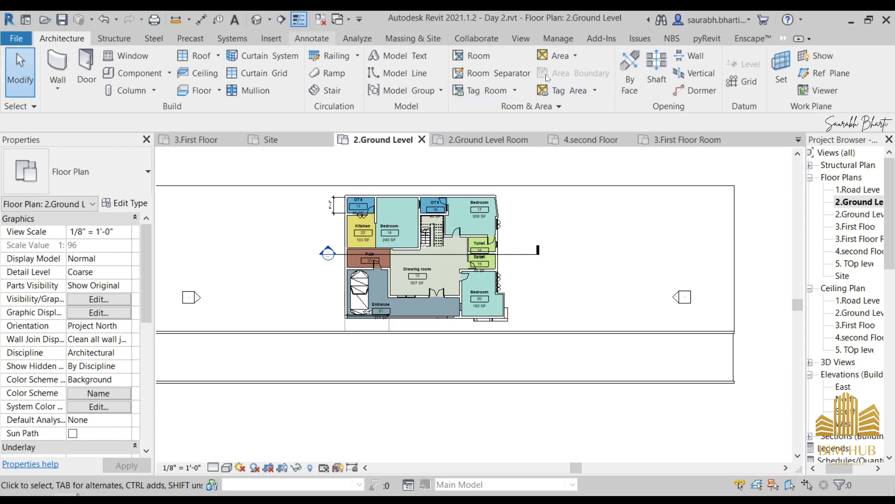
pyautogui.click(723, 89)
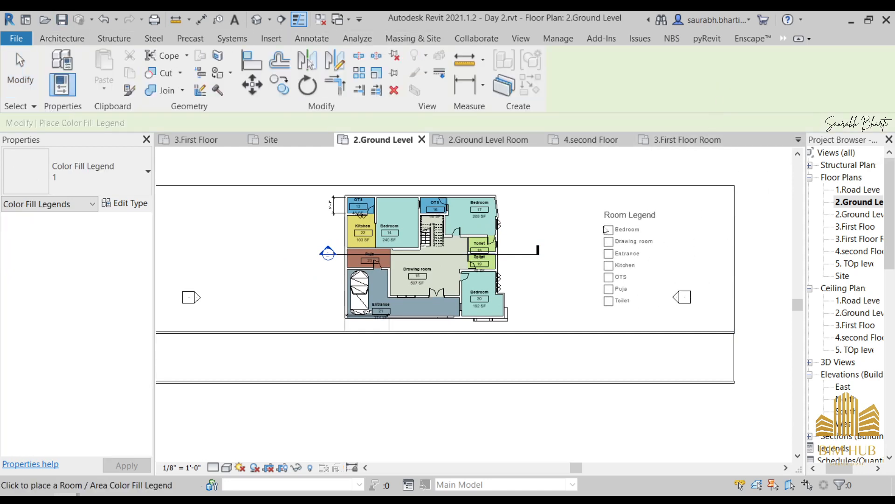
pyautogui.click(563, 244)
pyautogui.scroll(5, 557, 223)
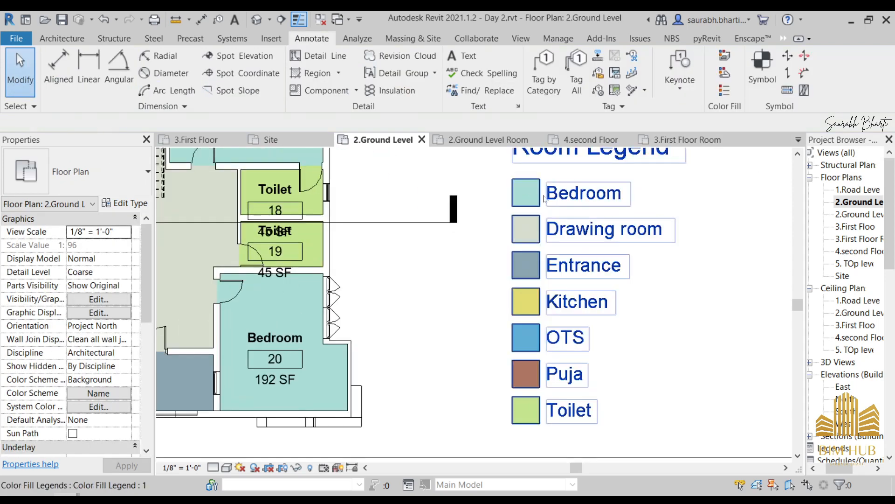
pyautogui.scroll(-3, 542, 214)
pyautogui.moveTo(544, 216); pyautogui.dragTo(574, 238, button='middle')
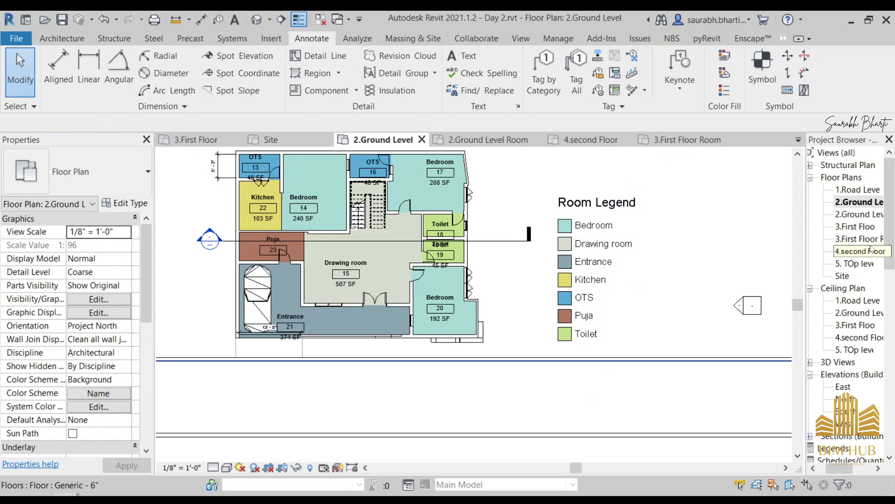
# Open the 3.First Floor Room plan and apply the Rooms category's Name color scheme to it
pyautogui.doubleClick(858, 238)
pyautogui.scroll(-4, 431, 328)
pyautogui.moveTo(413, 349); pyautogui.dragTo(480, 332, button='middle')
pyautogui.scroll(1, 480, 332)
pyautogui.click(123, 392)
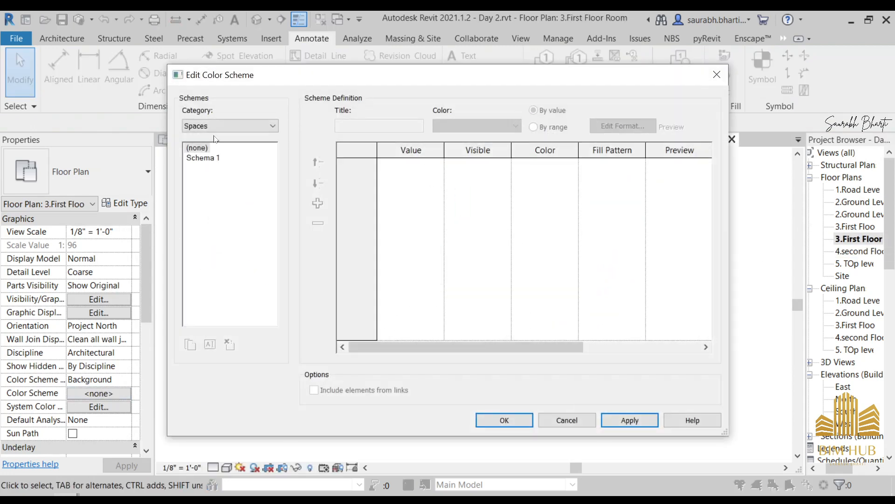
pyautogui.click(225, 147)
pyautogui.click(197, 158)
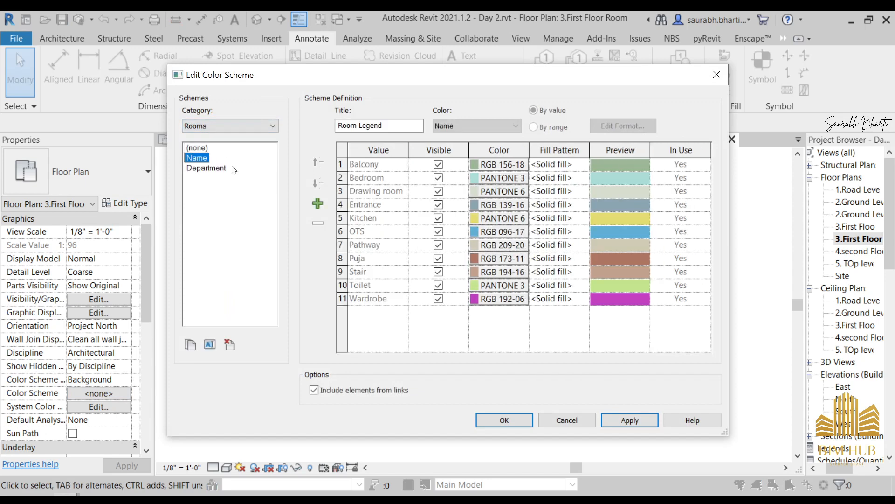
pyautogui.click(505, 420)
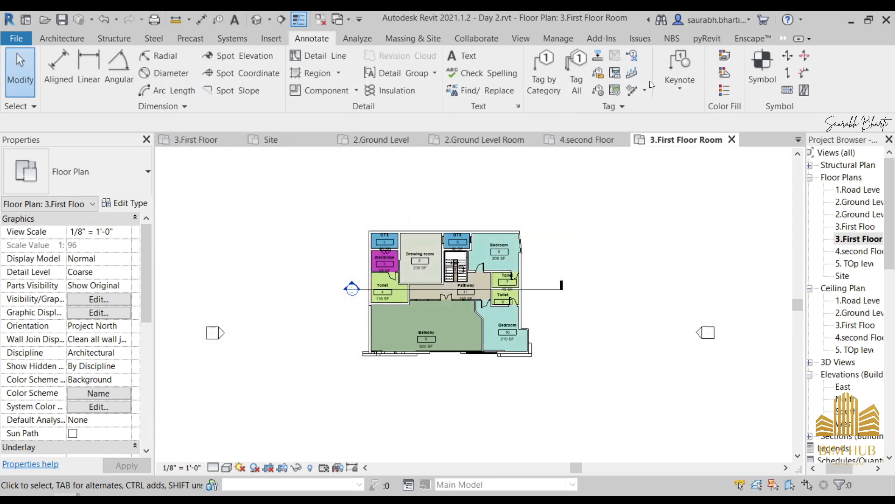
# Place a Color Fill Legend for the rooms beside the first-floor plan, near the end of the section line
pyautogui.click(734, 91)
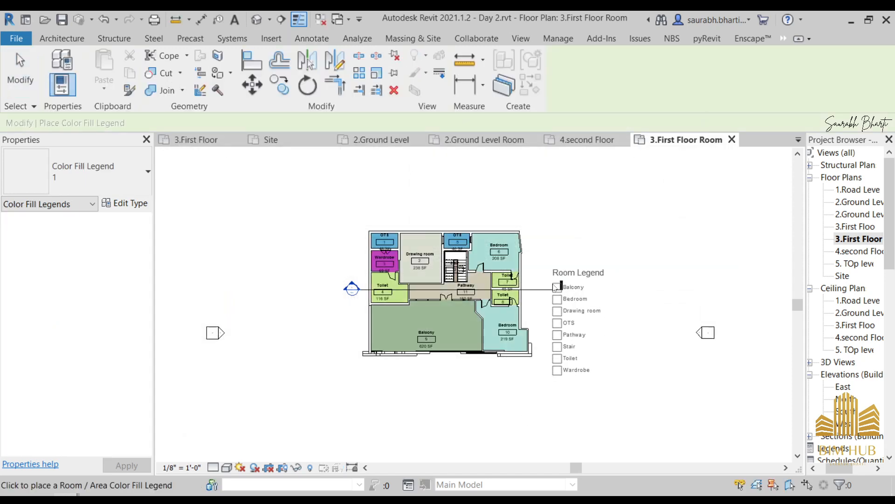
pyautogui.click(553, 282)
pyautogui.scroll(5, 559, 283)
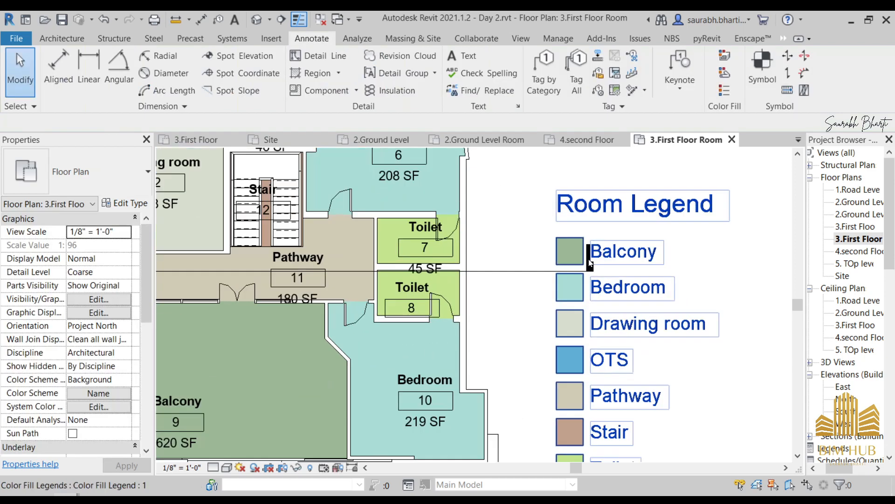
pyautogui.scroll(-5, 606, 247)
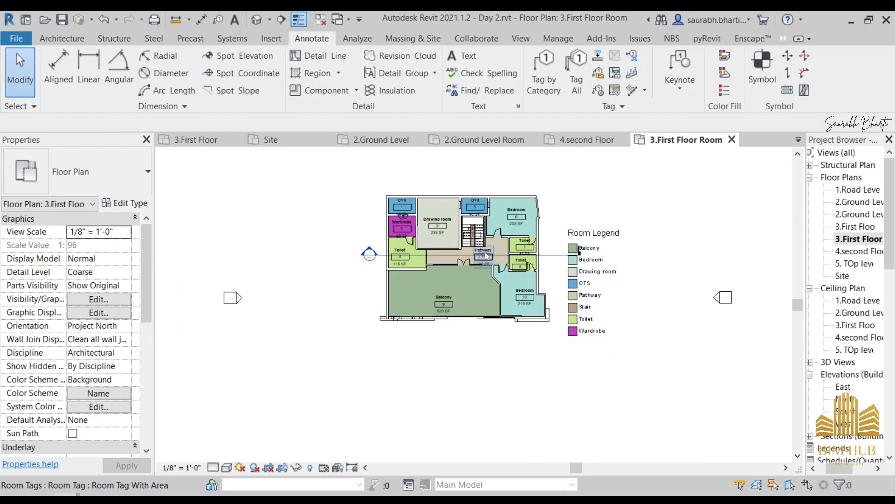
pyautogui.scroll(4, 401, 285)
pyautogui.scroll(5, 421, 235)
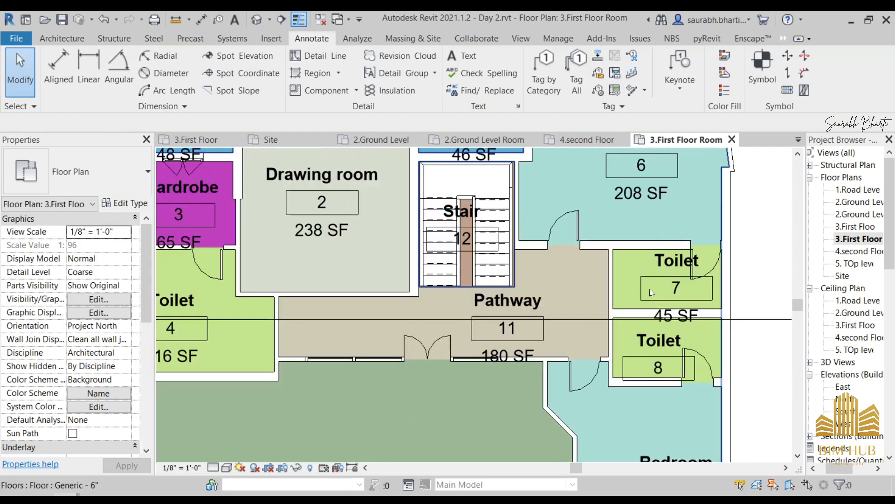
pyautogui.scroll(-5, 578, 282)
pyautogui.moveTo(577, 280); pyautogui.dragTo(507, 259, button='middle')
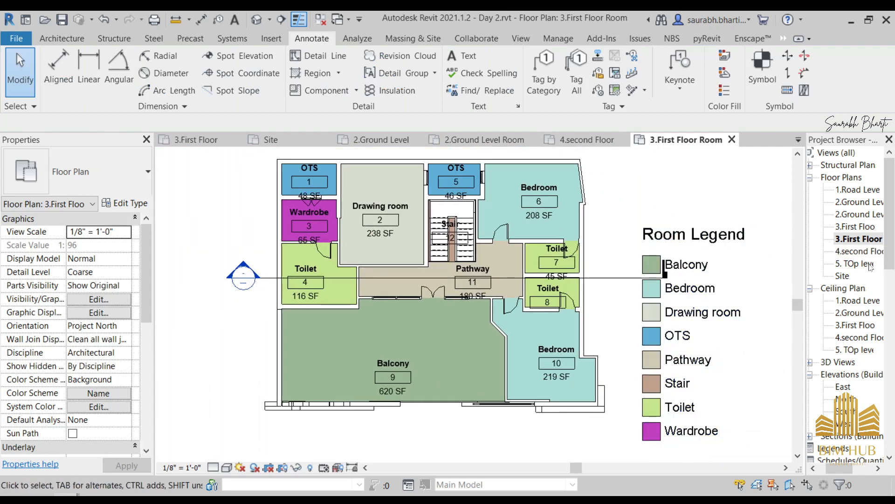
# Open the default 3D view of the house and set its visual style to Realistic
pyautogui.click(256, 20)
pyautogui.scroll(-3, 559, 364)
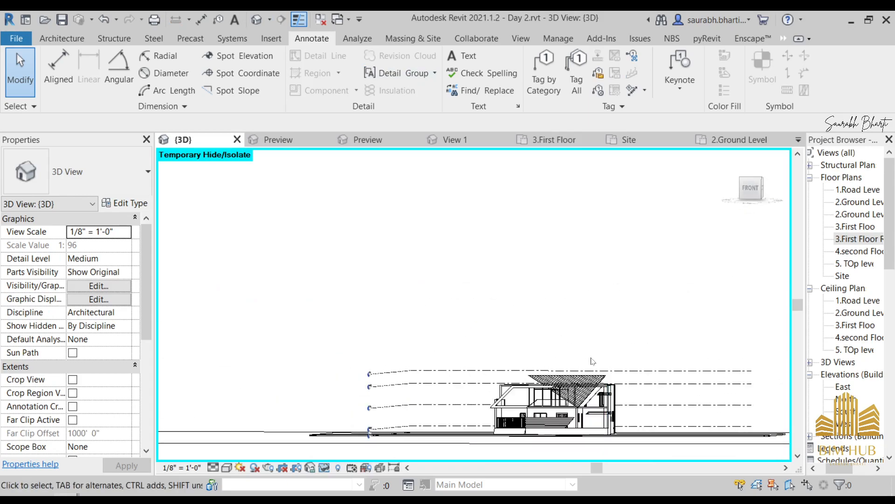
pyautogui.moveTo(592, 361)
pyautogui.keyDown('shift'); pyautogui.mouseDown(button='middle')
pyautogui.moveTo(603, 435)
pyautogui.moveTo(578, 408)
pyautogui.moveTo(578, 212)
pyautogui.mouseUp(button='middle'); pyautogui.keyUp('shift')
pyautogui.scroll(6, 595, 428)
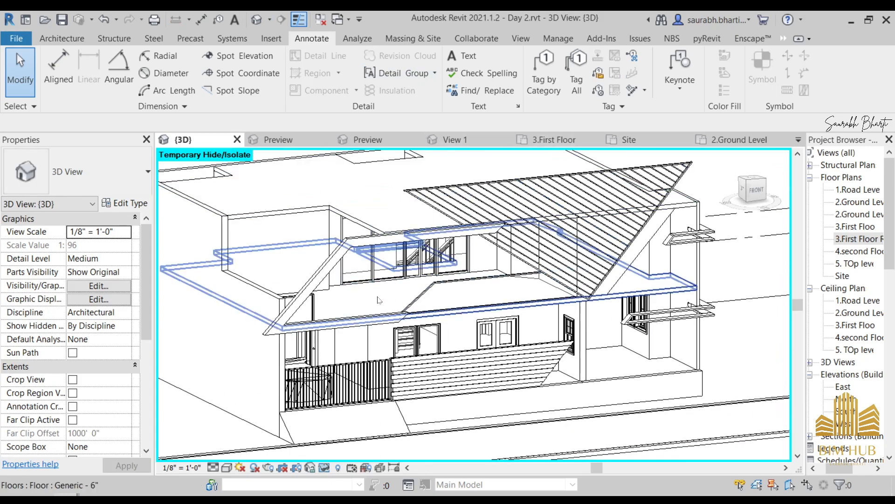
pyautogui.scroll(-5, 378, 300)
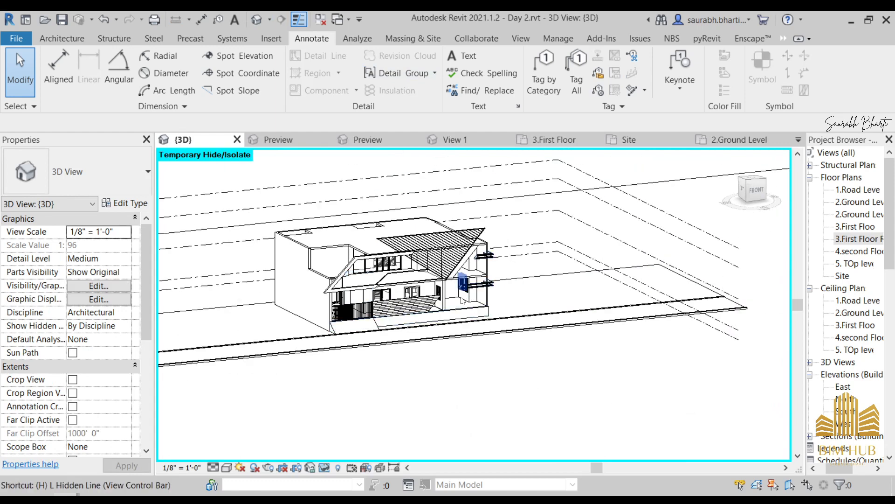
pyautogui.click(227, 469)
pyautogui.click(247, 452)
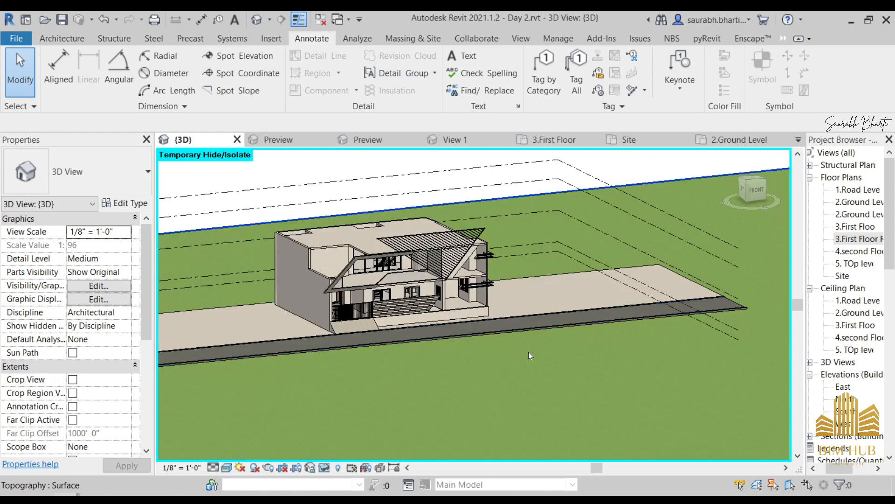
# Switch to Photos and examine the projecting frames on the facade in the Front DAy.png reference image
pyautogui.keyDown('shift'); pyautogui.moveTo(528, 351); pyautogui.dragTo(608, 337, button='middle'); pyautogui.keyUp('shift')
pyautogui.scroll(5, 556, 279)
pyautogui.scroll(3, 556, 279)
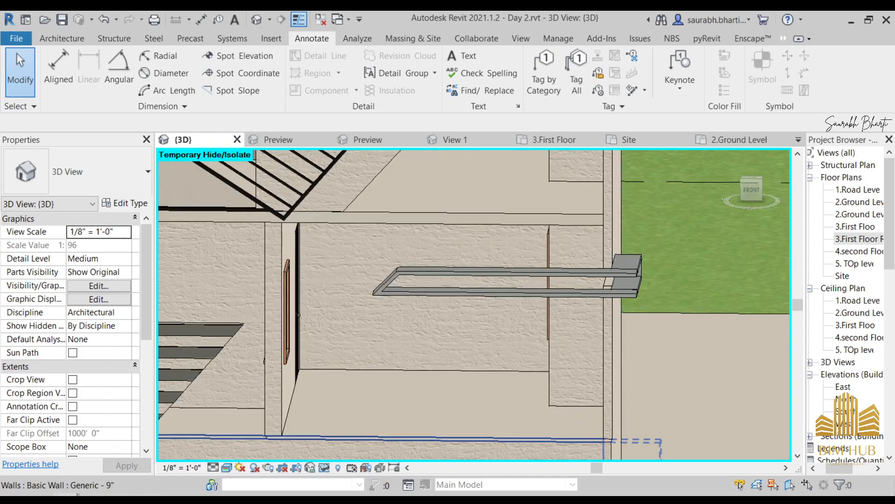
pyautogui.hotkey('alt', 'Tab')
pyautogui.hotkey('alt', 'Tab')
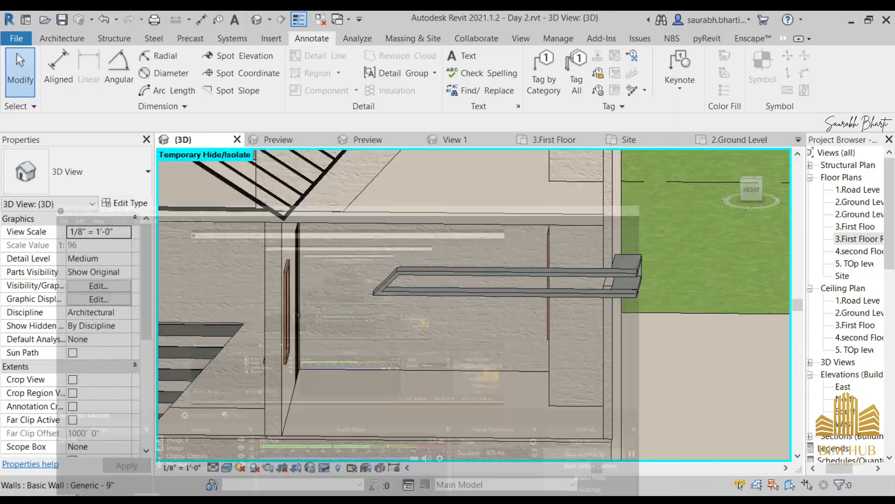
pyautogui.moveTo(177, 468)
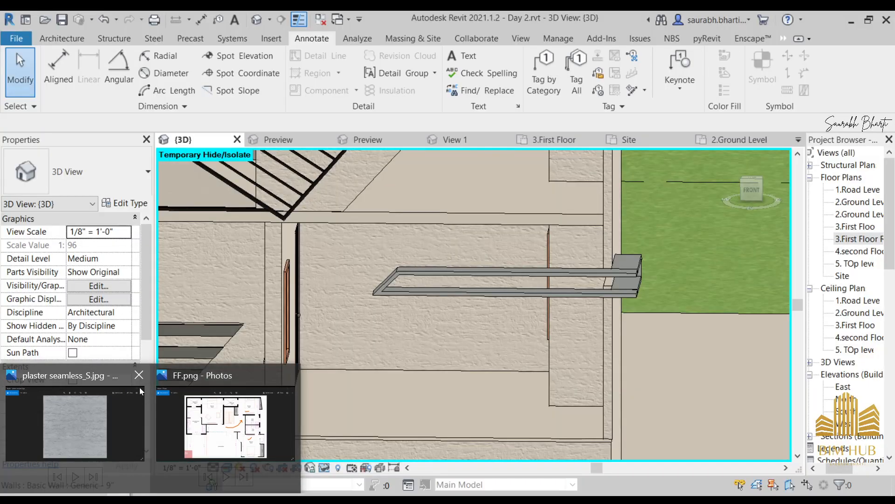
pyautogui.click(139, 375)
pyautogui.click(93, 422)
pyautogui.press('Right')
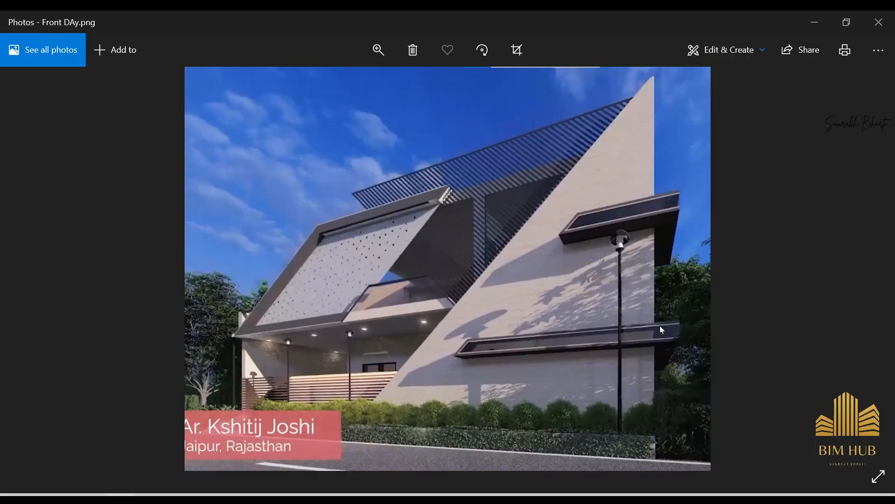
pyautogui.keyDown('ctrl'); pyautogui.scroll(2, 639, 345); pyautogui.keyUp('ctrl')
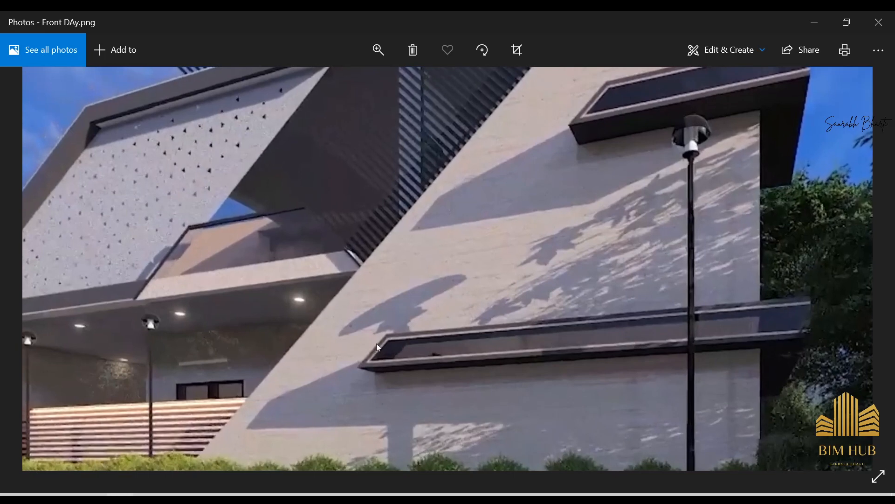
pyautogui.moveTo(594, 231); pyautogui.dragTo(500, 279)
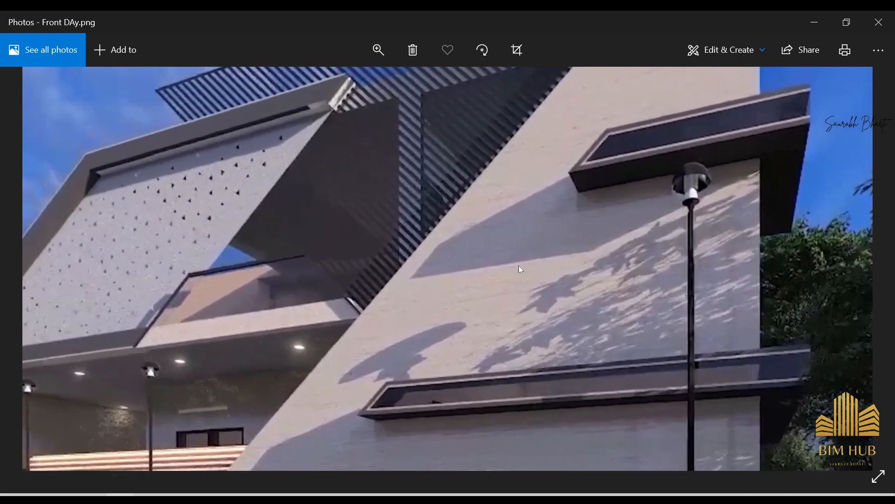
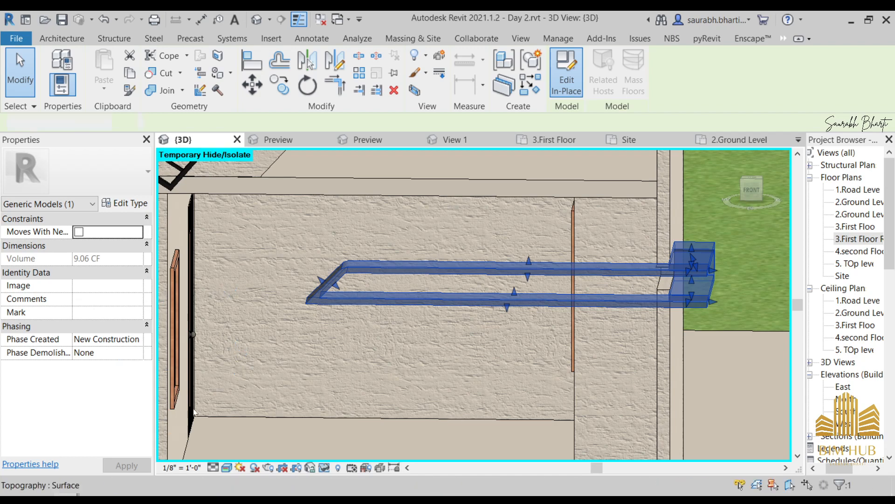
# Edit the projecting facade frames' in-place model and assign the 1.Aluminium black material to the front frame extrusion
pyautogui.scroll(-3, 284, 364)
pyautogui.moveTo(310, 368); pyautogui.dragTo(320, 338, button='middle')
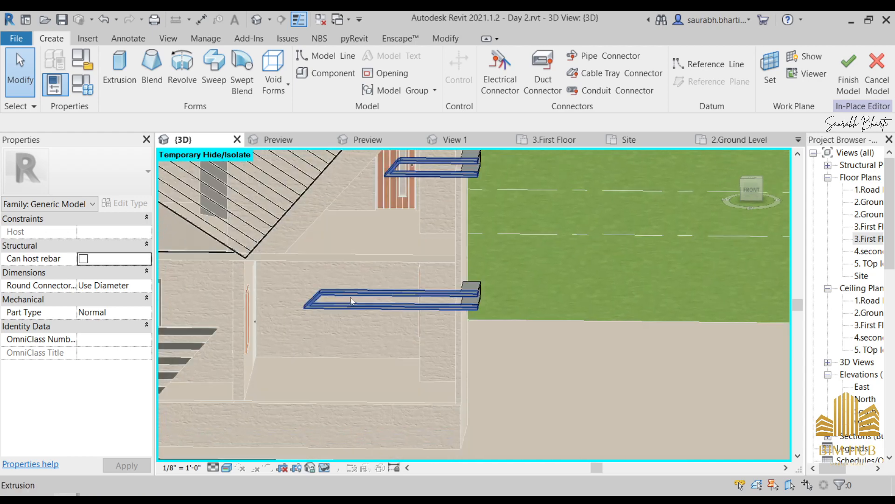
pyautogui.scroll(2, 351, 297)
pyautogui.click(350, 295)
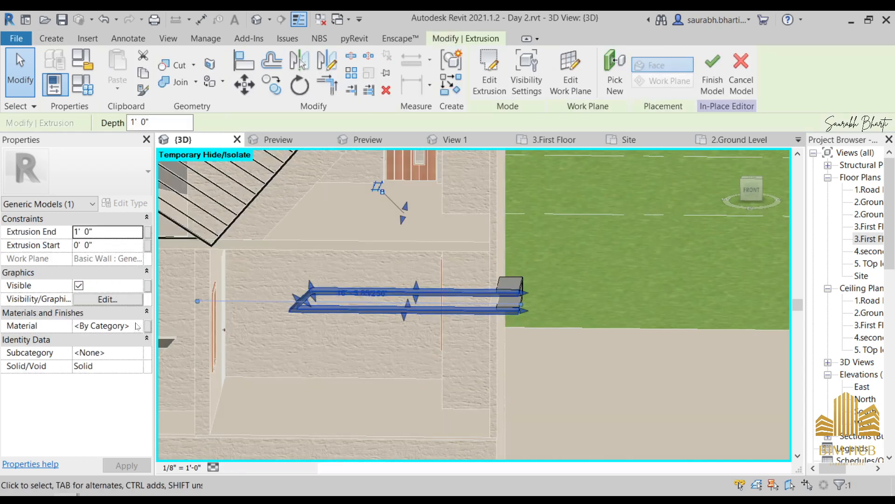
pyautogui.click(137, 326)
pyautogui.click(139, 326)
pyautogui.click(152, 115)
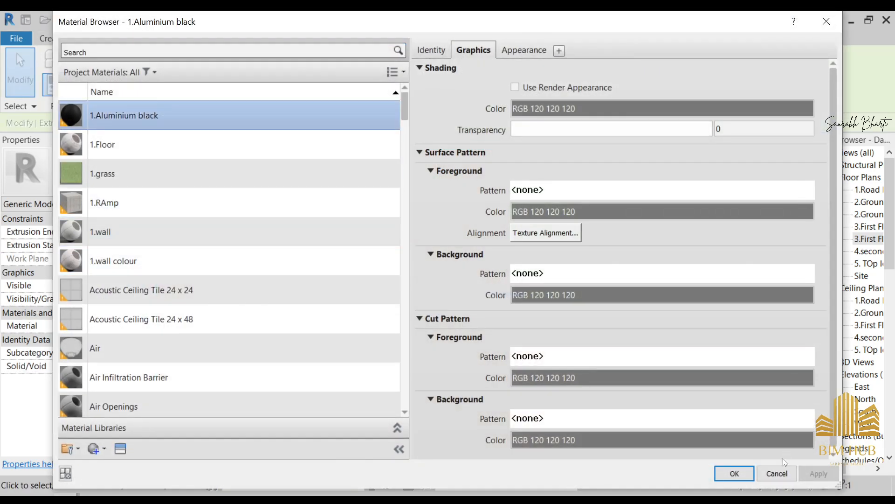
pyautogui.click(735, 473)
# Assign 1.Aluminium black to the side extrusion that wraps the projecting frames around the corner, and finish the in-place model
pyautogui.moveTo(396, 349); pyautogui.dragTo(682, 368, button='middle')
pyautogui.keyDown('shift'); pyautogui.moveTo(718, 326); pyautogui.dragTo(624, 363, button='middle'); pyautogui.keyUp('shift')
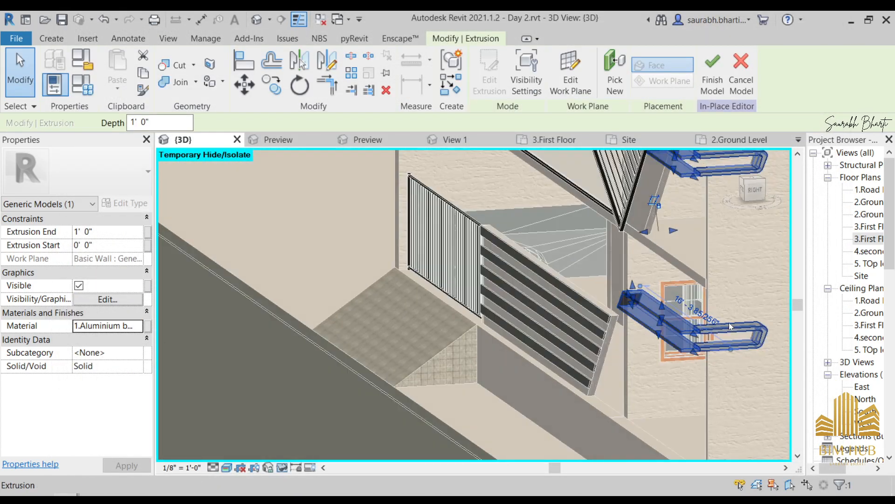
pyautogui.click(720, 328)
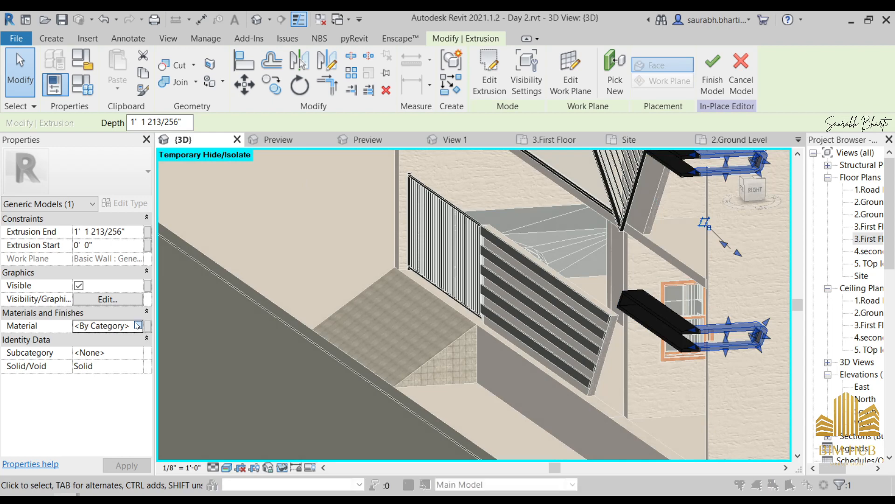
pyautogui.click(138, 325)
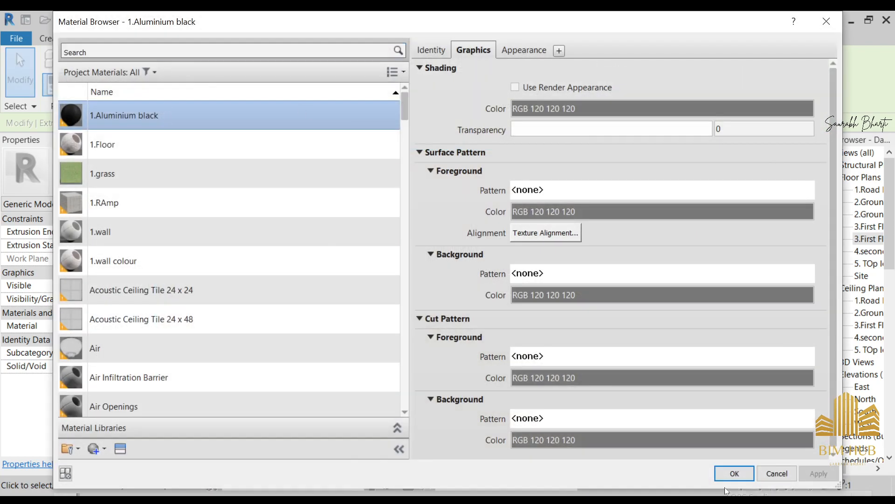
pyautogui.click(734, 473)
pyautogui.click(86, 325)
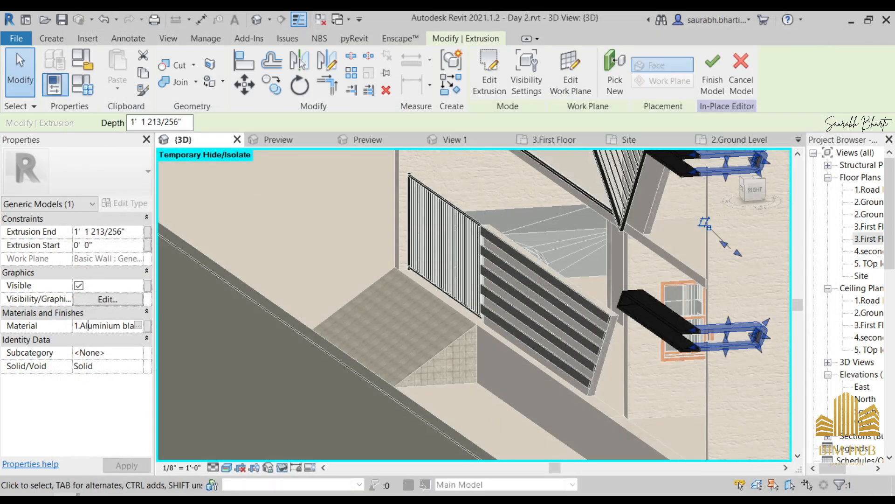
pyautogui.doubleClick(93, 325)
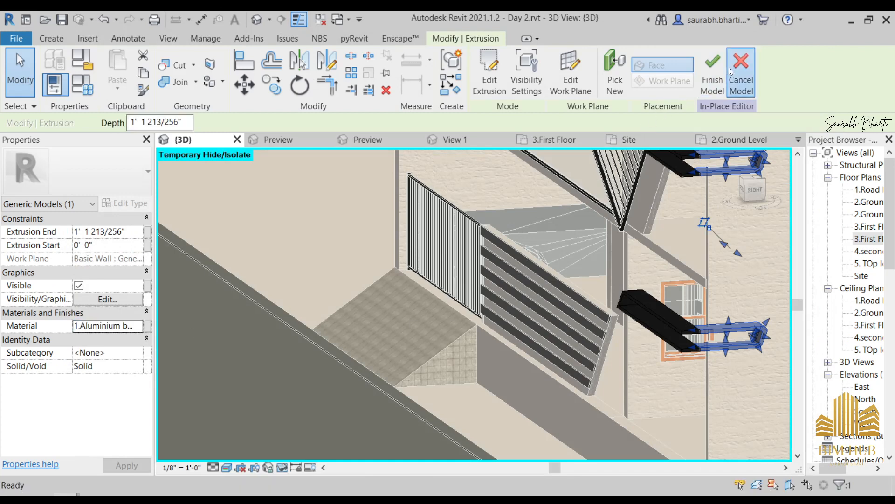
pyautogui.click(741, 77)
pyautogui.click(537, 277)
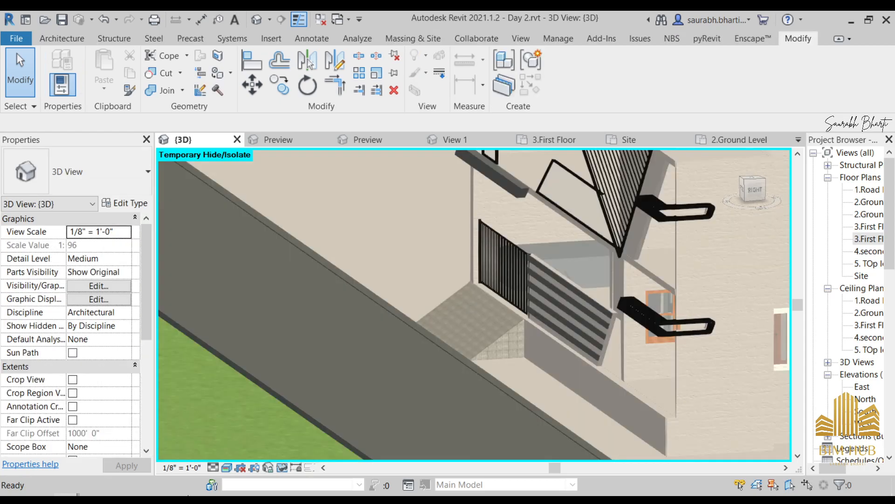
# Edit the slanted in-place frame on the upper facade, set its extrusion material to 1.Aluminium black, and finish the model
pyautogui.scroll(-4, 288, 372)
pyautogui.keyDown('shift'); pyautogui.moveTo(288, 372); pyautogui.dragTo(392, 349, button='middle'); pyautogui.keyUp('shift')
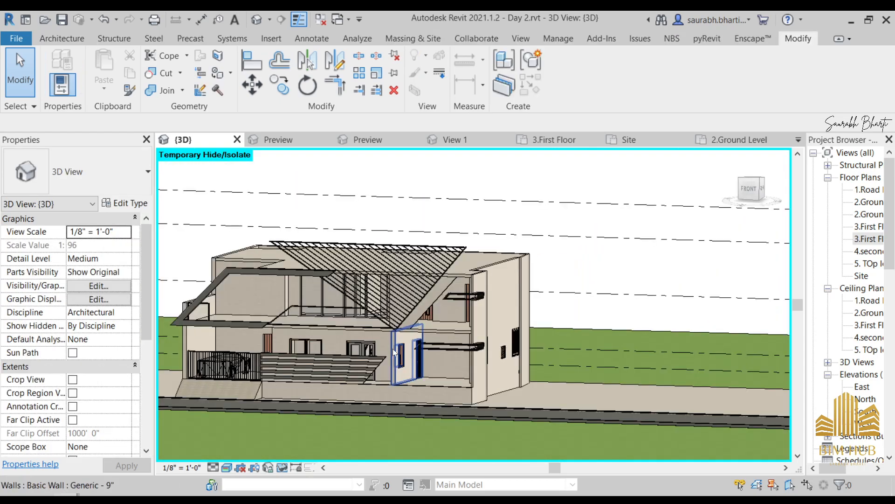
pyautogui.press('h')
pyautogui.scroll(4, 275, 276)
pyautogui.click(275, 273)
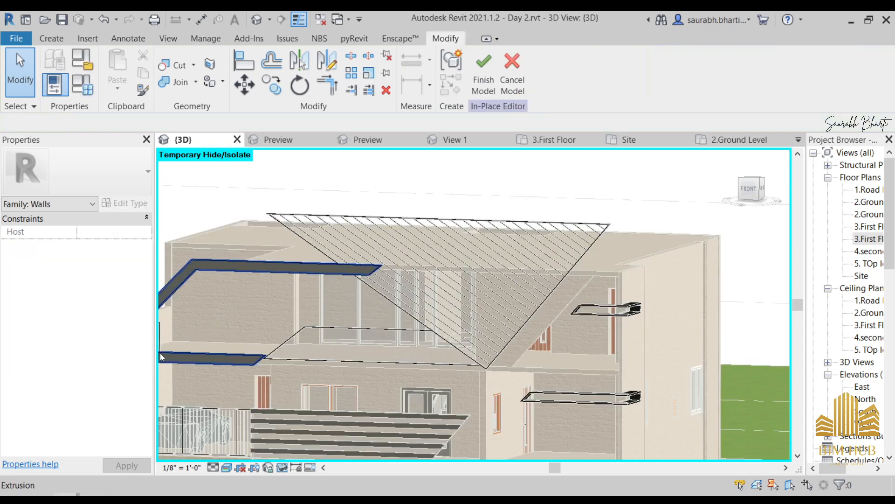
pyautogui.click(210, 267)
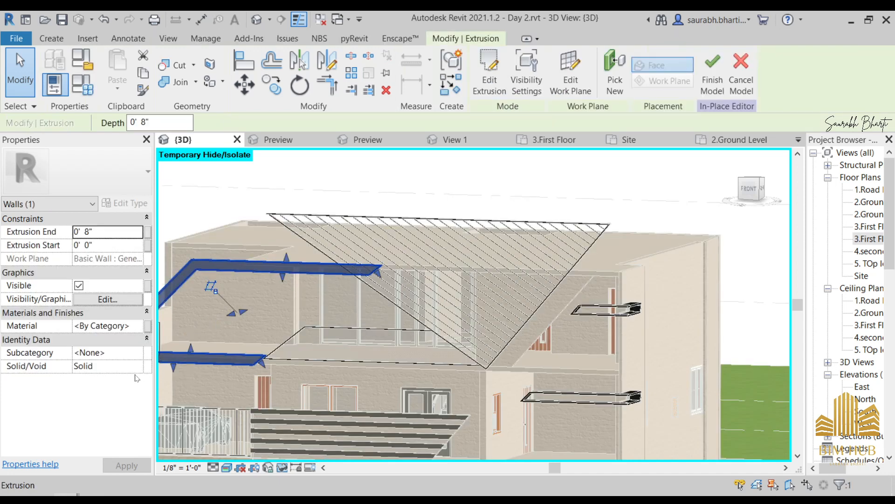
pyautogui.click(120, 325)
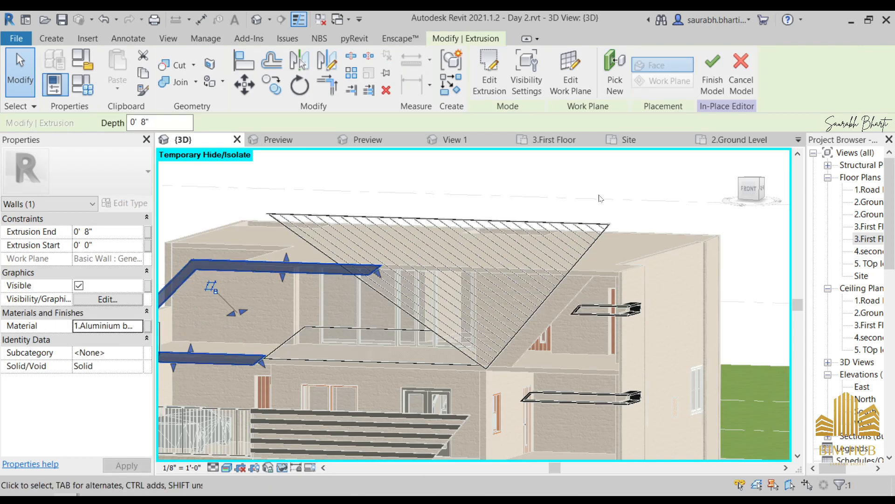
pyautogui.click(712, 74)
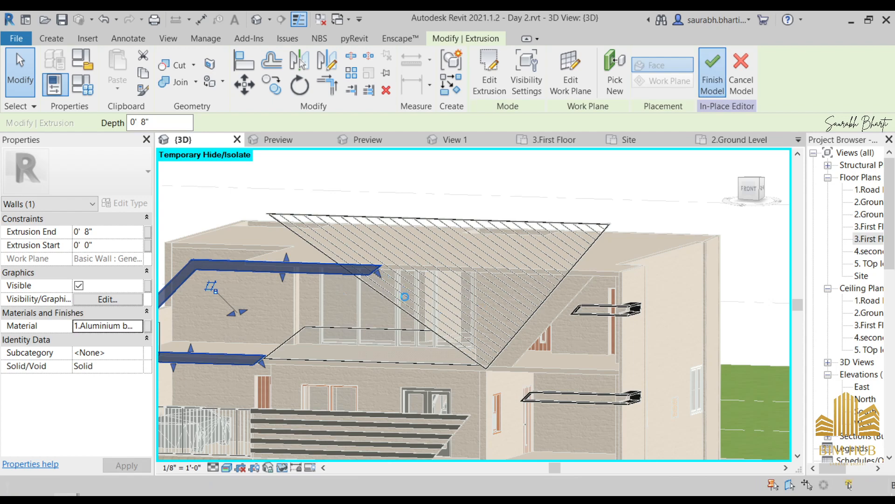
# Examine the black frames on the house in 3D from the front, at an angle and from above
pyautogui.scroll(-2, 369, 330)
pyautogui.keyDown('shift'); pyautogui.moveTo(368, 330); pyautogui.dragTo(467, 326, button='middle'); pyautogui.keyUp('shift')
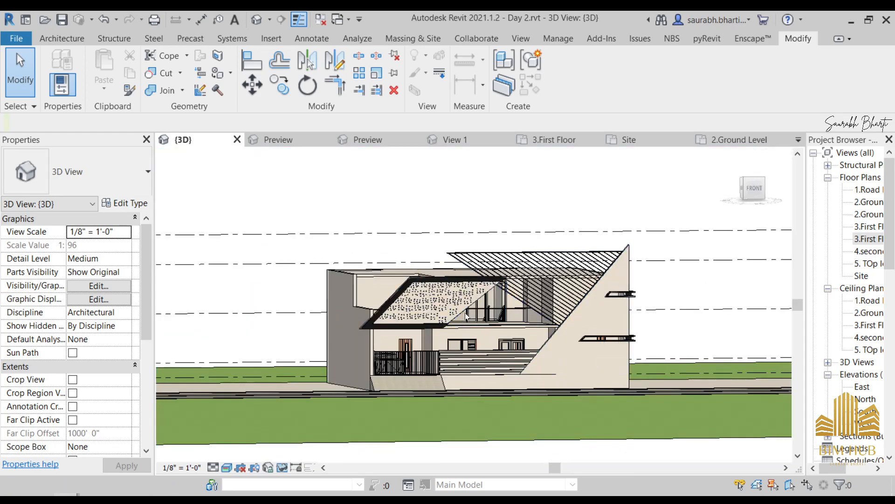
pyautogui.scroll(6, 480, 315)
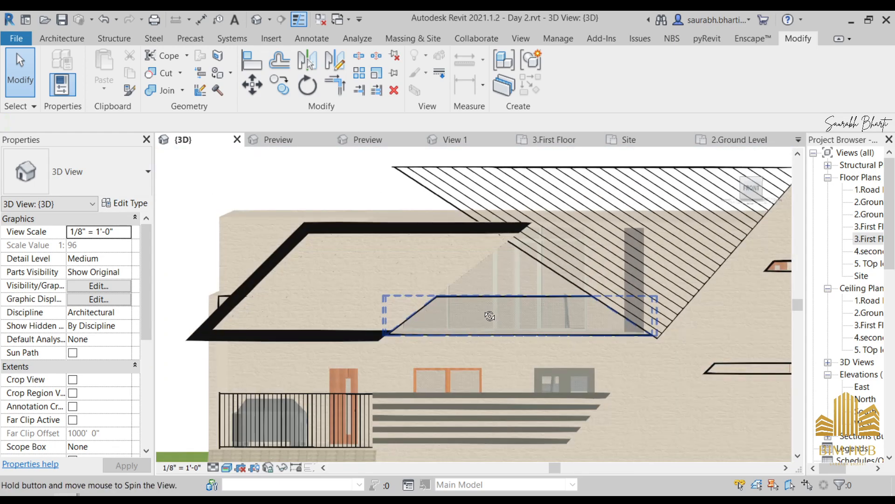
pyautogui.click(753, 188)
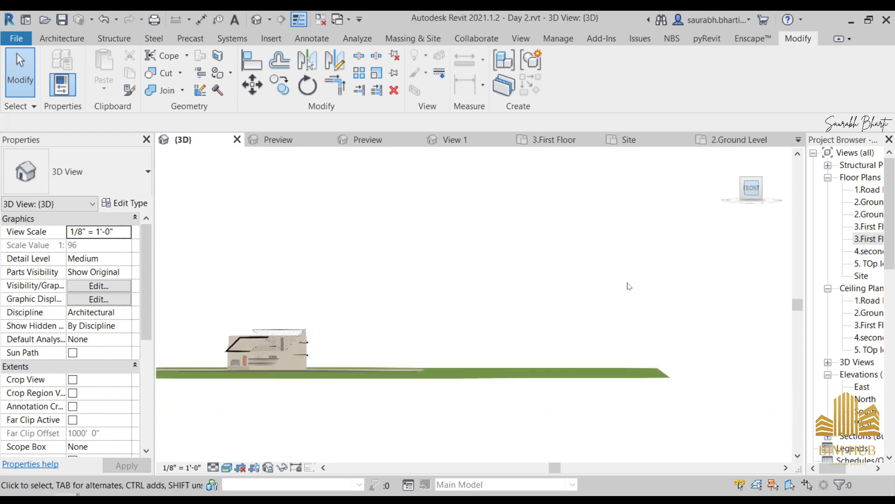
pyautogui.scroll(3, 547, 315)
pyautogui.scroll(3, 547, 313)
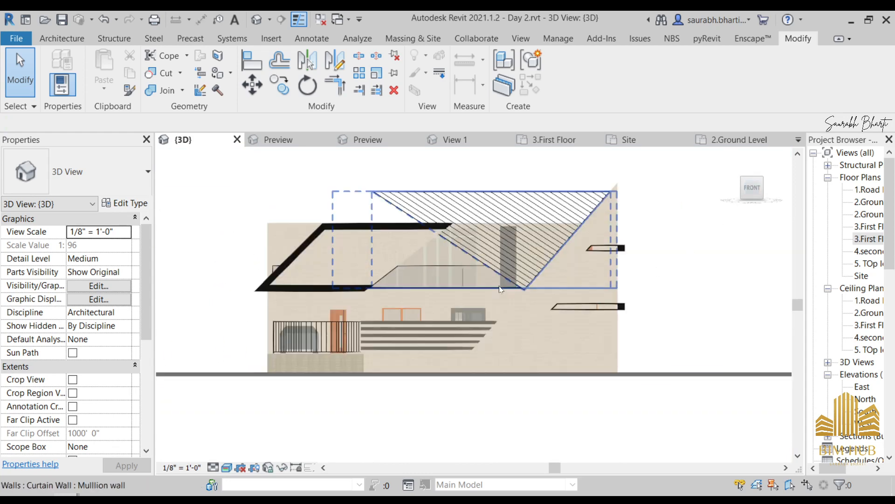
pyautogui.keyDown('shift'); pyautogui.moveTo(501, 298); pyautogui.dragTo(516, 243, button='middle'); pyautogui.keyUp('shift')
pyautogui.scroll(-2, 536, 238)
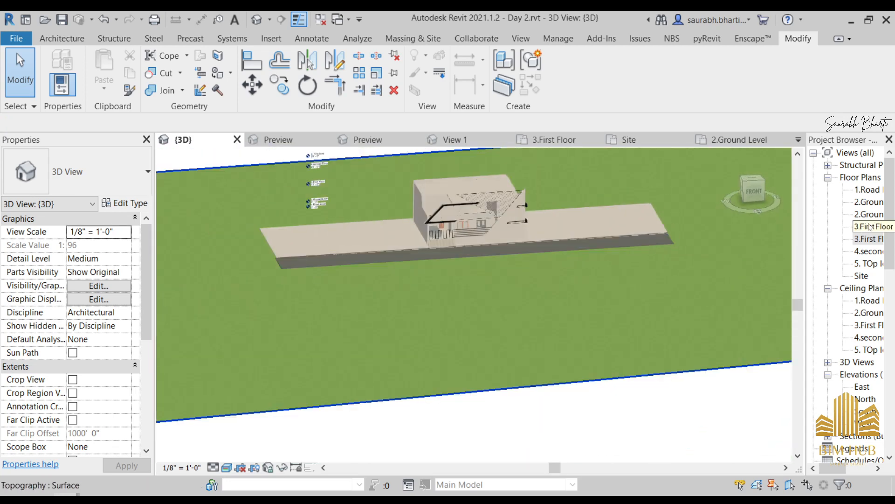
pyautogui.moveTo(748, 179); pyautogui.dragTo(753, 181)
pyautogui.click(755, 183)
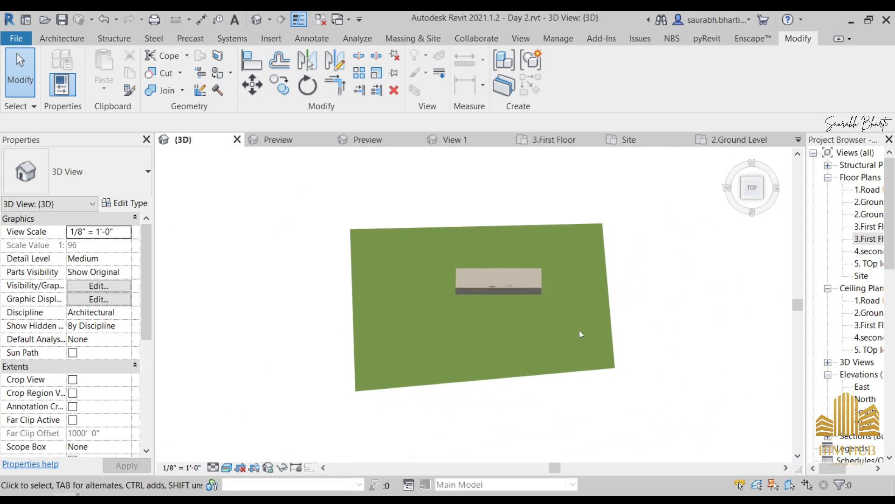
pyautogui.keyDown('shift'); pyautogui.moveTo(494, 282); pyautogui.dragTo(500, 221, button='middle'); pyautogui.keyUp('shift')
pyautogui.click(754, 196)
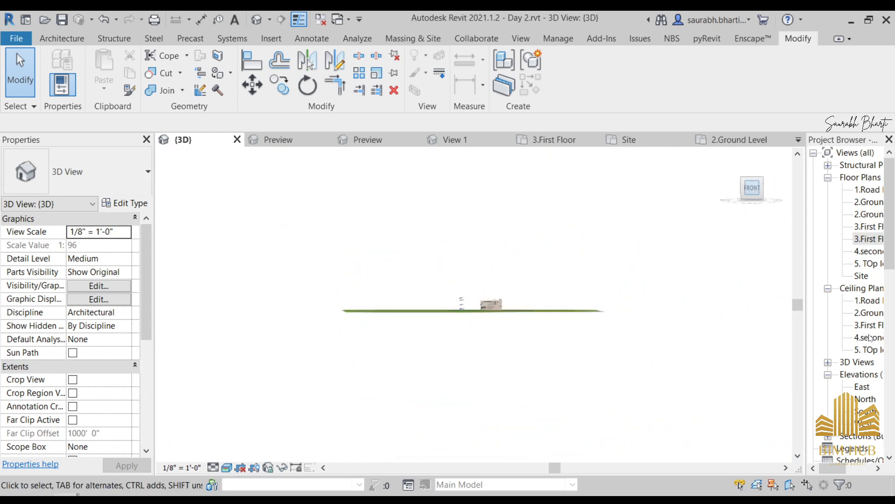
# Create a new Door Schedule of building components for the Doors category in the New Construction phase
pyautogui.scroll(-5, 861, 399)
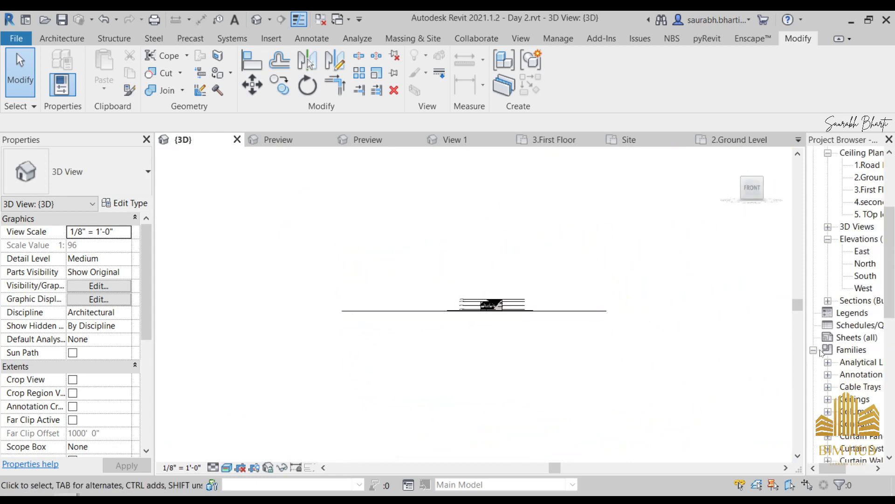
pyautogui.click(814, 349)
pyautogui.rightClick(841, 399)
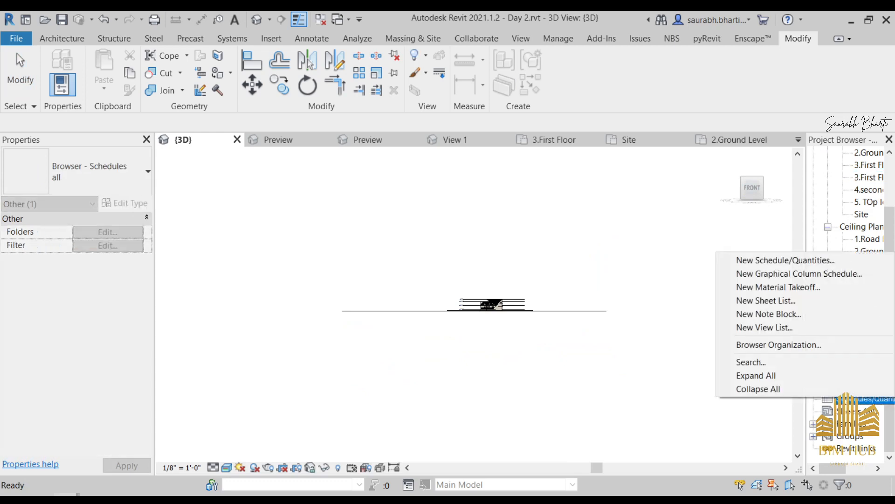
pyautogui.click(765, 259)
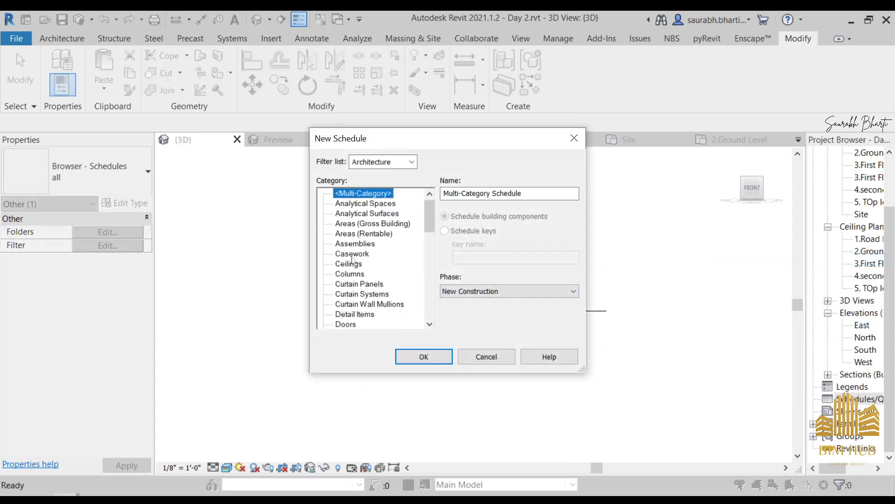
pyautogui.click(355, 323)
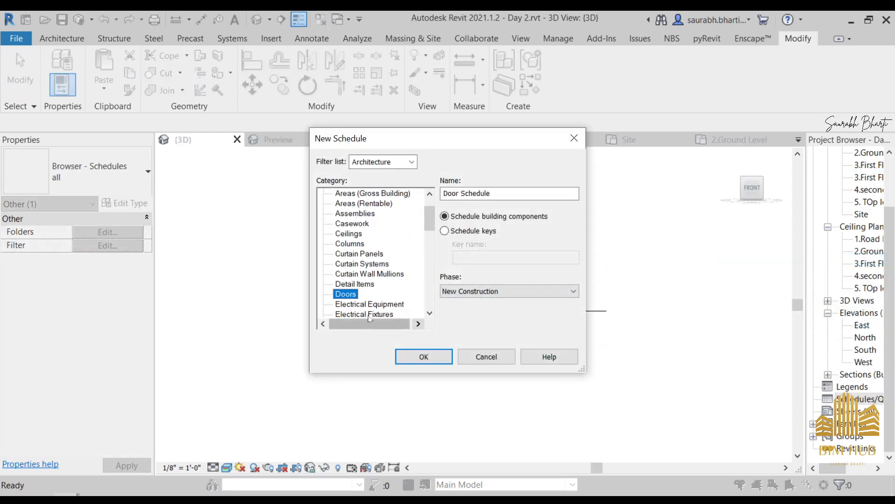
pyautogui.click(436, 358)
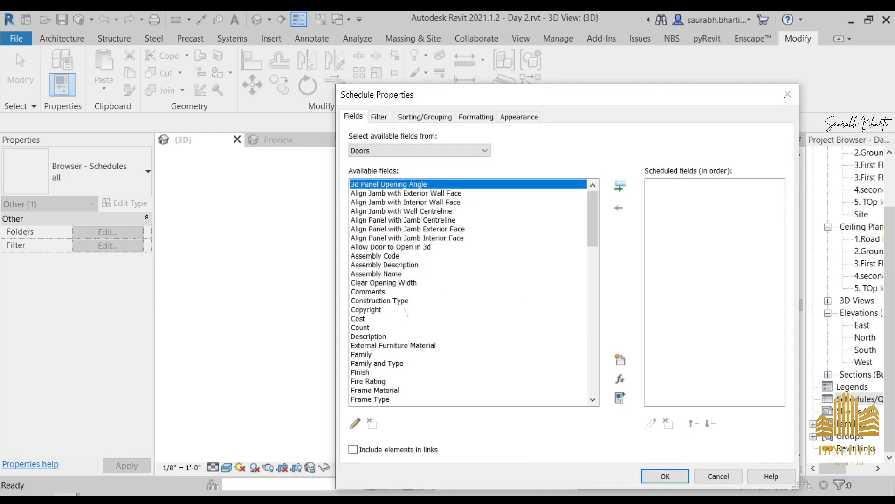
# Add Family and Type as the first scheduled field of the door schedule
pyautogui.scroll(-5, 406, 313)
pyautogui.click(403, 228)
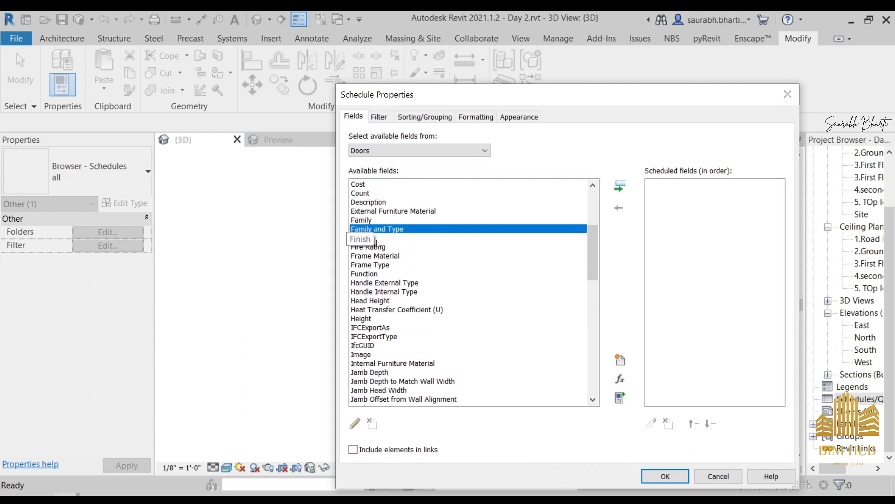
pyautogui.scroll(-1, 392, 293)
pyautogui.click(356, 294)
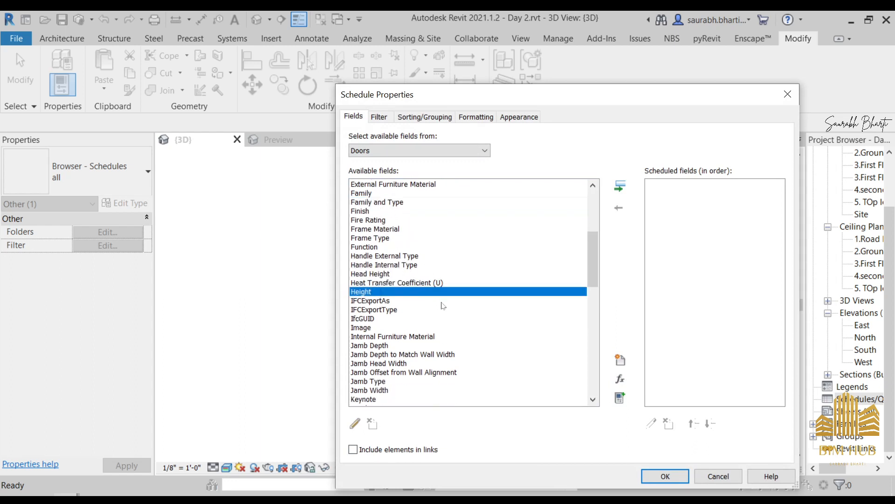
pyautogui.scroll(-2, 368, 327)
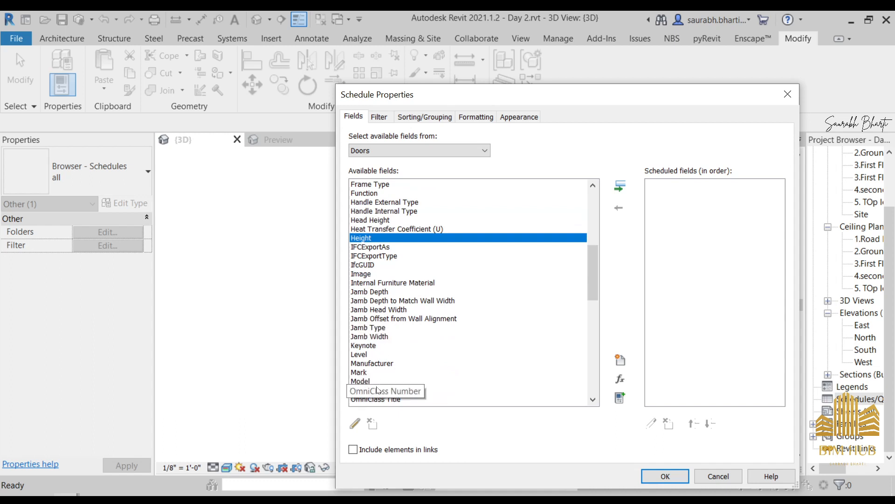
pyautogui.scroll(8, 406, 271)
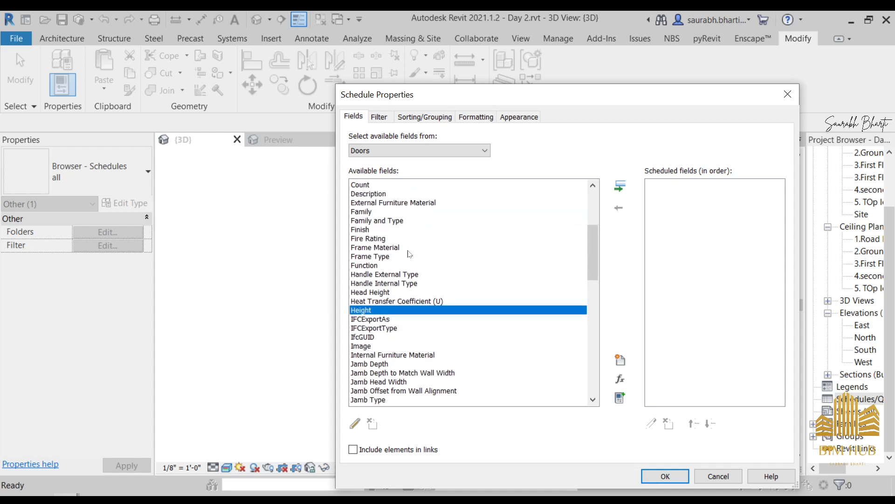
pyautogui.click(377, 363)
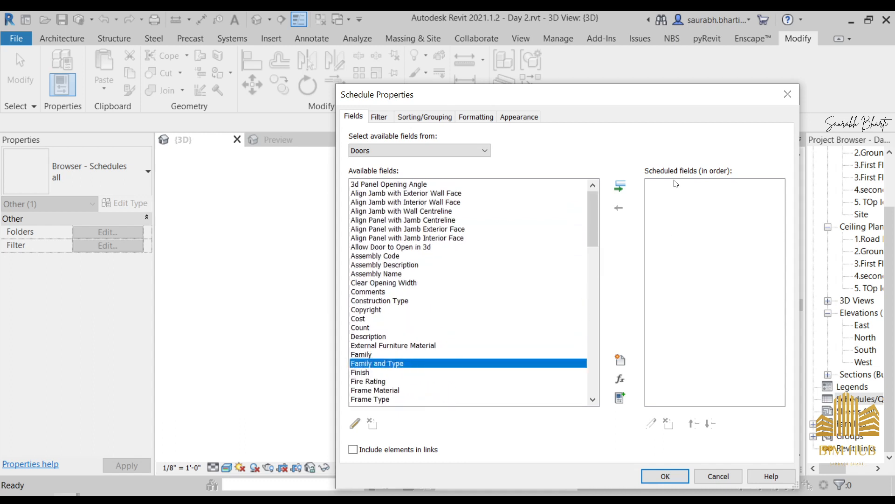
pyautogui.click(620, 186)
# Add Level as the second scheduled field of the door schedule
pyautogui.moveTo(584, 102); pyautogui.dragTo(421, 51)
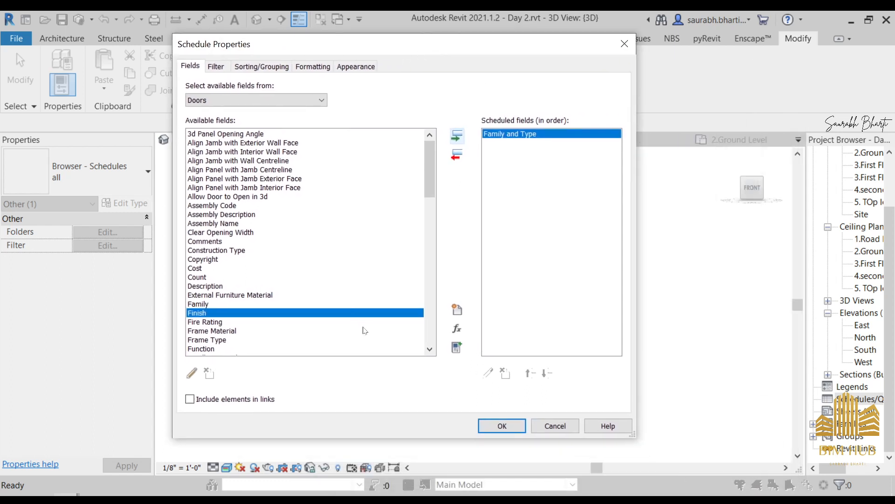
pyautogui.scroll(-5, 275, 303)
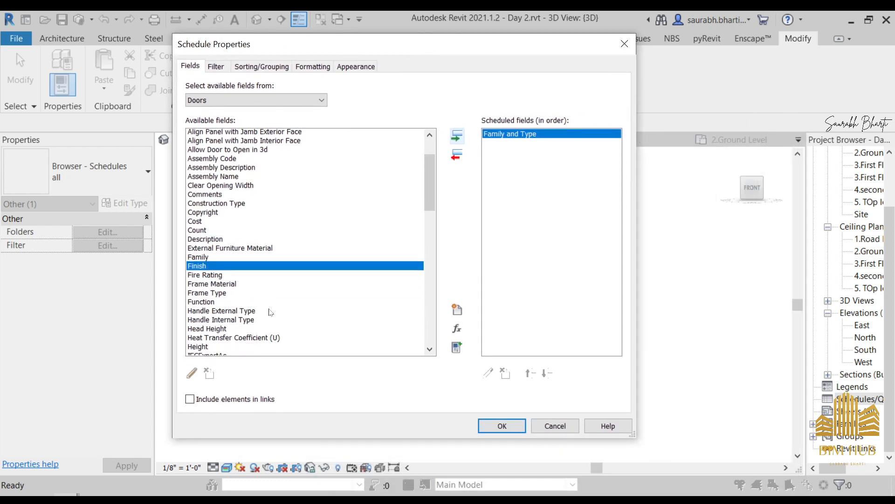
pyautogui.scroll(-5, 205, 220)
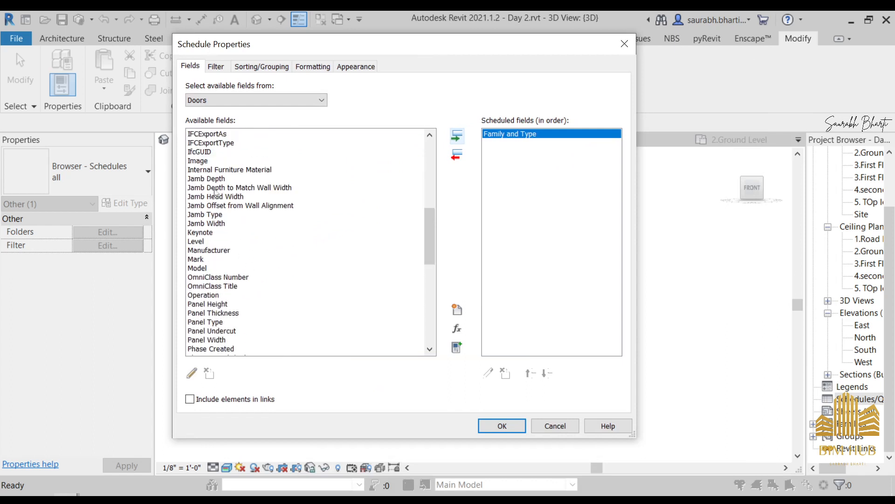
pyautogui.click(245, 242)
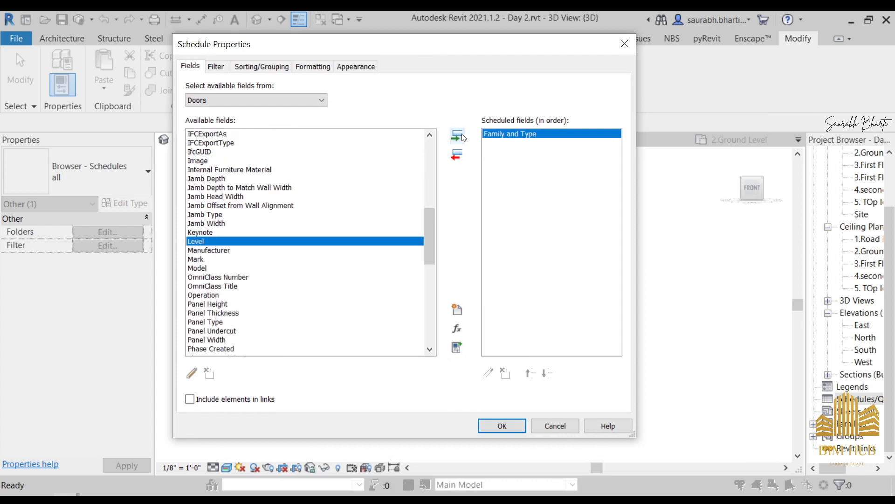
pyautogui.click(457, 135)
# Add Type Mark to the scheduled fields after Level
pyautogui.scroll(-5, 334, 280)
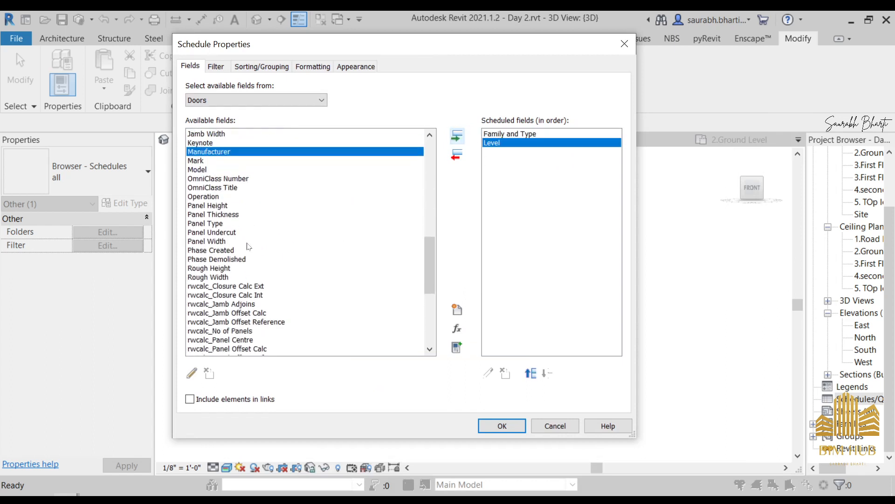
pyautogui.scroll(-6, 223, 232)
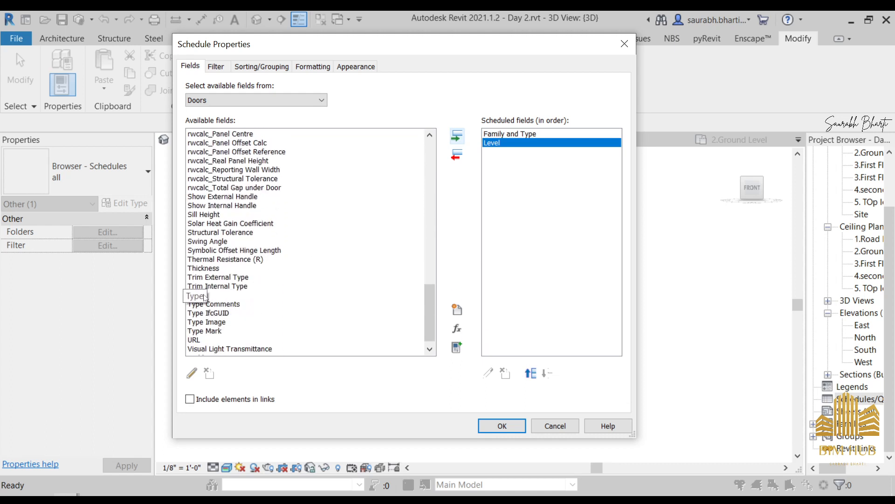
pyautogui.click(205, 330)
pyautogui.click(457, 135)
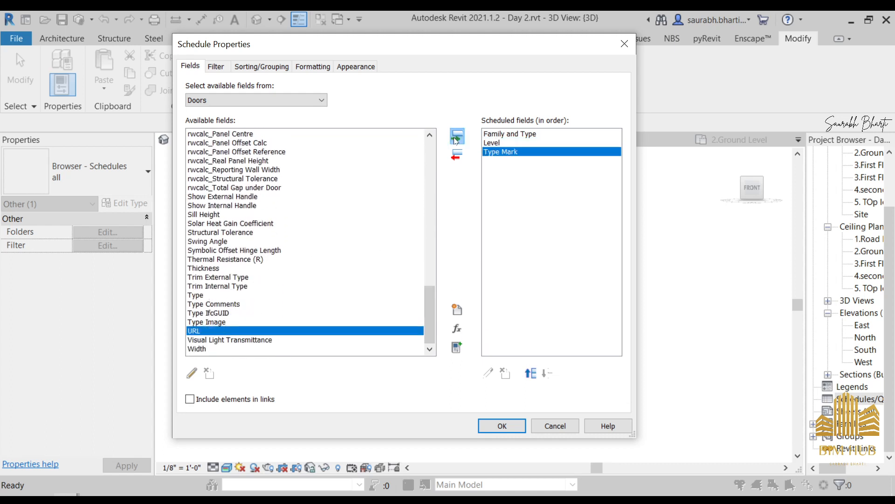
# Add Cost and Count to the scheduled fields after Type Mark
pyautogui.scroll(5, 243, 276)
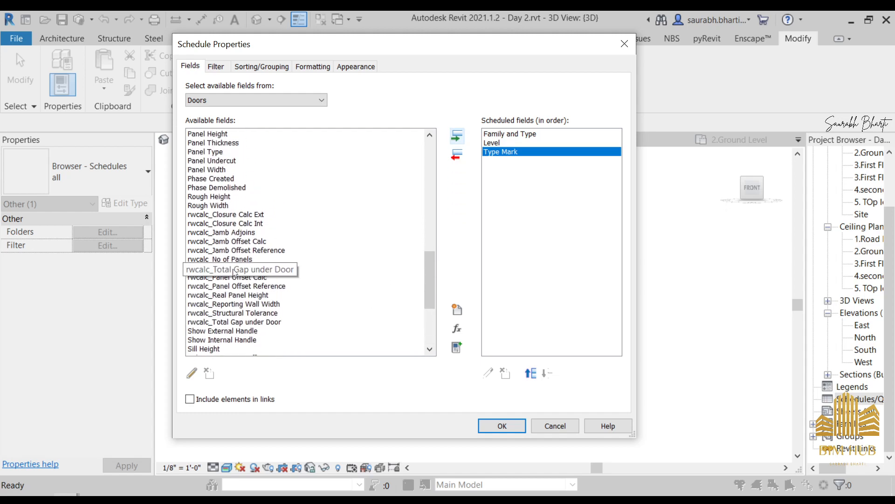
pyautogui.scroll(-5, 234, 273)
pyautogui.scroll(13, 234, 273)
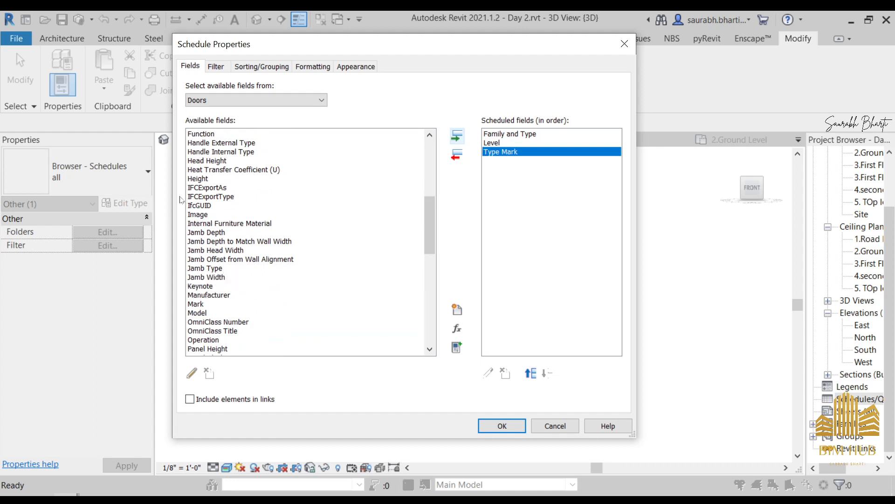
pyautogui.scroll(8, 279, 228)
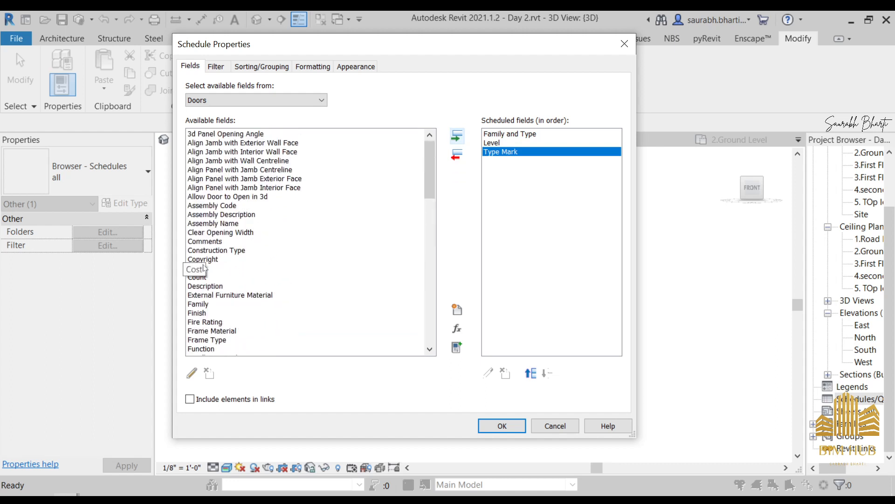
pyautogui.click(205, 269)
pyautogui.keyDown('shift'); pyautogui.click(200, 277); pyautogui.keyUp('shift')
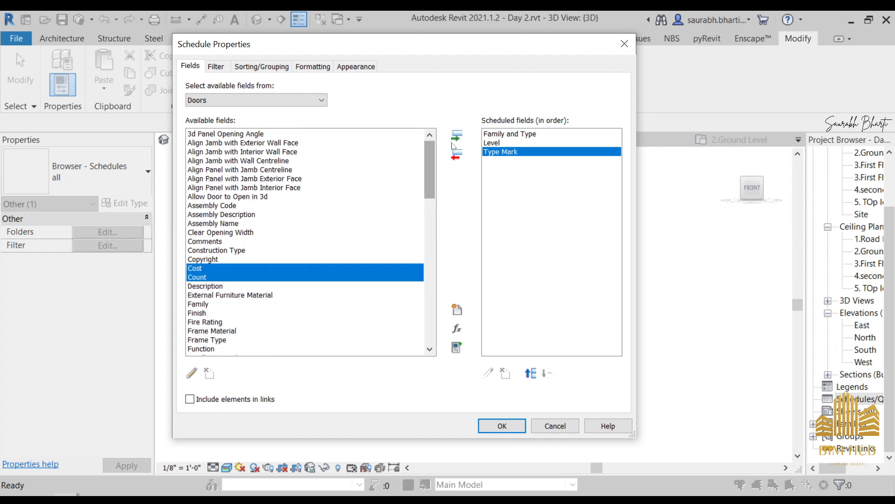
pyautogui.click(456, 136)
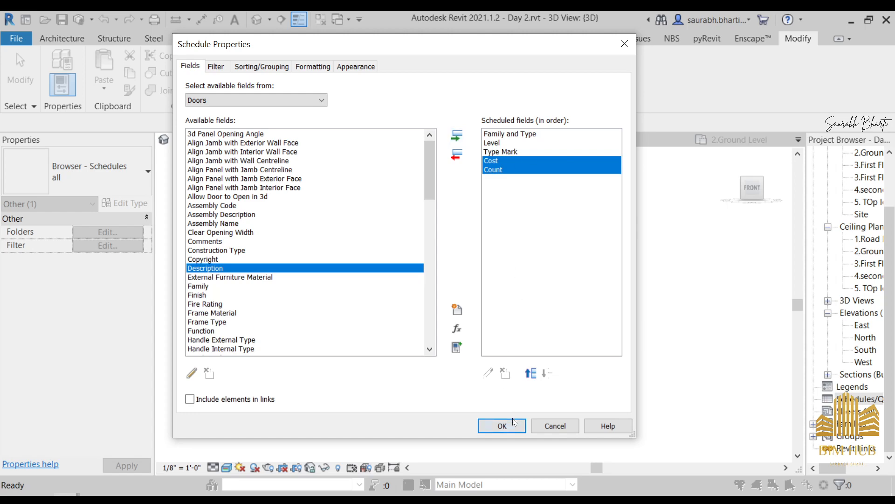
# Create the door schedule with the chosen fields and widen its Family and Type column
pyautogui.click(502, 425)
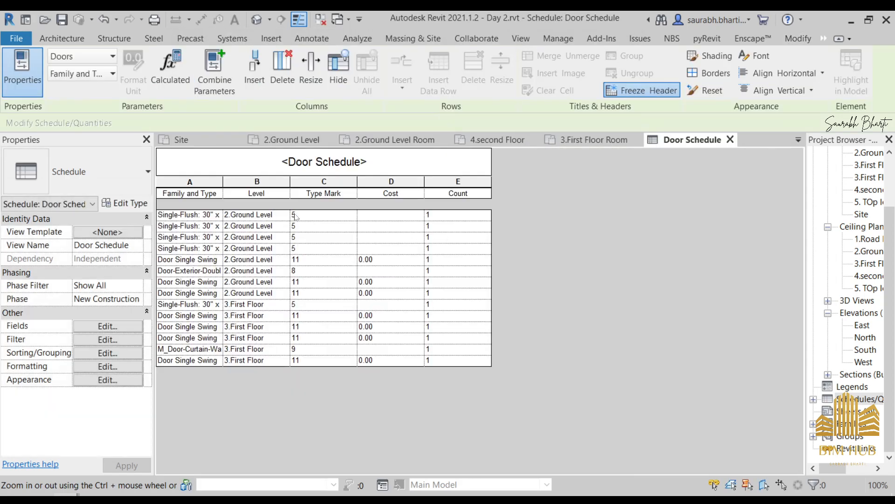
pyautogui.moveTo(223, 177); pyautogui.dragTo(285, 183)
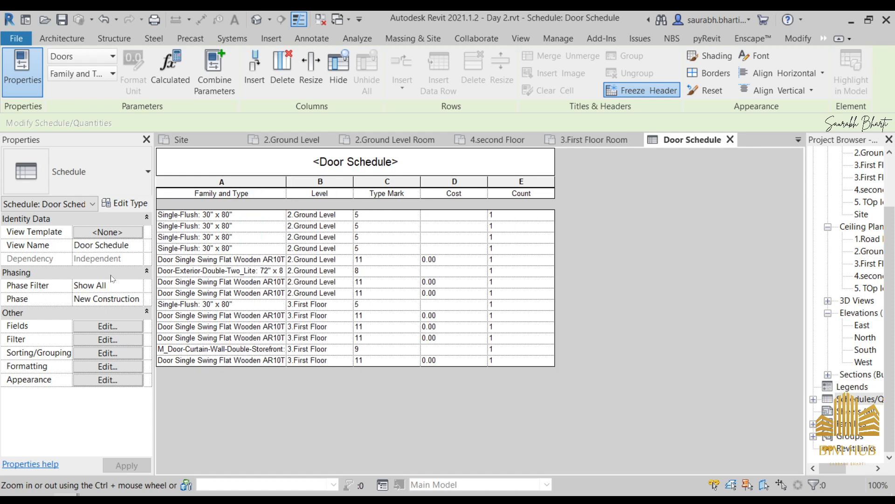
# Examine the door schedule's field, filter, sorting, formatting and appearance settings
pyautogui.click(107, 339)
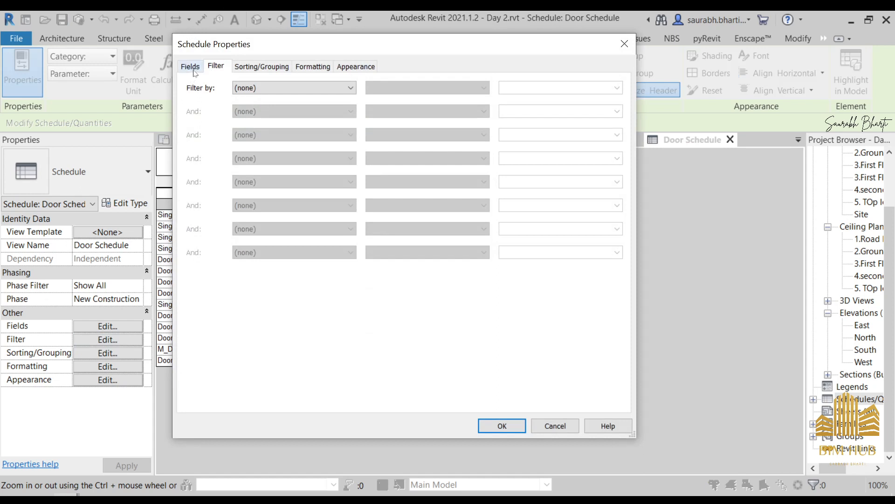
pyautogui.click(191, 68)
pyautogui.click(216, 66)
pyautogui.click(261, 66)
pyautogui.click(307, 67)
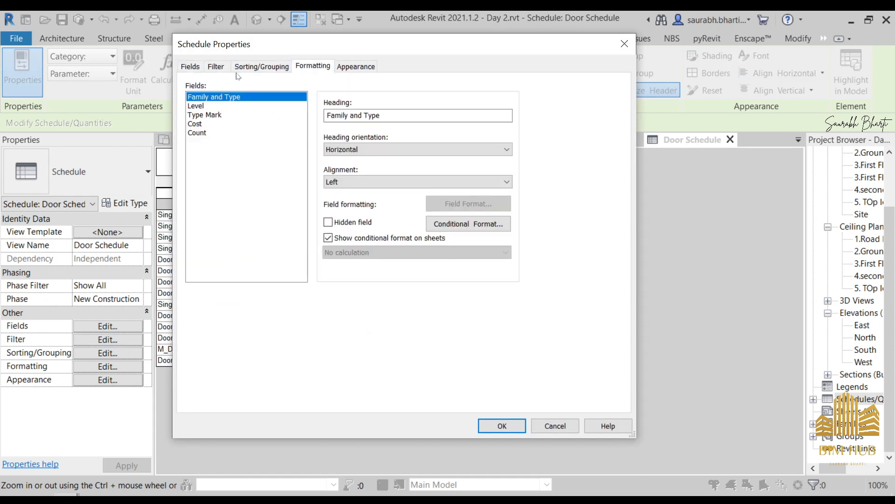
pyautogui.click(237, 71)
pyautogui.click(226, 70)
pyautogui.click(249, 69)
pyautogui.click(344, 68)
pyautogui.click(324, 69)
# Sort the door schedule by Level with a header and then by Family and Type, both ascending
pyautogui.click(247, 69)
pyautogui.click(288, 86)
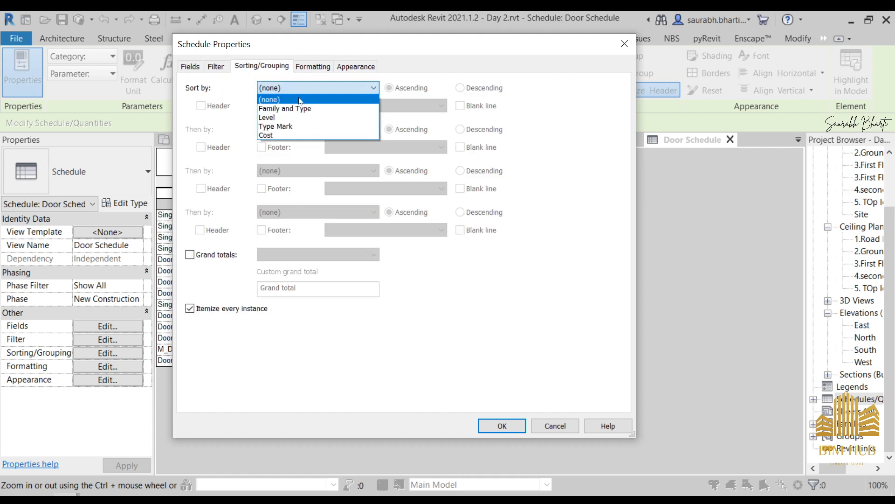
pyautogui.click(299, 108)
pyautogui.click(287, 93)
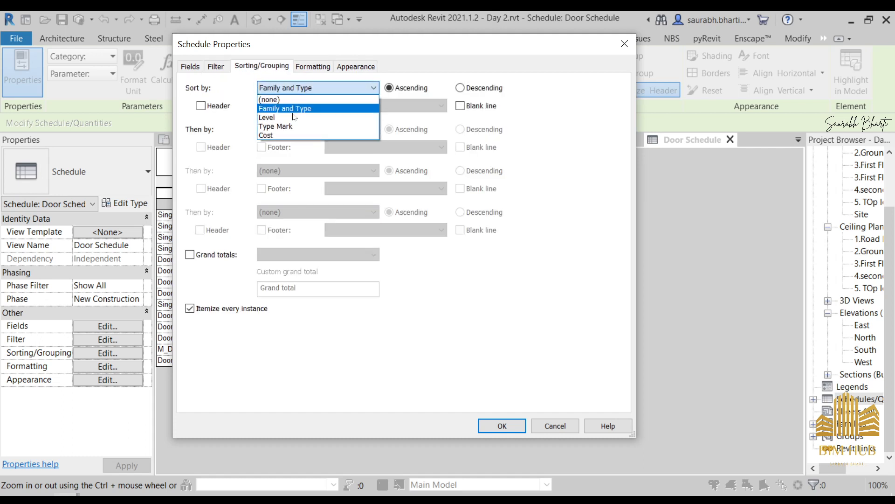
pyautogui.click(294, 114)
pyautogui.click(229, 107)
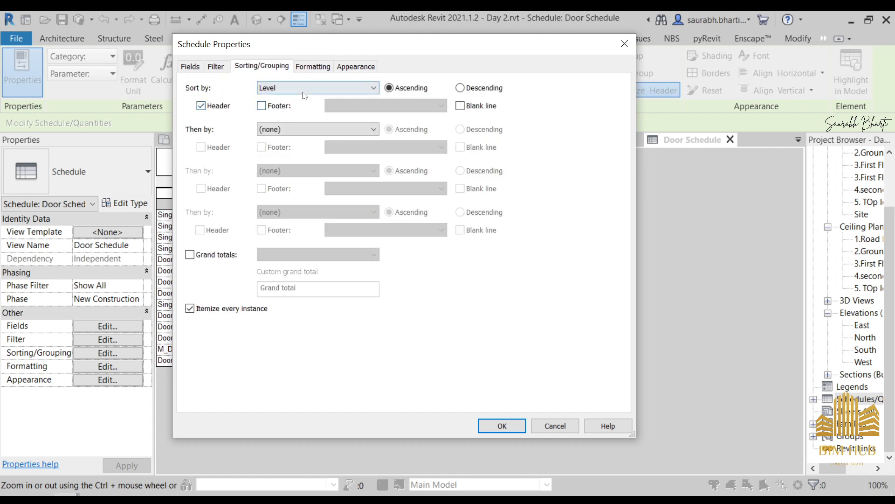
pyautogui.click(306, 127)
pyautogui.click(284, 150)
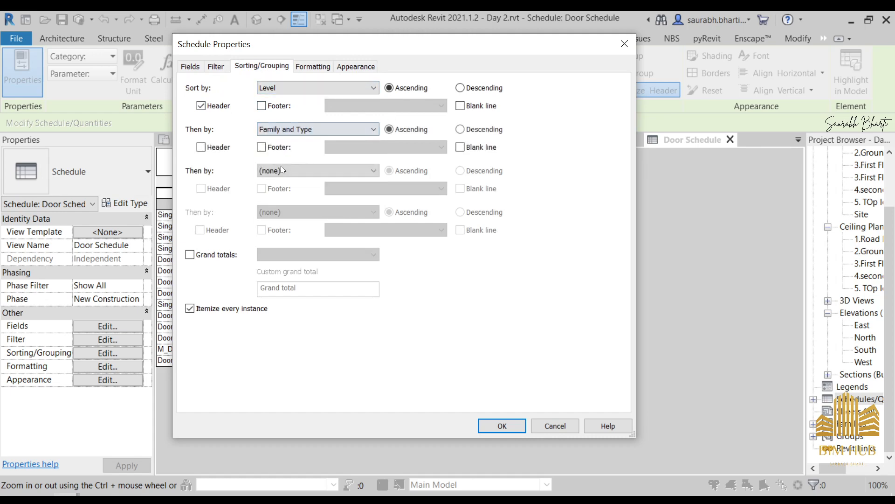
pyautogui.click(502, 426)
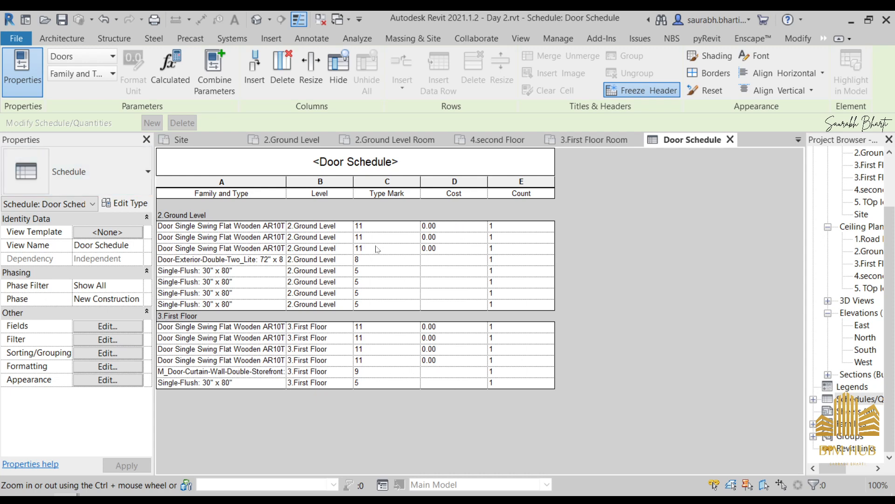
# Set the Type Mark of the Door Single Swing Flat Wooden doors to D1 for all elements of the type
pyautogui.click(373, 226)
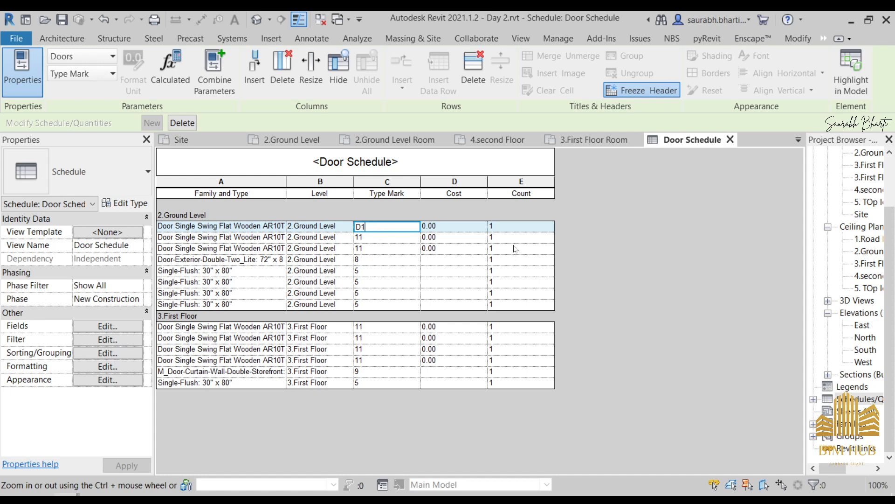
pyautogui.click(393, 273)
pyautogui.click(480, 284)
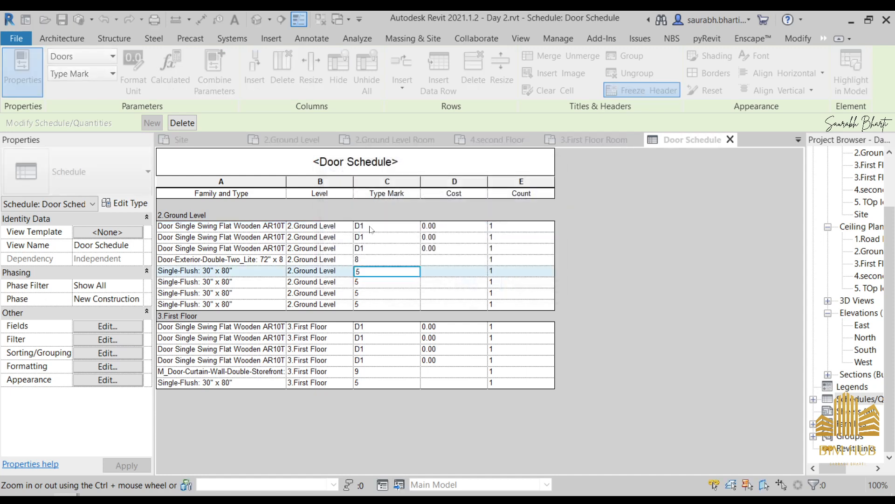
# Set the Type Mark of the Door-Exterior-Double-Two_Lite 72" x 80" type to D2 for all its elements
pyautogui.click(373, 260)
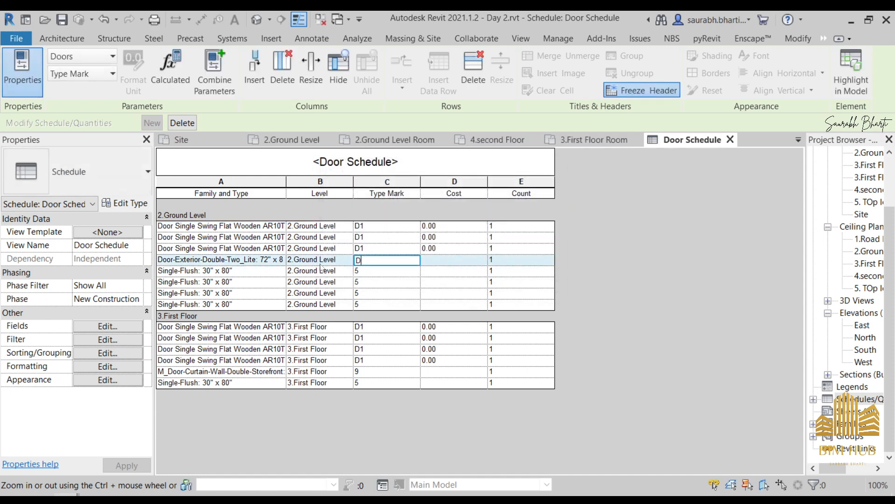
pyautogui.write('D2')
pyautogui.click(394, 285)
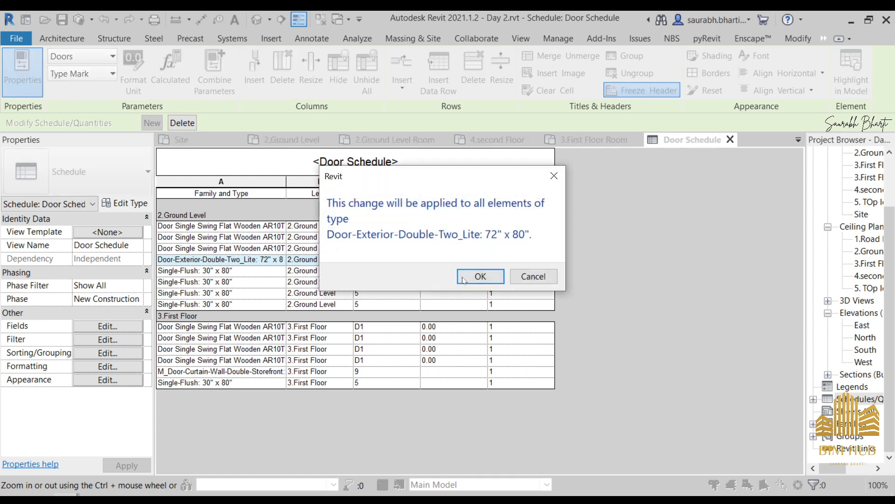
pyautogui.click(481, 276)
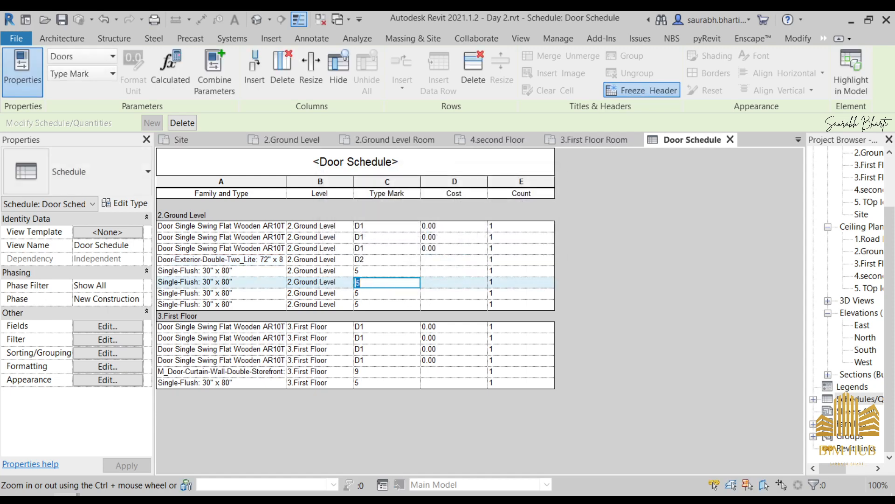
# Set the Type Mark to D3 for the Single-Flush 30" x 80" type and D4 for the M_Door-Curtain-Wall-Double-Storefront type
pyautogui.click(393, 293)
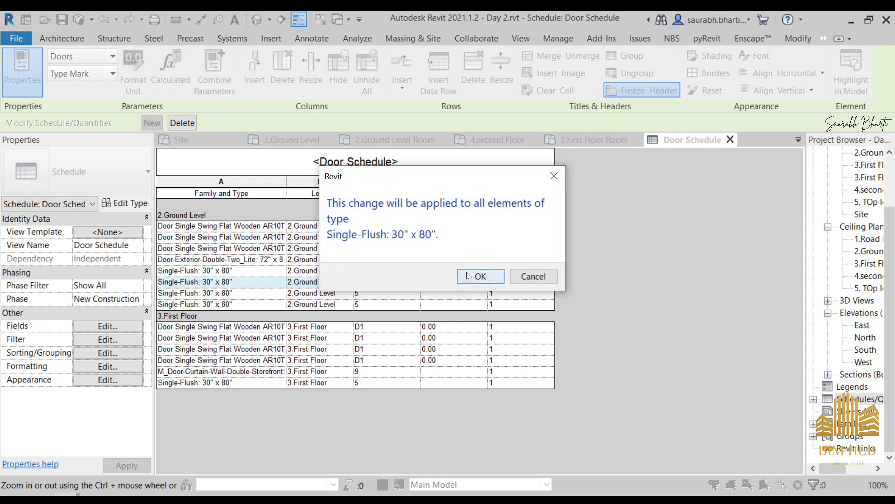
pyautogui.click(478, 276)
pyautogui.click(369, 372)
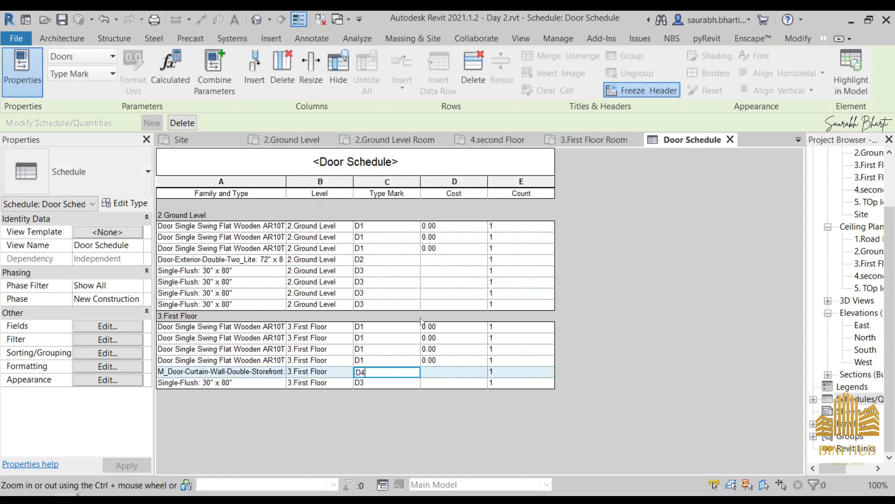
pyautogui.click(370, 238)
pyautogui.click(481, 277)
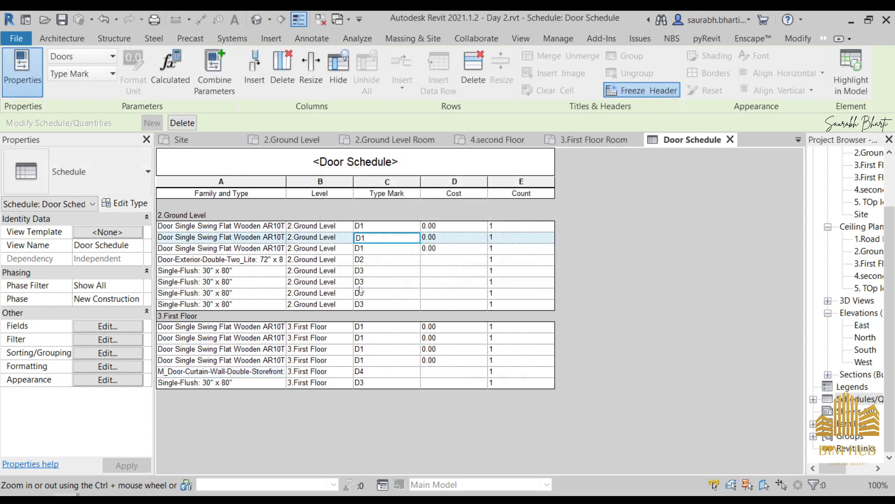
pyautogui.click(370, 273)
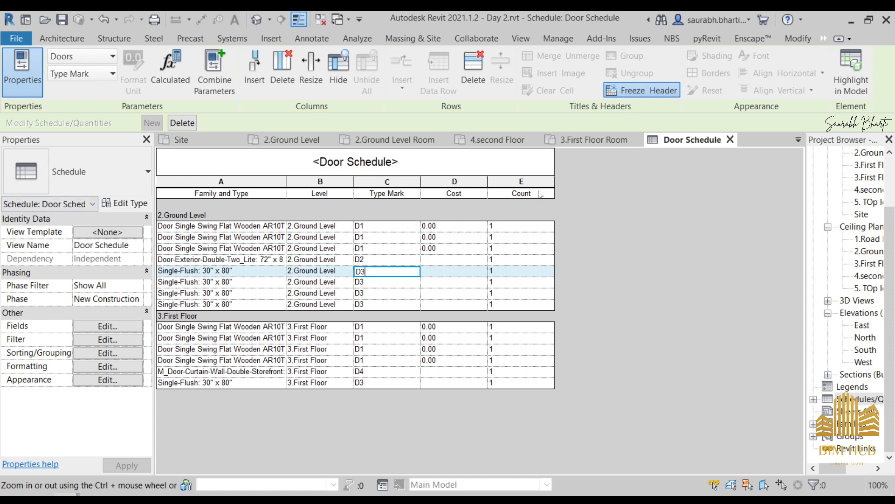
# Move the Count field ahead of Cost in the door schedule's field order
pyautogui.click(125, 343)
pyautogui.click(181, 67)
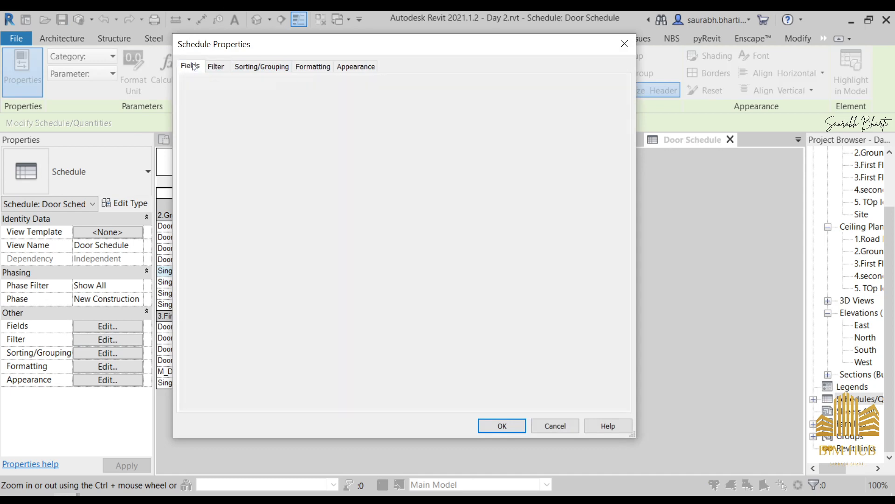
pyautogui.click(502, 171)
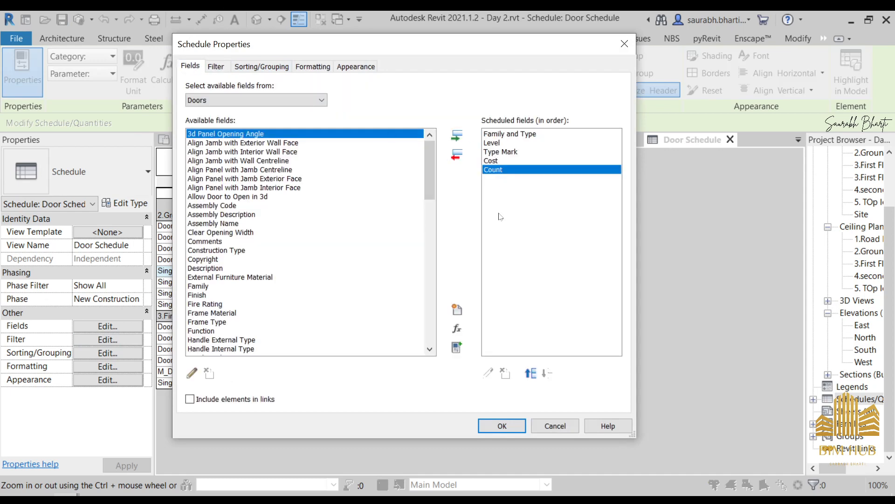
pyautogui.click(530, 373)
pyautogui.click(504, 424)
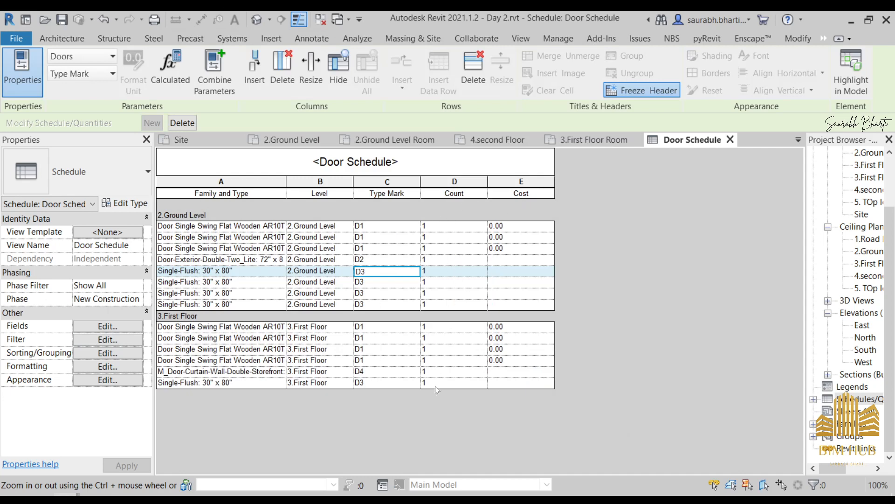
# Enable grand totals for the door schedule with the Totals only option
pyautogui.click(107, 326)
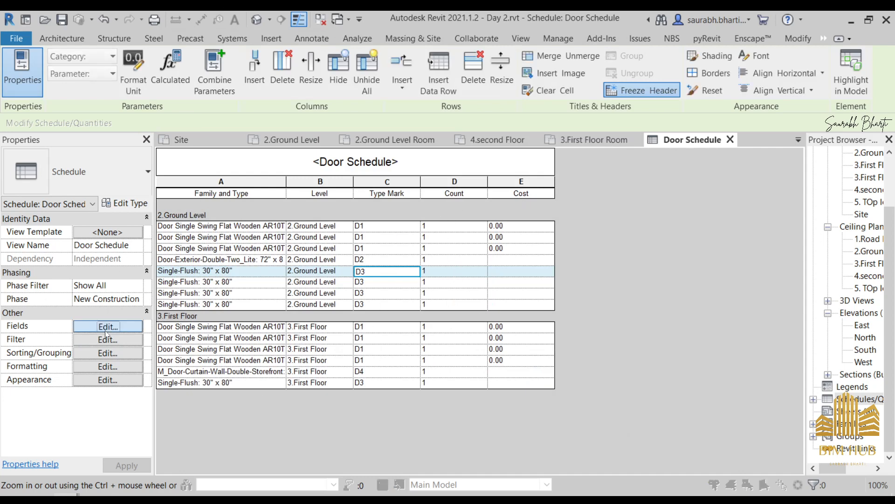
pyautogui.click(244, 68)
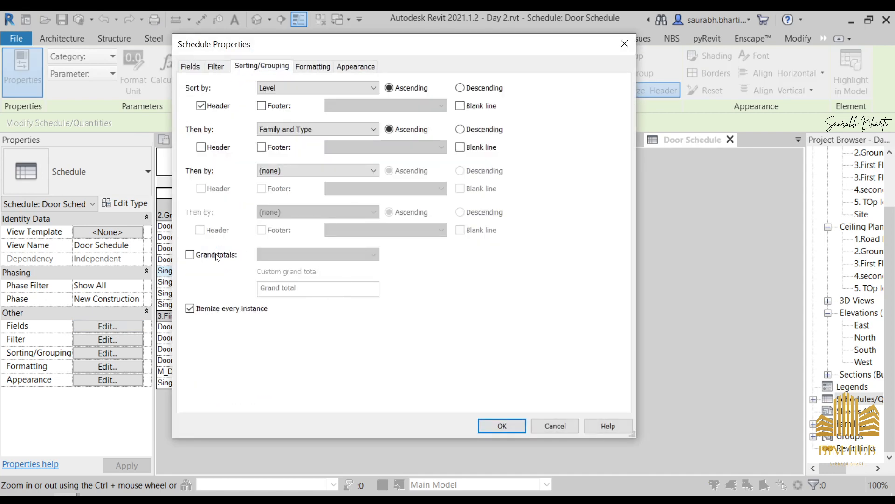
pyautogui.click(217, 256)
pyautogui.click(326, 254)
pyautogui.click(311, 293)
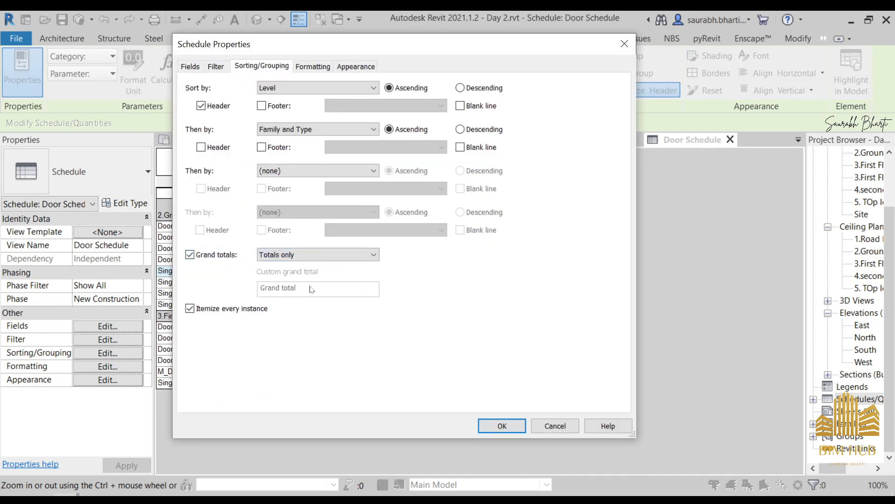
# Format the Count field of the door schedule to calculate totals with Center alignment
pyautogui.click(327, 68)
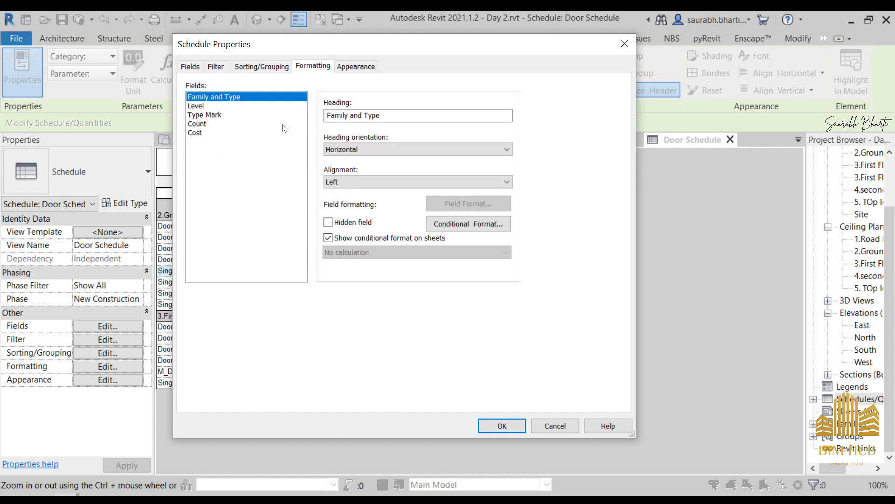
pyautogui.click(214, 125)
pyautogui.click(379, 253)
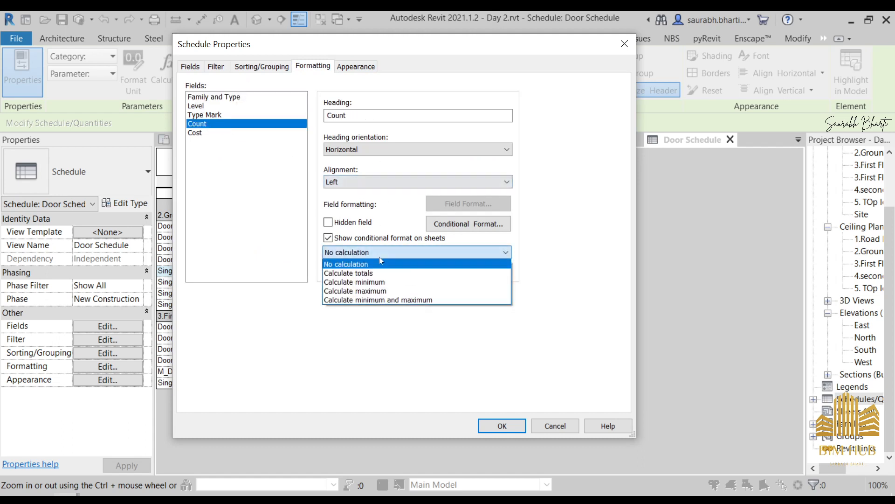
pyautogui.click(368, 273)
pyautogui.click(377, 182)
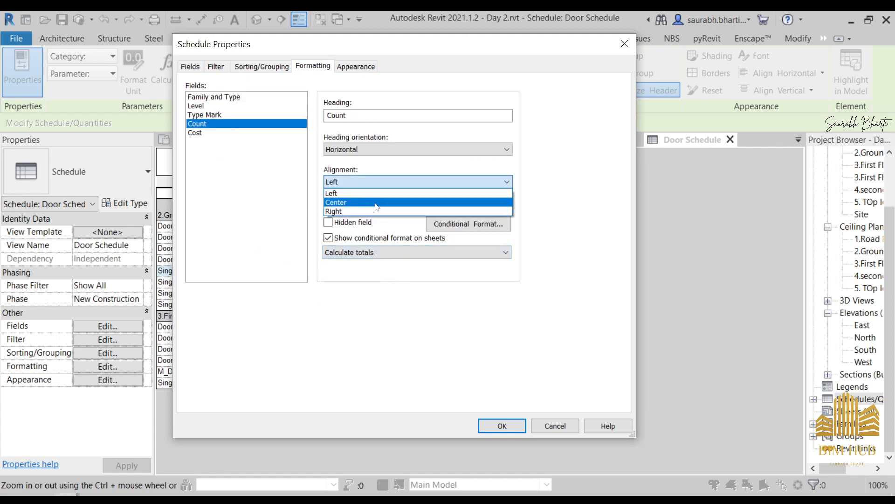
pyautogui.click(378, 202)
# Set the alignment of the Level and the Family and Type fields to Center
pyautogui.click(247, 73)
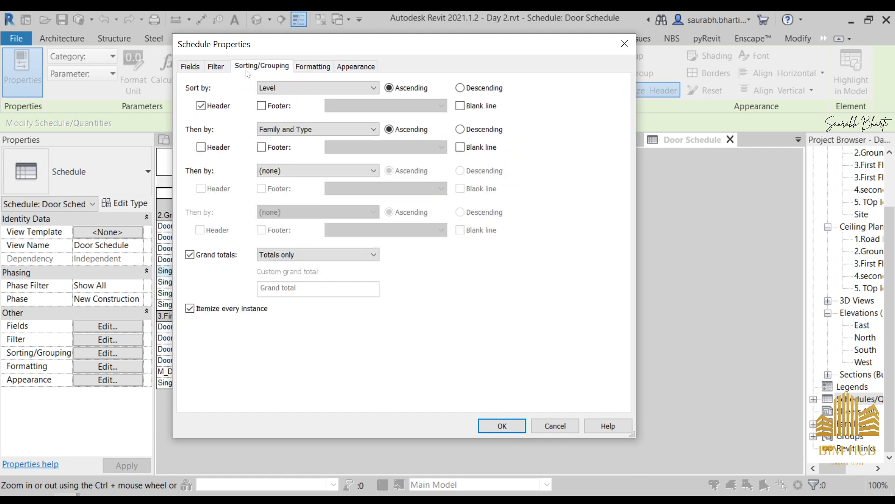
pyautogui.click(298, 66)
pyautogui.click(230, 106)
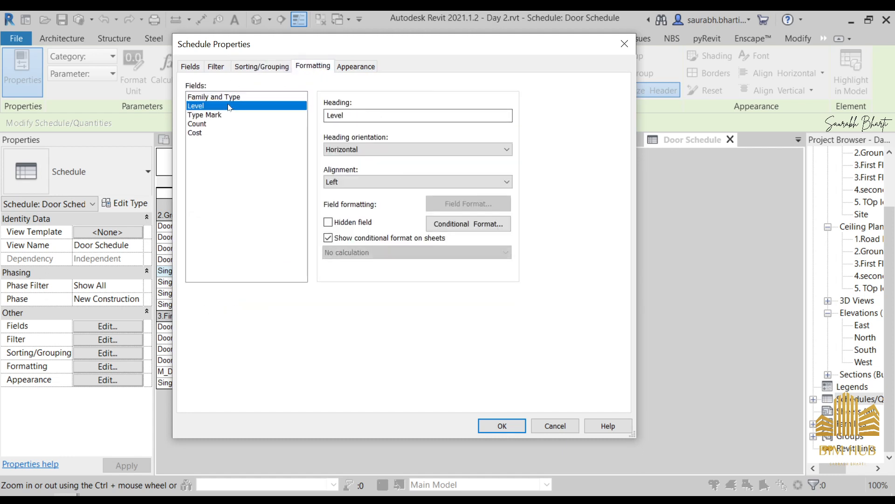
pyautogui.click(386, 182)
pyautogui.click(366, 199)
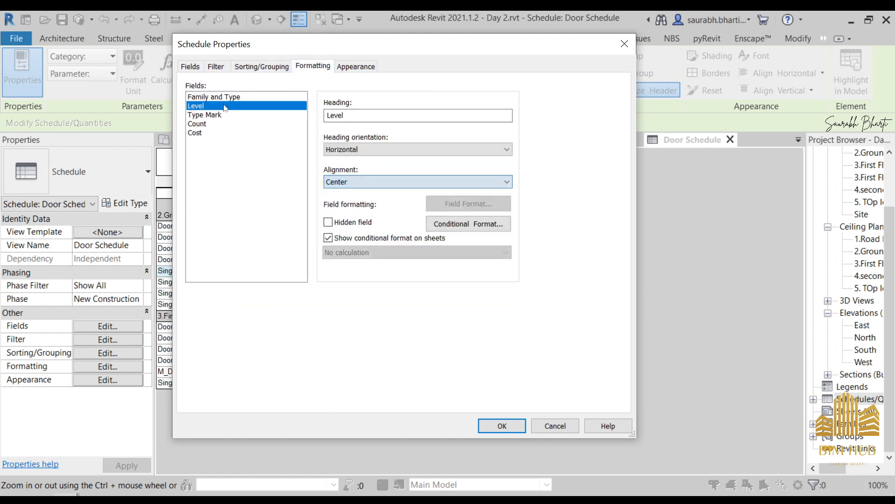
pyautogui.click(234, 97)
pyautogui.click(360, 181)
pyautogui.click(366, 199)
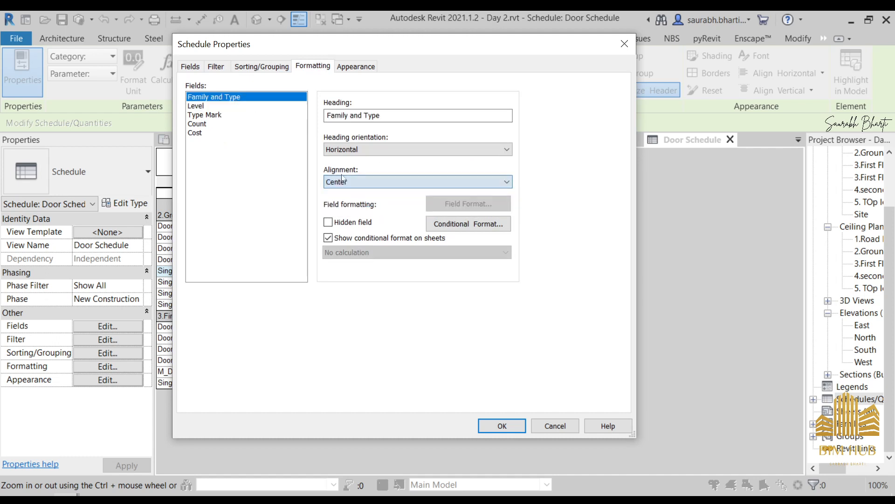
# Set the Type Mark field's alignment to Center and check that Level uses the same alignment
pyautogui.click(246, 123)
pyautogui.click(246, 115)
pyautogui.click(352, 183)
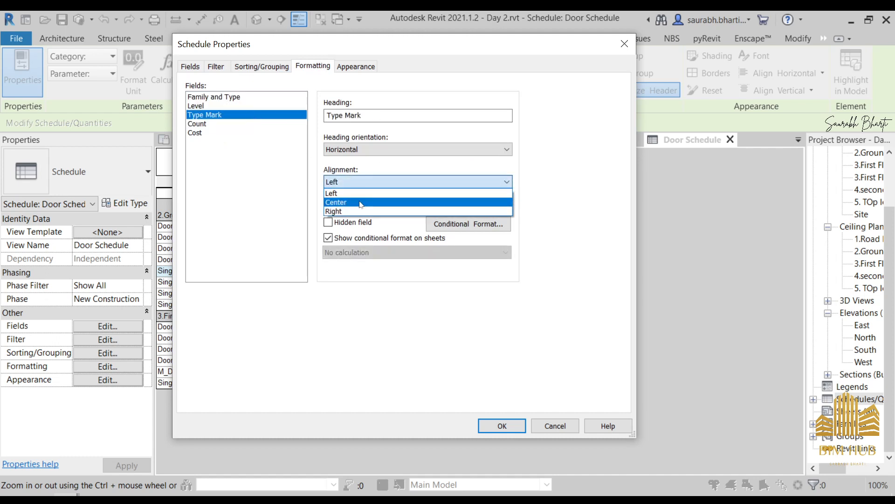
pyautogui.click(361, 202)
pyautogui.moveTo(325, 54); pyautogui.dragTo(556, 70)
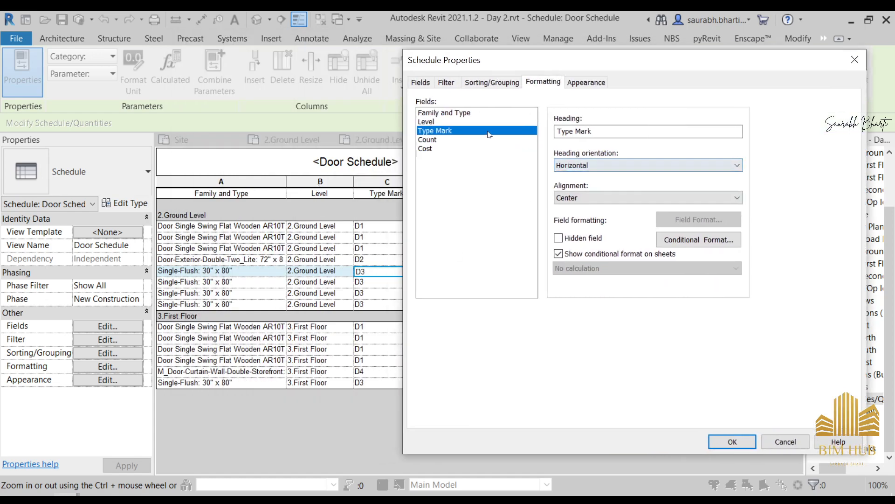
pyautogui.click(471, 122)
pyautogui.click(621, 201)
pyautogui.click(622, 205)
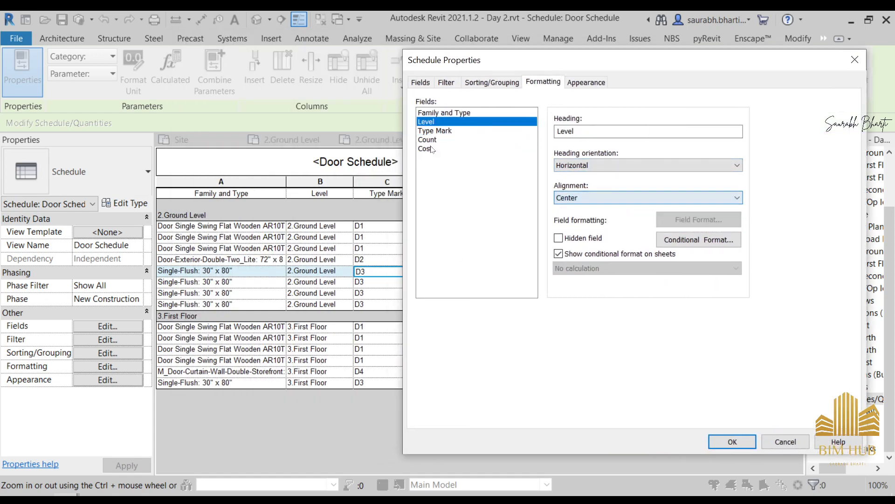
# Format the Cost field with Center alignment and Calculate totals, and apply the schedule formatting
pyautogui.click(430, 140)
pyautogui.click(489, 149)
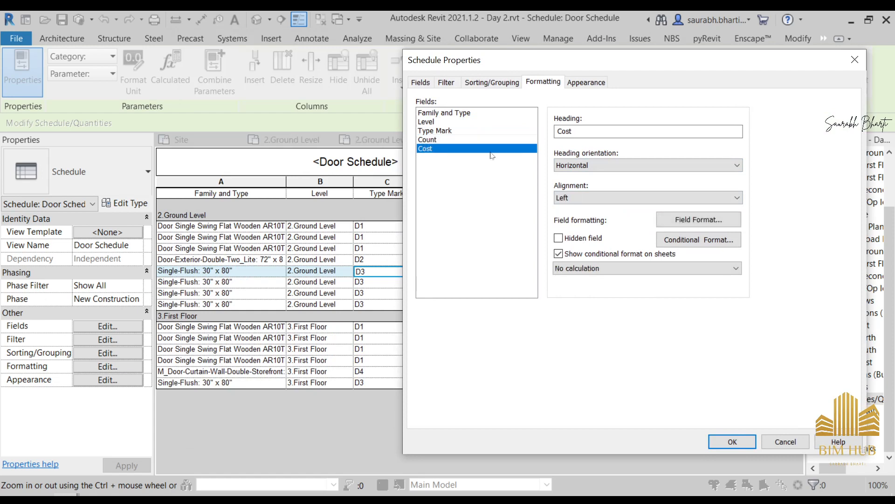
pyautogui.click(596, 197)
pyautogui.click(597, 216)
pyautogui.click(628, 269)
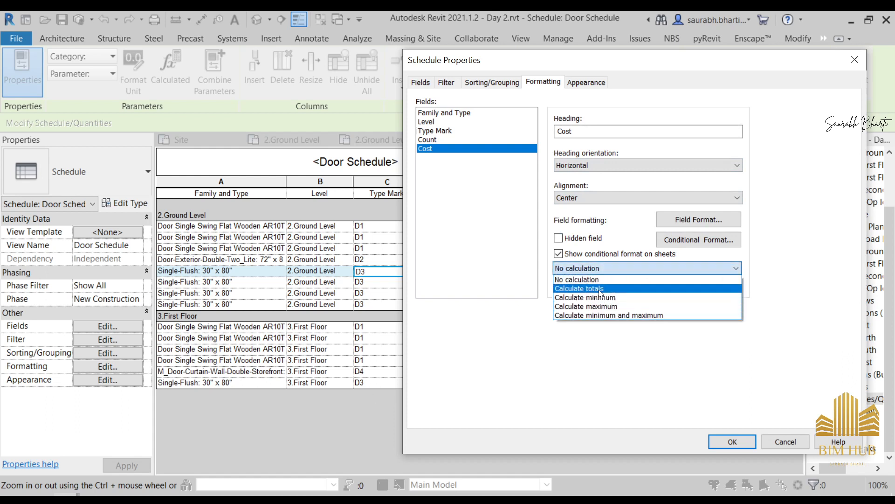
pyautogui.click(599, 286)
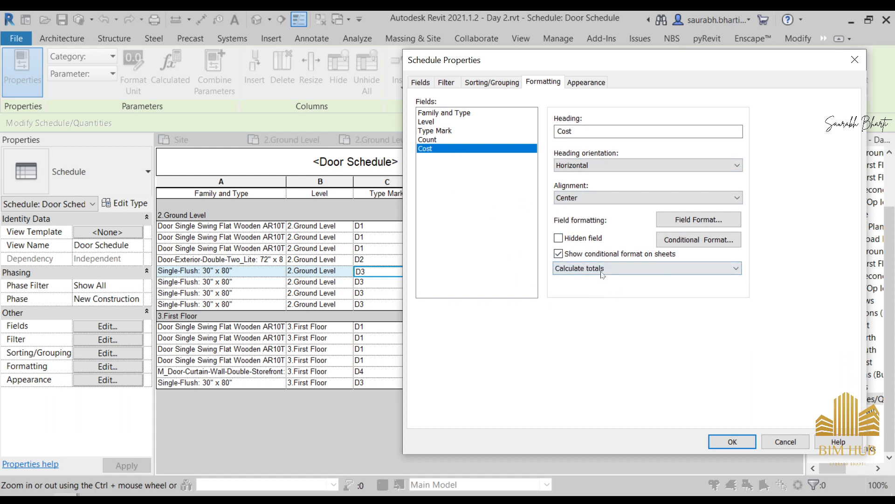
pyautogui.click(448, 139)
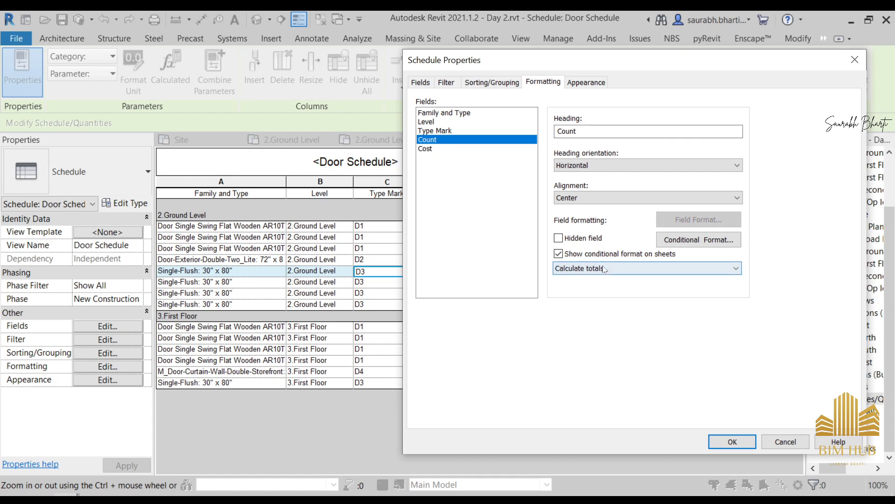
pyautogui.click(732, 441)
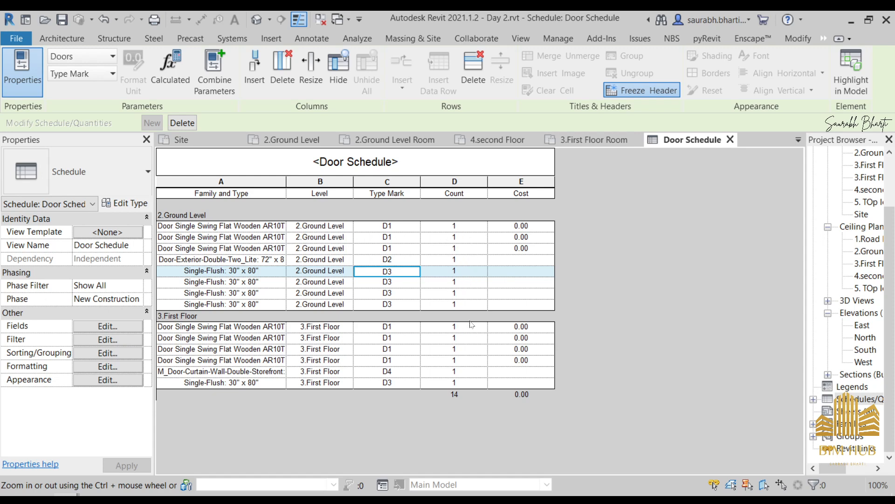
# Turn off Itemize every instance so identical doors are combined into one row per type and level
pyautogui.click(119, 343)
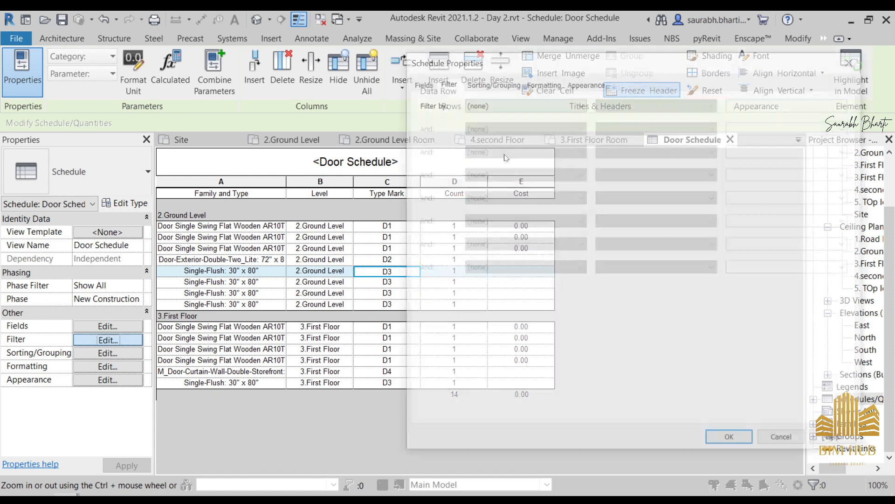
pyautogui.click(517, 84)
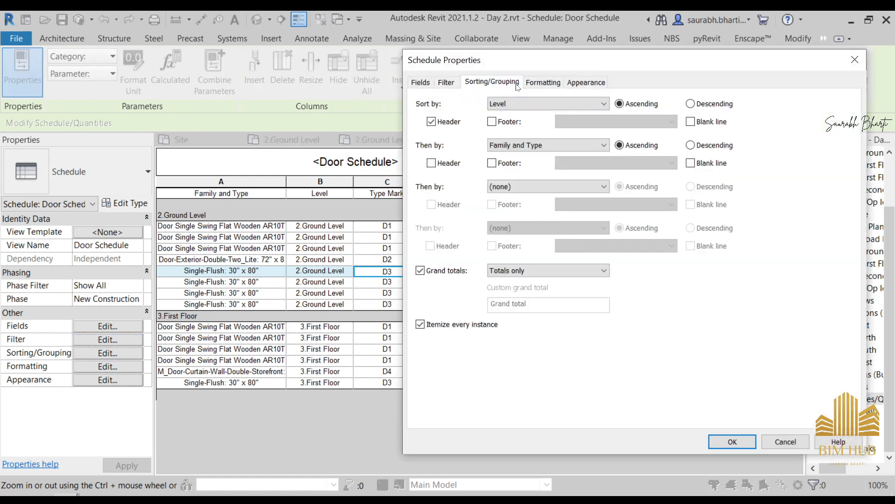
pyautogui.click(549, 82)
pyautogui.click(495, 84)
pyautogui.click(420, 323)
pyautogui.click(732, 441)
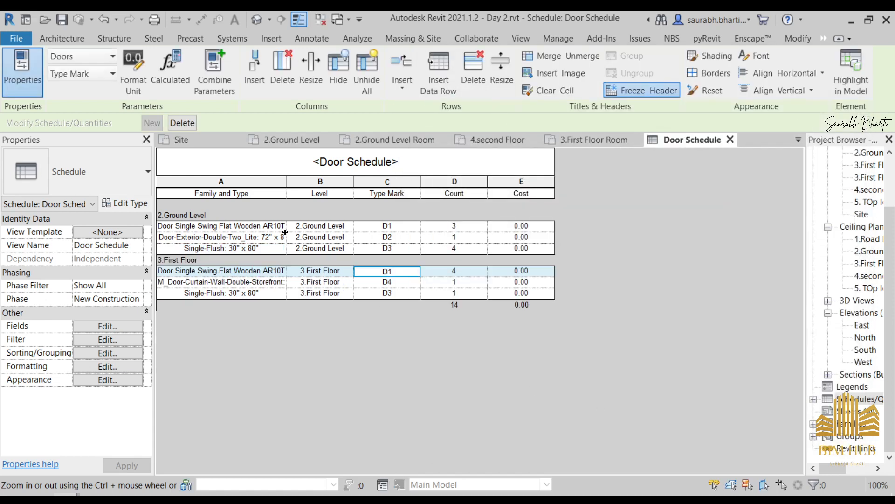
# Examine the Count and Cost cells of the grouped door rows and the schedule's type properties
pyautogui.click(239, 237)
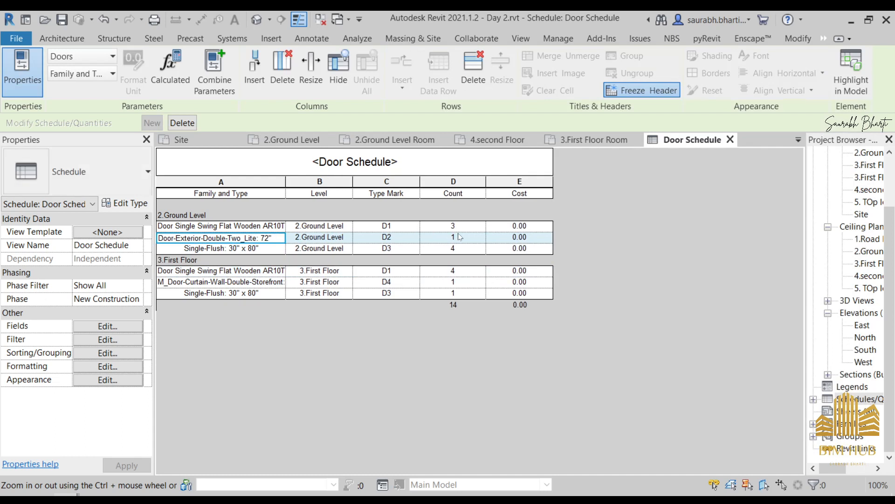
pyautogui.click(473, 226)
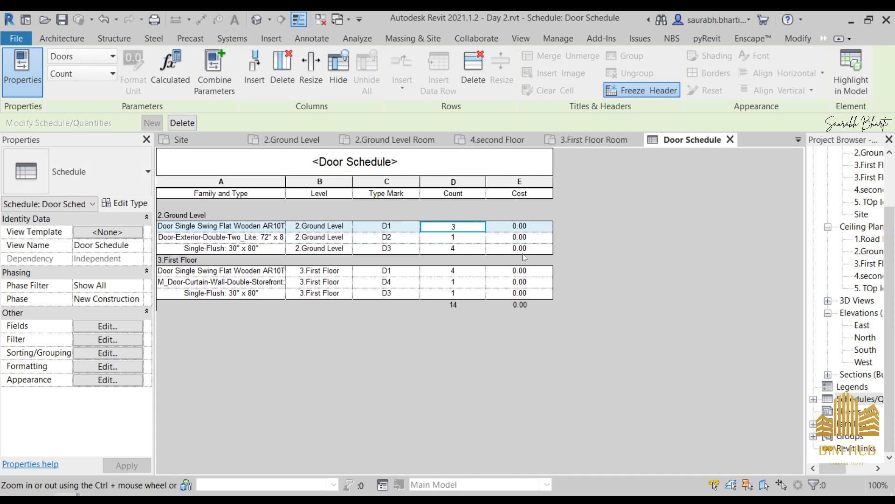
pyautogui.click(532, 230)
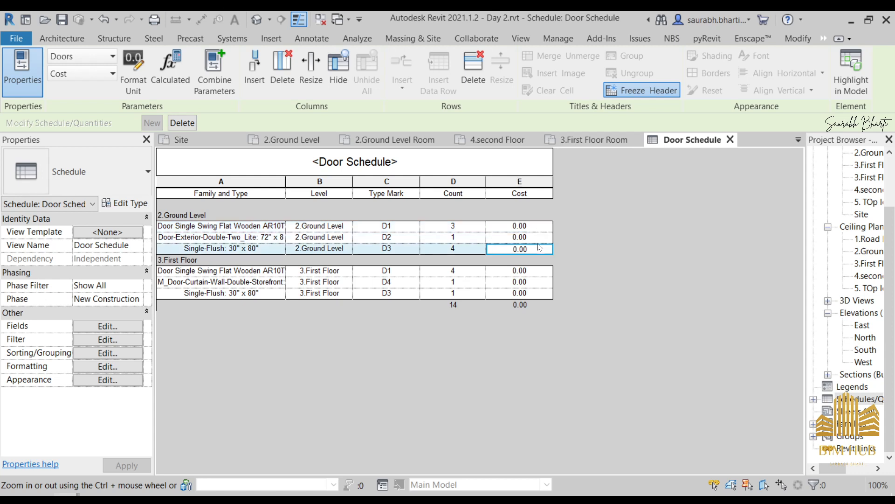
pyautogui.rightClick(536, 242)
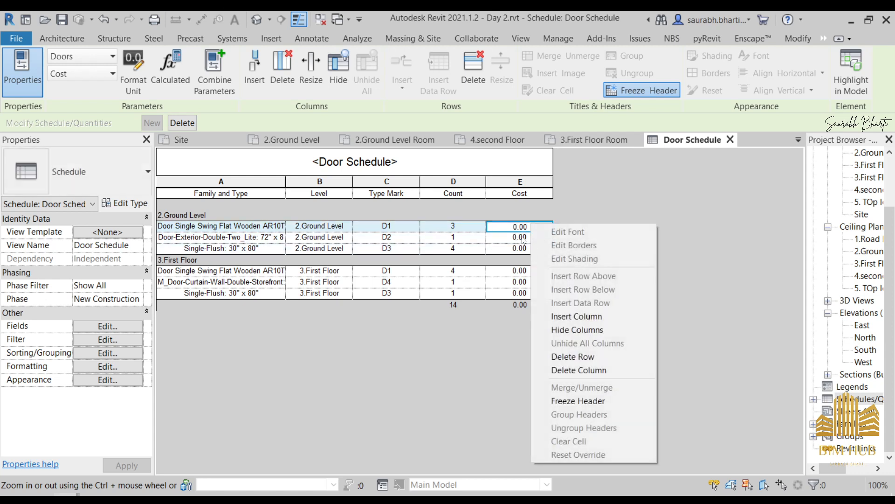
pyautogui.click(520, 228)
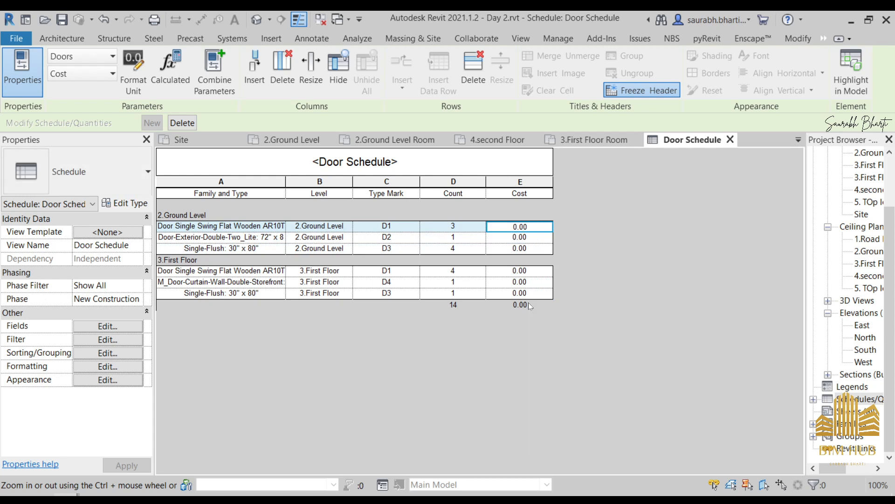
pyautogui.click(519, 282)
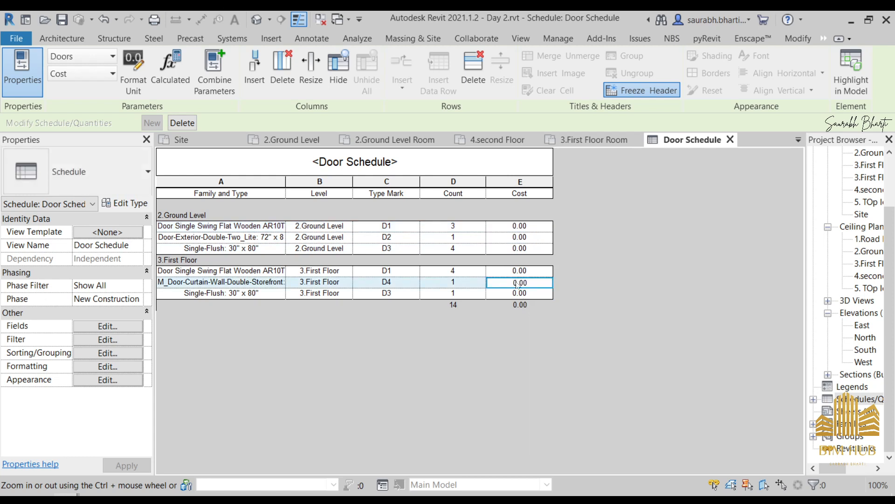
pyautogui.click(532, 249)
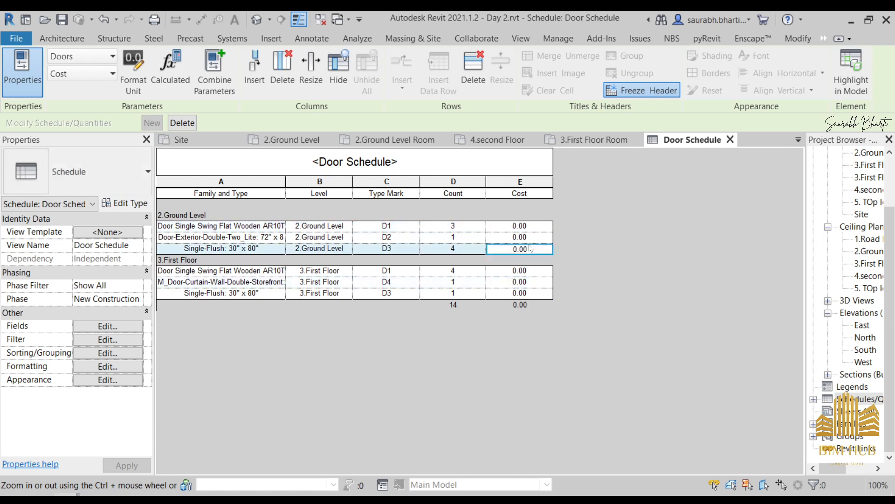
pyautogui.click(530, 238)
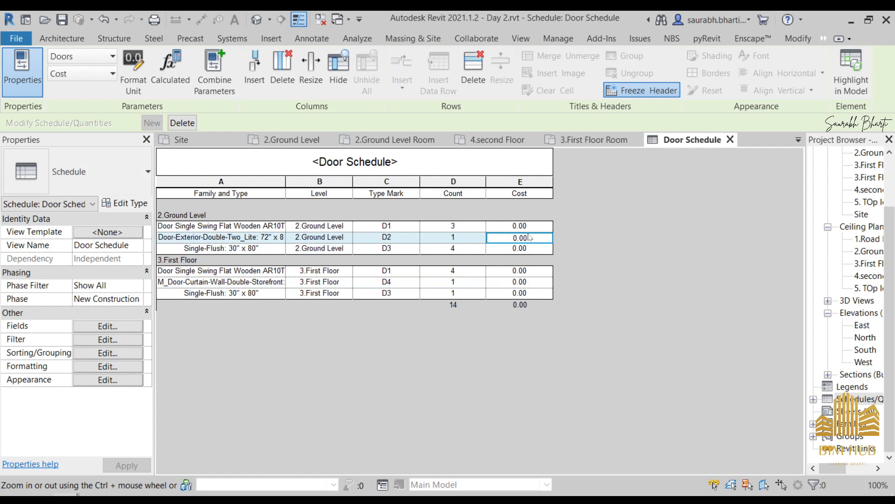
pyautogui.click(124, 203)
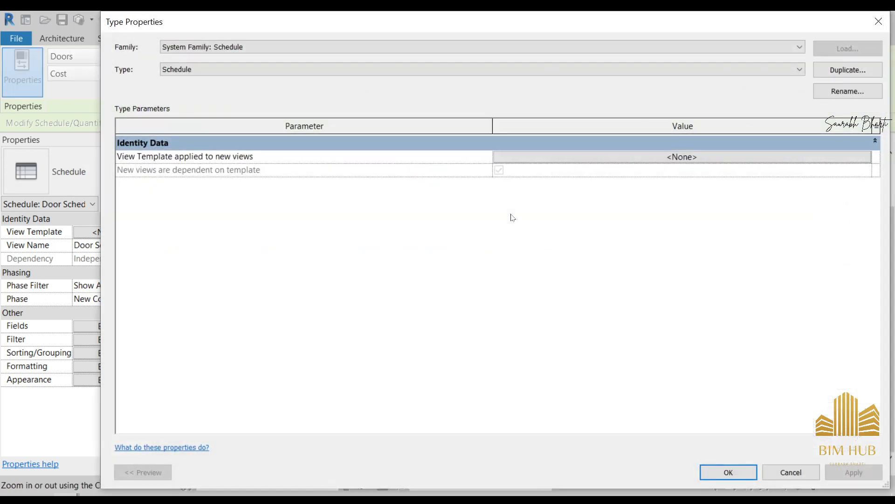
pyautogui.press('Escape')
pyautogui.click(530, 225)
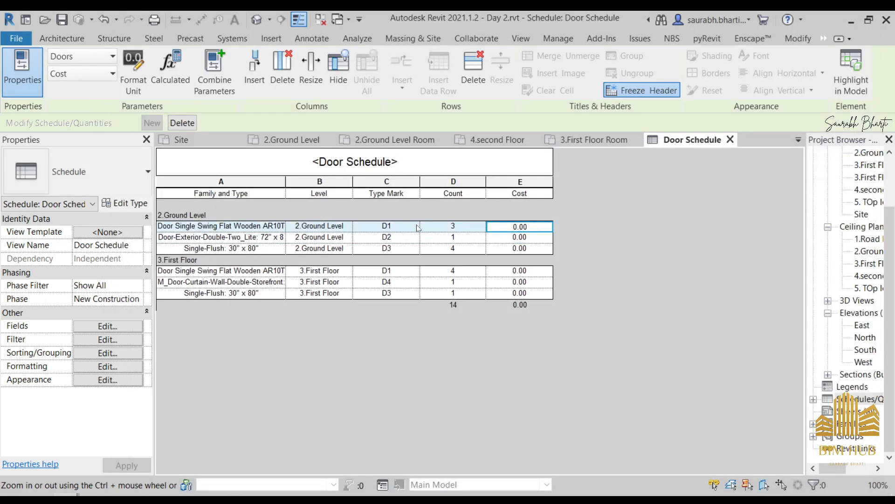
pyautogui.click(408, 192)
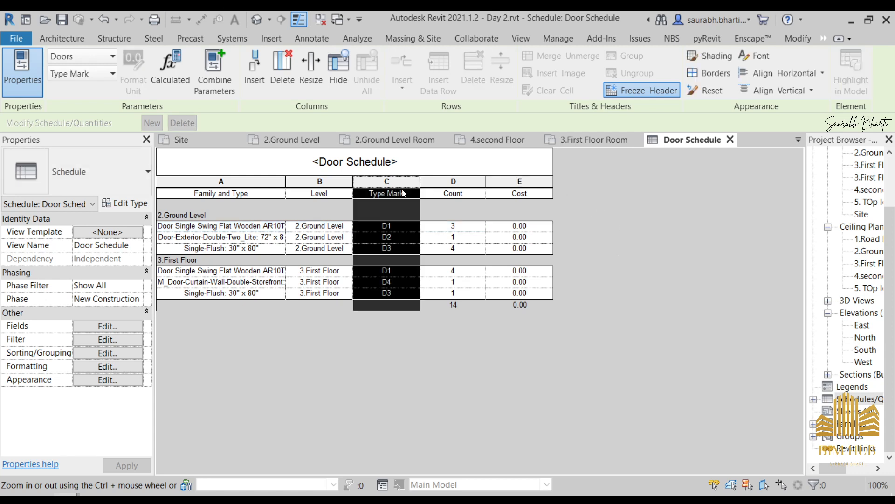
pyautogui.click(474, 198)
pyautogui.click(505, 186)
pyautogui.click(520, 294)
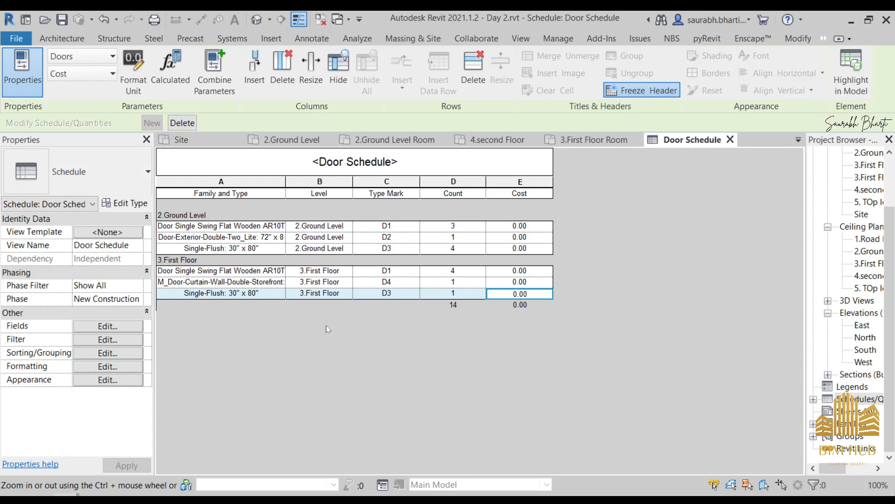
# Set the door schedule's Cost field to No calculation and apply the formatting
pyautogui.click(96, 354)
pyautogui.click(586, 82)
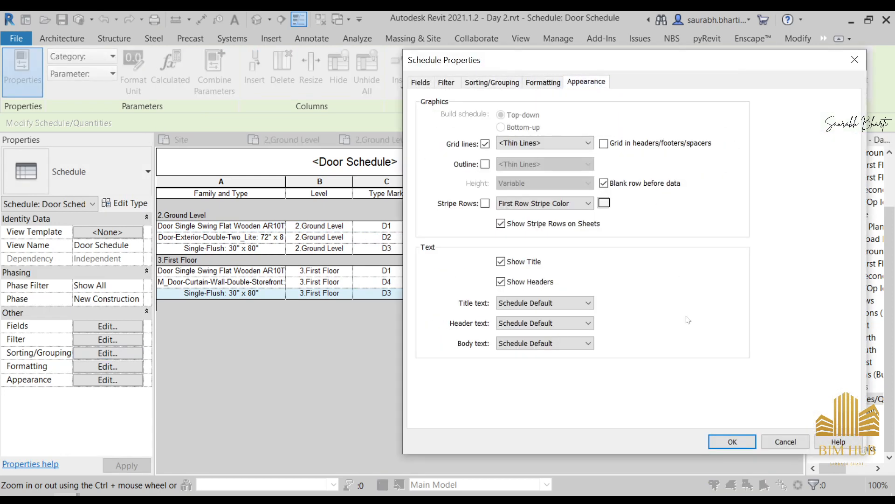
pyautogui.click(542, 82)
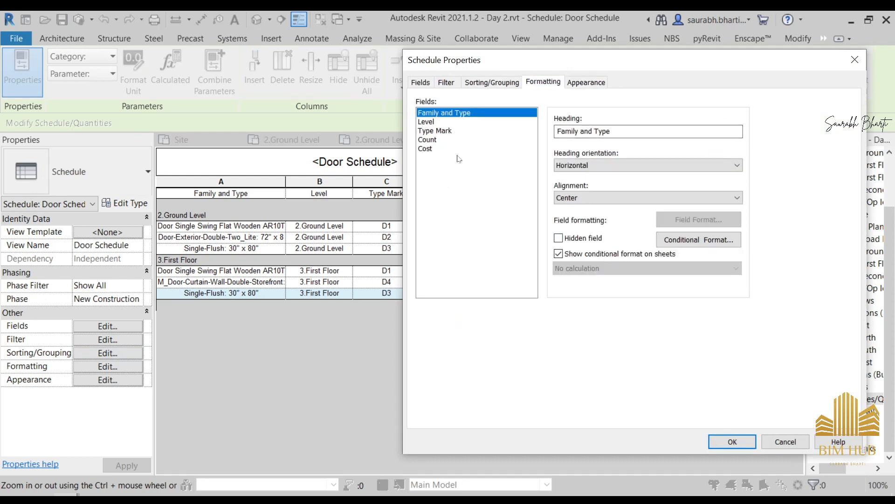
pyautogui.click(437, 149)
pyautogui.click(702, 271)
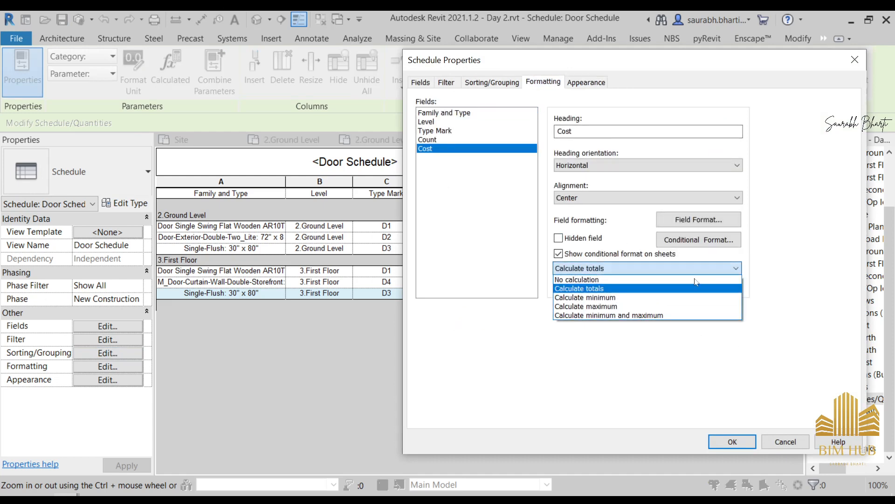
pyautogui.click(591, 280)
pyautogui.click(746, 441)
# Widen the Family and Type column of the door schedule to make room for the long door names
pyautogui.click(520, 271)
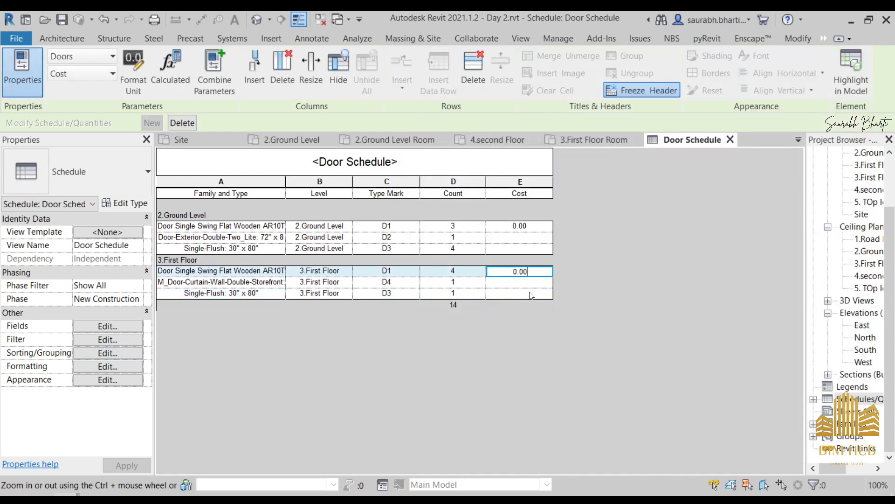
pyautogui.click(535, 282)
pyautogui.click(525, 271)
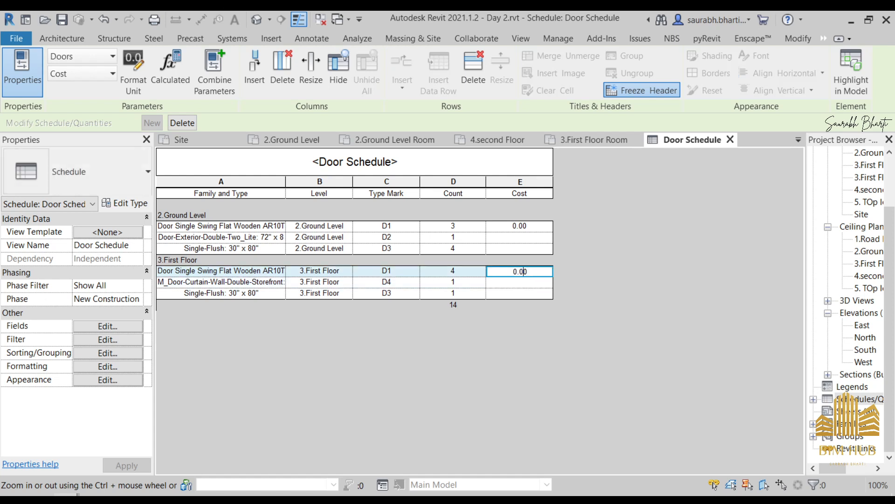
pyautogui.doubleClick(526, 272)
pyautogui.click(519, 225)
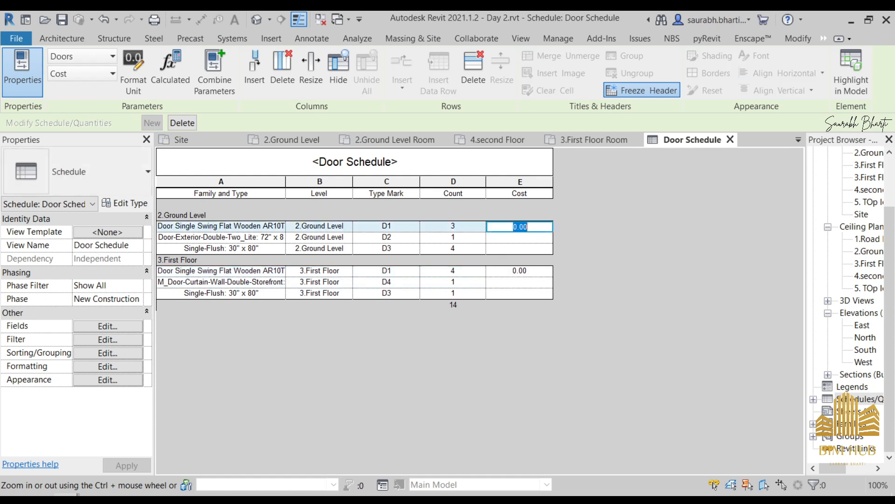
pyautogui.doubleClick(519, 226)
pyautogui.moveTo(284, 184); pyautogui.dragTo(355, 183)
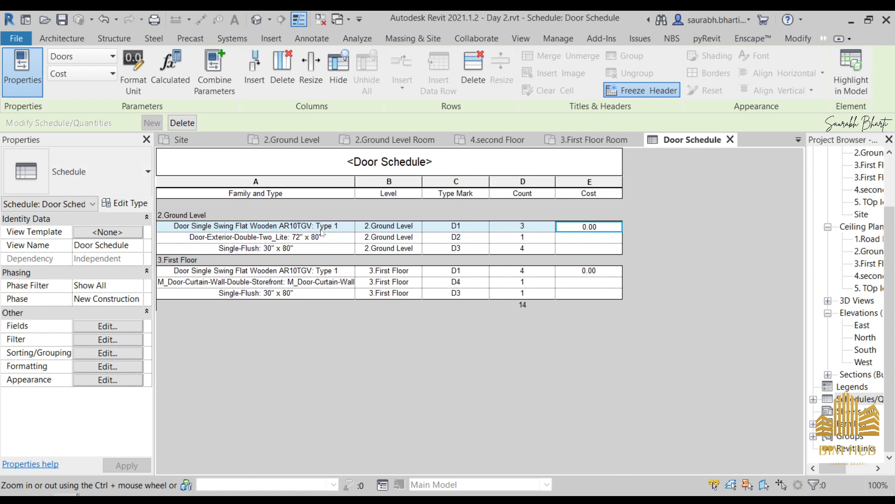
# Set the cost of door type D1 to 5000 and D2 to 7000, applying each change to all elements of its type
pyautogui.click(612, 232)
pyautogui.write('5000')
pyautogui.click(575, 253)
pyautogui.click(475, 283)
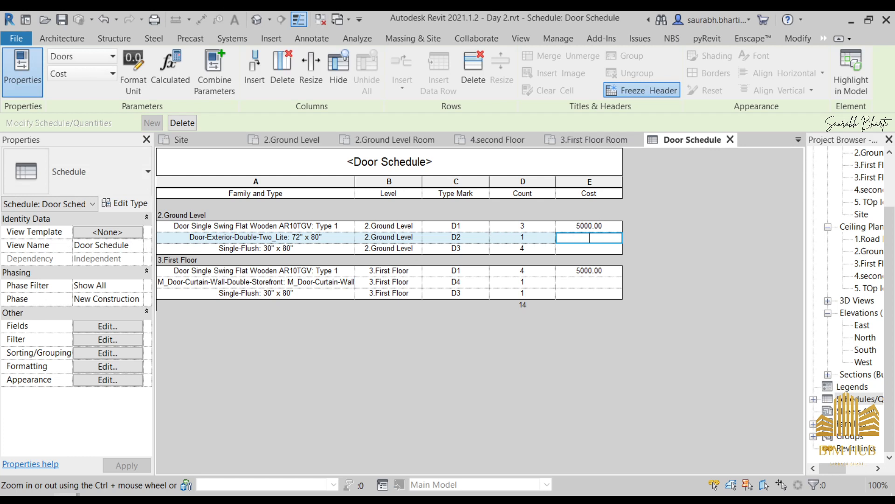
pyautogui.write('000')
pyautogui.press('Return')
pyautogui.click(490, 275)
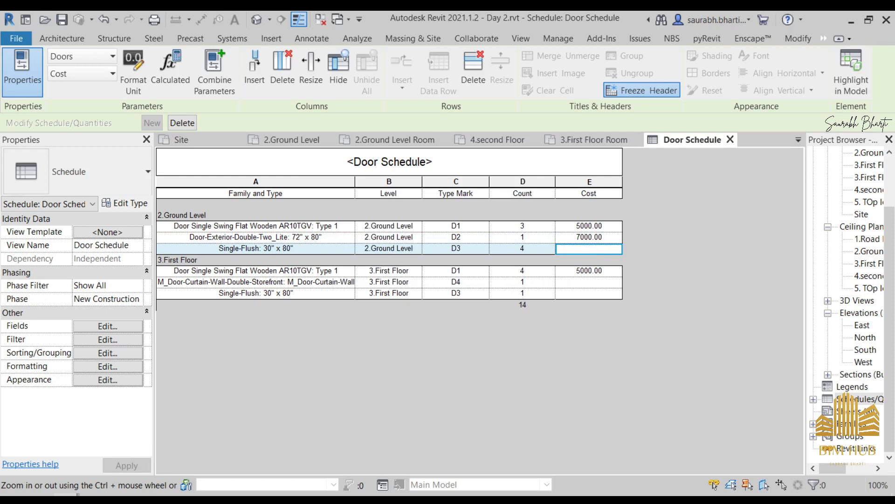
# Set the cost of door type D3 to 4500 and D4 to 8000, applying each change to all elements of its type
pyautogui.write('4500')
pyautogui.press('Return')
pyautogui.click(472, 277)
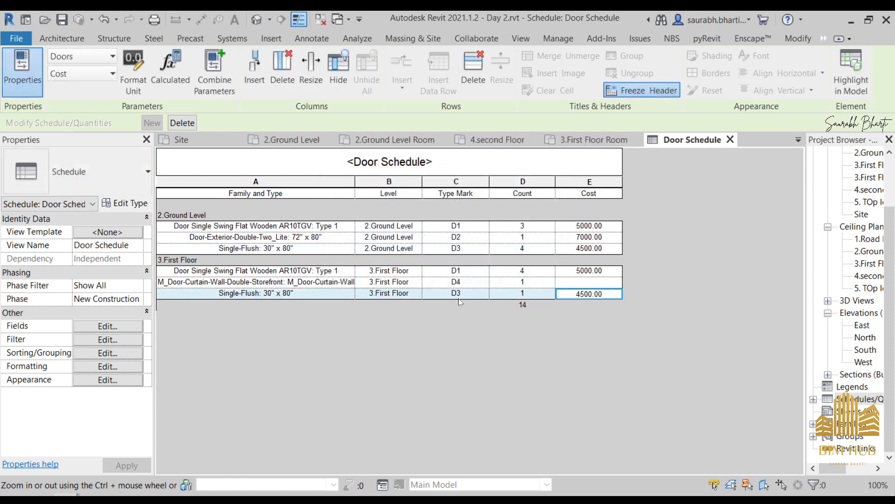
pyautogui.click(589, 281)
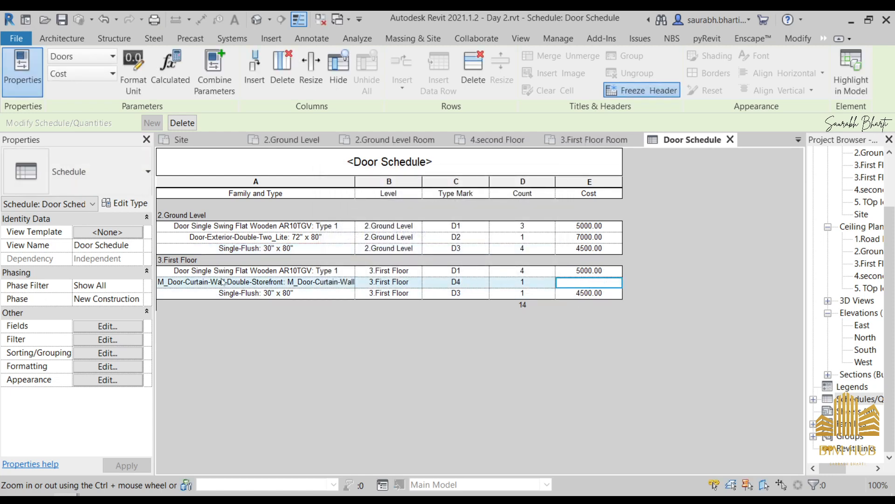
pyautogui.write('8000')
pyautogui.press('Return')
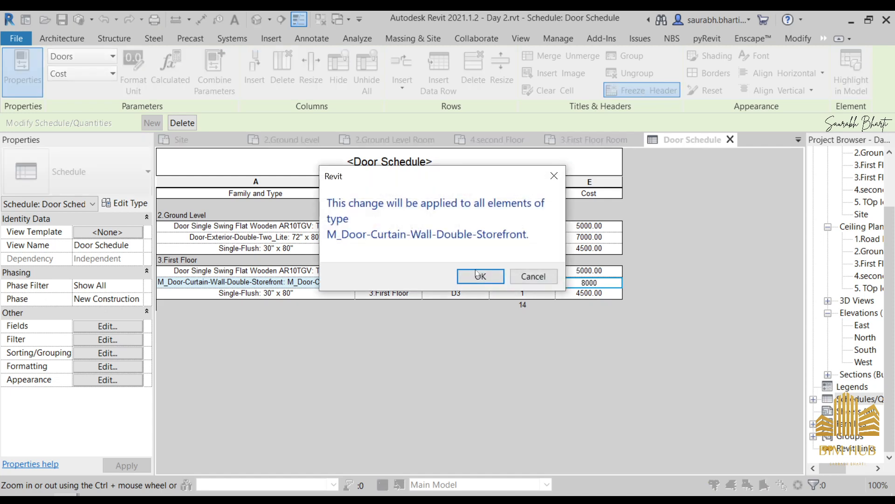
pyautogui.click(473, 276)
# Set the door schedule's Cost field to Calculate totals and apply the formatting
pyautogui.click(107, 353)
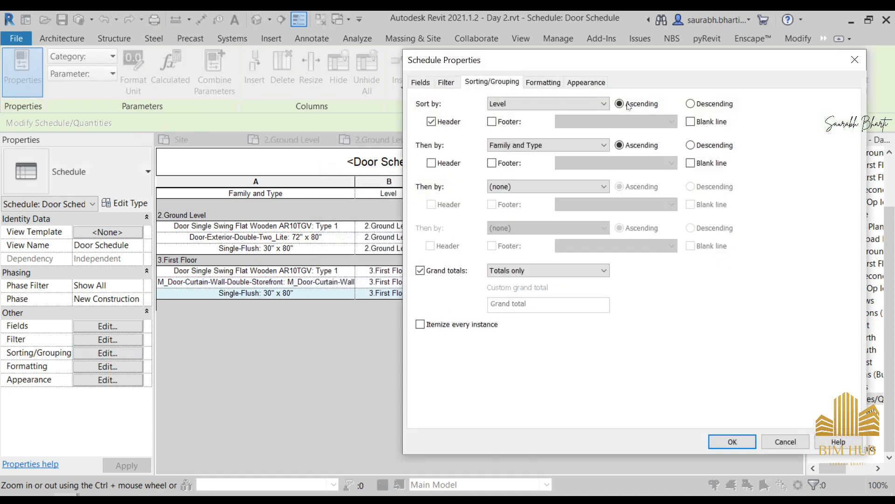
pyautogui.click(534, 83)
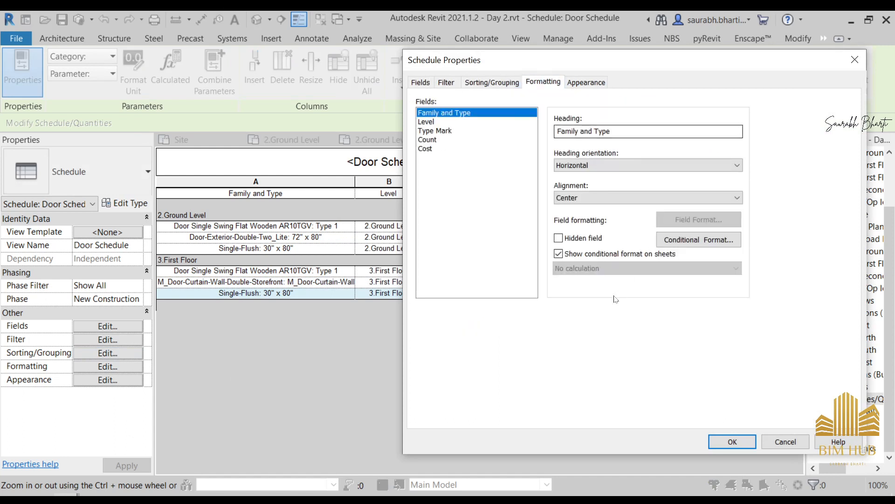
pyautogui.click(433, 148)
pyautogui.click(428, 140)
pyautogui.click(426, 148)
pyautogui.click(601, 268)
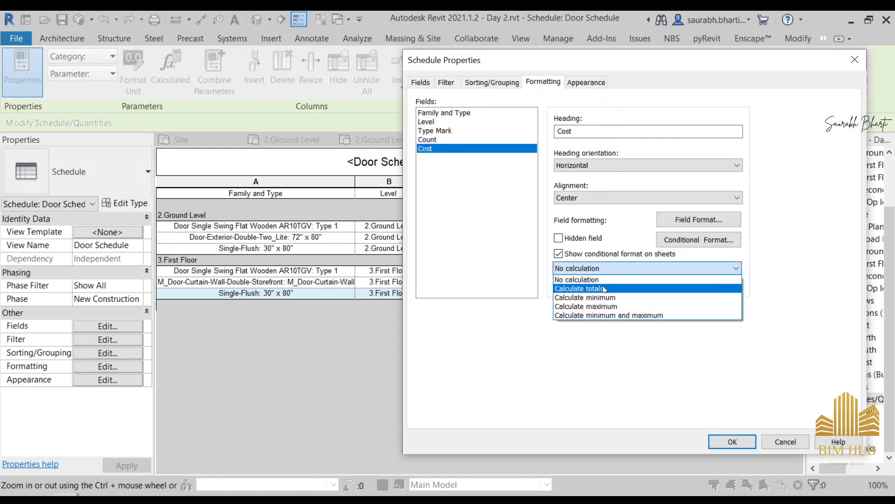
pyautogui.click(602, 288)
pyautogui.click(718, 441)
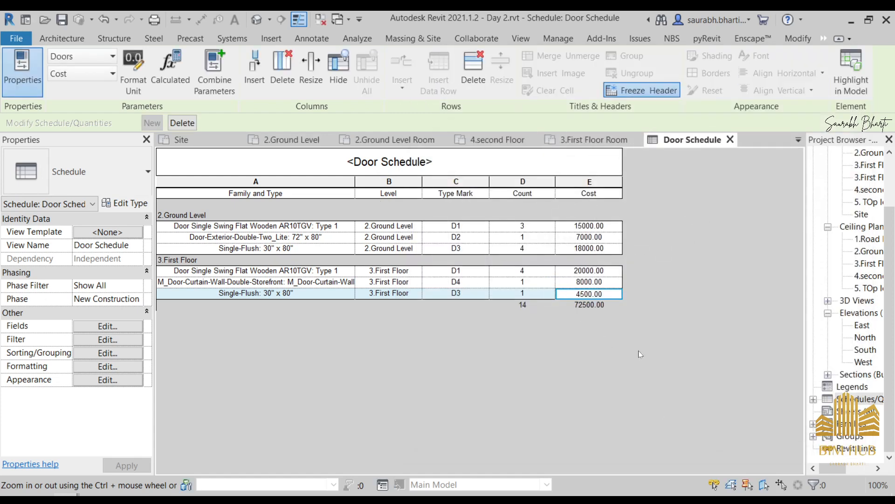
# Create a new building-component schedule for the Windows category in the New Construction phase
pyautogui.rightClick(858, 399)
pyautogui.click(783, 249)
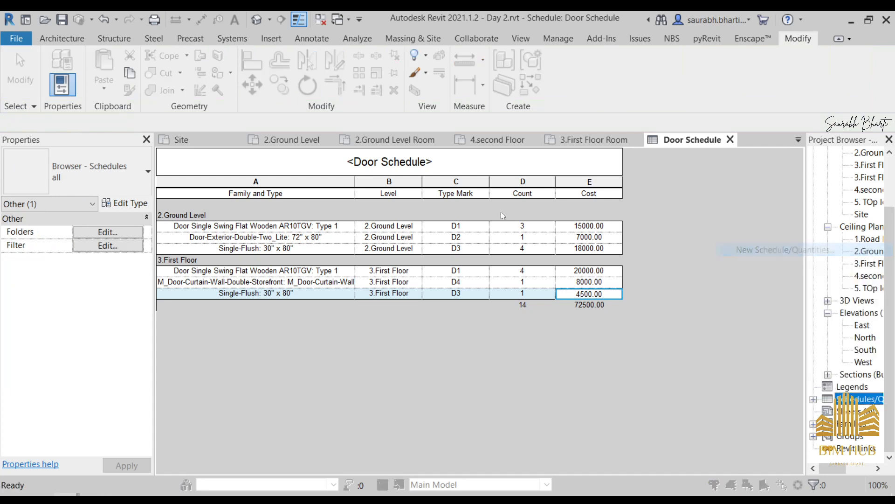
pyautogui.click(349, 284)
pyautogui.scroll(-15, 350, 287)
pyautogui.click(351, 293)
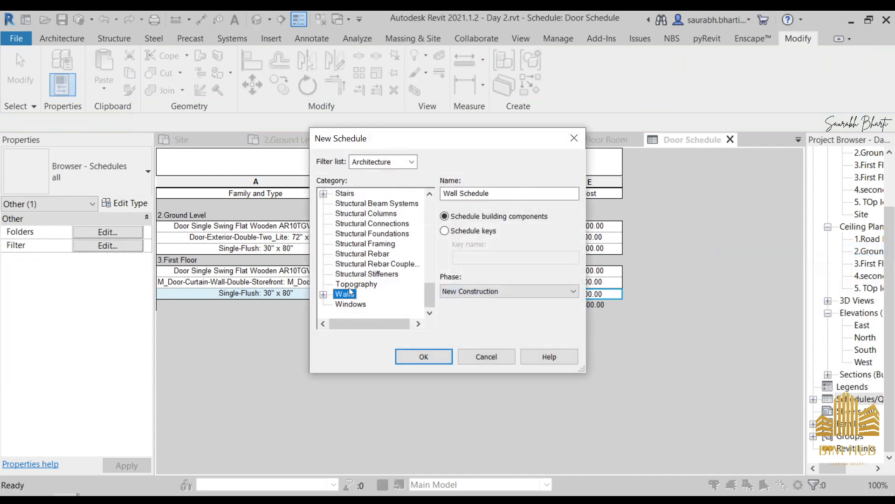
pyautogui.click(356, 305)
pyautogui.click(443, 361)
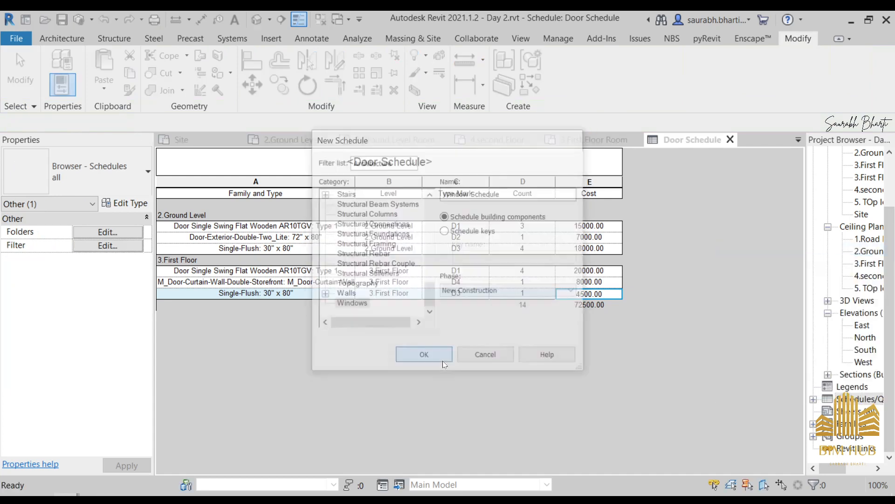
# Add the Family and Type, Level and Type Mark fields to the window schedule, in that order
pyautogui.click(442, 230)
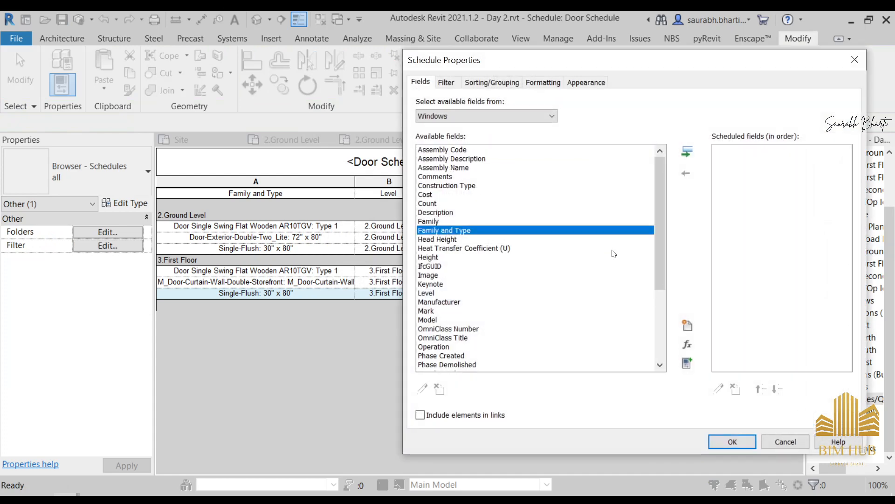
pyautogui.click(687, 152)
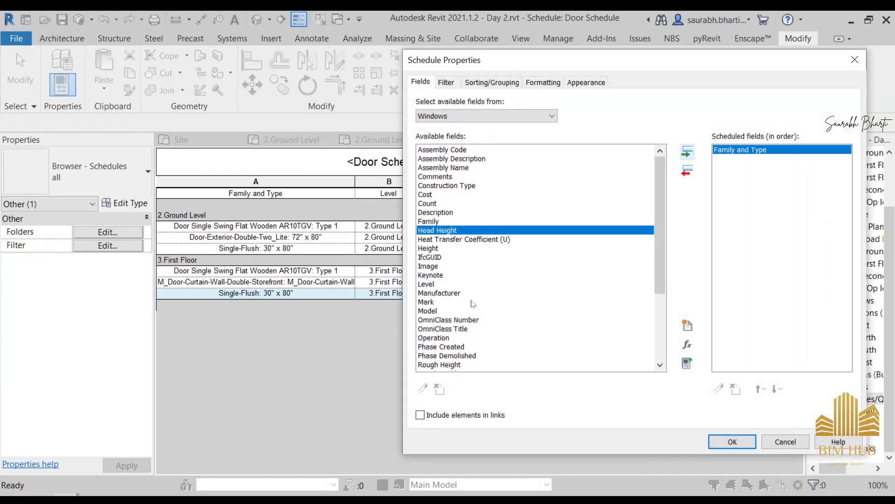
pyautogui.click(427, 283)
pyautogui.click(686, 151)
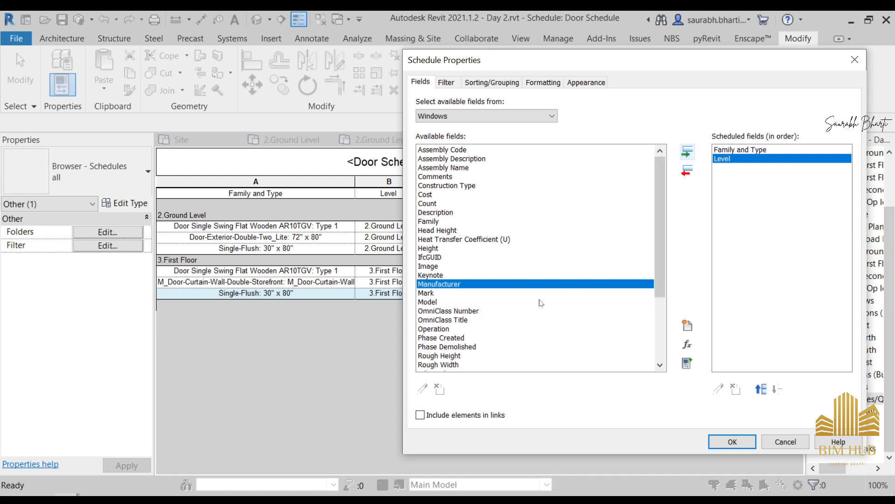
pyautogui.scroll(-4, 448, 305)
pyautogui.scroll(-1, 449, 317)
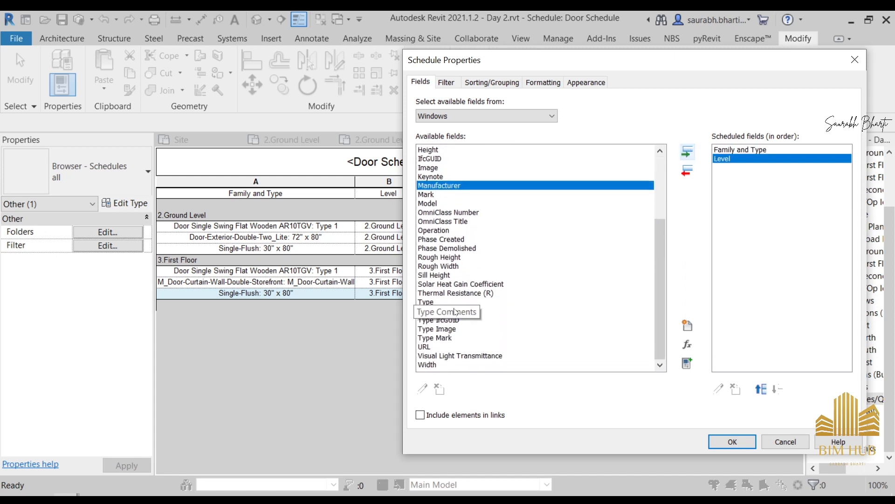
pyautogui.click(431, 338)
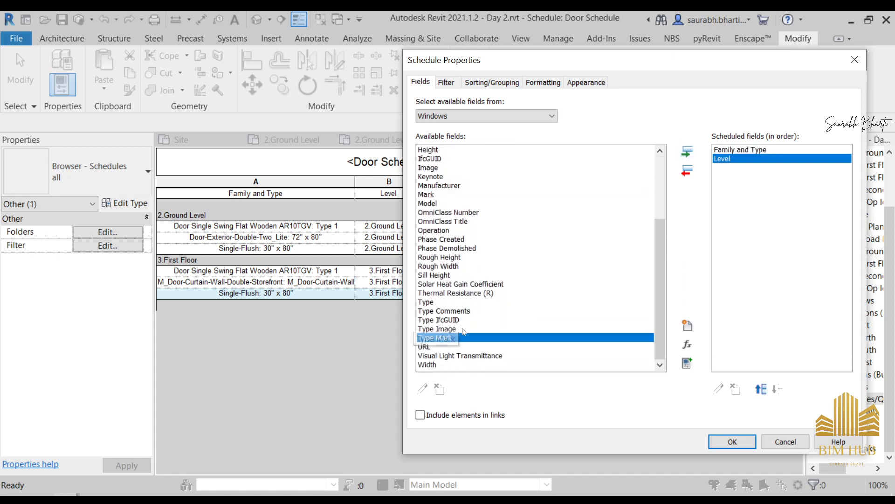
pyautogui.click(687, 151)
# Add the Cost and Count fields to the window schedule and generate it
pyautogui.scroll(3, 453, 252)
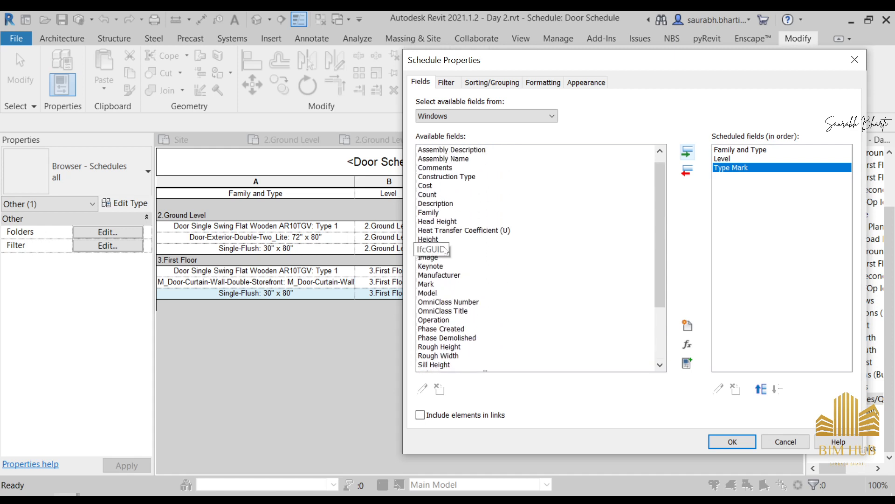
pyautogui.click(433, 185)
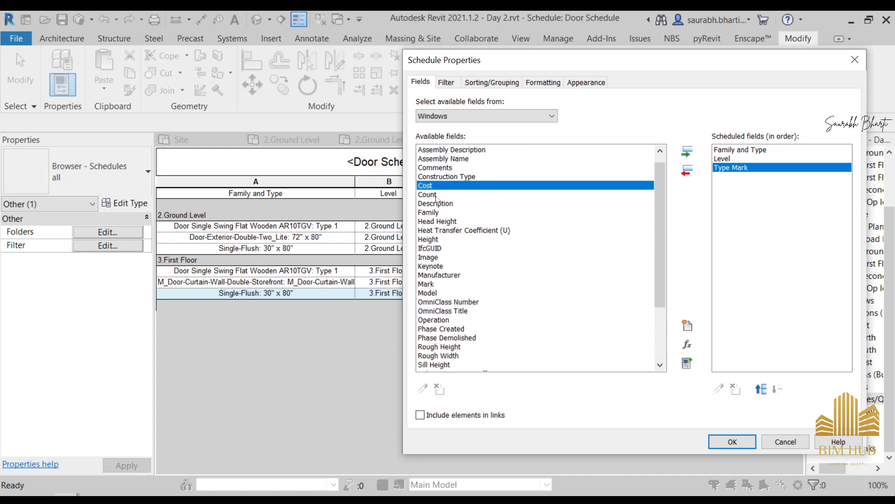
pyautogui.keyDown('shift'); pyautogui.click(434, 194); pyautogui.keyUp('shift')
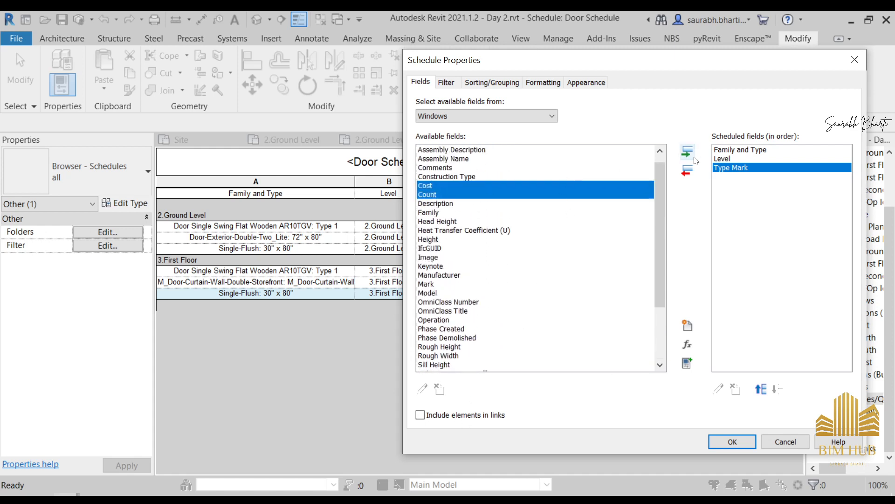
pyautogui.click(687, 151)
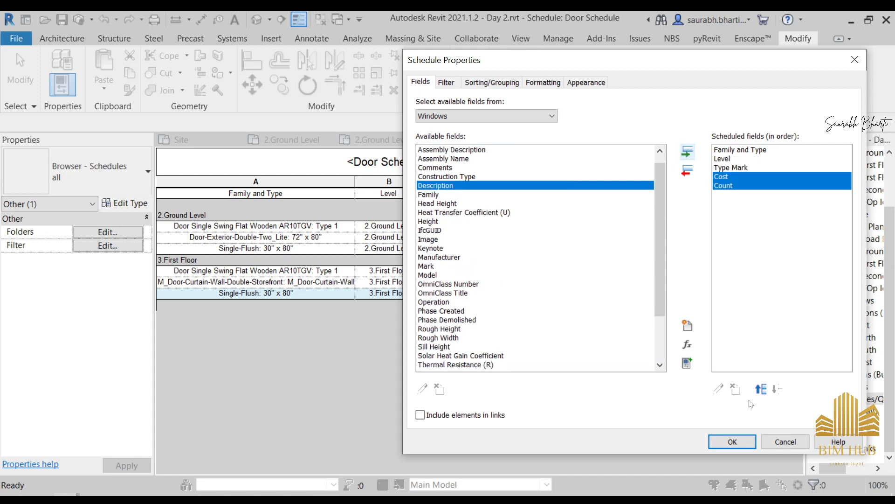
pyautogui.click(744, 437)
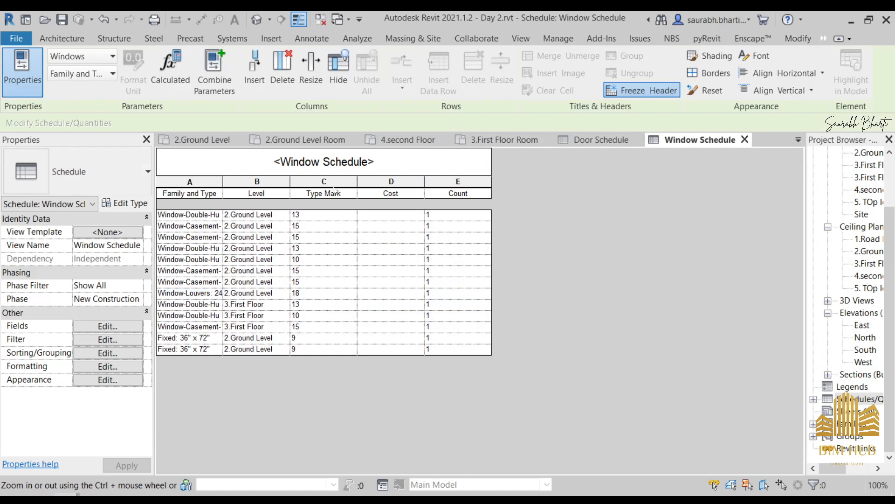
# Sort the window schedule by Level with a header and blank line, then by Family and Type
pyautogui.click(119, 343)
pyautogui.click(493, 82)
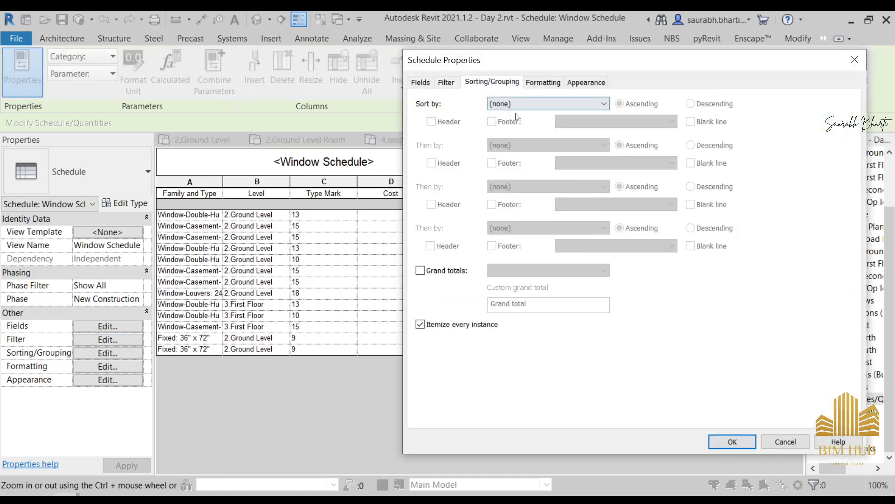
pyautogui.click(545, 104)
pyautogui.click(501, 129)
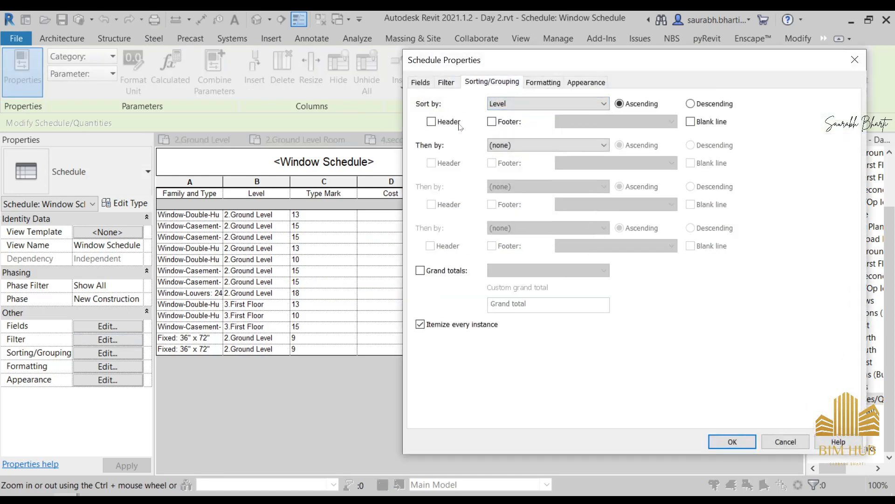
pyautogui.click(447, 121)
pyautogui.click(711, 123)
pyautogui.click(586, 145)
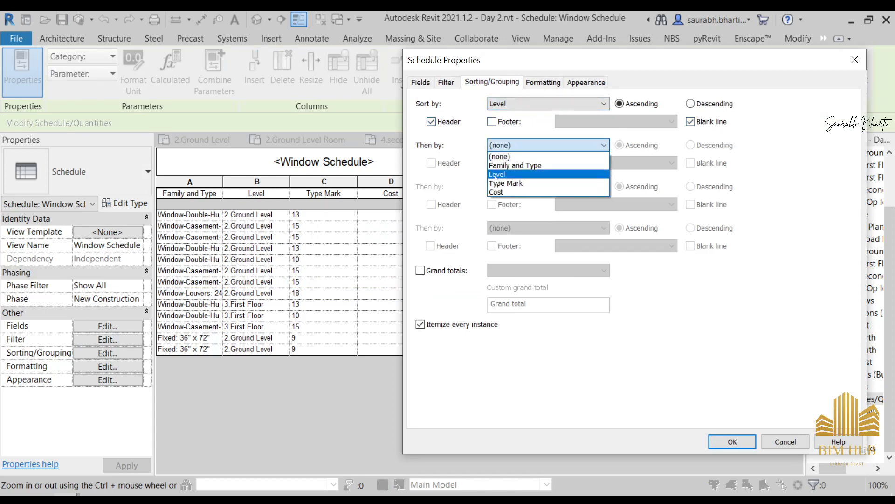
pyautogui.click(499, 166)
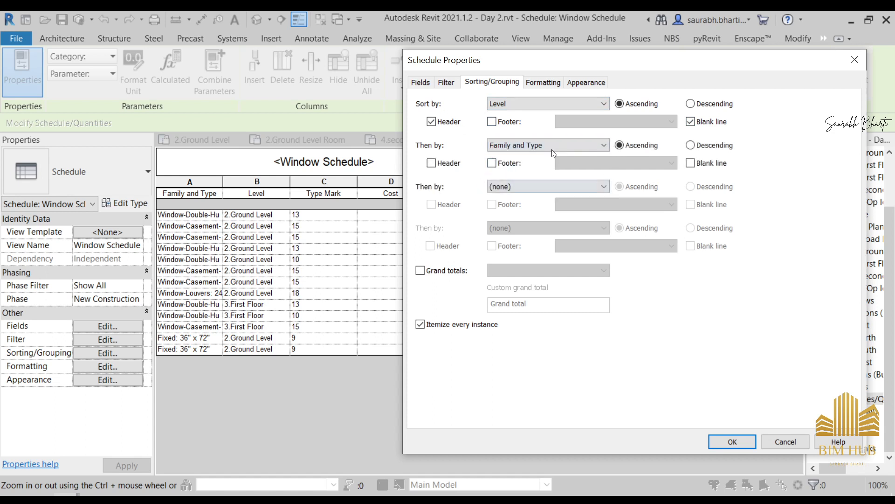
# Format the Family and Type field of the window schedule with a horizontal heading and center alignment
pyautogui.click(542, 83)
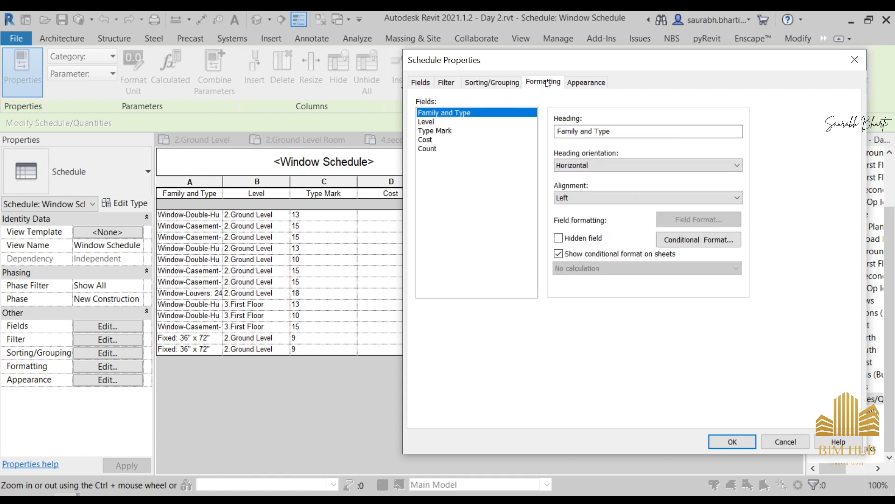
pyautogui.click(590, 165)
pyautogui.click(590, 173)
pyautogui.click(591, 198)
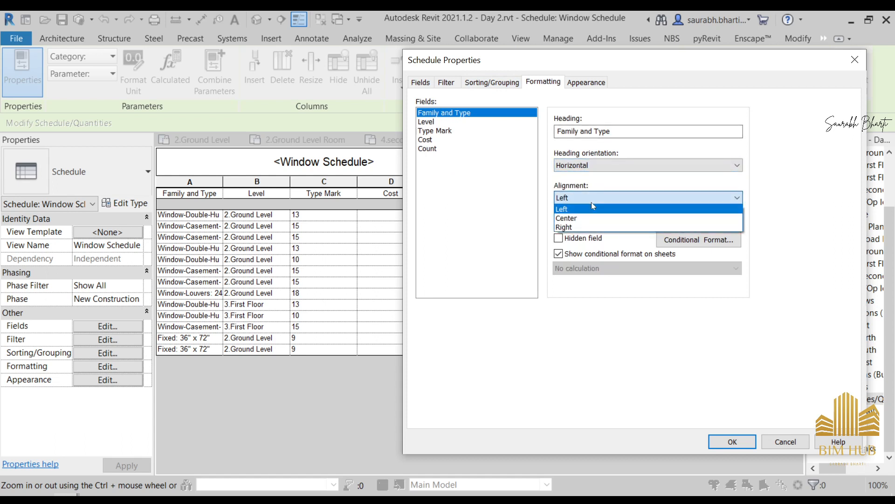
pyautogui.click(591, 215)
# Set the alignment of the Level and Type Mark fields to Center
pyautogui.click(493, 130)
pyautogui.press('Up')
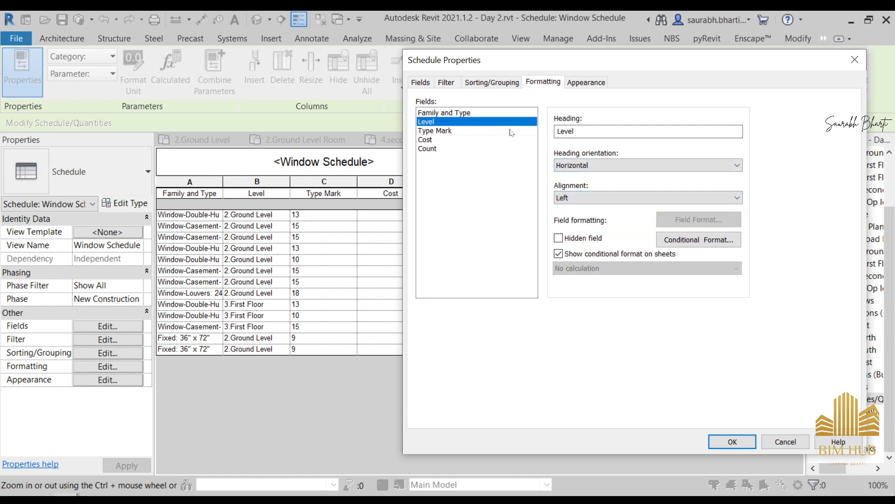
pyautogui.click(578, 196)
pyautogui.click(588, 218)
pyautogui.click(586, 200)
pyautogui.click(574, 218)
pyautogui.click(487, 131)
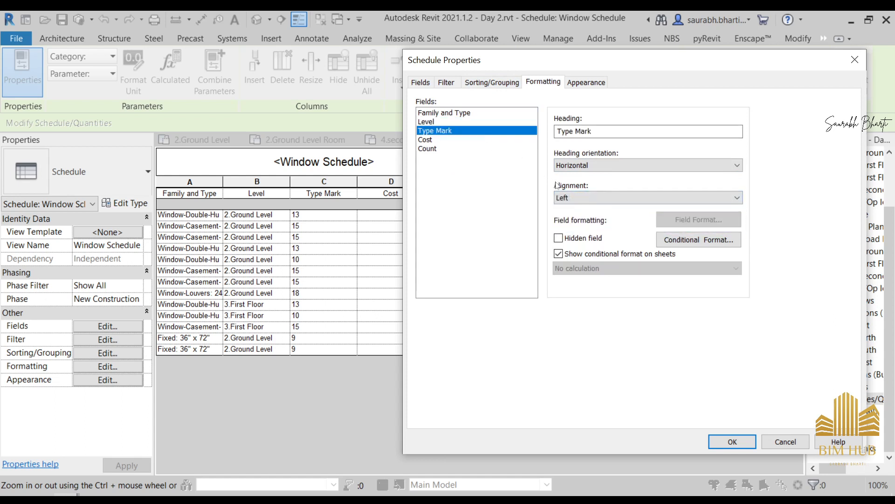
pyautogui.click(572, 198)
pyautogui.click(573, 214)
# Center-align the Cost field and try to center-align the Count field as well
pyautogui.click(485, 140)
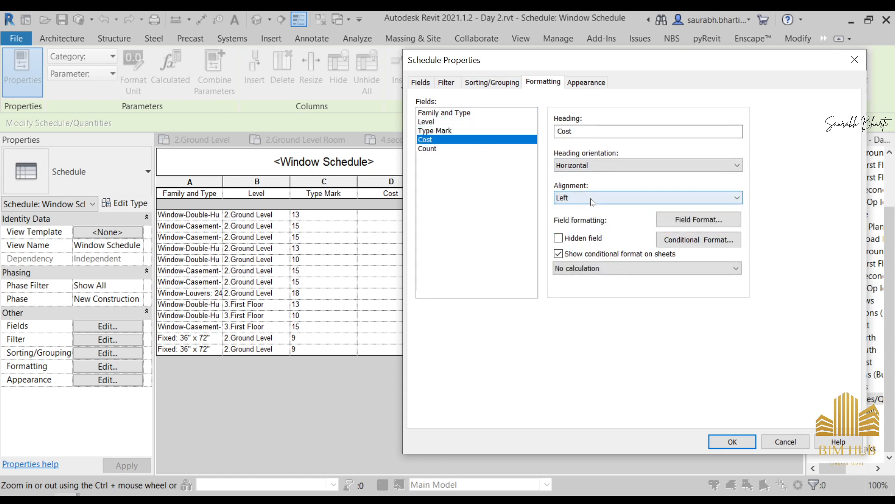
pyautogui.click(589, 197)
pyautogui.click(591, 221)
pyautogui.click(484, 148)
pyautogui.click(588, 197)
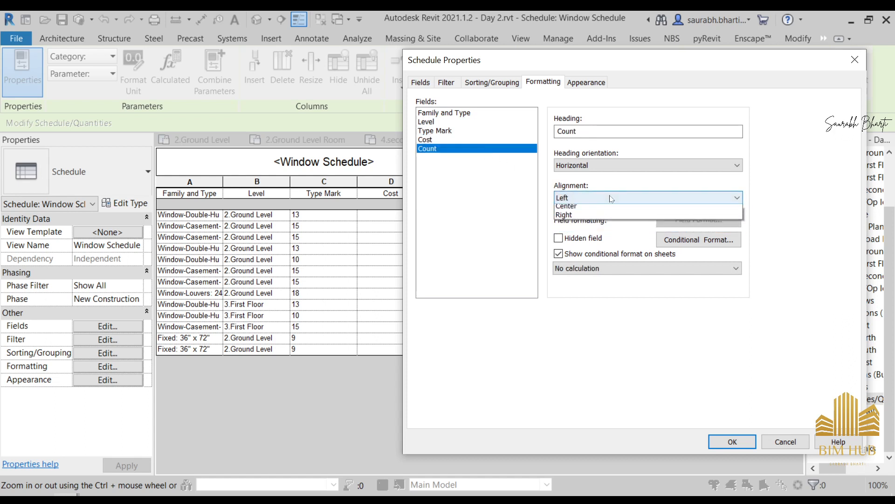
pyautogui.click(599, 214)
# Move the Cost field below Count in the window schedule's field order
pyautogui.click(421, 83)
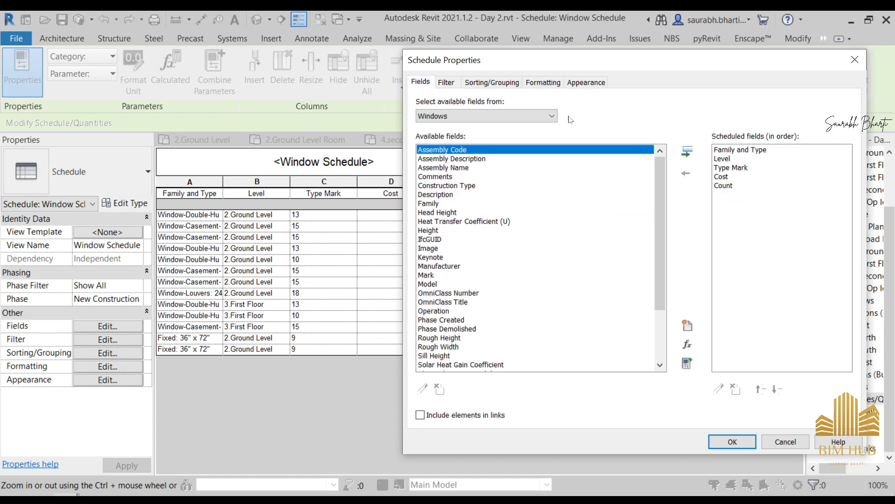
pyautogui.click(751, 177)
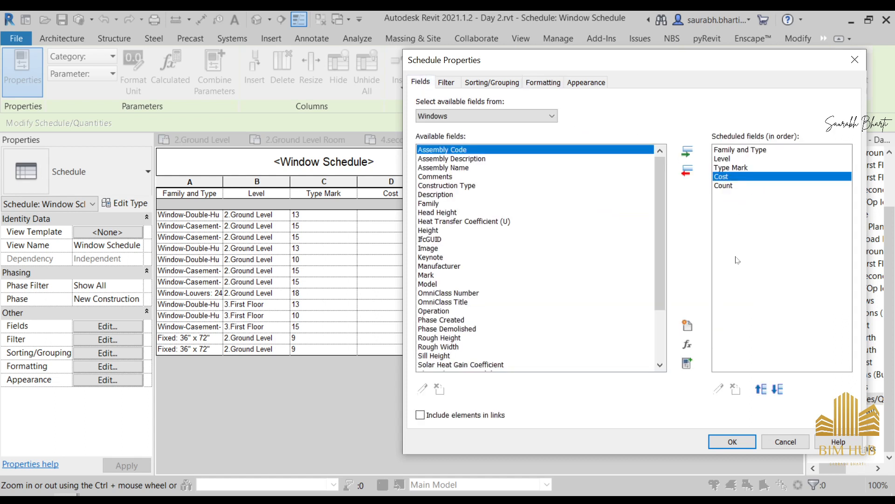
pyautogui.click(777, 389)
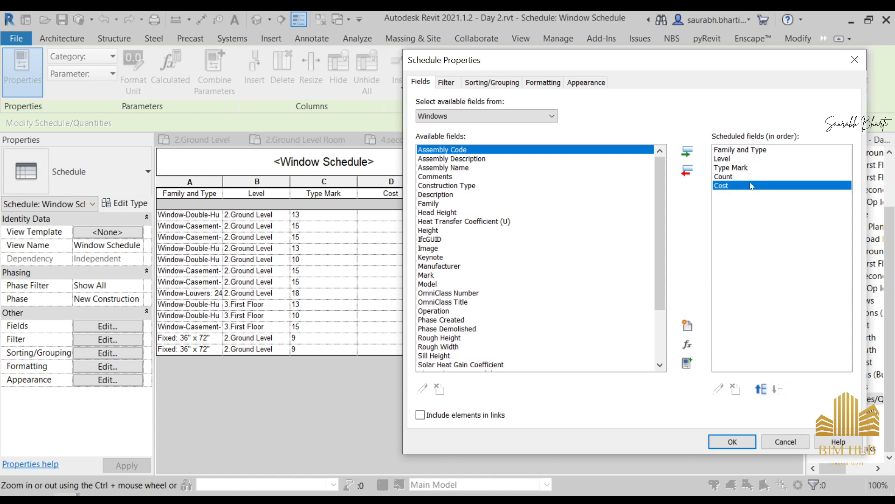
# Turn on grand totals for the window schedule and set them to Totals only
pyautogui.click(485, 84)
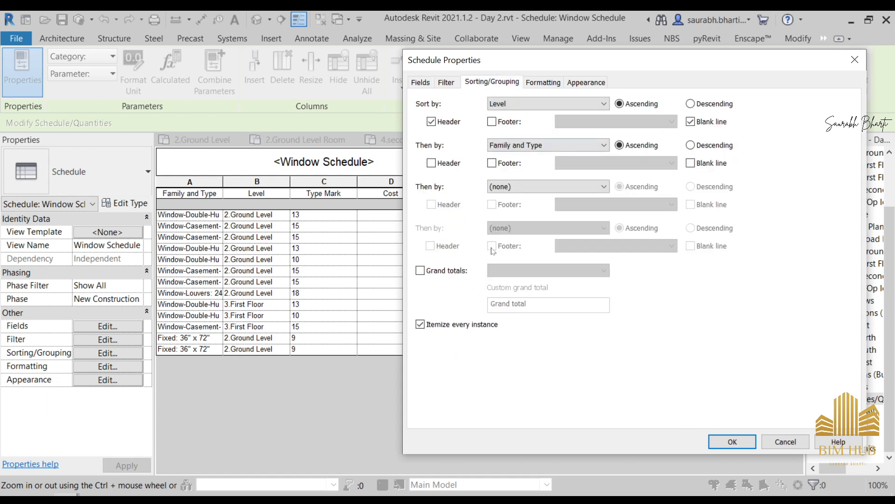
pyautogui.click(443, 271)
pyautogui.click(527, 270)
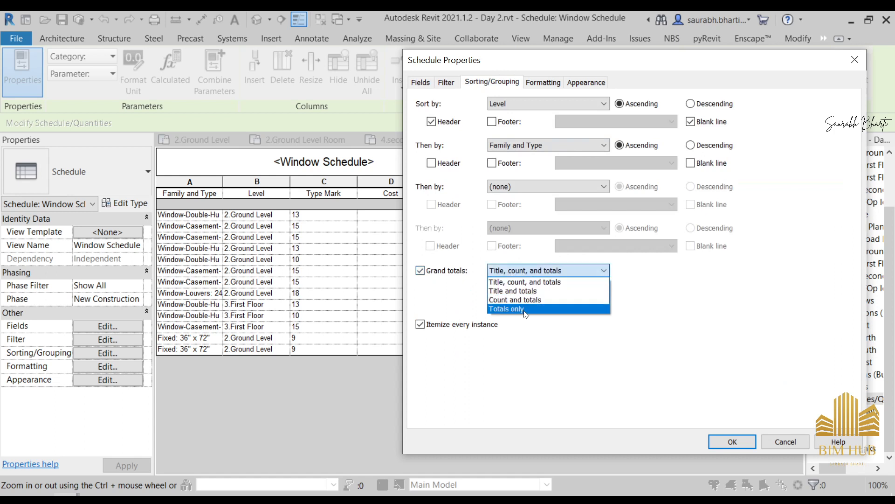
pyautogui.click(526, 310)
# Set the Count field to Calculate totals and apply the schedule properties to the window schedule
pyautogui.click(532, 82)
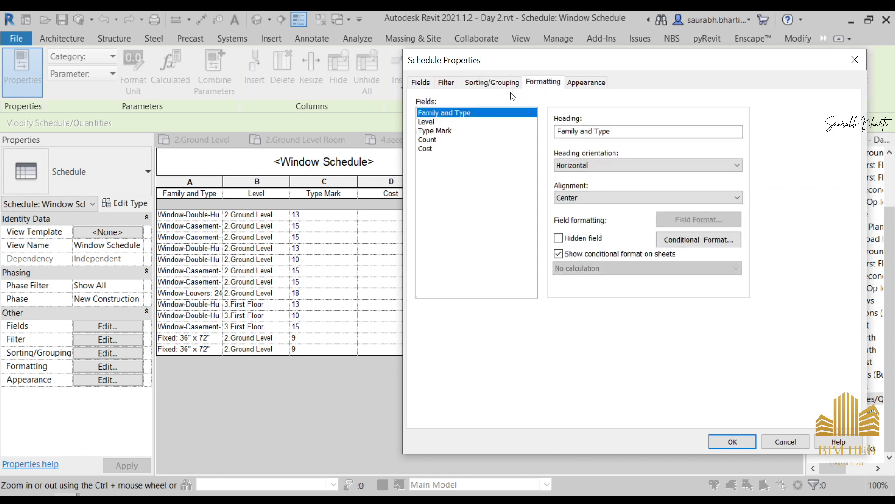
pyautogui.click(440, 139)
pyautogui.click(620, 268)
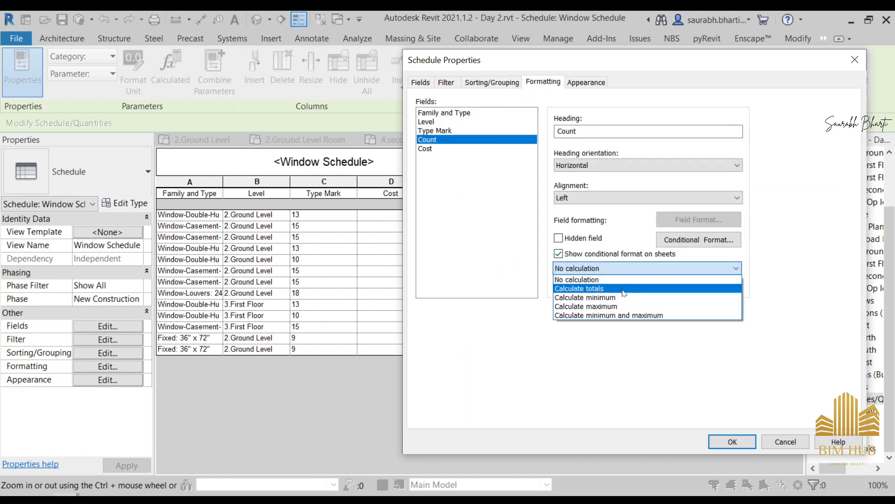
pyautogui.click(624, 289)
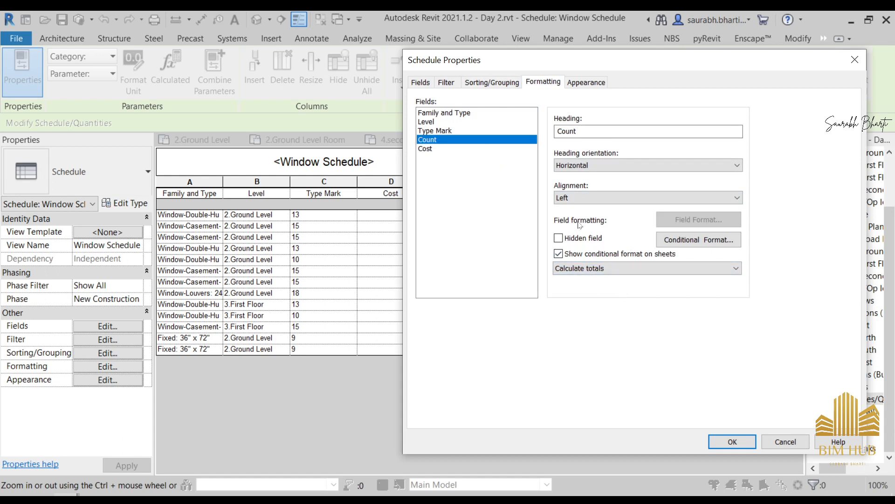
pyautogui.click(601, 81)
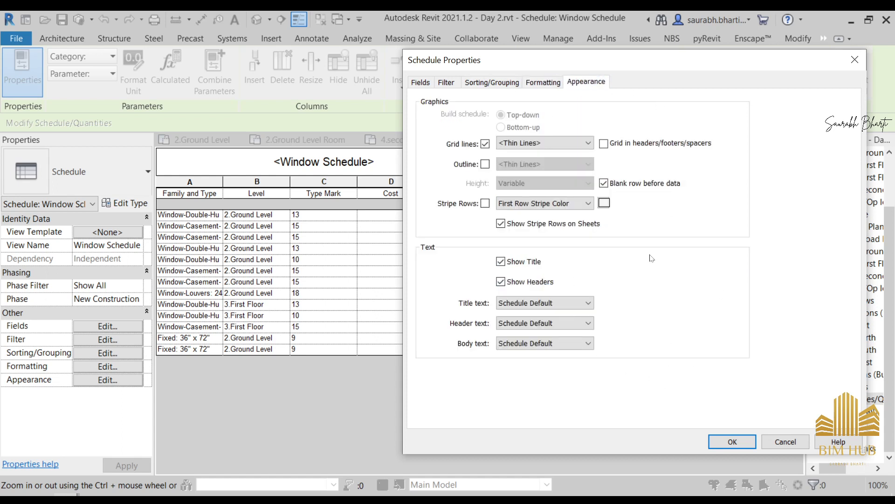
pyautogui.moveTo(603, 65); pyautogui.dragTo(516, 39)
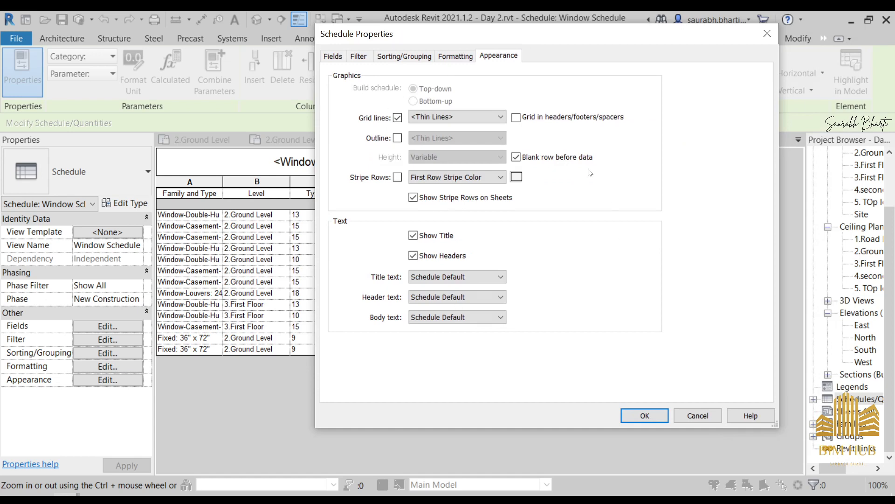
pyautogui.click(644, 415)
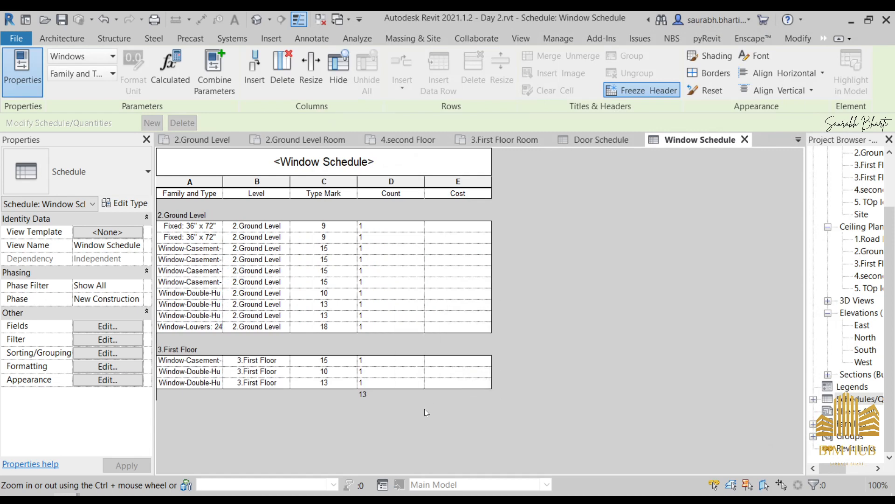
# Turn off itemizing every instance so the window schedule groups identical types into single rows
pyautogui.click(467, 236)
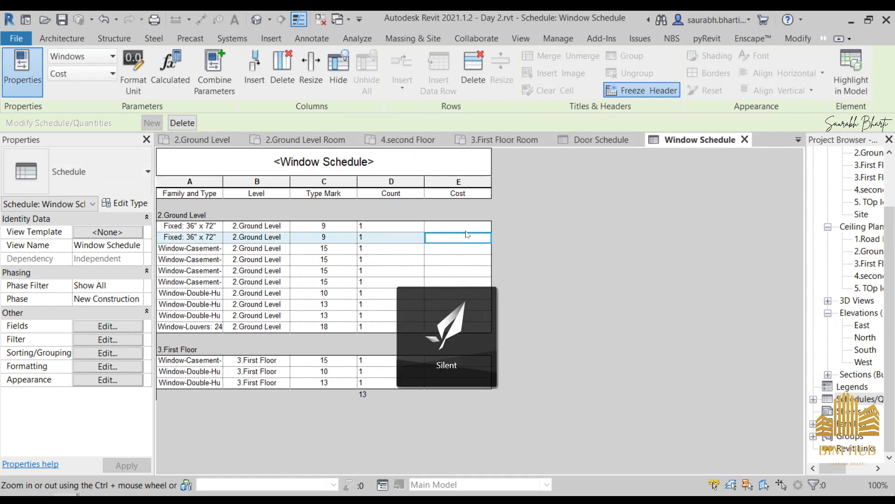
pyautogui.click(463, 229)
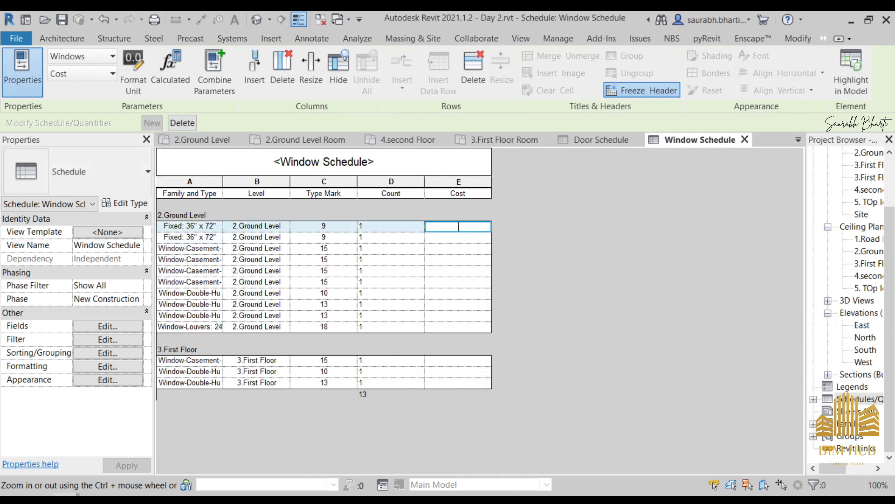
pyautogui.click(122, 339)
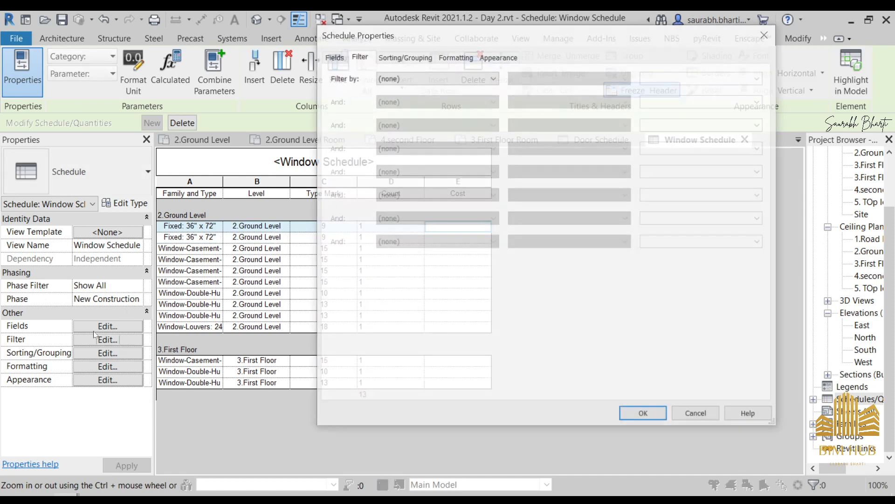
pyautogui.click(405, 56)
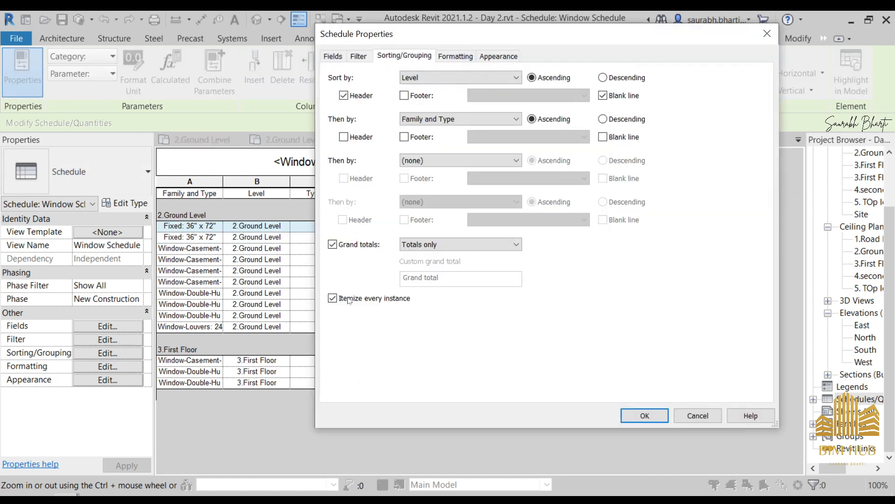
pyautogui.click(332, 298)
pyautogui.click(643, 414)
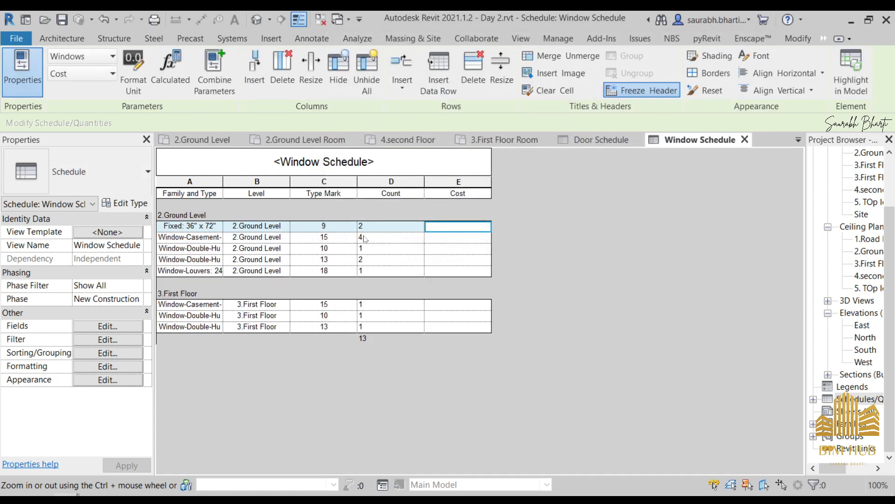
# Set the type mark of the Fixed: 36" x 72" windows to W1 for all elements of that type
pyautogui.click(459, 227)
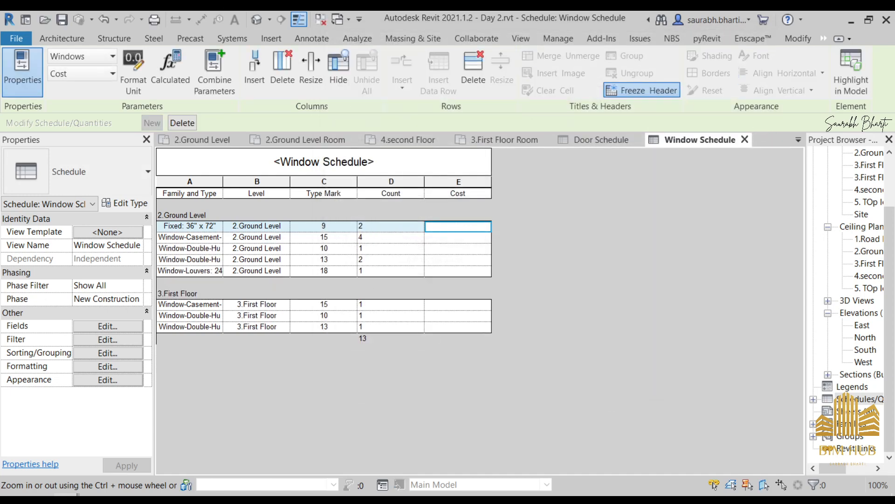
pyautogui.click(347, 228)
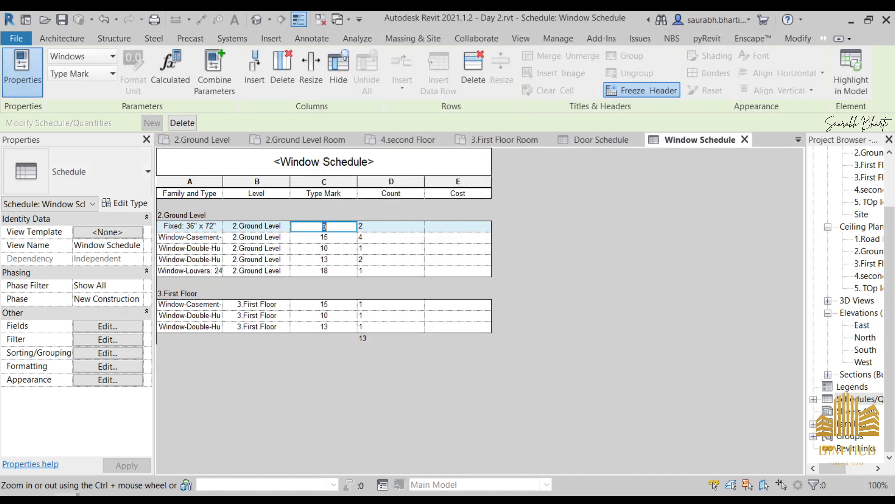
pyautogui.press('XF86MonBrightnessUp')
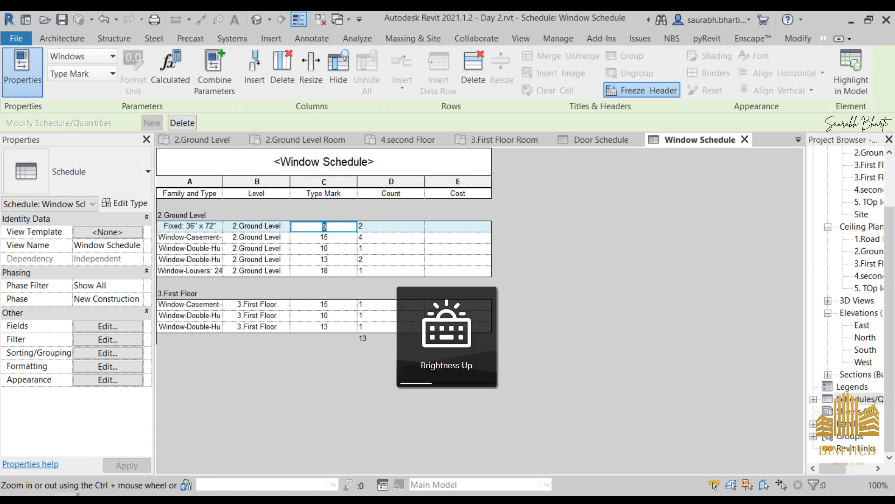
pyautogui.write('W1')
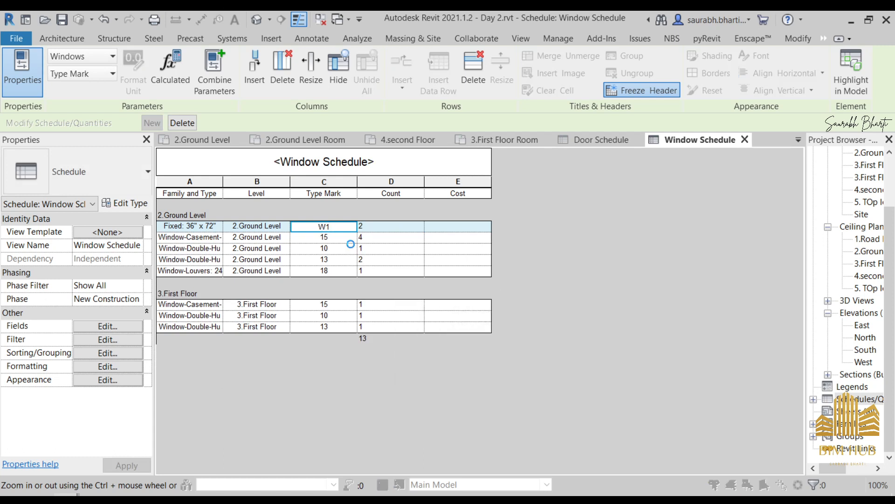
pyautogui.press('Return')
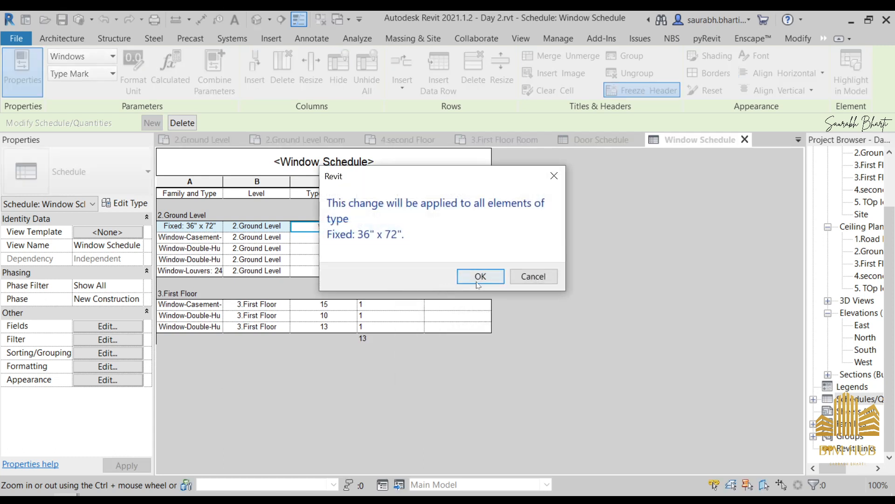
pyautogui.click(480, 275)
pyautogui.click(337, 252)
# Set the type mark of the Window-Casement-Double: 41" x 53" type to W2 for all its elements
pyautogui.click(336, 237)
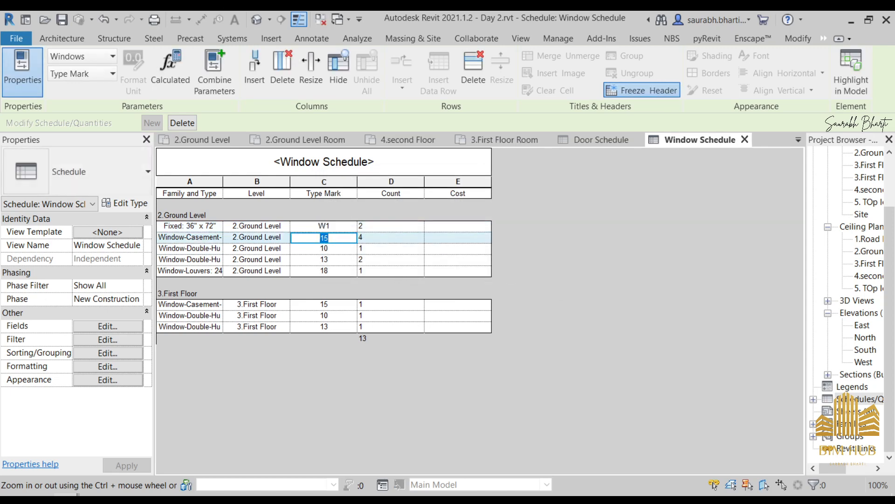
pyautogui.write('W2')
pyautogui.press('Return')
pyautogui.press('Return')
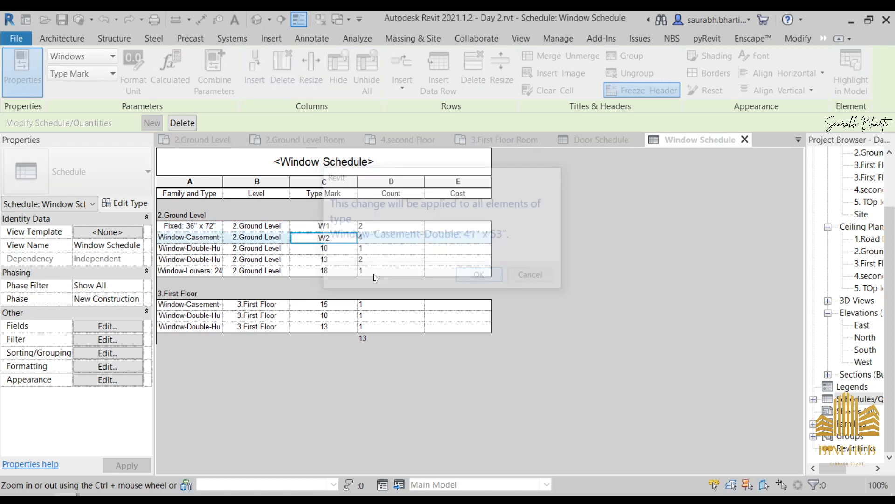
# Set the type mark of the double-hung window type marked 10 to W3 for all its elements
pyautogui.click(348, 250)
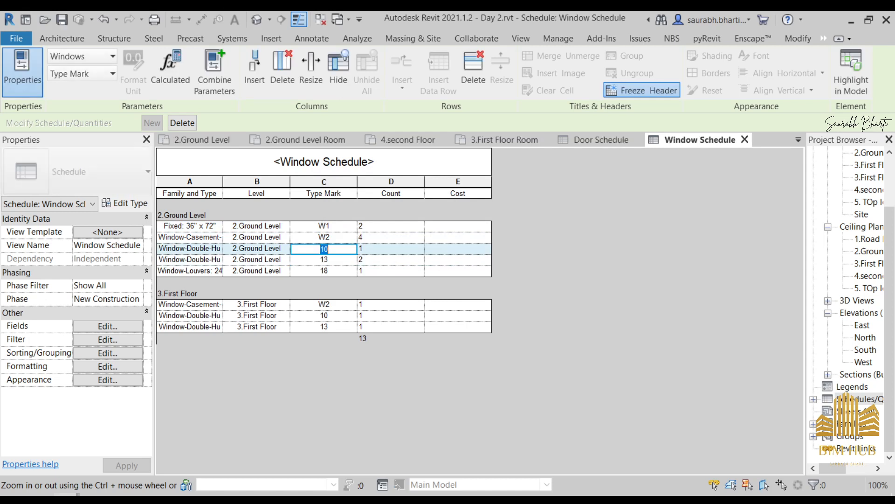
pyautogui.write('W3')
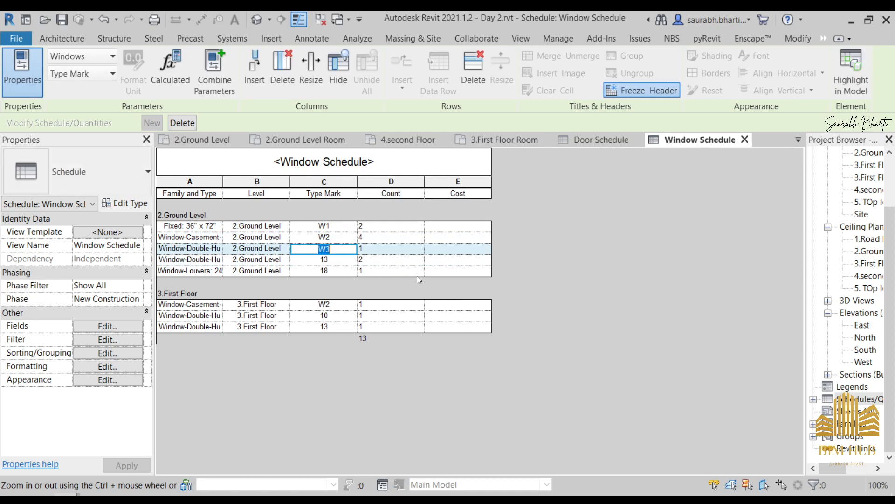
pyautogui.press('Return')
pyautogui.press('Return')
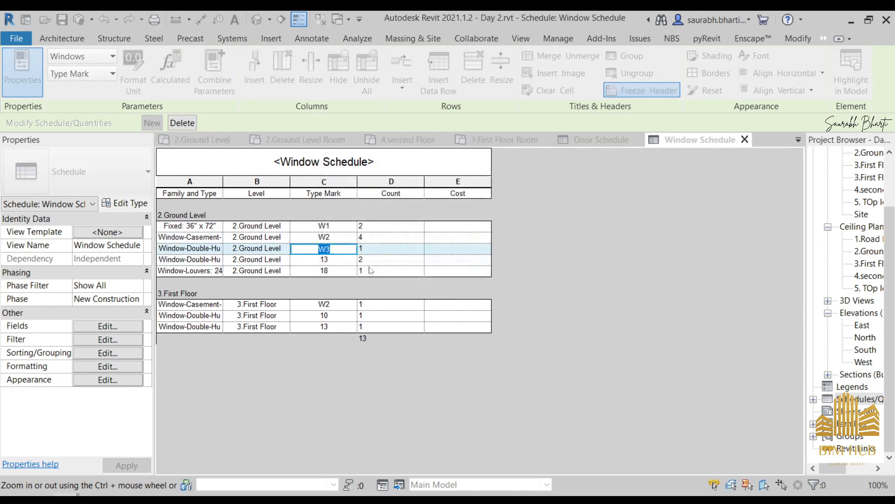
pyautogui.click(350, 262)
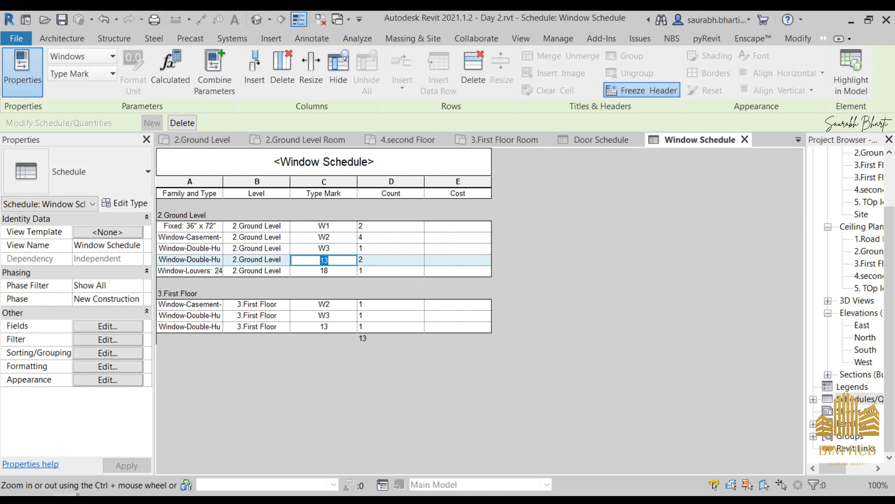
pyautogui.write('w3')
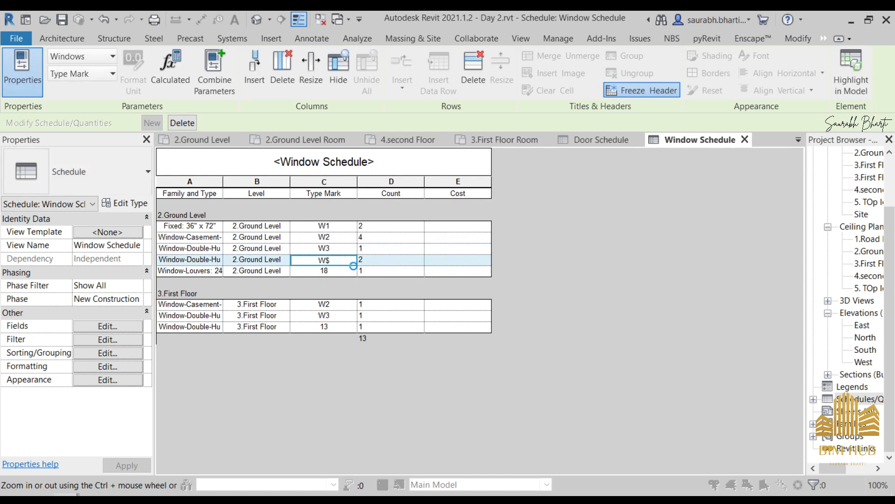
pyautogui.press('Return')
pyautogui.click(533, 276)
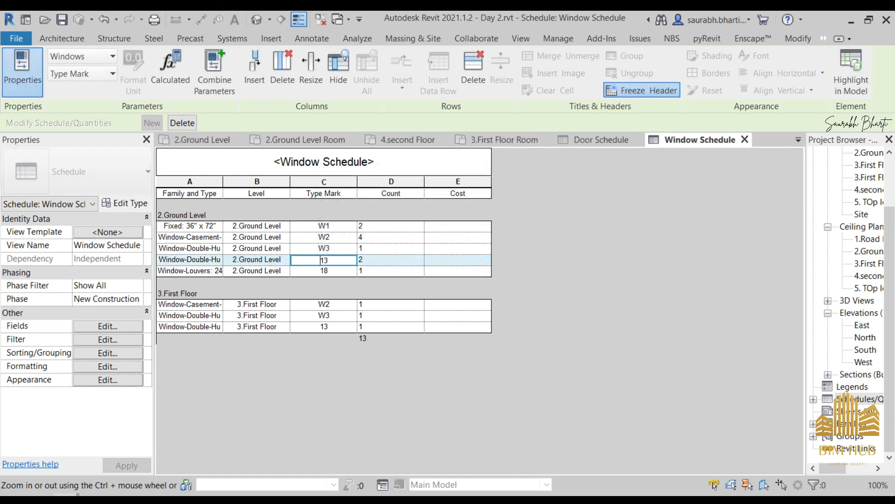
# Set the type mark of the double-hung window type marked 13 to W4 for all its elements
pyautogui.doubleClick(324, 261)
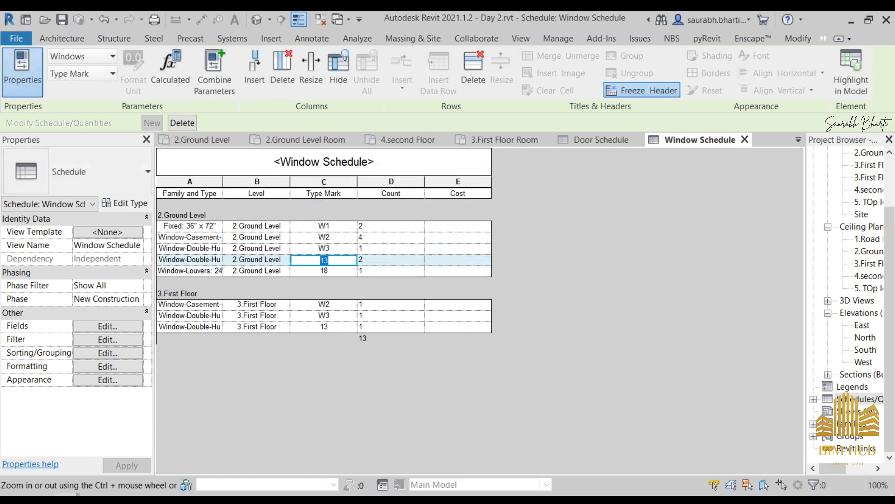
pyautogui.write('W4')
pyautogui.click(353, 267)
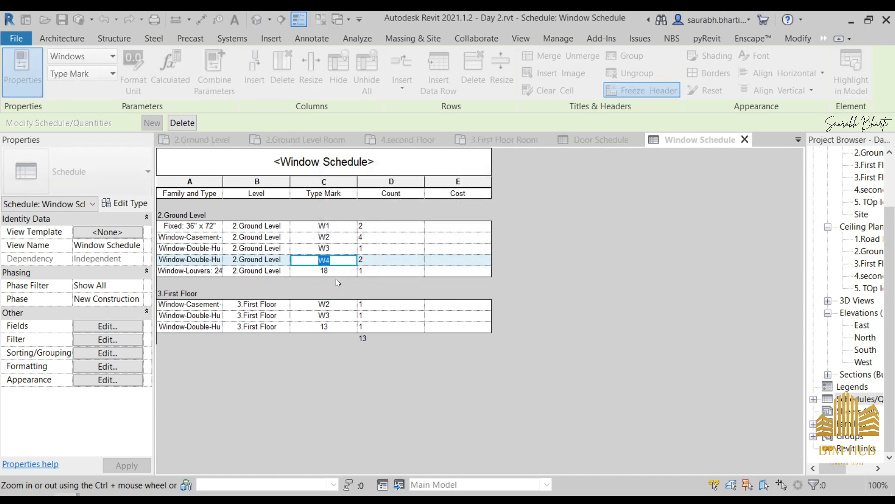
# Set the type mark of the Window-Louvers: 24" x 24" type to W5 for all its elements
pyautogui.click(335, 272)
pyautogui.write('W5')
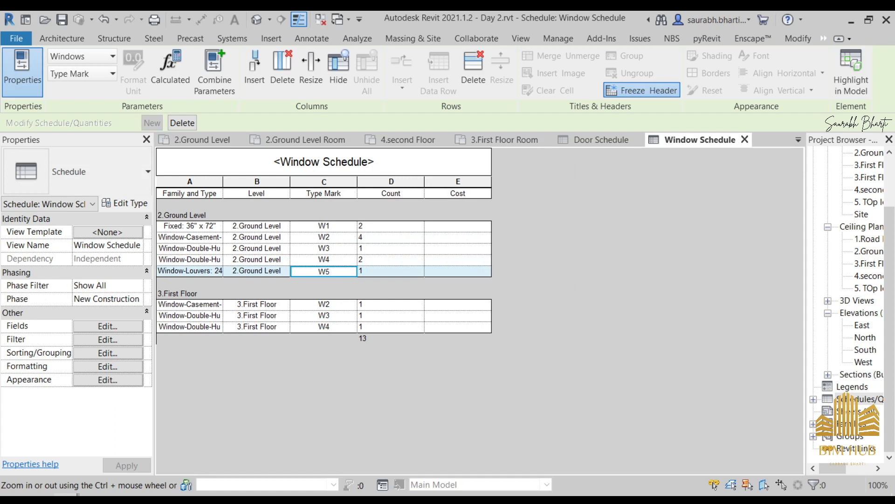
pyautogui.press('Return')
pyautogui.click(471, 275)
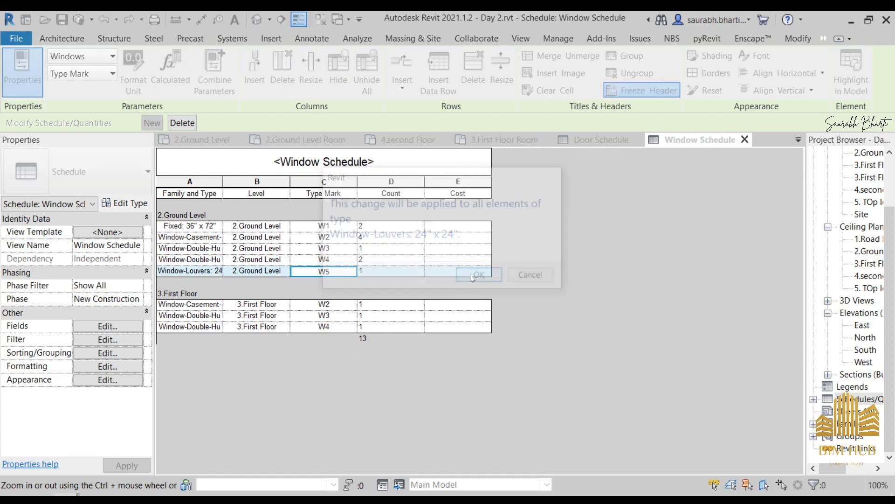
pyautogui.click(324, 315)
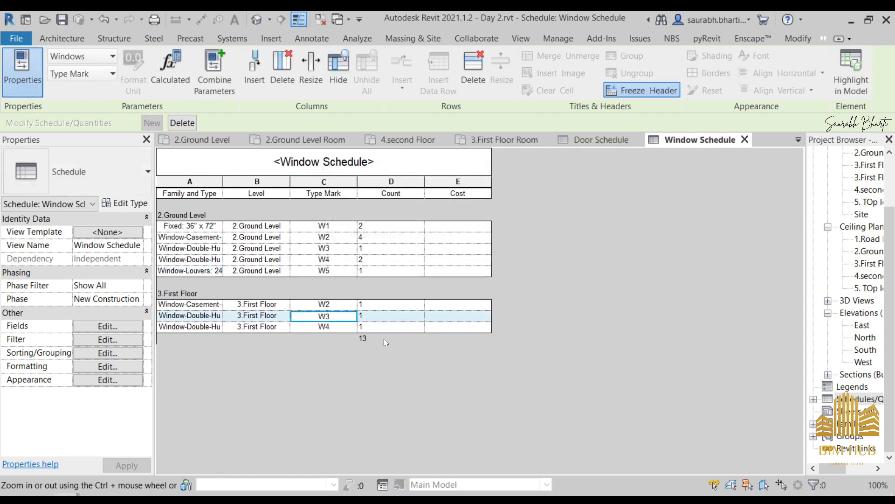
# Set the cost of the Fixed: 36" x 72" windows marked W1 to 2000 for all elements of the type
pyautogui.click(450, 227)
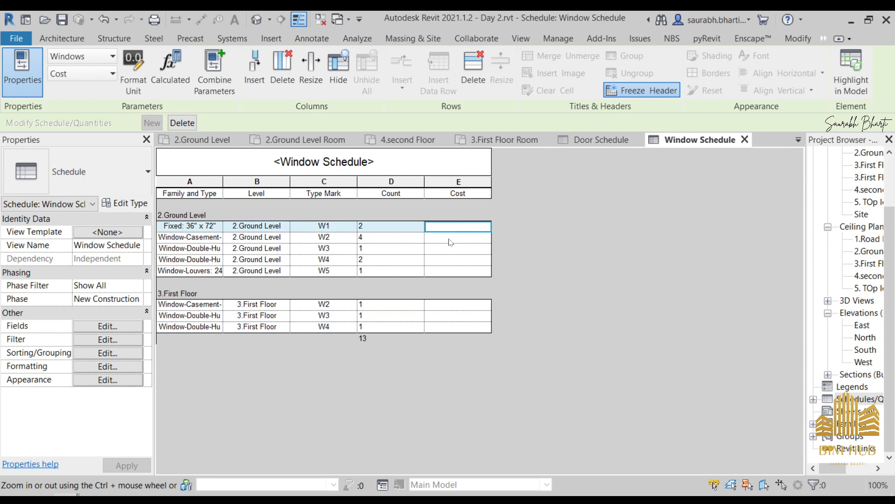
pyautogui.write('2000')
pyautogui.click(463, 237)
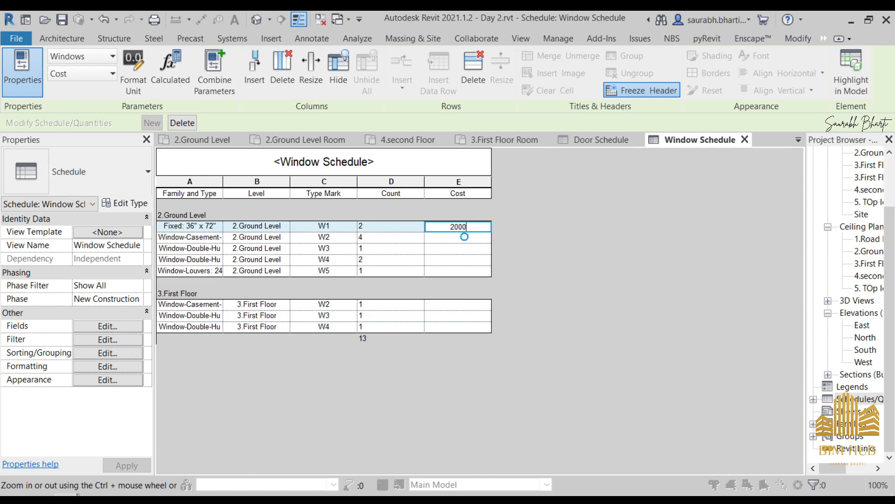
pyautogui.click(480, 275)
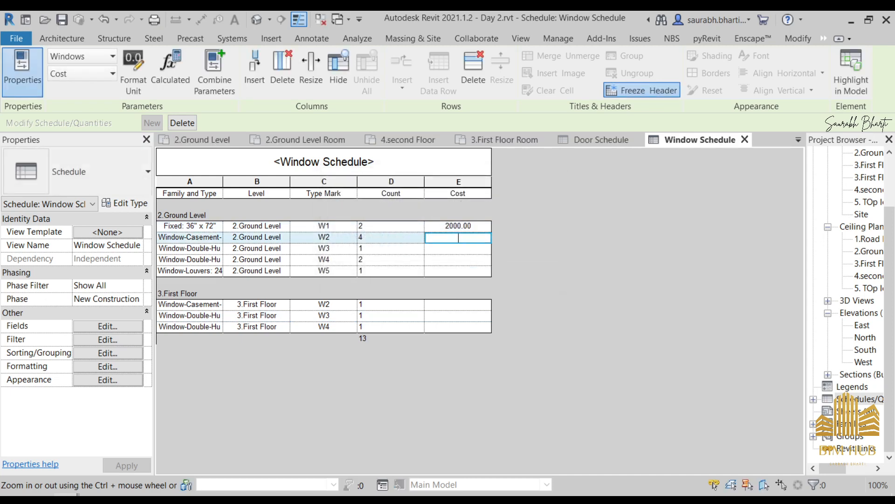
# Set the cost of the double casement windows marked W2 to 3000 for all elements of the type
pyautogui.write('3000')
pyautogui.press('Return')
pyautogui.click(480, 276)
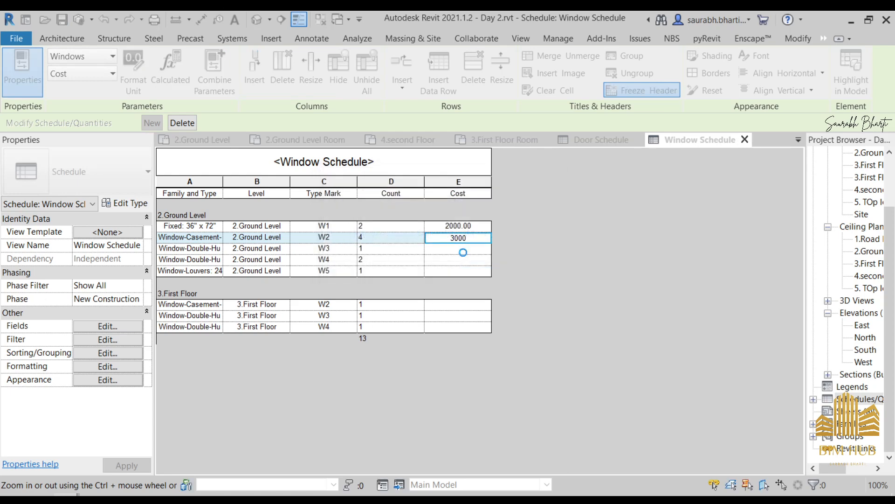
# Set the cost of the double-hung windows marked W3 to 3500 for all elements of the type
pyautogui.click(459, 249)
pyautogui.write('3')
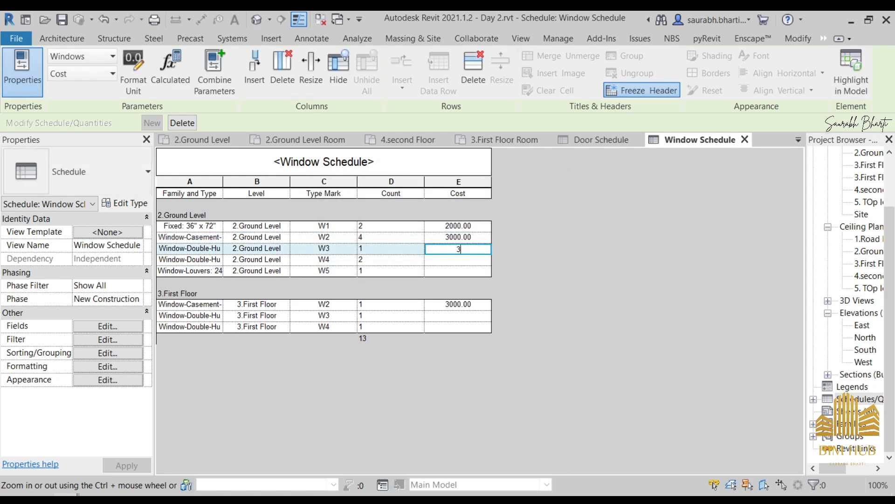
pyautogui.write('500')
pyautogui.press('Return')
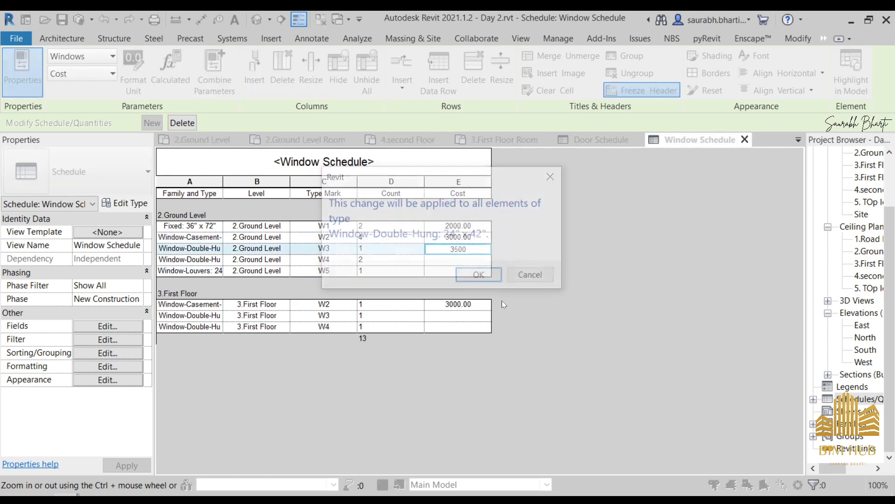
pyautogui.click(462, 269)
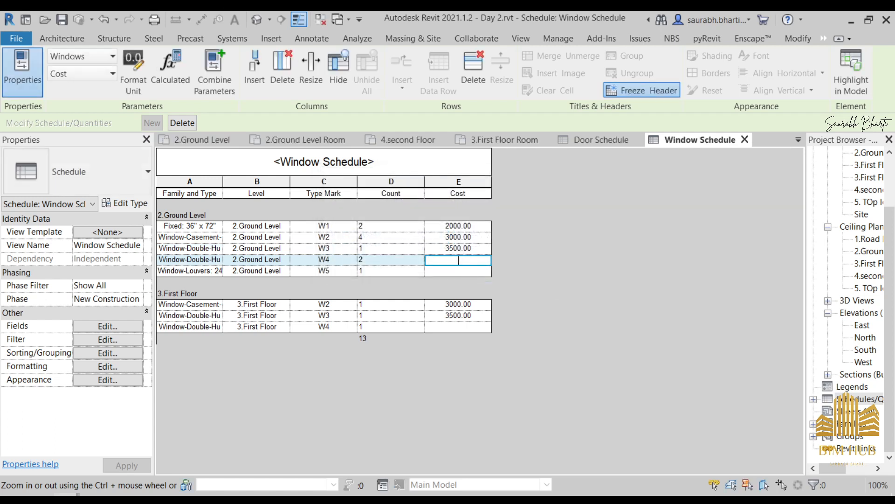
# Set the cost of the double-hung windows marked W4 to 38000 for all elements of the type
pyautogui.write('38000')
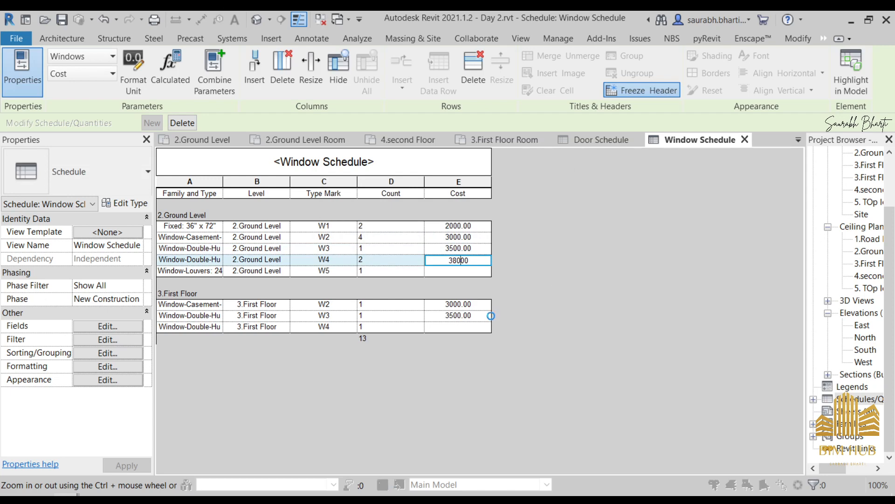
pyautogui.press('Return')
pyautogui.click(463, 275)
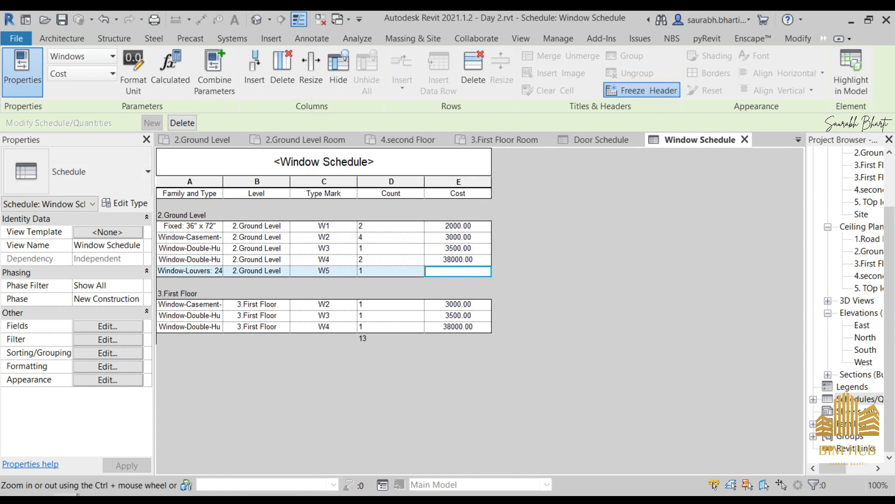
# Set the cost of the Window-Louvers: 24" x 24" type marked W5 to 4000 for all its elements
pyautogui.write('4000')
pyautogui.press('Return')
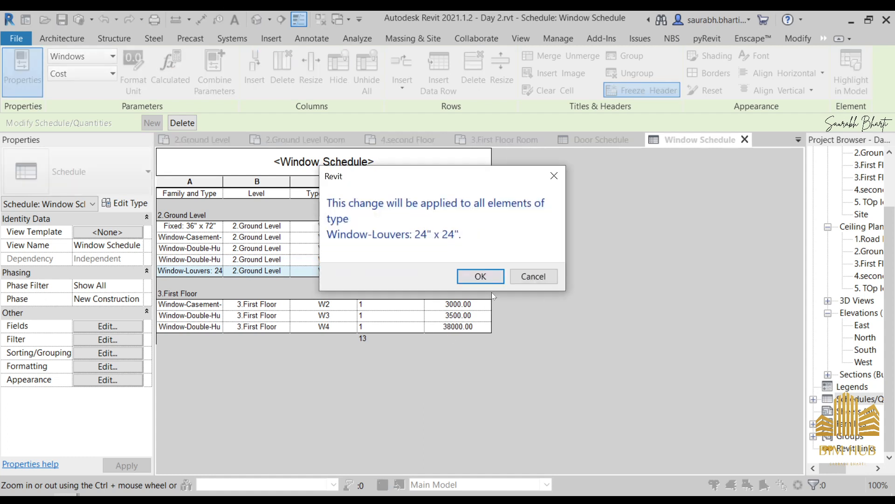
pyautogui.click(461, 275)
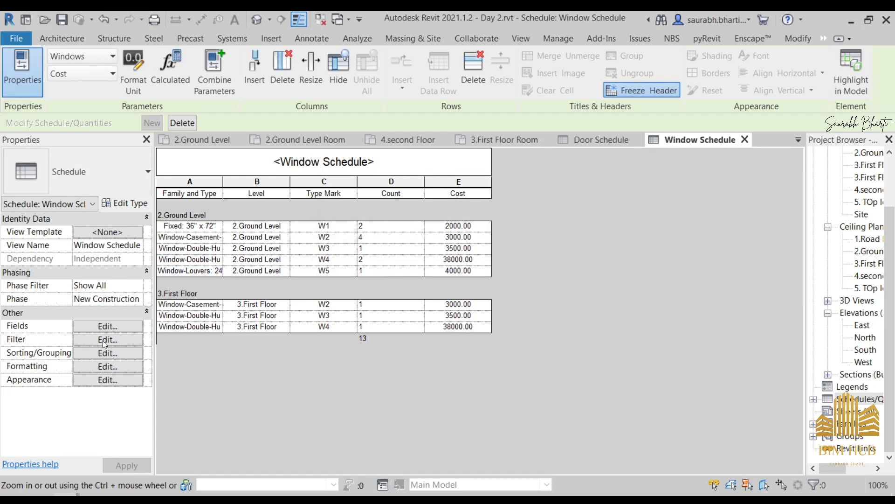
# Format the window schedule's Cost field to calculate totals
pyautogui.click(115, 353)
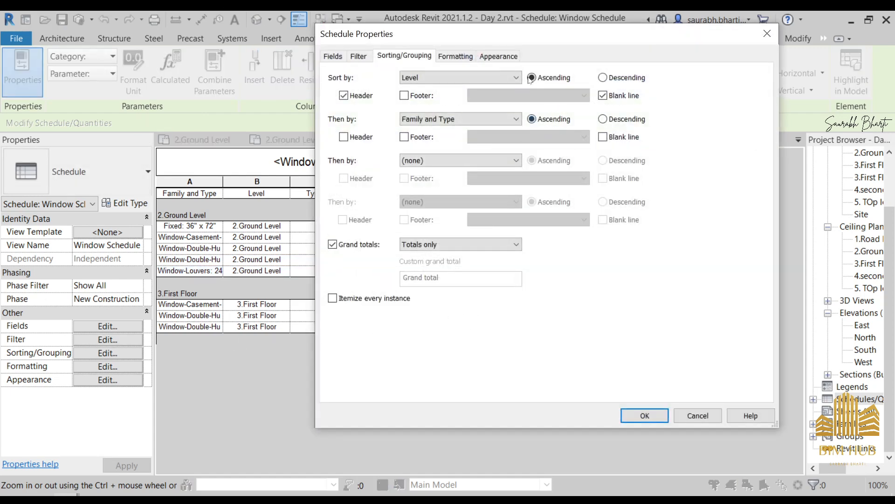
pyautogui.click(470, 57)
pyautogui.click(338, 122)
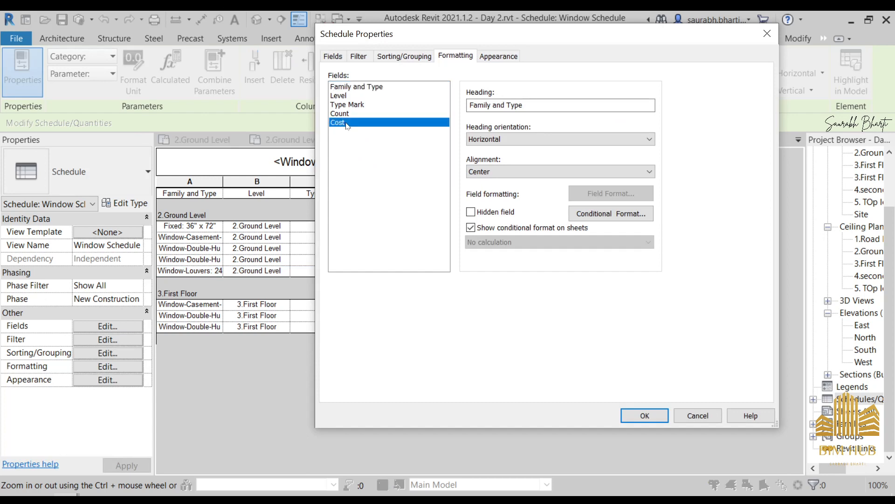
pyautogui.click(531, 242)
pyautogui.click(532, 263)
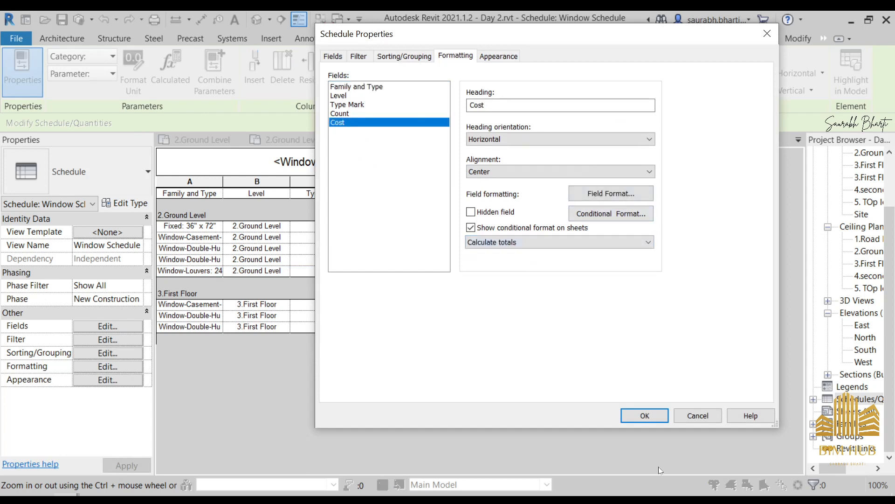
pyautogui.click(645, 415)
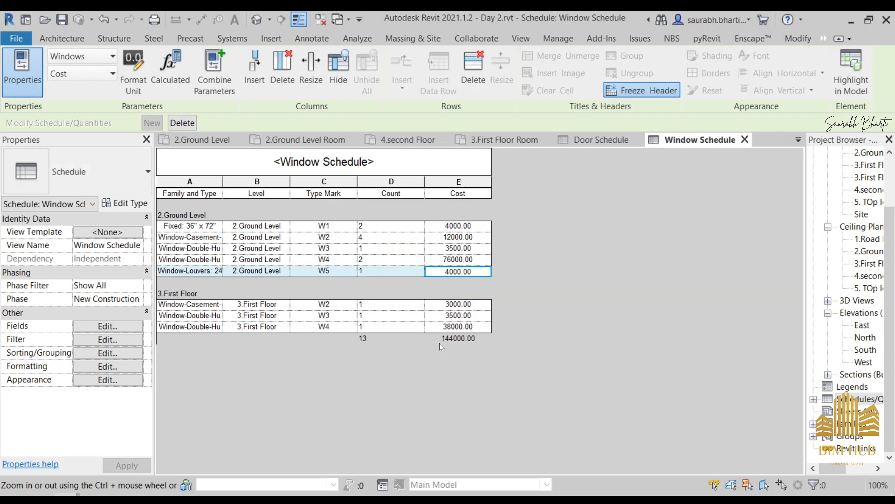
# Set the window schedule's Cost field back to No calculation so individual type costs can be edited
pyautogui.click(455, 328)
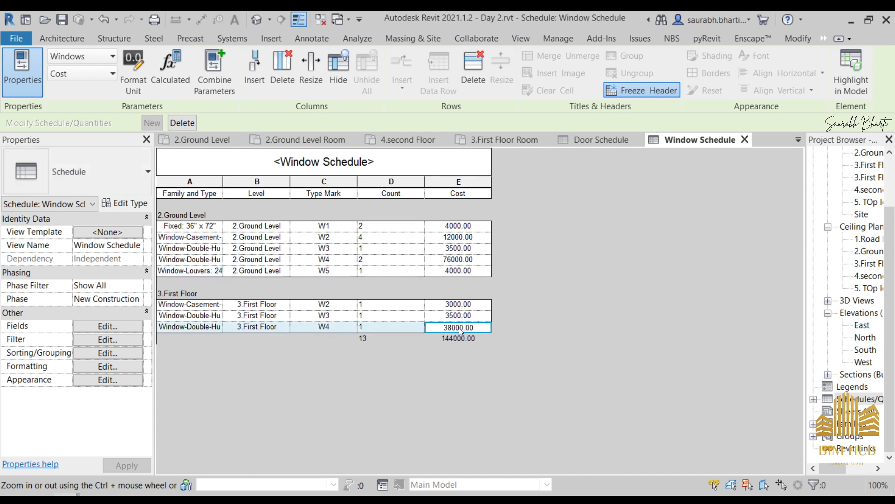
pyautogui.click(108, 340)
pyautogui.click(462, 56)
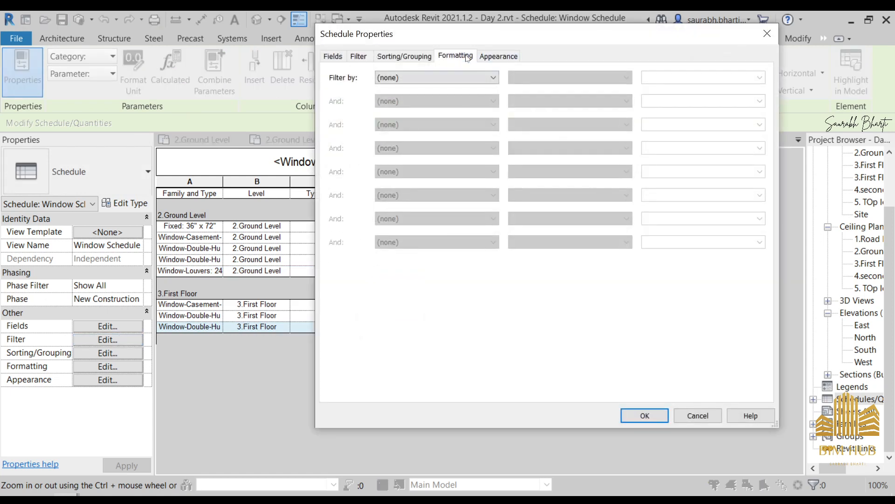
pyautogui.click(495, 56)
pyautogui.click(405, 56)
pyautogui.click(456, 56)
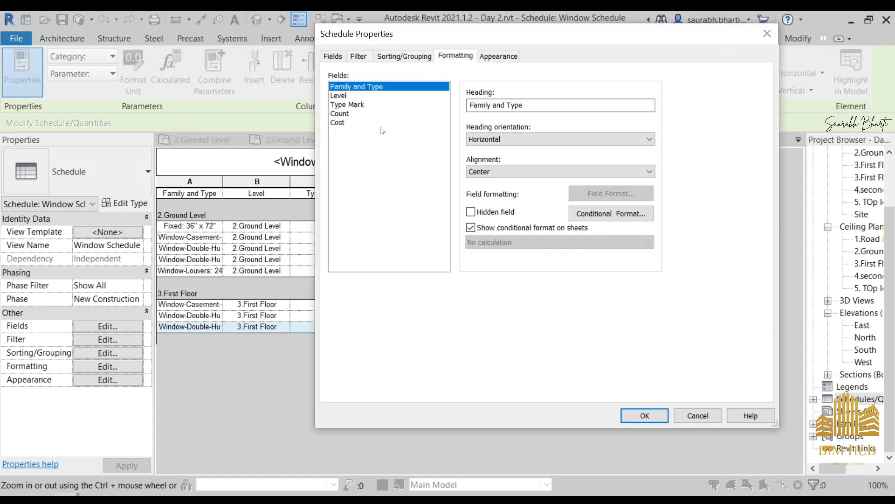
pyautogui.click(343, 123)
pyautogui.click(532, 242)
pyautogui.click(489, 253)
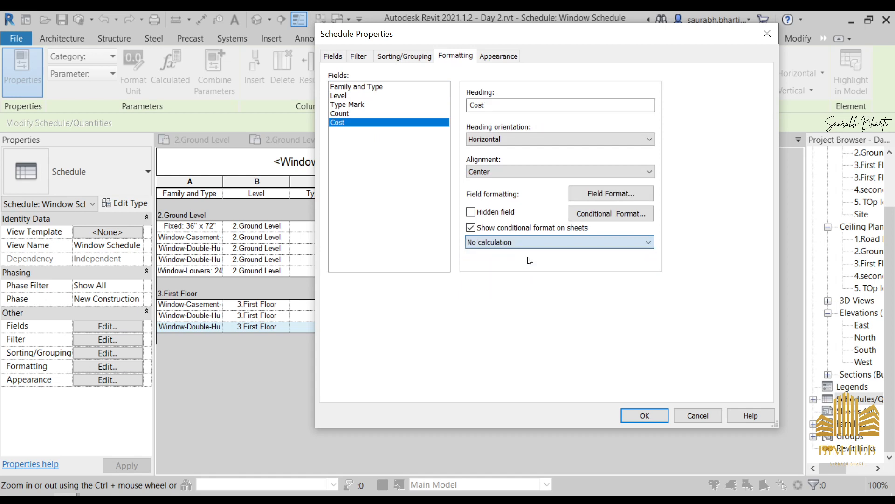
pyautogui.click(645, 415)
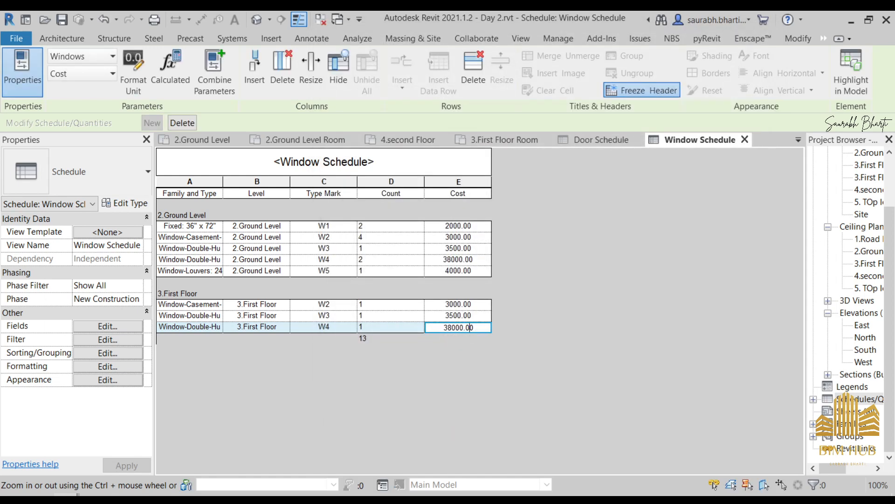
# Correct the cost of the double-hung windows marked W4 to 3800 for all elements of the type
pyautogui.press('Return')
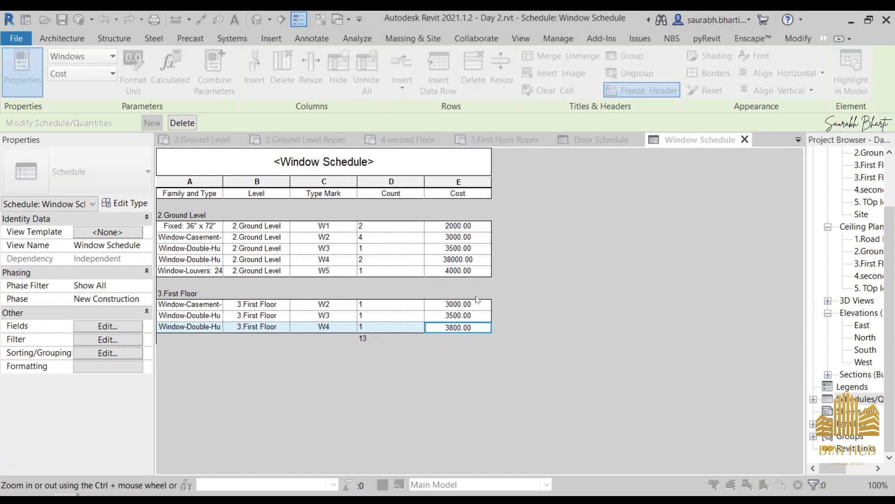
pyautogui.click(496, 276)
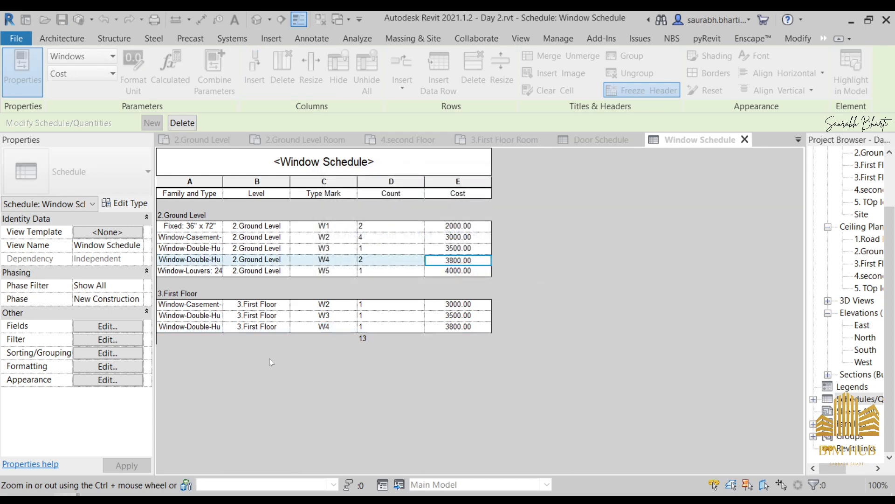
# Apply Calculate totals to the Cost field again in the window schedule's formatting
pyautogui.click(112, 326)
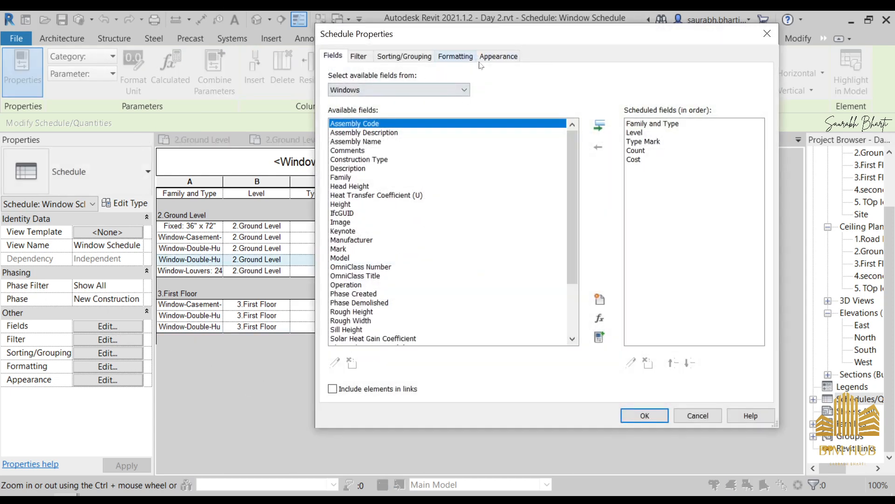
pyautogui.click(497, 57)
pyautogui.click(455, 58)
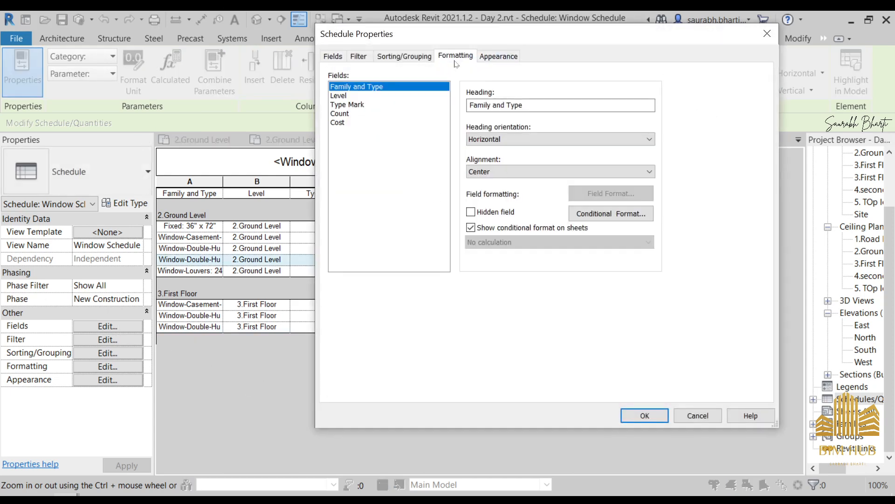
pyautogui.click(338, 122)
pyautogui.click(551, 241)
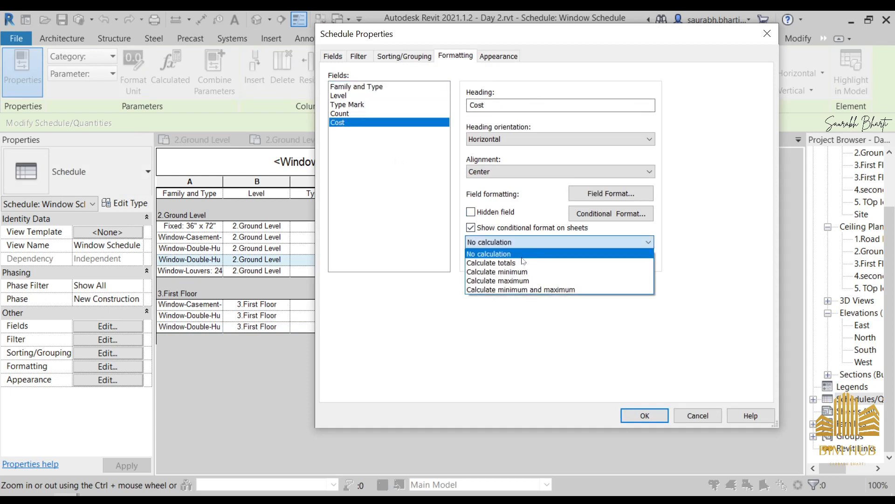
pyautogui.click(513, 259)
pyautogui.click(653, 417)
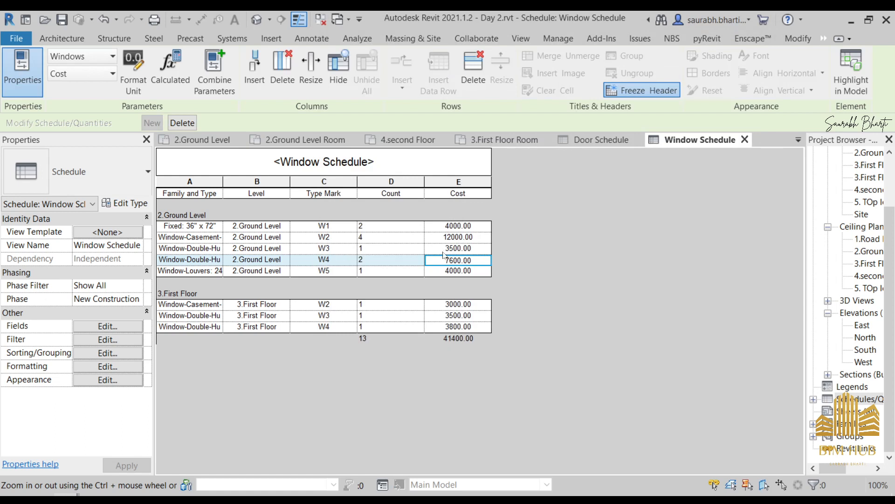
pyautogui.click(454, 238)
pyautogui.press('Down')
pyautogui.press('Down')
pyautogui.press('Down')
pyautogui.press('Left')
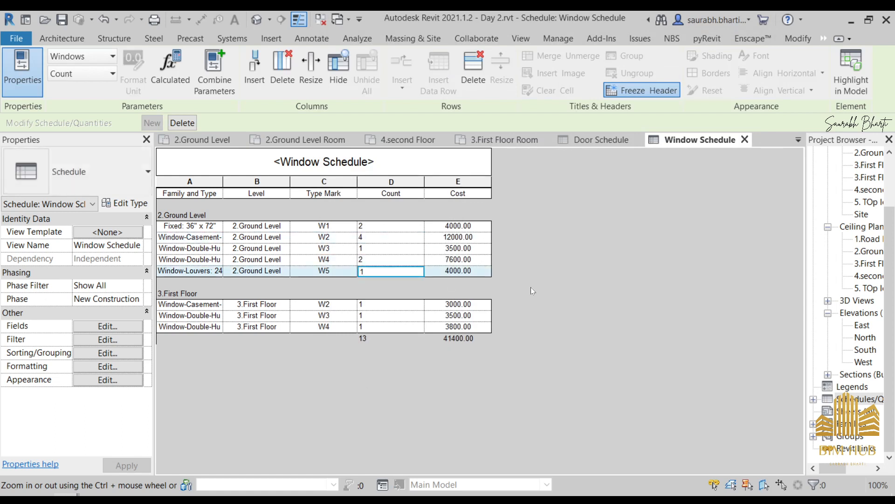
# Switch from the window schedule to the model's 3D view and clear the selection of the louvers window
pyautogui.click(312, 139)
pyautogui.scroll(3, 450, 246)
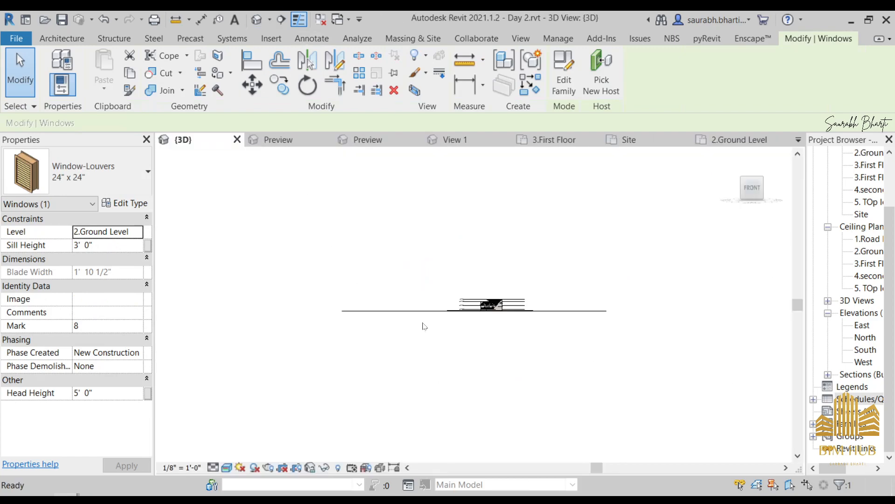
pyautogui.click(423, 323)
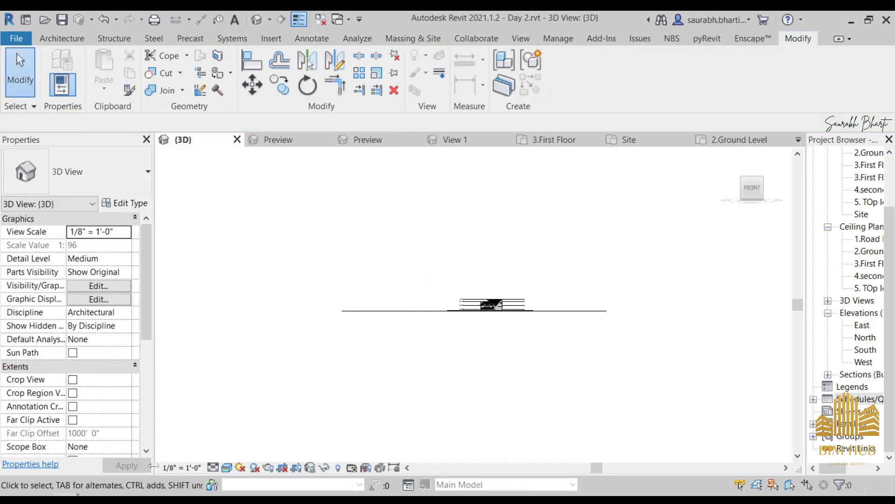
pyautogui.click(147, 496)
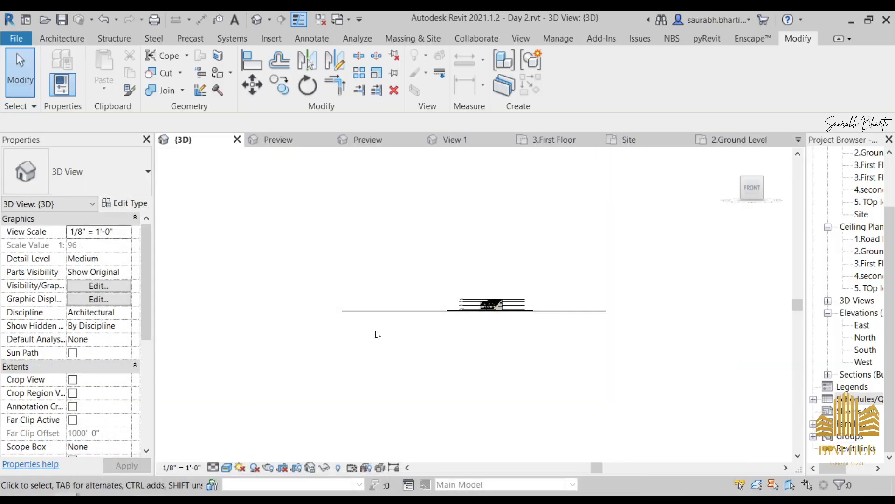
# Inspect the house in 3D from the road side, from the whole site to the front facade, railing, doors and canopy
pyautogui.scroll(-3, 499, 306)
pyautogui.scroll(5, 499, 305)
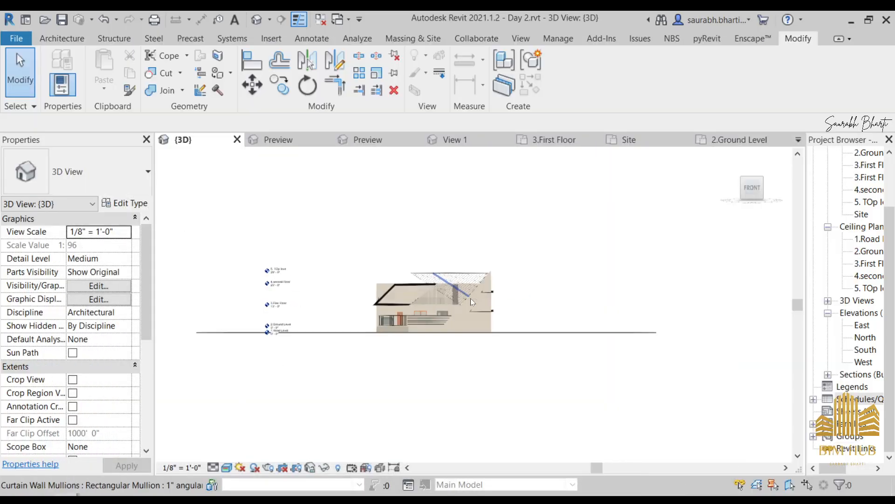
pyautogui.keyDown('shift'); pyautogui.moveTo(499, 305); pyautogui.dragTo(359, 330, button='middle'); pyautogui.keyUp('shift')
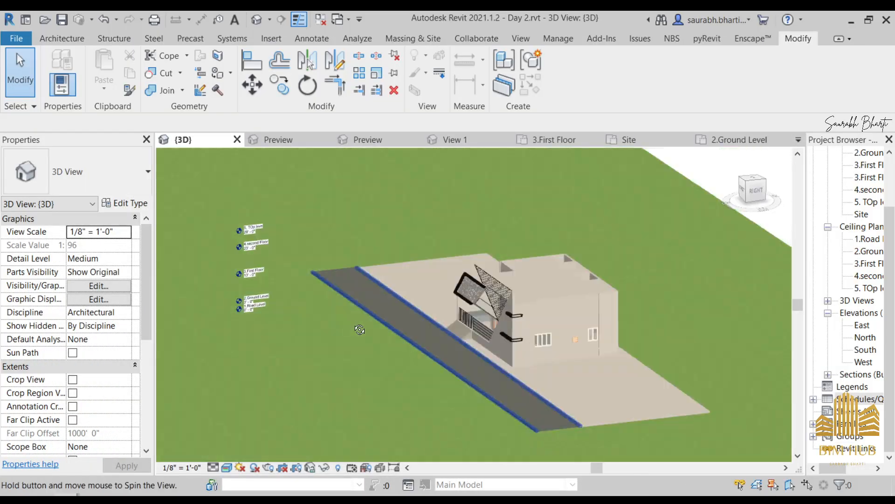
pyautogui.scroll(5, 617, 303)
pyautogui.scroll(-3, 569, 327)
pyautogui.keyDown('shift'); pyautogui.moveTo(550, 345); pyautogui.dragTo(628, 329, button='middle'); pyautogui.keyUp('shift')
pyautogui.moveTo(574, 326); pyautogui.dragTo(480, 396, button='middle')
pyautogui.keyDown('shift'); pyautogui.moveTo(436, 356); pyautogui.dragTo(404, 341, button='middle'); pyautogui.keyUp('shift')
pyautogui.scroll(3, 404, 332)
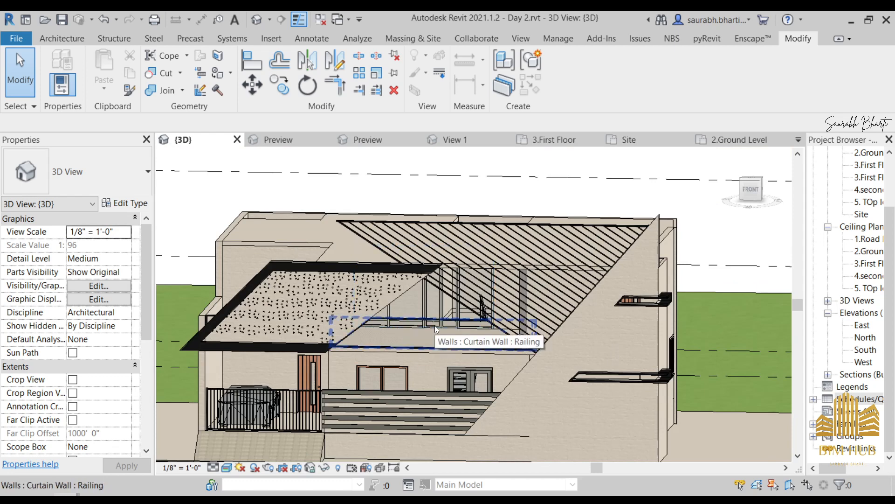
pyautogui.moveTo(381, 436); pyautogui.dragTo(444, 337, button='middle')
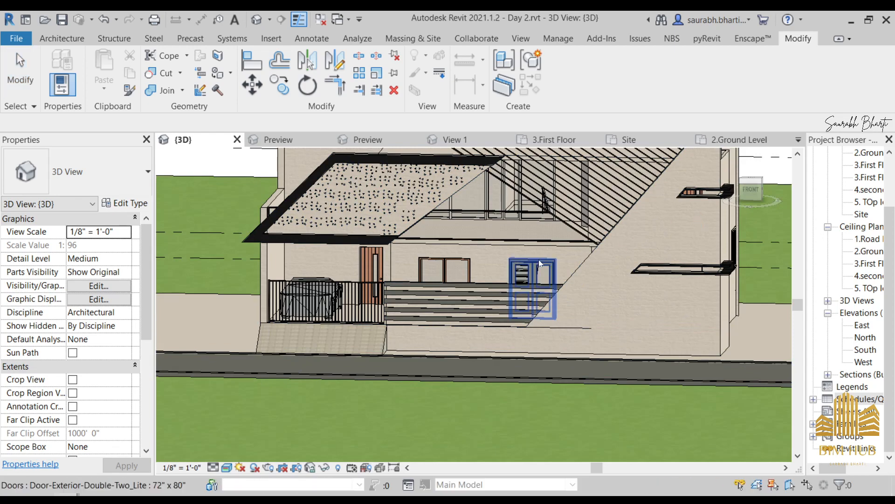
pyautogui.scroll(-3, 516, 268)
# Orient the 3D view to the front and examine the slatted roof, perforated canopy, projecting window frames and side wall from several angles
pyautogui.click(751, 188)
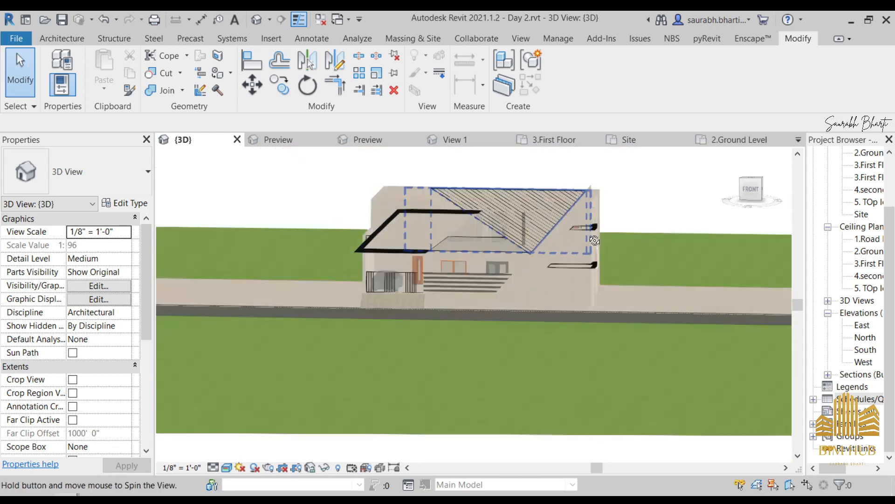
pyautogui.scroll(3, 513, 229)
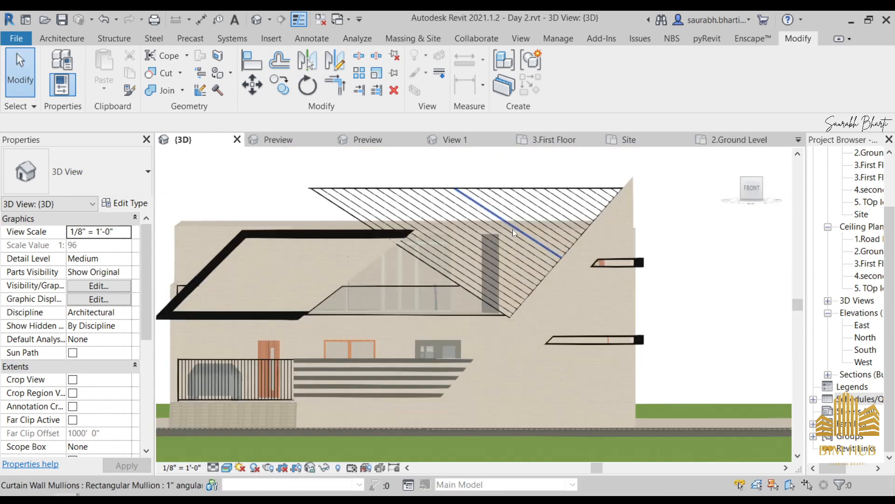
pyautogui.keyDown('shift'); pyautogui.moveTo(549, 219); pyautogui.dragTo(577, 209, button='middle'); pyautogui.keyUp('shift')
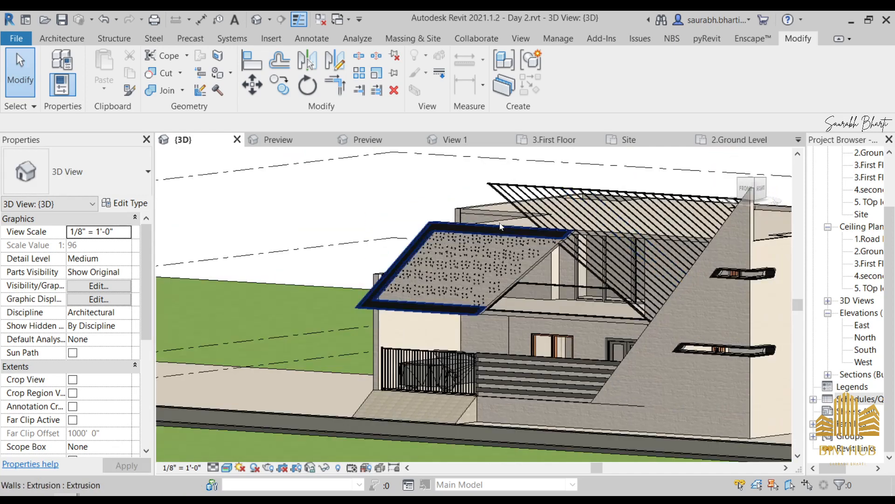
pyautogui.scroll(2, 574, 226)
pyautogui.scroll(-4, 560, 233)
pyautogui.moveTo(554, 245); pyautogui.dragTo(303, 254, button='middle')
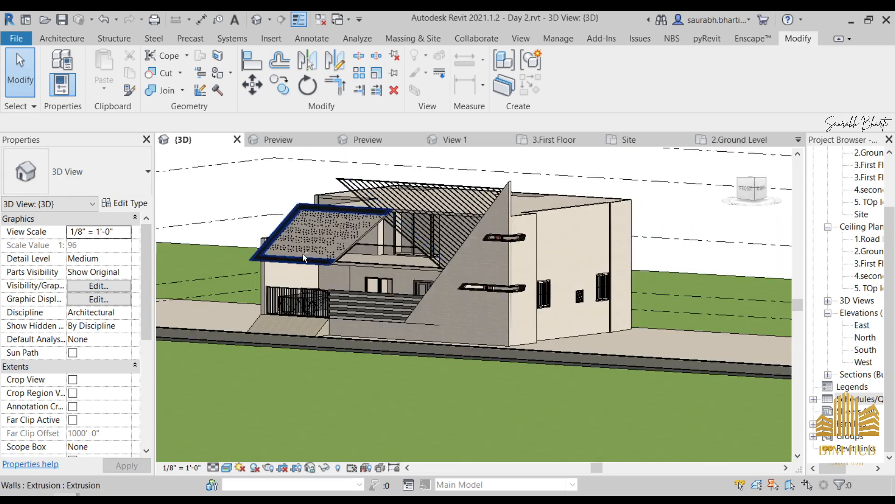
pyautogui.scroll(3, 327, 280)
pyautogui.scroll(2, 387, 249)
pyautogui.scroll(-5, 387, 249)
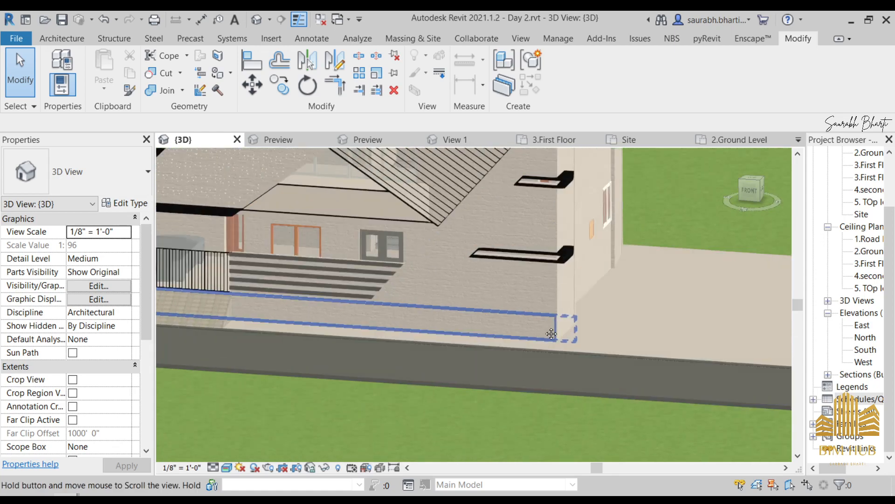
pyautogui.keyDown('shift'); pyautogui.moveTo(504, 309); pyautogui.dragTo(714, 311, button='middle'); pyautogui.keyUp('shift')
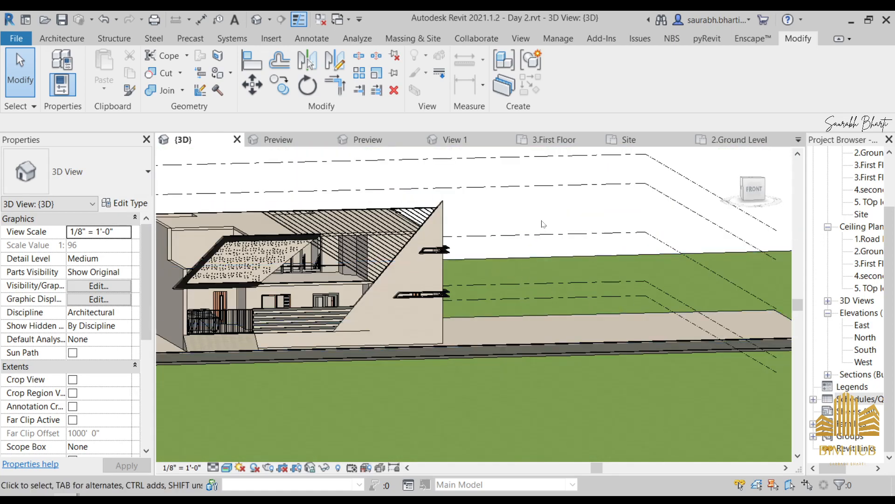